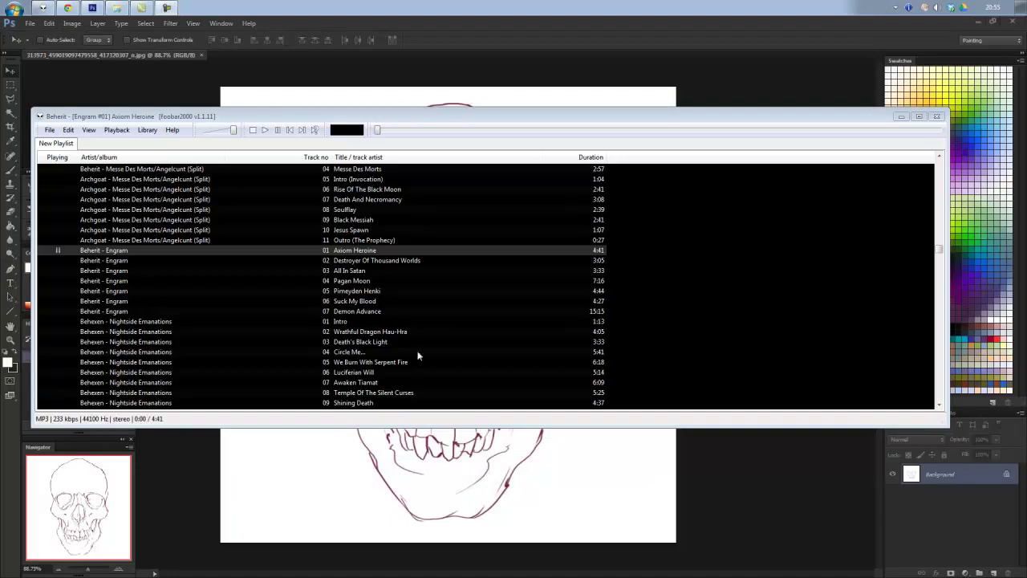
Resume the Axiom Heroine track in foobar2000 and minimise the player.
click(264, 130)
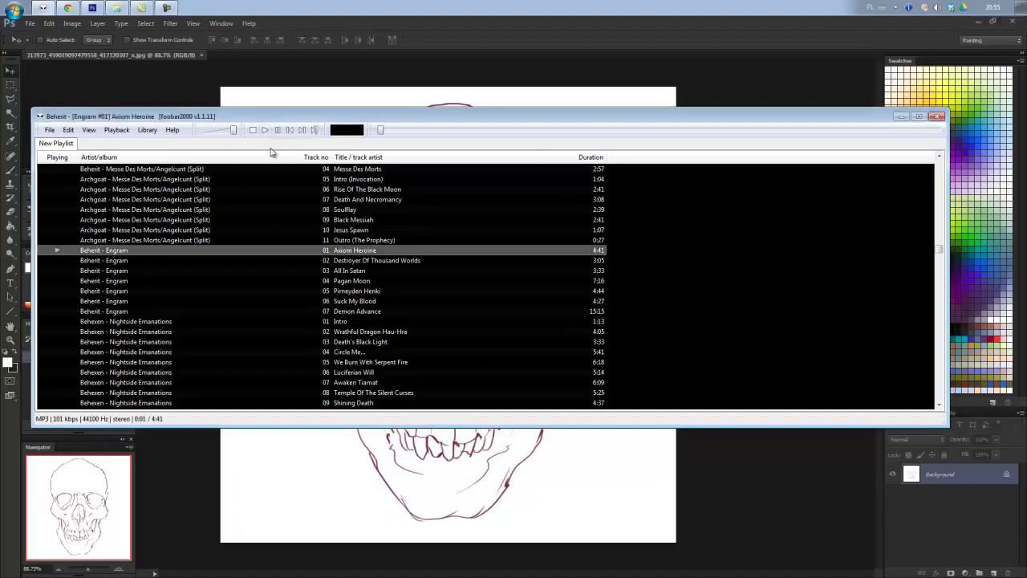
click(900, 117)
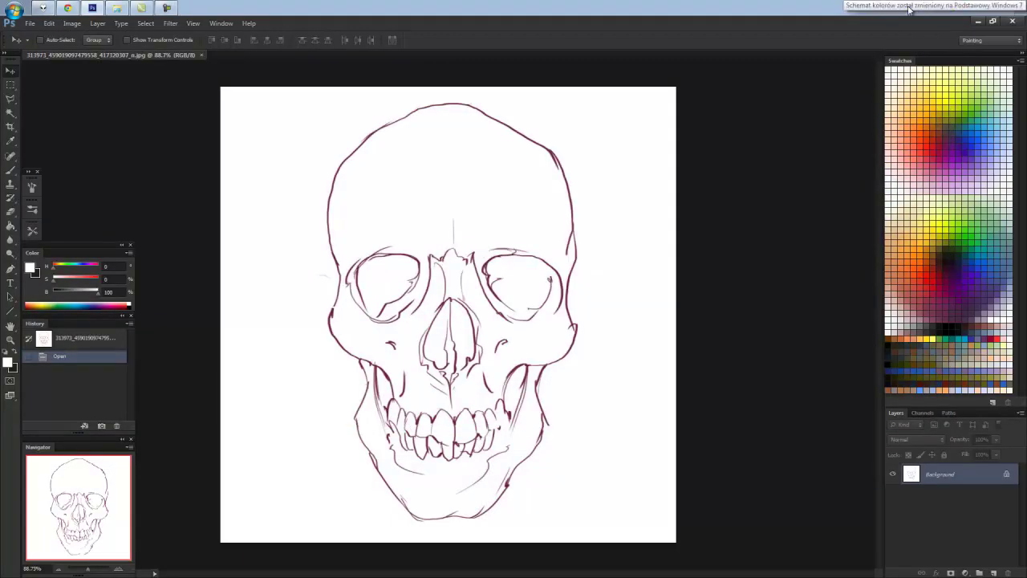
Convert Background to Layer 0, add Layer 1 beneath it, and set Layer 0 to Multiply.
double_click(983, 480)
click(602, 178)
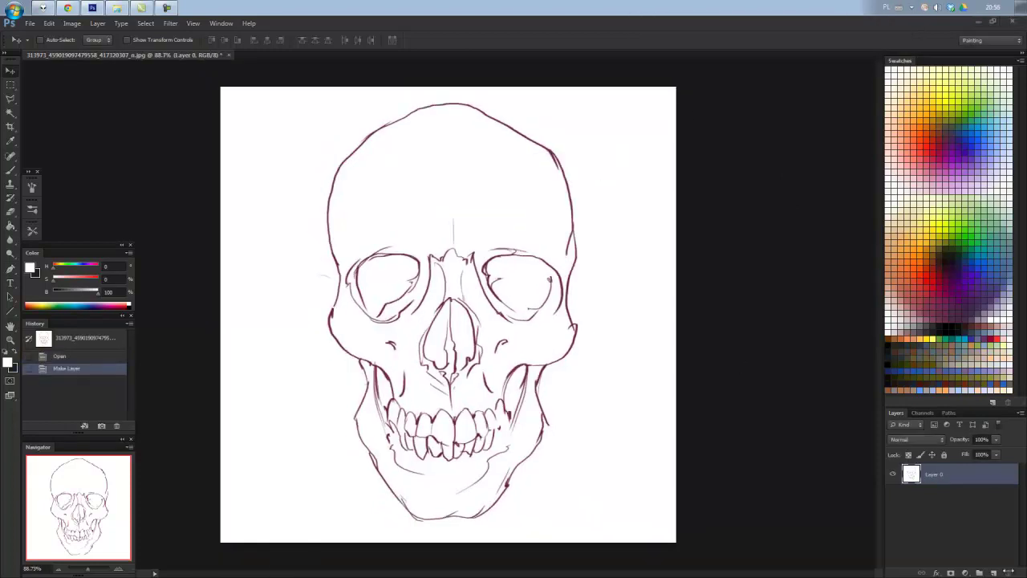
click(993, 572)
drag(912, 475, 915, 502)
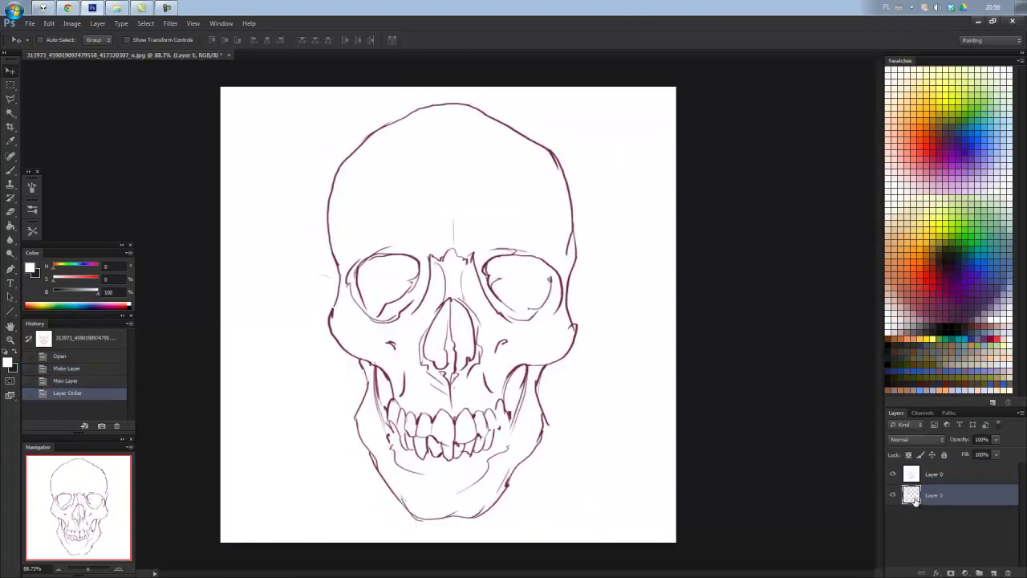
click(915, 475)
click(917, 439)
click(915, 196)
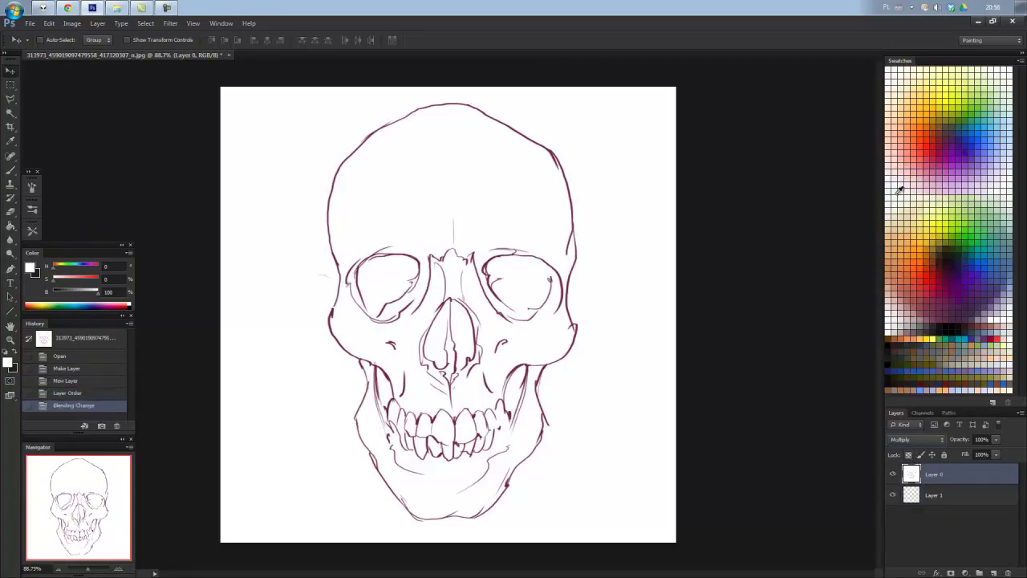
Make Layer 1 active and choose a brush preset for painting.
click(932, 495)
key(b)
right_click(404, 282)
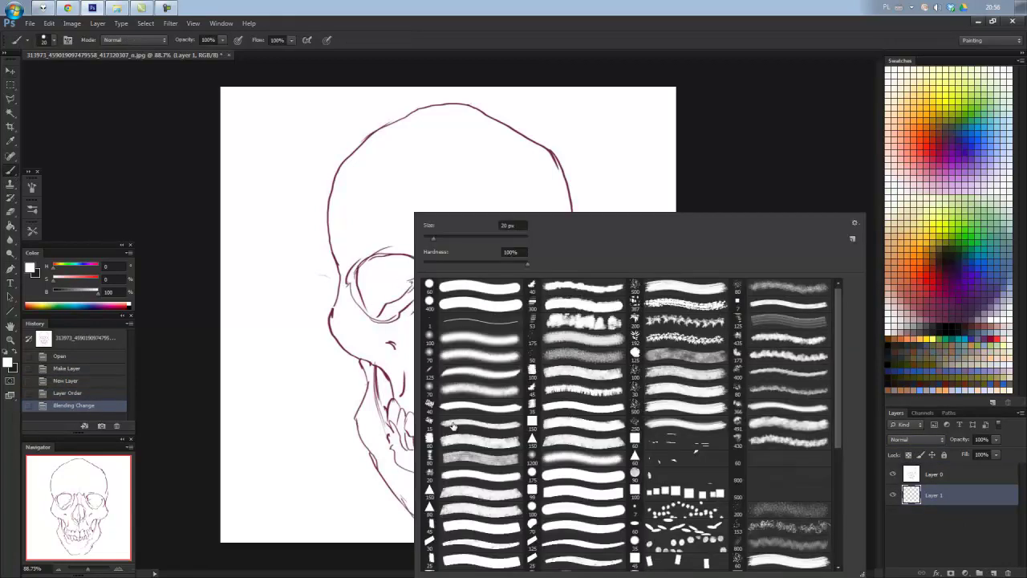
click(453, 425)
click(386, 468)
scroll(664, 345, up, 3)
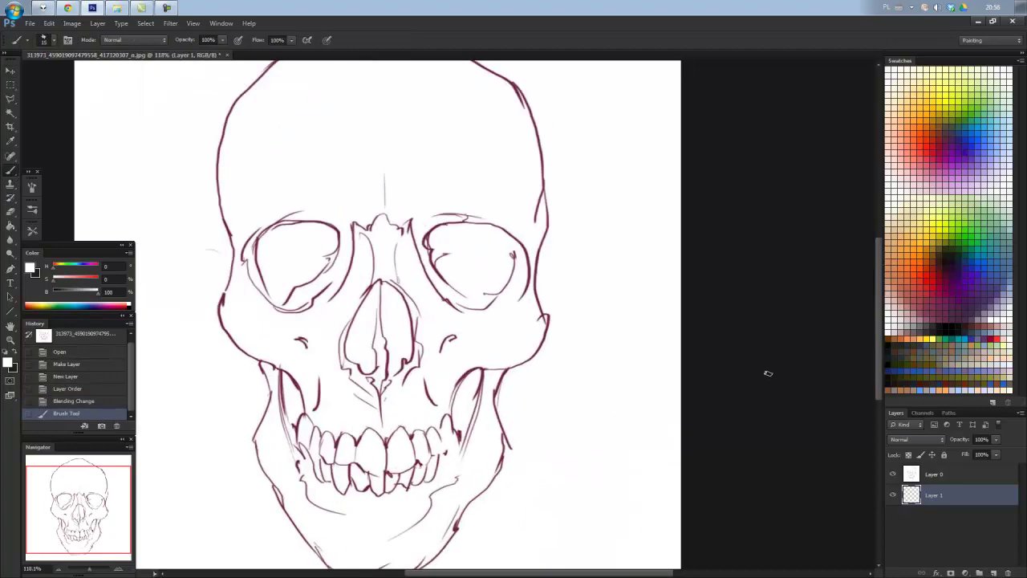
scroll(374, 219, down, 2)
Paste the screenshot into a new document, copy its grey swatches, then discard Untitled-1.
click(30, 22)
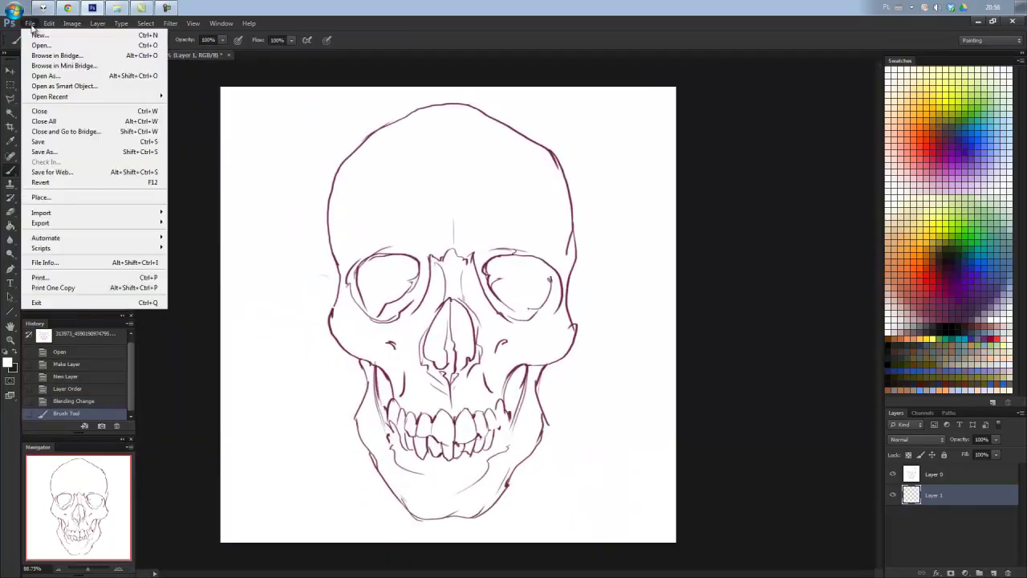
click(620, 150)
key(ctrl+v)
scroll(720, 366, up, 2)
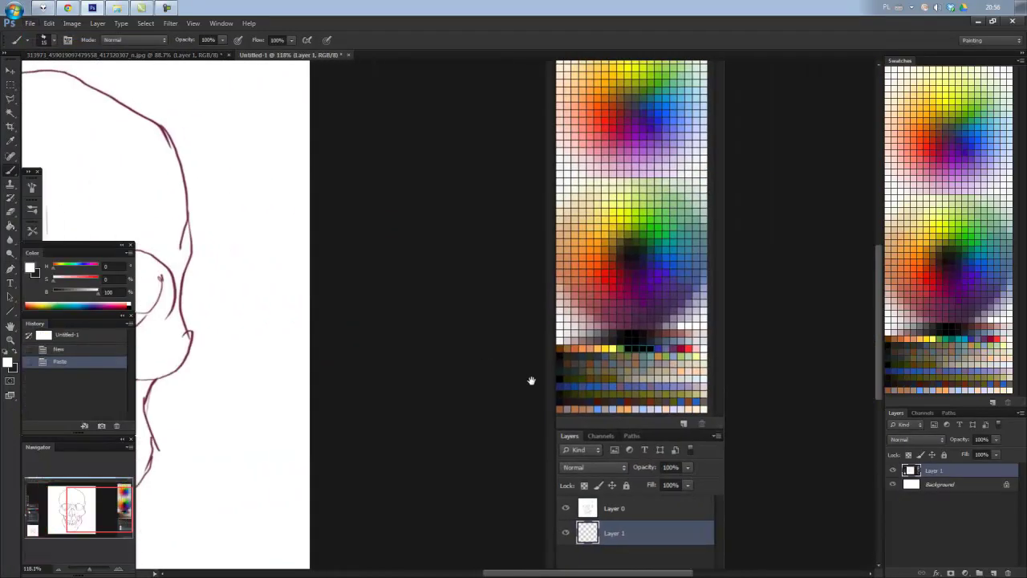
scroll(532, 378, up, 2)
scroll(532, 390, up, 1)
key(m)
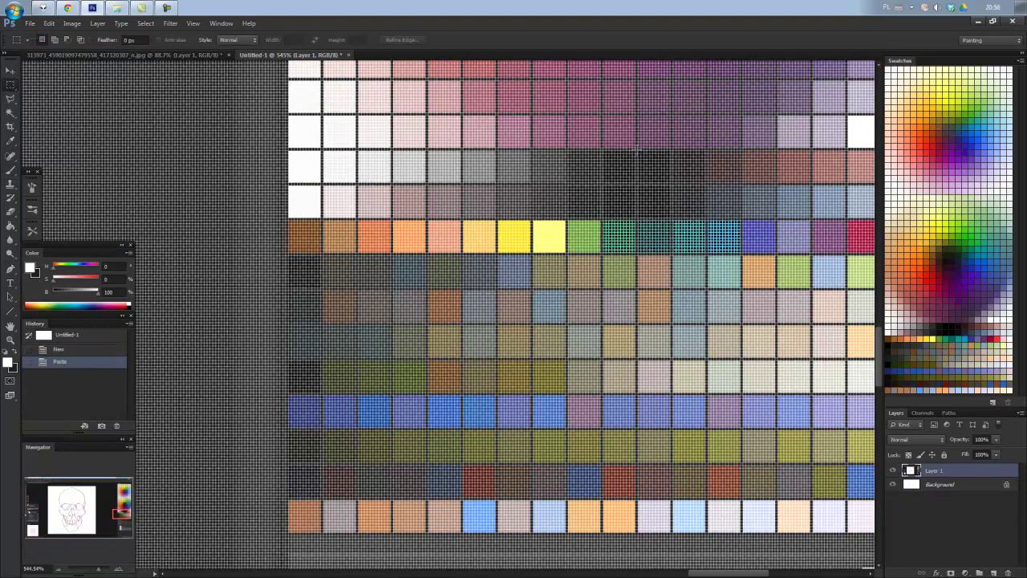
drag(639, 150, 289, 185)
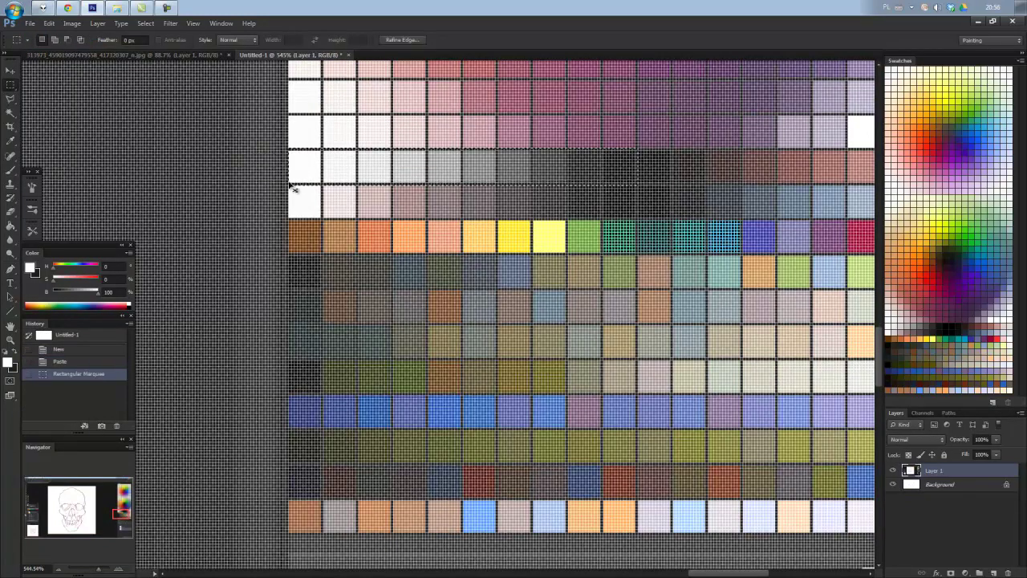
key(ctrl+c)
key(ctrl+w)
click(543, 229)
Paste the grey strip, rotate it vertical and enlarge at top-right; add Layer 2 below Layer 1.
key(ctrl+v)
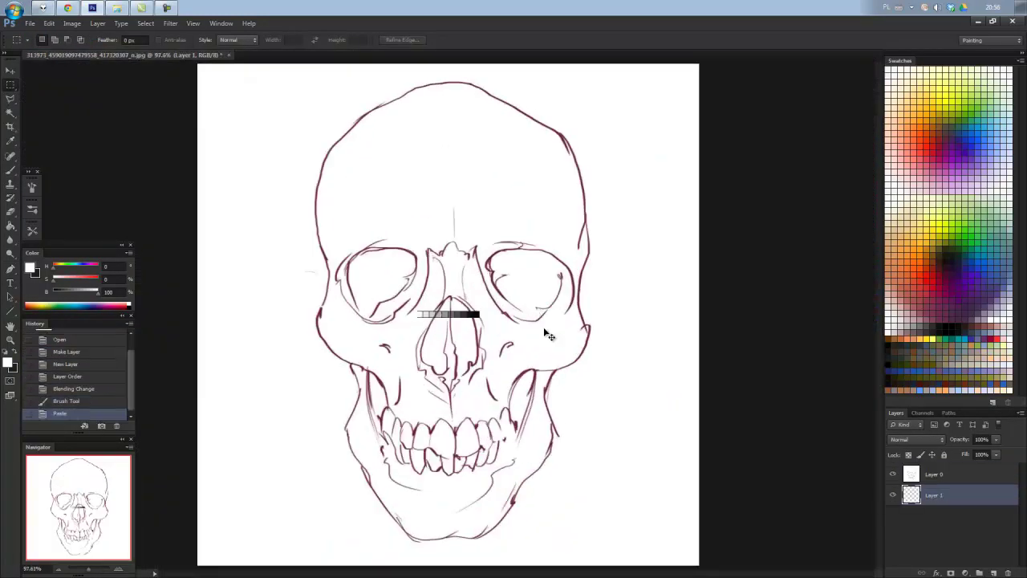
key(ctrl+t)
drag(399, 293, 458, 357)
mouse_move(447, 282)
mouse_down()
mouse_move(387, 236)
mouse_move(431, 207)
mouse_move(684, 142)
mouse_up()
key(Return)
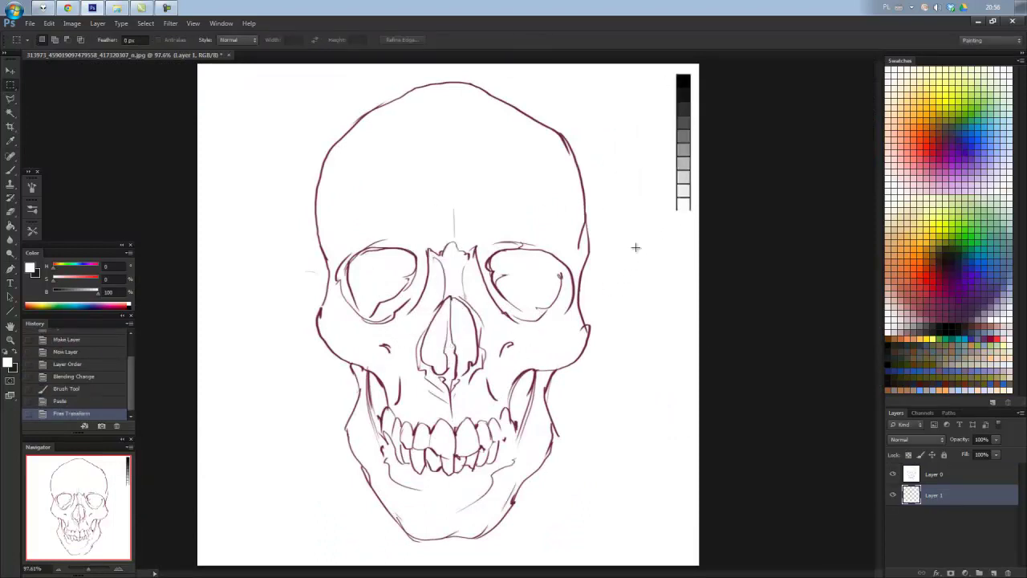
click(979, 573)
drag(947, 500, 942, 525)
With a mid grey from the strip, shade both sides of the cranium.
key(b)
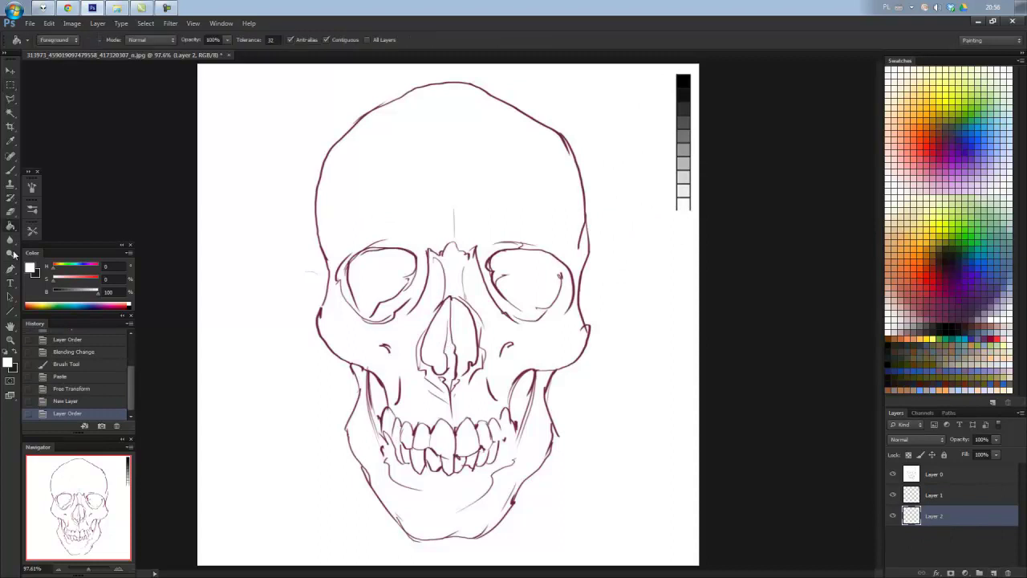
scroll(86, 189, down, 2)
alt+click(622, 164)
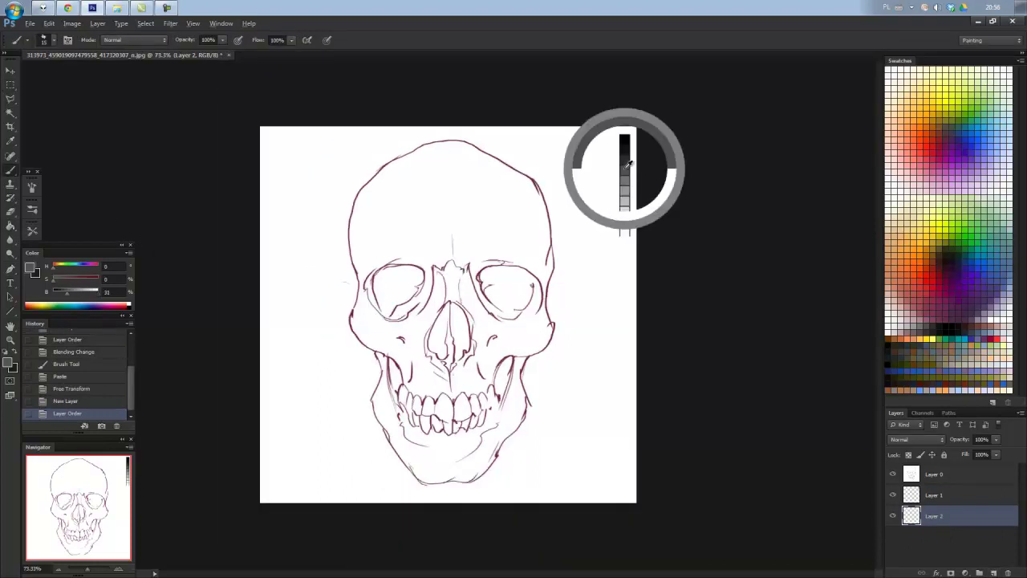
mouse_move(522, 243)
mouse_down()
mouse_move(536, 252)
mouse_move(541, 281)
mouse_up()
drag(542, 225, 550, 285)
mouse_move(537, 172)
mouse_down()
mouse_move(526, 205)
mouse_move(532, 229)
mouse_up()
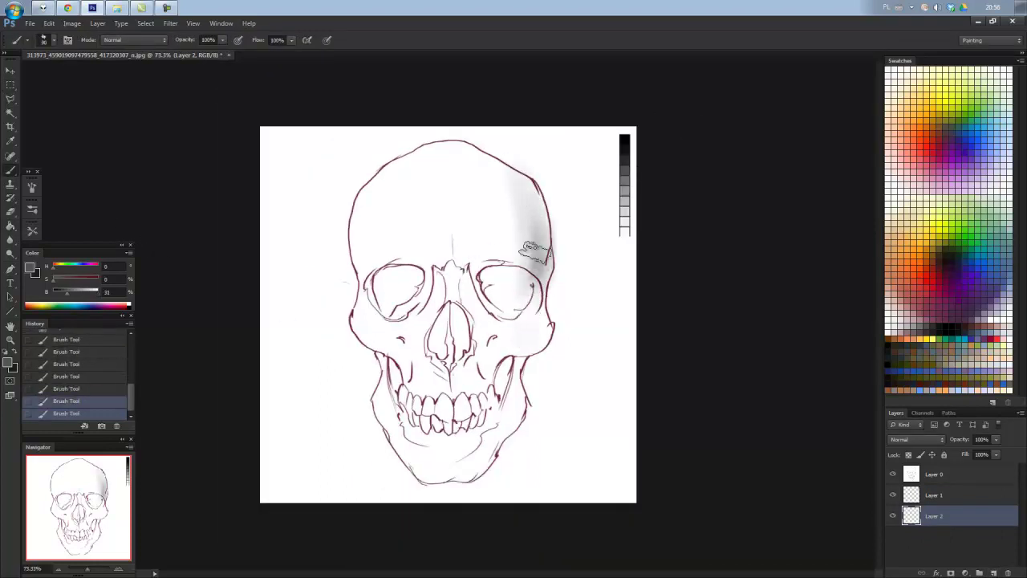
mouse_move(357, 241)
mouse_down()
mouse_move(367, 192)
mouse_move(375, 195)
mouse_up()
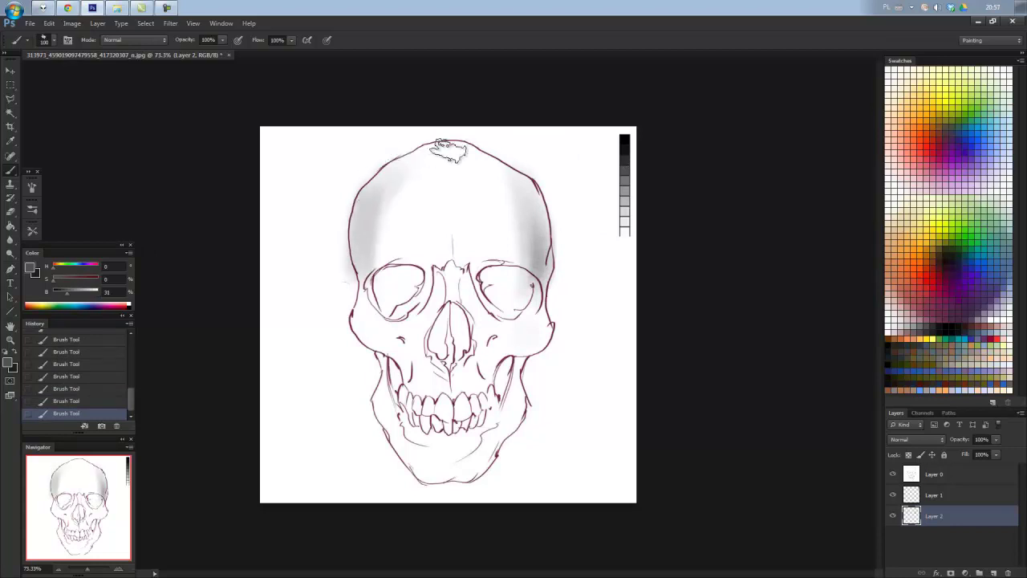
Shade the eye sockets, brow, nasal cavity, cheekbones and left jaw in grey.
drag(486, 282, 526, 298)
mouse_move(377, 285)
mouse_down()
mouse_move(410, 304)
mouse_move(450, 353)
mouse_up()
drag(513, 397, 526, 355)
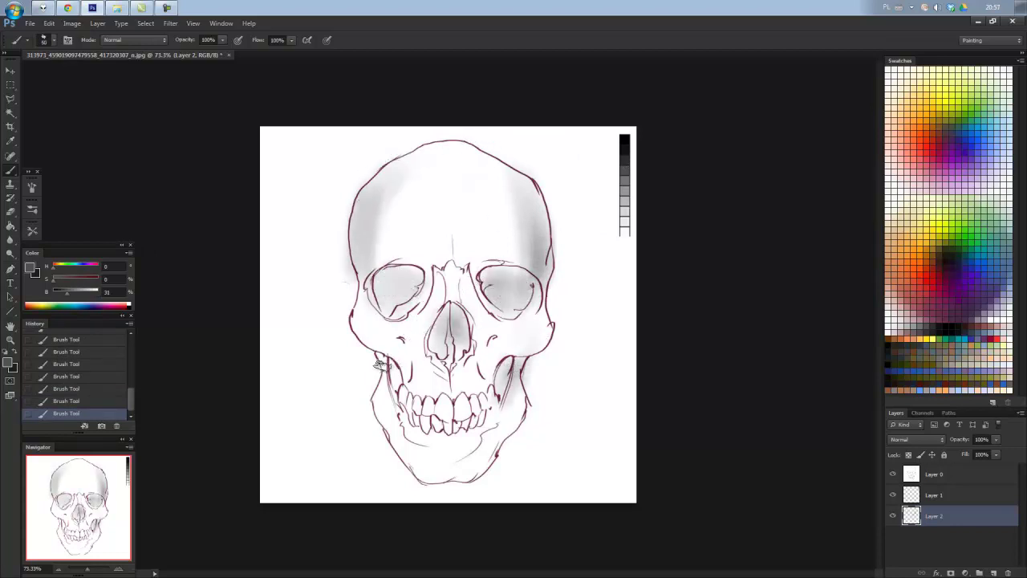
mouse_move(384, 361)
mouse_down()
mouse_move(393, 424)
mouse_move(486, 433)
mouse_move(414, 464)
mouse_move(481, 438)
mouse_move(417, 438)
mouse_up()
drag(408, 376, 369, 341)
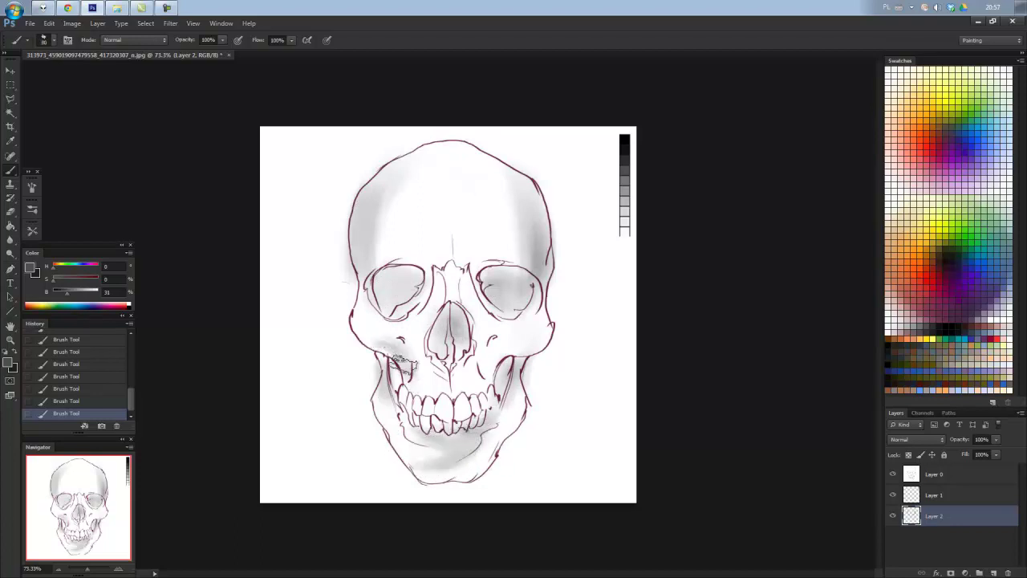
mouse_move(482, 376)
mouse_down()
mouse_move(546, 345)
mouse_move(512, 344)
mouse_up()
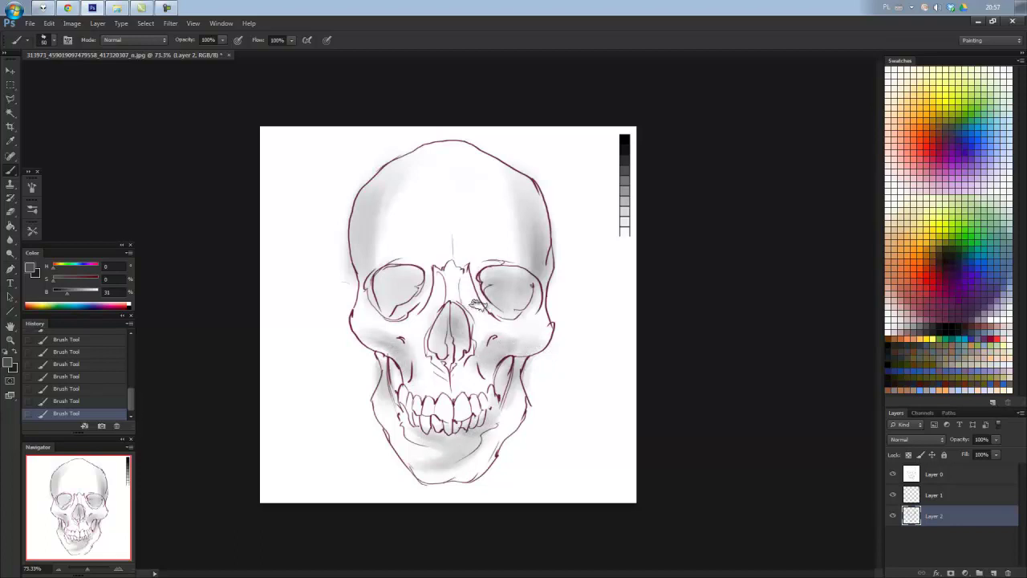
drag(470, 270, 526, 273)
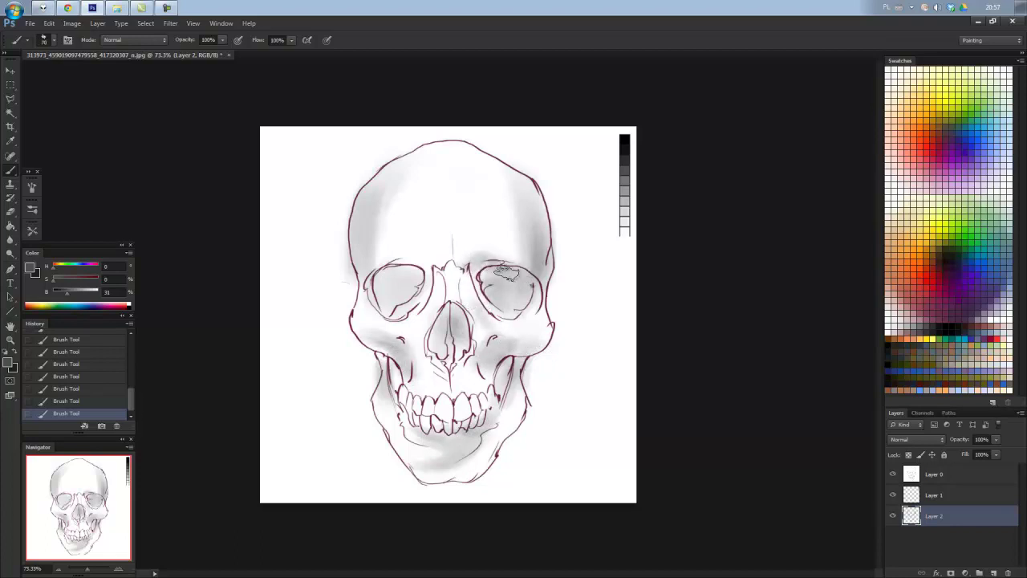
mouse_move(440, 265)
mouse_down()
mouse_move(414, 272)
mouse_move(452, 268)
mouse_move(448, 349)
mouse_up()
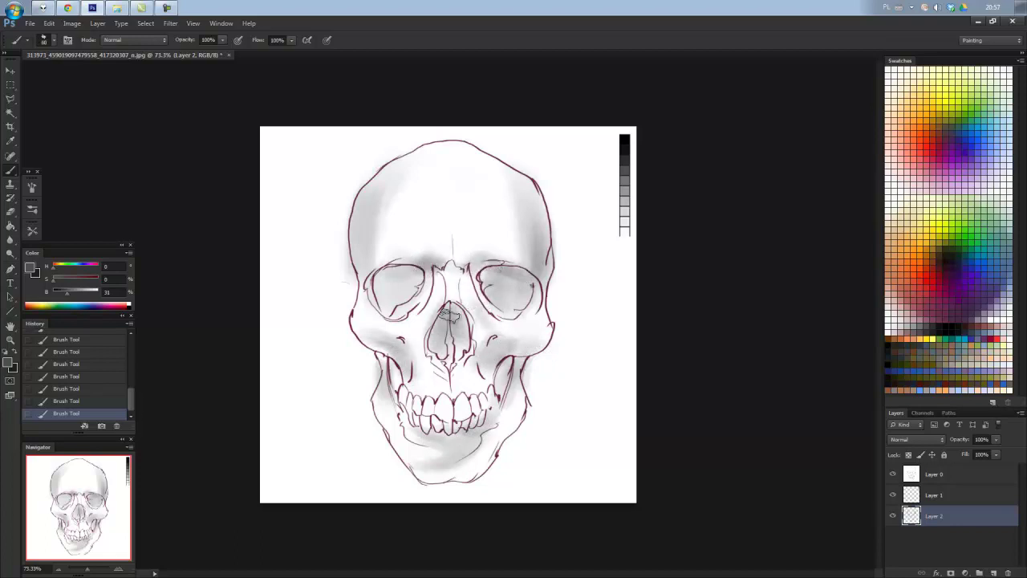
mouse_move(486, 314)
mouse_down()
mouse_move(479, 295)
mouse_move(533, 294)
mouse_move(532, 307)
mouse_up()
drag(367, 287, 375, 315)
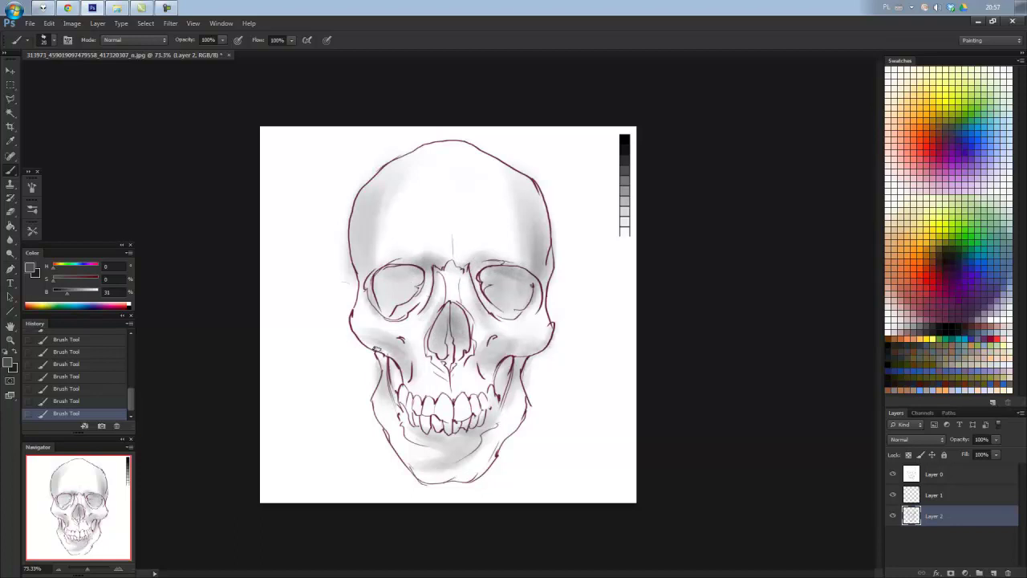
With a smaller brush, darken the eye sockets, nasal cavity, both cheeks and right jaw.
key(bracketright)
key(bracketright)
key(bracketright)
key(bracketleft)
key(bracketleft)
key(bracketleft)
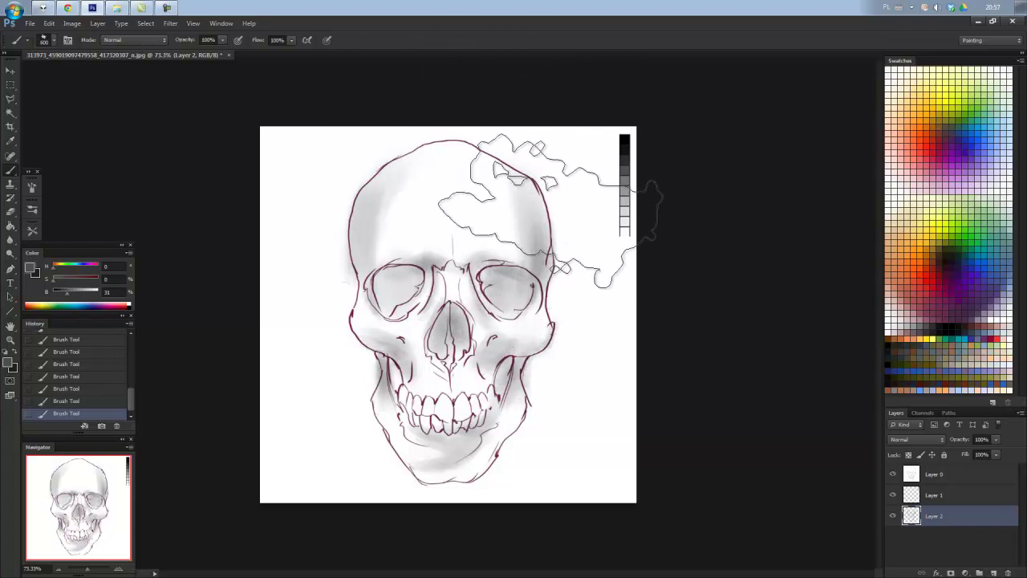
key(bracketleft)
key(bracketleft)
key(bracketleft)
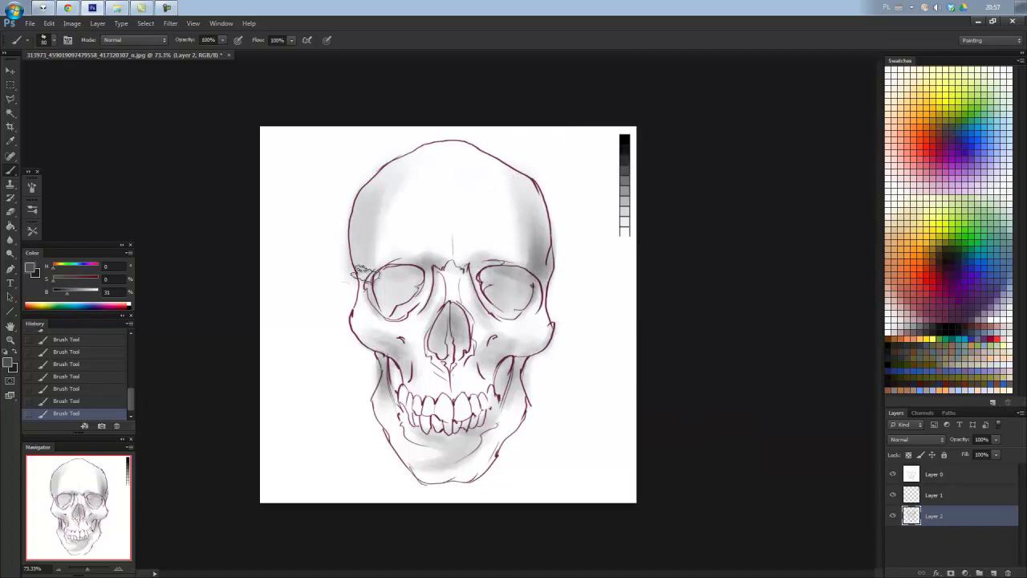
drag(369, 273, 414, 301)
mouse_move(491, 280)
mouse_down()
mouse_move(502, 271)
mouse_move(510, 285)
mouse_move(526, 281)
mouse_up()
drag(446, 307, 462, 337)
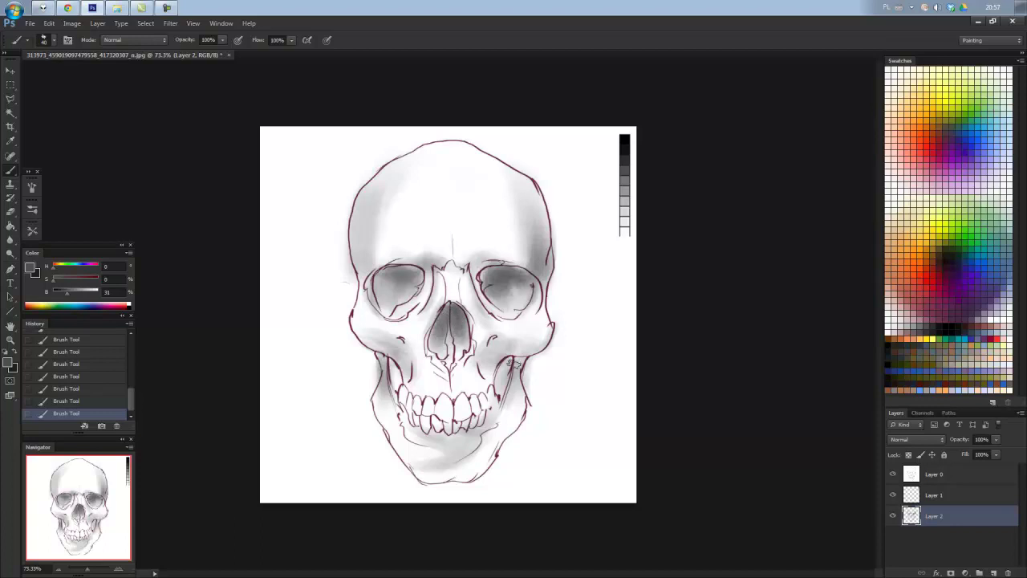
drag(515, 357, 509, 401)
drag(384, 353, 385, 399)
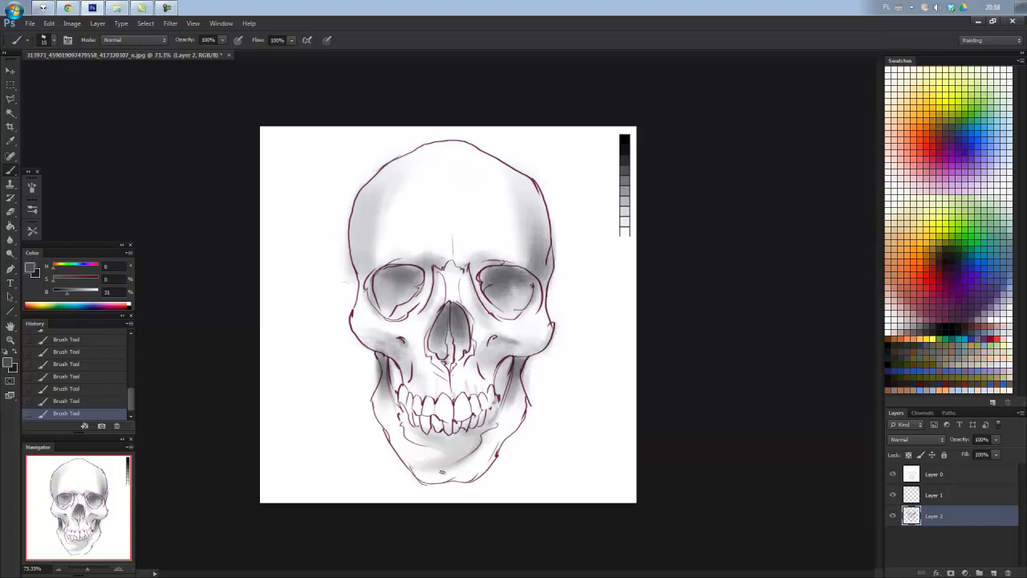
drag(486, 433, 514, 393)
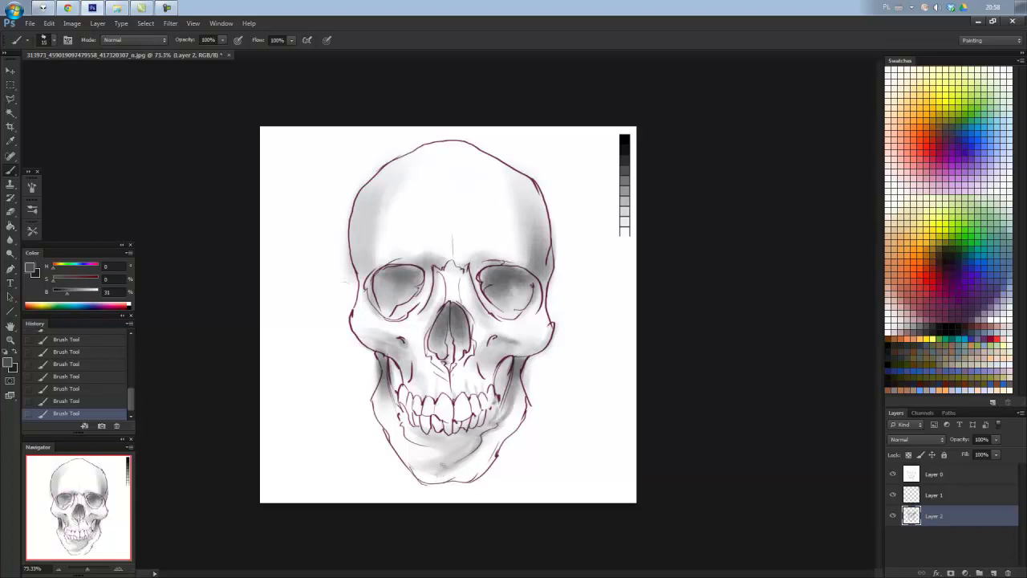
drag(511, 432, 534, 390)
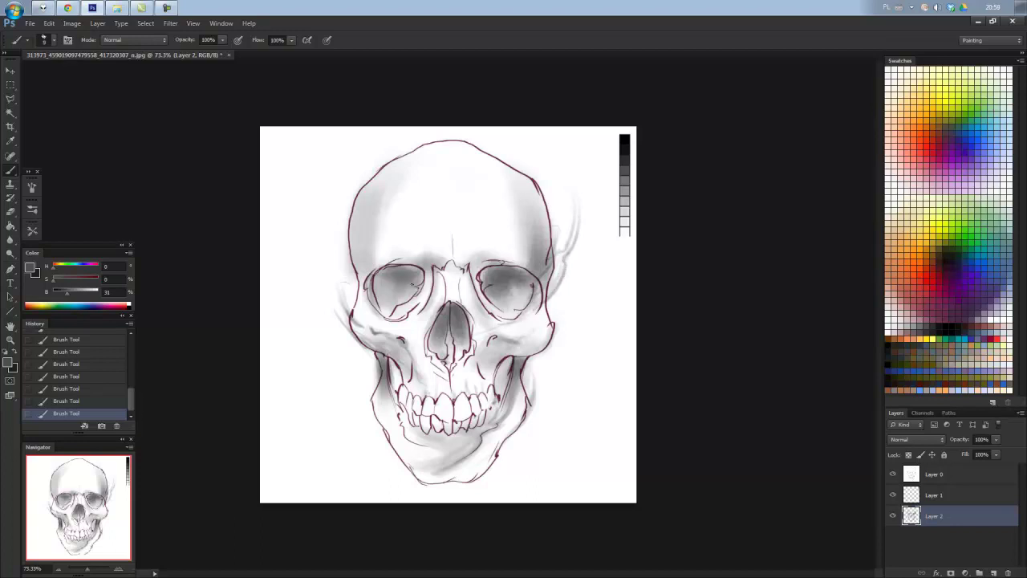
Deepen the eye sockets, brow, nasal area, temples, cheekbone and jaw, then sample a near-white tone.
drag(429, 273, 421, 301)
drag(480, 274, 491, 298)
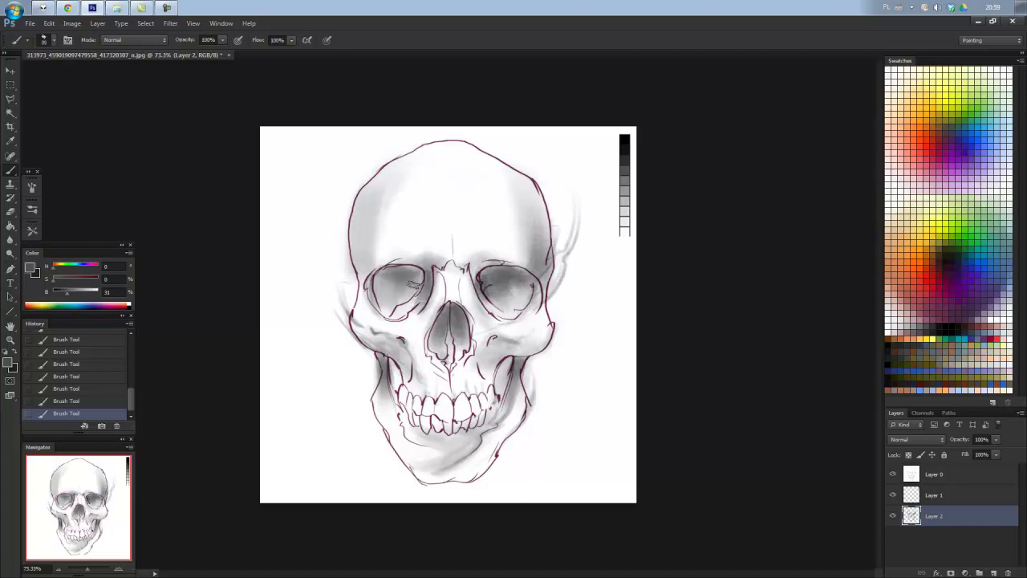
mouse_move(425, 273)
mouse_down()
mouse_move(419, 293)
mouse_move(426, 265)
mouse_up()
drag(474, 275, 510, 277)
drag(405, 266, 432, 268)
mouse_move(461, 305)
mouse_down()
mouse_move(461, 329)
mouse_move(443, 330)
mouse_up()
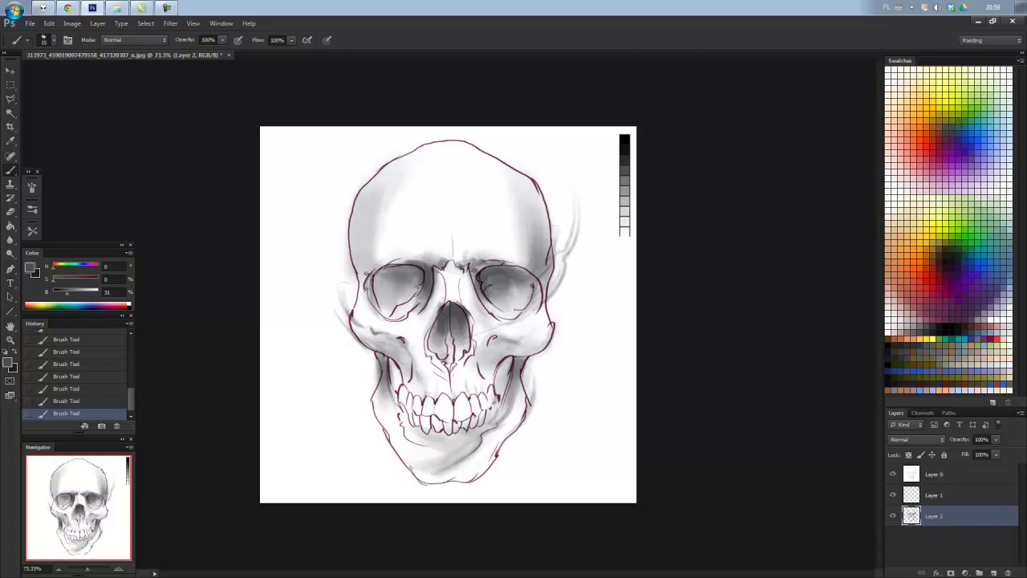
drag(522, 181, 544, 273)
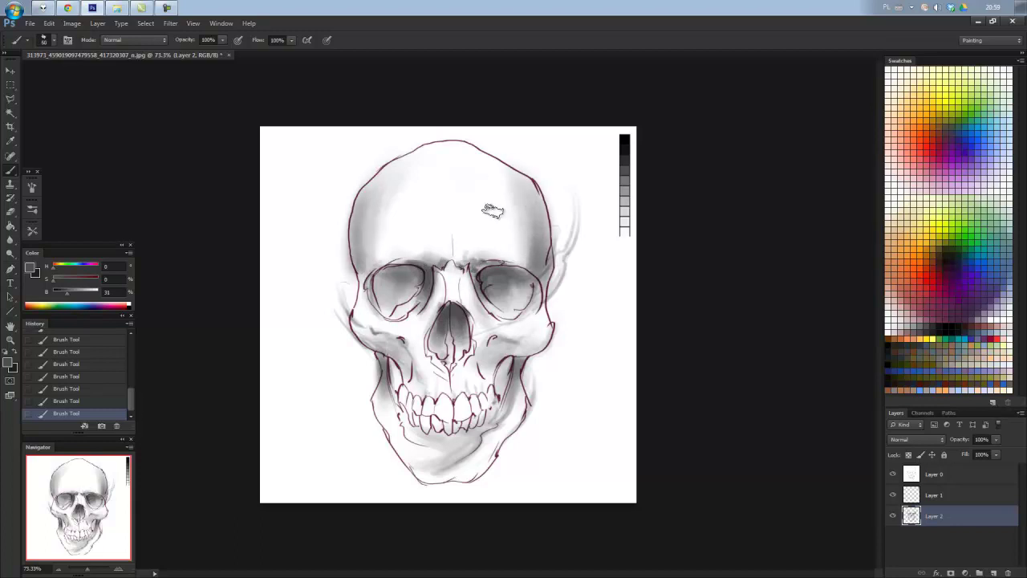
drag(377, 196, 366, 245)
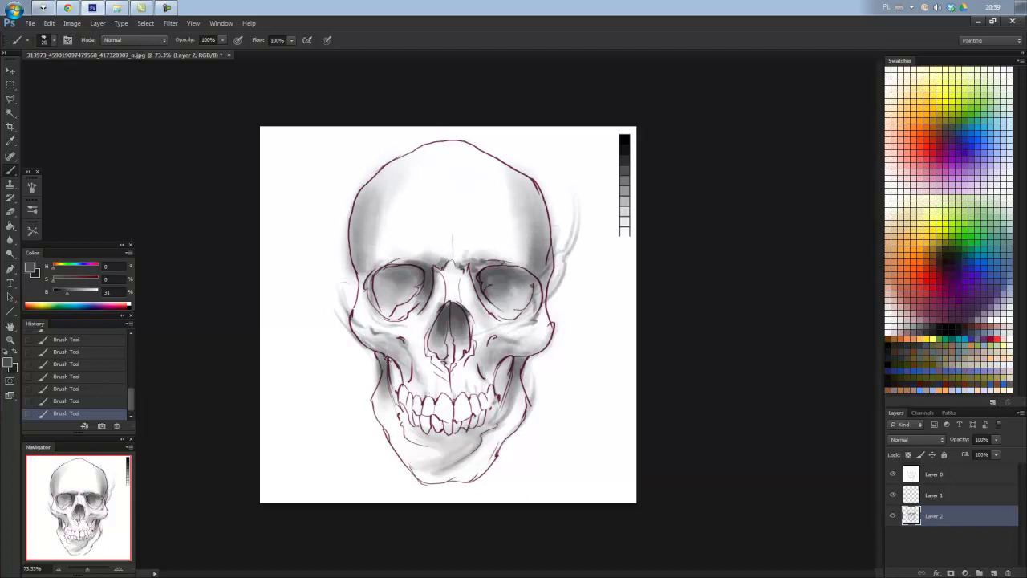
mouse_move(399, 369)
mouse_down()
mouse_move(385, 349)
mouse_move(382, 400)
mouse_up()
mouse_move(521, 355)
mouse_down()
mouse_move(519, 387)
mouse_move(493, 384)
mouse_up()
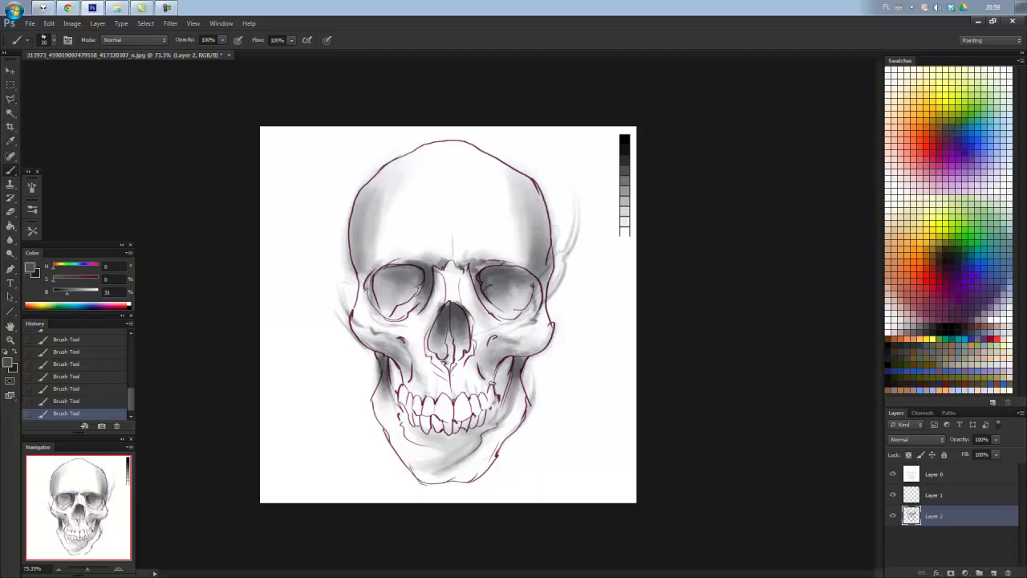
alt+click(400, 368)
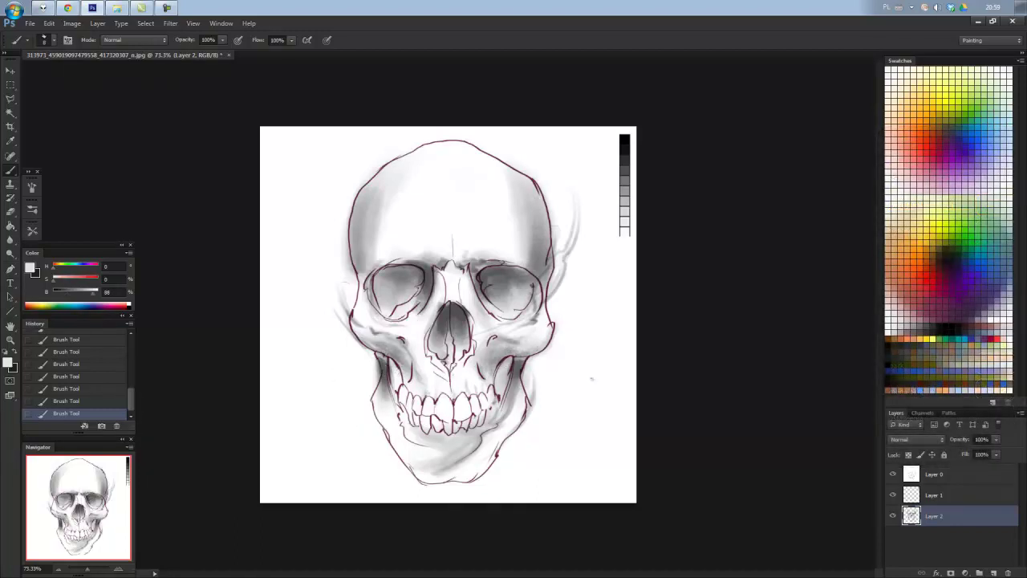
On a new Layer 3, reinforce the right temple contour with dark strokes.
click(935, 479)
click(994, 573)
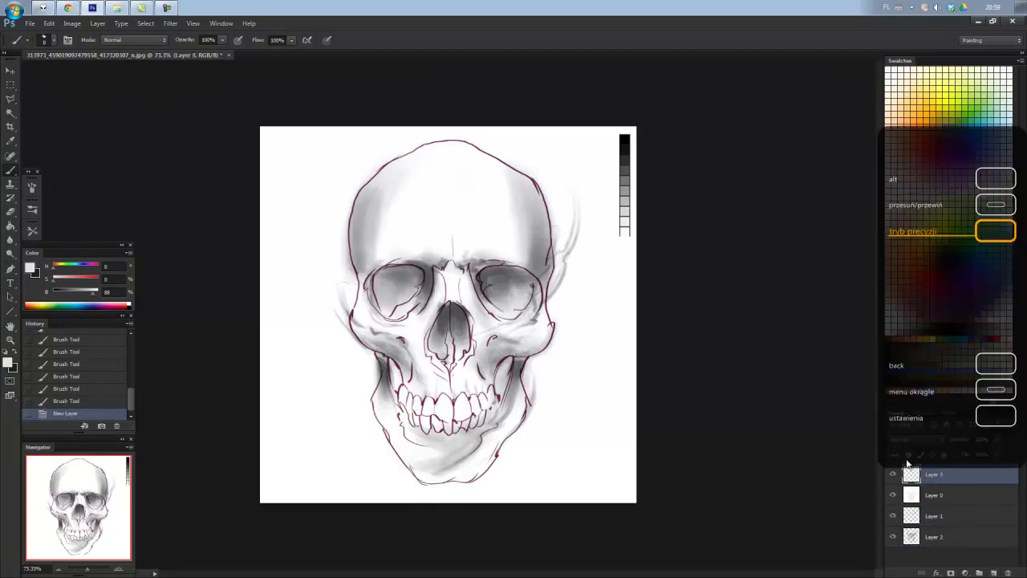
scroll(448, 314, up, 2)
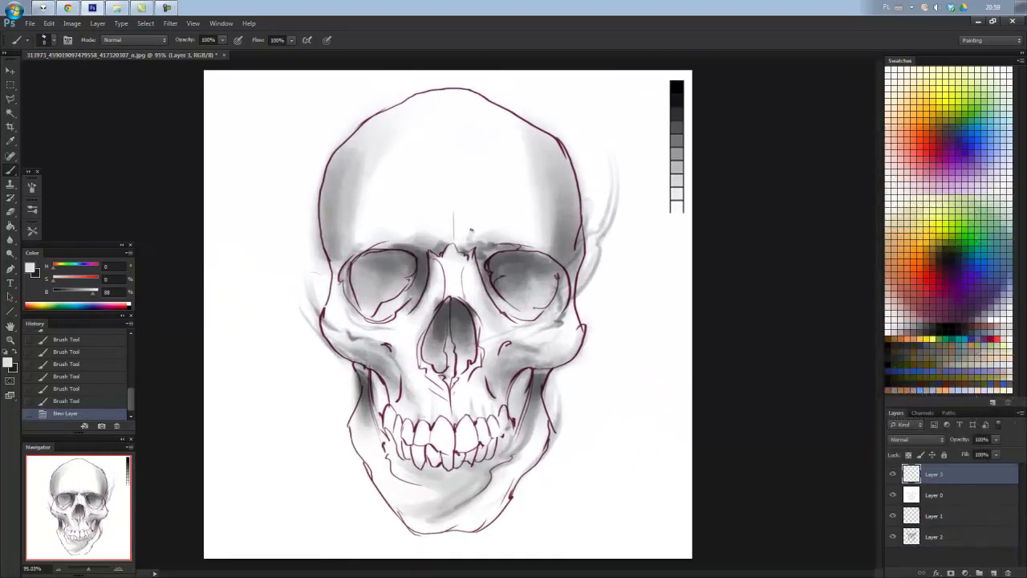
drag(575, 234, 591, 253)
alt+click(609, 181)
drag(573, 217, 580, 259)
drag(572, 181, 578, 232)
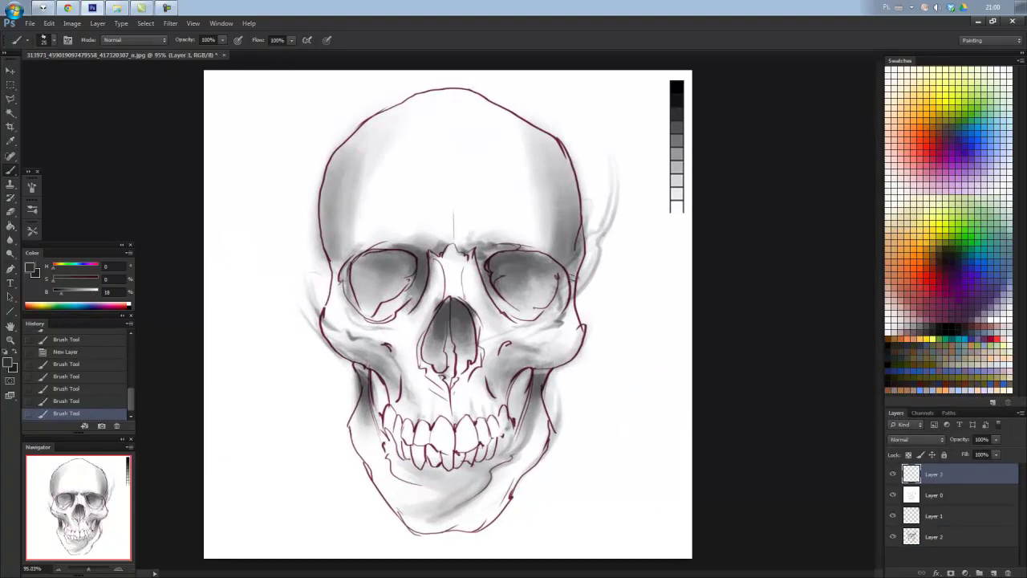
drag(575, 274, 570, 286)
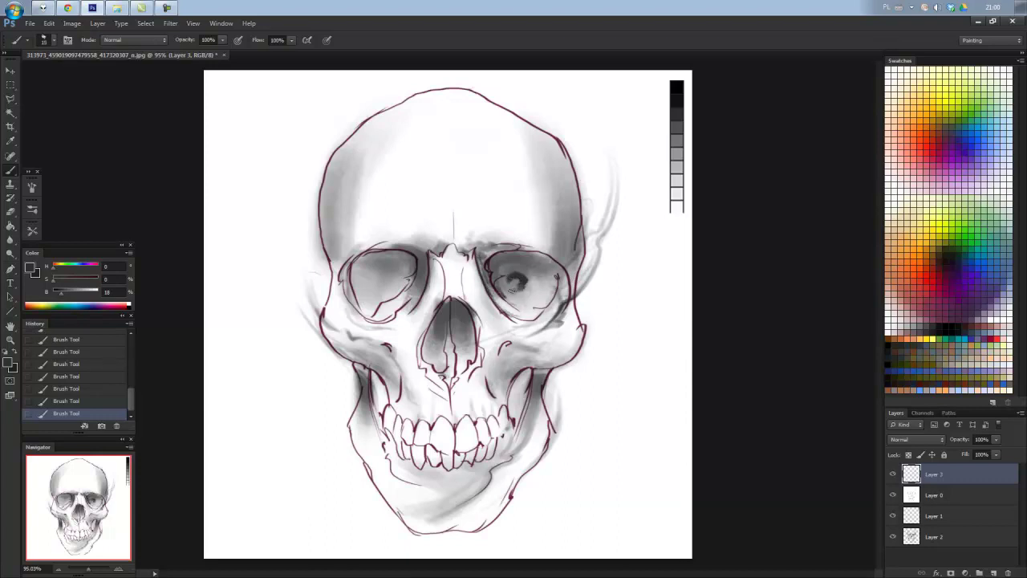
Darken the shadows inside both eye sockets and the lower socket rim.
mouse_move(510, 291)
mouse_down()
mouse_move(534, 267)
mouse_move(504, 290)
mouse_up()
drag(385, 287, 394, 278)
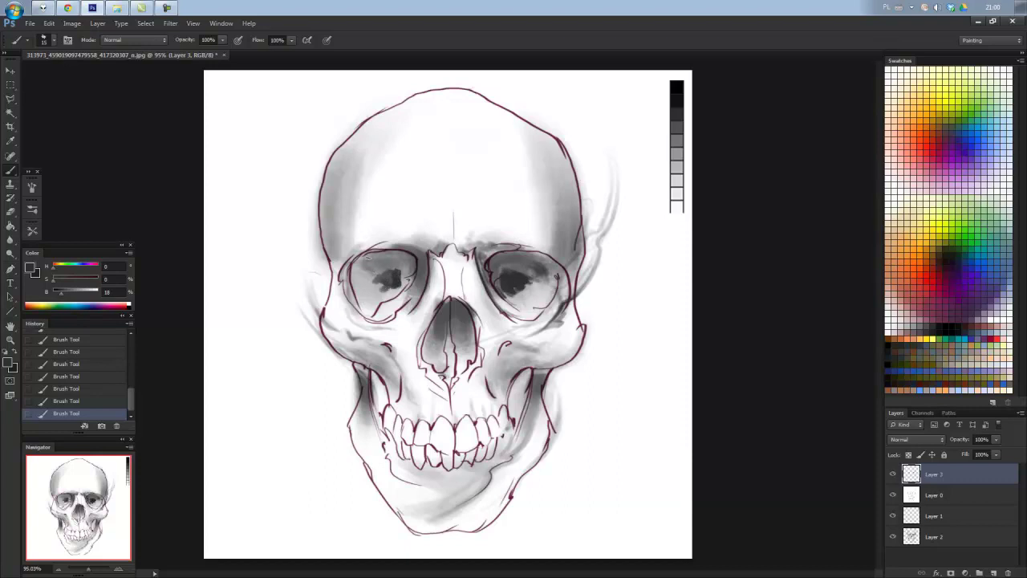
drag(514, 306, 546, 286)
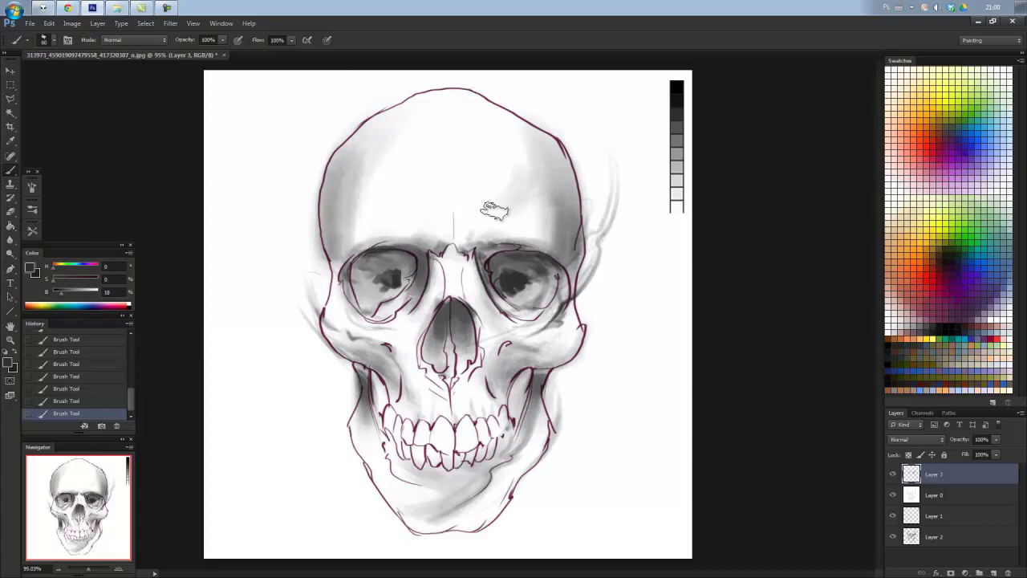
key(bracketright)
key(bracketright)
key(bracketright)
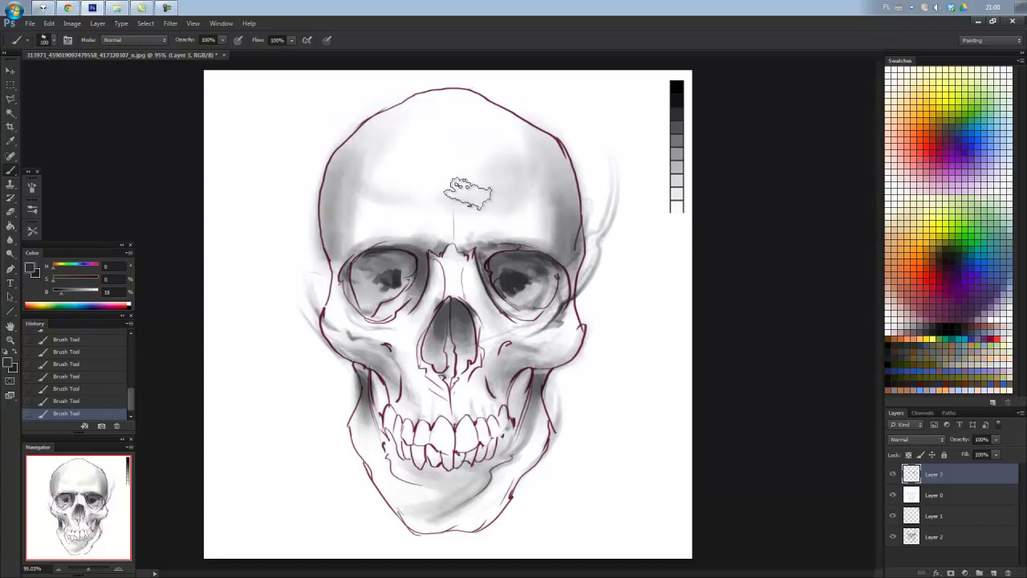
Paint soft white along the skull's right edge, then sample near-black from the eye socket.
key(x)
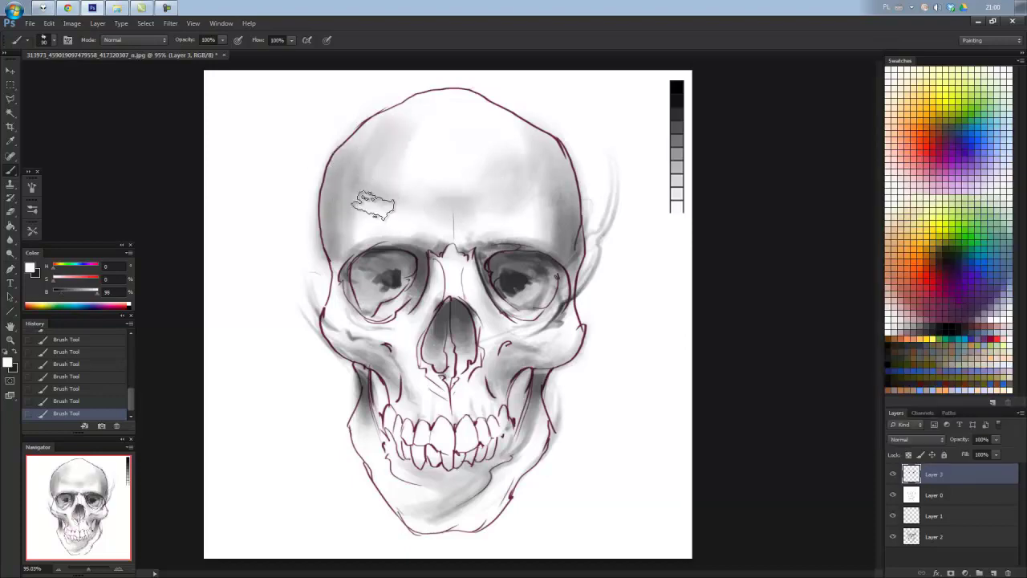
alt+click(419, 181)
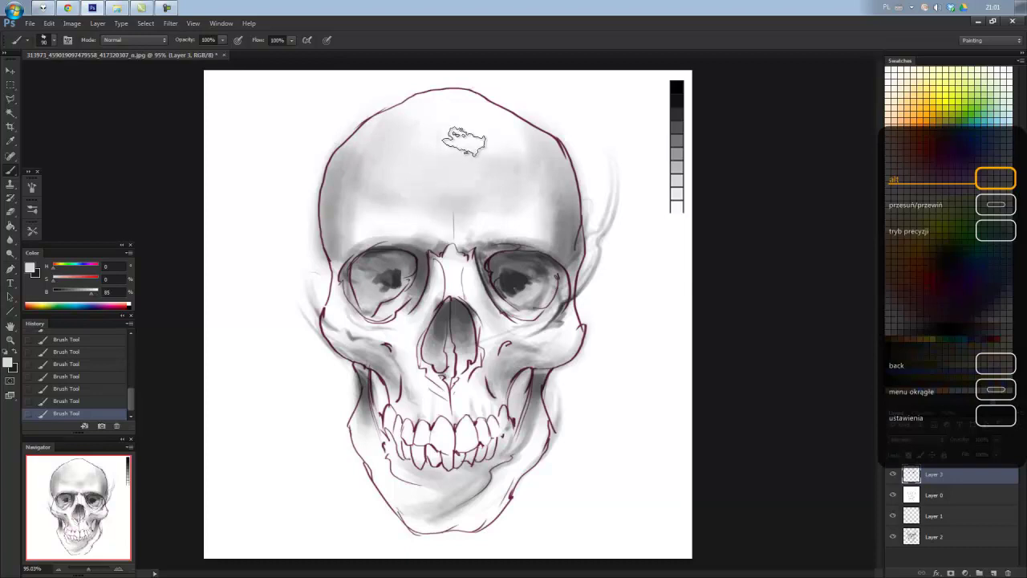
alt+click(534, 203)
alt+click(353, 217)
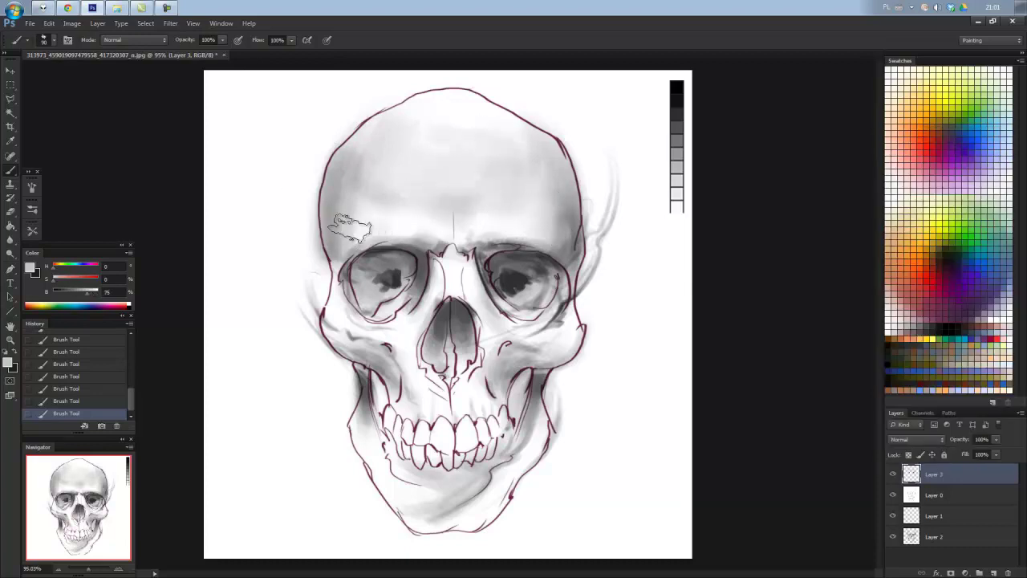
alt+click(329, 280)
alt+click(325, 273)
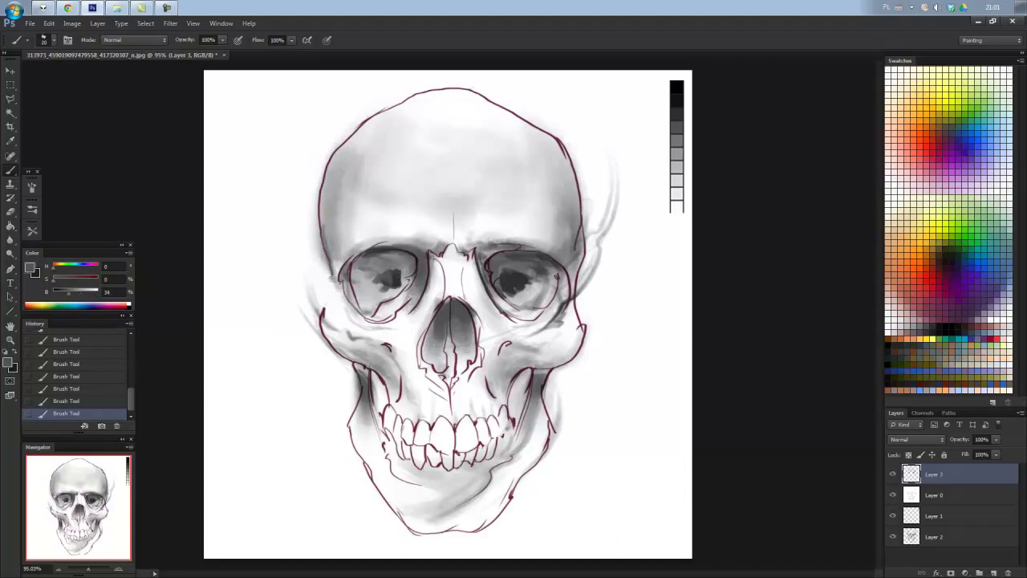
alt+click(577, 268)
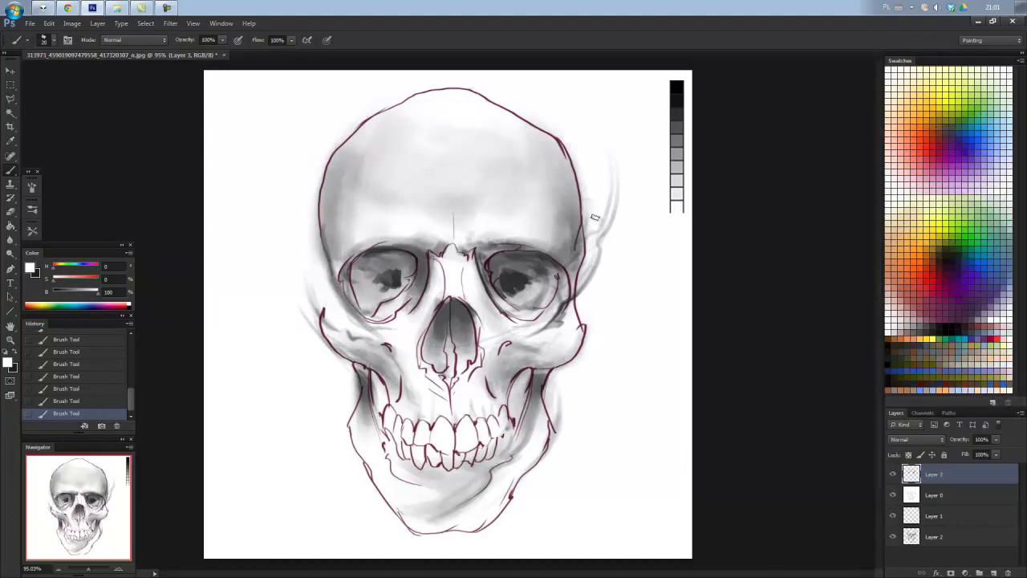
drag(596, 217, 554, 264)
drag(585, 199, 568, 273)
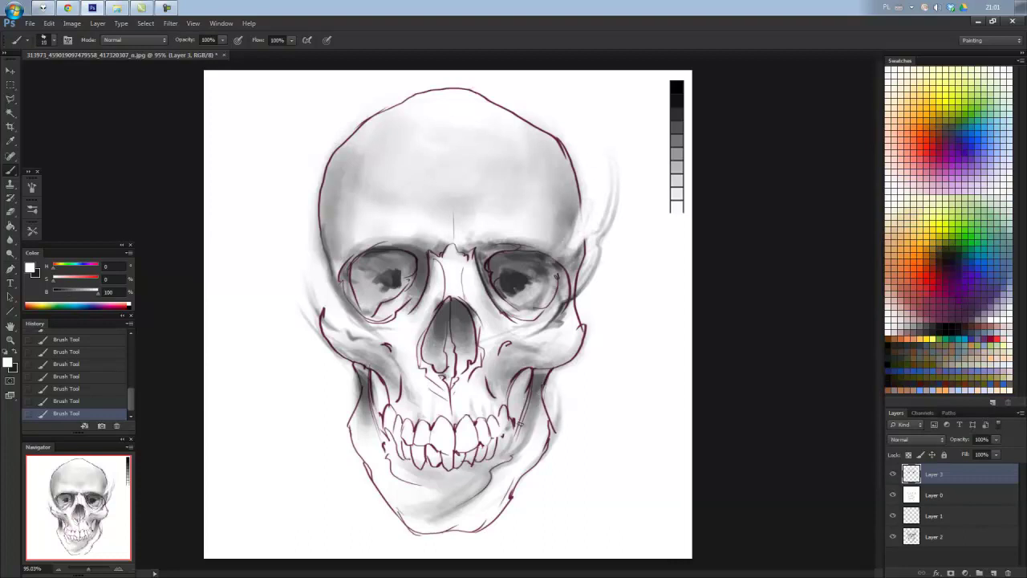
alt+click(554, 424)
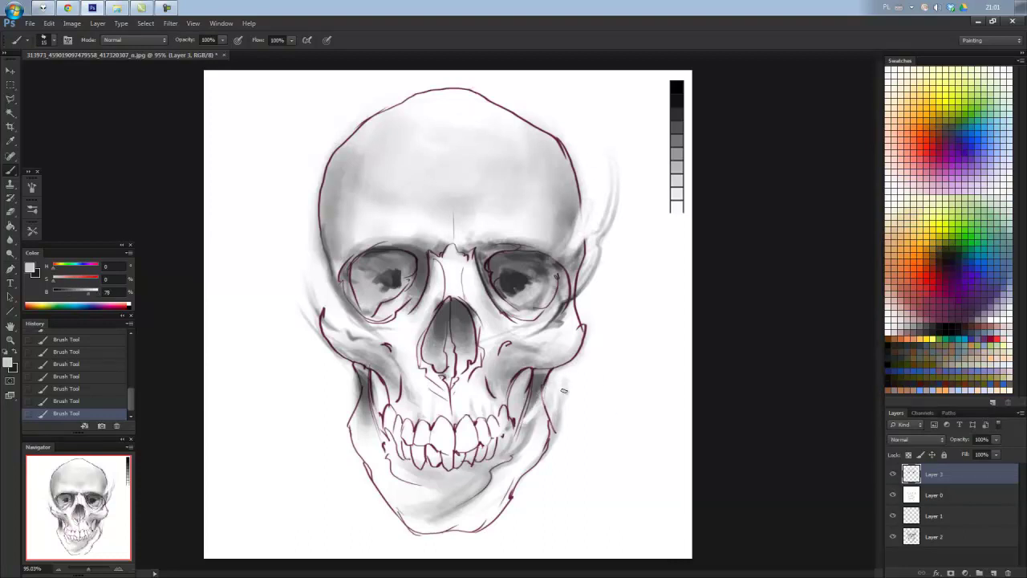
key(alt)
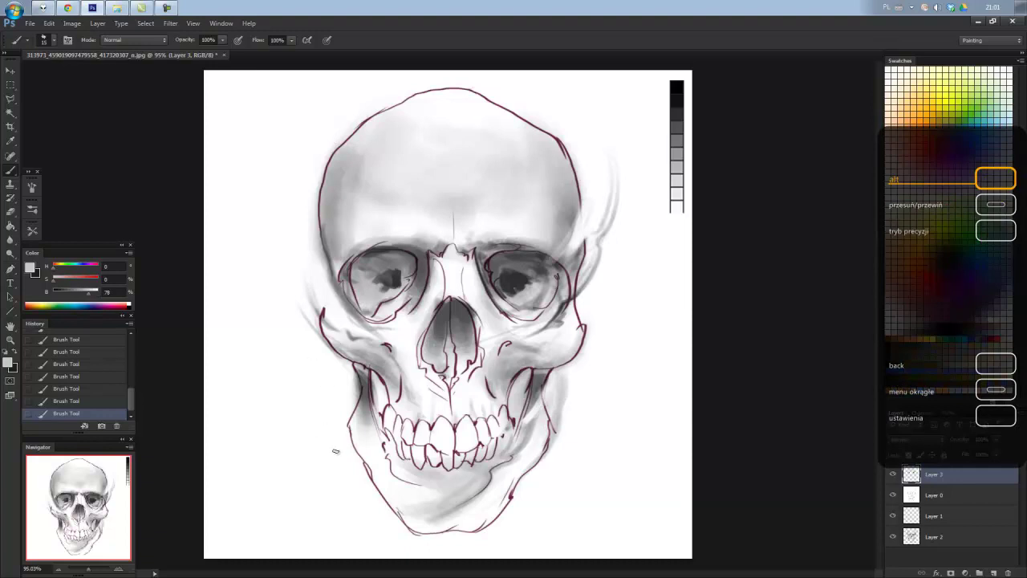
alt+click(518, 280)
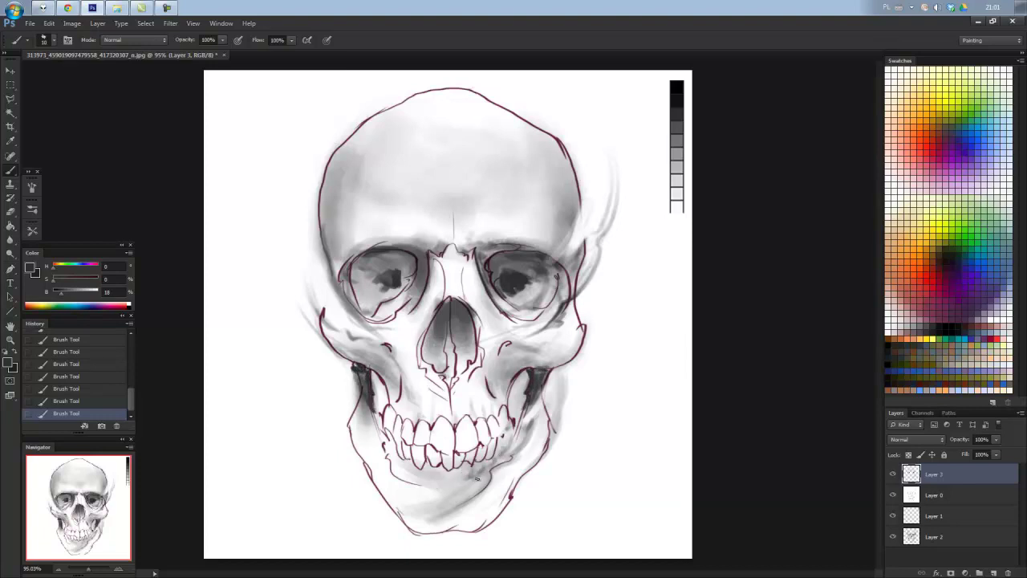
Shade the jaw, chin and cranium sides, and whiten part of the top outline.
mouse_move(462, 485)
mouse_down()
mouse_move(425, 526)
mouse_move(493, 520)
mouse_move(433, 522)
mouse_move(523, 476)
mouse_move(540, 429)
mouse_up()
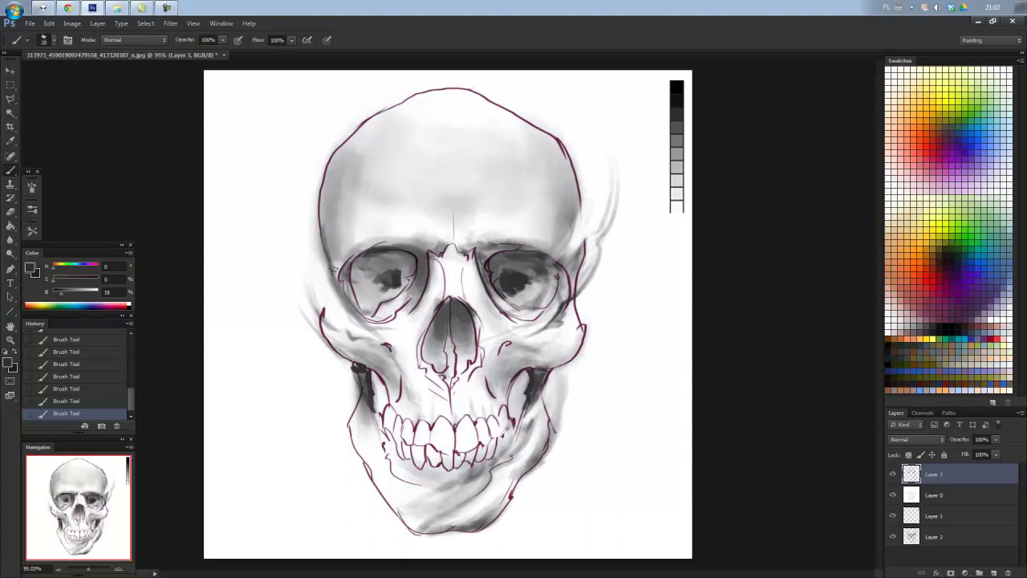
mouse_move(332, 253)
mouse_down()
mouse_move(323, 197)
mouse_move(331, 157)
mouse_up()
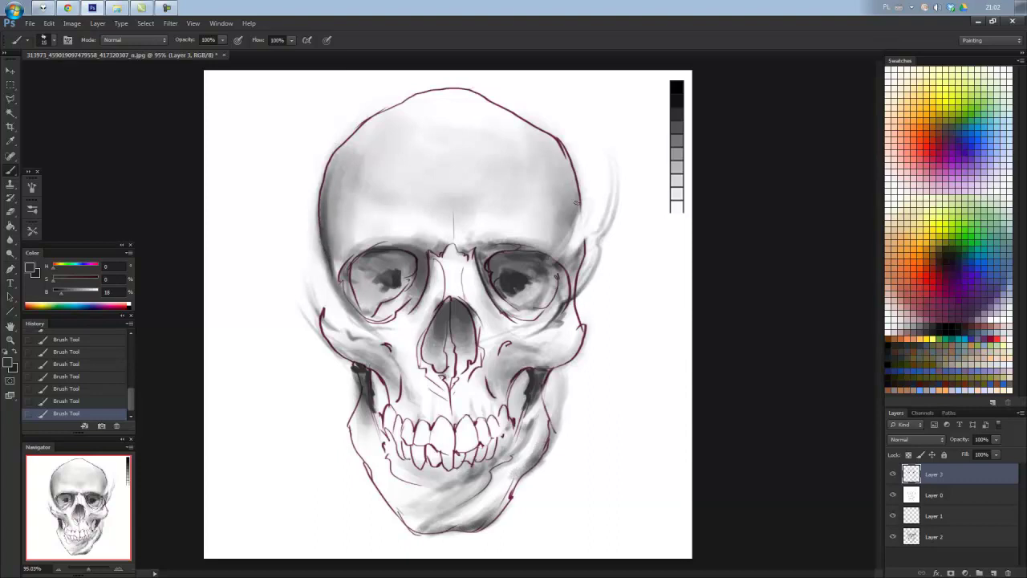
mouse_move(575, 202)
mouse_down()
mouse_move(562, 149)
mouse_move(567, 237)
mouse_move(562, 148)
mouse_up()
alt+click(527, 89)
drag(511, 120, 504, 108)
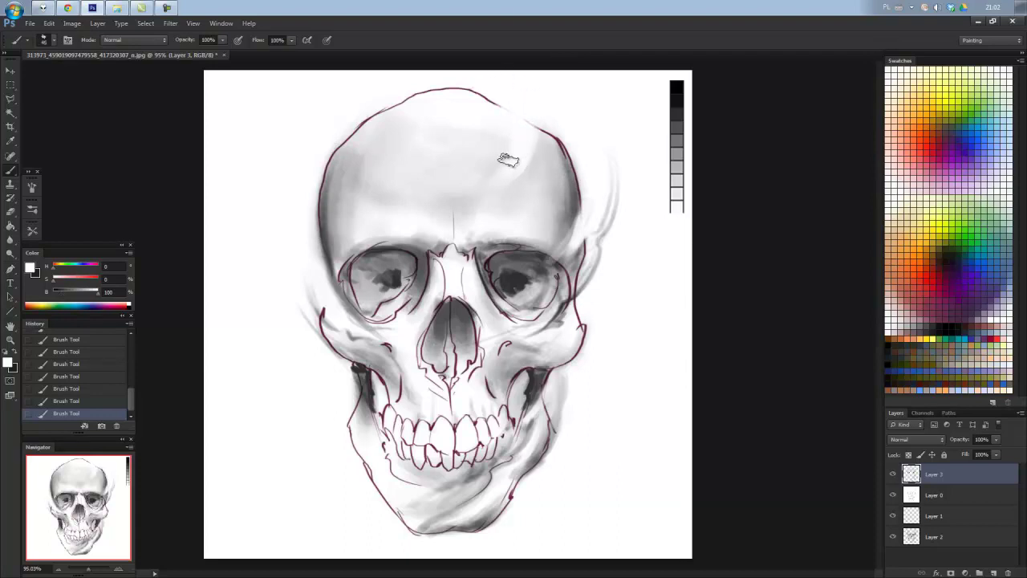
drag(549, 394, 433, 528)
Darken both jaw sides and beside the teeth, and add a faint nasal bone stroke.
alt+click(440, 531)
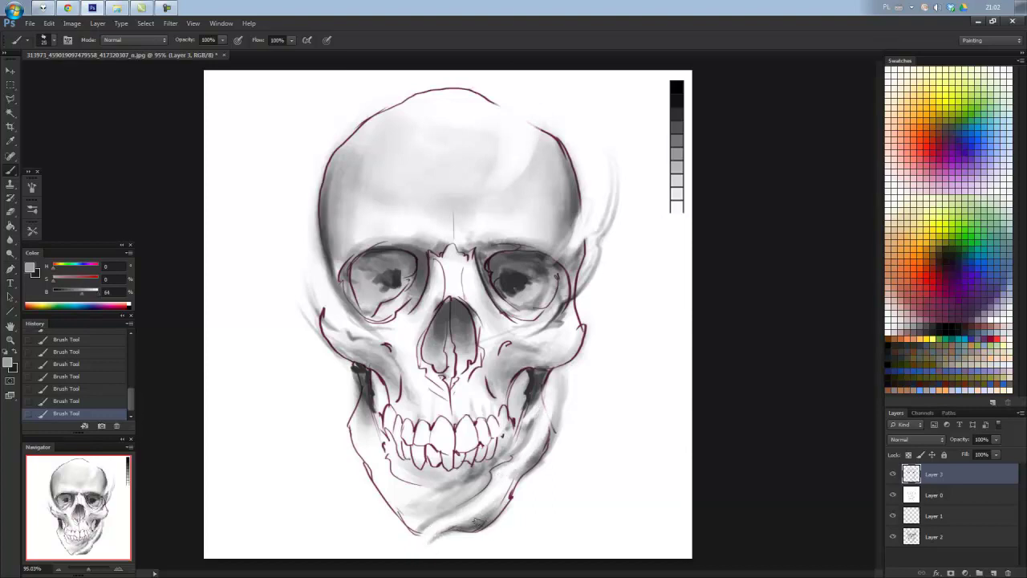
alt+click(537, 379)
mouse_move(465, 524)
mouse_down()
mouse_move(520, 471)
mouse_move(565, 387)
mouse_move(573, 404)
mouse_move(468, 498)
mouse_move(473, 525)
mouse_up()
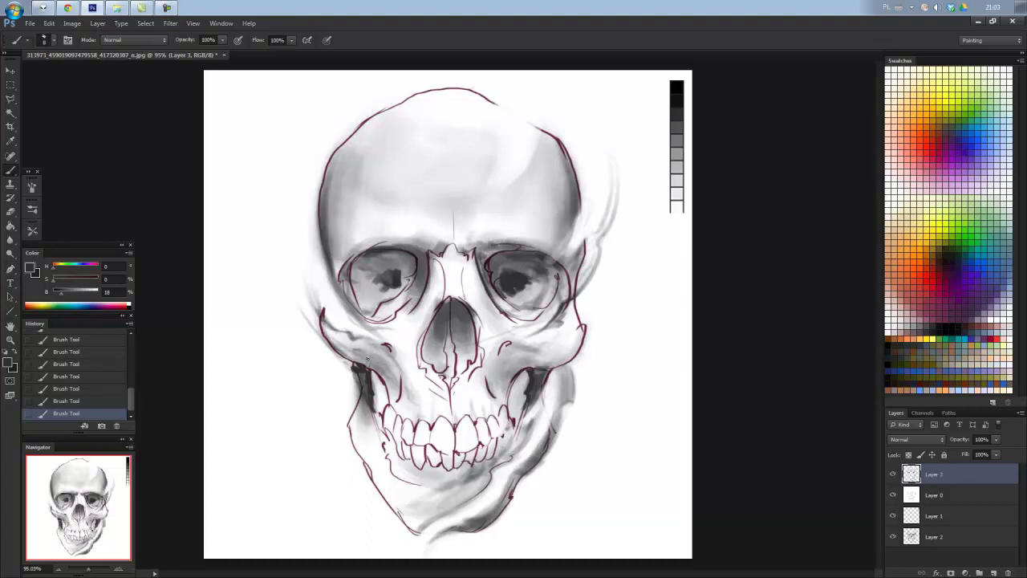
drag(388, 377, 388, 433)
mouse_move(504, 377)
mouse_down()
mouse_move(504, 417)
mouse_move(509, 366)
mouse_up()
mouse_move(506, 402)
mouse_down()
mouse_move(486, 409)
mouse_move(476, 371)
mouse_move(442, 394)
mouse_move(468, 378)
mouse_up()
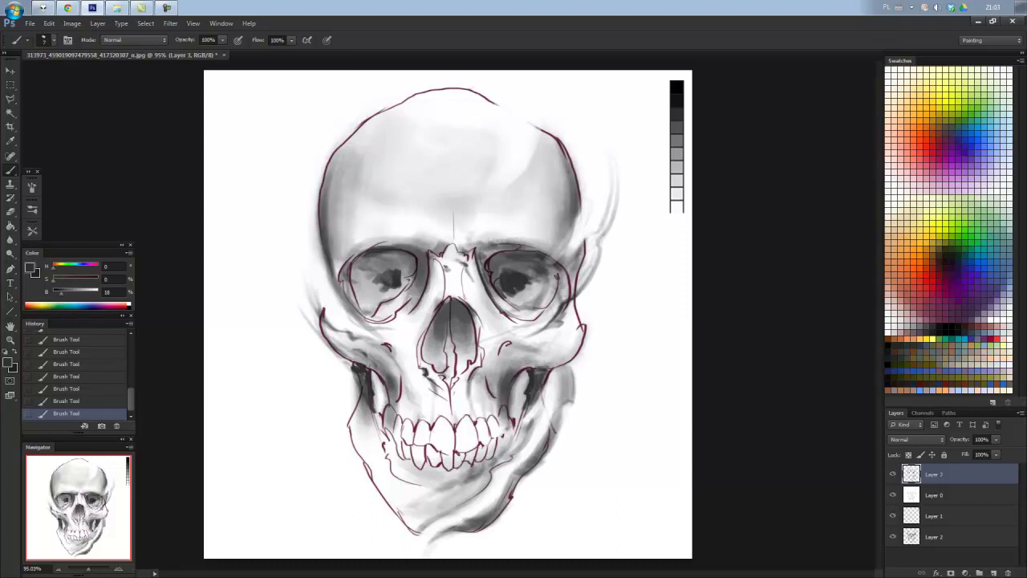
mouse_move(467, 262)
mouse_down()
mouse_move(474, 294)
mouse_move(424, 313)
mouse_up()
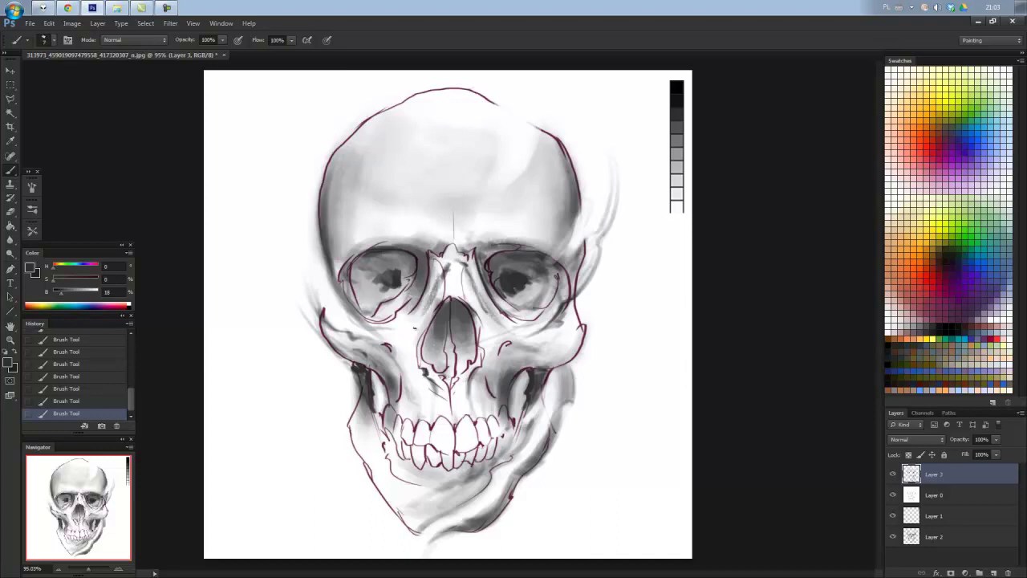
Shade around the nasal bone and inside and below both eye sockets.
drag(438, 269, 420, 324)
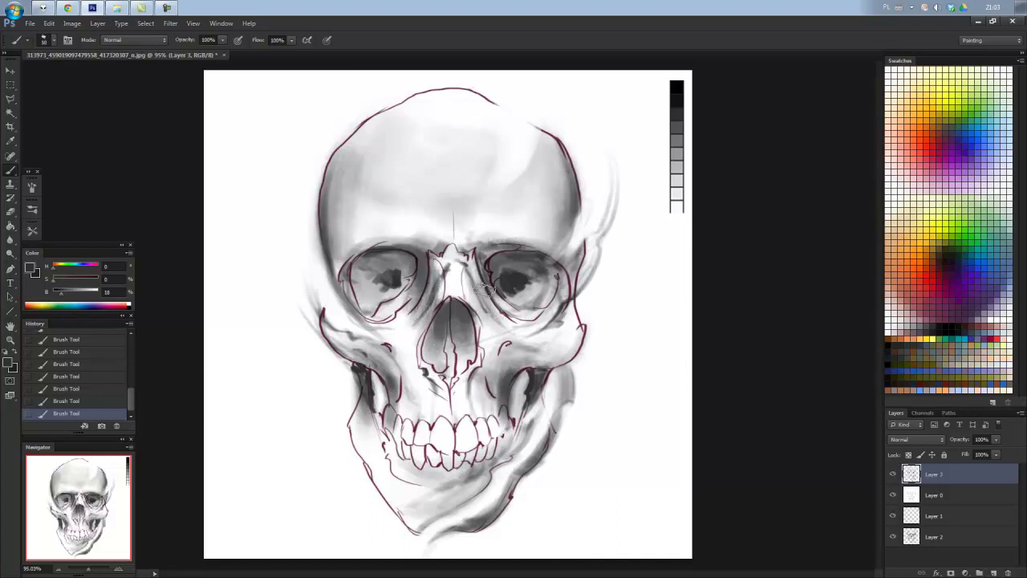
mouse_move(479, 271)
mouse_down()
mouse_move(481, 324)
mouse_move(441, 337)
mouse_move(434, 315)
mouse_move(466, 344)
mouse_up()
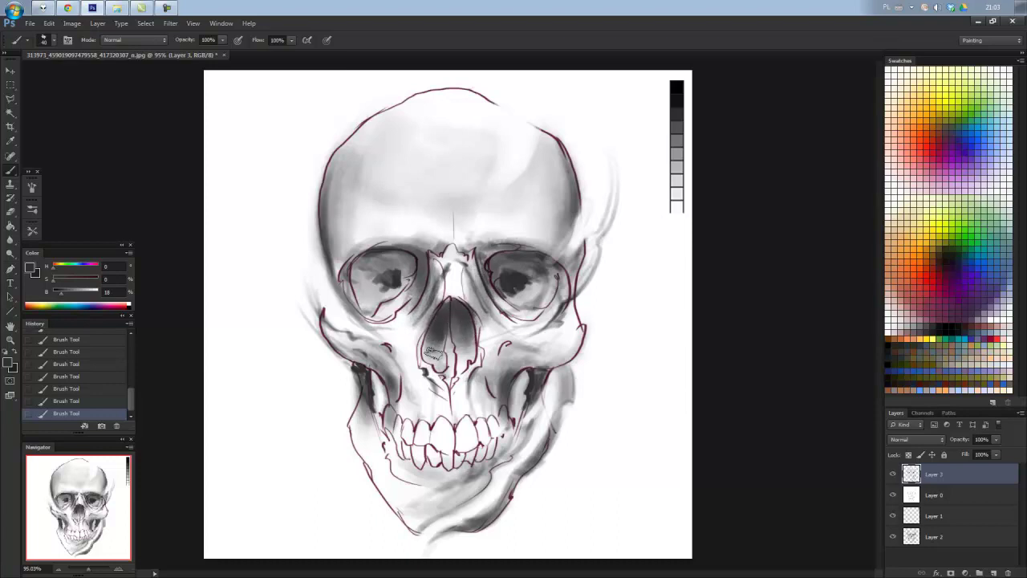
drag(404, 259, 365, 273)
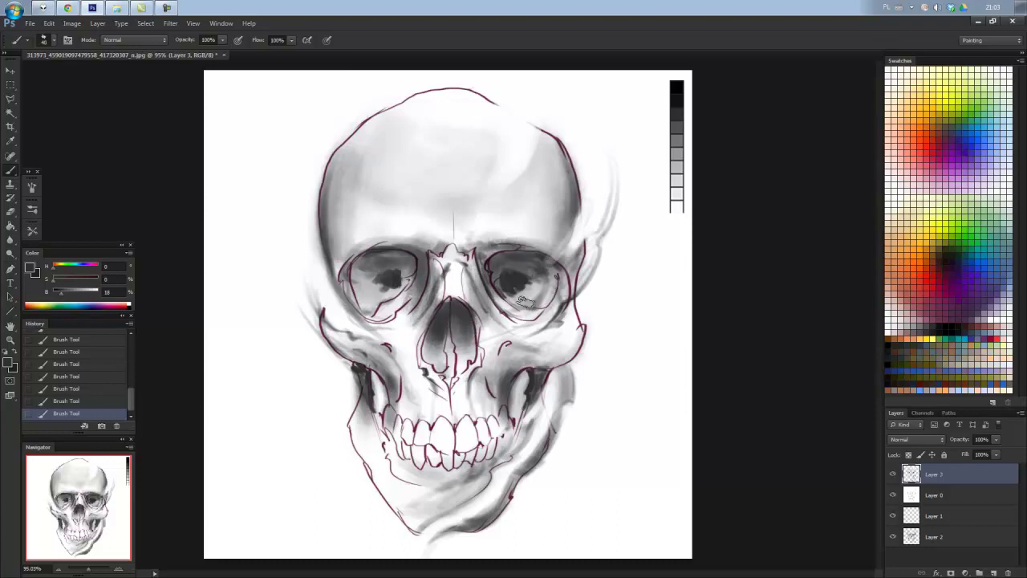
drag(514, 298, 538, 308)
mouse_move(373, 308)
mouse_down()
mouse_move(377, 318)
mouse_move(405, 293)
mouse_move(418, 301)
mouse_move(426, 240)
mouse_up()
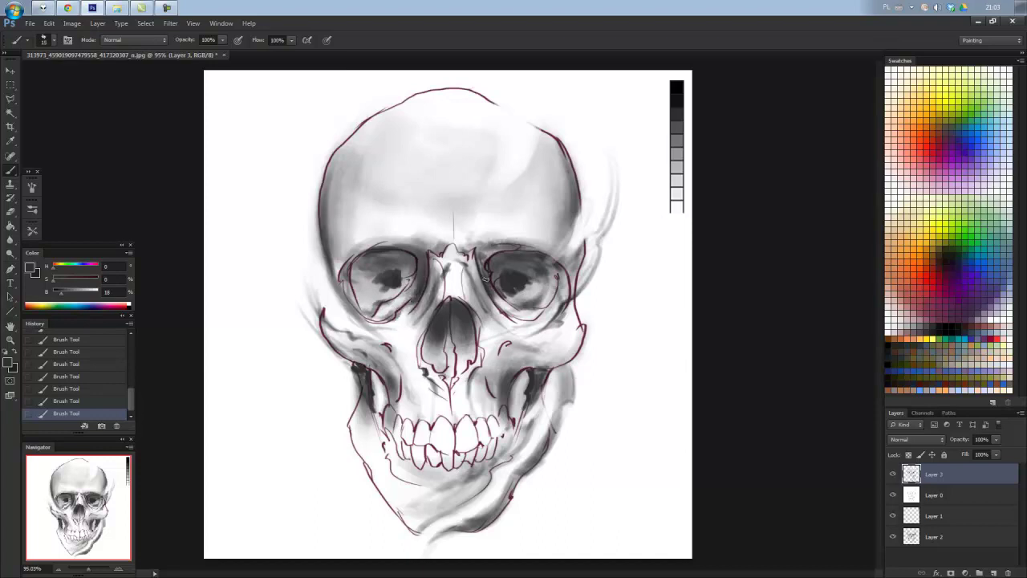
drag(488, 280, 481, 244)
drag(493, 293, 542, 325)
mouse_move(407, 303)
mouse_down()
mouse_move(361, 318)
mouse_move(417, 303)
mouse_move(380, 328)
mouse_up()
Darken the right eye socket and nasal cavity, and shade the brow ridge.
alt+click(393, 305)
alt+click(514, 275)
drag(518, 271, 537, 262)
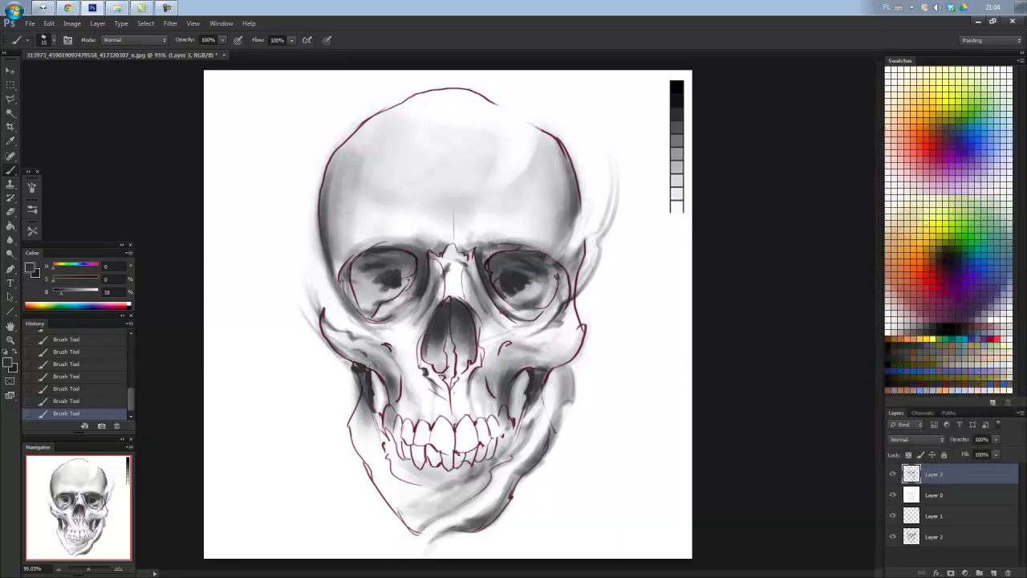
drag(464, 377, 457, 346)
alt+click(448, 351)
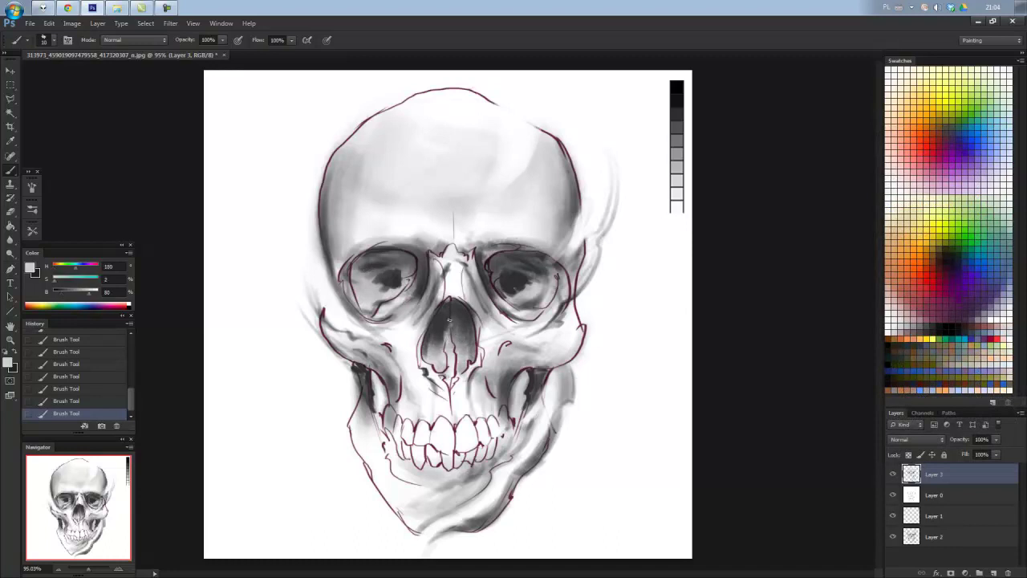
key(space)
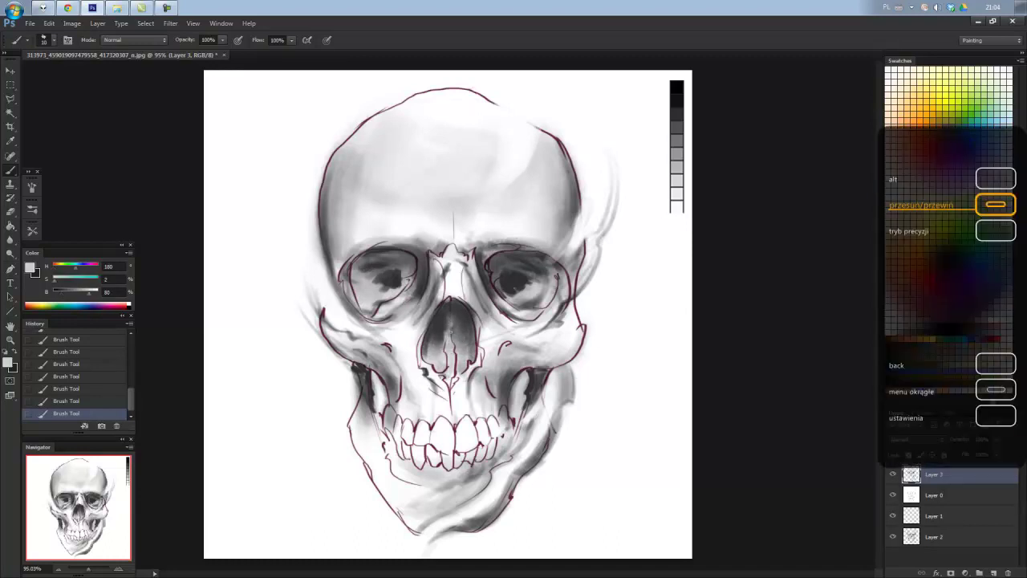
alt+click(440, 338)
mouse_move(446, 340)
mouse_down()
mouse_move(443, 372)
mouse_move(461, 369)
mouse_up()
mouse_move(440, 246)
mouse_down()
mouse_move(510, 232)
mouse_move(394, 237)
mouse_up()
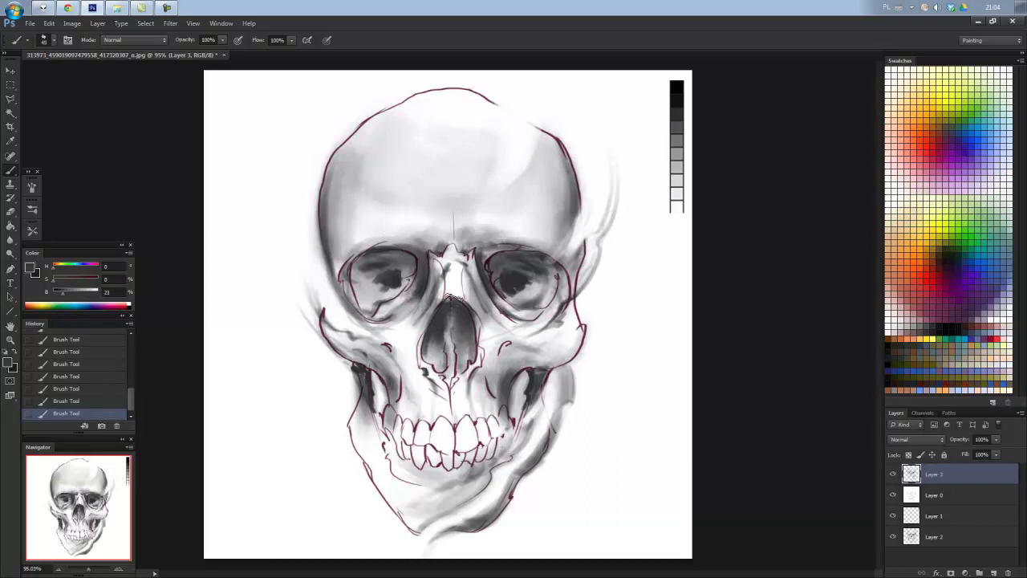
Darken the right cheekbone and orbit edge, and paint grey along the left temple and cheek.
alt+click(576, 318)
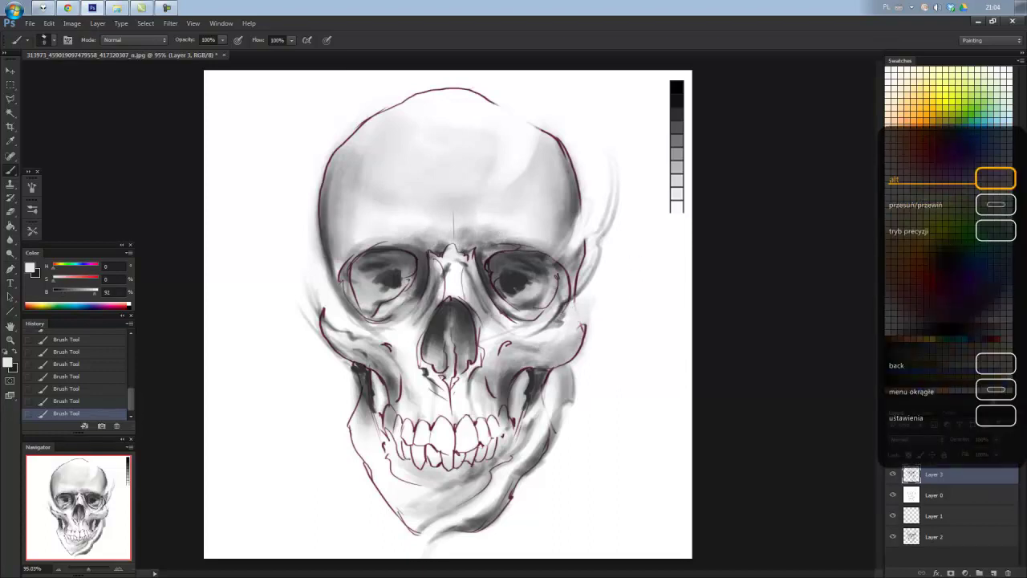
alt+click(536, 277)
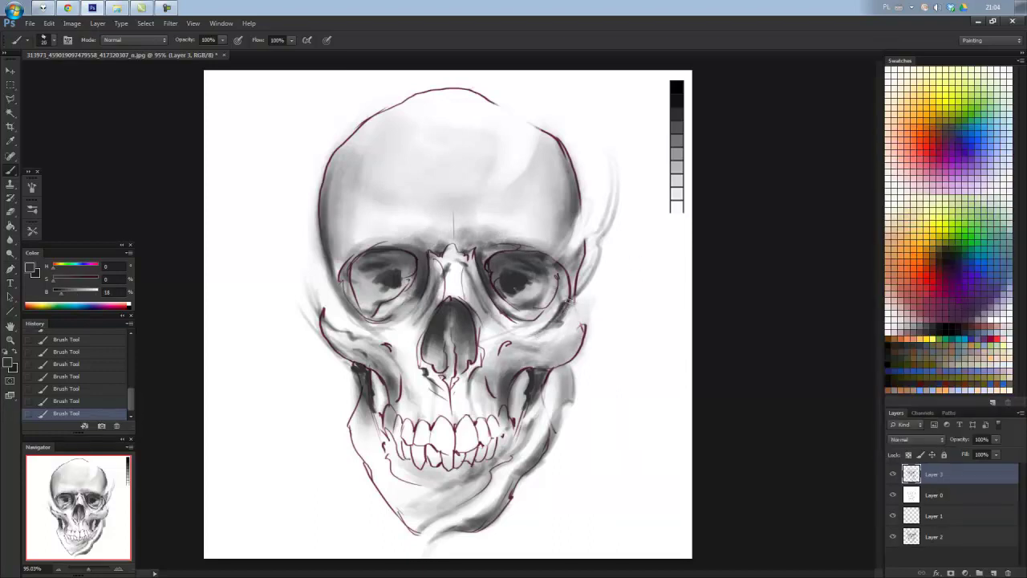
drag(562, 321, 614, 197)
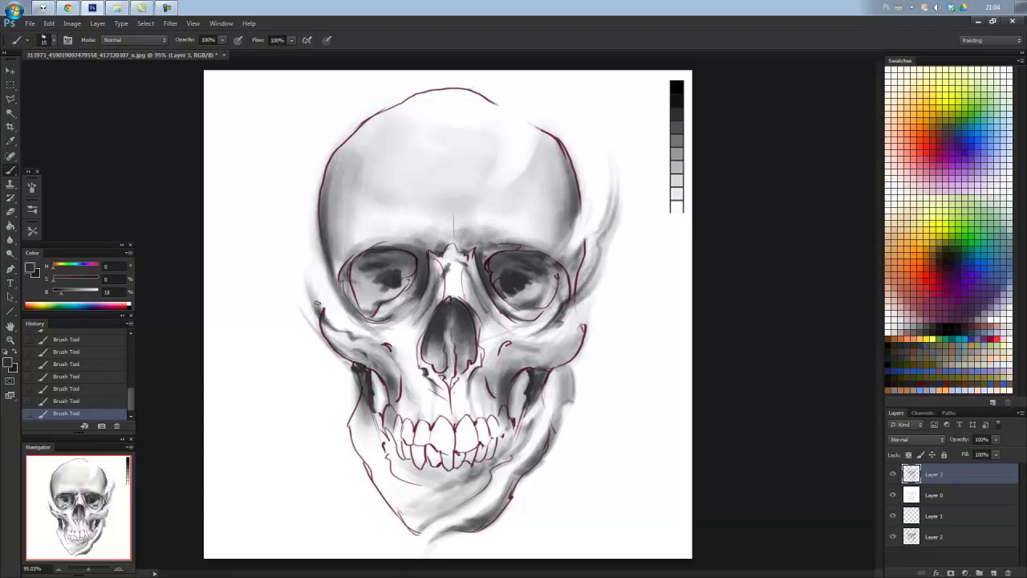
alt+click(332, 299)
alt+click(321, 309)
mouse_move(321, 309)
mouse_down()
mouse_move(303, 241)
mouse_move(325, 313)
mouse_move(298, 264)
mouse_up()
alt+click(310, 297)
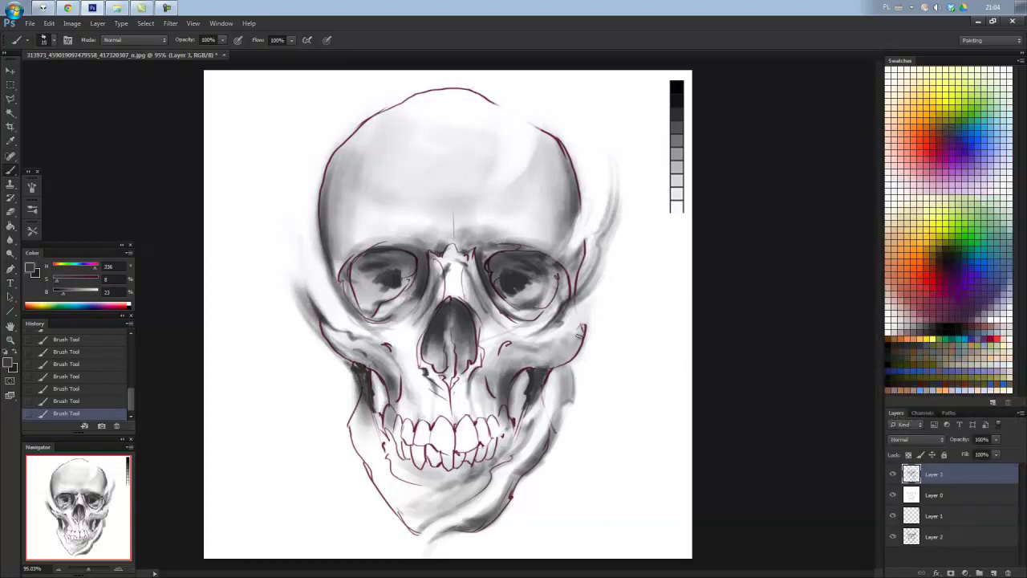
Lighten the right cheek edge, then shade the left cheekbone and right jaw in dark grey.
alt+click(588, 313)
mouse_move(581, 314)
mouse_down()
mouse_move(584, 350)
mouse_move(527, 362)
mouse_move(499, 386)
mouse_up()
alt+click(565, 349)
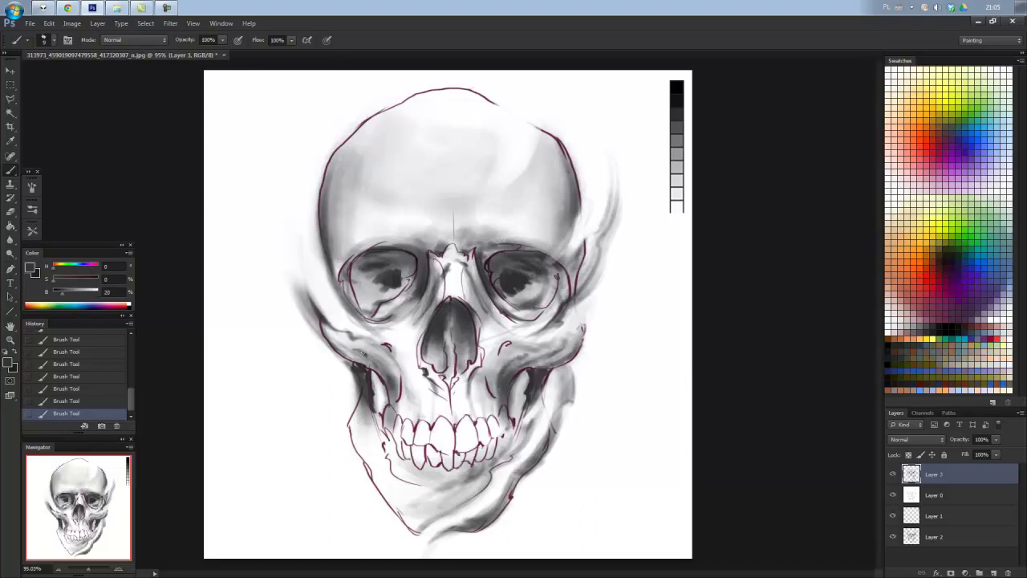
mouse_move(386, 365)
mouse_down()
mouse_move(371, 353)
mouse_move(395, 395)
mouse_move(414, 335)
mouse_up()
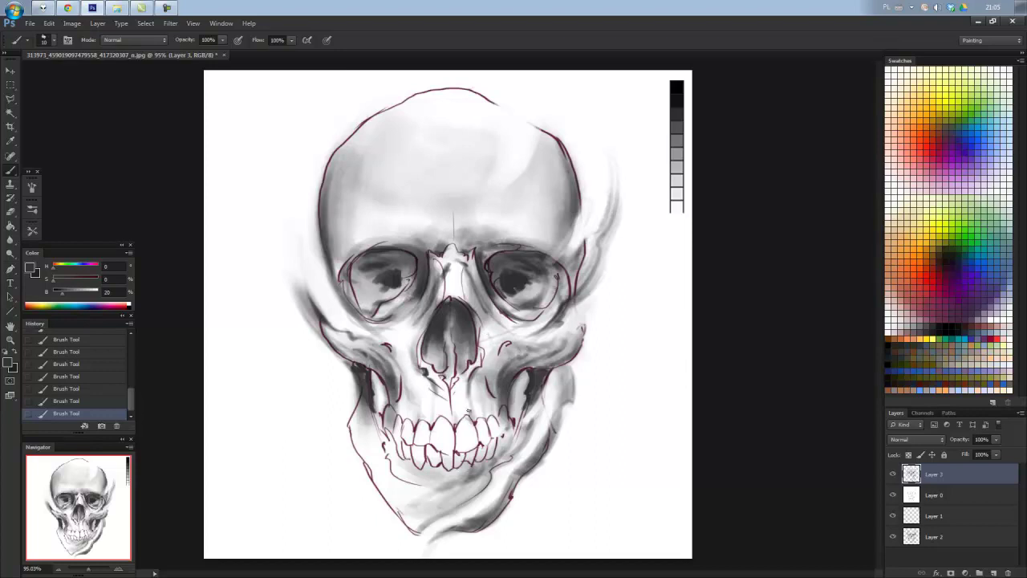
mouse_move(480, 428)
mouse_down()
mouse_move(500, 416)
mouse_move(488, 400)
mouse_up()
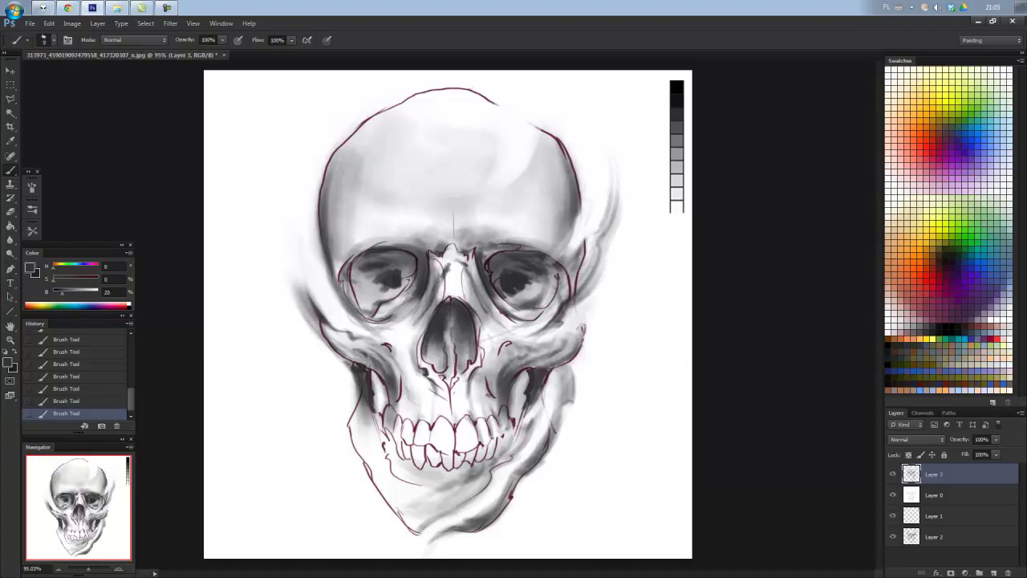
Add dark grey shadows around the upper, front and lower teeth.
mouse_move(401, 412)
mouse_down()
mouse_move(398, 393)
mouse_move(407, 414)
mouse_move(430, 387)
mouse_up()
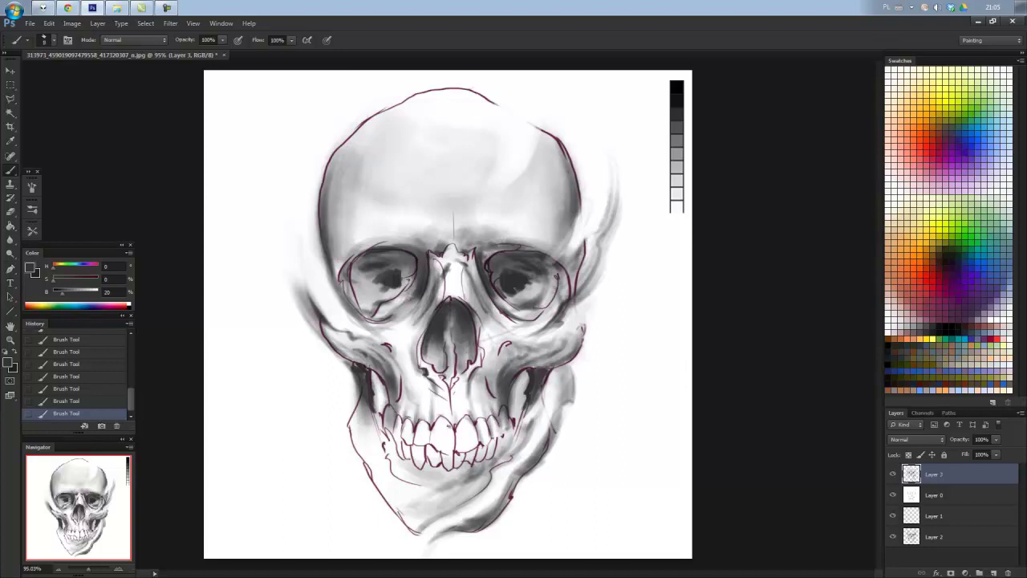
mouse_move(453, 427)
mouse_down()
mouse_move(445, 455)
mouse_move(489, 440)
mouse_up()
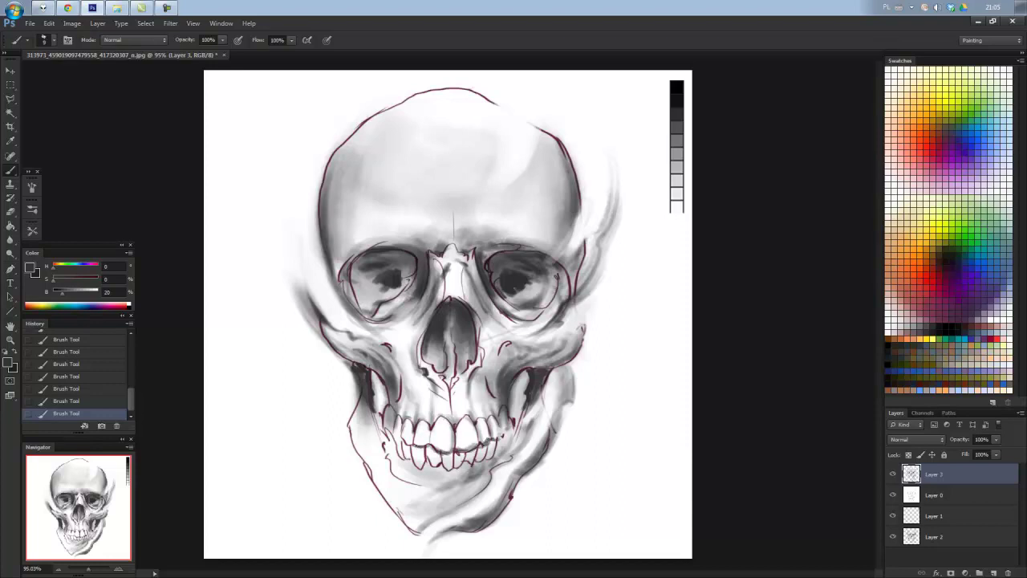
drag(409, 445, 387, 432)
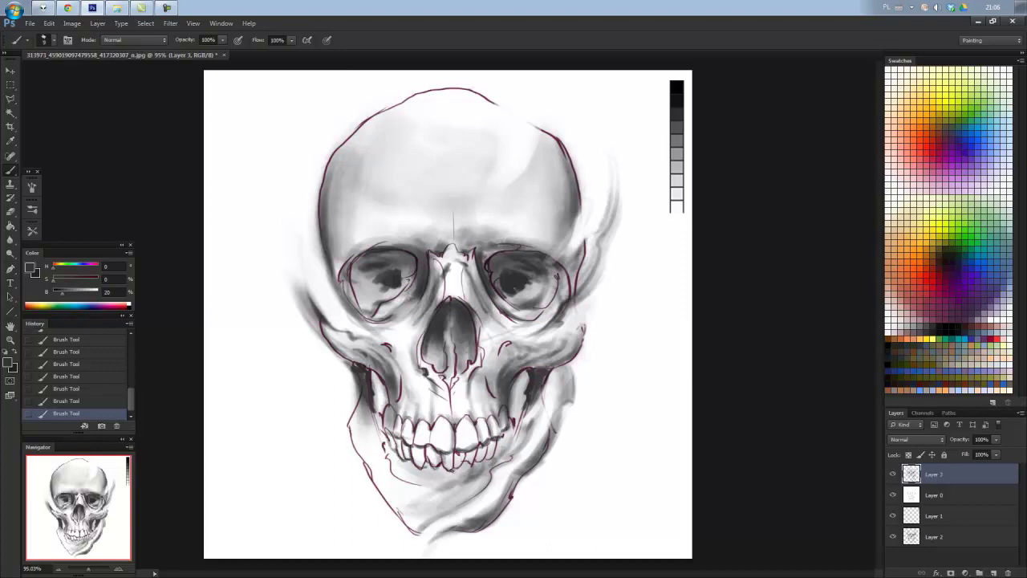
drag(469, 466, 447, 485)
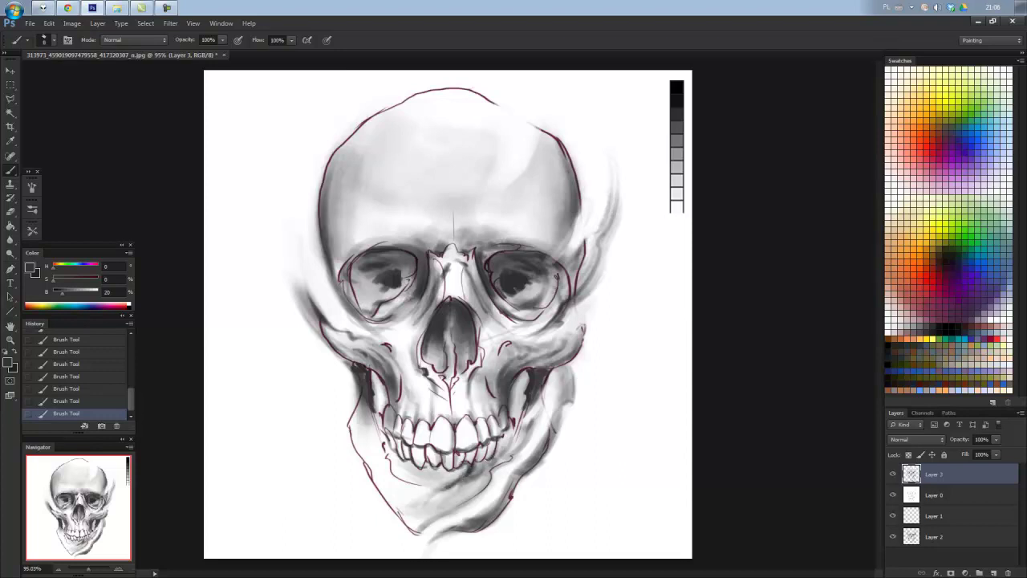
mouse_move(486, 448)
mouse_down()
mouse_move(489, 472)
mouse_move(508, 433)
mouse_move(502, 453)
mouse_up()
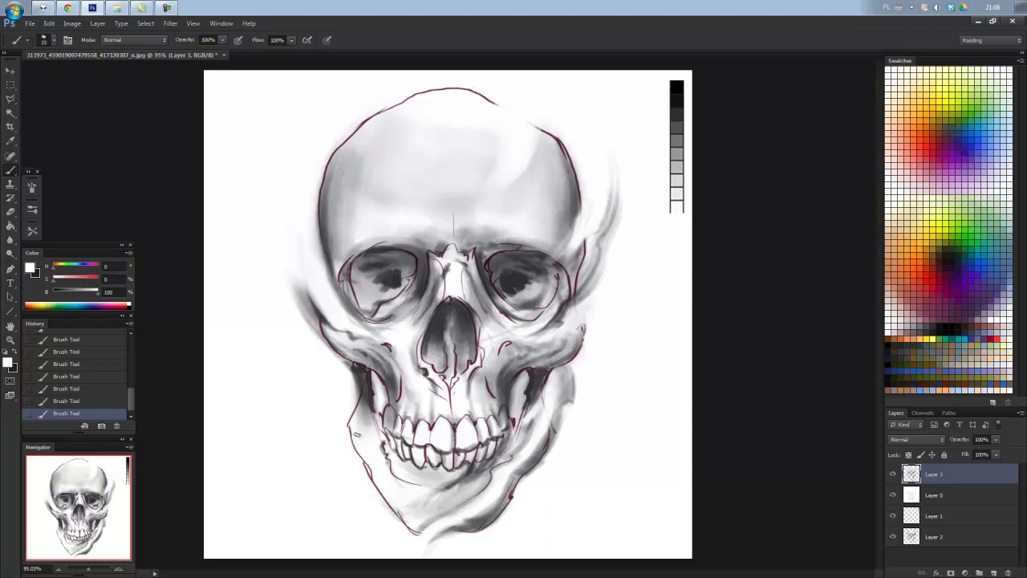
Lighten the area left of the jaw and darken the chin and lower jaw.
key(x)
alt+click(371, 480)
mouse_move(363, 415)
mouse_down()
mouse_move(350, 443)
mouse_move(369, 435)
mouse_move(405, 493)
mouse_move(433, 491)
mouse_move(385, 471)
mouse_up()
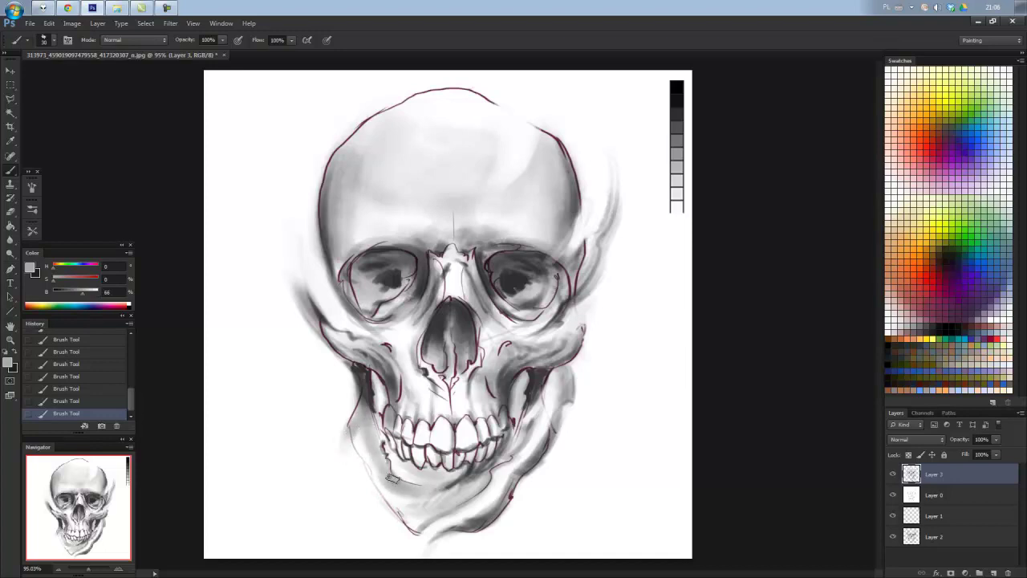
alt+click(365, 393)
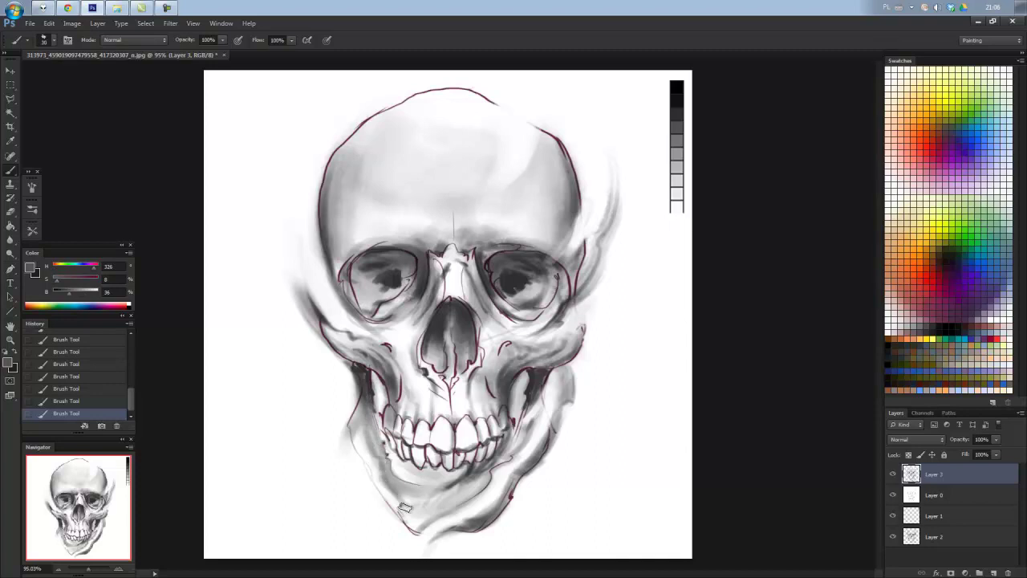
alt+click(406, 479)
alt+click(387, 463)
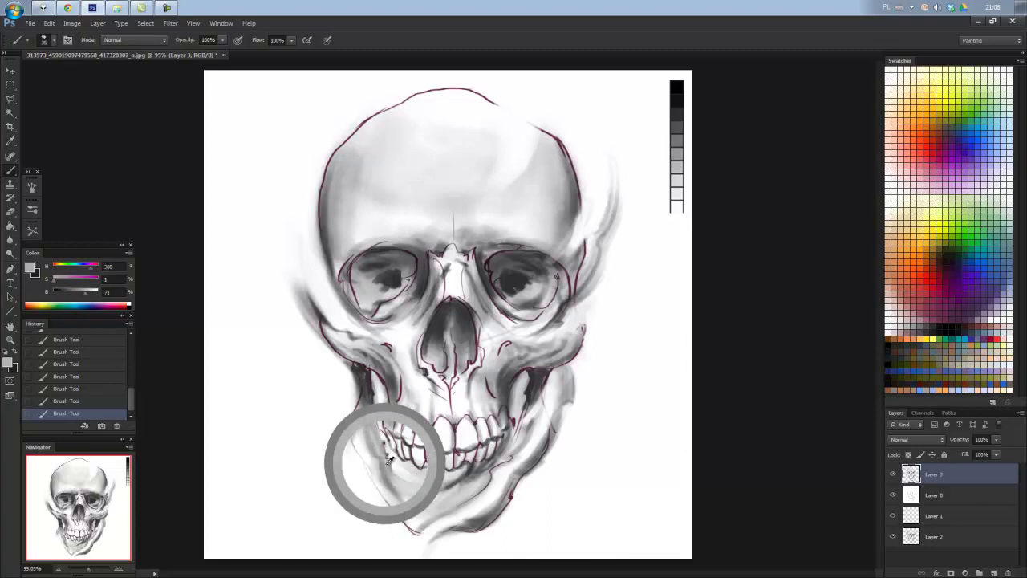
mouse_move(393, 480)
mouse_down()
mouse_move(402, 513)
mouse_move(475, 468)
mouse_move(395, 512)
mouse_move(414, 499)
mouse_up()
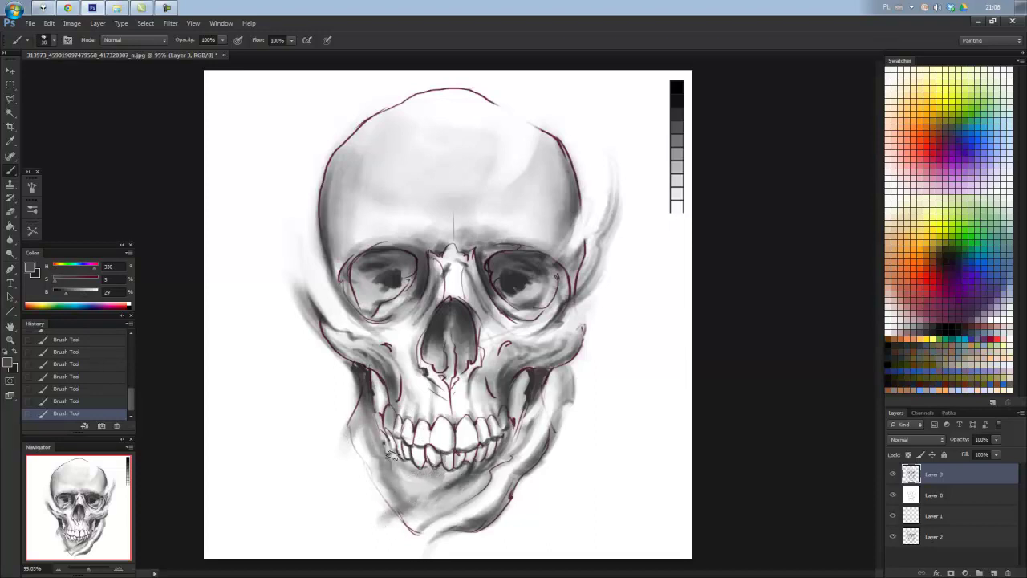
Lighten the chin, then shade the lower-left and left jaw darker.
alt+click(405, 488)
mouse_move(405, 488)
mouse_down()
mouse_move(413, 522)
mouse_move(393, 545)
mouse_move(351, 450)
mouse_up()
alt+click(351, 450)
mouse_move(357, 393)
mouse_down()
mouse_move(349, 466)
mouse_move(350, 431)
mouse_up()
alt+click(336, 381)
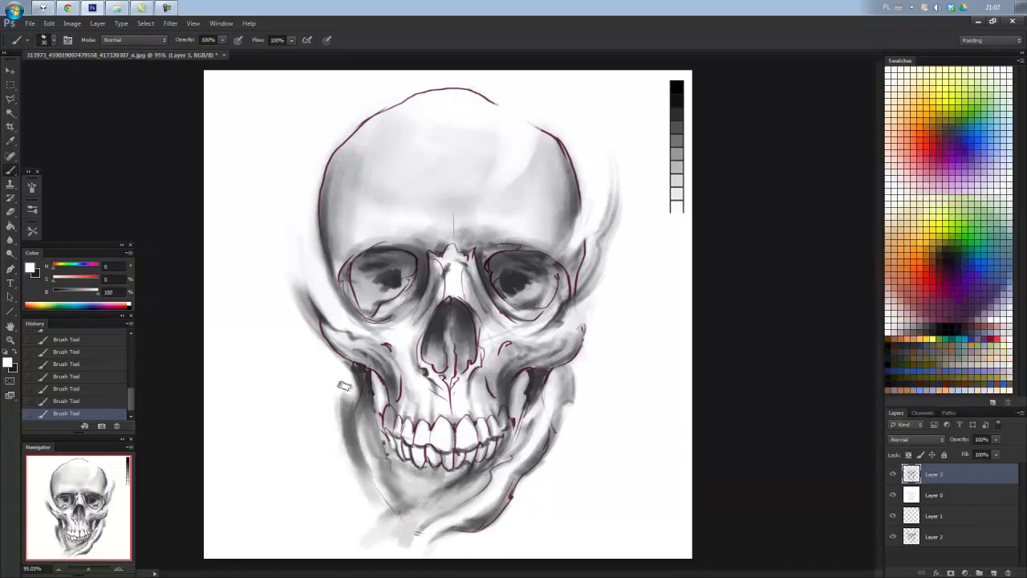
alt+click(362, 443)
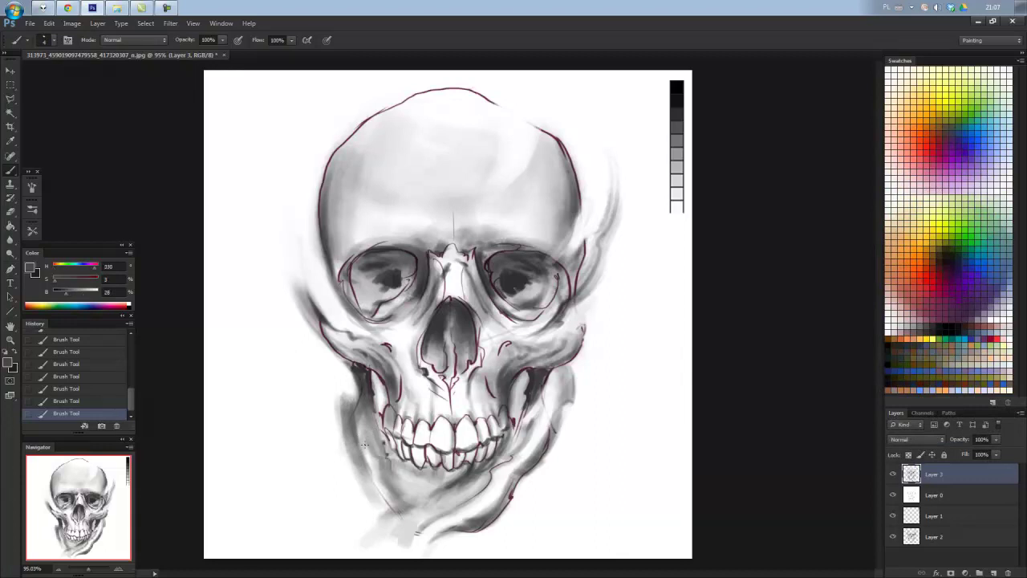
drag(373, 461, 381, 490)
drag(345, 391, 370, 490)
Darken the right cheek and add grey wisps past the right side and left temple.
mouse_move(552, 369)
mouse_down()
mouse_move(569, 391)
mouse_move(545, 440)
mouse_up()
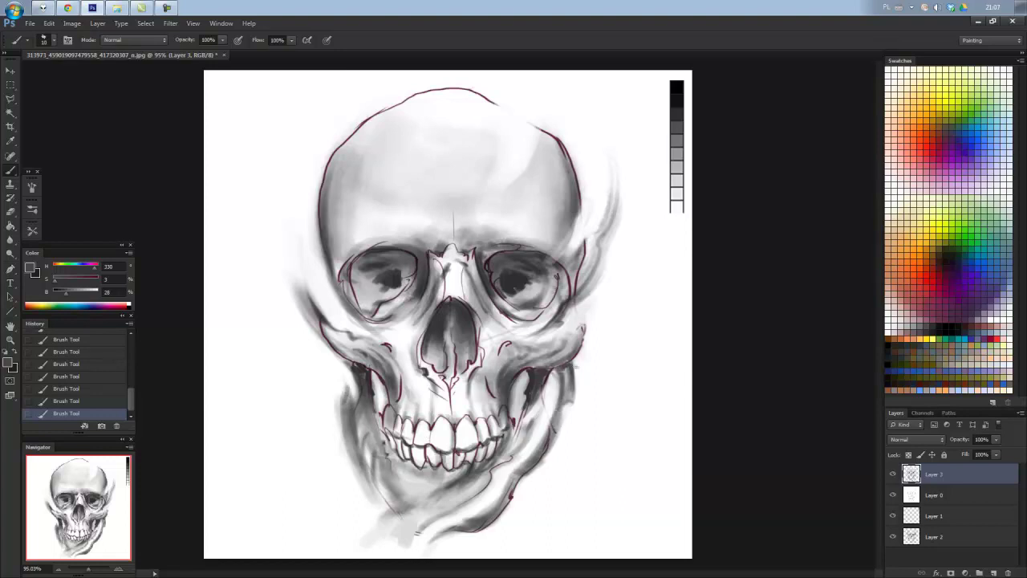
drag(575, 355, 557, 434)
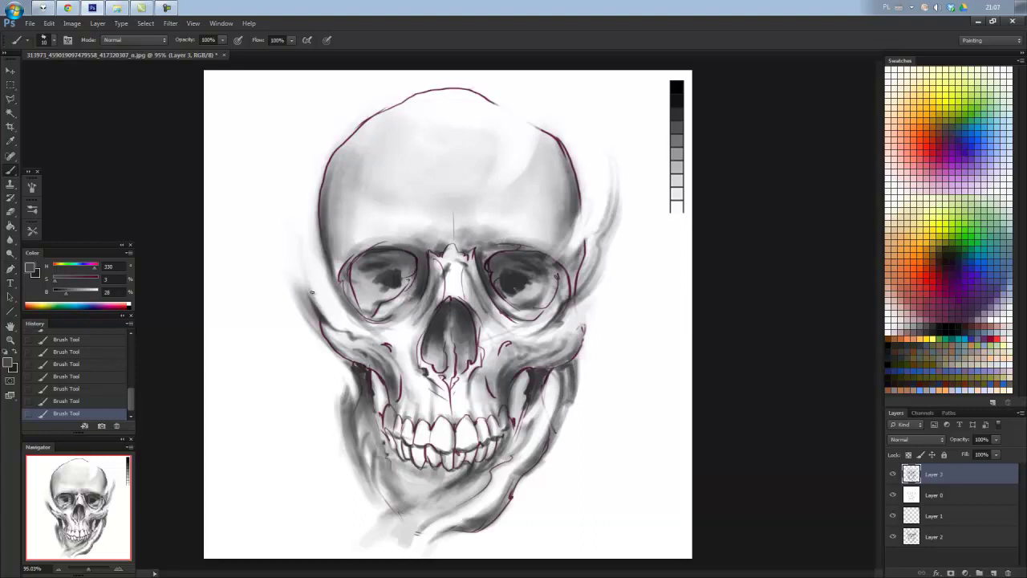
drag(614, 158, 615, 216)
drag(566, 158, 572, 193)
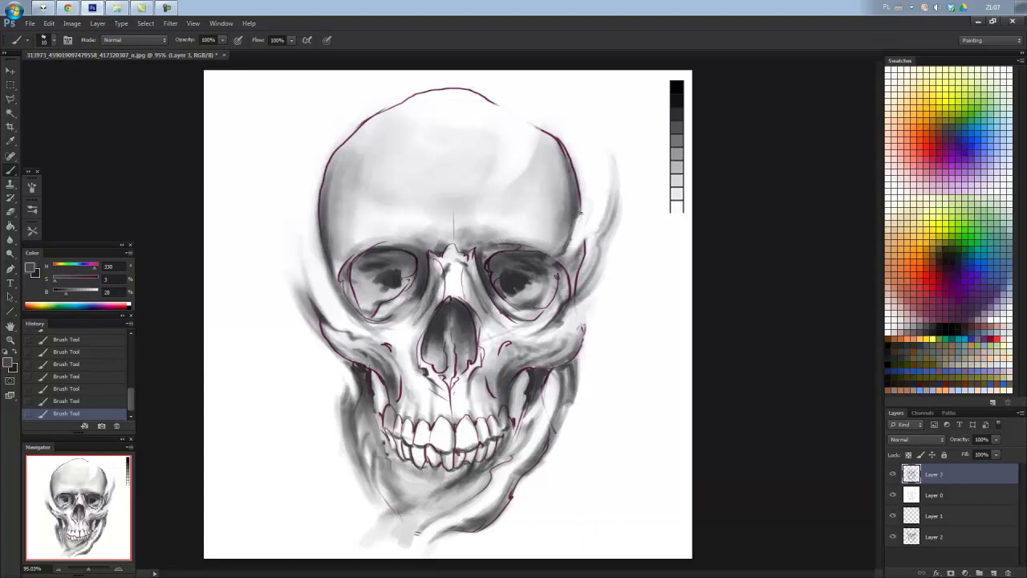
drag(319, 244, 325, 260)
mouse_move(310, 222)
mouse_down()
mouse_move(329, 276)
mouse_move(308, 162)
mouse_up()
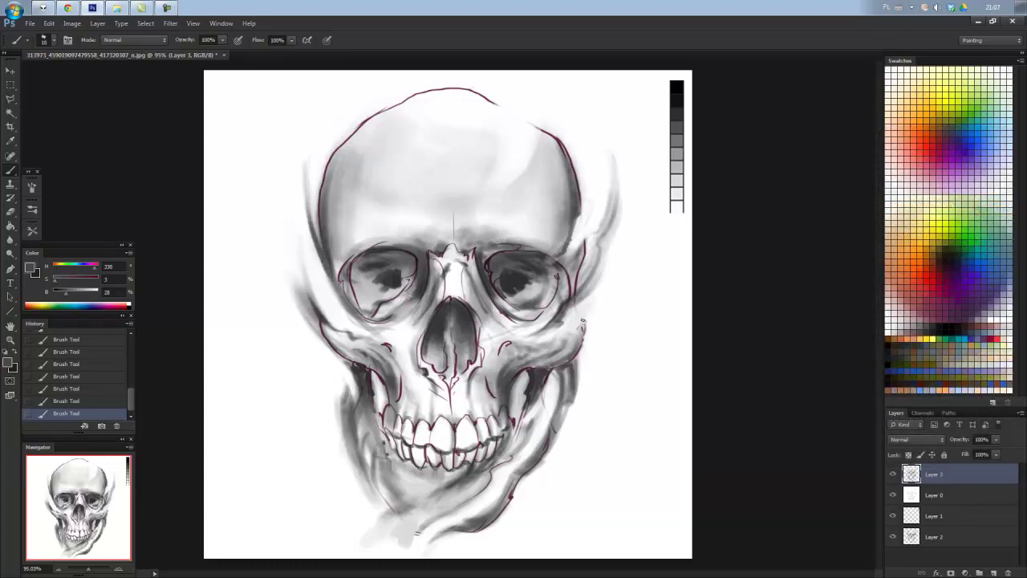
mouse_move(583, 321)
mouse_down()
mouse_move(591, 340)
mouse_move(607, 282)
mouse_move(583, 327)
mouse_up()
Apply a Black & White adjustment to Layer 0 with Reds raised to 118%.
scroll(612, 502, down, 3)
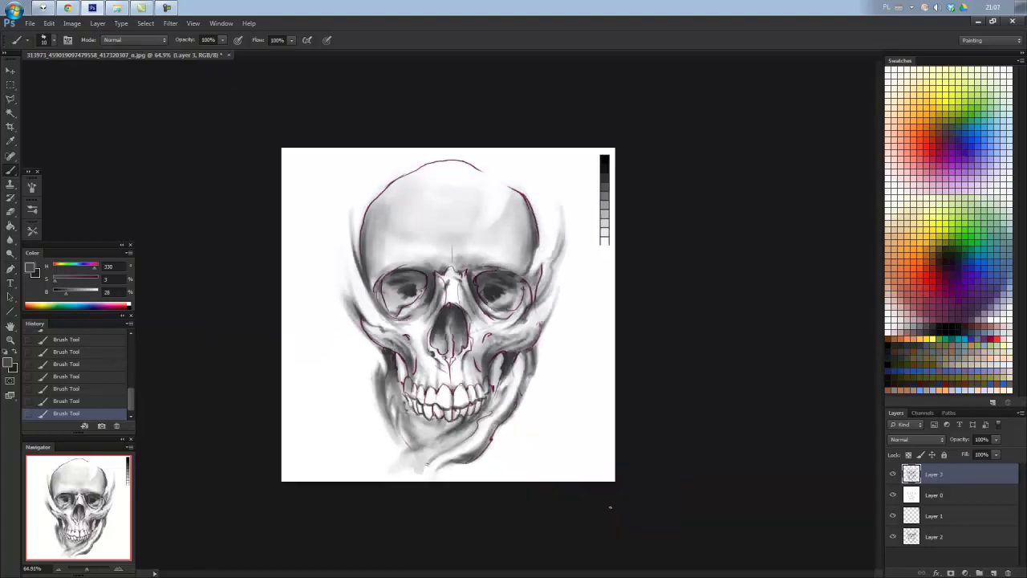
scroll(704, 447, up, 2)
key(alt+bracketleft)
click(64, 24)
mouse_move(88, 51)
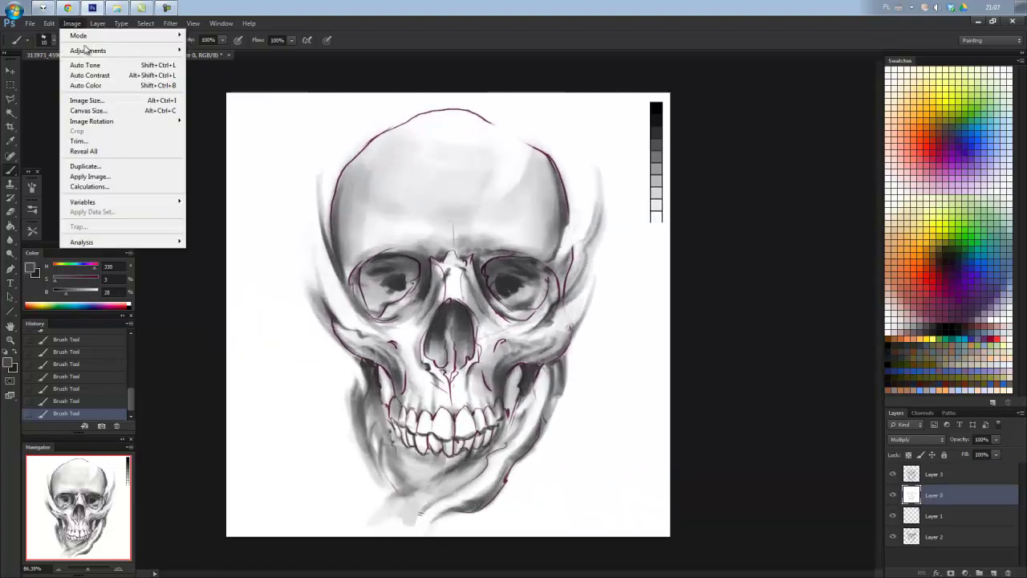
click(240, 121)
drag(711, 191, 734, 200)
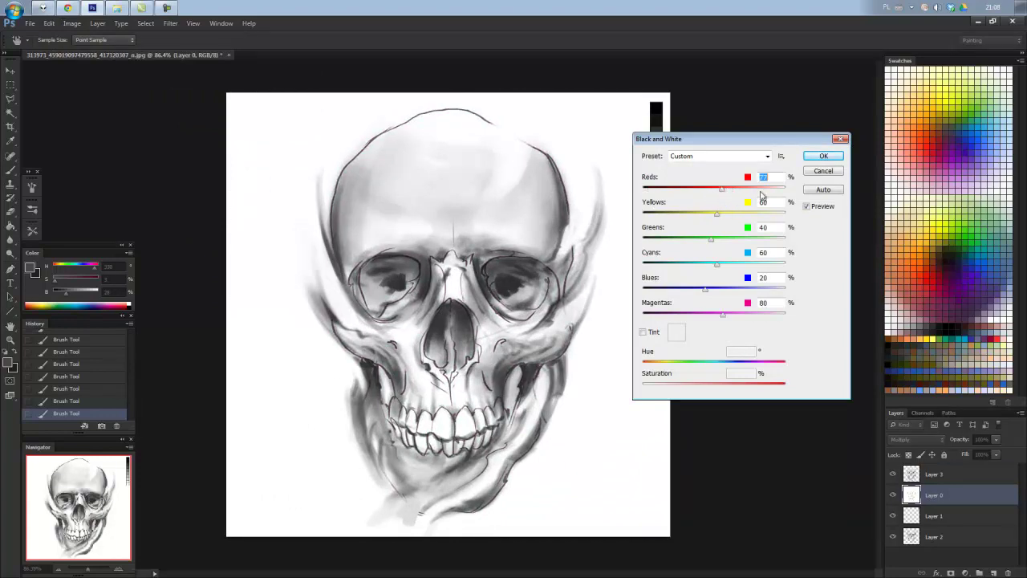
click(824, 155)
Make Layer 3 the active painting layer again.
scroll(466, 321, down, 2)
scroll(488, 333, up, 4)
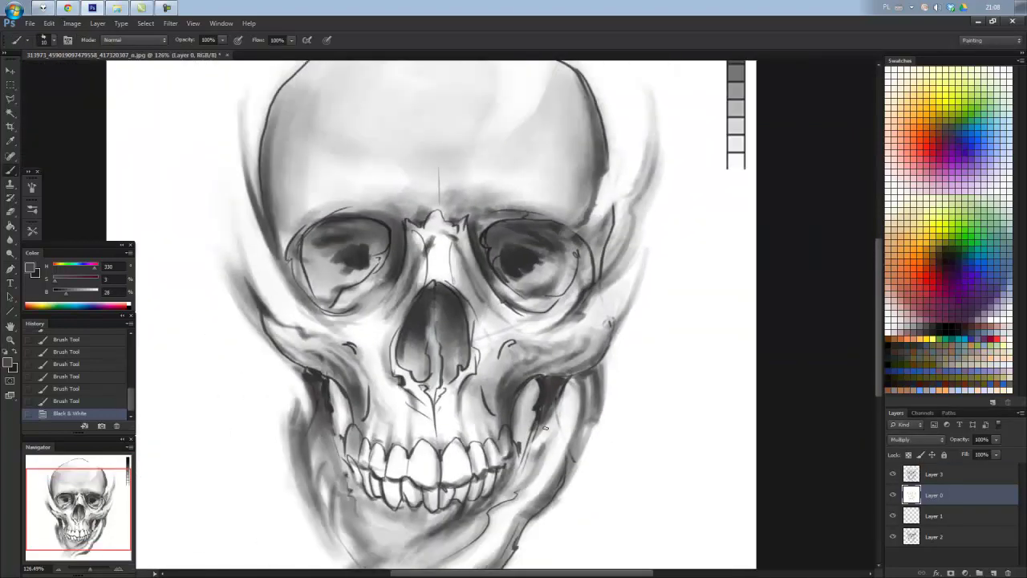
key(alt+bracketright)
scroll(697, 264, up, 3)
In near-black, stroke the temple and eye socket outline and deepen both eye sockets.
alt+click(743, 143)
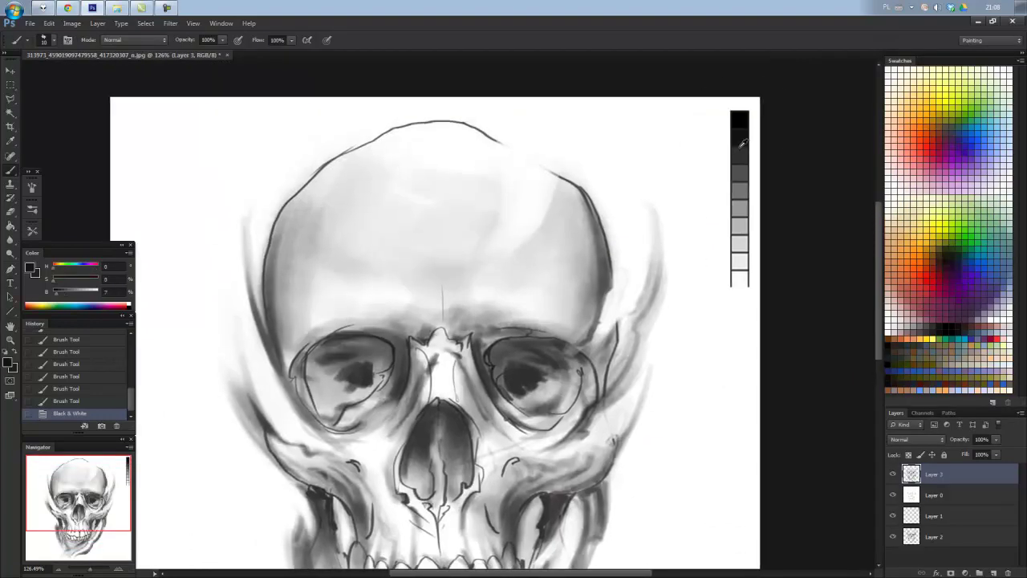
scroll(642, 185, down, 2)
scroll(553, 216, up, 2)
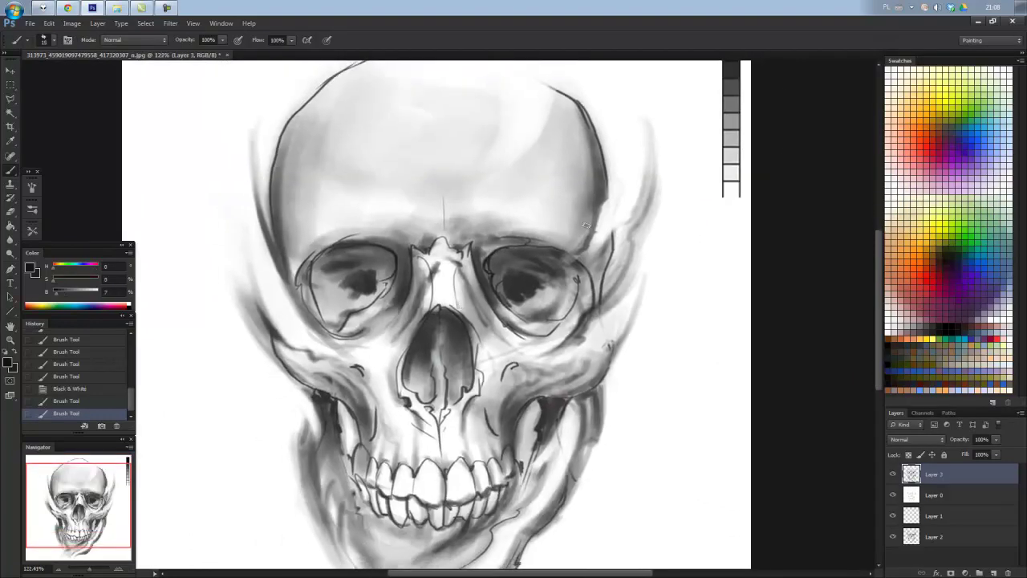
drag(591, 212, 598, 225)
mouse_move(590, 275)
mouse_down()
mouse_move(583, 316)
mouse_move(567, 313)
mouse_up()
drag(511, 276, 521, 279)
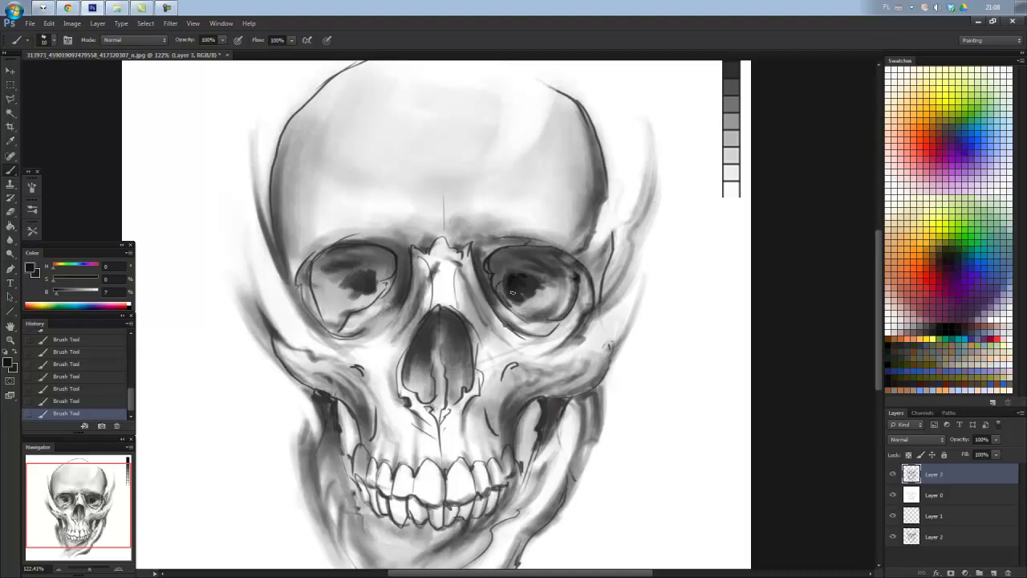
drag(367, 284, 365, 276)
Highlight the nasal bridge in white, then darken the nasal cavity's right side and base.
key(x)
drag(440, 304, 441, 312)
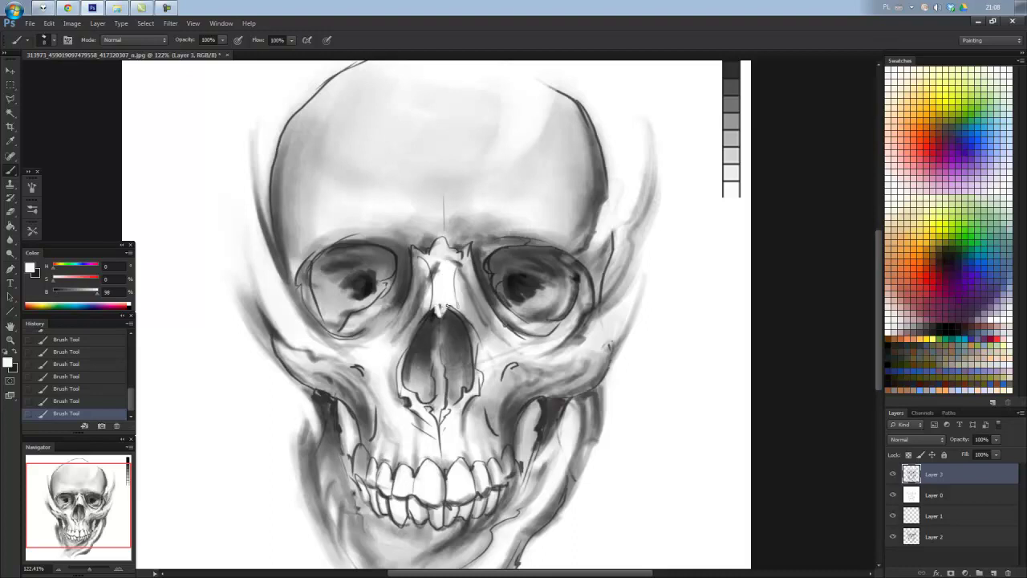
key(x)
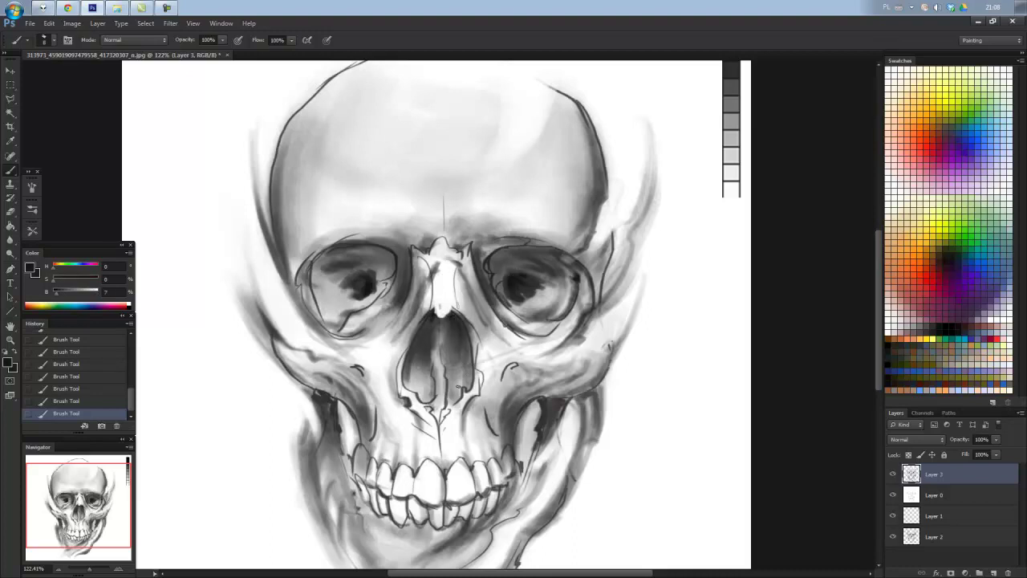
drag(462, 389, 460, 361)
drag(428, 409, 441, 435)
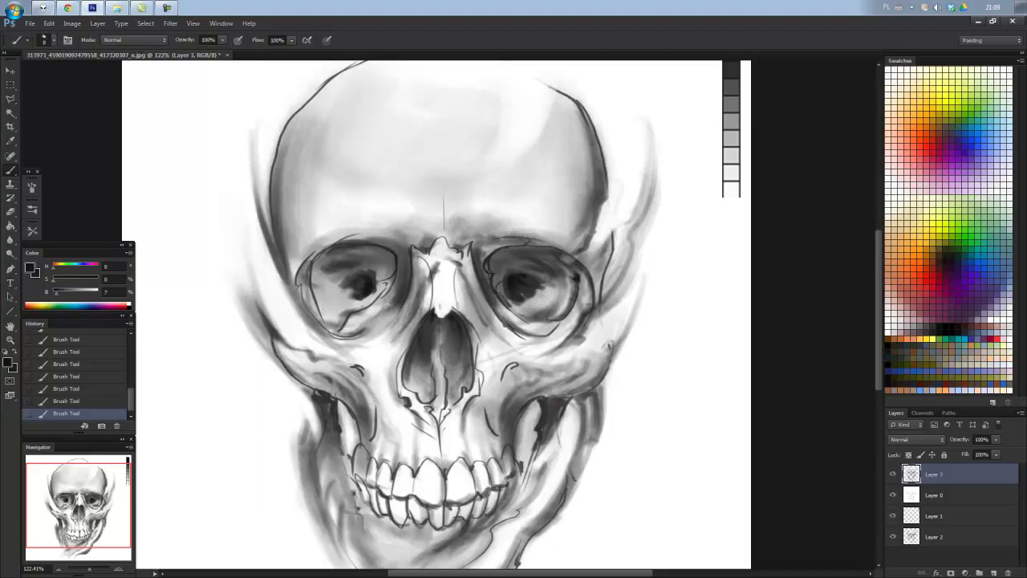
scroll(544, 186, up, 3)
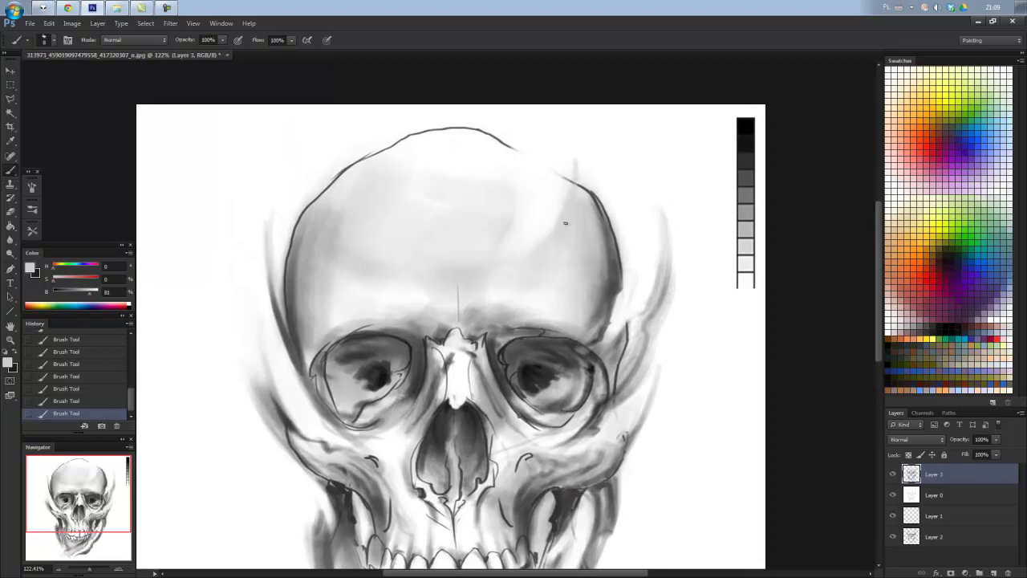
Paint soft grey shading smudges on the upper-right cranium.
mouse_move(570, 137)
mouse_down()
mouse_move(619, 214)
mouse_move(583, 252)
mouse_move(615, 273)
mouse_move(594, 305)
mouse_up()
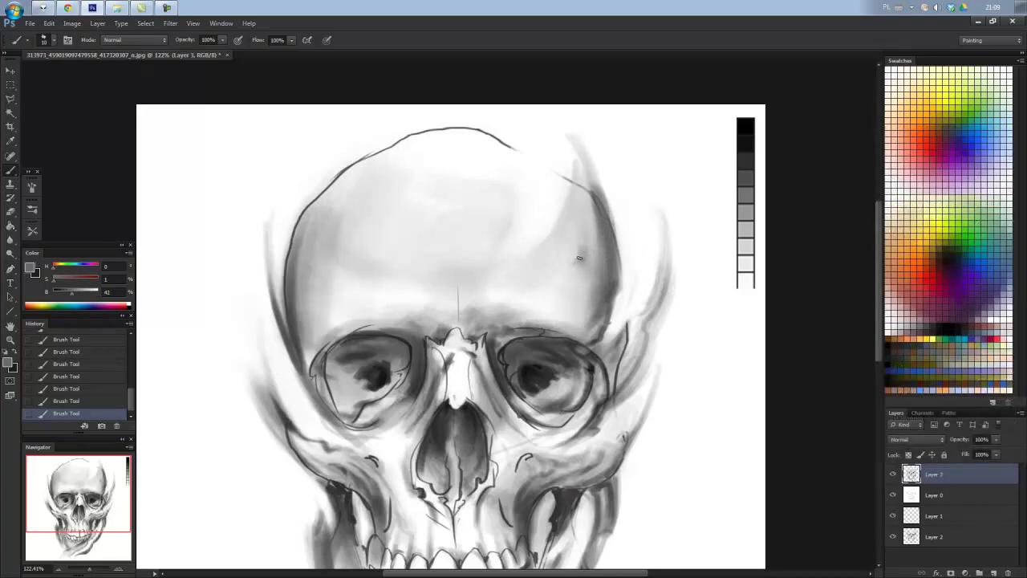
drag(575, 259, 573, 252)
drag(566, 297, 571, 285)
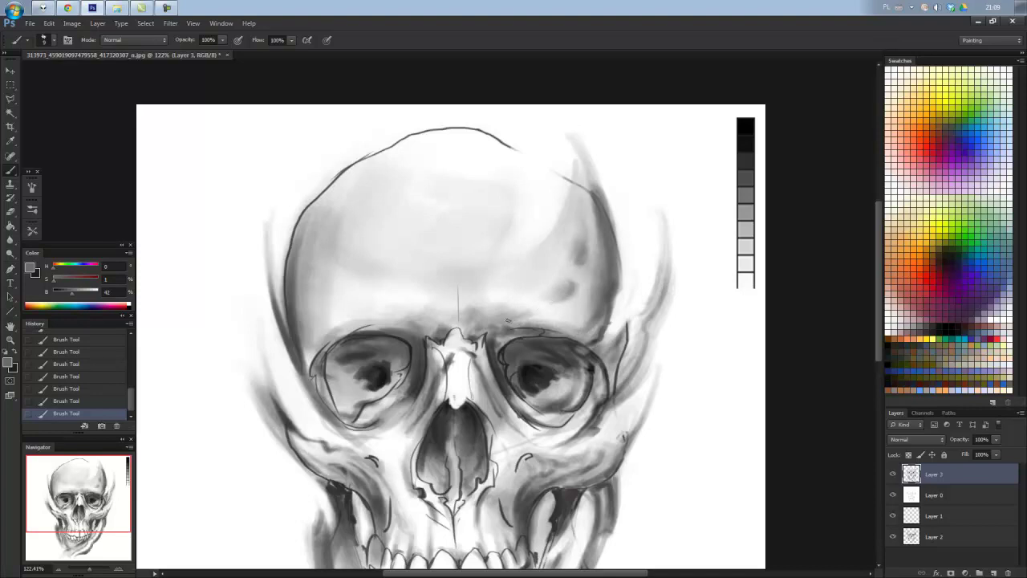
alt+click(520, 299)
alt+click(431, 329)
Darken the inner, upper and outer rims of both eye sockets with near-black.
key(alt)
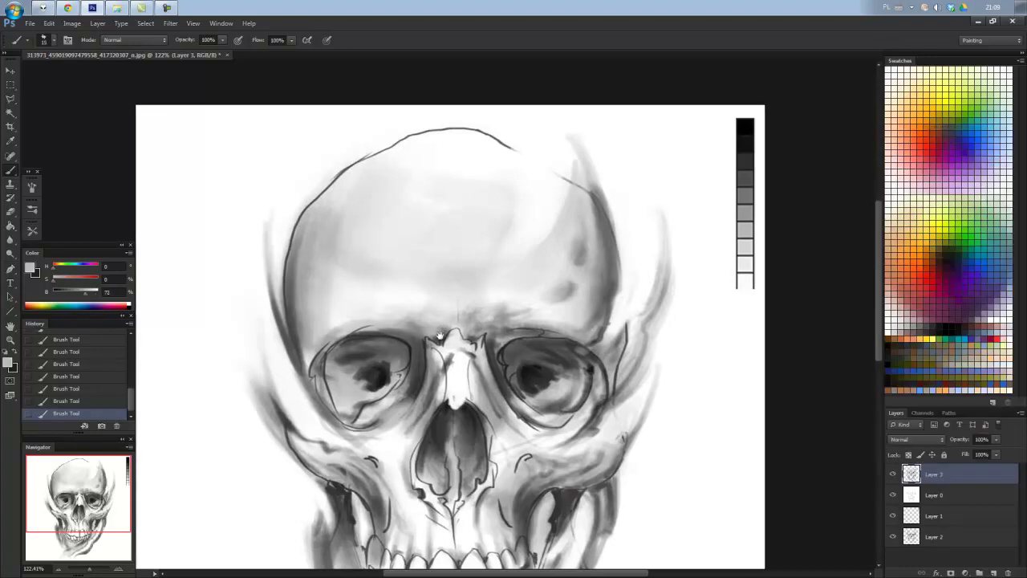
alt+click(382, 378)
mouse_move(418, 341)
mouse_down()
mouse_move(394, 344)
mouse_move(413, 361)
mouse_move(440, 343)
mouse_up()
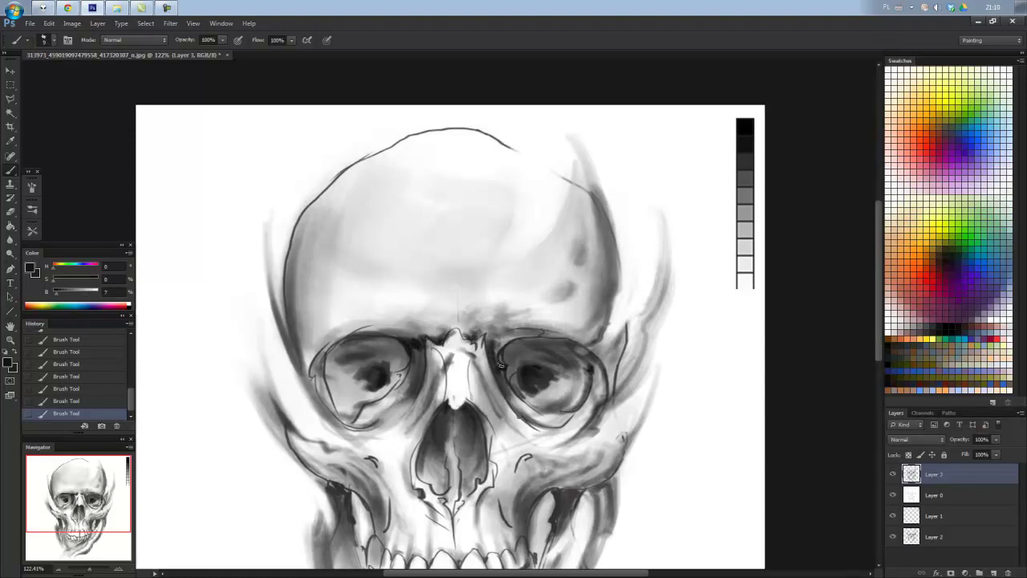
drag(406, 374, 413, 370)
drag(589, 378, 604, 401)
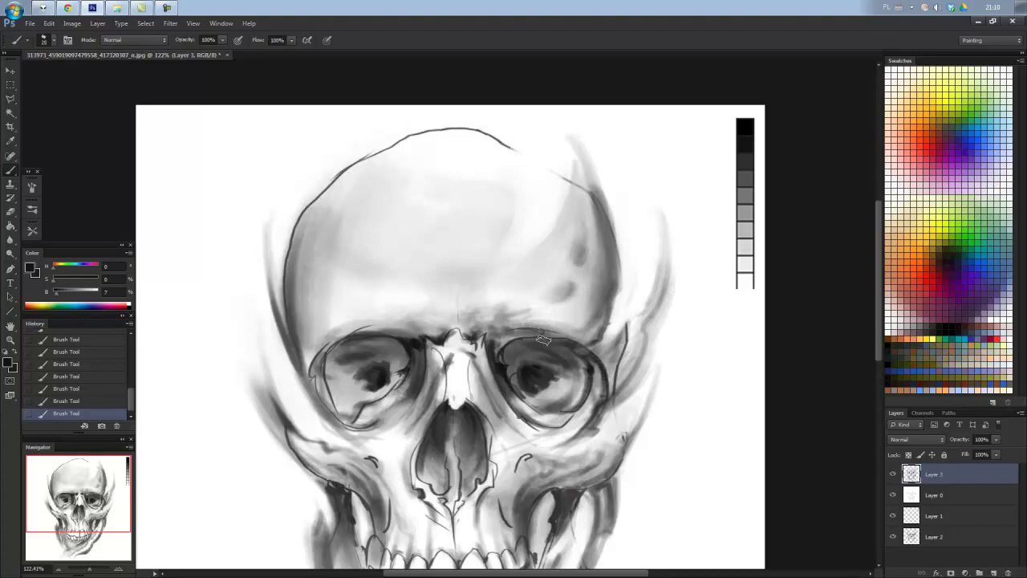
drag(554, 337, 494, 347)
mouse_move(402, 330)
mouse_down()
mouse_move(342, 345)
mouse_move(313, 376)
mouse_move(329, 416)
mouse_up()
drag(345, 349, 337, 396)
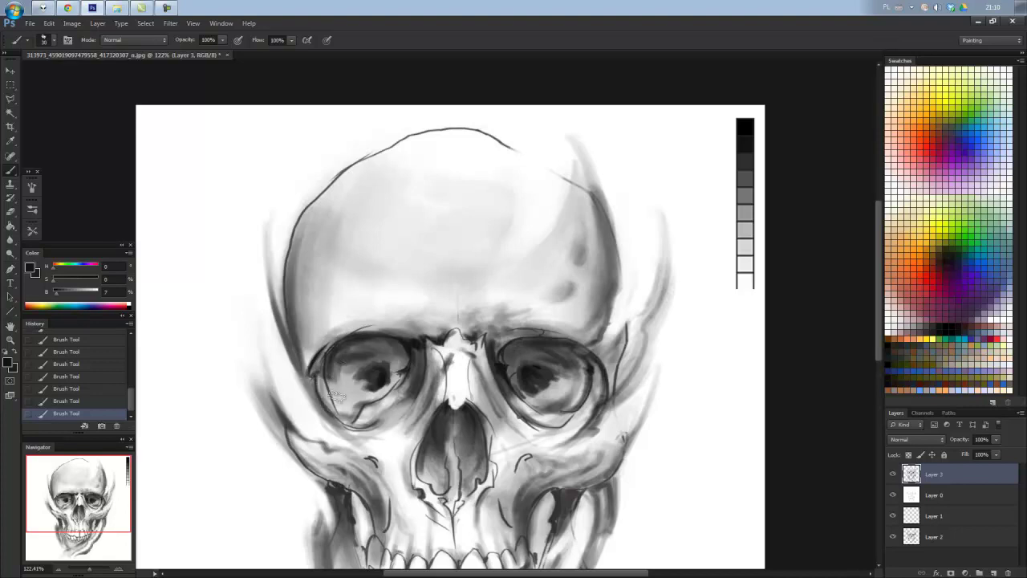
Brighten the nasal bridge with light grey and darken both brow ridges.
drag(475, 364, 466, 303)
alt+click(470, 319)
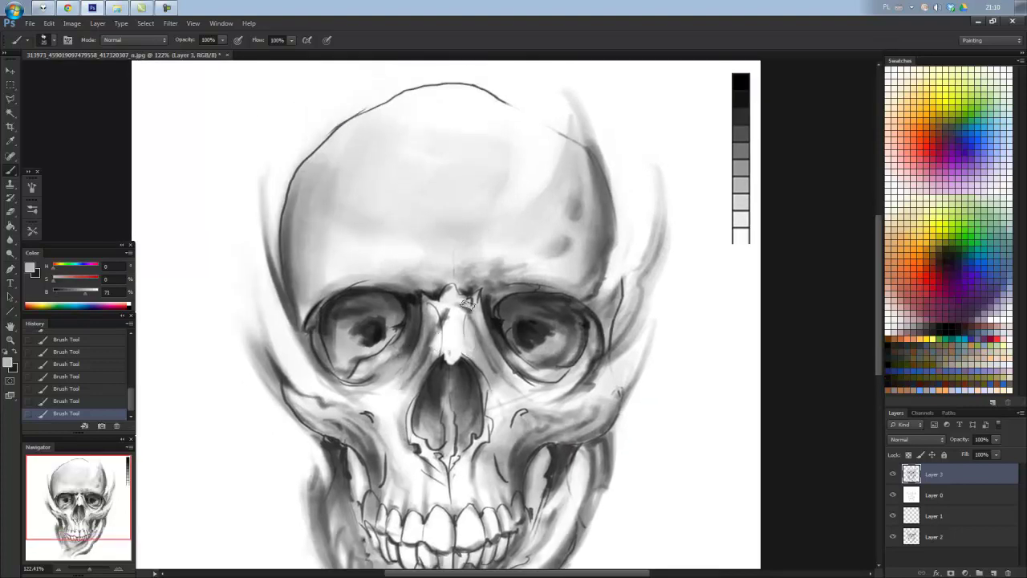
key(alt)
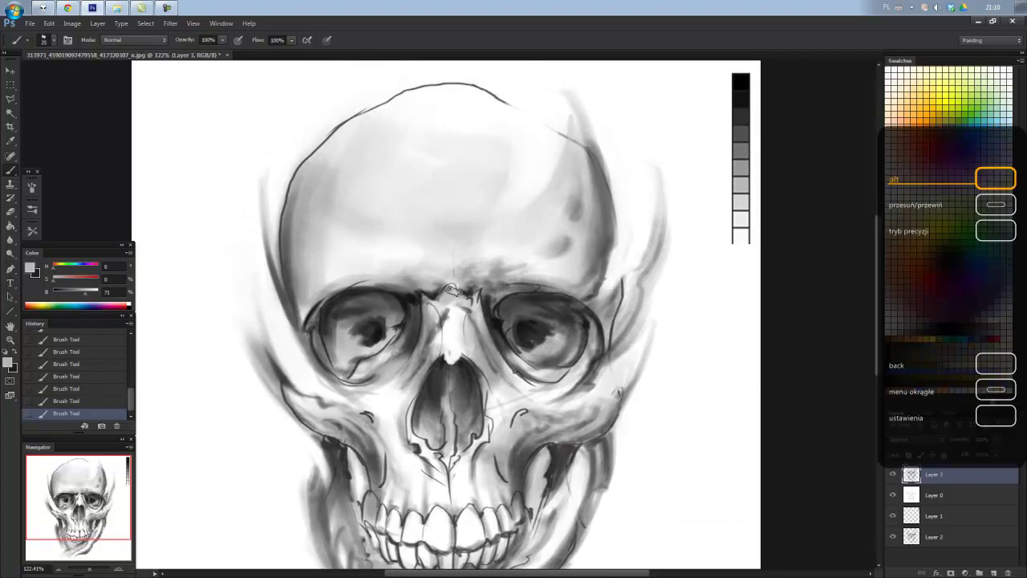
alt+click(452, 290)
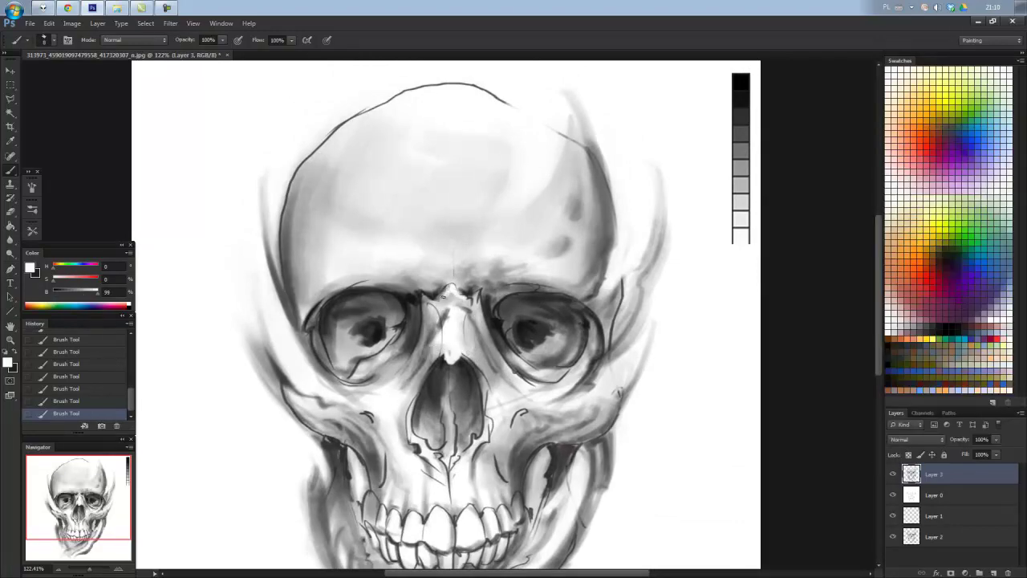
alt+click(434, 283)
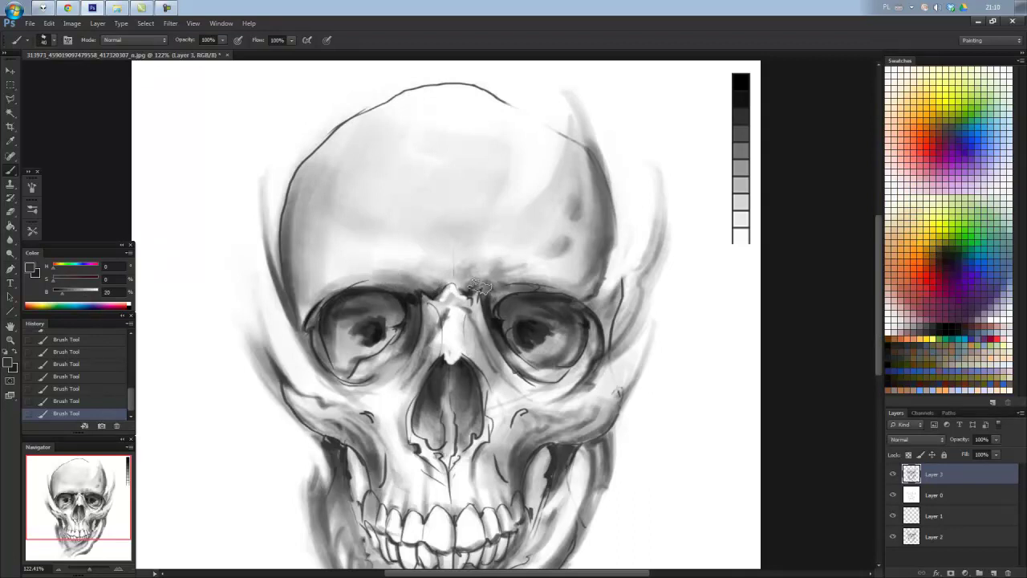
drag(531, 266, 589, 296)
drag(331, 282, 427, 249)
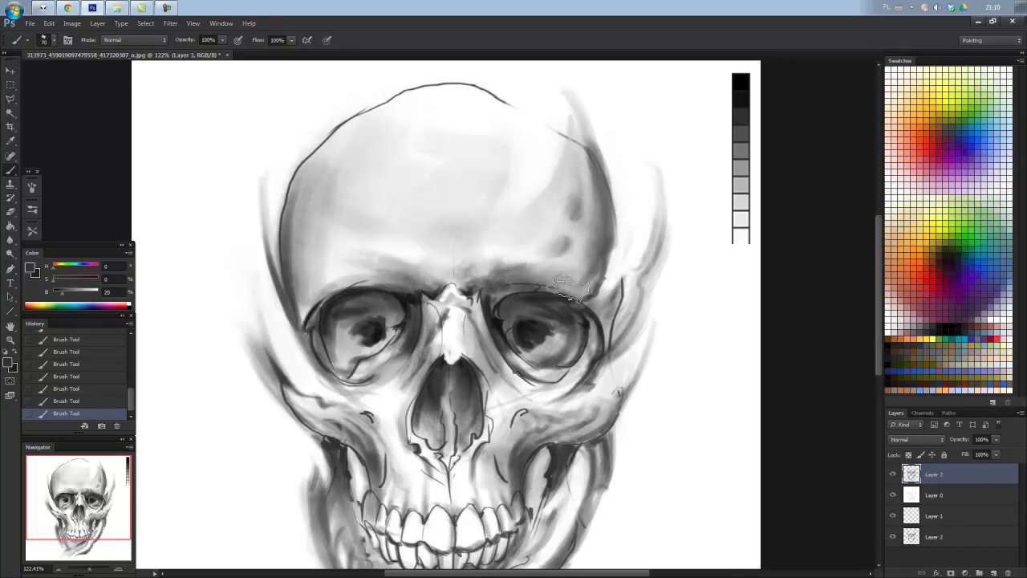
drag(515, 270, 586, 304)
Darken the upper nasal cavity and its right edge with near-black strokes.
alt+click(527, 334)
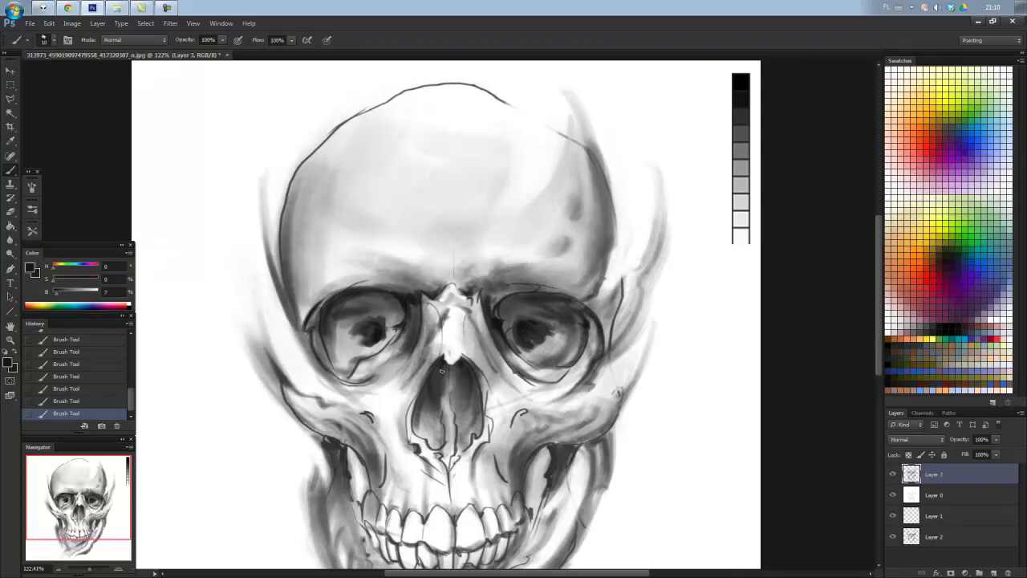
drag(471, 369, 459, 405)
drag(450, 369, 454, 392)
drag(482, 454, 488, 440)
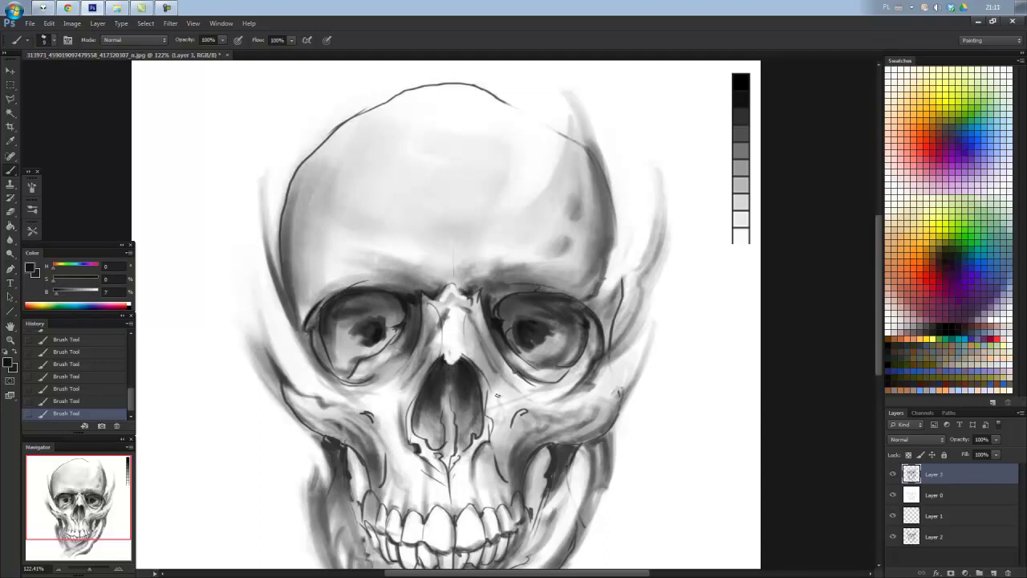
mouse_move(497, 392)
mouse_down()
mouse_move(499, 446)
mouse_move(532, 329)
mouse_up()
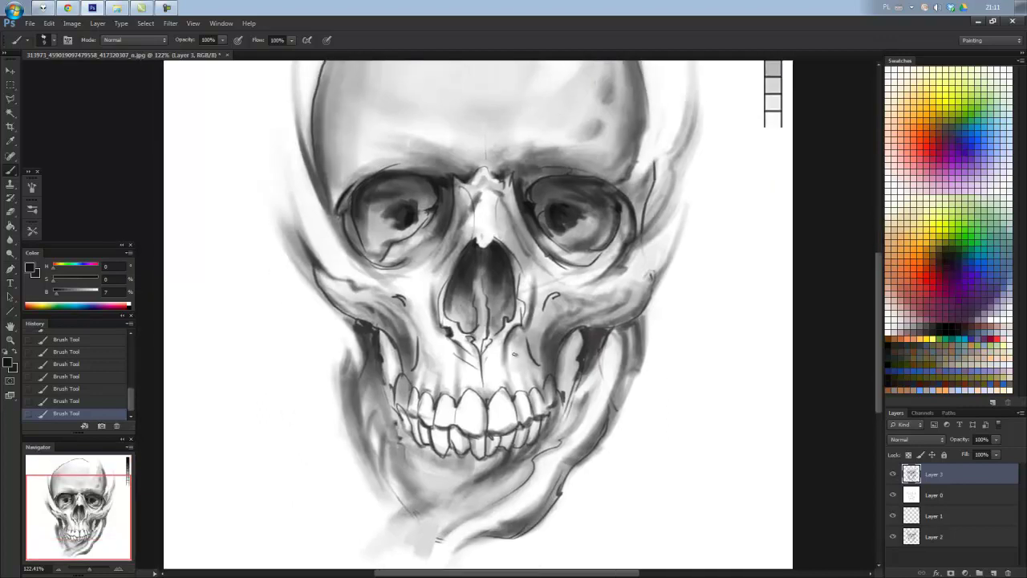
Add dark strokes beside the nasal cavity and a near-white stroke under the left eye socket.
mouse_move(534, 368)
mouse_down()
mouse_move(528, 342)
mouse_move(538, 332)
mouse_move(519, 393)
mouse_up()
alt+click(543, 368)
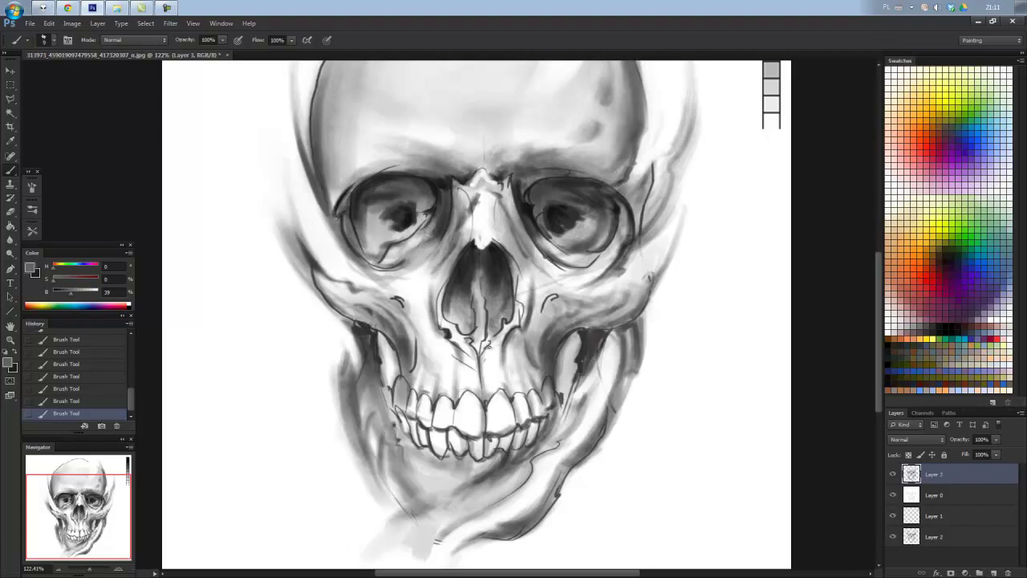
drag(483, 365, 498, 344)
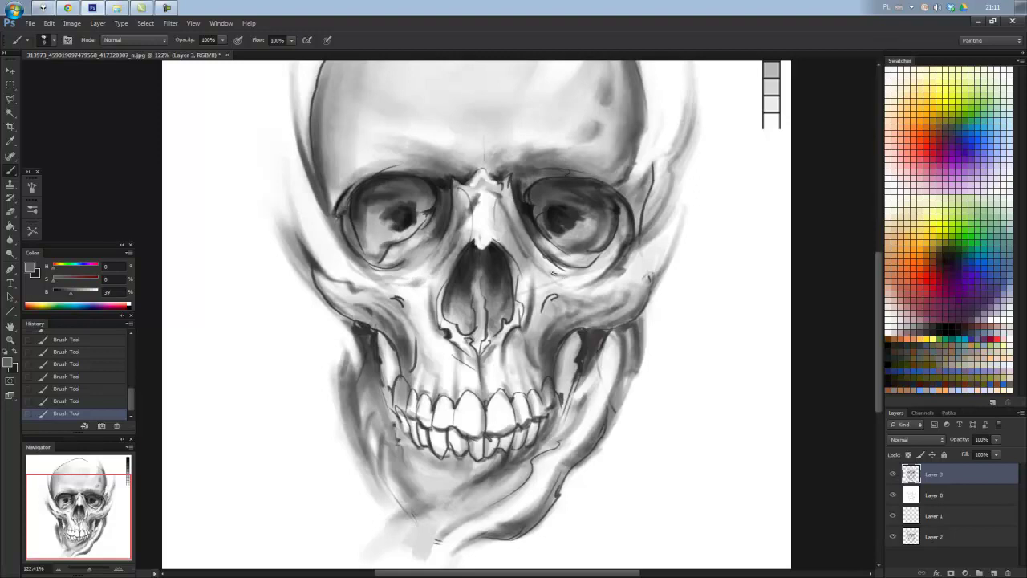
alt+click(551, 263)
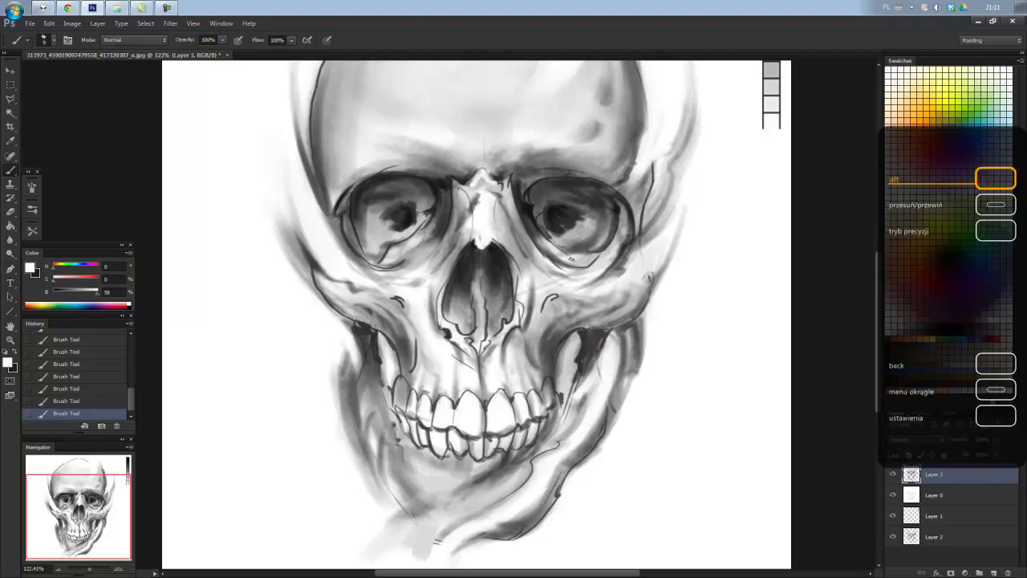
drag(394, 252, 414, 240)
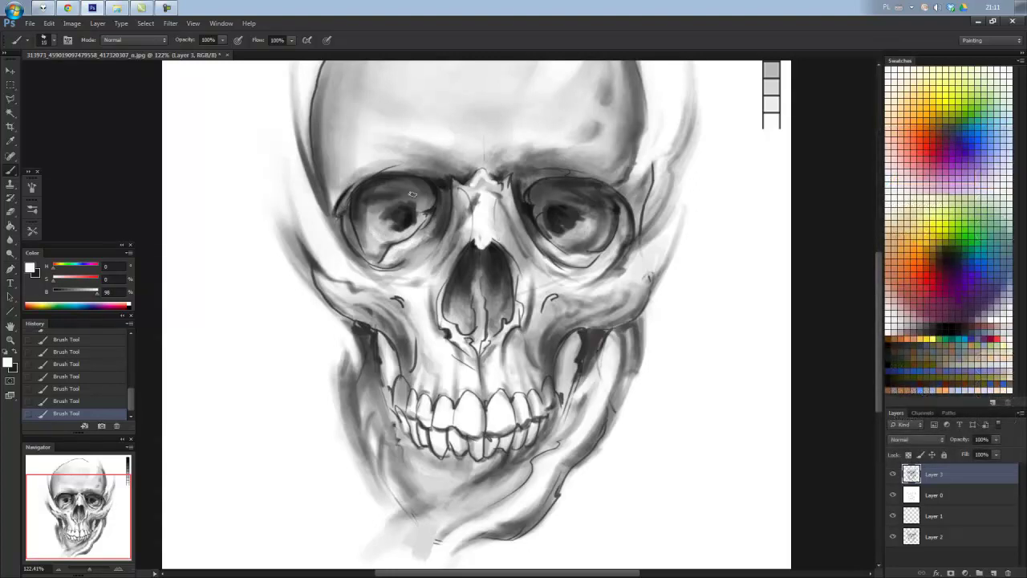
key(alt)
In near-black, darken the left contour up to the temple and the right temple contour.
key(x)
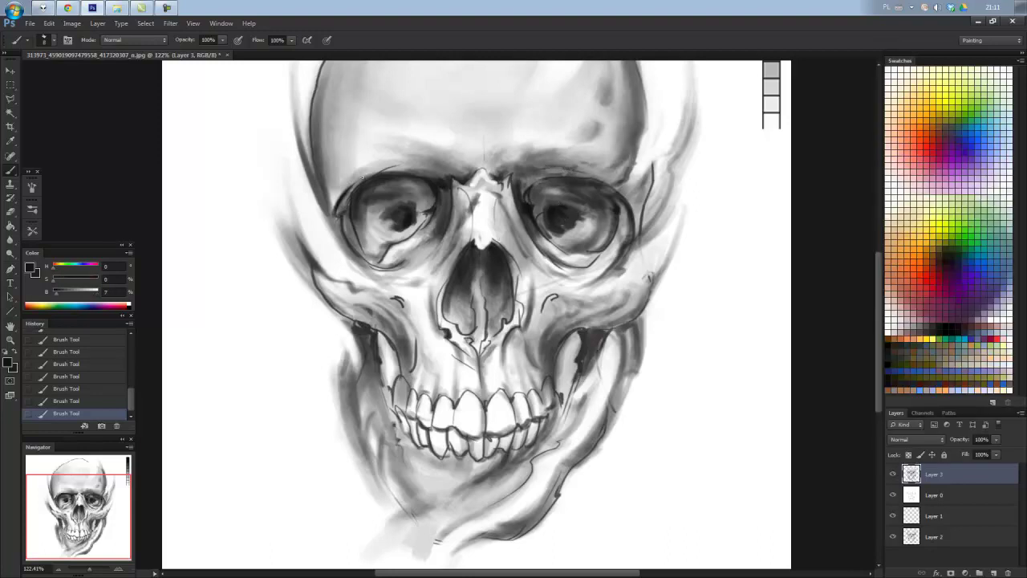
drag(336, 206, 321, 97)
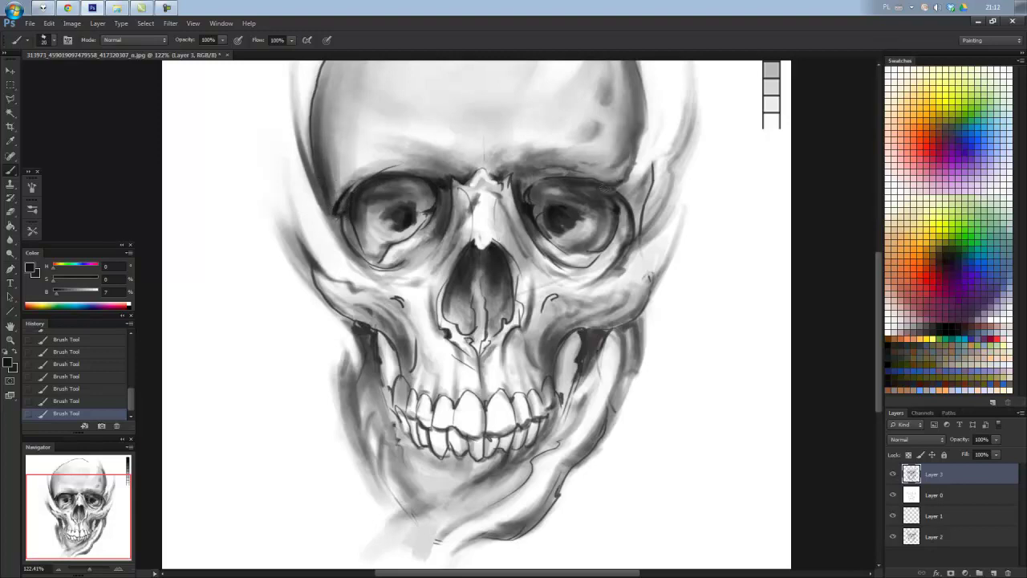
mouse_move(610, 185)
mouse_down()
mouse_move(642, 134)
mouse_move(598, 170)
mouse_up()
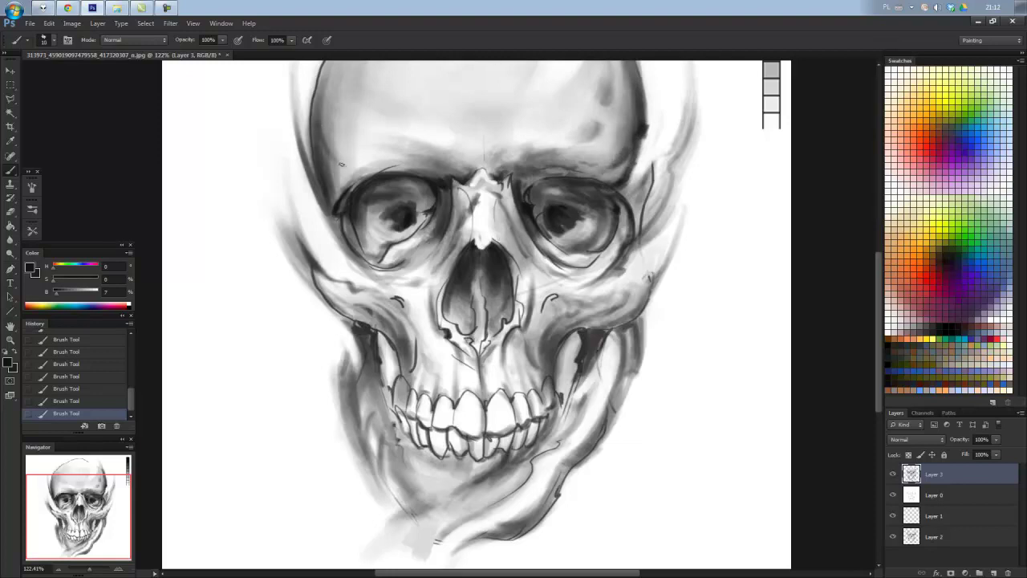
drag(331, 146, 343, 181)
drag(345, 109, 434, 187)
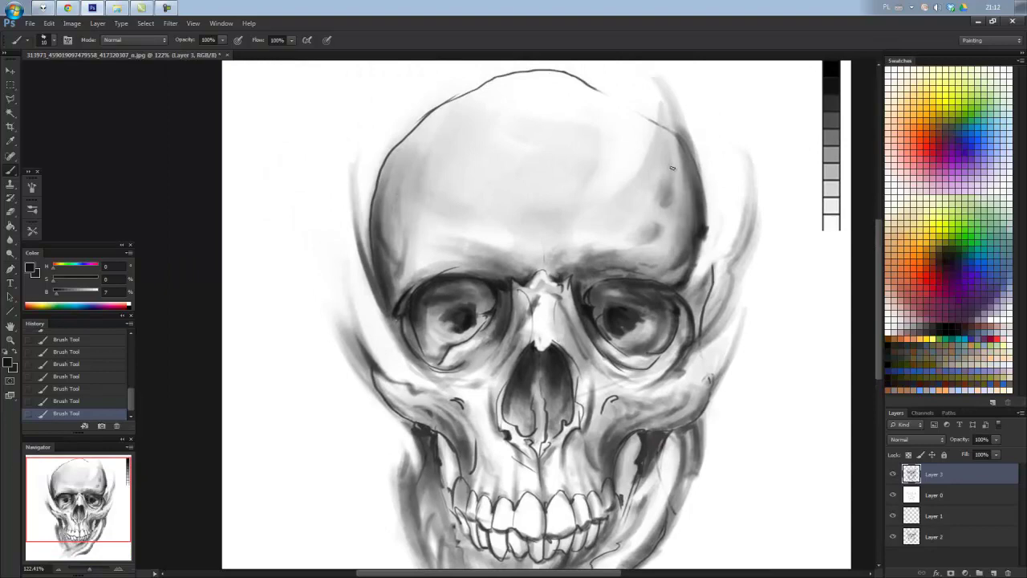
Resize the brush and paint light grey over the dark outline atop the cranium.
key(bracketright)
key(bracketright)
key(bracketright)
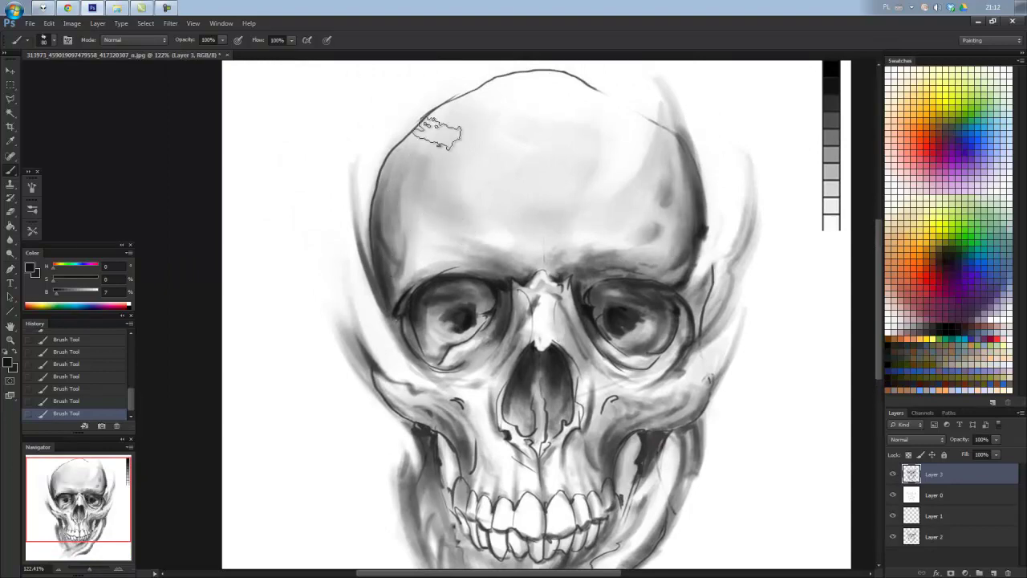
key(bracketleft)
key(bracketleft)
key(bracketleft)
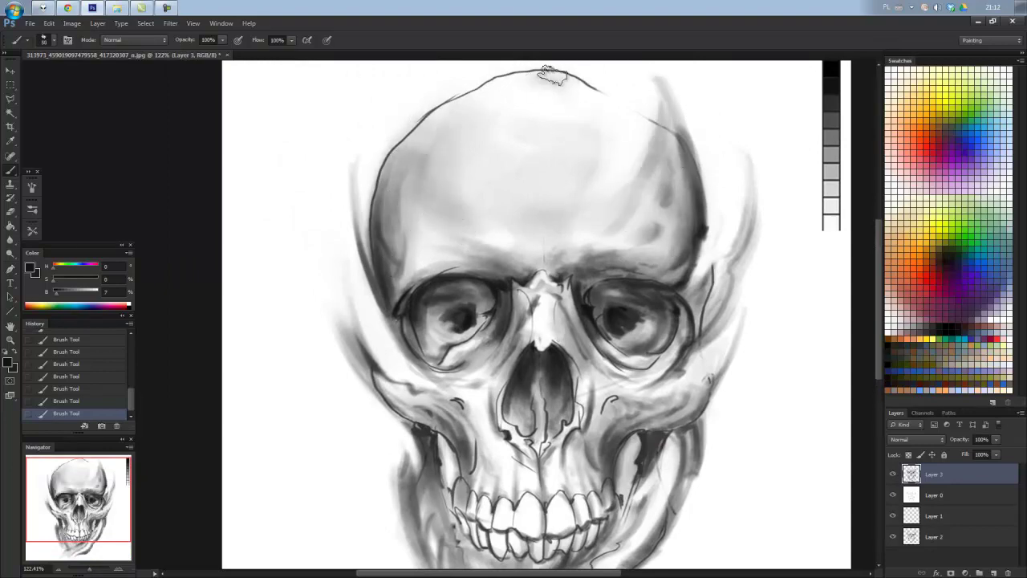
alt+click(438, 121)
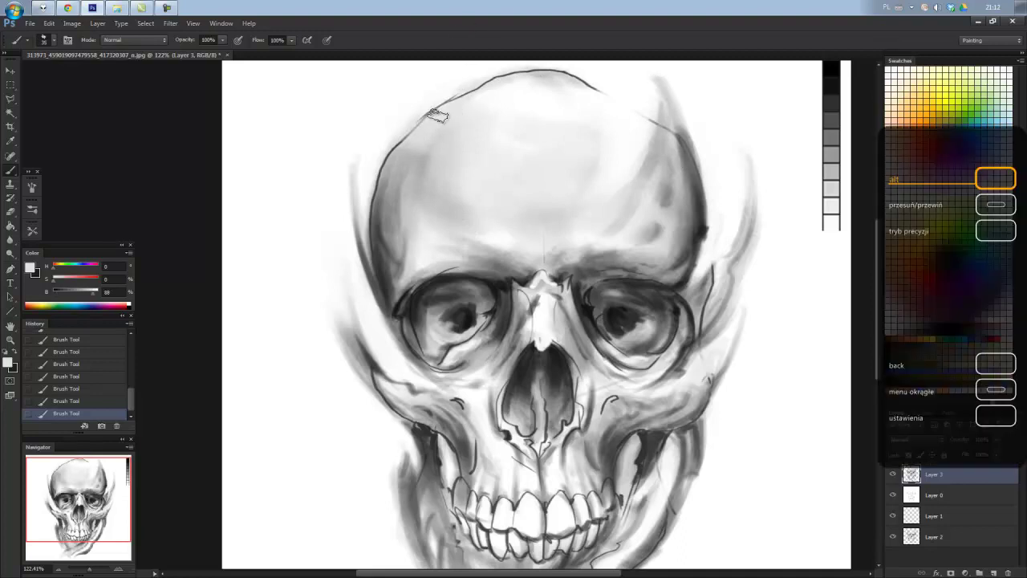
mouse_move(483, 88)
mouse_down()
mouse_move(594, 79)
mouse_move(513, 72)
mouse_up()
mouse_move(450, 105)
mouse_down()
mouse_move(380, 178)
mouse_move(374, 240)
mouse_move(406, 135)
mouse_move(438, 98)
mouse_up()
Sample several greys and darken the skull's right edge.
alt+click(377, 189)
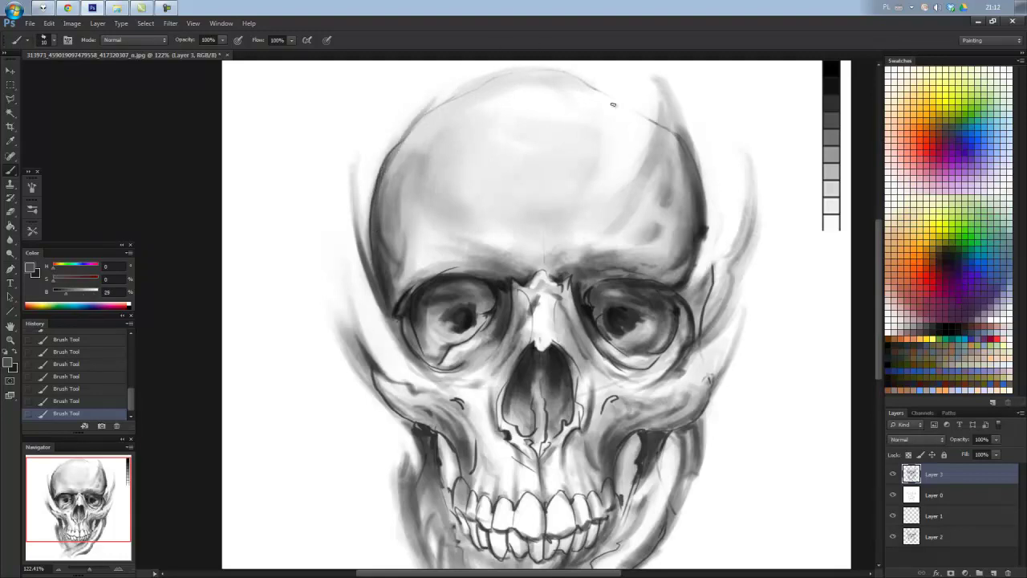
alt+click(658, 145)
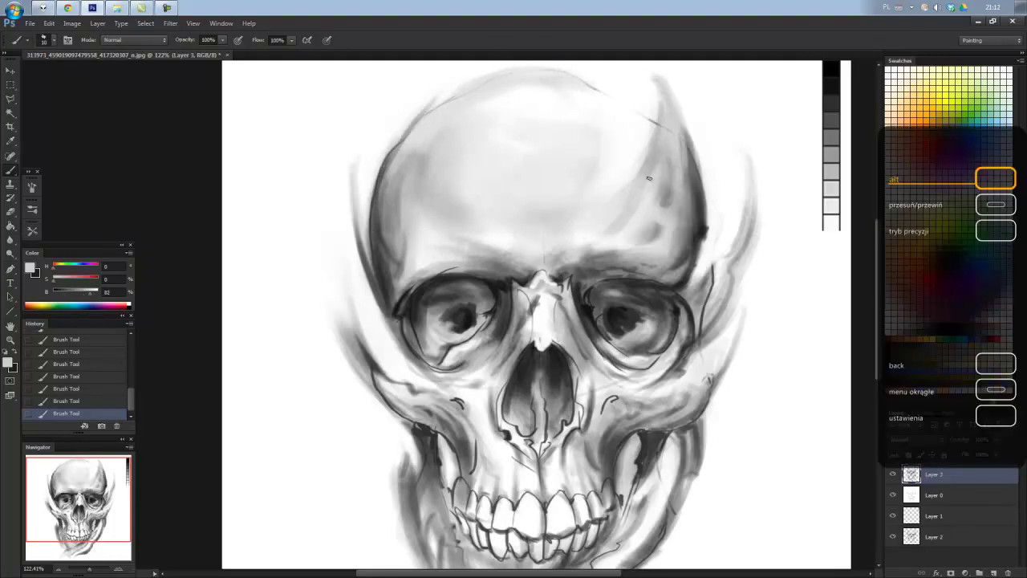
alt+click(664, 159)
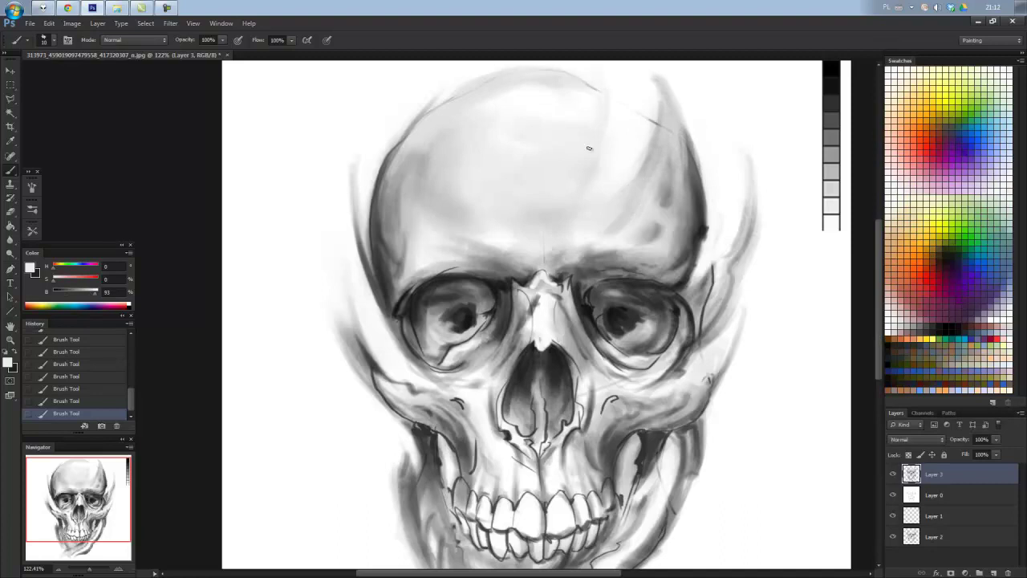
drag(589, 148, 463, 93)
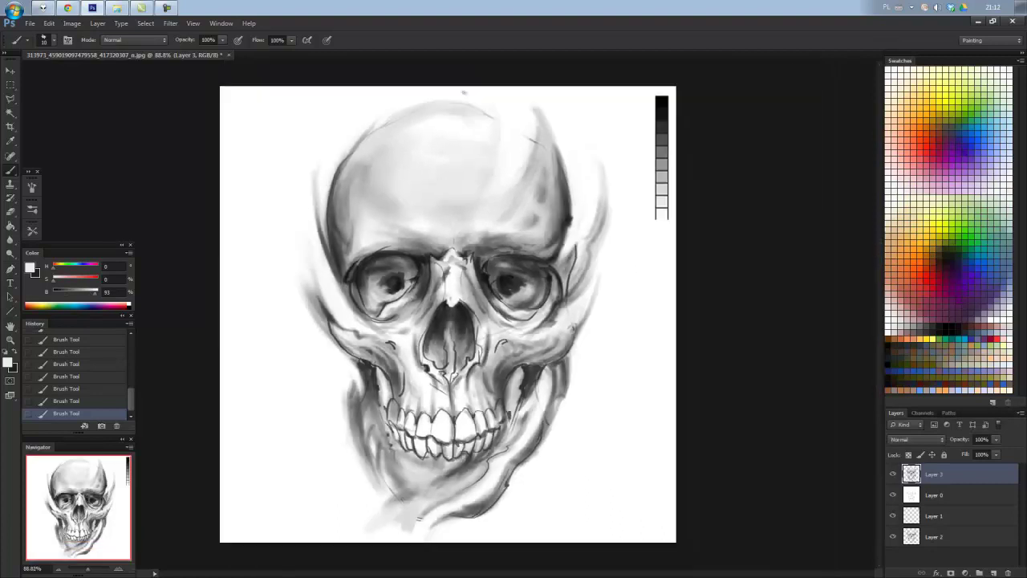
alt+click(505, 173)
alt+click(570, 258)
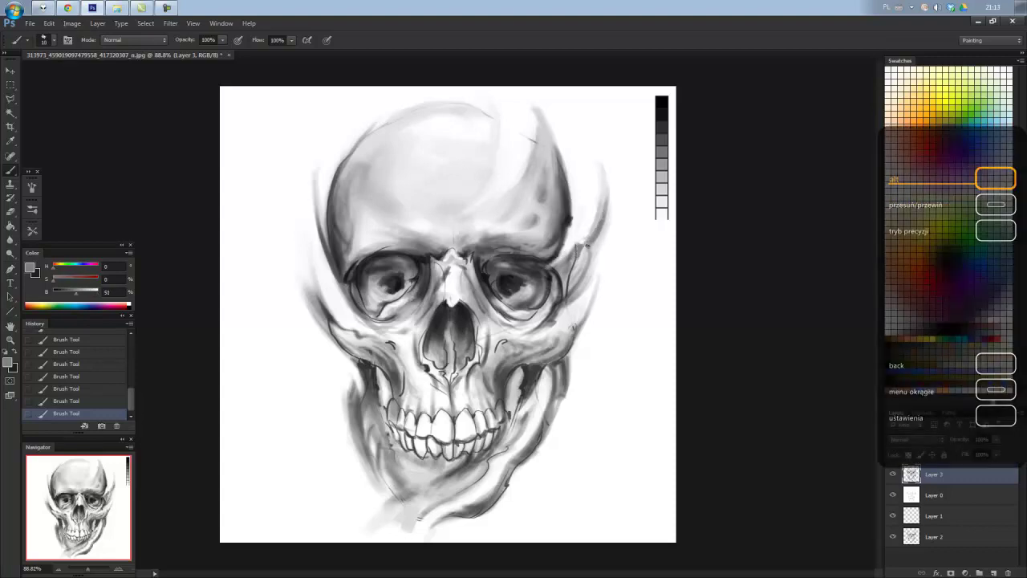
drag(592, 252, 593, 262)
Extend the right temple curve with dark strokes and clean its edge with white.
alt+click(569, 281)
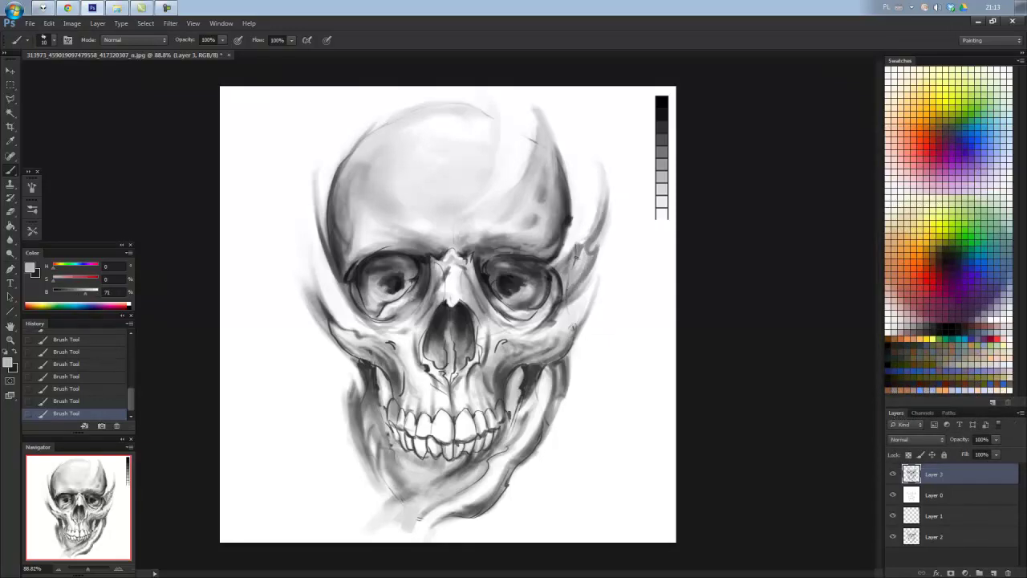
alt+click(568, 287)
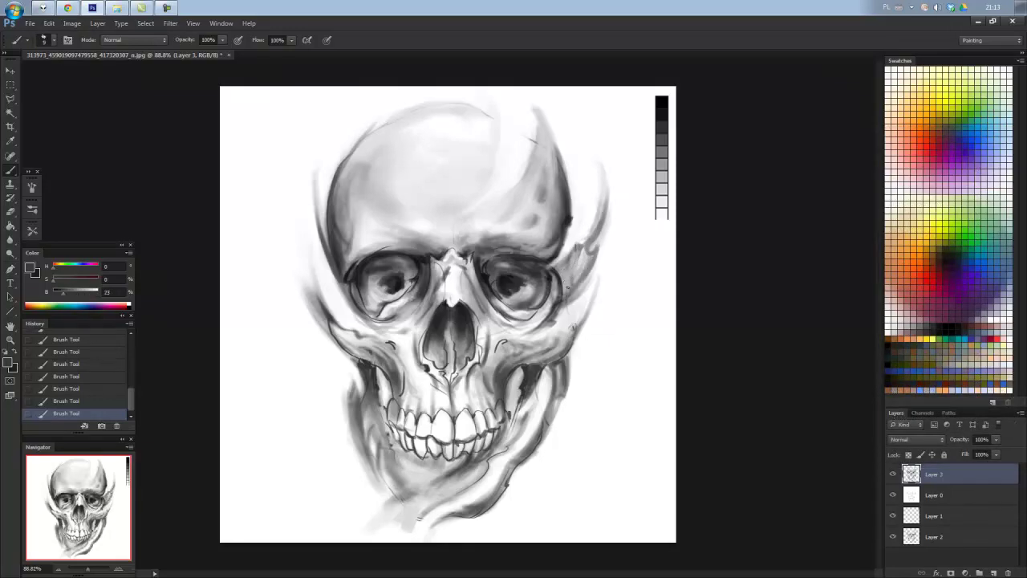
alt+click(556, 271)
alt+click(565, 268)
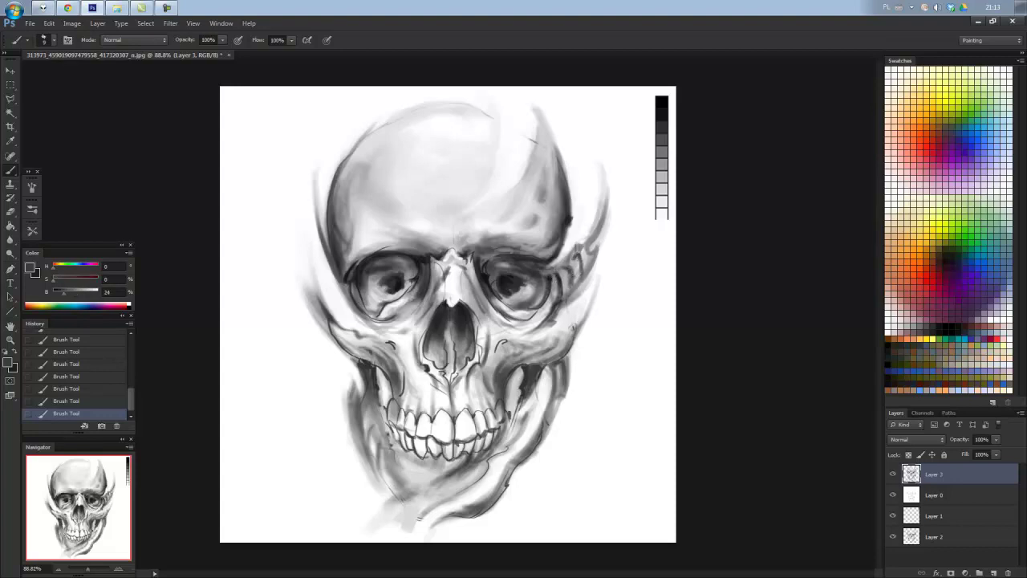
alt+click(577, 262)
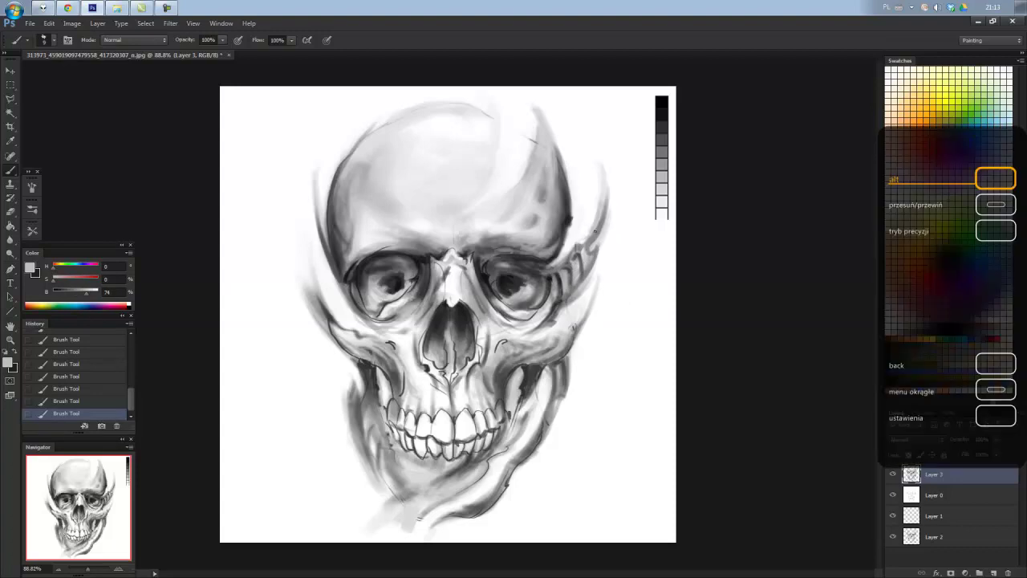
alt+click(606, 224)
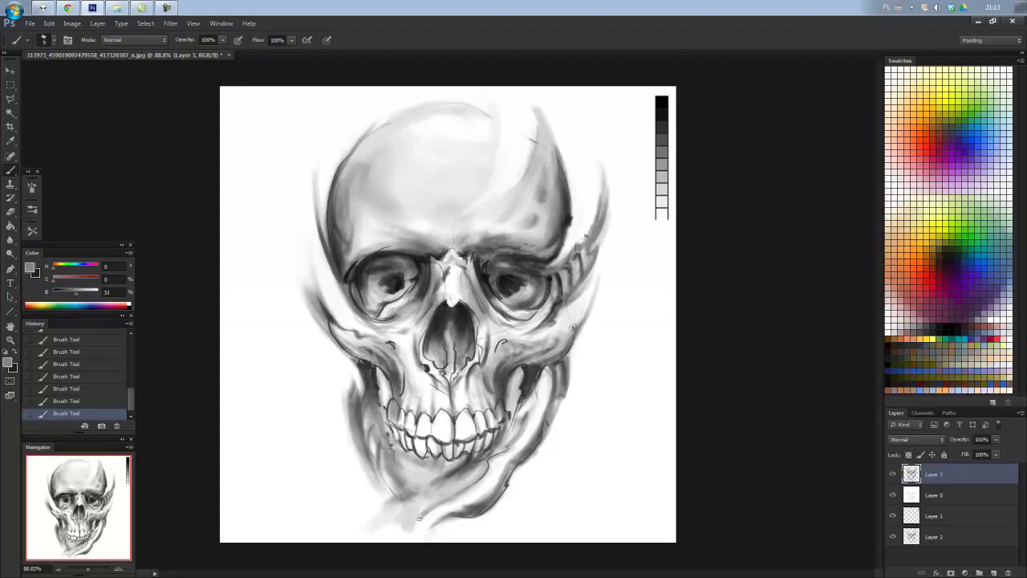
drag(586, 236, 604, 172)
alt+click(612, 183)
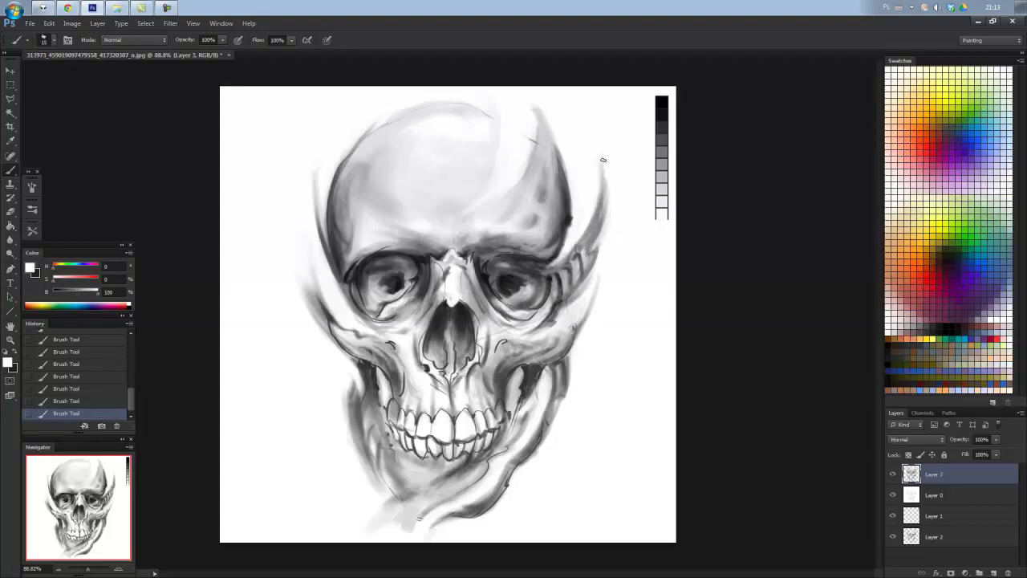
Shade the left cheek in dark grey and soften it with lighter strokes.
alt+click(332, 313)
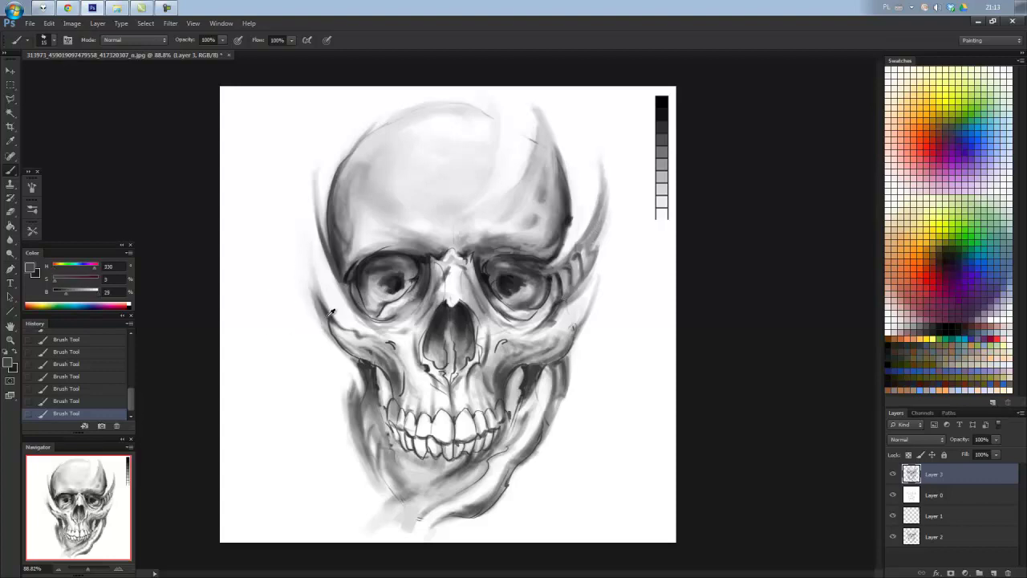
drag(332, 313, 298, 271)
alt+click(298, 271)
mouse_move(335, 327)
mouse_down()
mouse_move(302, 273)
mouse_move(330, 308)
mouse_up()
alt+click(291, 269)
alt+click(398, 273)
Add near-black accents down the left jaw.
drag(358, 401, 353, 372)
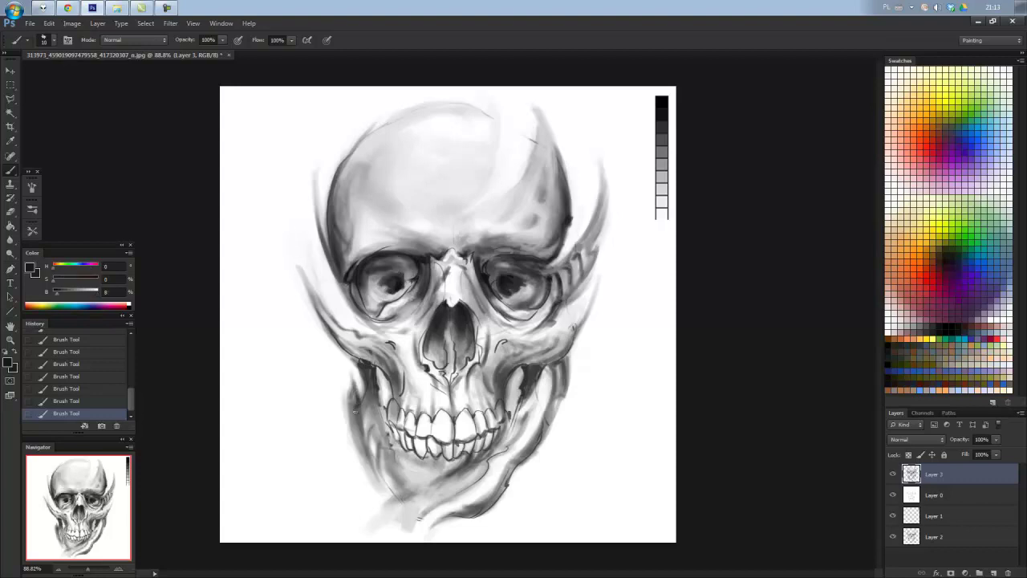
mouse_move(363, 427)
mouse_down()
mouse_move(358, 439)
mouse_move(375, 446)
mouse_up()
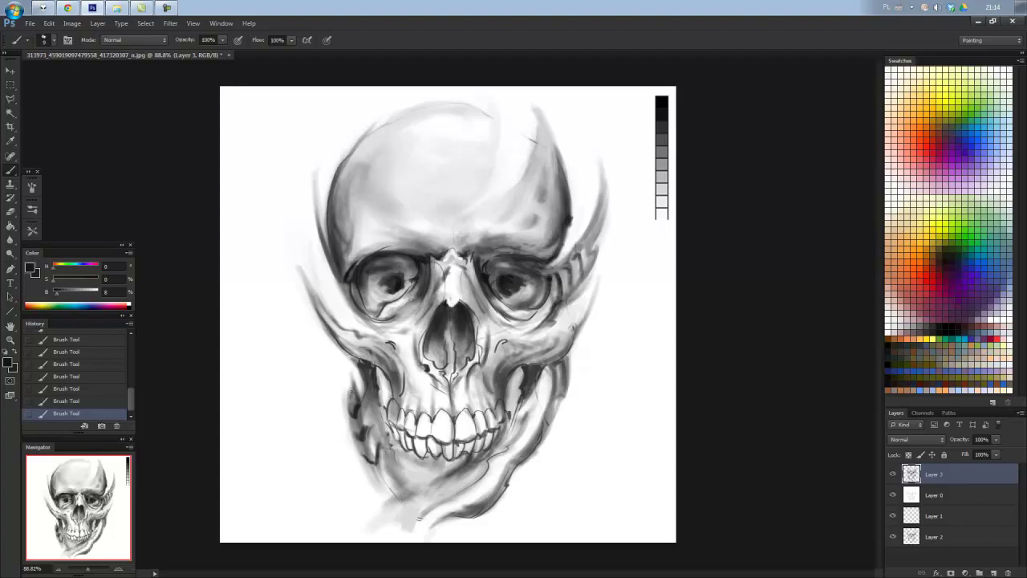
drag(370, 461, 385, 484)
drag(367, 443, 377, 472)
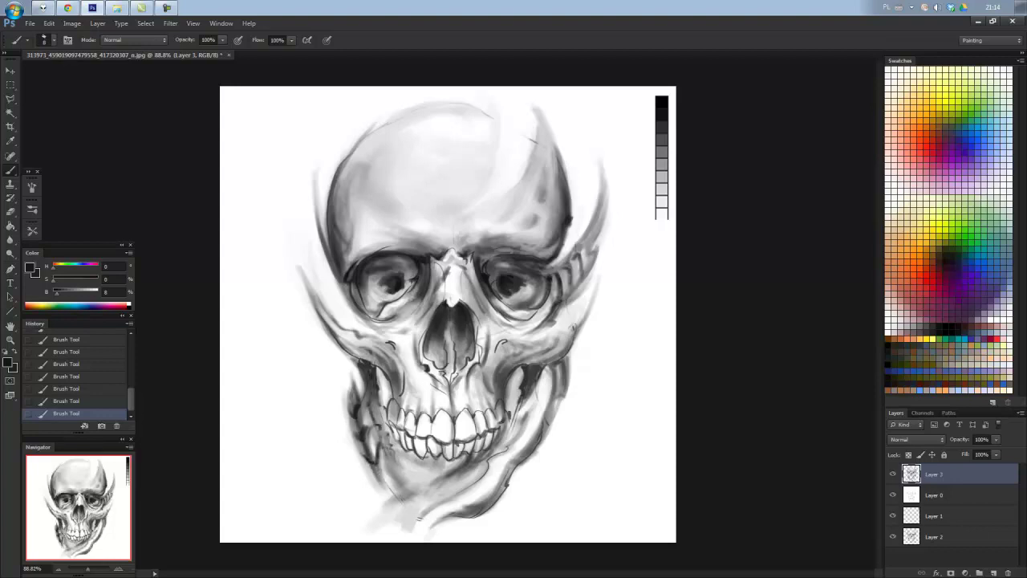
Darken the right jaw, the left cheekbone area, and define the right jaw and cheek outline.
drag(504, 430, 476, 455)
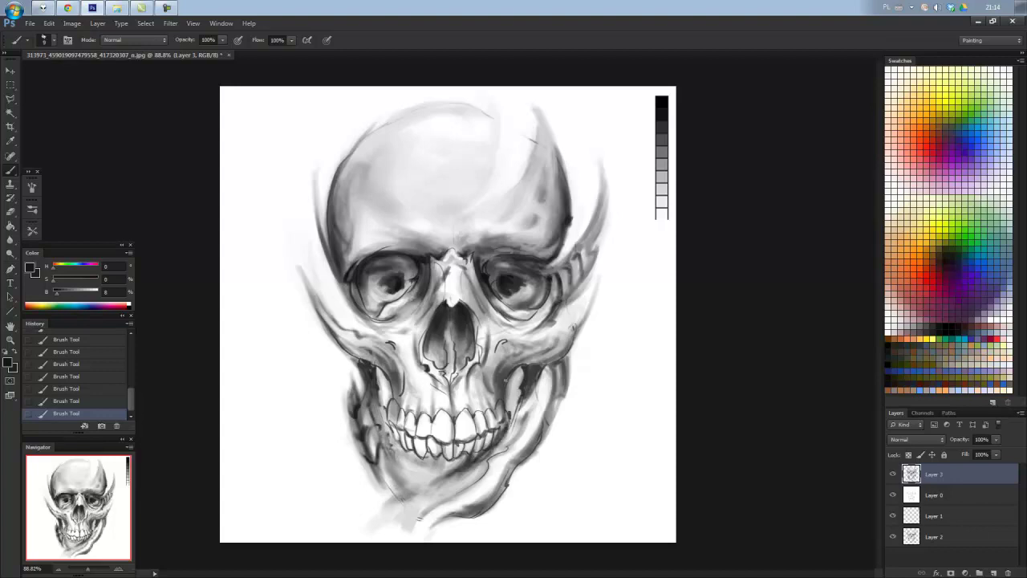
mouse_move(393, 364)
mouse_down()
mouse_move(402, 395)
mouse_move(388, 375)
mouse_up()
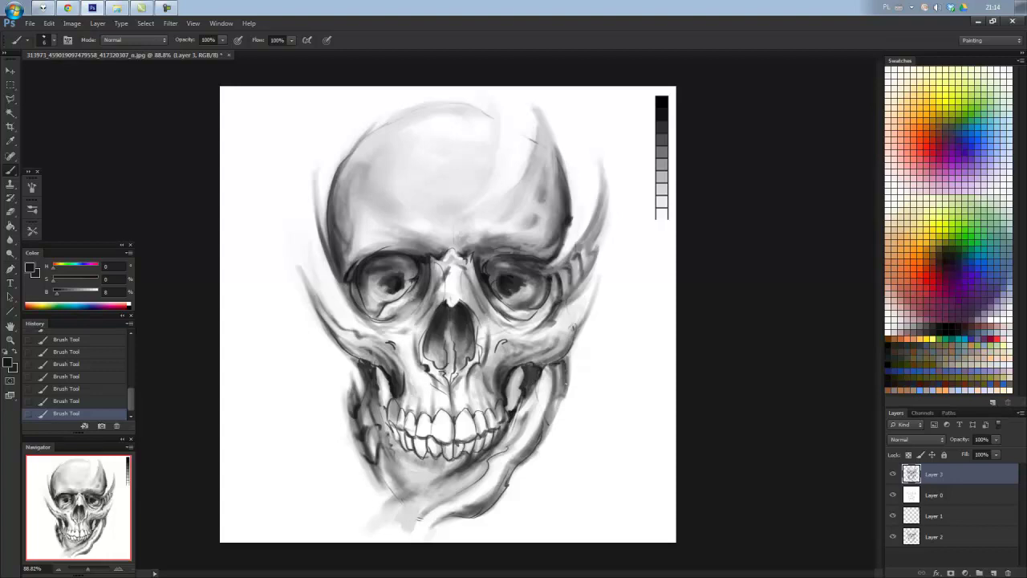
drag(569, 355, 554, 423)
drag(565, 384, 549, 424)
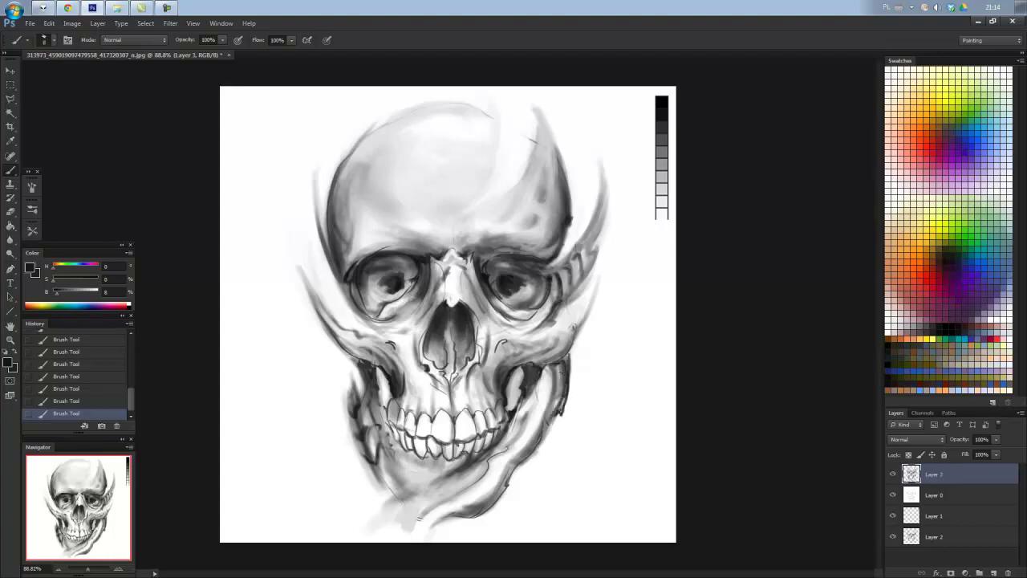
drag(565, 356, 560, 407)
Flip the canvas horizontally.
key(ctrl+minus)
key(ctrl+minus)
key(ctrl+minus)
key(ctrl+plus)
key(ctrl+plus)
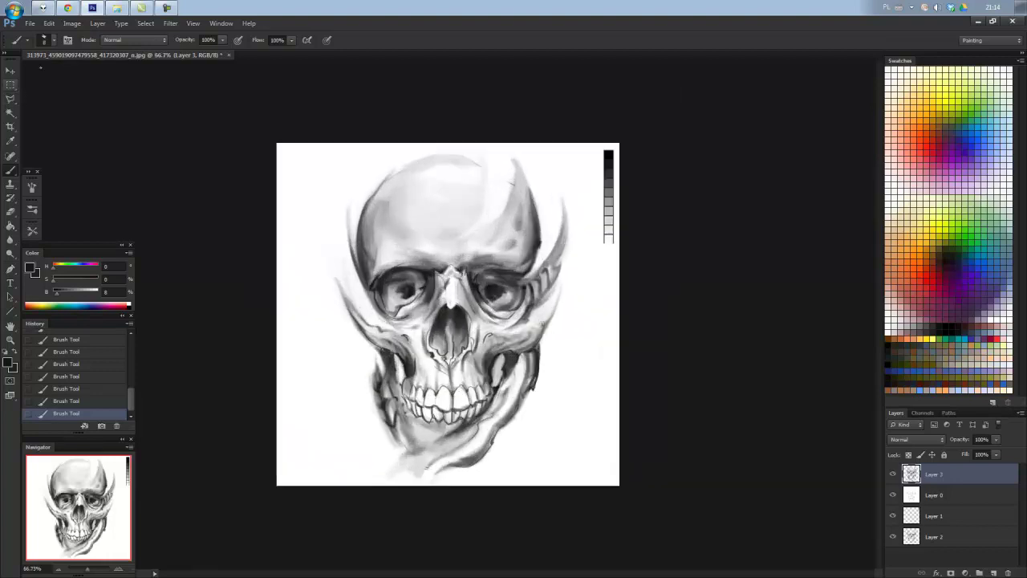
click(72, 23)
click(222, 167)
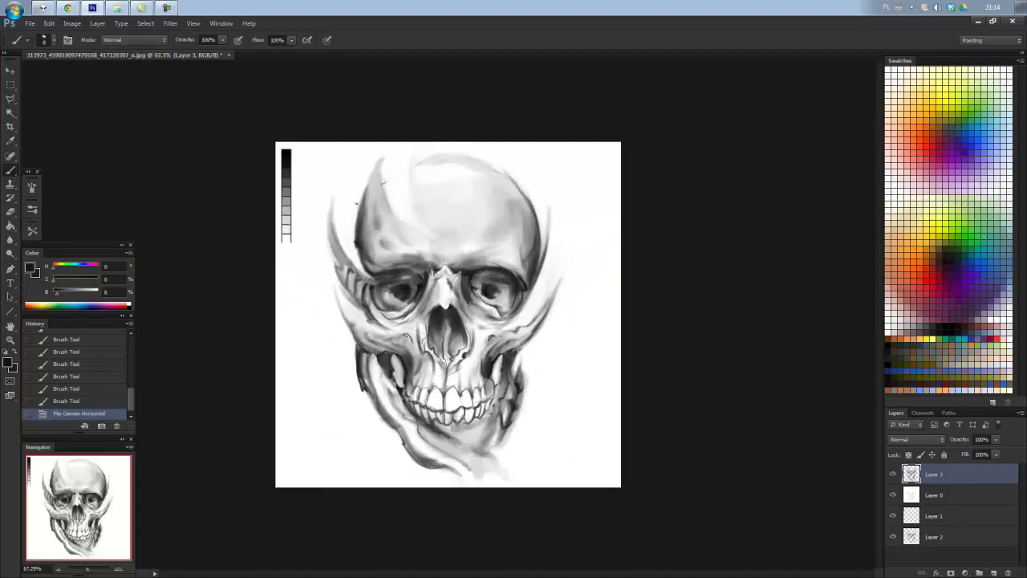
Add a small white stroke near the top of the skull and sample a grey there.
key(x)
mouse_move(383, 181)
mouse_down()
mouse_move(369, 174)
mouse_move(362, 231)
mouse_move(390, 157)
mouse_move(450, 115)
mouse_up()
alt+click(382, 195)
Extend the canvas upward and fill the new top strip white on Layer 0.
key(c)
key(Return)
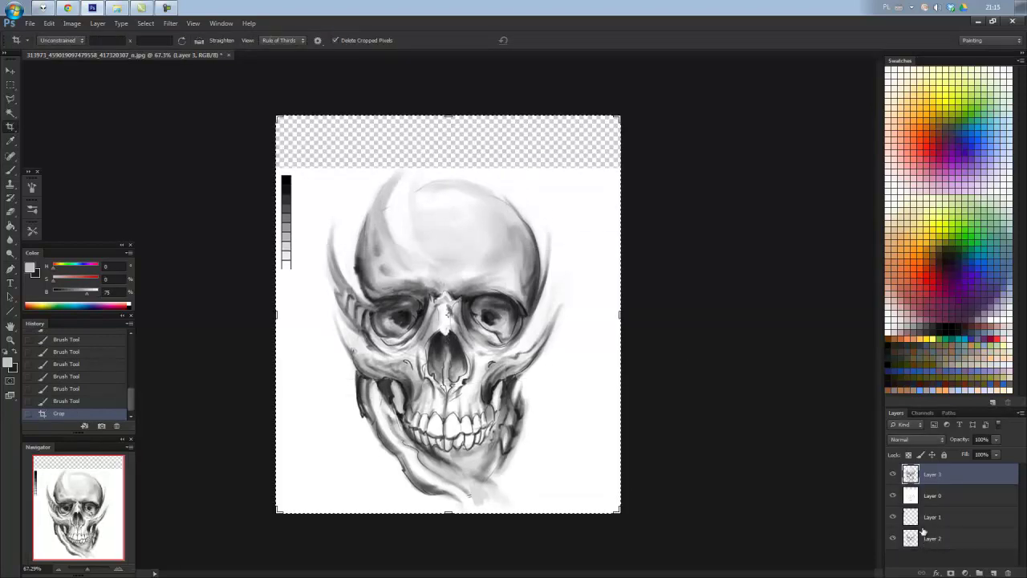
click(931, 497)
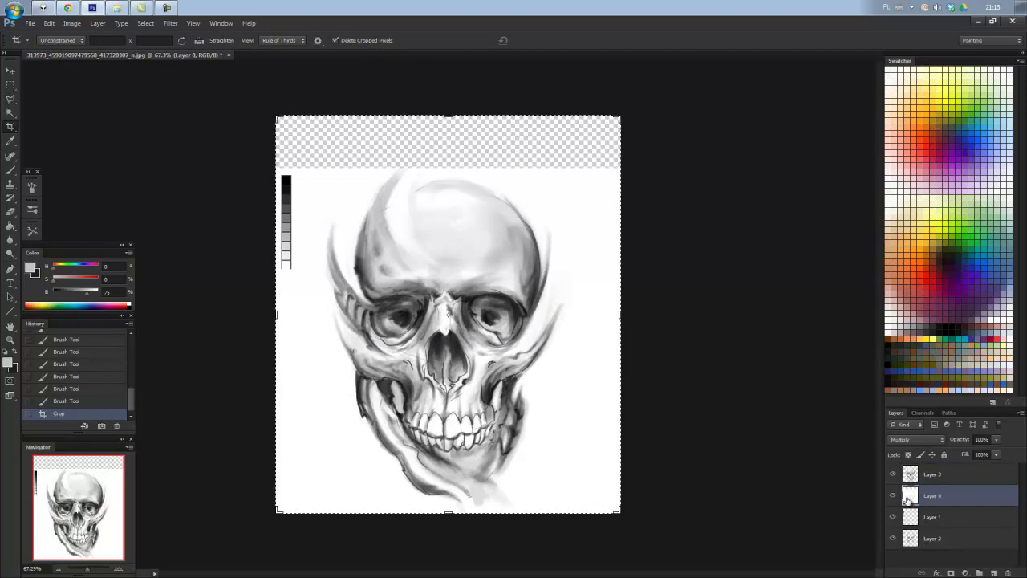
click(10, 226)
key(x)
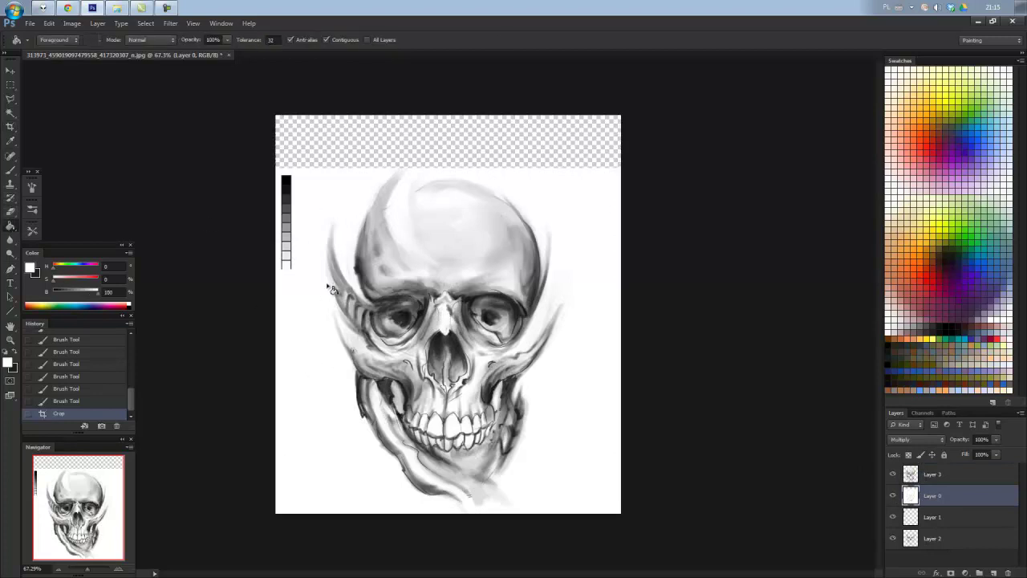
click(351, 225)
Return to brush painting on Layer 3 with a light grey sampled from the skull.
click(931, 474)
key(b)
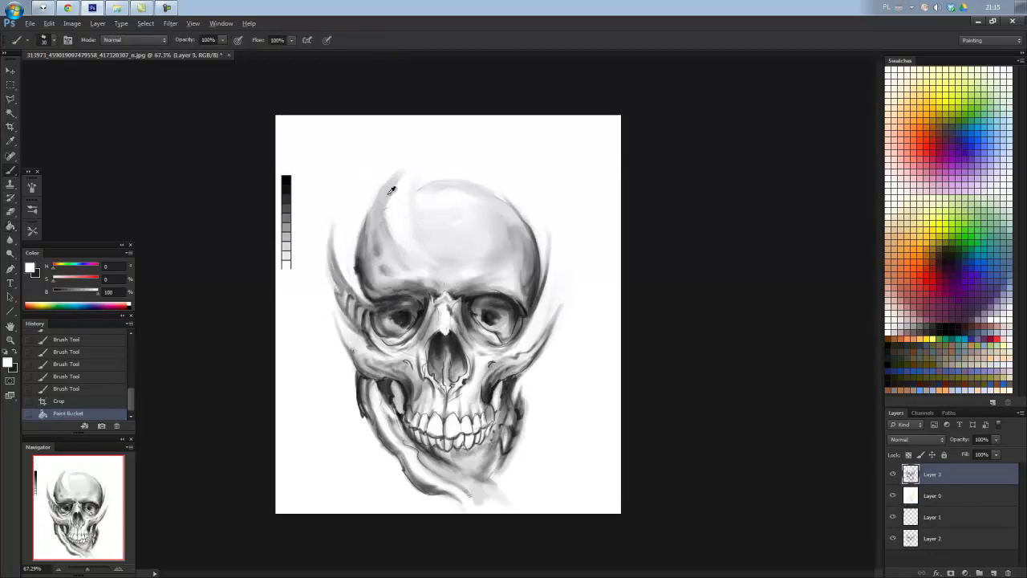
alt+click(390, 202)
Paint light grey strokes on the upper skull and a faint wisp rising above the crown.
mouse_move(394, 203)
mouse_down()
mouse_move(391, 169)
mouse_move(414, 199)
mouse_up()
drag(411, 201, 427, 220)
alt+click(417, 199)
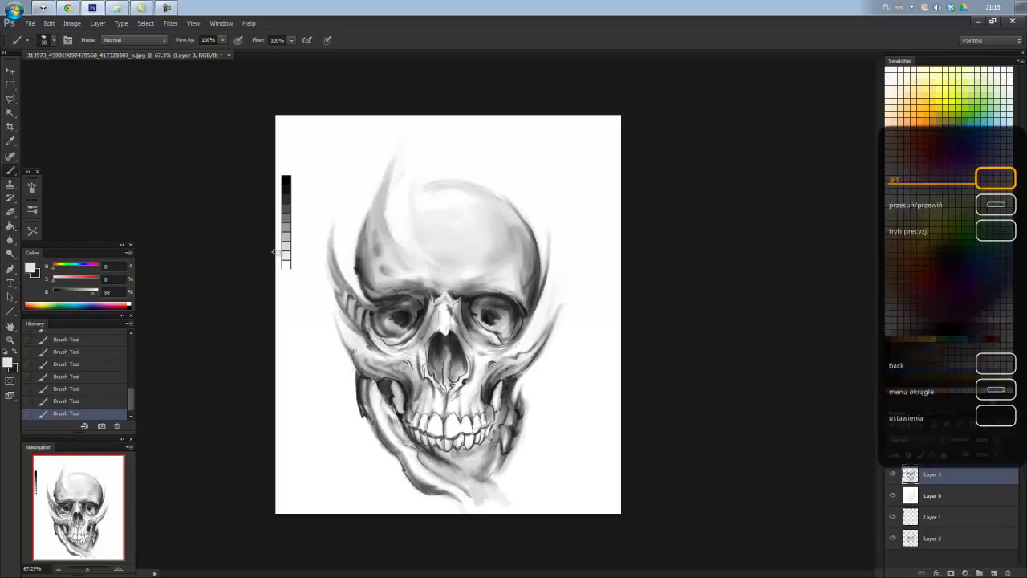
alt+click(429, 199)
drag(434, 127, 418, 178)
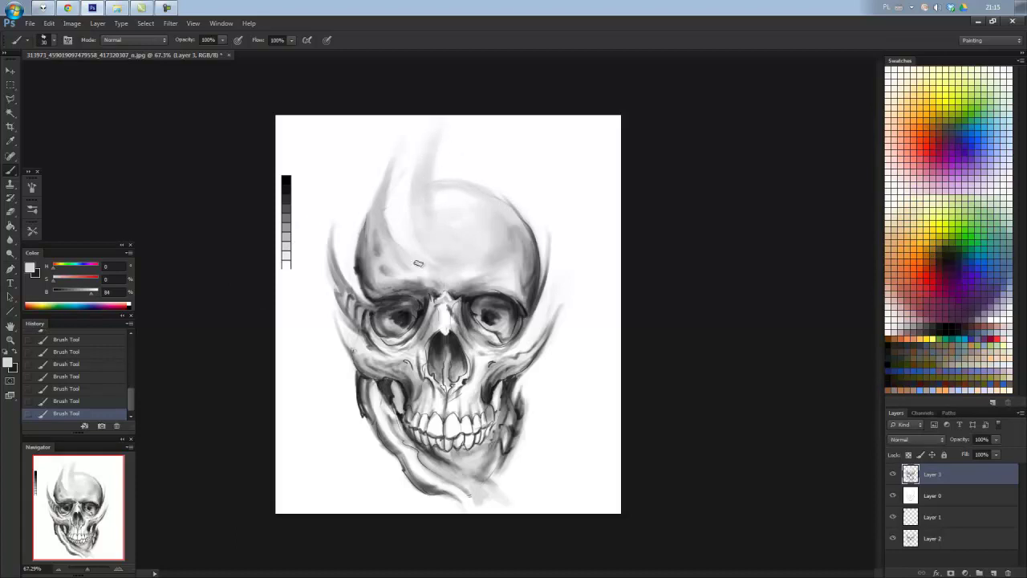
Shade the right side of the chin and add a faint dark mark on the left cheek.
alt+click(453, 469)
mouse_move(482, 482)
mouse_down()
mouse_move(510, 478)
mouse_move(481, 472)
mouse_move(496, 483)
mouse_up()
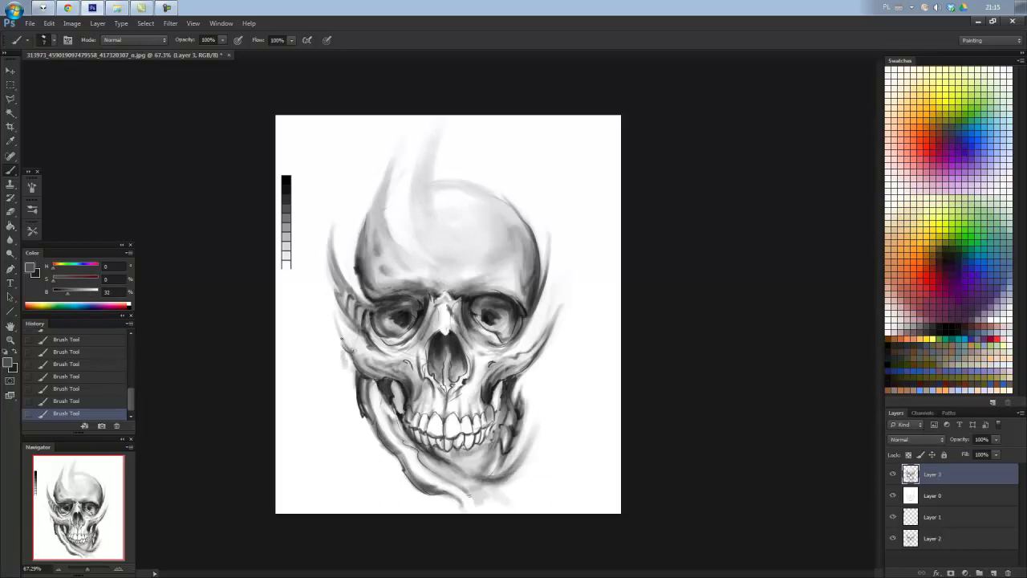
drag(344, 339, 336, 317)
Darken the skull's right edge and right cheekbone with near-black and dark greys sampled from the painting.
alt+click(525, 311)
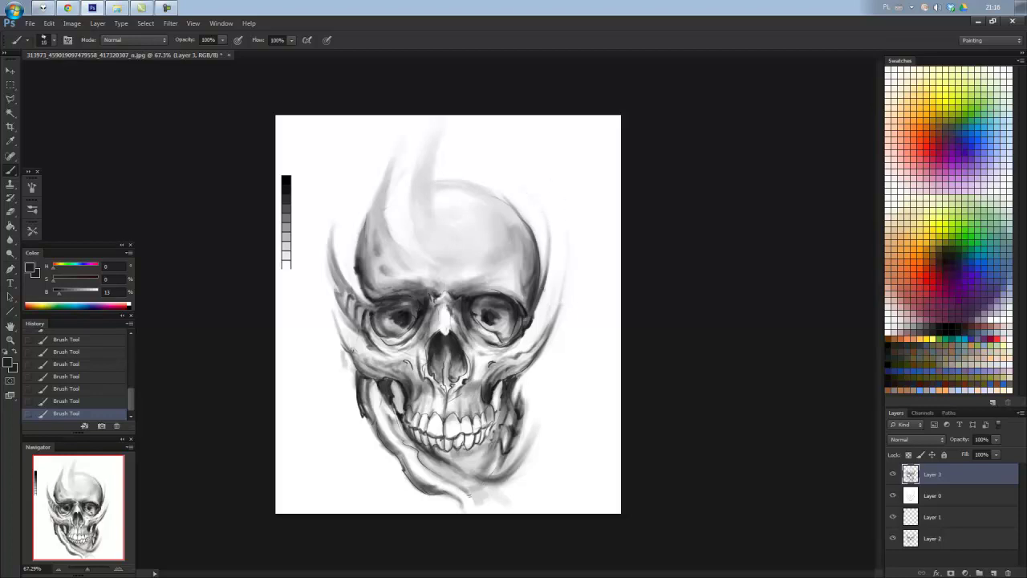
drag(547, 287, 549, 231)
mouse_move(535, 296)
mouse_down()
mouse_move(549, 252)
mouse_move(542, 231)
mouse_up()
key(x)
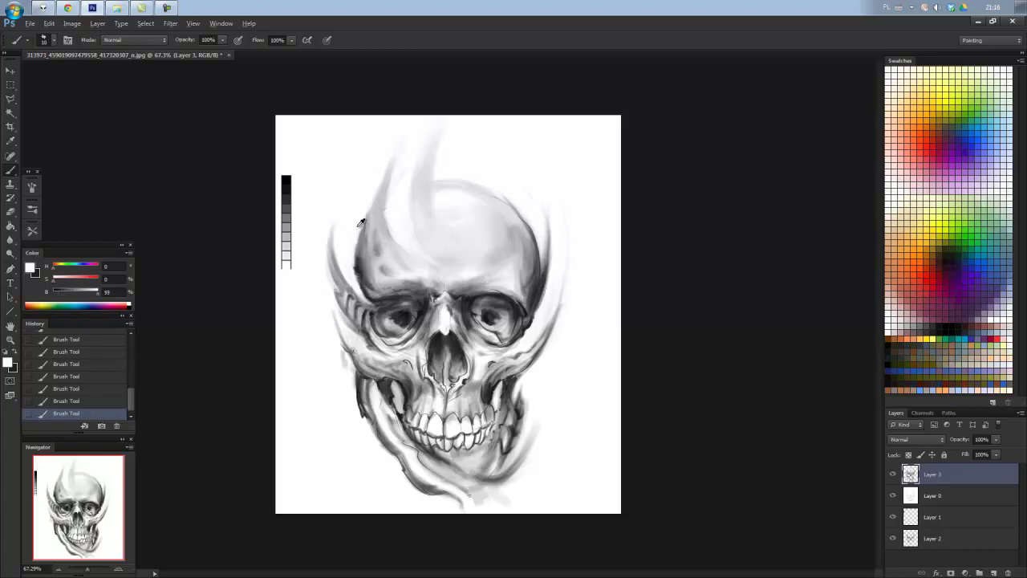
key(alt)
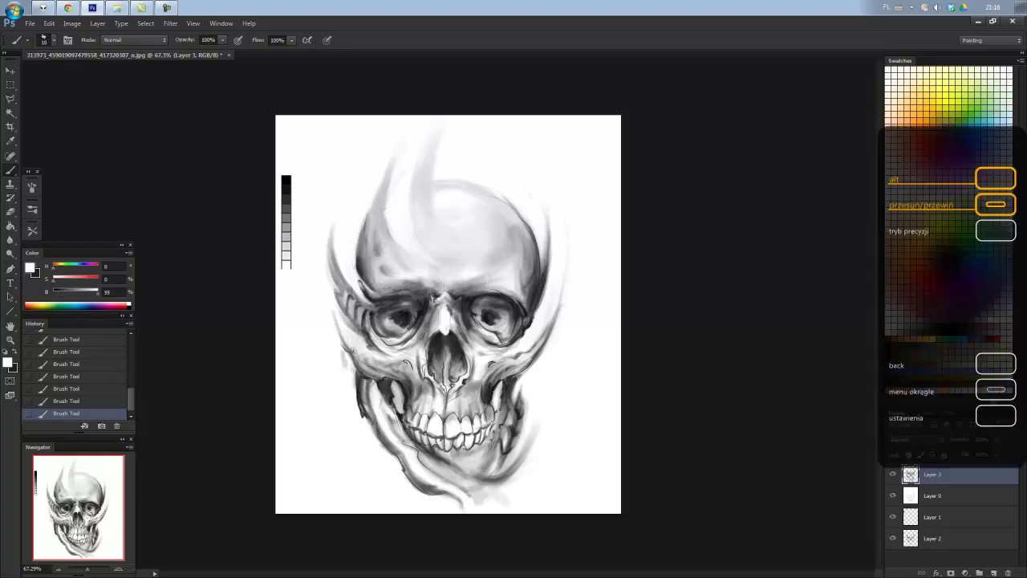
alt+click(368, 283)
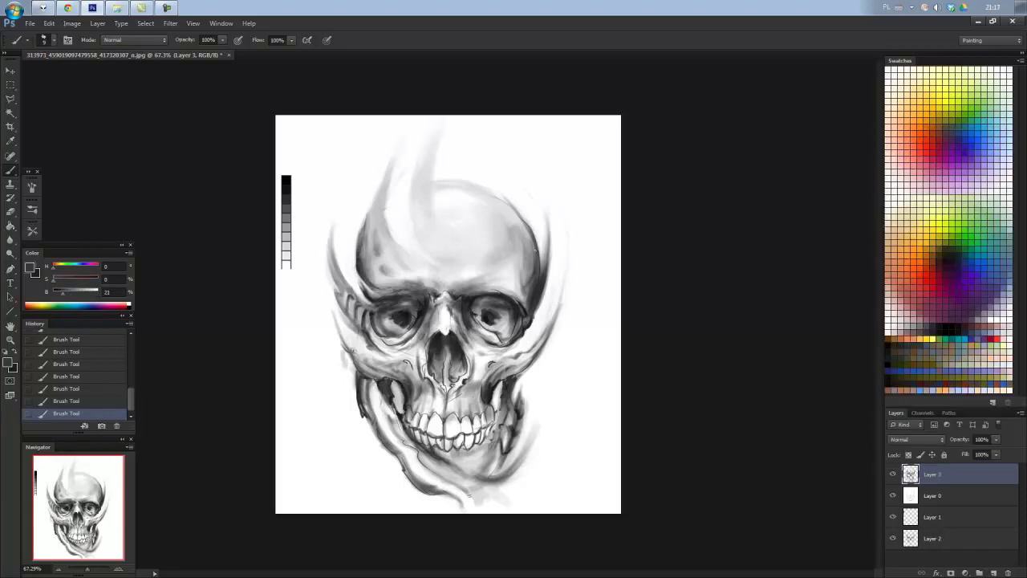
alt+click(470, 496)
alt+click(540, 293)
alt+click(520, 175)
alt+click(538, 308)
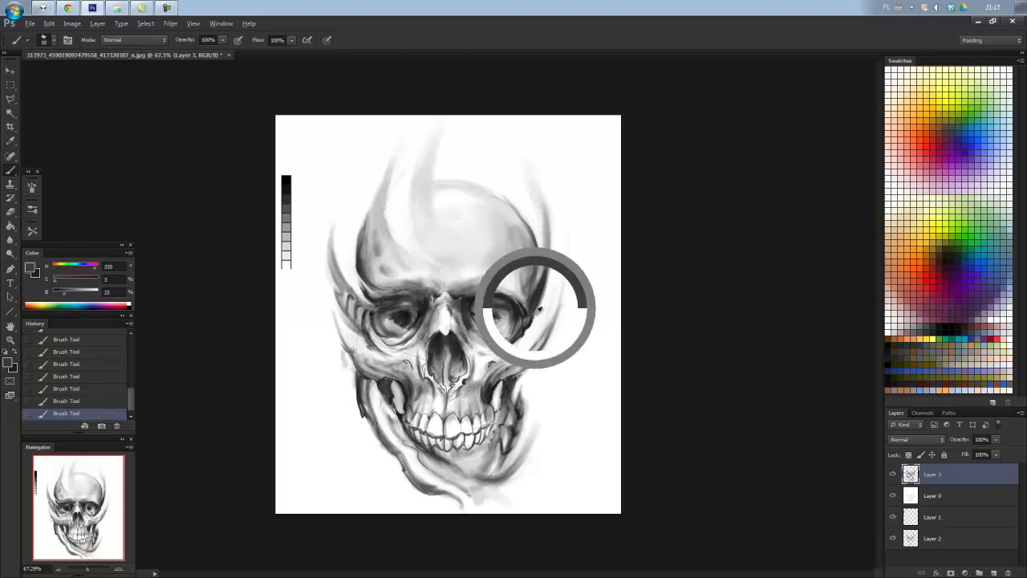
drag(549, 341, 563, 281)
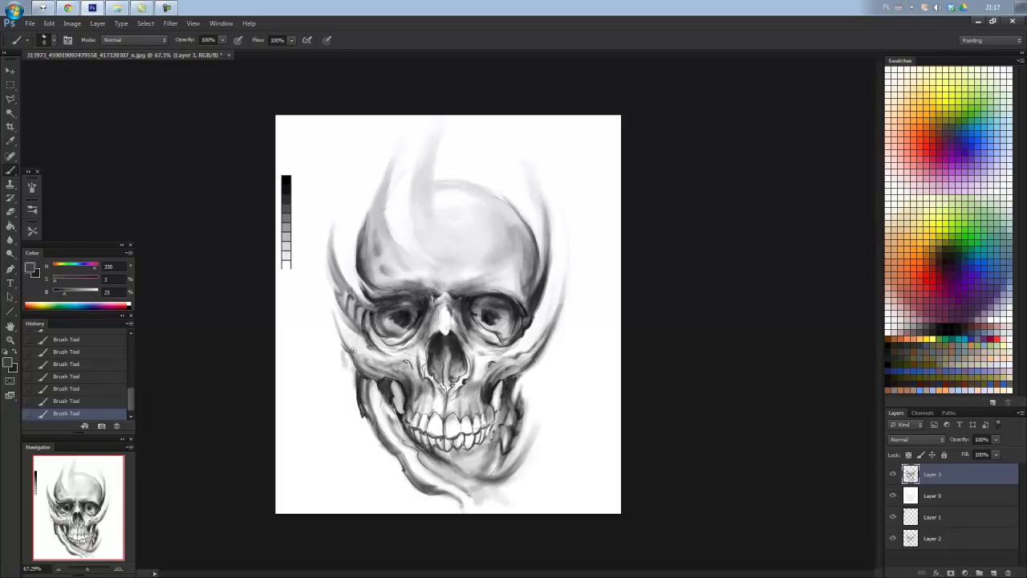
drag(523, 373, 520, 371)
Repaint the left jaw with light and dark strokes, then darken the chin and lower jaw.
alt+click(332, 335)
mouse_move(358, 384)
mouse_down()
mouse_move(350, 345)
mouse_move(360, 371)
mouse_up()
alt+click(350, 345)
alt+click(382, 382)
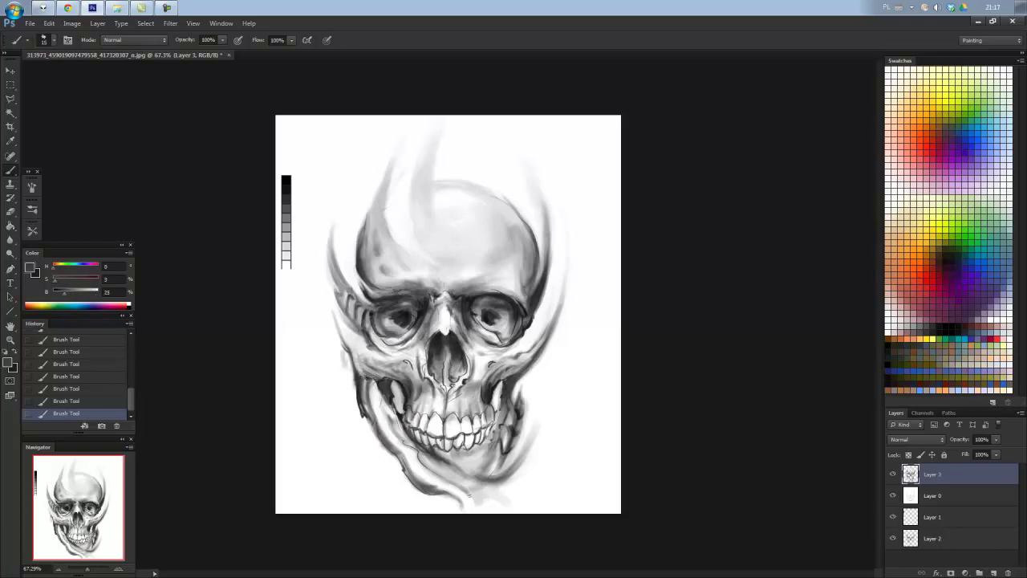
drag(383, 374, 358, 346)
alt+click(405, 384)
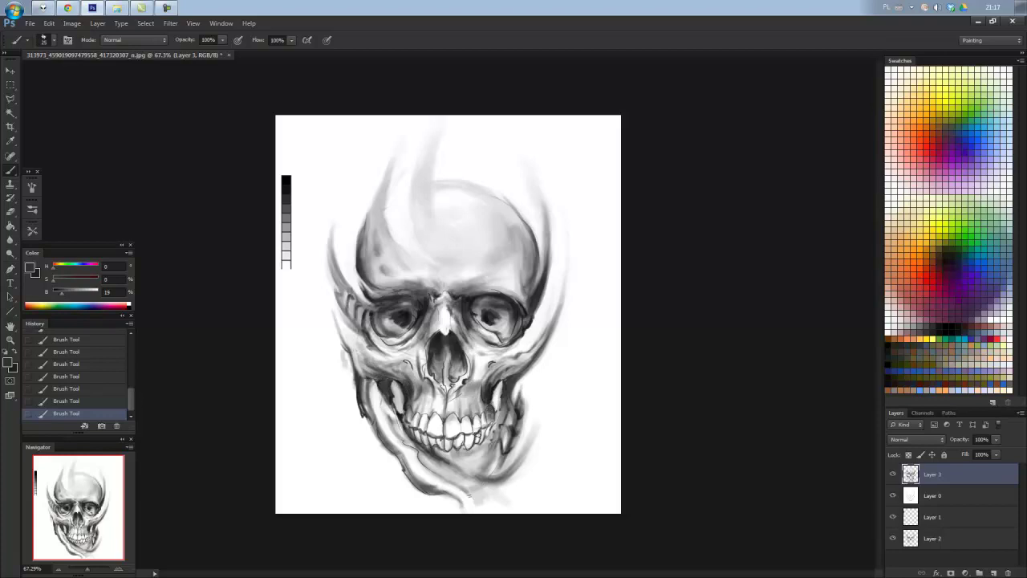
mouse_move(464, 472)
mouse_down()
mouse_move(490, 460)
mouse_move(468, 474)
mouse_move(471, 455)
mouse_move(456, 460)
mouse_move(481, 467)
mouse_up()
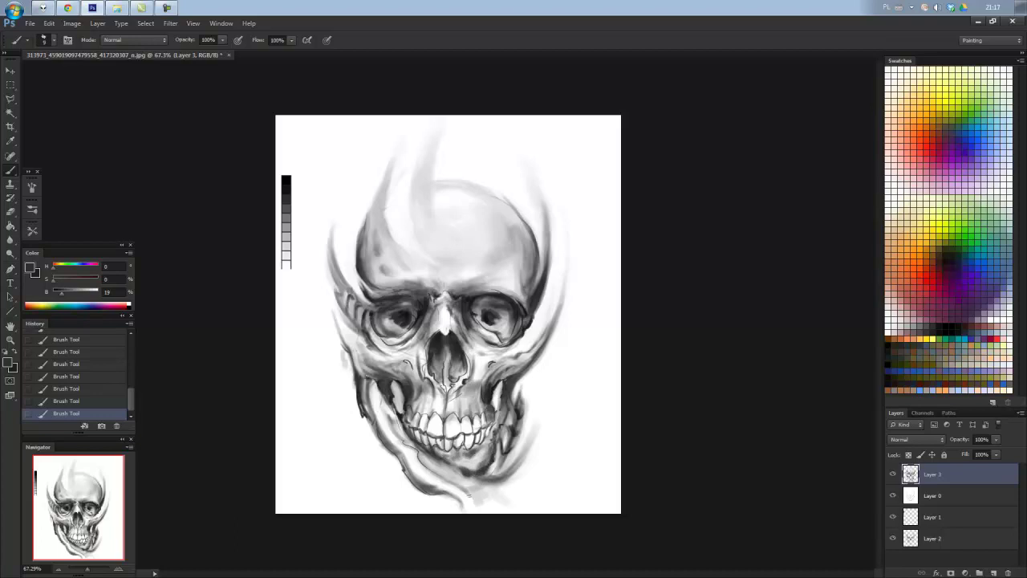
Add small dark strokes on the left cheek and along the lower jaw.
scroll(471, 495, down, 5)
scroll(471, 495, up, 3)
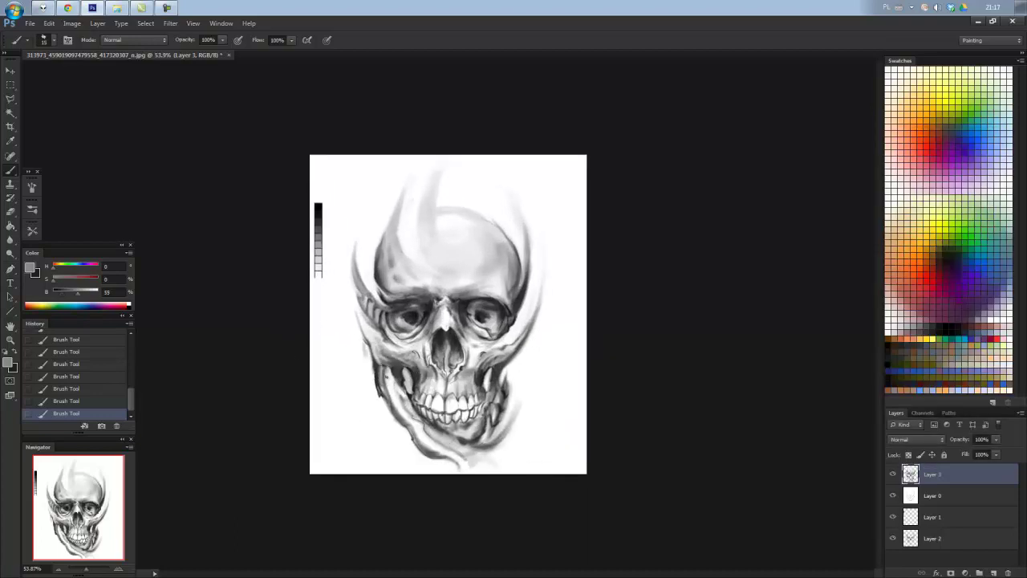
mouse_move(386, 377)
mouse_down()
mouse_move(434, 448)
mouse_move(460, 460)
mouse_up()
alt+click(480, 463)
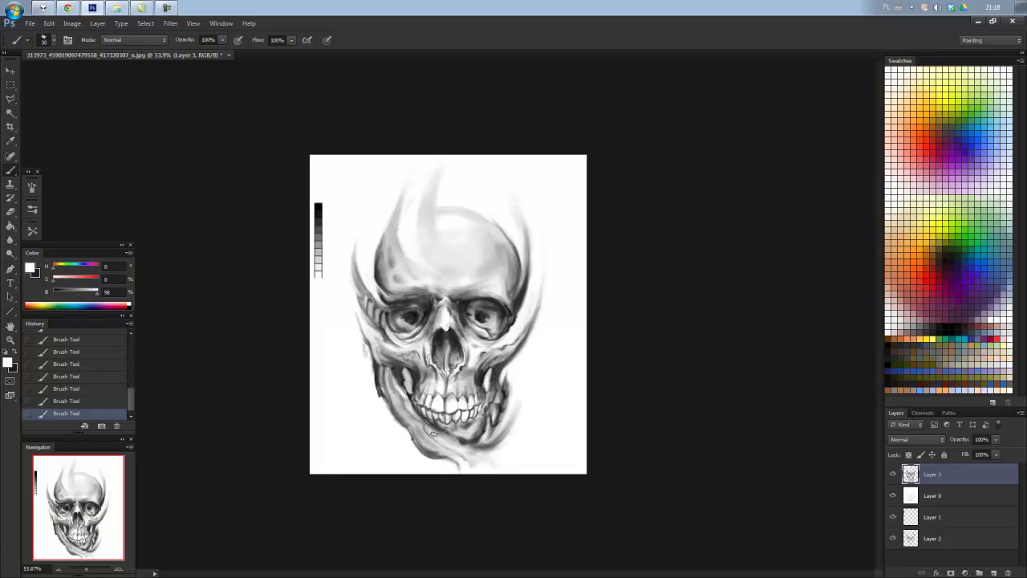
Sample several greys and darken a small area of the lower right jaw.
alt+click(392, 375)
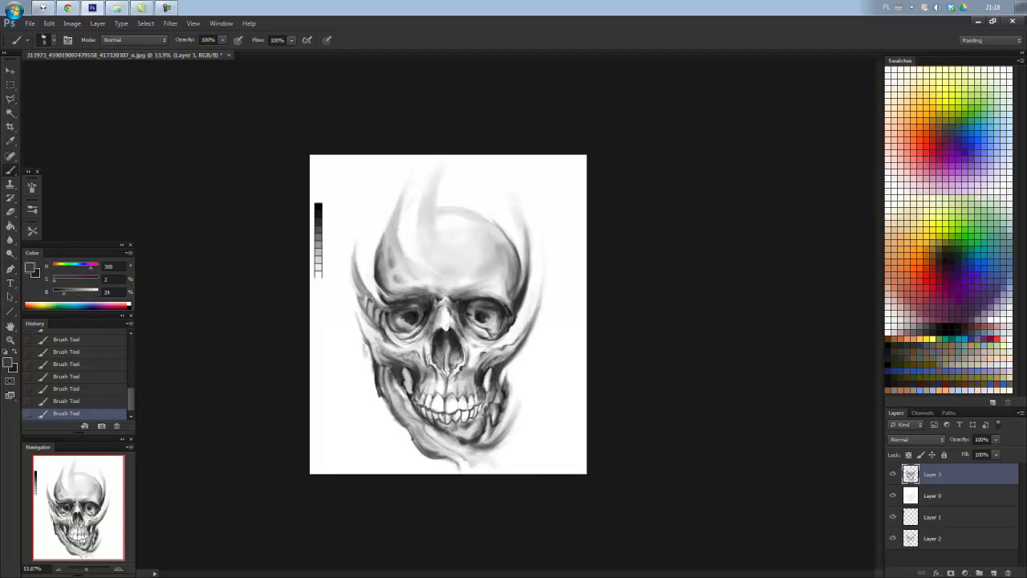
alt+click(415, 340)
alt+click(319, 210)
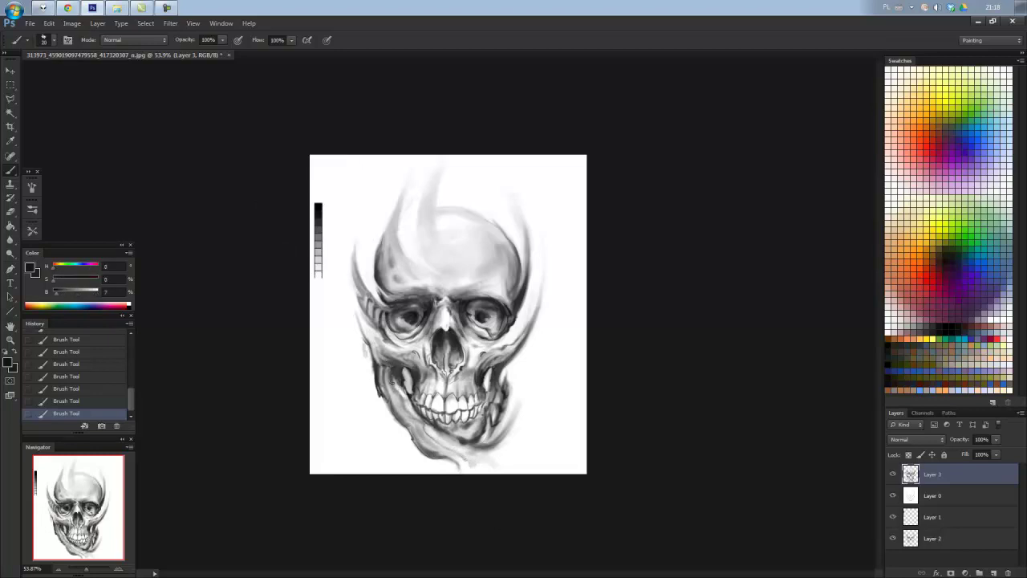
alt+click(379, 358)
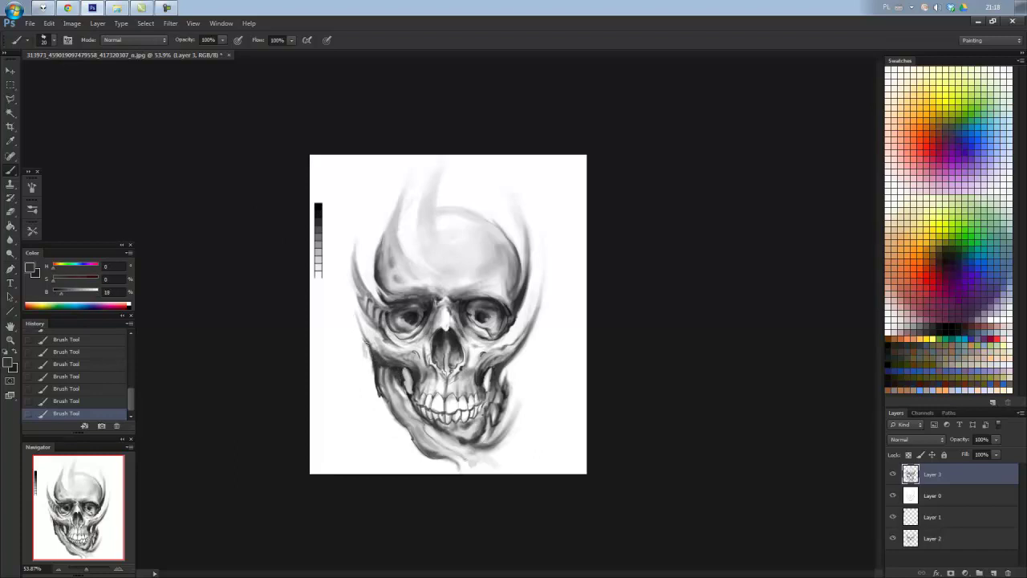
alt+click(367, 353)
alt+click(379, 370)
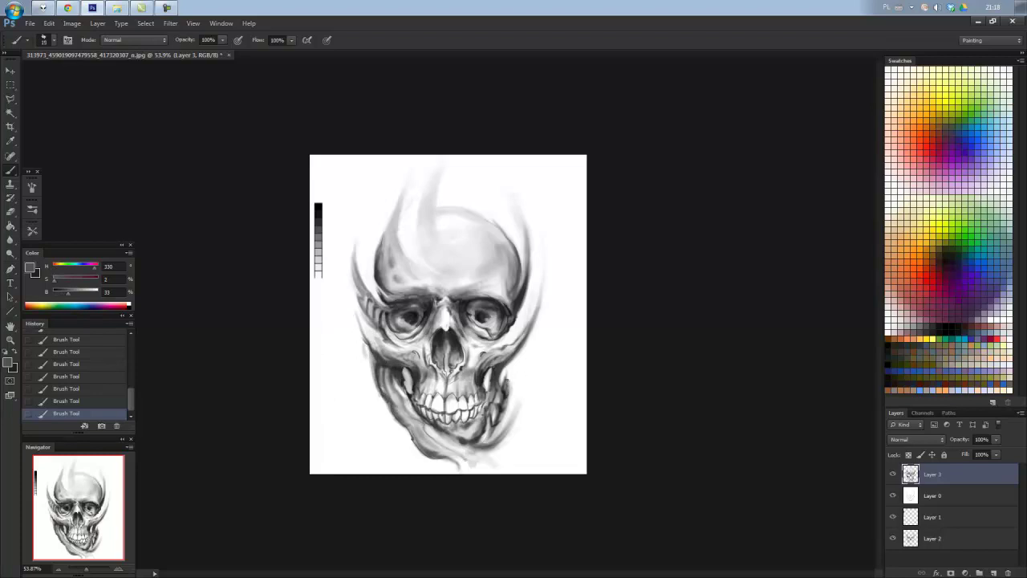
drag(495, 413, 492, 440)
scroll(473, 233, down, 1)
scroll(473, 233, up, 3)
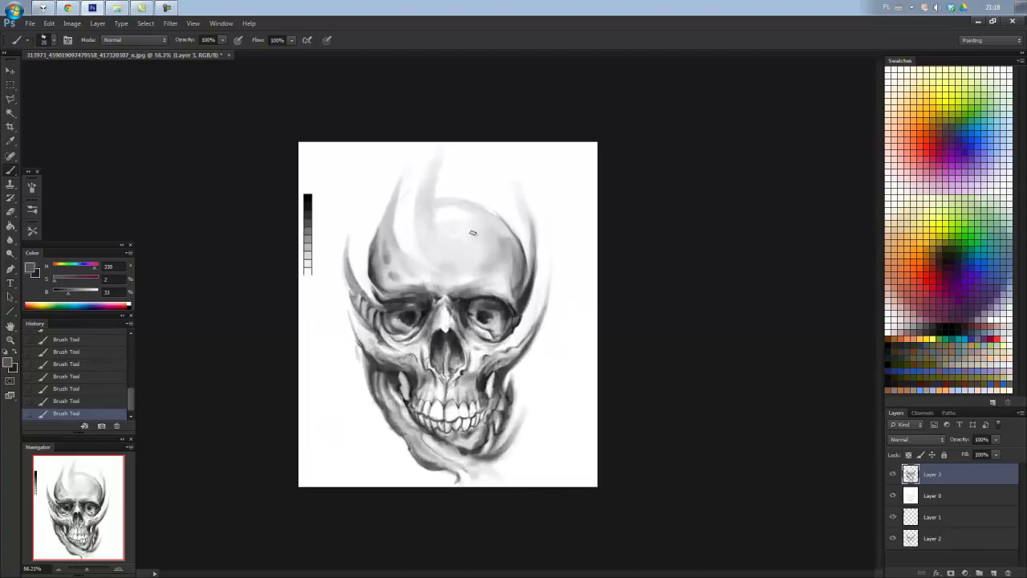
Browse the skull painting references in Chrome, then return to Photoshop and sample a near-black.
click(71, 8)
scroll(660, 438, down, 2)
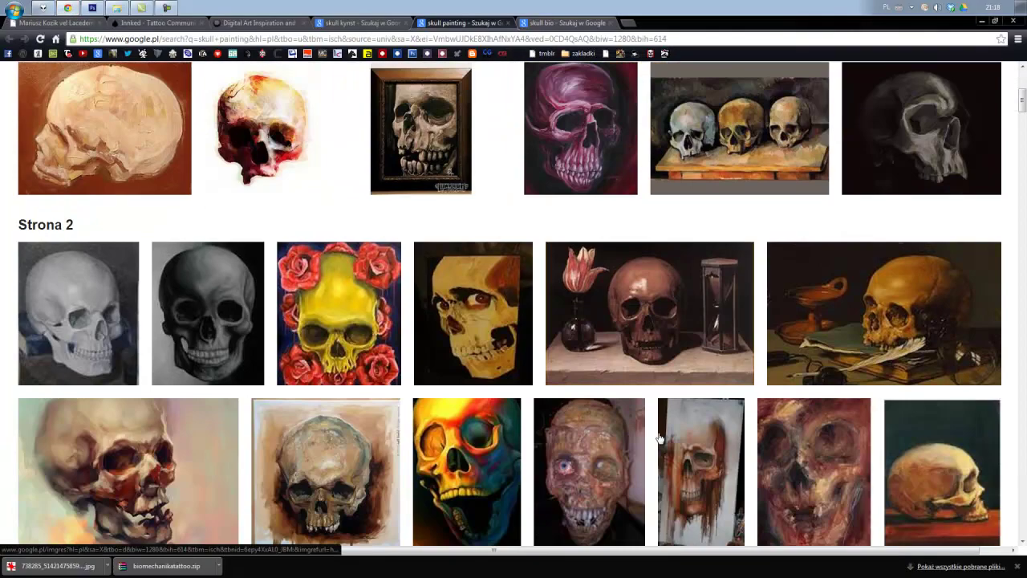
scroll(660, 438, down, 2)
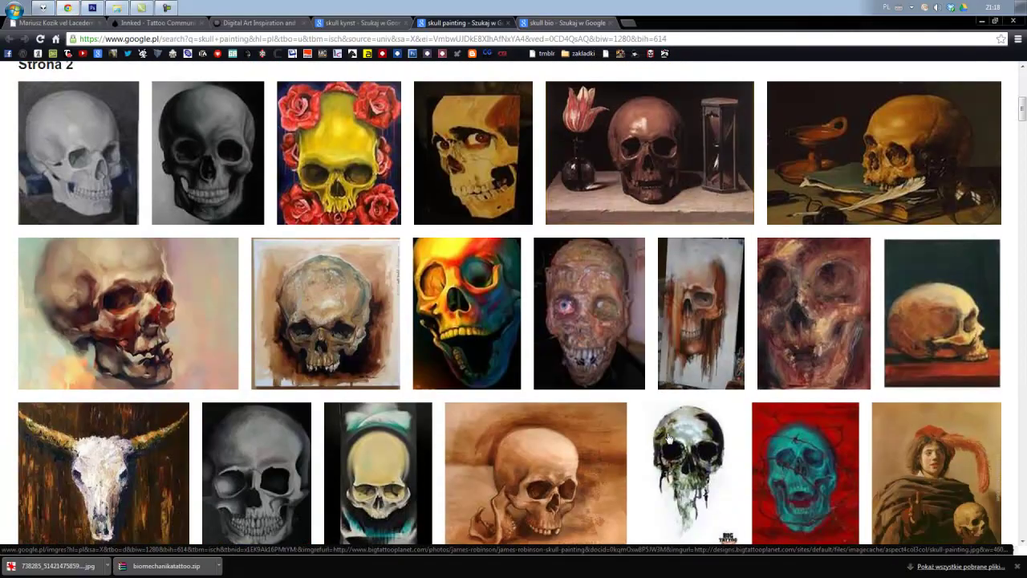
scroll(660, 437, down, 1)
click(92, 8)
scroll(440, 256, up, 1)
alt+click(485, 297)
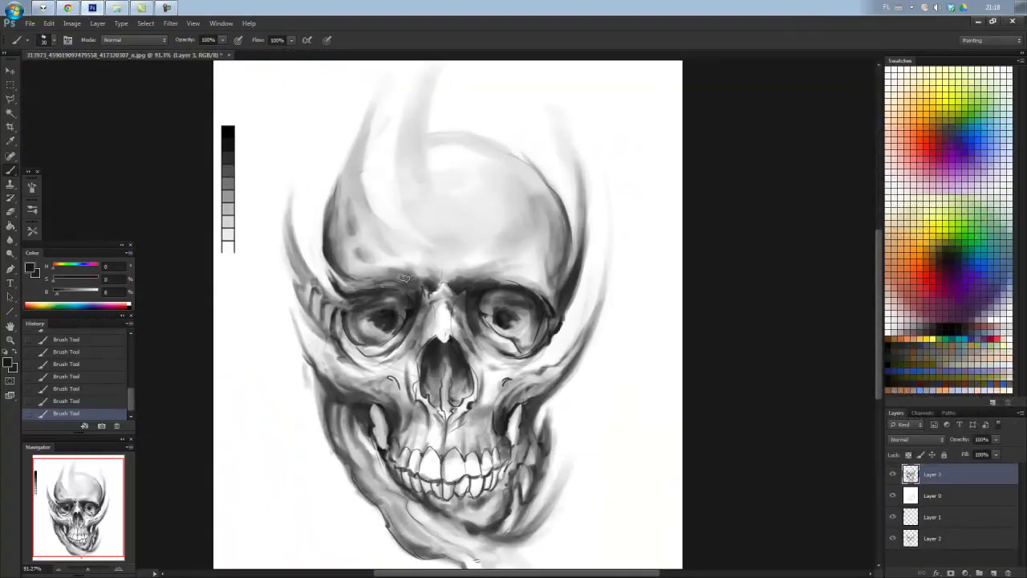
Paint dark grey strokes near the right eye socket and along the skull's left side.
alt+click(413, 274)
alt+click(435, 281)
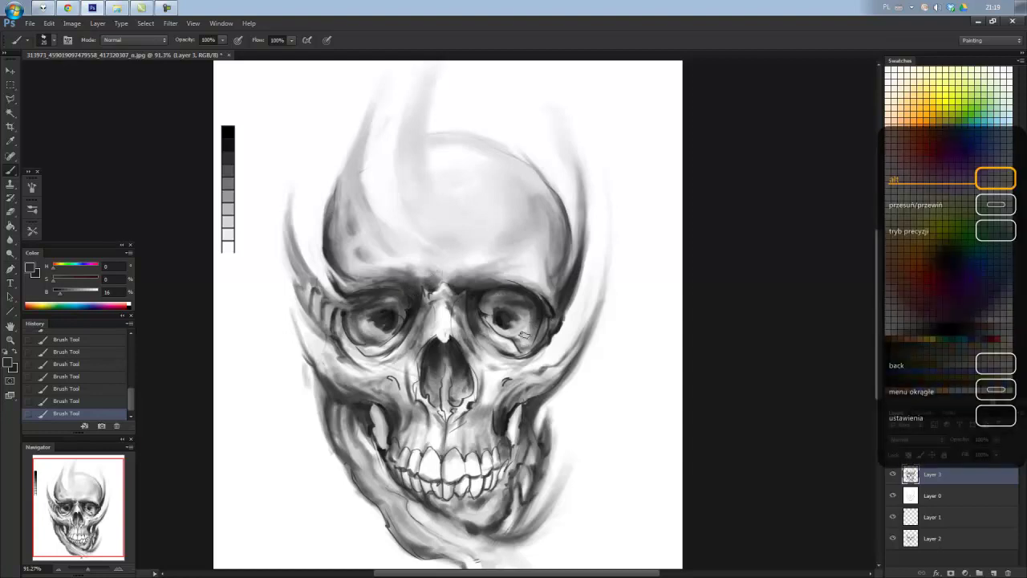
drag(486, 305, 505, 309)
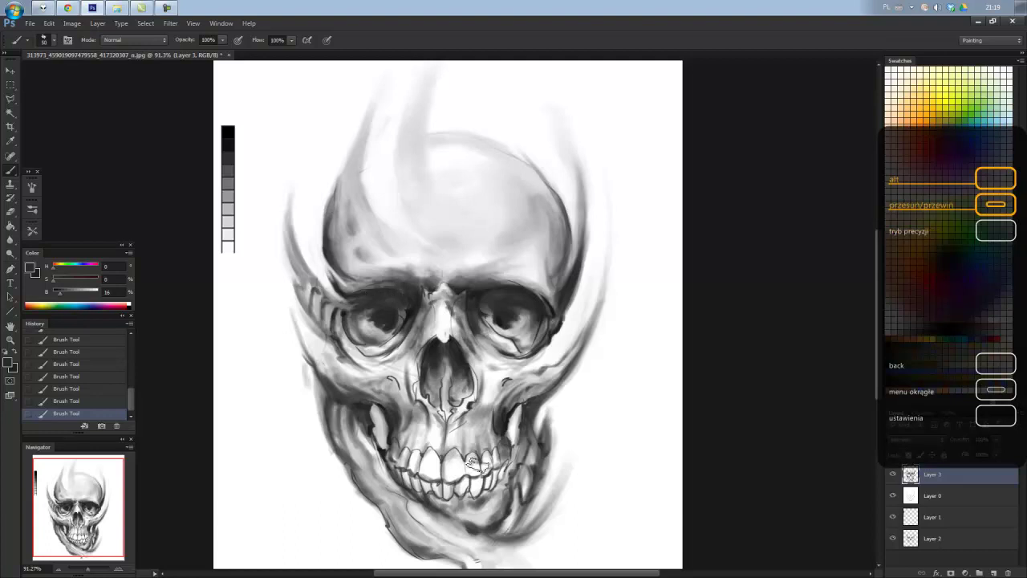
scroll(477, 464, down, 3)
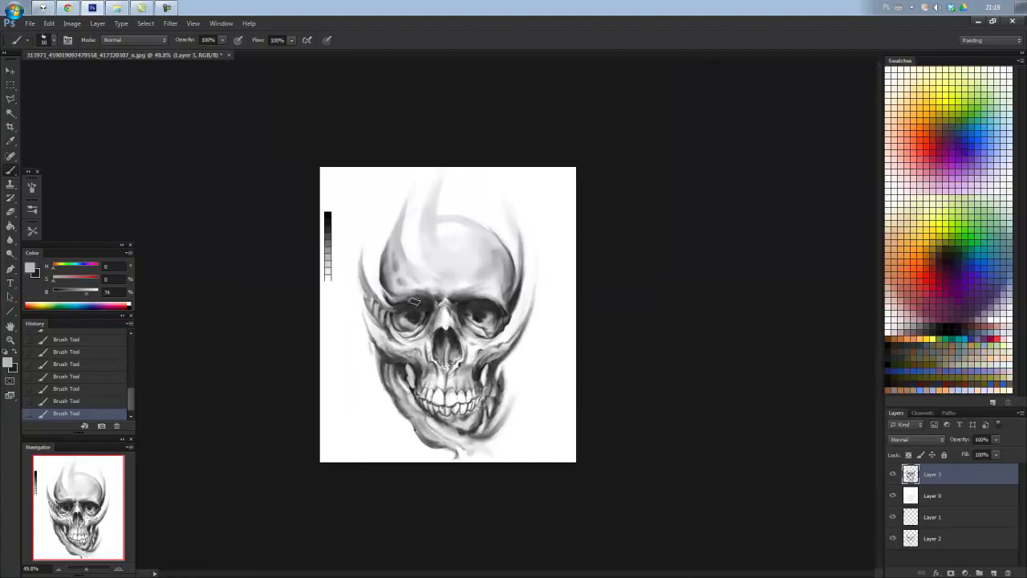
scroll(410, 322, up, 3)
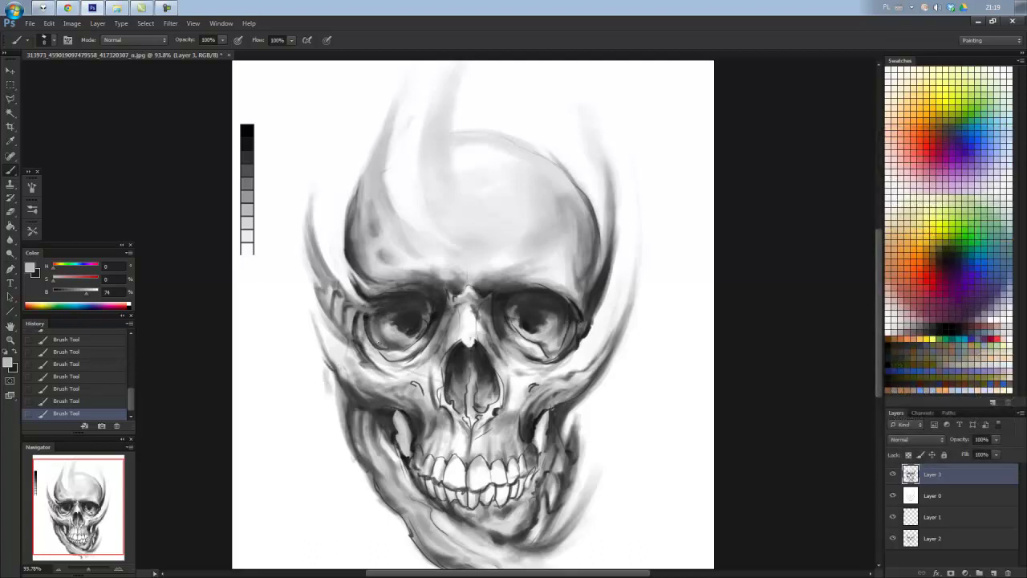
alt+click(366, 318)
alt+click(336, 283)
alt+click(368, 314)
mouse_move(345, 306)
mouse_down()
mouse_move(345, 326)
mouse_move(323, 307)
mouse_up()
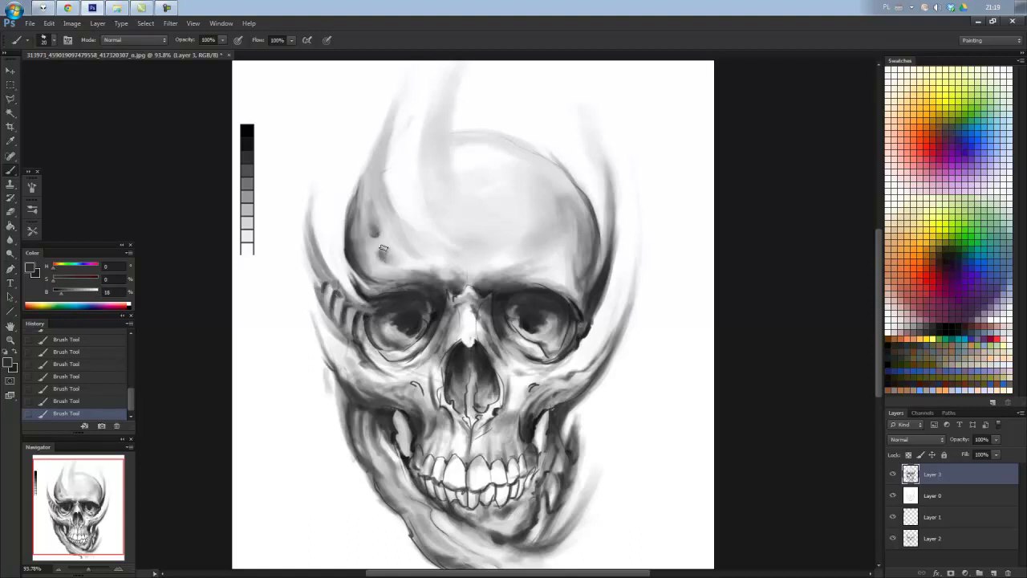
Deepen the left temple shading and darken, then soften, the upper-right cranium.
drag(376, 234, 373, 216)
drag(406, 246, 387, 223)
drag(549, 242, 563, 218)
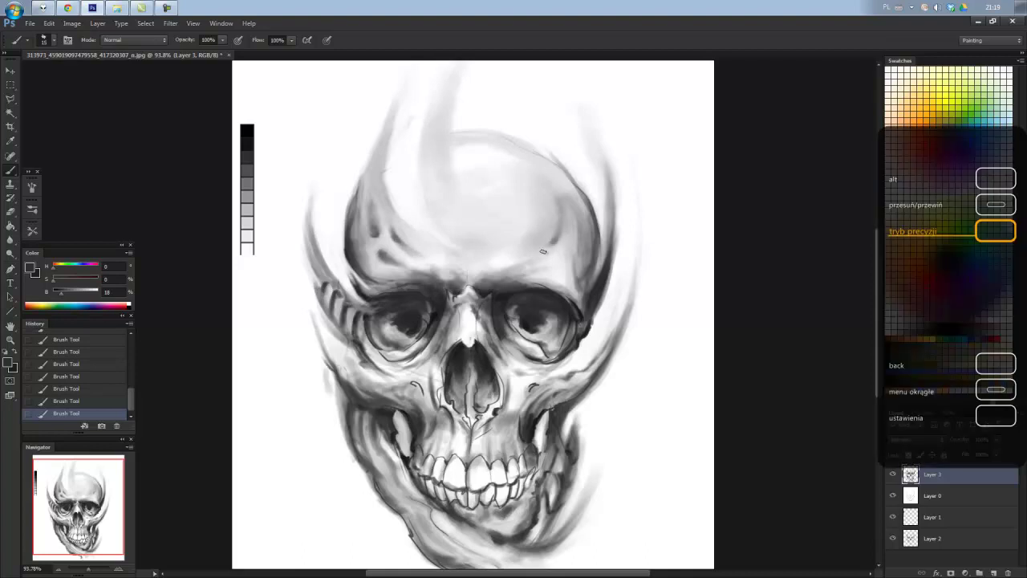
alt+click(553, 193)
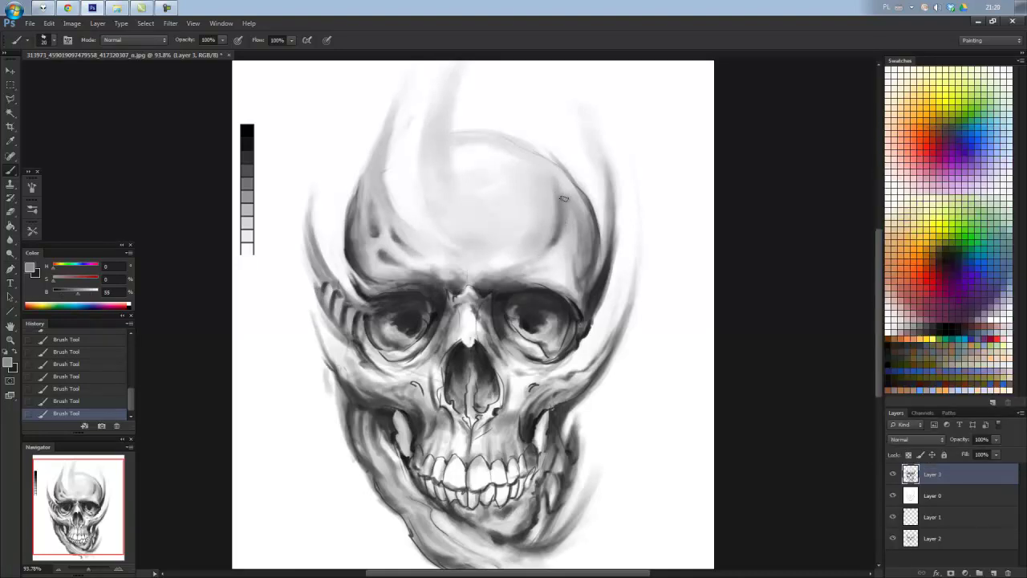
drag(564, 198, 553, 154)
Add faint grey shading over the upper cranium and upper-right forehead.
alt+click(501, 116)
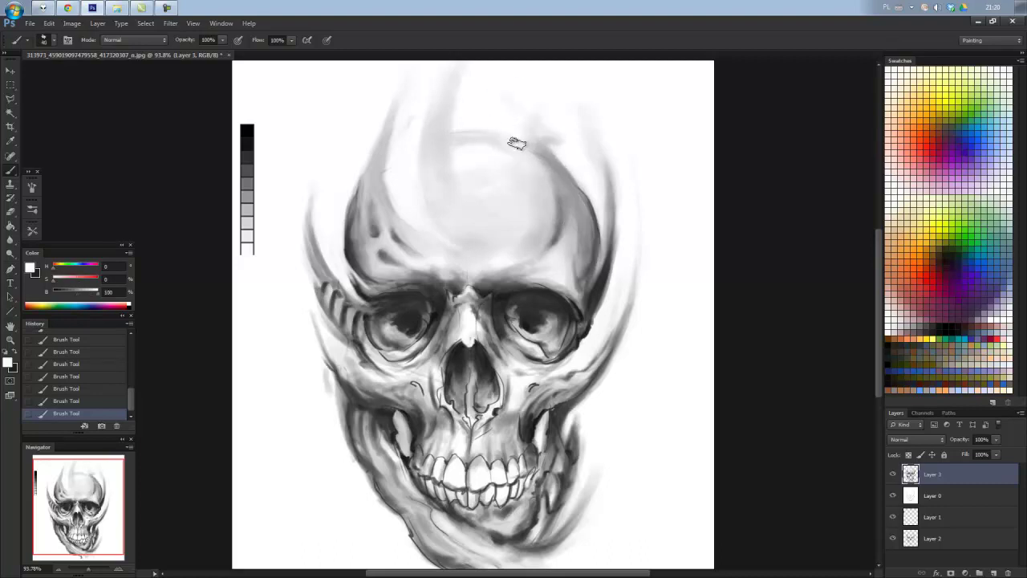
alt+click(563, 178)
mouse_move(466, 143)
mouse_down()
mouse_move(454, 96)
mouse_move(451, 198)
mouse_up()
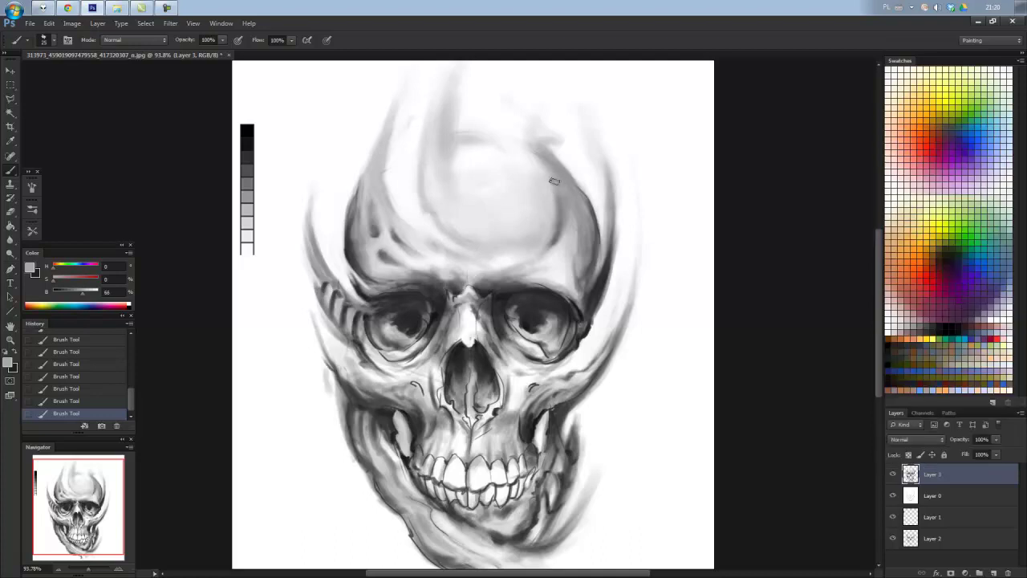
drag(545, 142, 557, 133)
drag(605, 172, 594, 131)
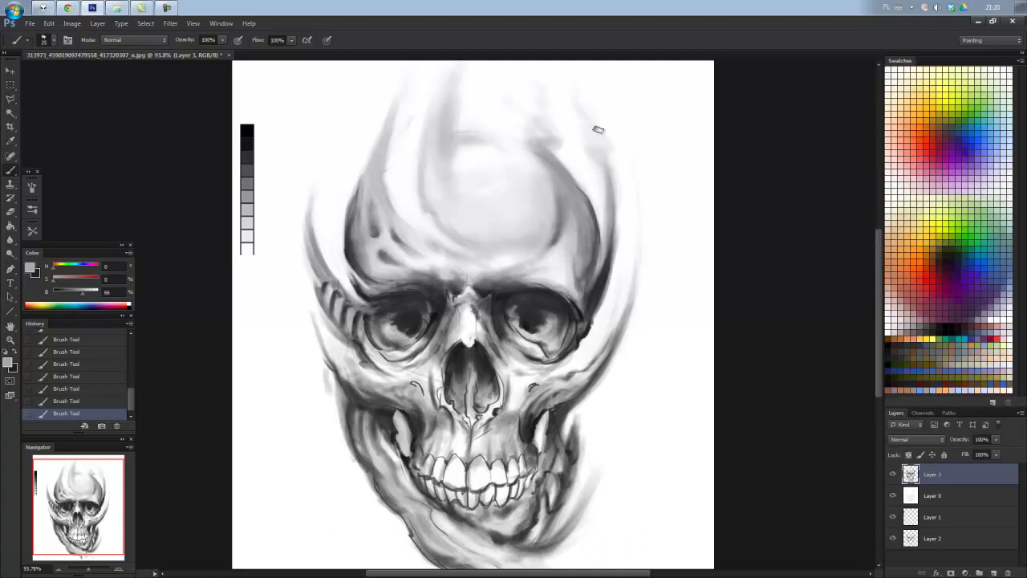
Refine the left wisp's edge with near-white highlights and darker grey contours.
alt+click(360, 243)
drag(347, 225, 381, 130)
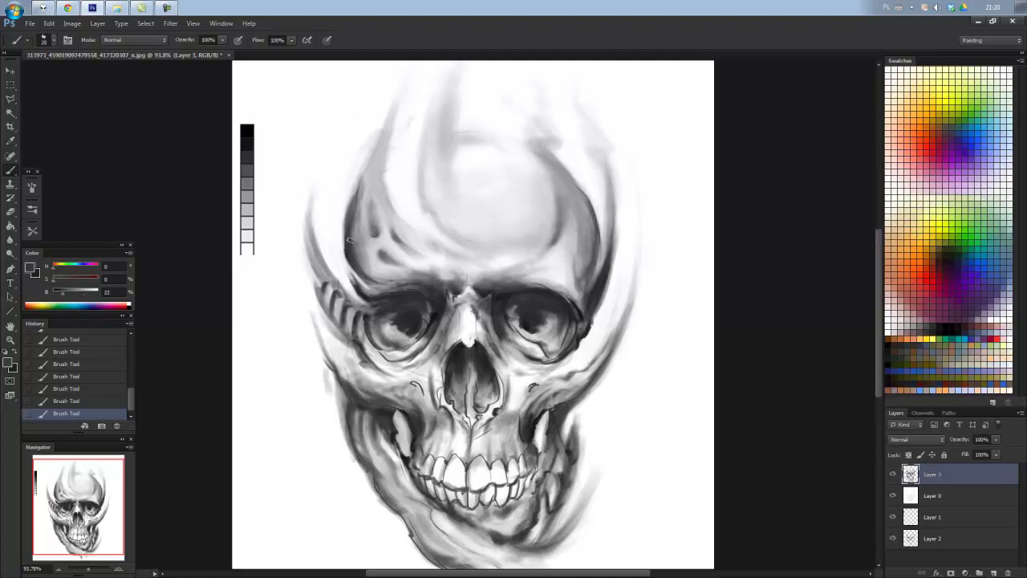
alt+click(395, 133)
alt+click(417, 85)
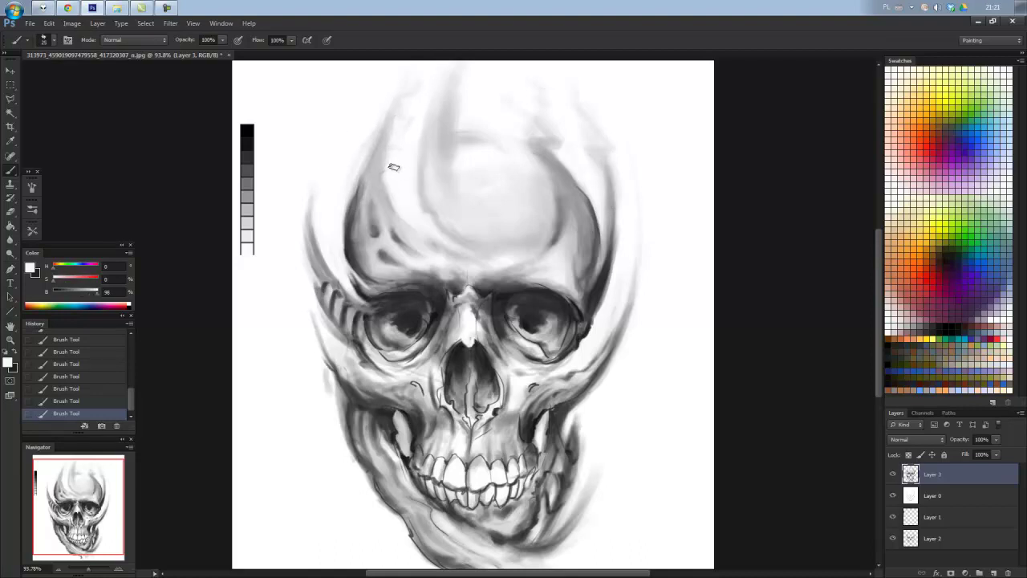
drag(395, 165, 404, 213)
alt+click(379, 212)
alt+click(358, 210)
drag(356, 218, 364, 170)
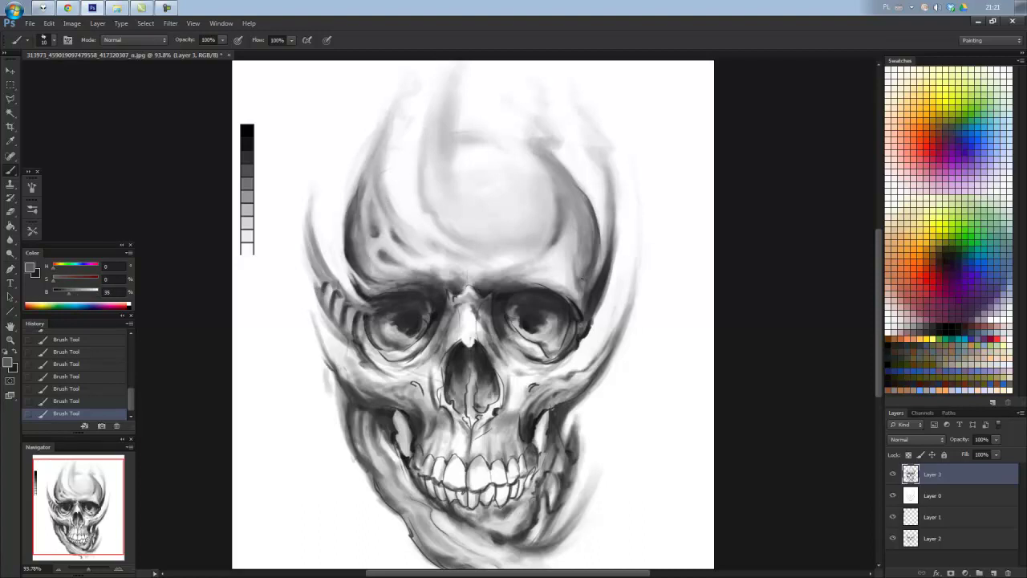
alt+click(565, 245)
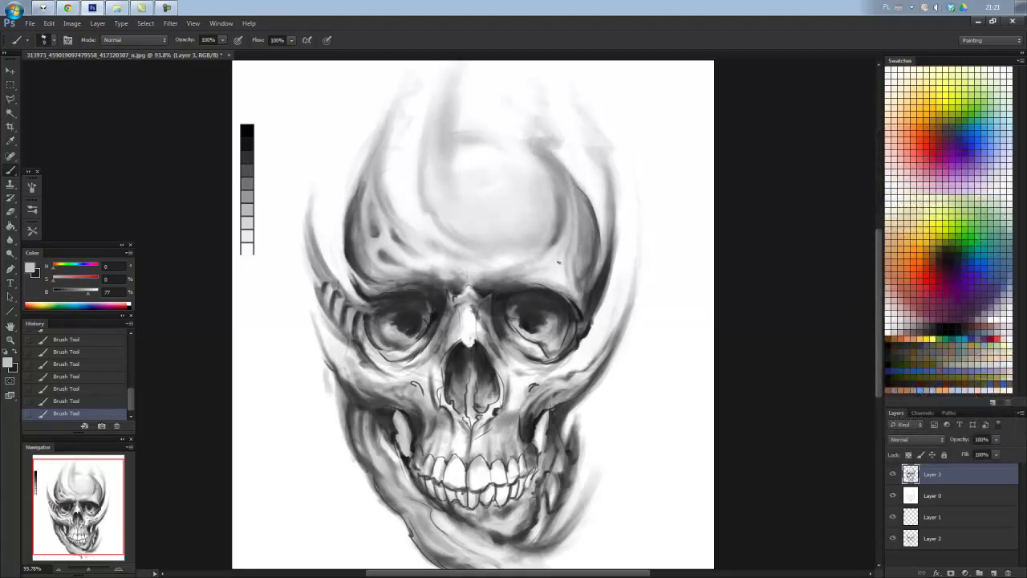
alt+click(564, 224)
scroll(570, 194, down, 5)
Sample greys from the skull and darken the shading near the left cheekbone.
scroll(562, 101, up, 8)
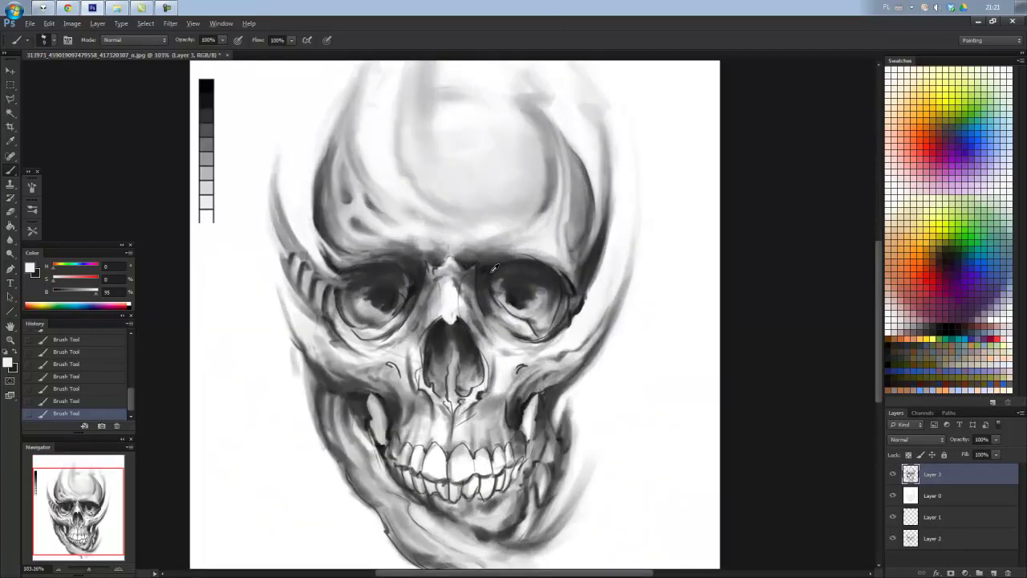
alt+click(494, 292)
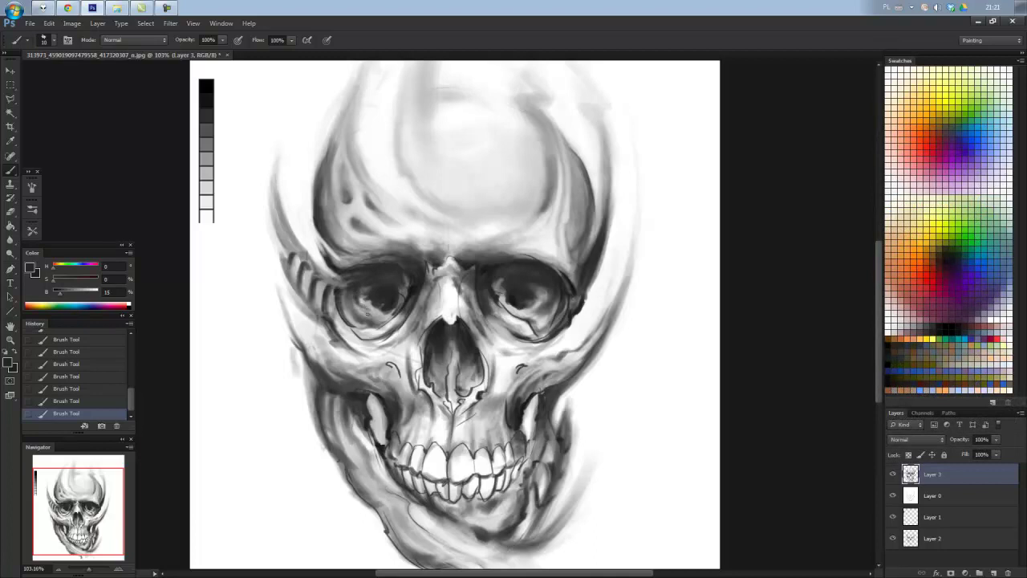
alt+click(504, 305)
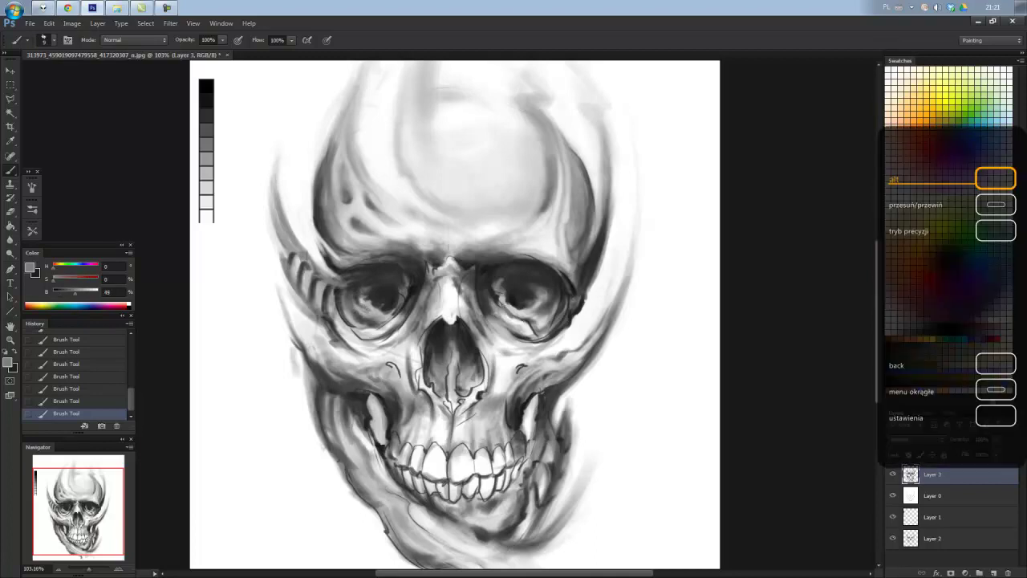
alt+click(523, 339)
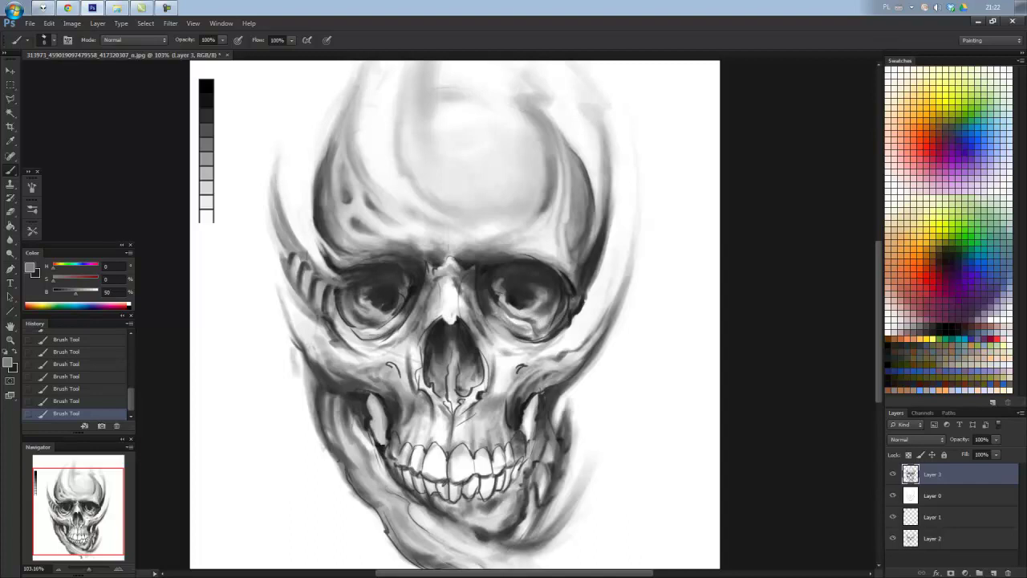
alt+click(394, 342)
alt+click(479, 344)
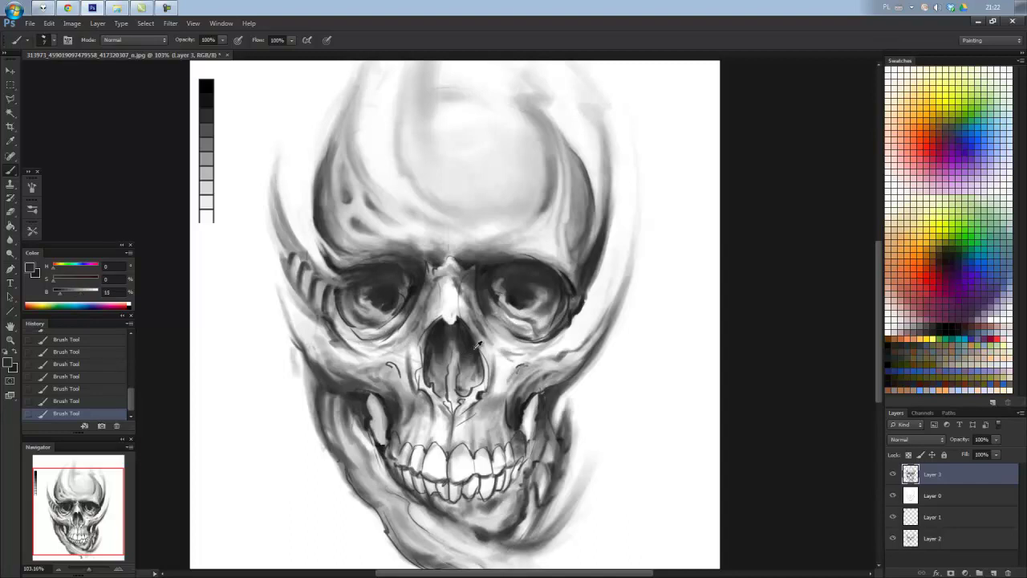
drag(391, 366, 401, 385)
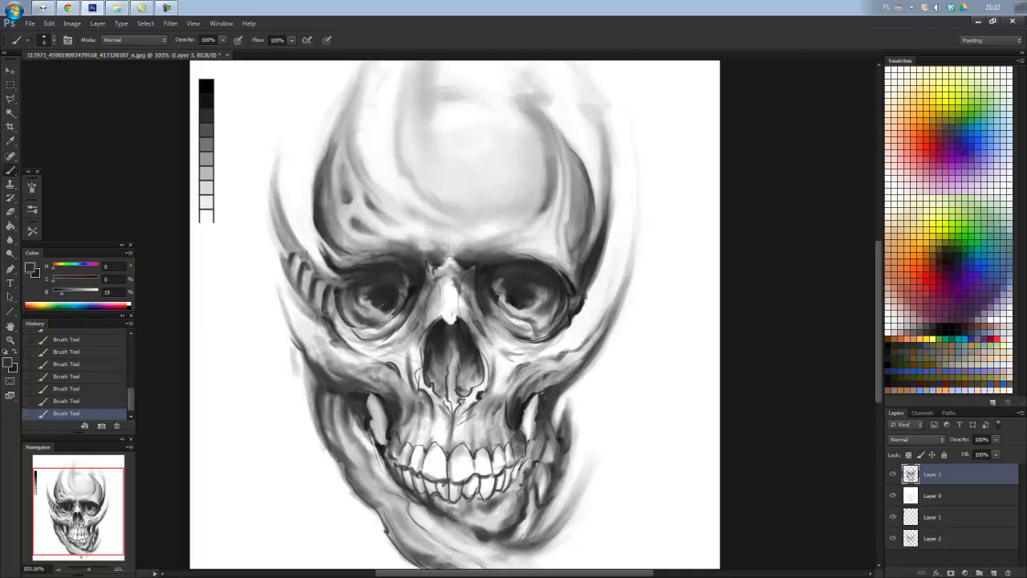
Darken the gaps between the lower teeth with dark grey strokes.
mouse_move(477, 453)
mouse_down()
mouse_move(478, 474)
mouse_move(493, 474)
mouse_up()
alt+click(457, 451)
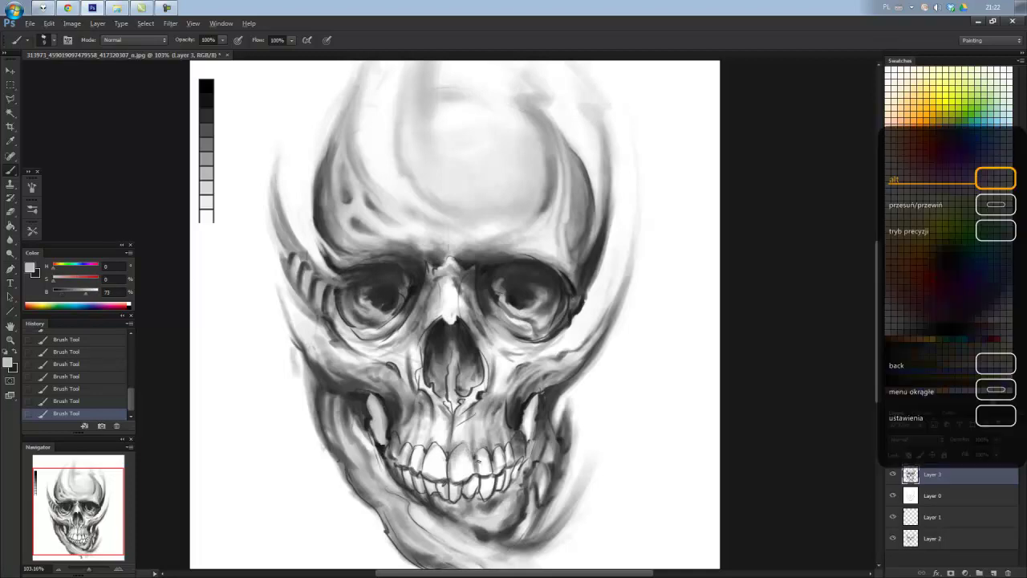
alt+click(476, 456)
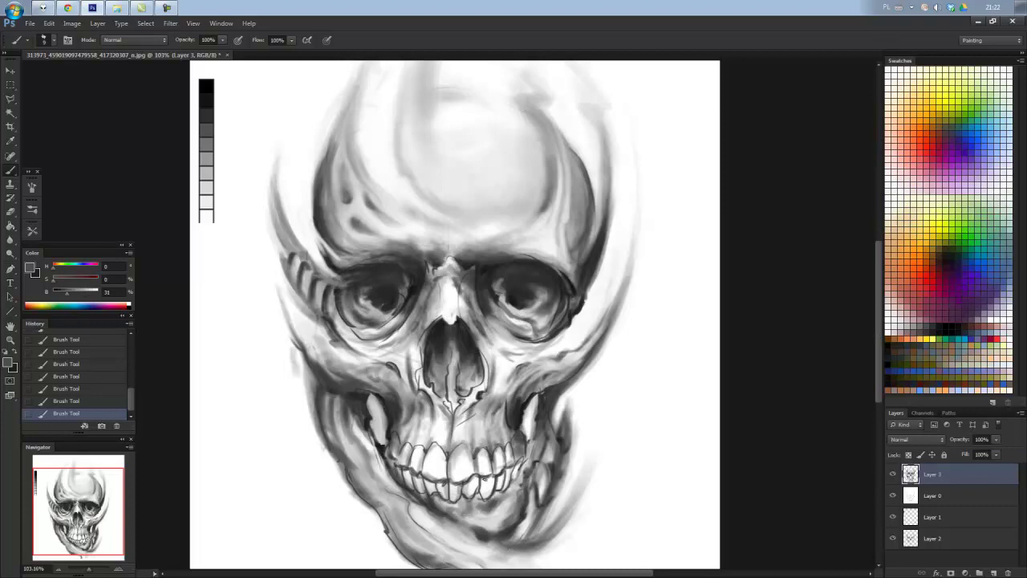
mouse_move(472, 484)
mouse_down()
mouse_move(437, 484)
mouse_move(445, 496)
mouse_up()
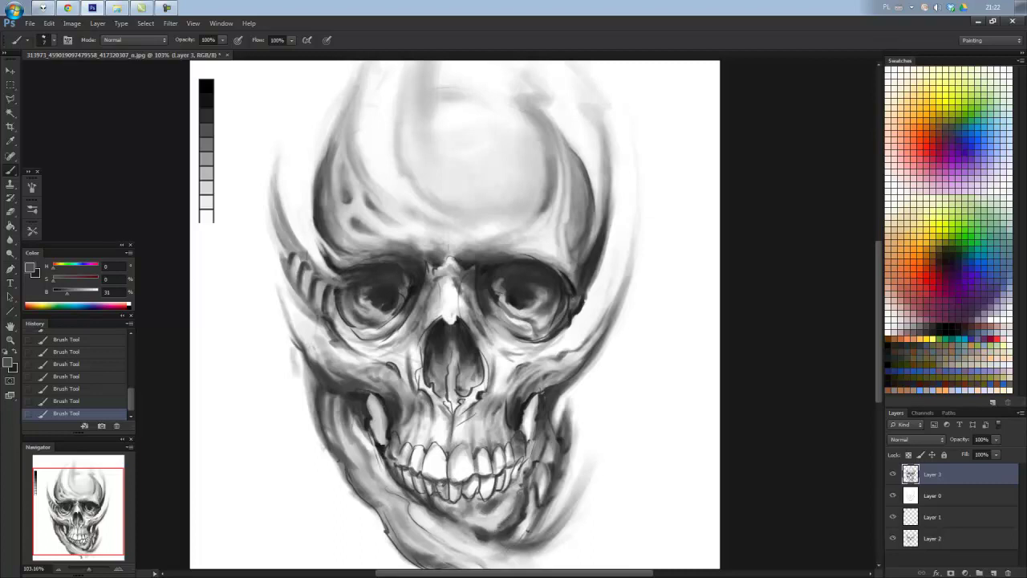
Shade along the right jaw edge and cheek, then lighten the edge with white.
drag(554, 529, 573, 482)
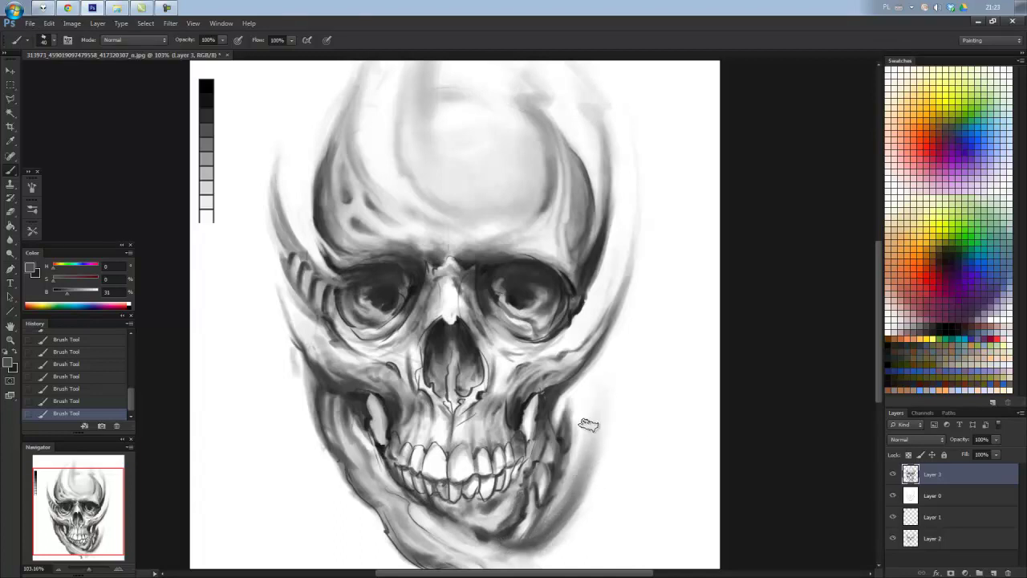
drag(589, 458, 590, 411)
mouse_move(600, 470)
mouse_down()
mouse_move(621, 351)
mouse_move(587, 424)
mouse_move(609, 401)
mouse_up()
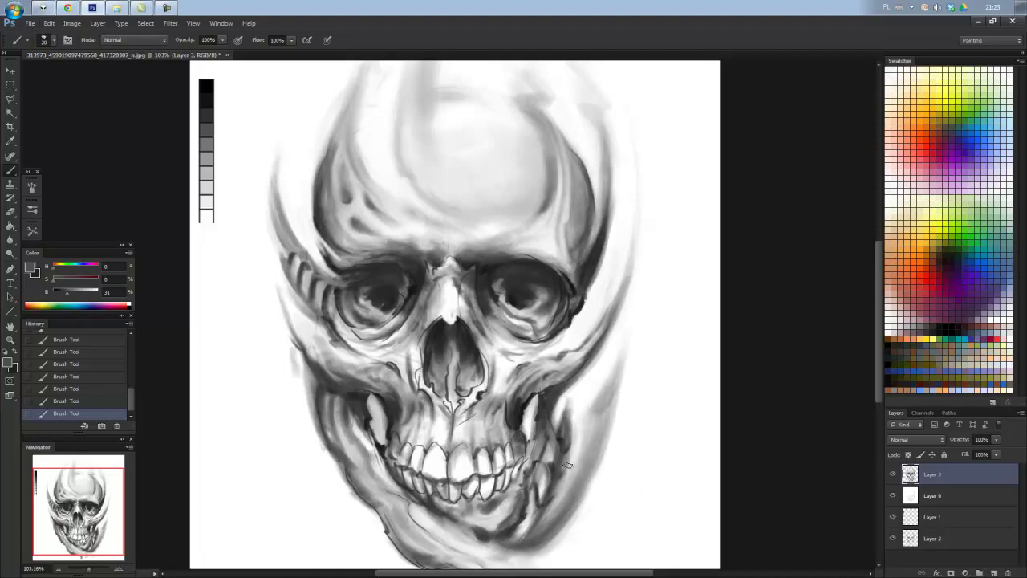
drag(611, 458, 647, 354)
key(x)
mouse_move(643, 293)
mouse_down()
mouse_move(606, 425)
mouse_move(542, 443)
mouse_up()
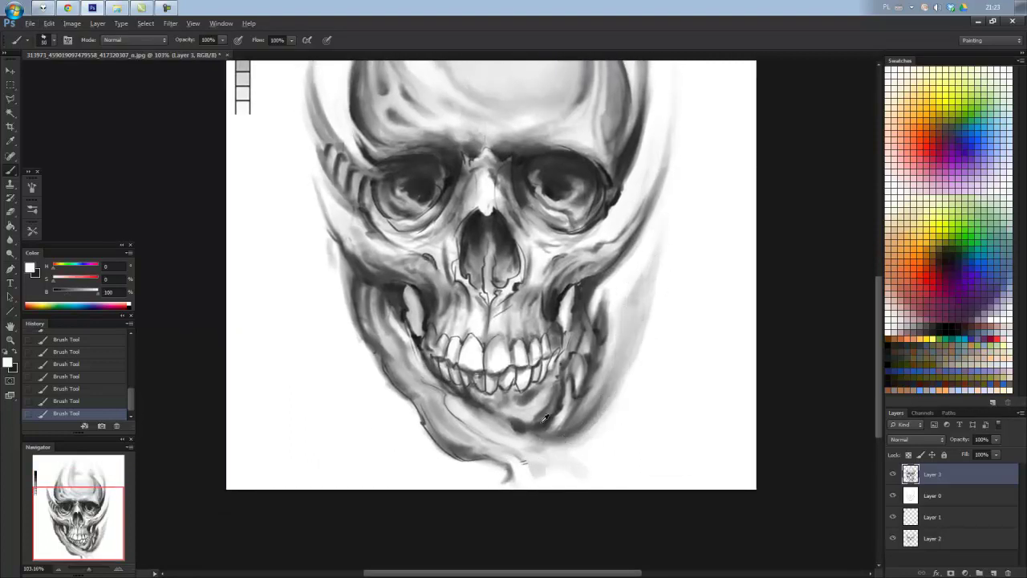
key(x)
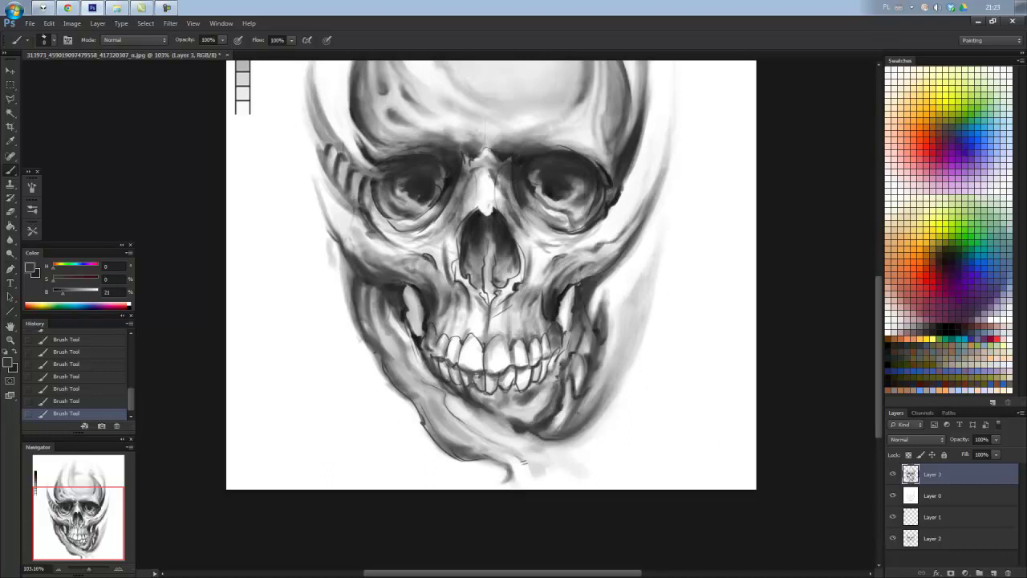
Darken the lower and right jaw edges and add a light stroke near the left jaw.
alt+click(589, 374)
mouse_move(598, 382)
mouse_down()
mouse_move(570, 395)
mouse_move(564, 422)
mouse_up()
alt+click(600, 305)
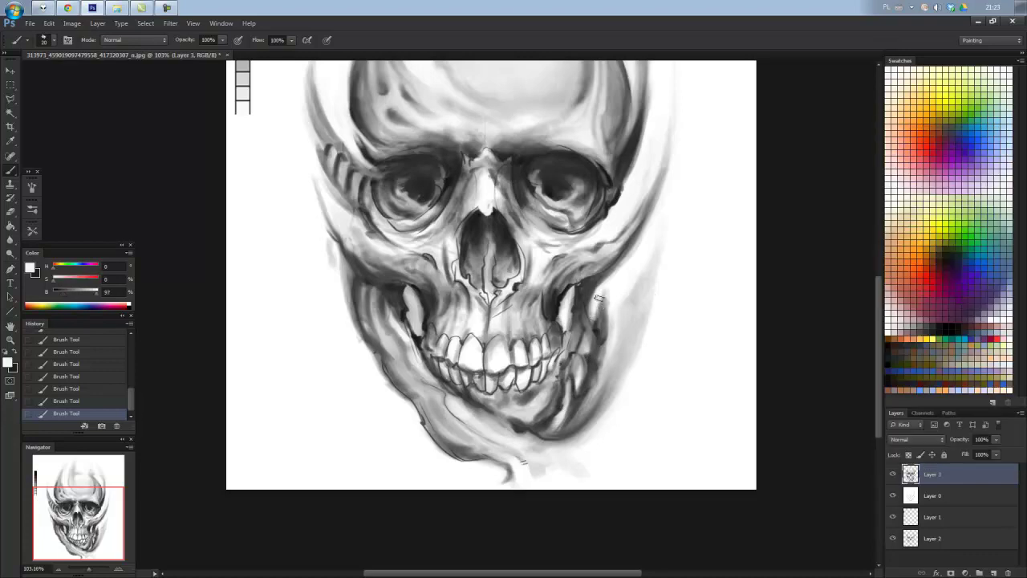
mouse_move(602, 294)
mouse_down()
mouse_move(602, 335)
mouse_move(607, 315)
mouse_up()
alt+click(259, 222)
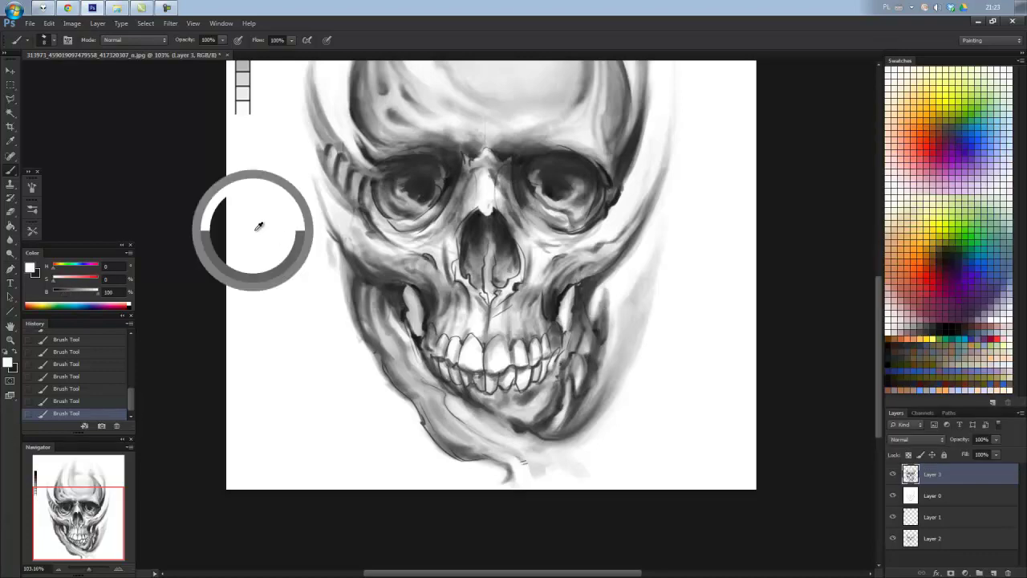
mouse_move(406, 291)
mouse_down()
mouse_move(418, 331)
mouse_move(411, 295)
mouse_up()
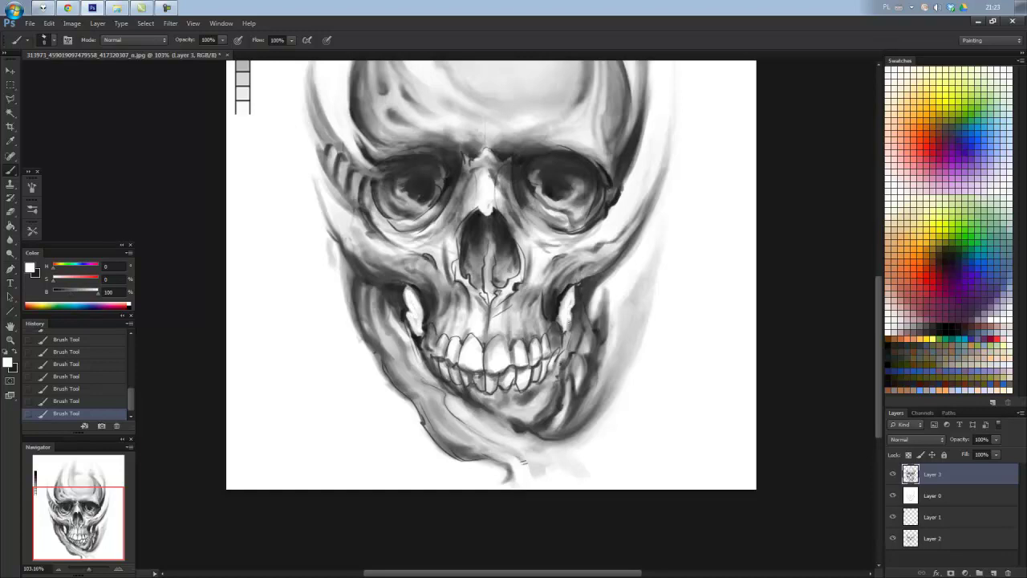
Extend the canvas downward below the skull and fill the new bottom strip white.
scroll(460, 263, down, 3)
scroll(461, 264, down, 3)
scroll(461, 263, up, 1)
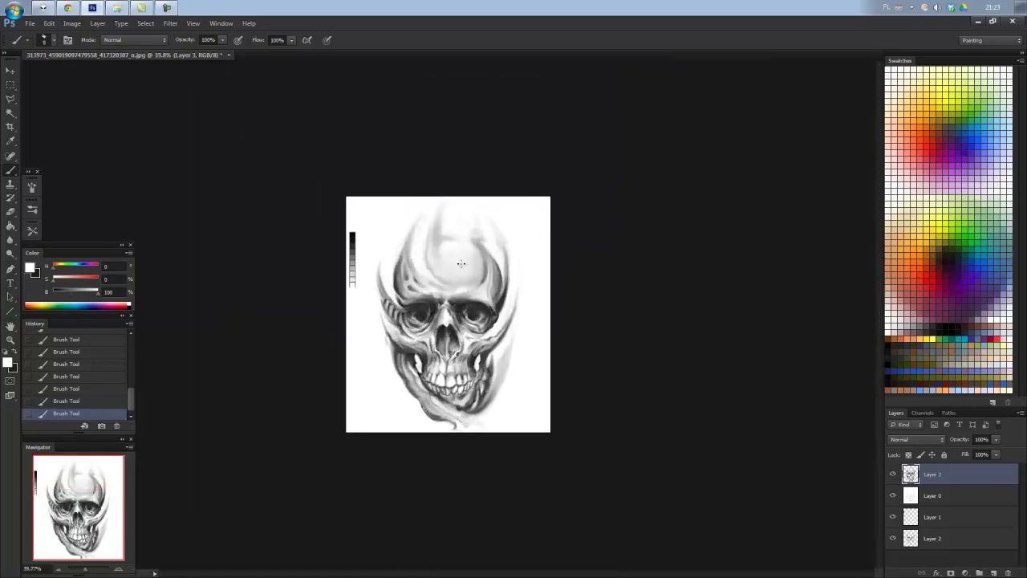
scroll(590, 367, up, 1)
key(c)
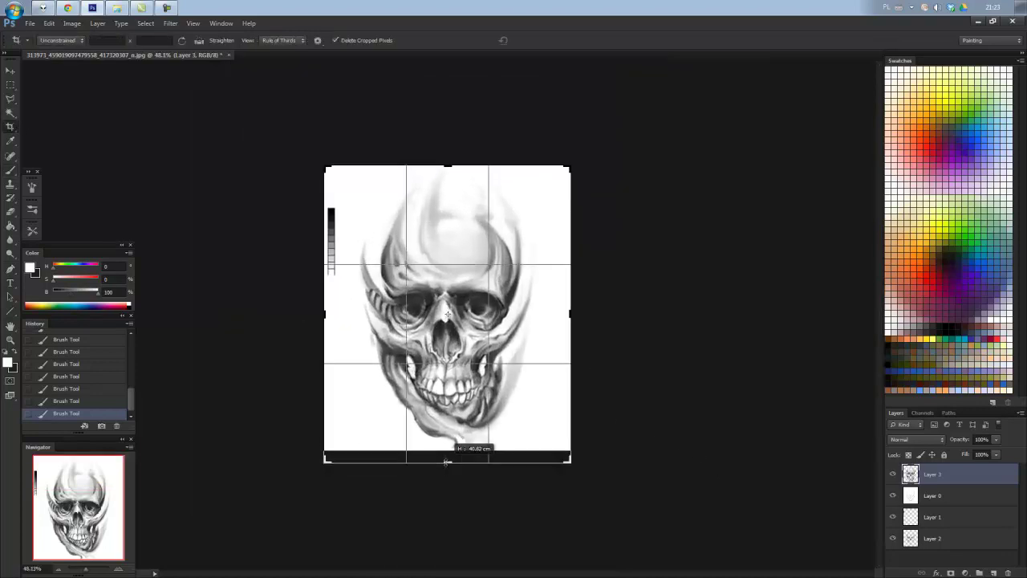
drag(418, 452, 418, 482)
key(Return)
key(g)
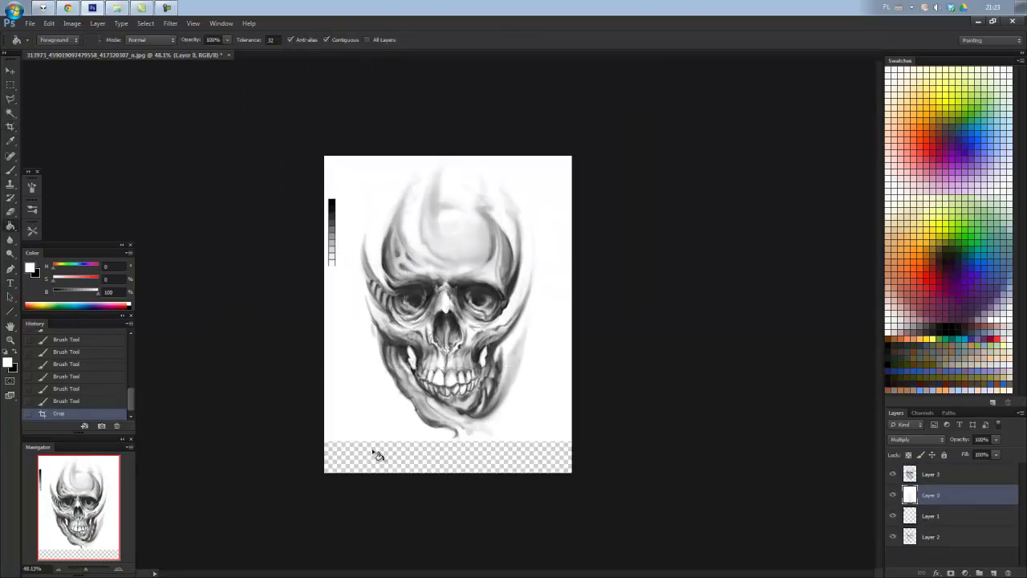
click(379, 462)
Pick a brush preset, paint a test stroke, and add a new empty layer above Layer 3.
key(b)
scroll(439, 347, up, 3)
right_click(454, 214)
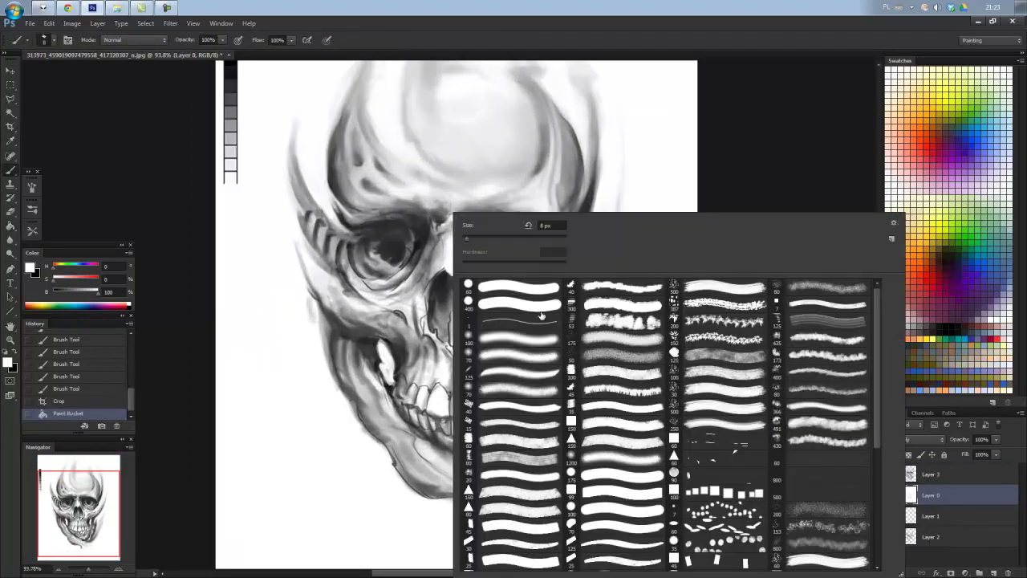
scroll(468, 452, down, 1)
click(243, 70)
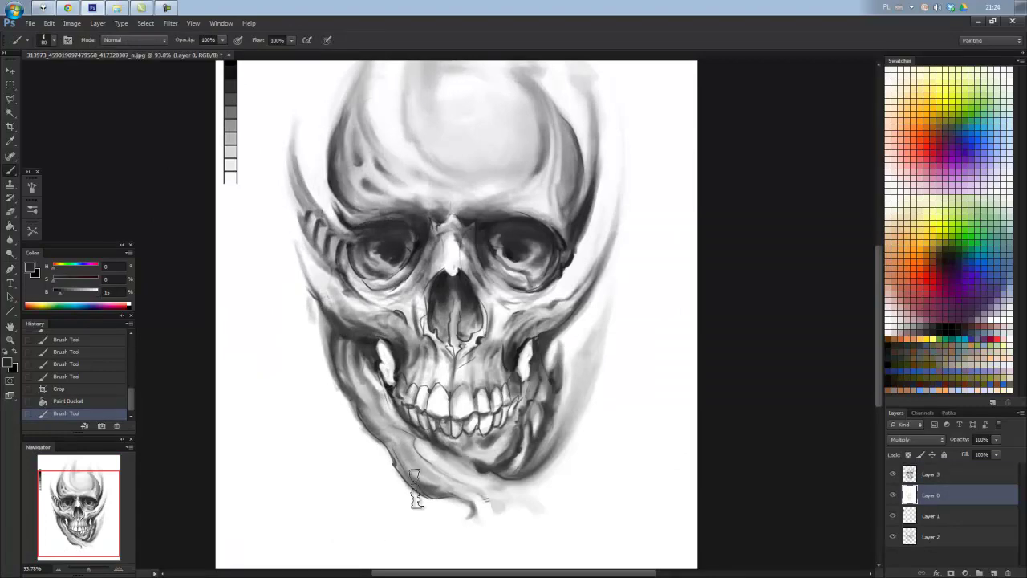
drag(416, 491, 419, 501)
click(931, 474)
click(991, 571)
Try and undo test strokes on Layer 4 while switching to a different textured brush preset.
drag(281, 449, 329, 482)
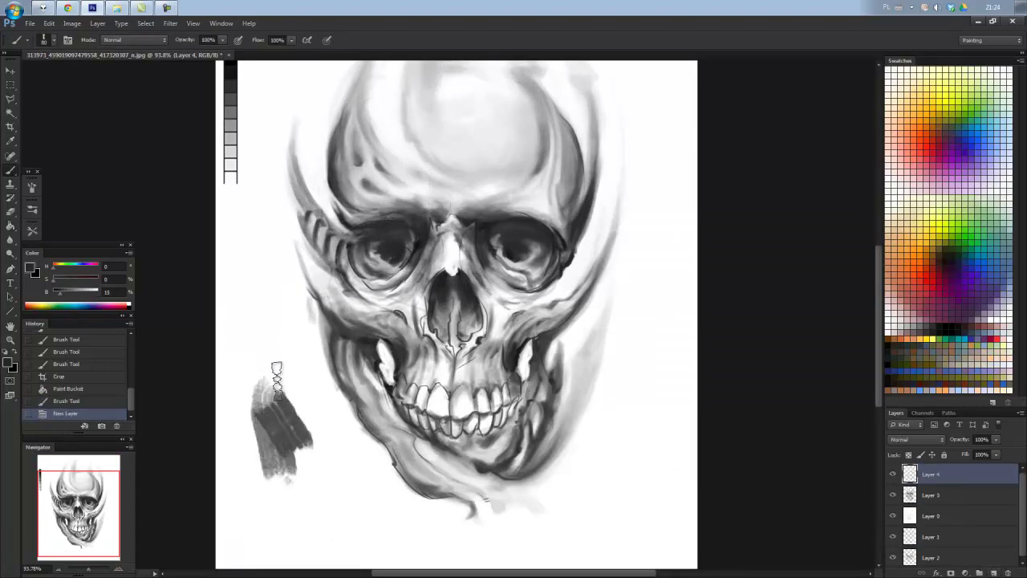
key(ctrl+z)
right_click(338, 314)
click(349, 491)
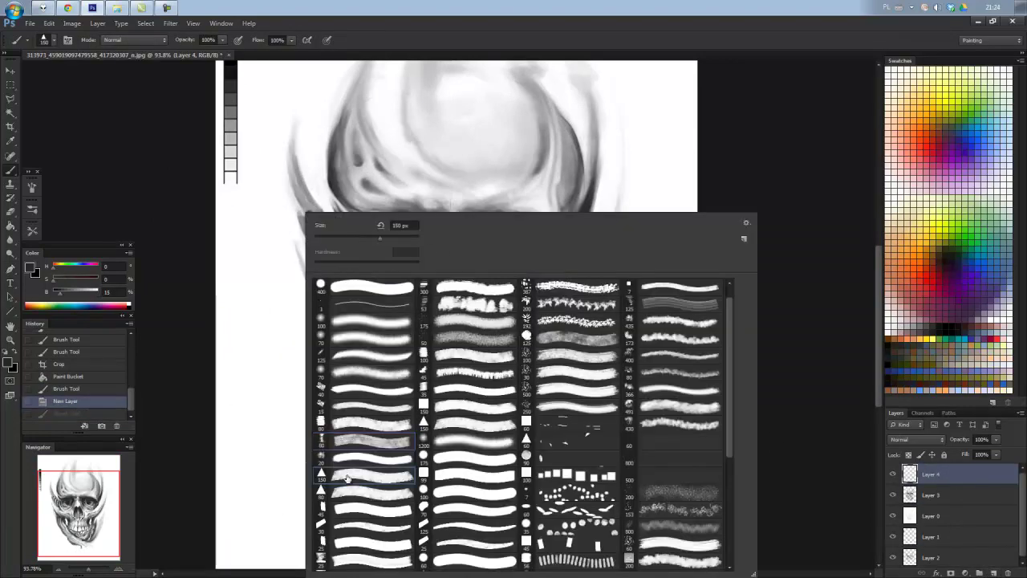
drag(240, 337, 249, 507)
key(ctrl+z)
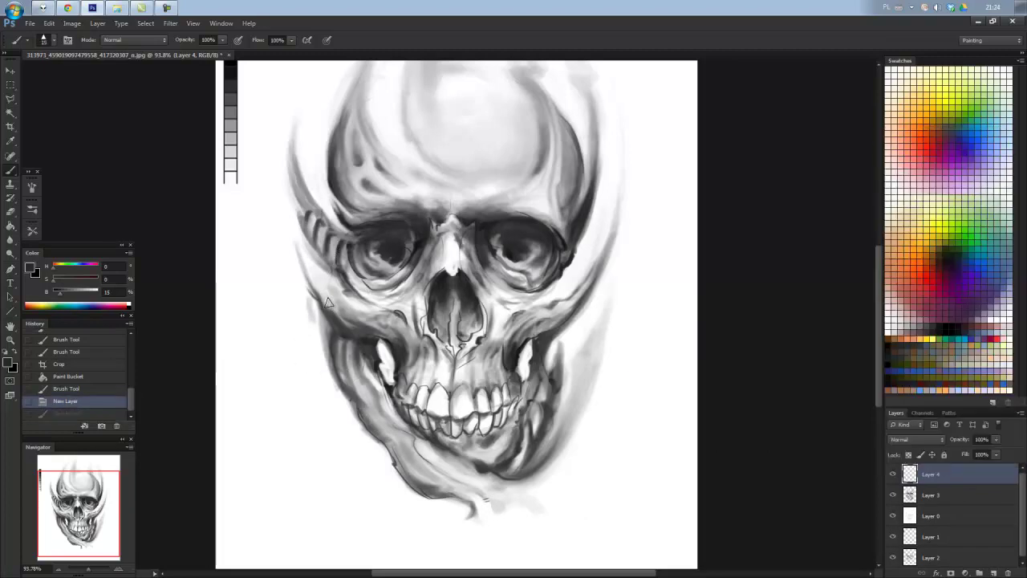
Paint darker strokes around both eye sockets, deepening the lower rim of the left socket.
scroll(317, 309, up, 2)
drag(473, 232, 482, 244)
drag(479, 212, 491, 228)
drag(476, 220, 486, 226)
drag(606, 236, 612, 237)
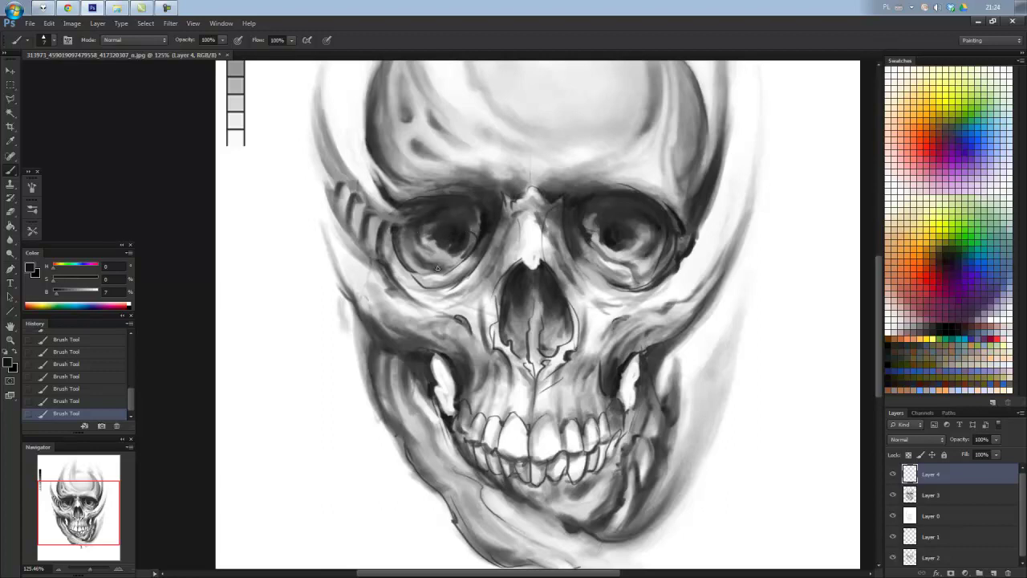
mouse_move(438, 268)
mouse_down()
mouse_move(421, 241)
mouse_move(446, 257)
mouse_up()
mouse_move(639, 262)
mouse_down()
mouse_move(619, 244)
mouse_move(639, 233)
mouse_move(595, 250)
mouse_up()
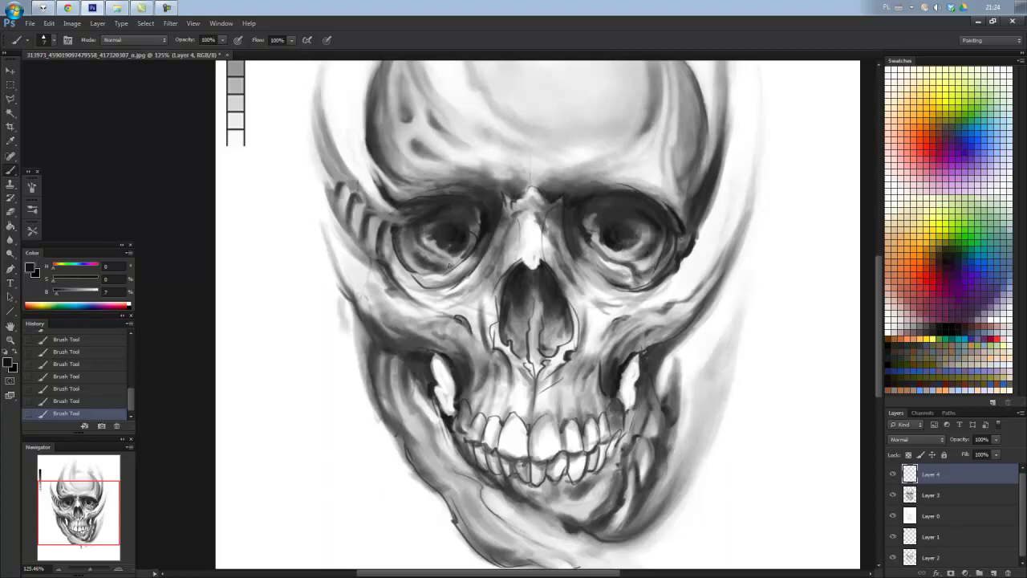
drag(436, 272, 437, 283)
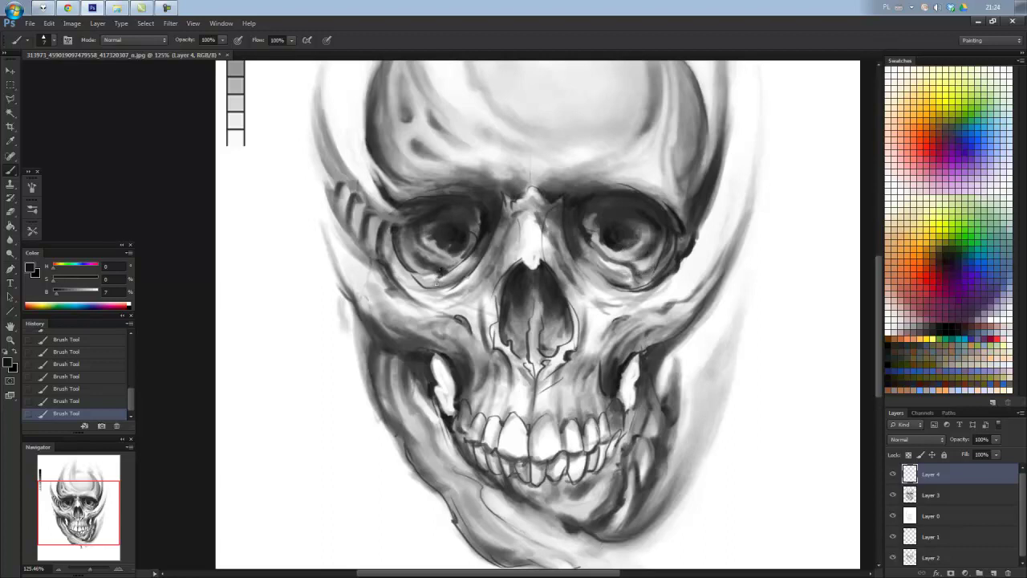
Sample a light grey near the right socket and paint a highlight inside the left eye socket.
alt+click(648, 275)
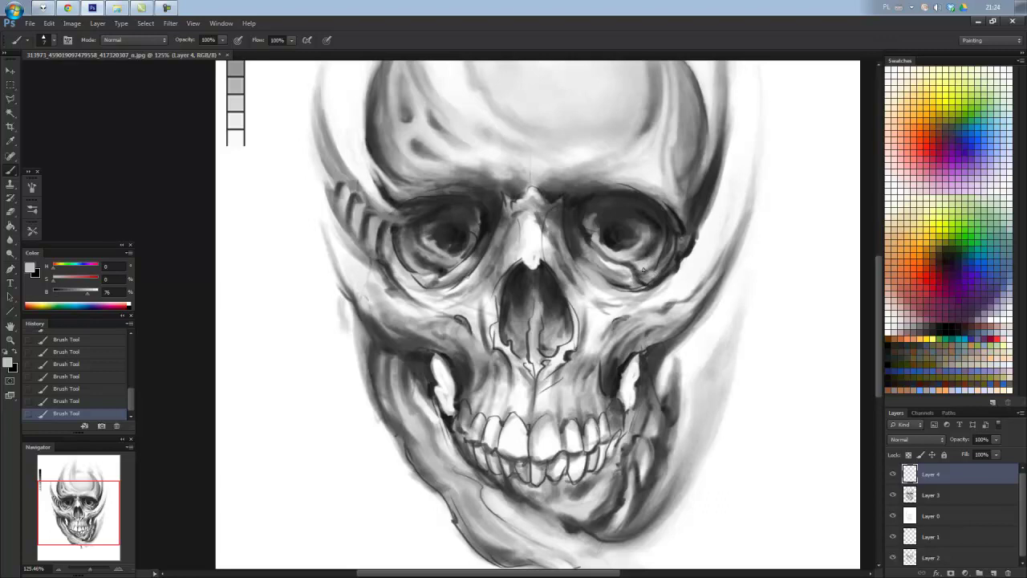
key(alt)
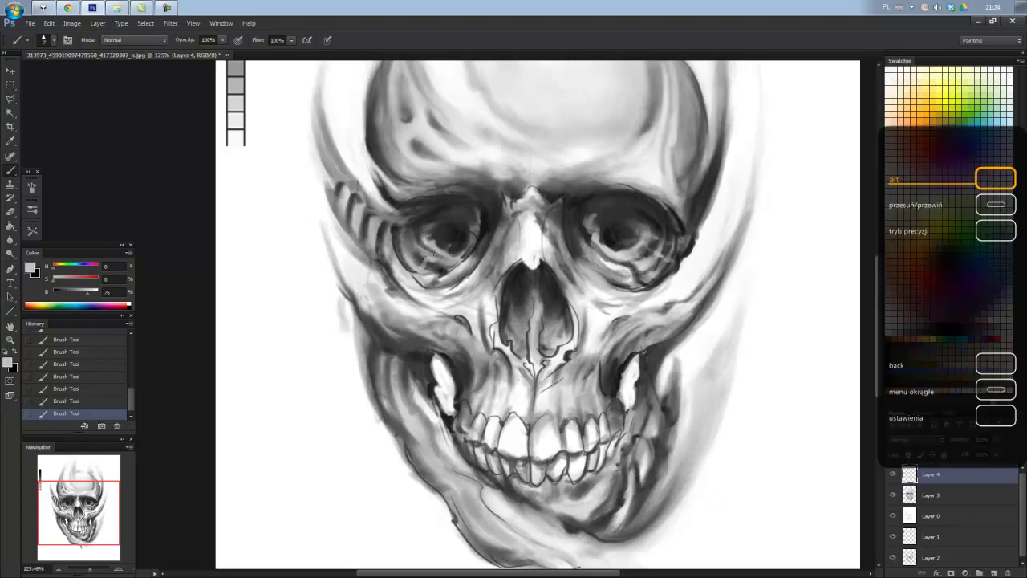
drag(405, 255, 425, 243)
Reopen the brush presets and sample a near-black tone from the canvas.
right_click(435, 210)
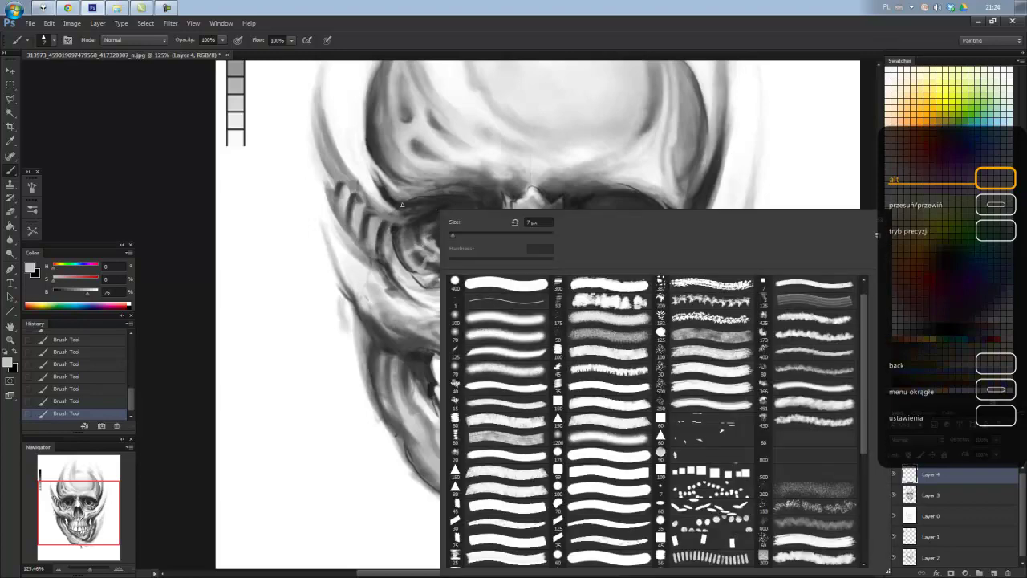
scroll(302, 218, down, 3)
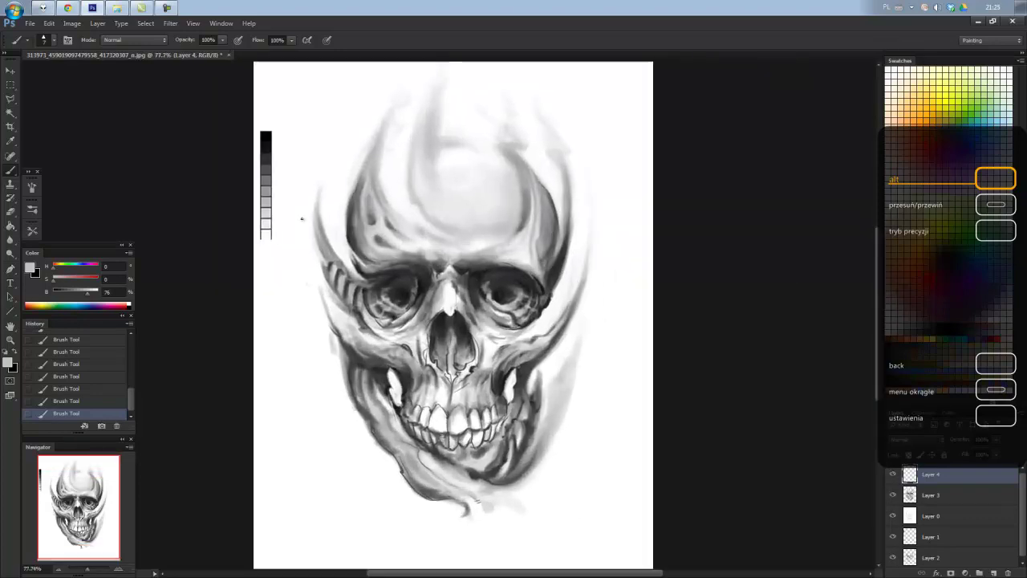
scroll(466, 353, up, 5)
alt+click(524, 300)
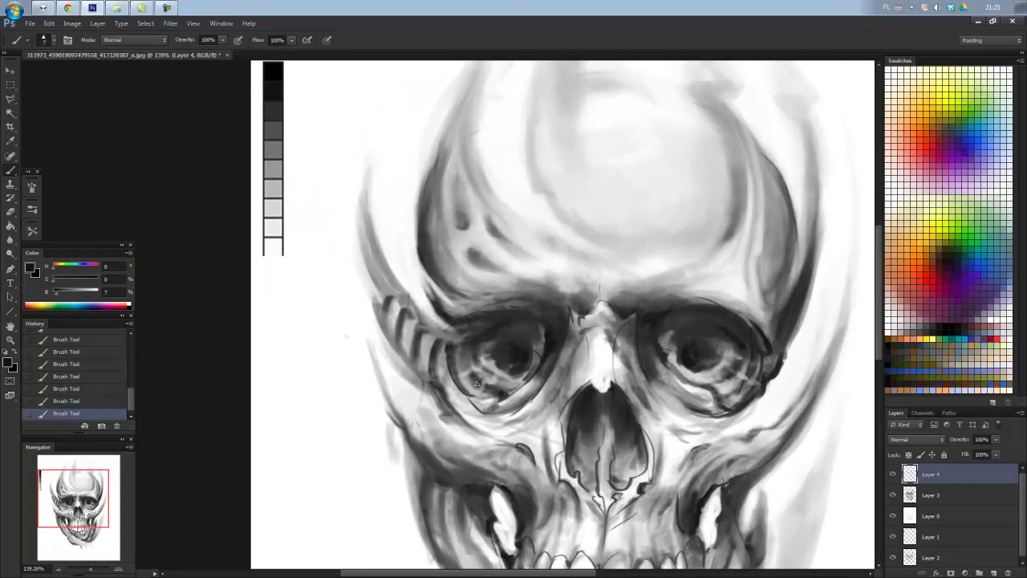
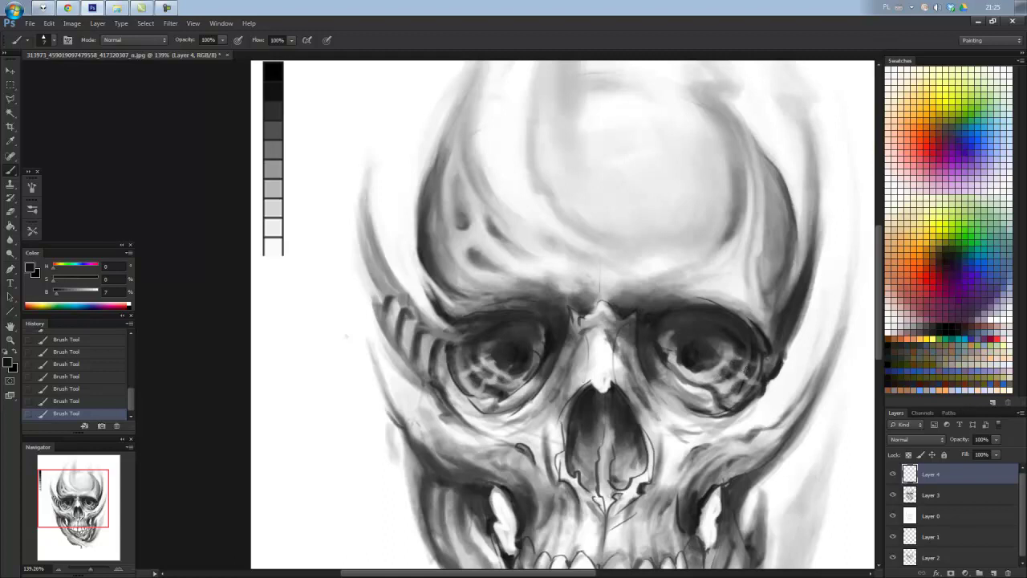
Darken the inside of the right eye socket and the patch below the left socket with near-black.
alt+click(729, 369)
alt+click(724, 327)
drag(690, 341, 679, 360)
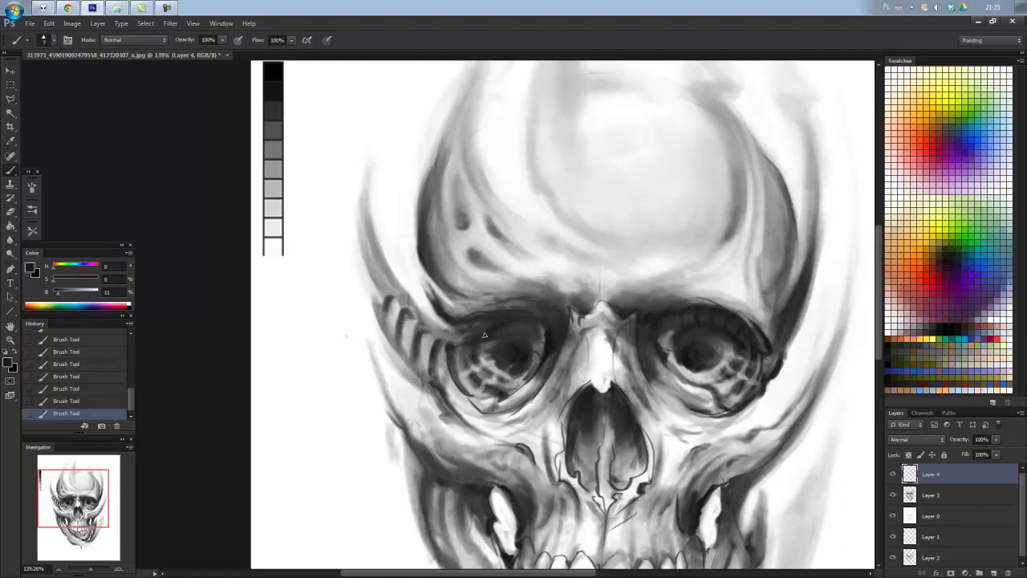
mouse_move(506, 322)
mouse_down()
mouse_move(479, 333)
mouse_move(514, 309)
mouse_move(544, 352)
mouse_up()
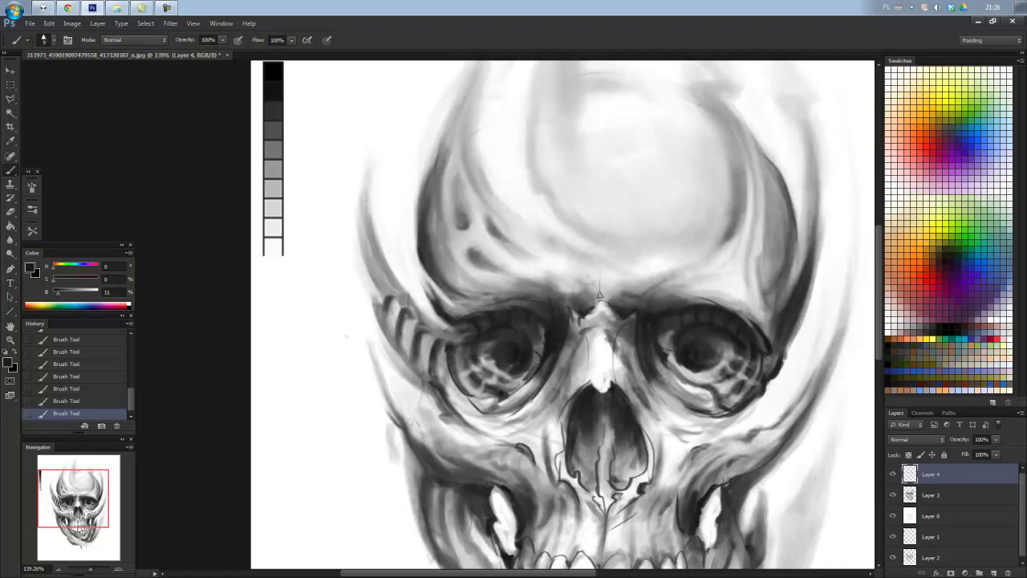
Enlarge the brush and paint soft light grey strokes across the forehead.
alt+click(585, 267)
alt+click(611, 282)
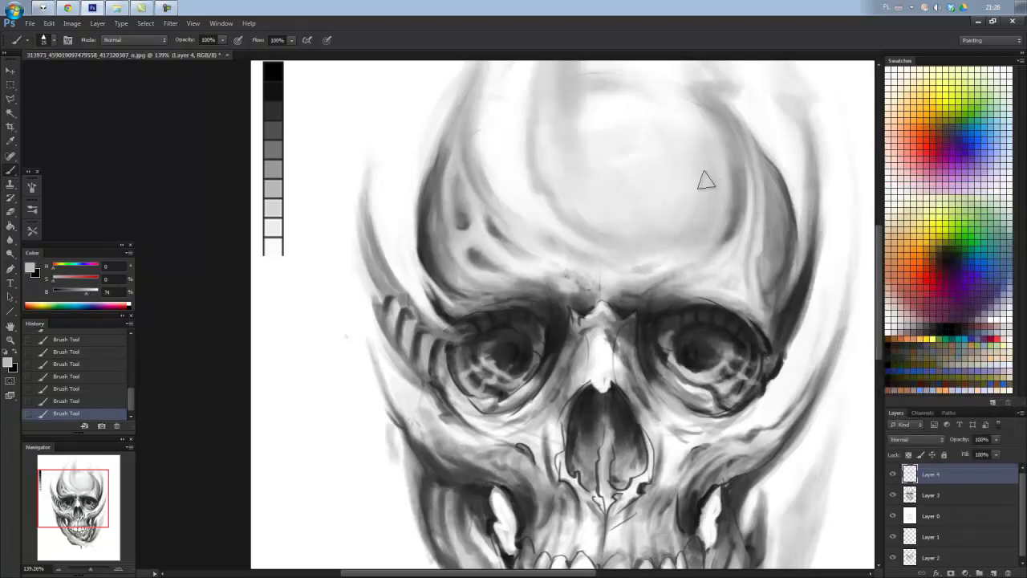
key(bracketright)
key(bracketright)
key(bracketright)
alt+click(666, 129)
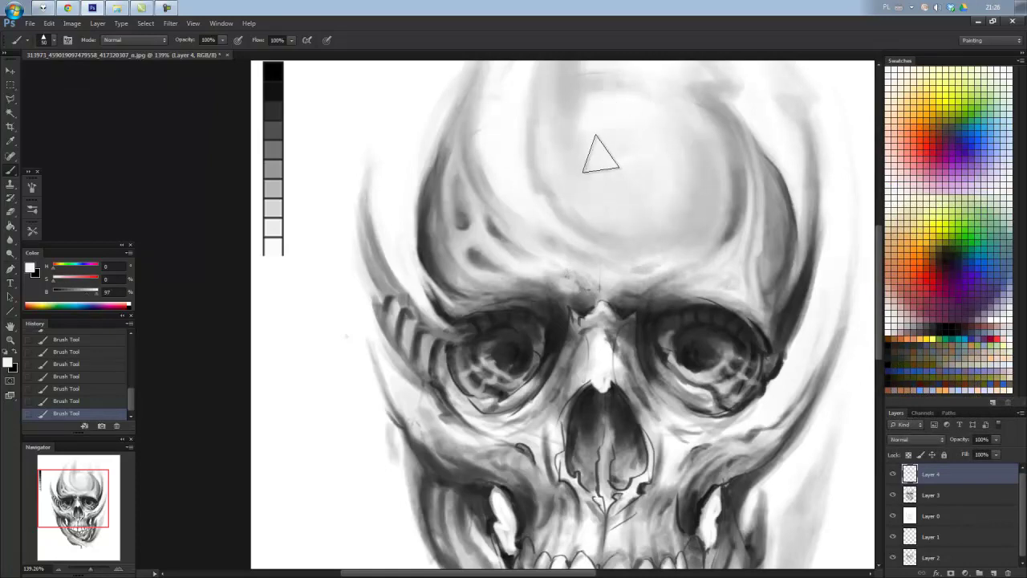
alt+click(562, 133)
drag(577, 140, 674, 210)
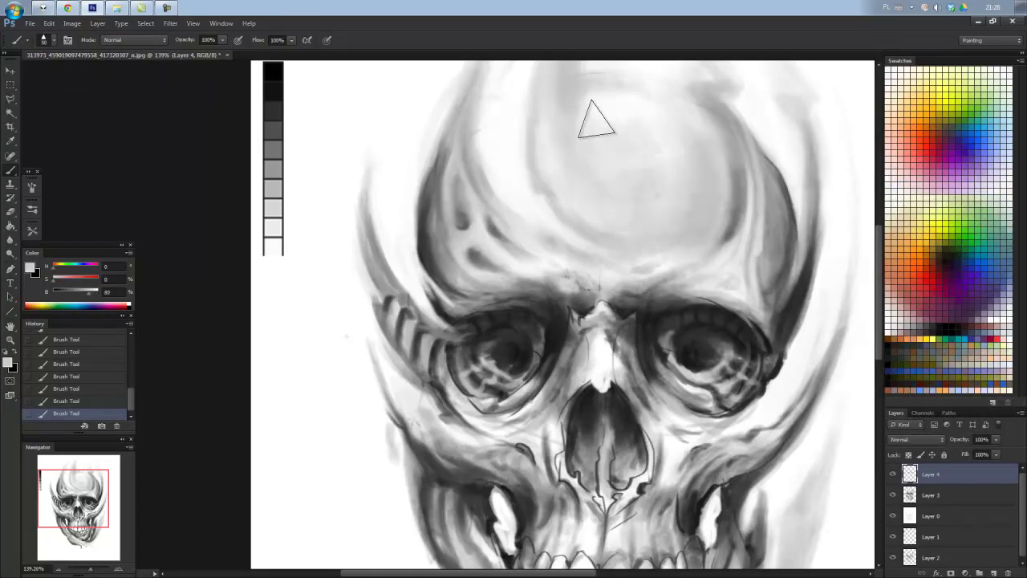
With a smaller brush, paint dark grey strokes along both temples, deepening the right temple.
key(bracketleft)
key(bracketleft)
key(bracketleft)
alt+click(437, 212)
drag(440, 233, 469, 268)
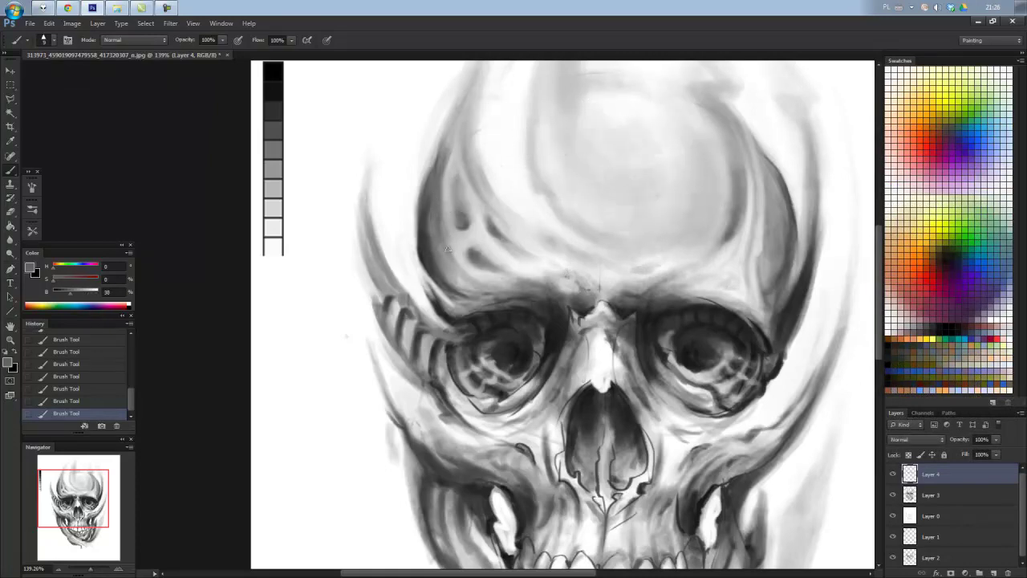
drag(762, 239, 766, 281)
drag(774, 208, 765, 288)
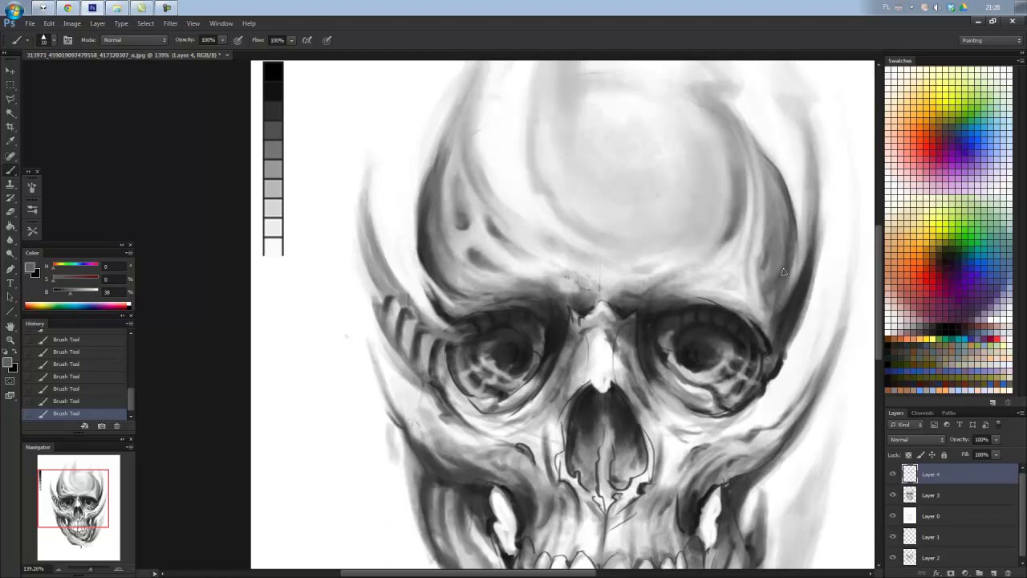
alt+click(786, 256)
drag(793, 245, 786, 270)
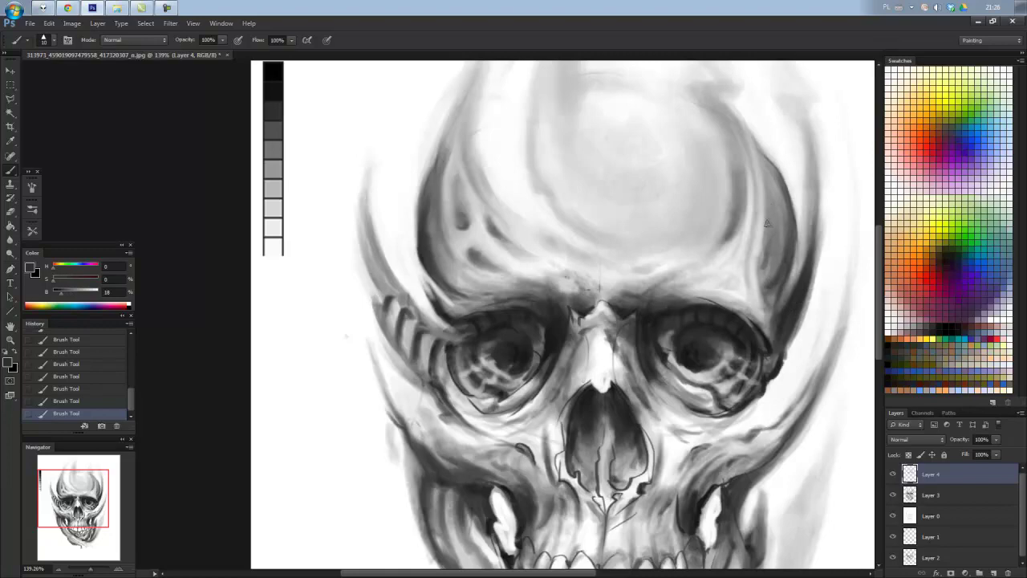
Lighten the nasal septum with an upward light grey stroke.
scroll(755, 278, down, 5)
scroll(397, 305, up, 5)
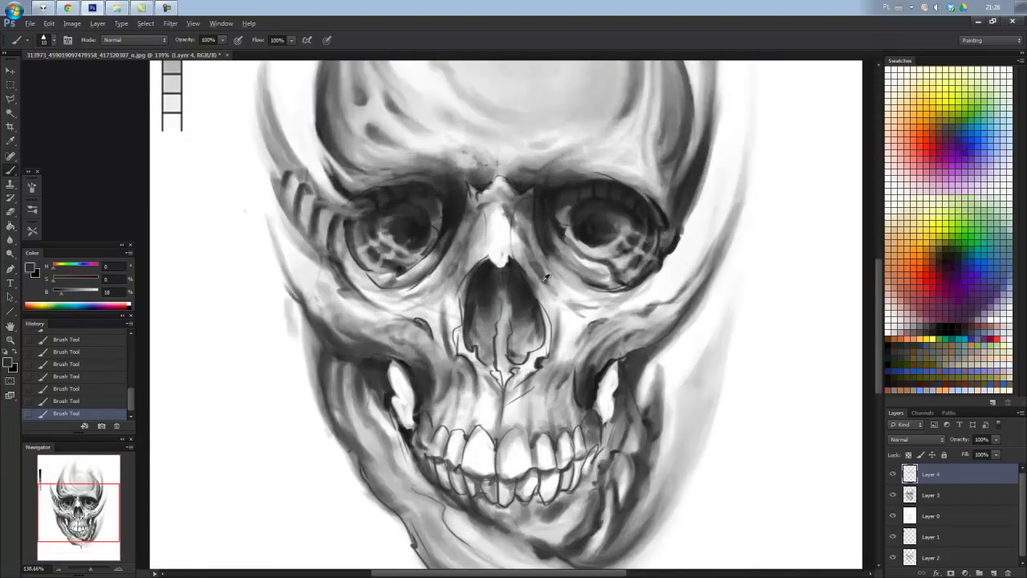
alt+click(544, 281)
alt+click(526, 266)
alt+click(528, 359)
alt+click(533, 347)
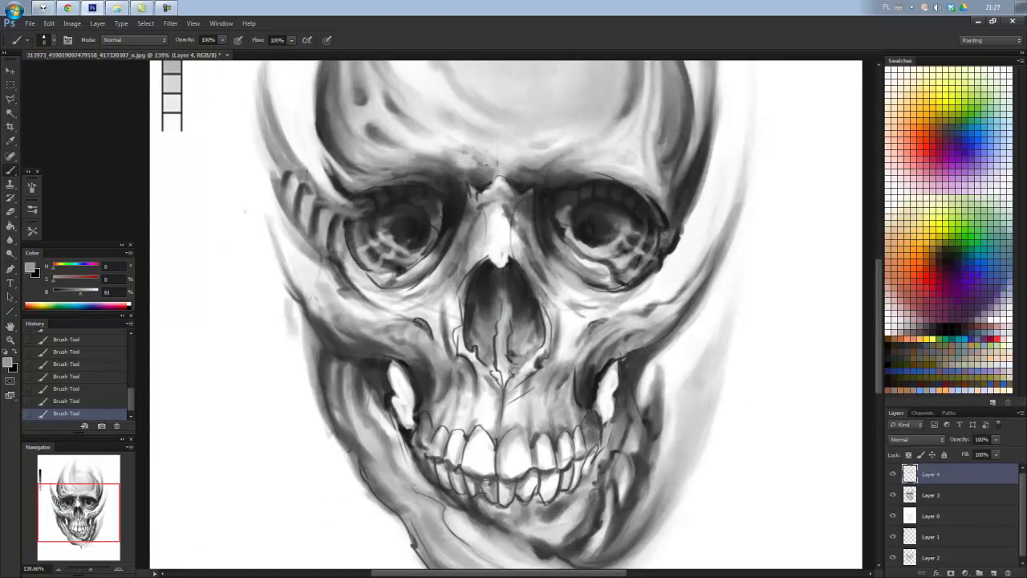
drag(496, 371, 498, 298)
Sample greys around the nose base and upper lip, then reframe the view on the nose.
alt+click(498, 377)
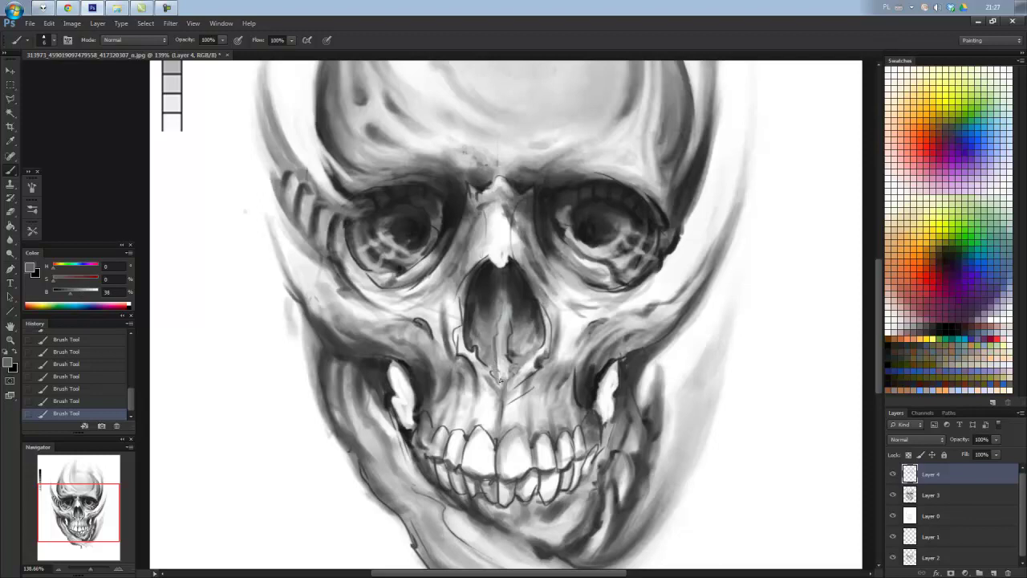
alt+click(497, 374)
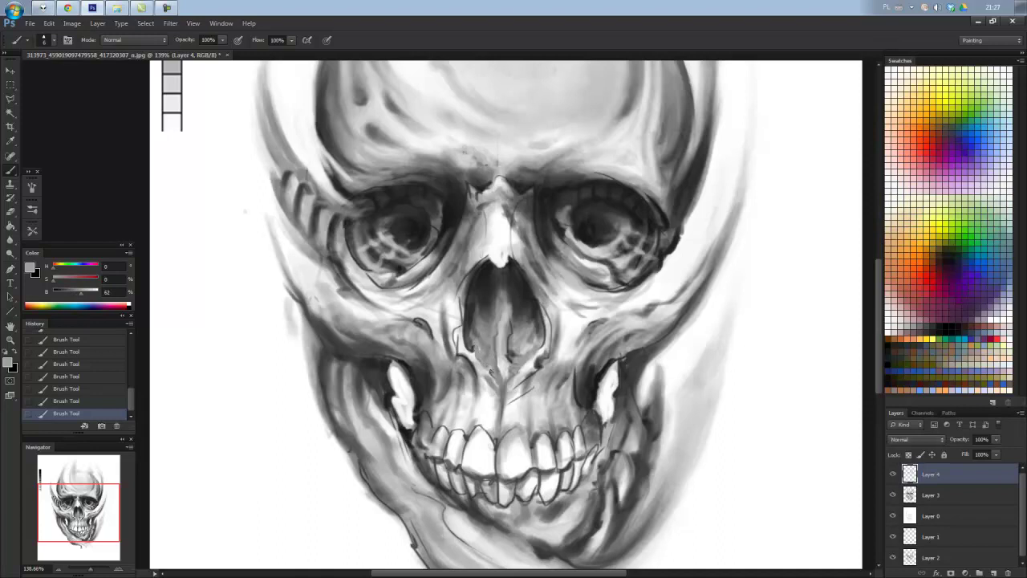
alt+click(469, 335)
alt+click(465, 341)
alt+click(457, 317)
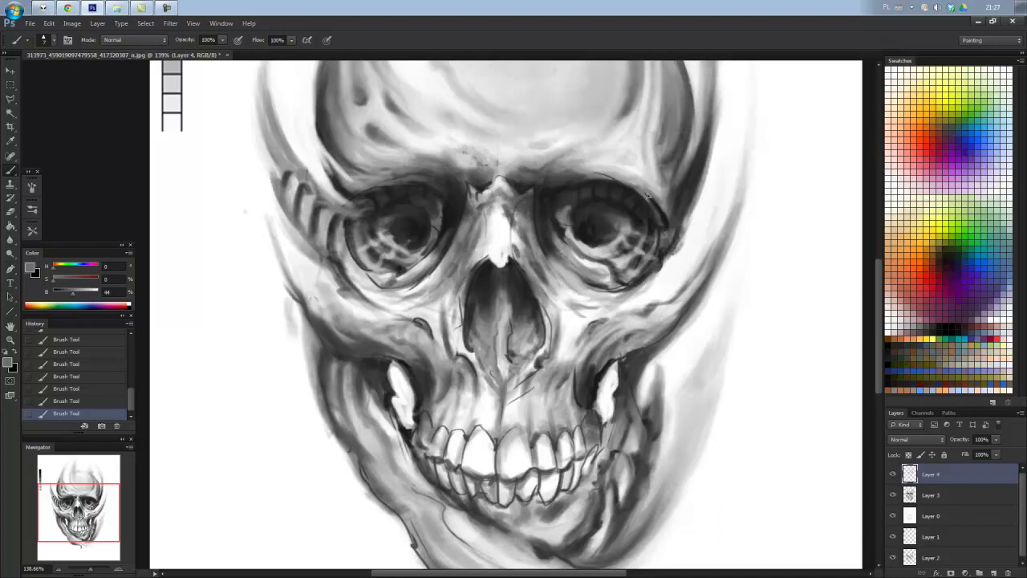
alt+click(664, 238)
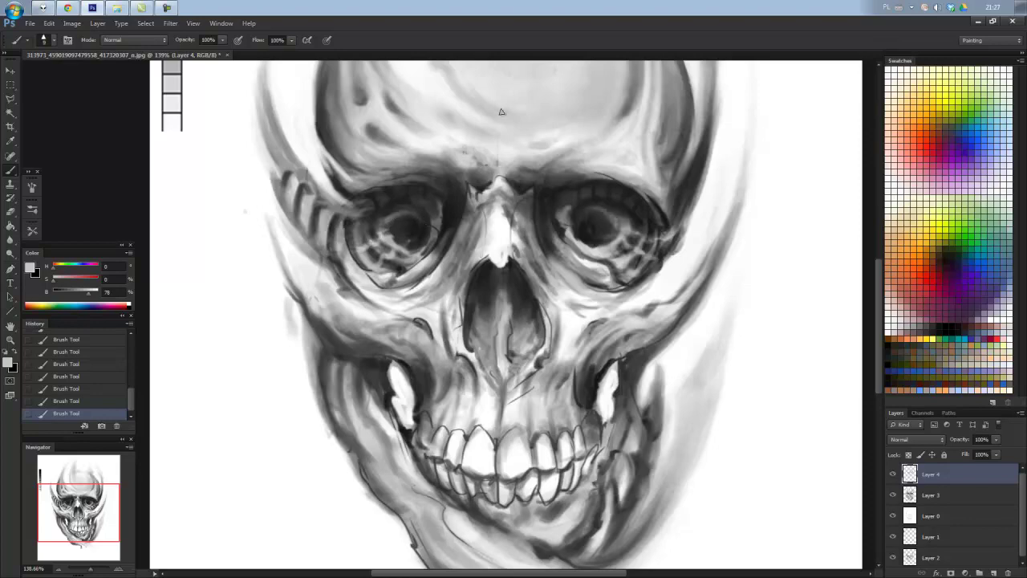
scroll(501, 111, down, 3)
scroll(461, 165, down, 2)
scroll(481, 241, up, 2)
scroll(523, 307, up, 4)
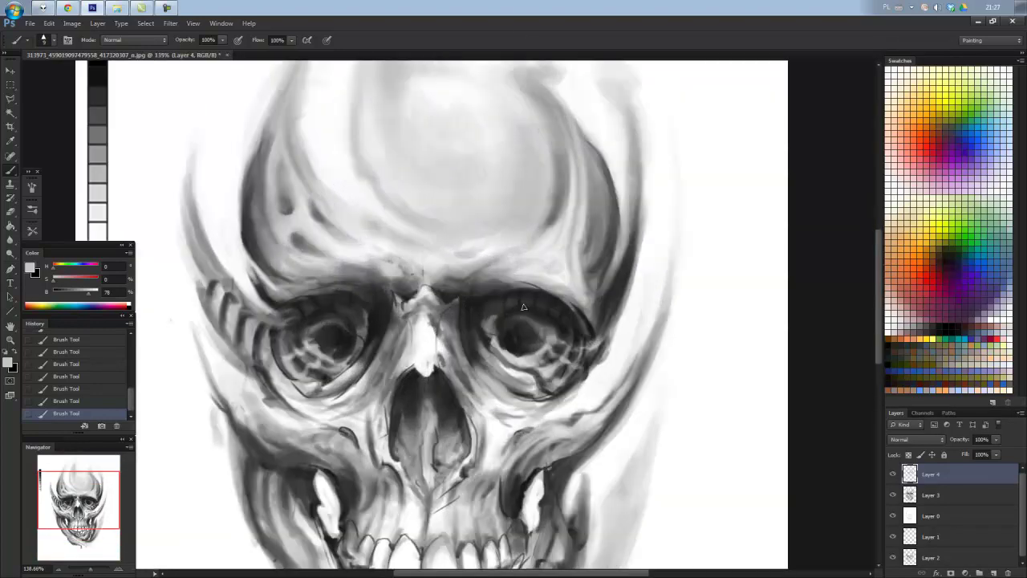
drag(156, 123, 236, 179)
Brush near-black and mid grey into the nasal cavity, deepening its top and both sides.
alt+click(178, 116)
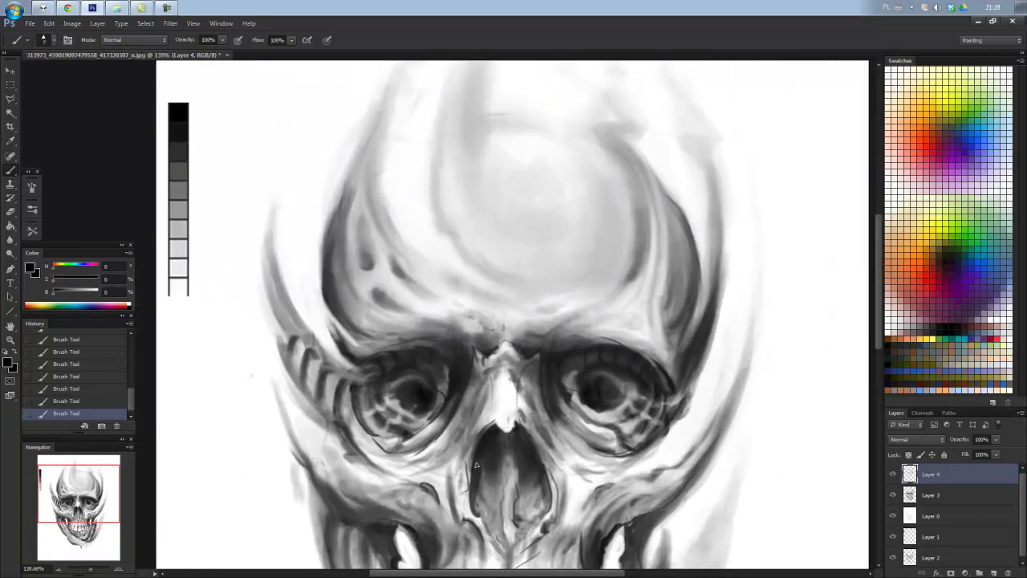
mouse_move(535, 463)
mouse_down()
mouse_move(486, 434)
mouse_move(479, 462)
mouse_move(537, 494)
mouse_move(514, 538)
mouse_move(530, 502)
mouse_up()
alt+click(518, 514)
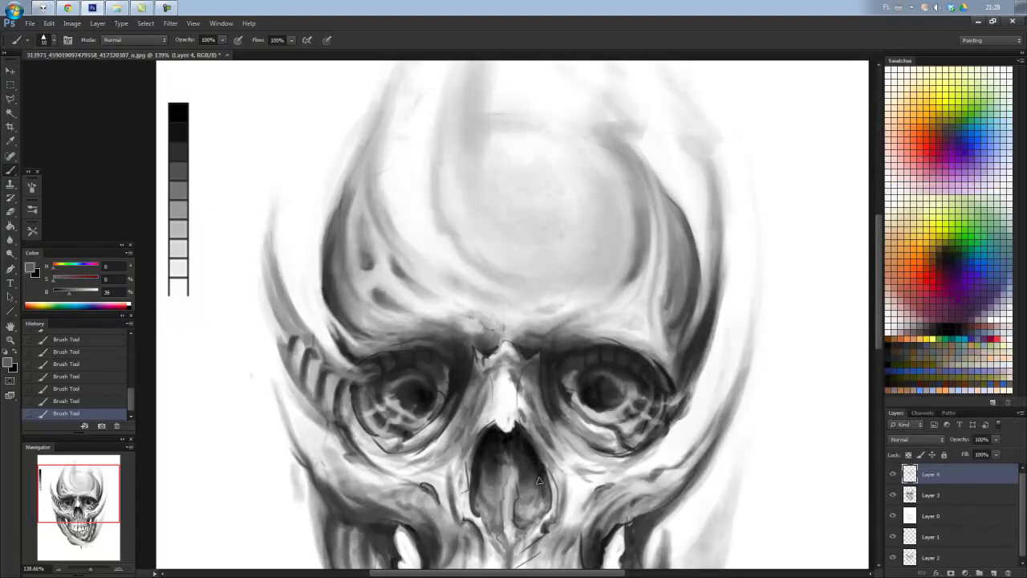
mouse_move(486, 481)
mouse_down()
mouse_move(530, 492)
mouse_move(517, 492)
mouse_up()
alt+click(534, 472)
mouse_move(478, 461)
mouse_down()
mouse_move(491, 496)
mouse_move(545, 476)
mouse_move(481, 513)
mouse_move(544, 502)
mouse_move(546, 522)
mouse_up()
mouse_move(548, 481)
mouse_down()
mouse_move(479, 485)
mouse_move(481, 510)
mouse_up()
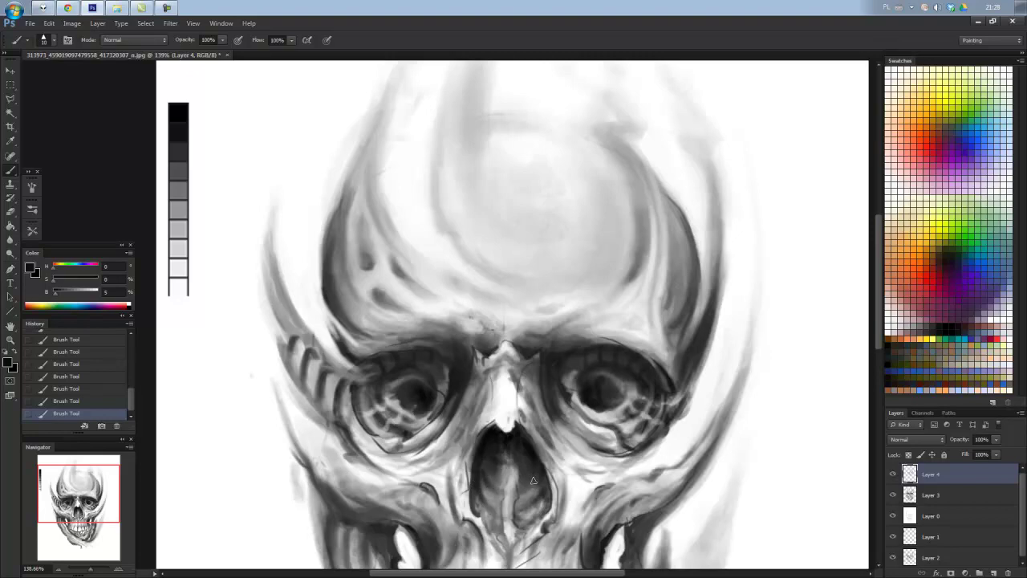
scroll(484, 482, down, 2)
Lighten the right lobe and lower-left part of the nasal cavity with light grey.
scroll(484, 482, down, 2)
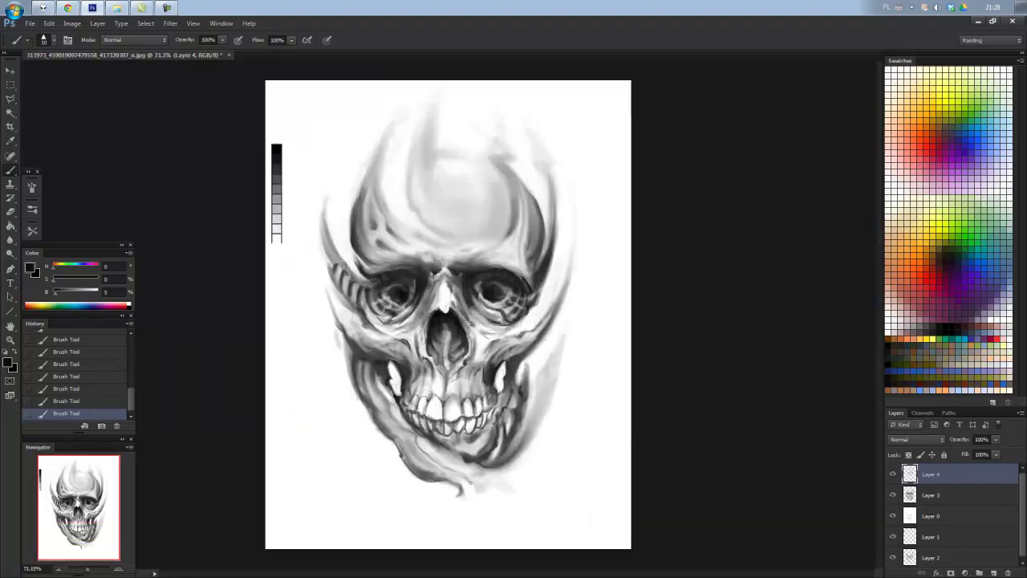
scroll(482, 362, up, 5)
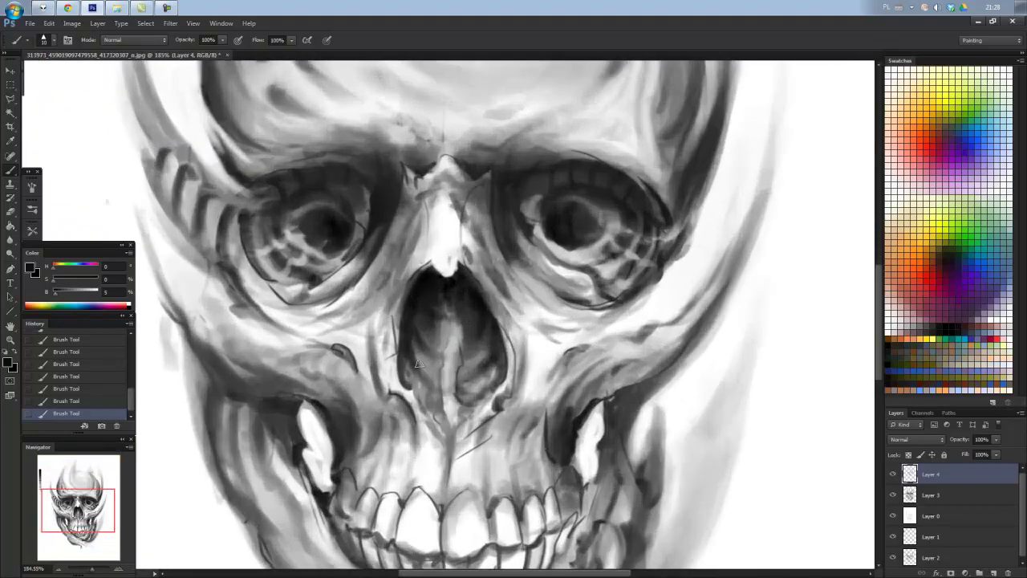
alt+click(543, 382)
drag(465, 387, 470, 313)
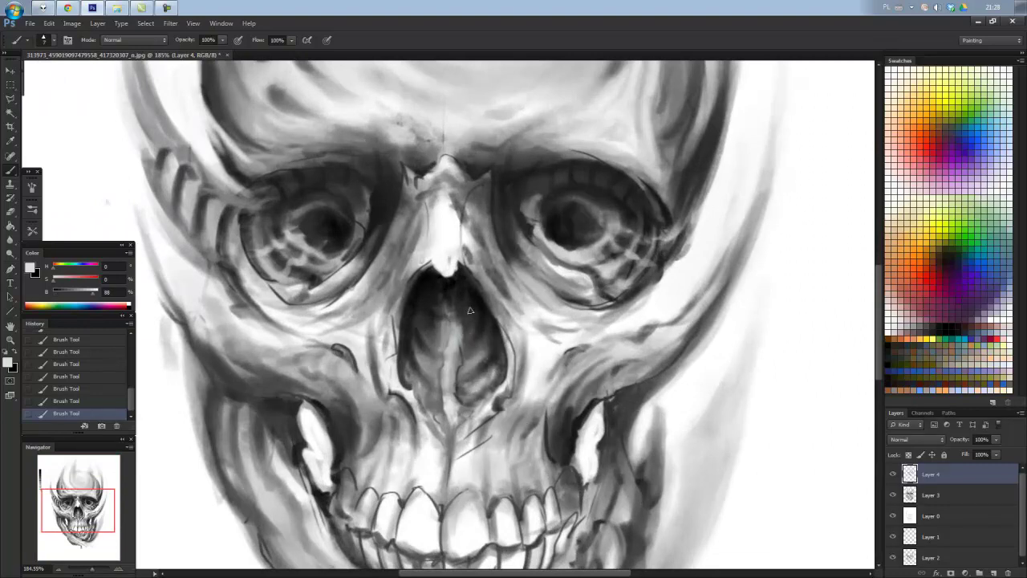
drag(431, 363, 430, 395)
alt+click(434, 306)
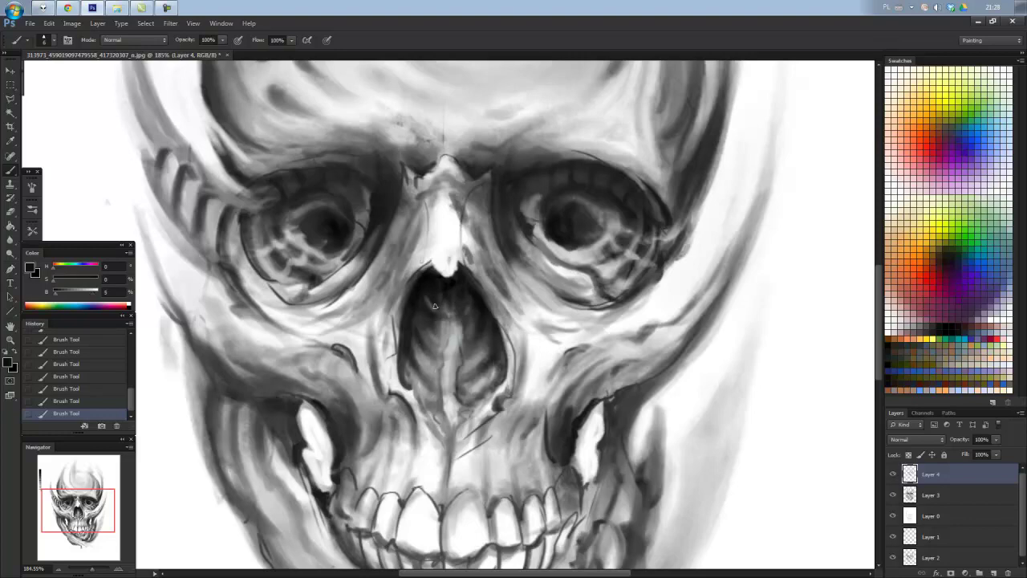
scroll(430, 296, down, 5)
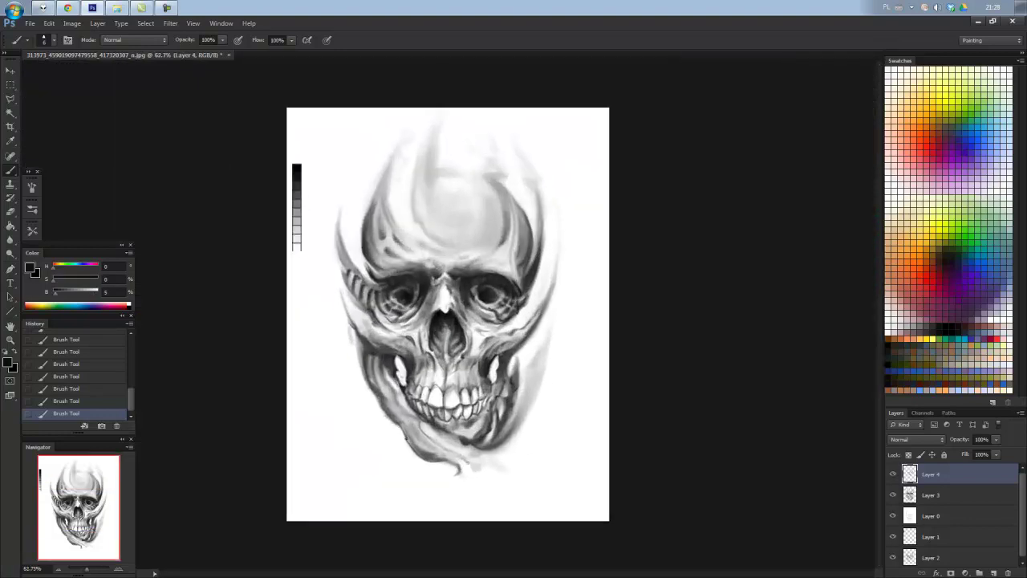
Copy the whole canvas merged and paste it as a new Layer 5.
key(ctrl+a)
key(ctrl+shift+c)
key(ctrl+v)
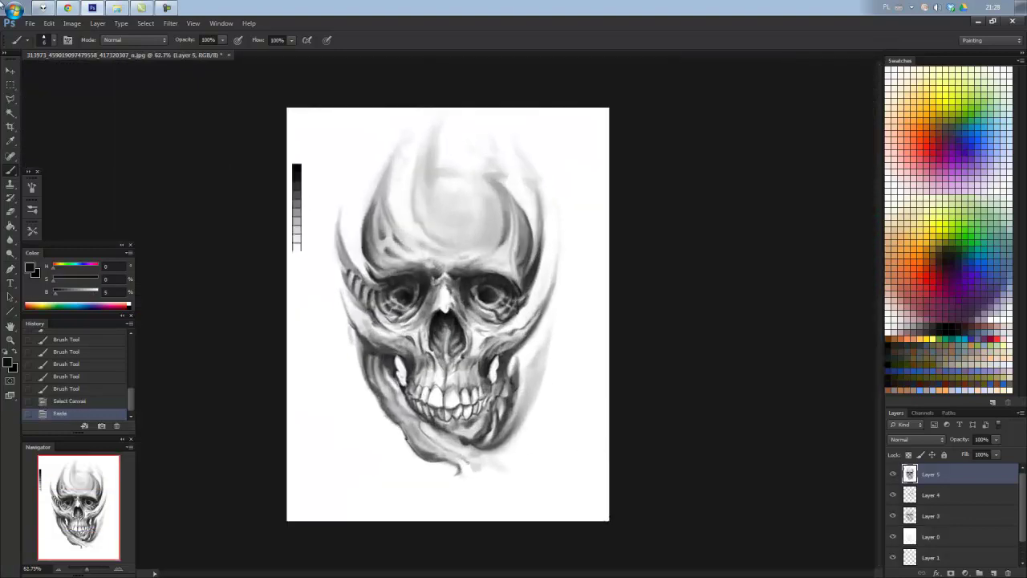
Slightly lower the pasted layer's brightness with Brightness/Contrast.
click(71, 23)
mouse_move(183, 53)
click(357, 49)
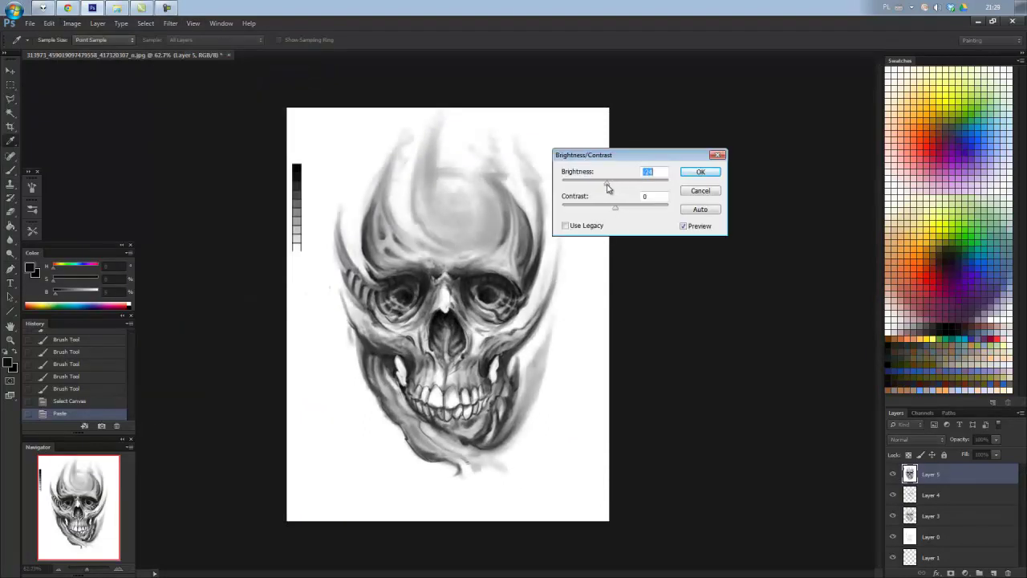
drag(609, 187, 606, 195)
click(690, 172)
Return to the Brush tool and add soft grey shading around the upper skull.
key(b)
alt+scroll(449, 313, up, 2)
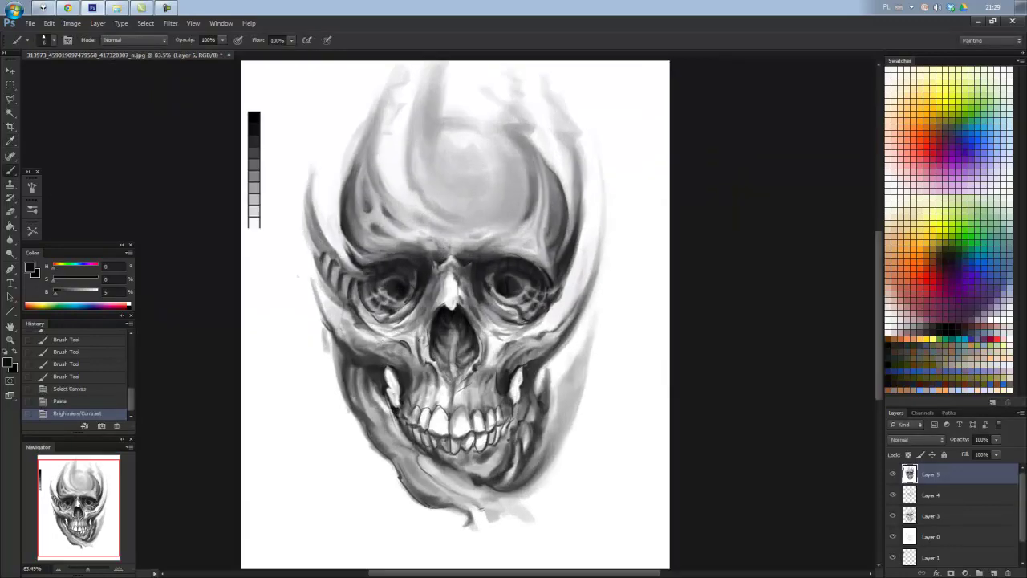
right_click(280, 211)
key(Escape)
scroll(241, 321, up, 3)
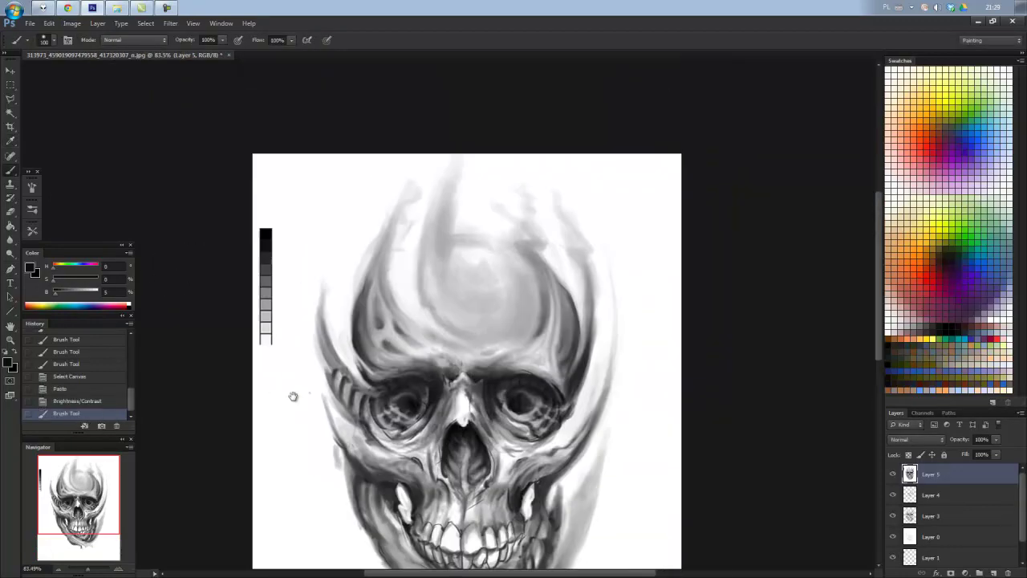
alt+click(546, 310)
mouse_move(507, 327)
mouse_down()
mouse_move(546, 306)
mouse_move(536, 318)
mouse_move(549, 289)
mouse_move(534, 318)
mouse_up()
Lighten the upper-right flame shape with white.
key(bracketleft)
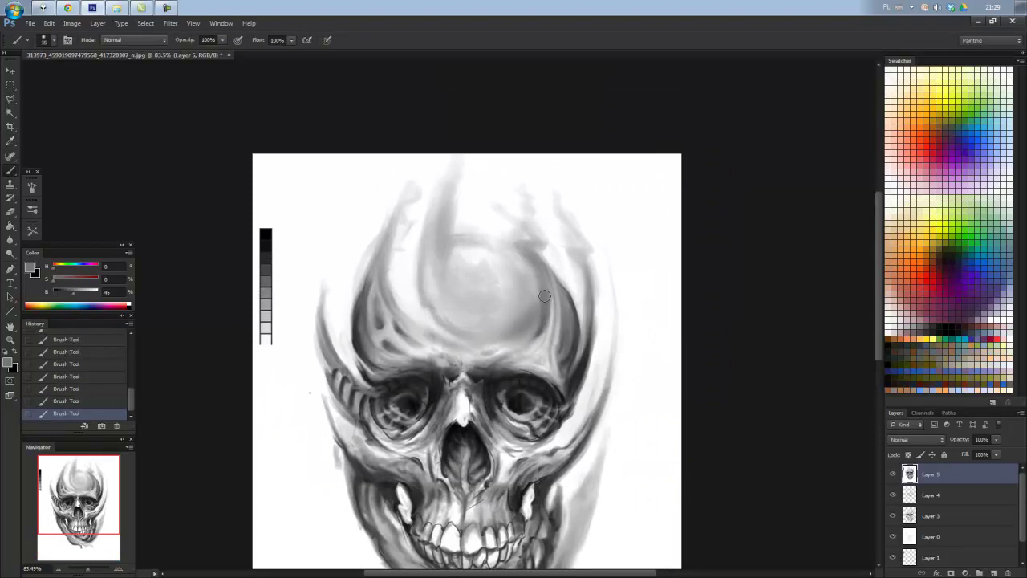
key(bracketleft)
alt+click(553, 221)
key(bracketright)
key(bracketright)
drag(561, 200, 550, 209)
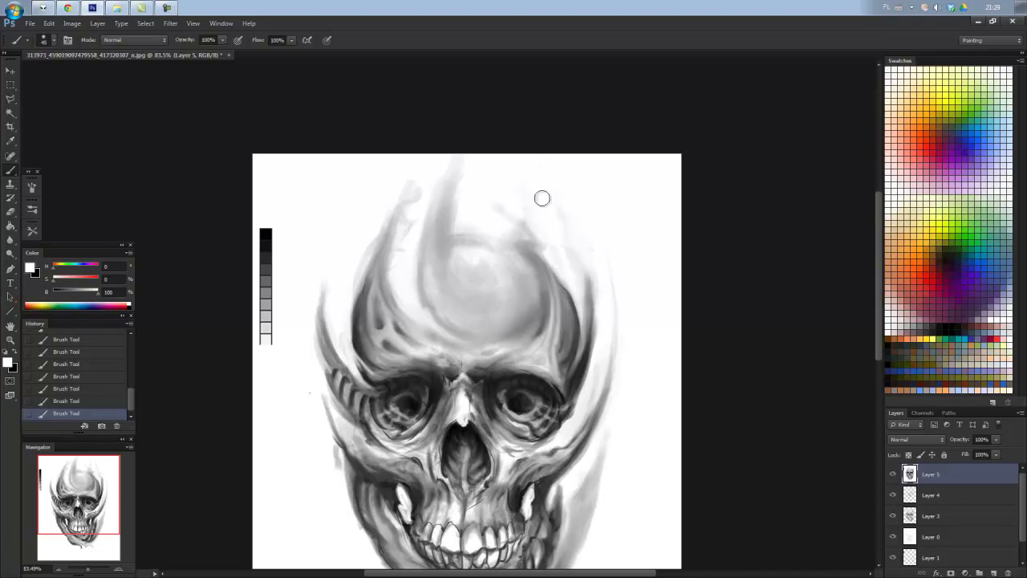
Paint dark strokes along the left flame edge and right skull dome, then swap the colour to white.
alt+click(359, 312)
drag(391, 228, 367, 275)
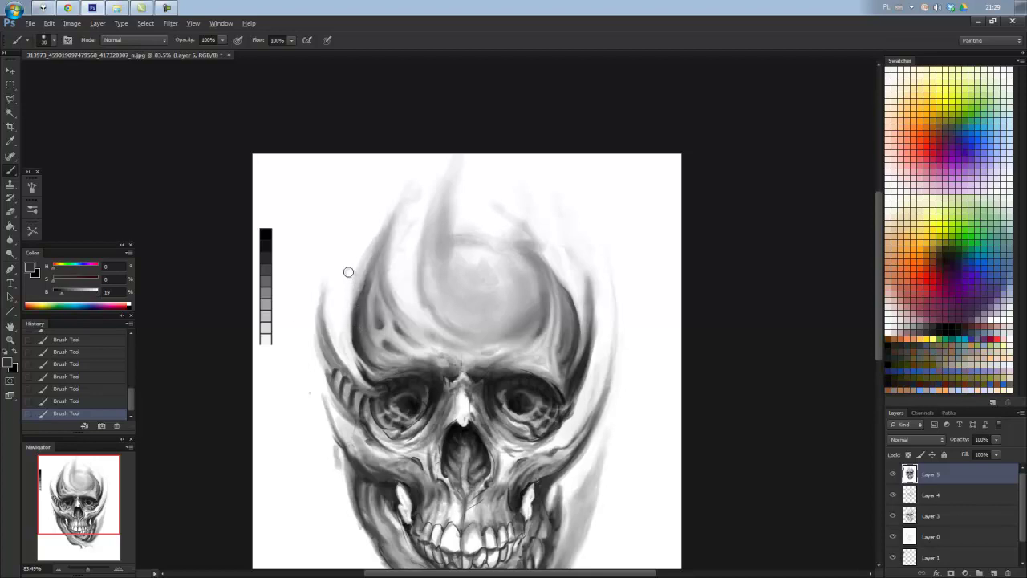
alt+click(349, 270)
alt+click(351, 322)
drag(557, 370, 552, 281)
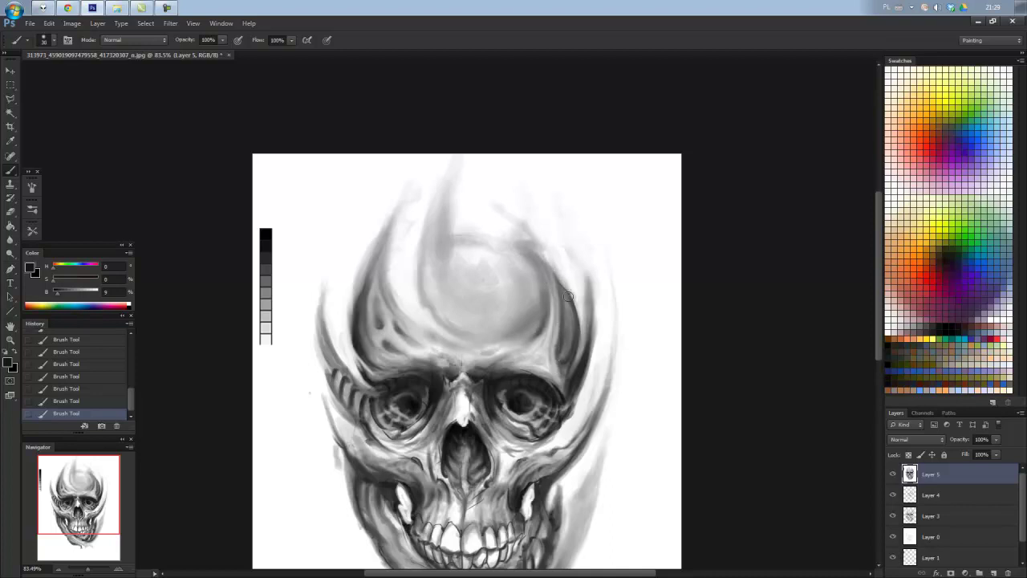
key(x)
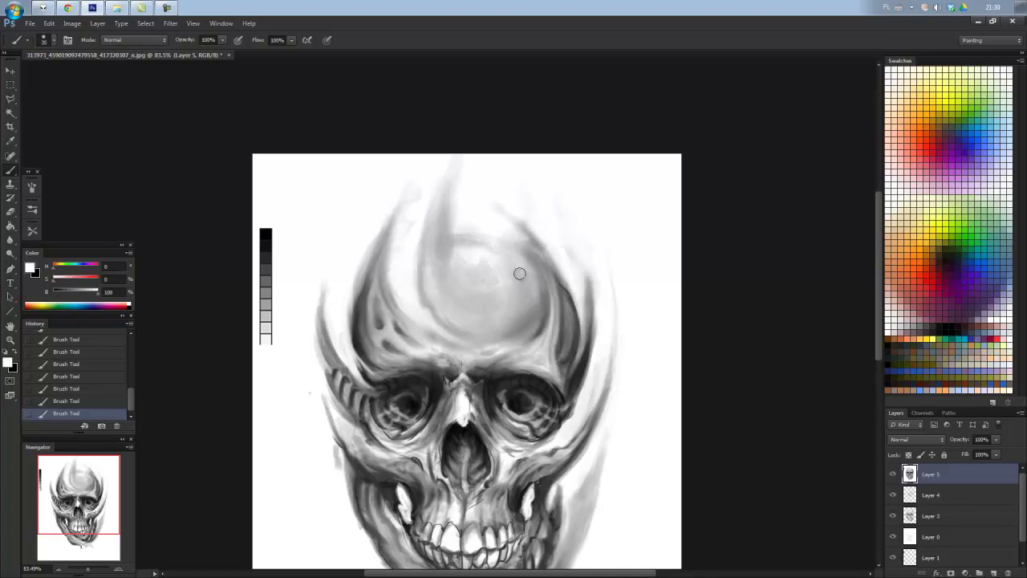
scroll(508, 288, down, 3)
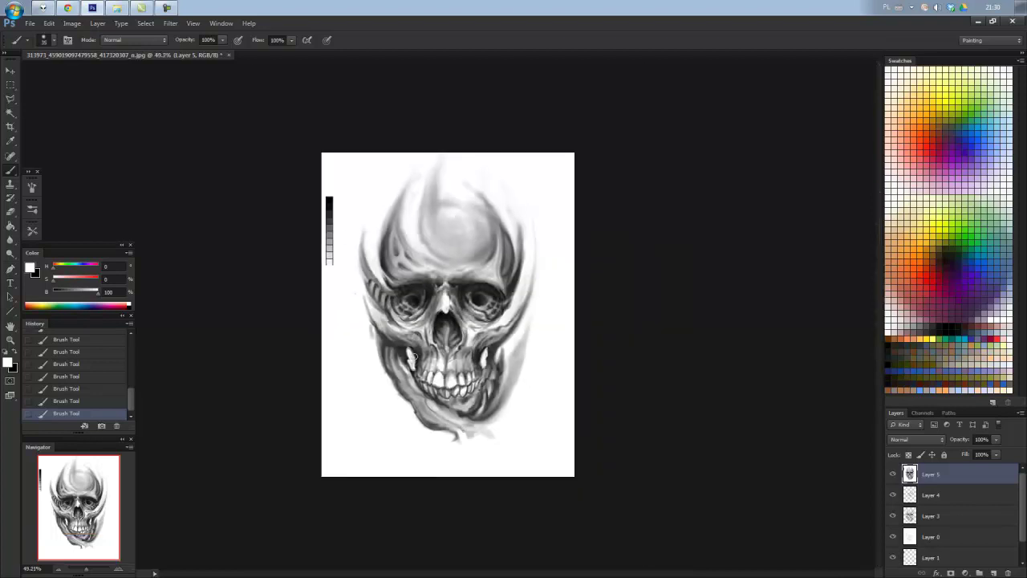
Paint near-black shading along both jaw edges, the cheeks, upper teeth and beside the nose.
scroll(321, 328, up, 3)
scroll(323, 277, up, 2)
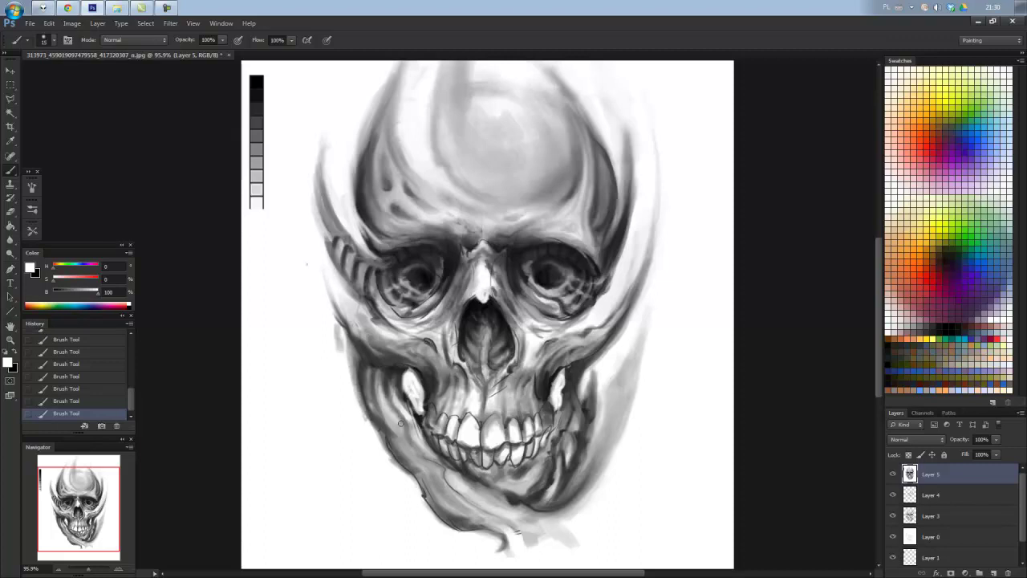
alt+click(418, 304)
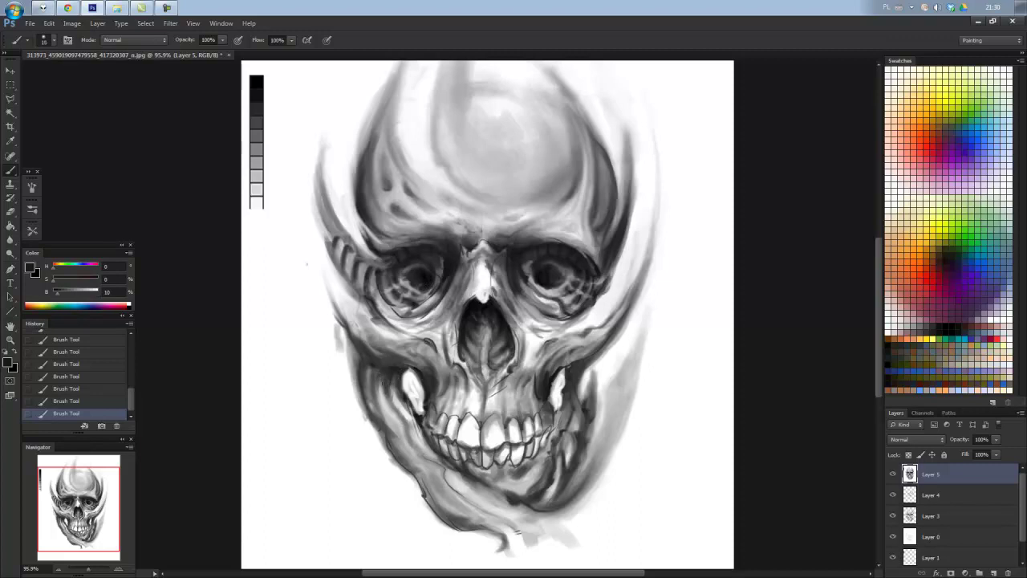
drag(380, 377, 382, 419)
mouse_move(362, 370)
mouse_down()
mouse_move(364, 414)
mouse_move(355, 343)
mouse_up()
mouse_move(413, 359)
mouse_down()
mouse_move(450, 413)
mouse_move(485, 393)
mouse_move(543, 399)
mouse_move(590, 349)
mouse_up()
mouse_move(553, 413)
mouse_down()
mouse_move(542, 442)
mouse_move(535, 434)
mouse_move(514, 462)
mouse_up()
drag(522, 377, 534, 325)
drag(514, 337, 578, 325)
Darken under the left eye socket, tone down the nose-bridge highlight, and shade the forehead.
drag(391, 333, 439, 321)
drag(470, 277, 494, 297)
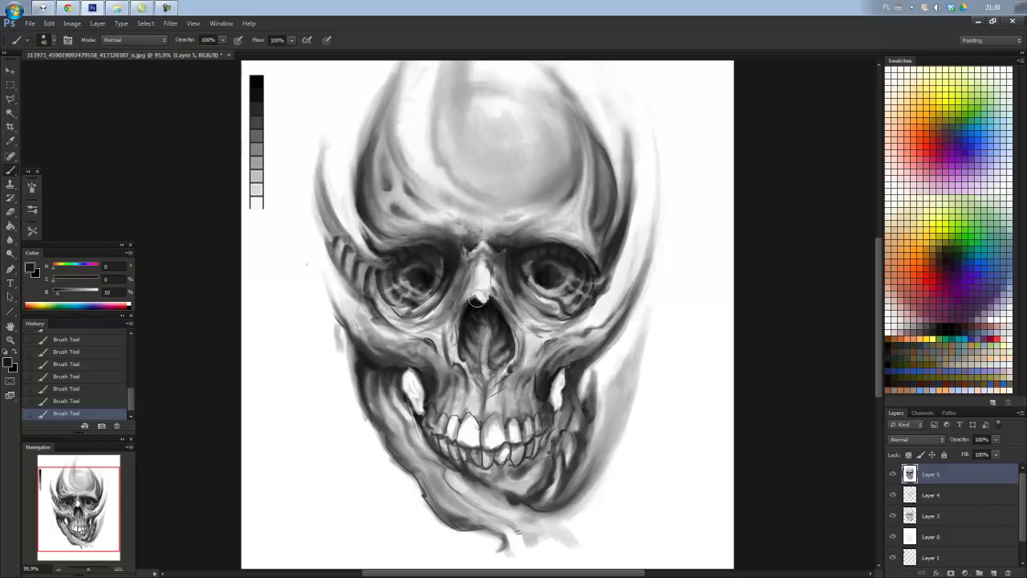
drag(482, 256, 494, 305)
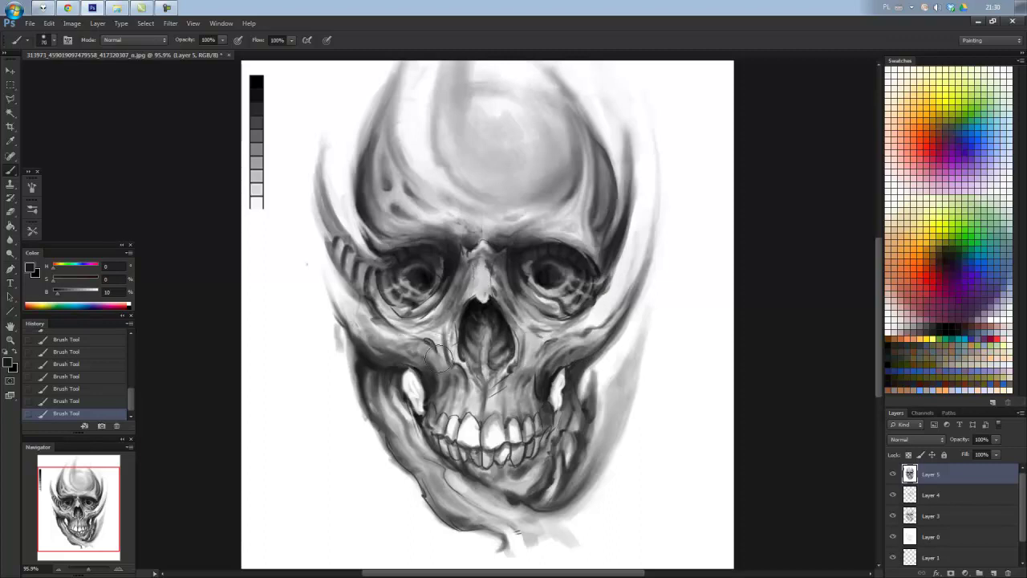
drag(402, 183, 488, 202)
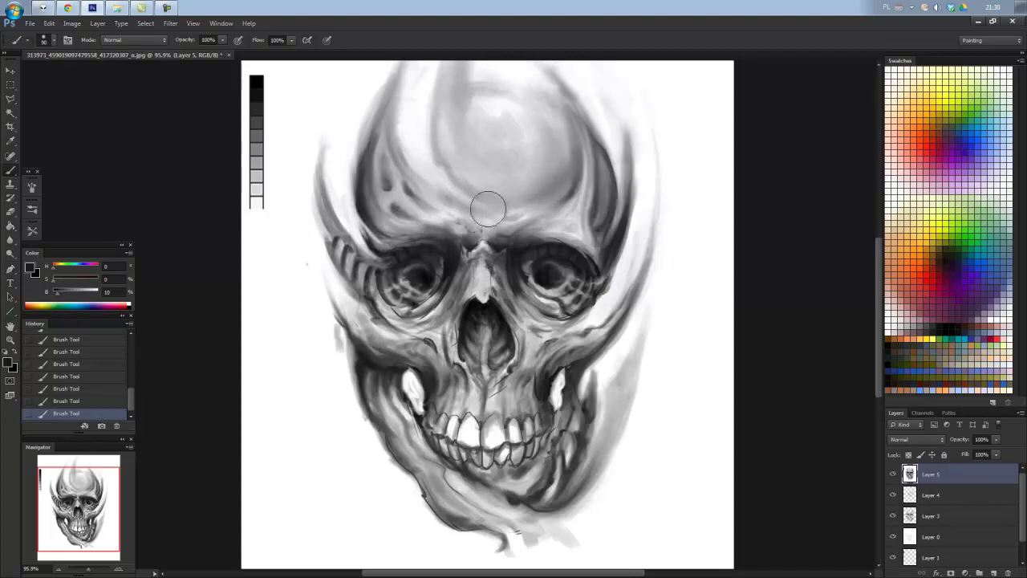
Darken the lower jaw beside and below the teeth and the bottom of the chin.
mouse_move(536, 411)
mouse_down()
mouse_move(443, 401)
mouse_move(450, 450)
mouse_move(538, 438)
mouse_up()
mouse_move(552, 390)
mouse_down()
mouse_move(424, 435)
mouse_move(562, 433)
mouse_move(486, 491)
mouse_move(441, 471)
mouse_move(486, 520)
mouse_up()
mouse_move(442, 469)
mouse_down()
mouse_move(516, 525)
mouse_move(416, 457)
mouse_move(405, 426)
mouse_move(435, 465)
mouse_move(515, 528)
mouse_move(514, 563)
mouse_up()
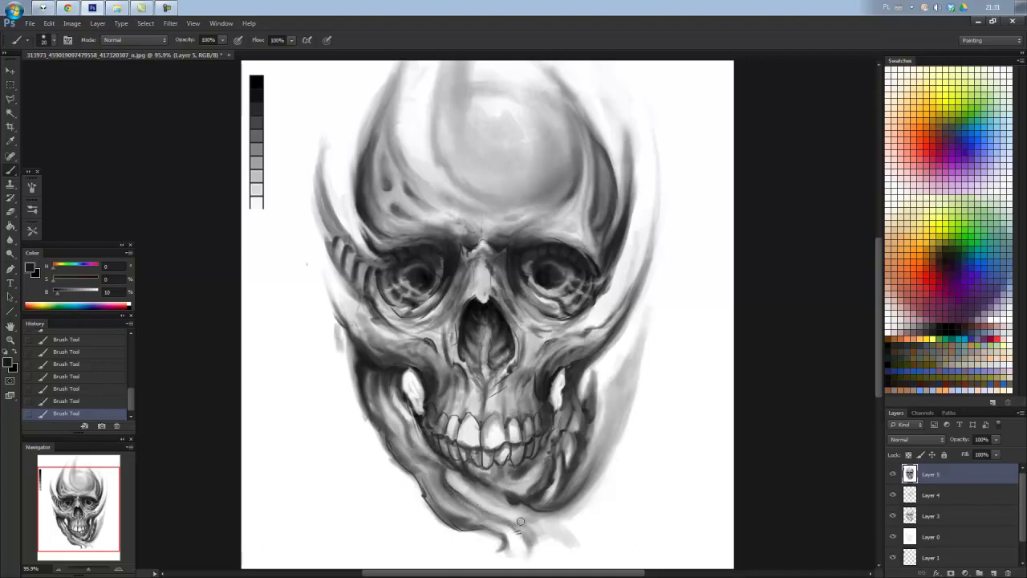
drag(531, 520, 506, 569)
mouse_move(526, 496)
mouse_down()
mouse_move(562, 503)
mouse_move(575, 382)
mouse_up()
key(bracketleft)
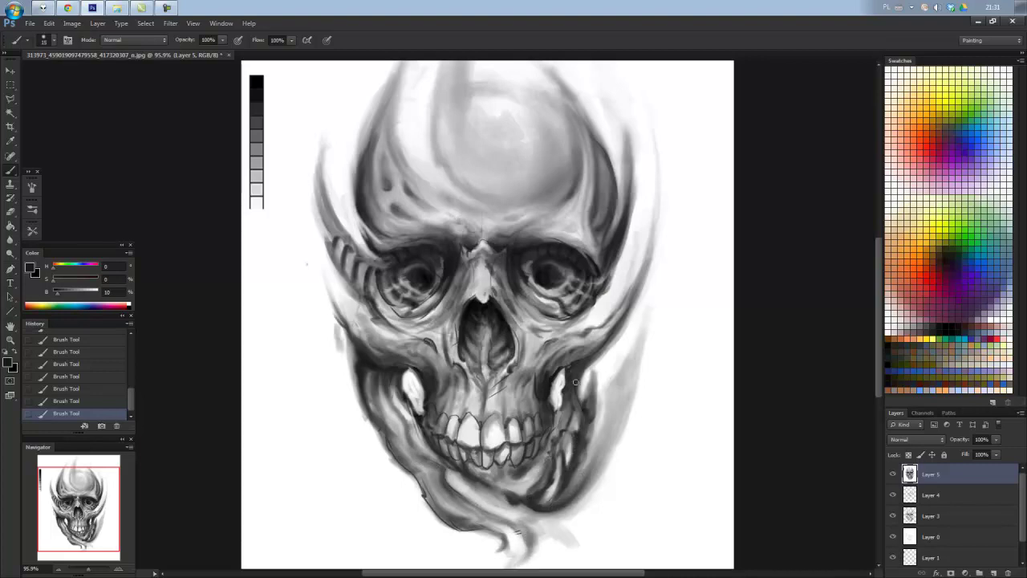
Add mid-grey and near-white highlight strokes along the lower right jaw.
alt+click(574, 419)
mouse_move(575, 416)
mouse_down()
mouse_move(577, 441)
mouse_move(546, 498)
mouse_up()
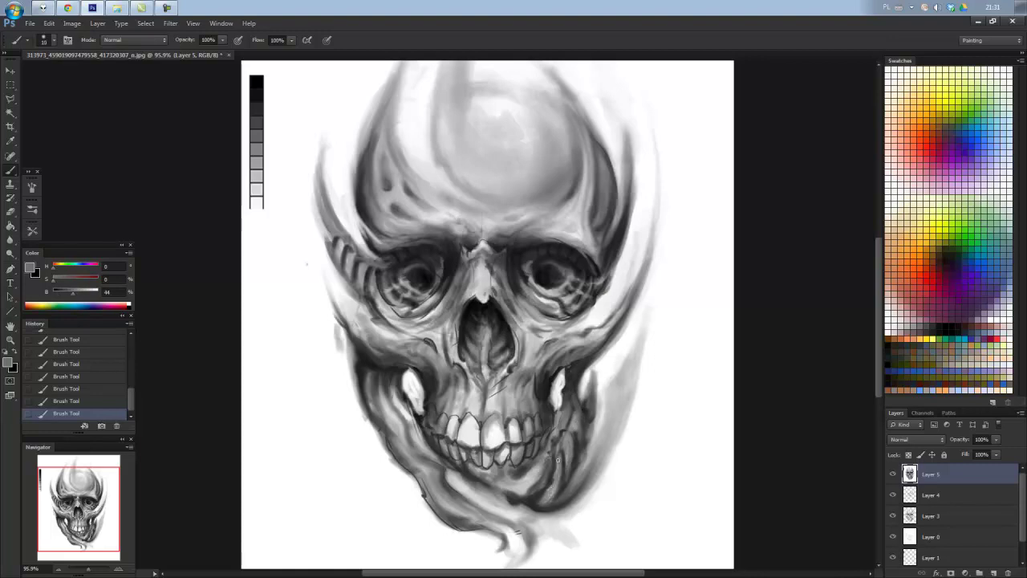
alt+click(504, 433)
mouse_move(555, 479)
mouse_down()
mouse_move(566, 446)
mouse_move(565, 481)
mouse_up()
drag(572, 434, 566, 483)
Darken the left cheekbone and add small dark marks beside the right cheekbone.
alt+click(528, 499)
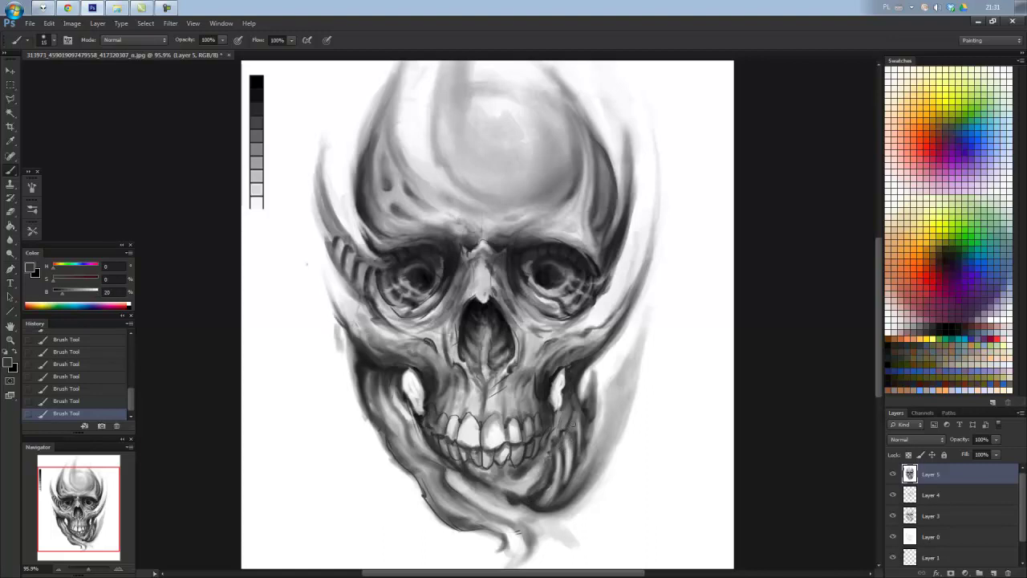
alt+click(545, 280)
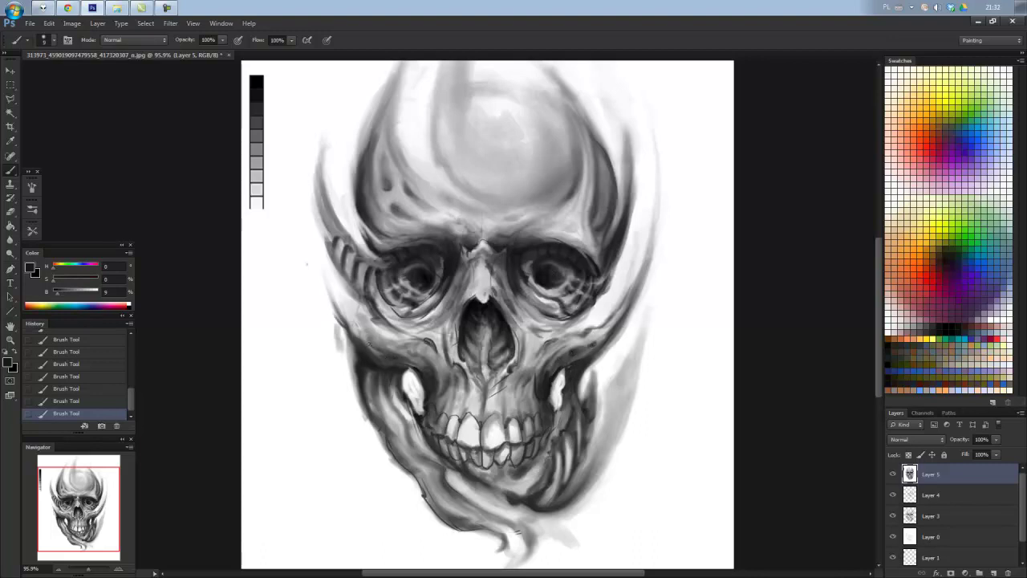
drag(369, 330, 351, 308)
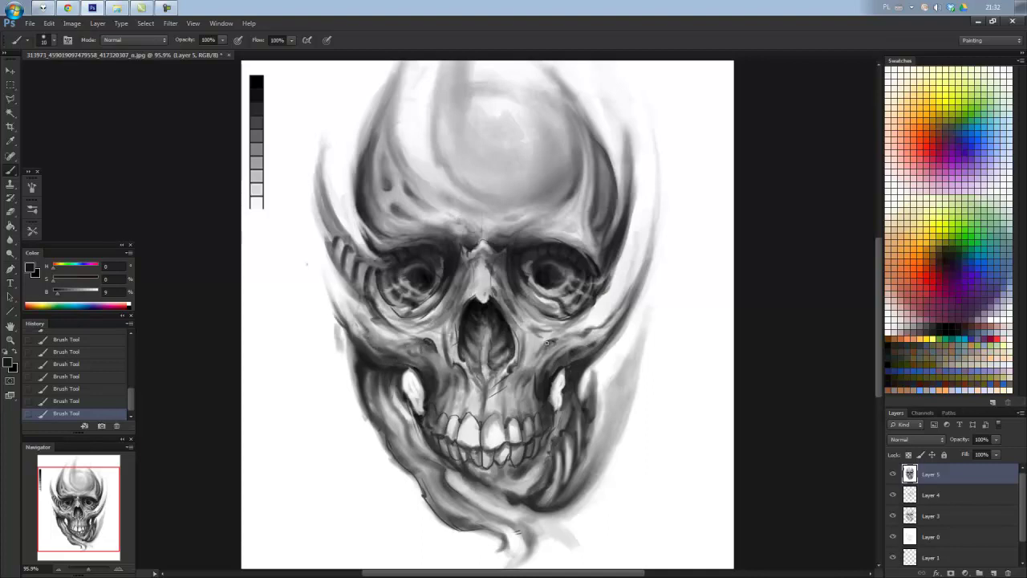
drag(543, 343, 536, 360)
Sample a range of light and dark greys from the cheek and teeth.
alt+click(577, 327)
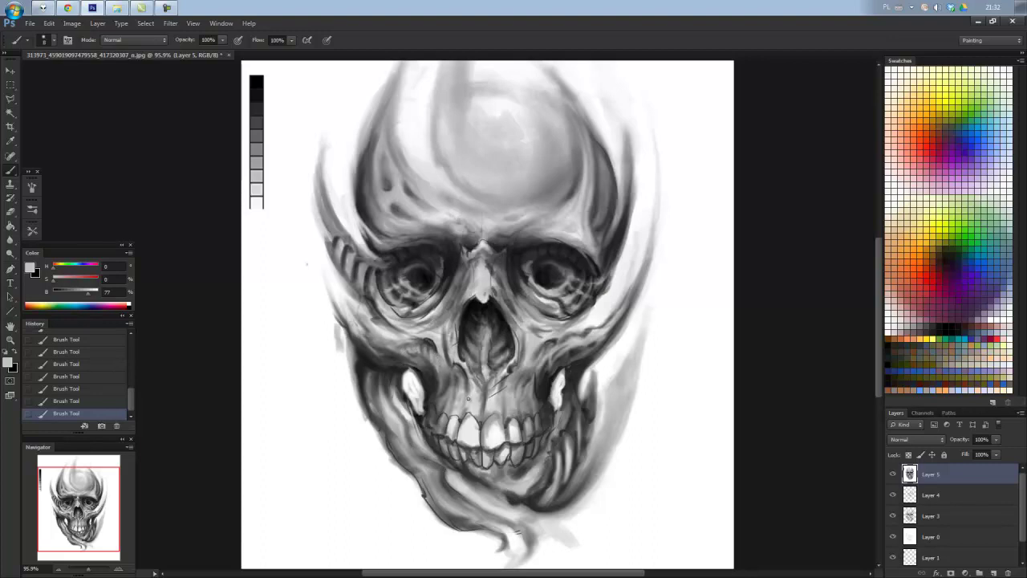
alt+click(499, 314)
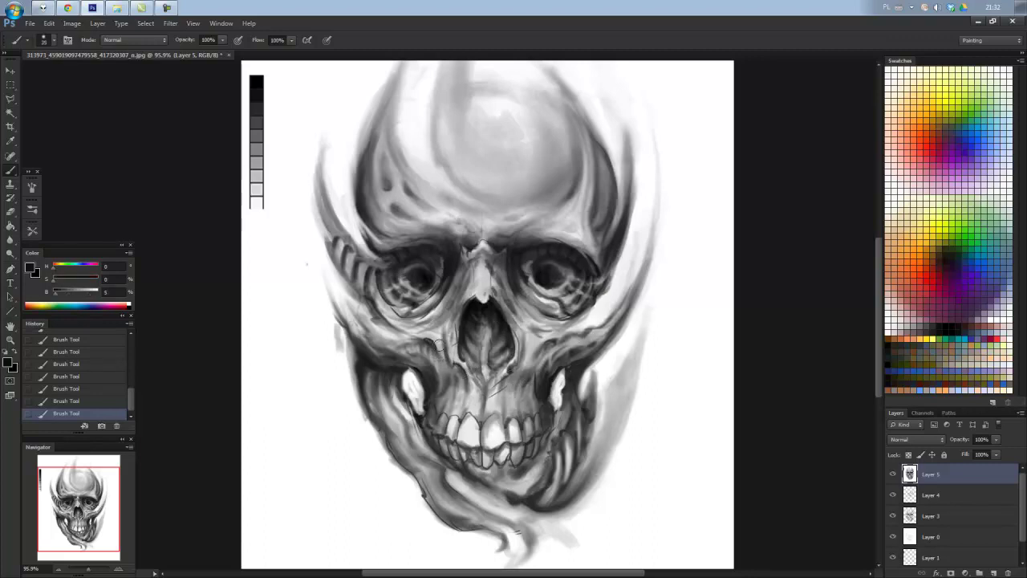
alt+click(441, 339)
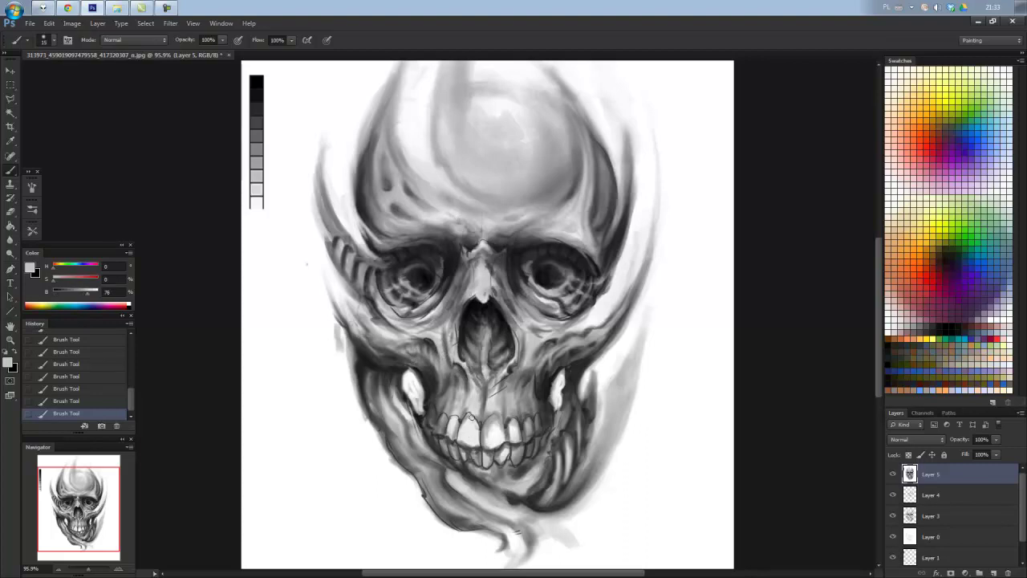
alt+click(473, 406)
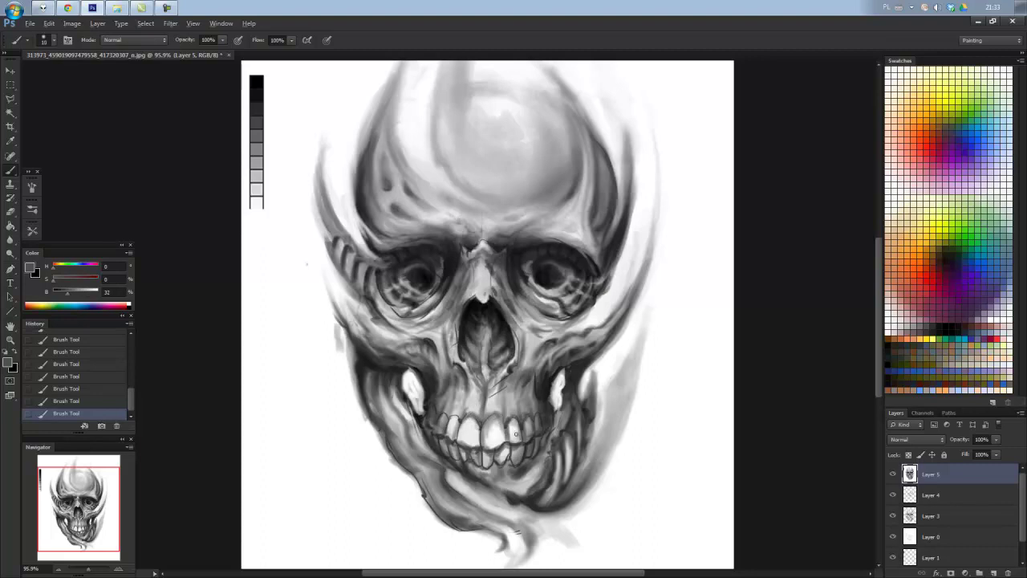
alt+click(516, 434)
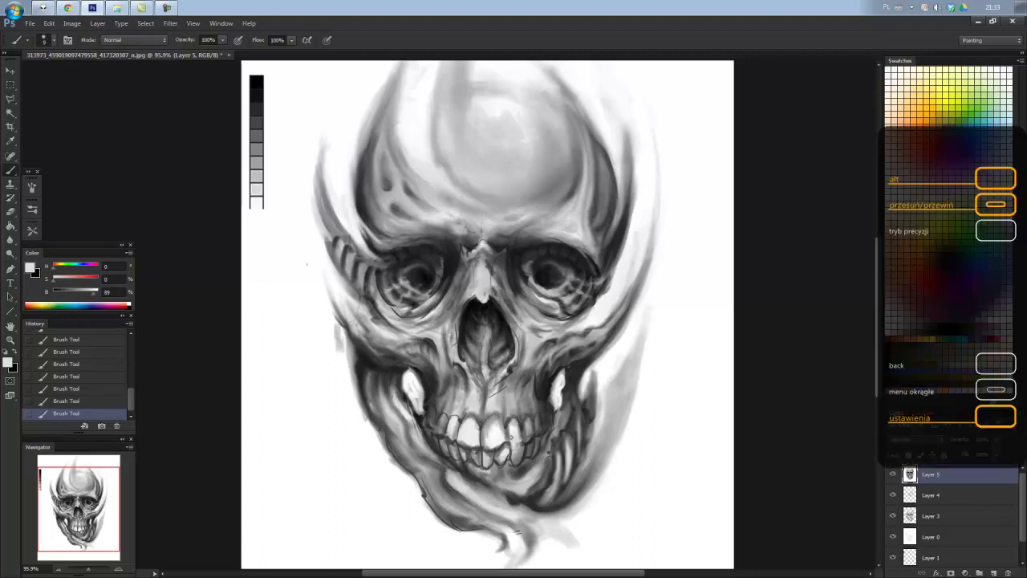
alt+click(520, 440)
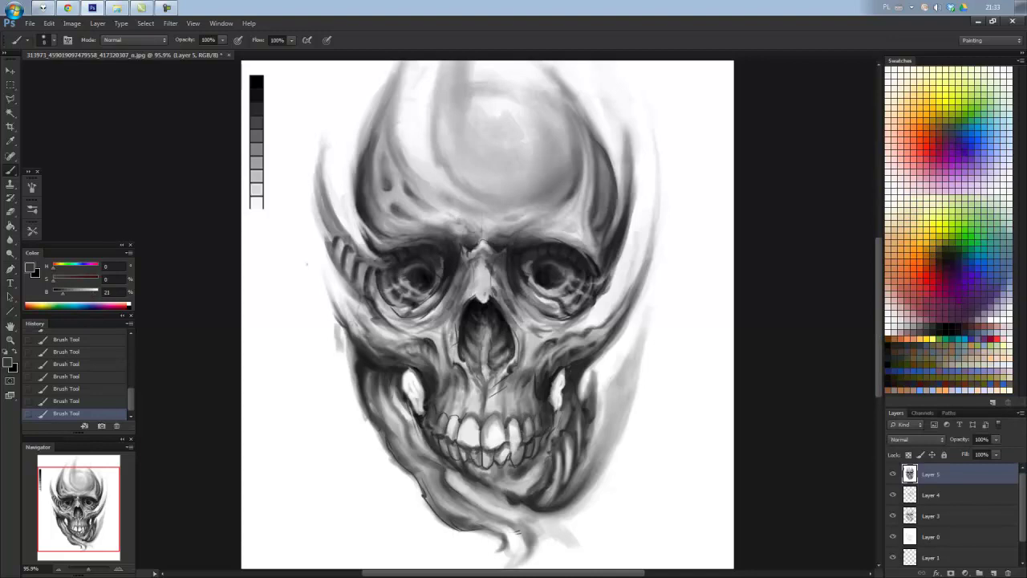
alt+click(454, 434)
alt+click(498, 391)
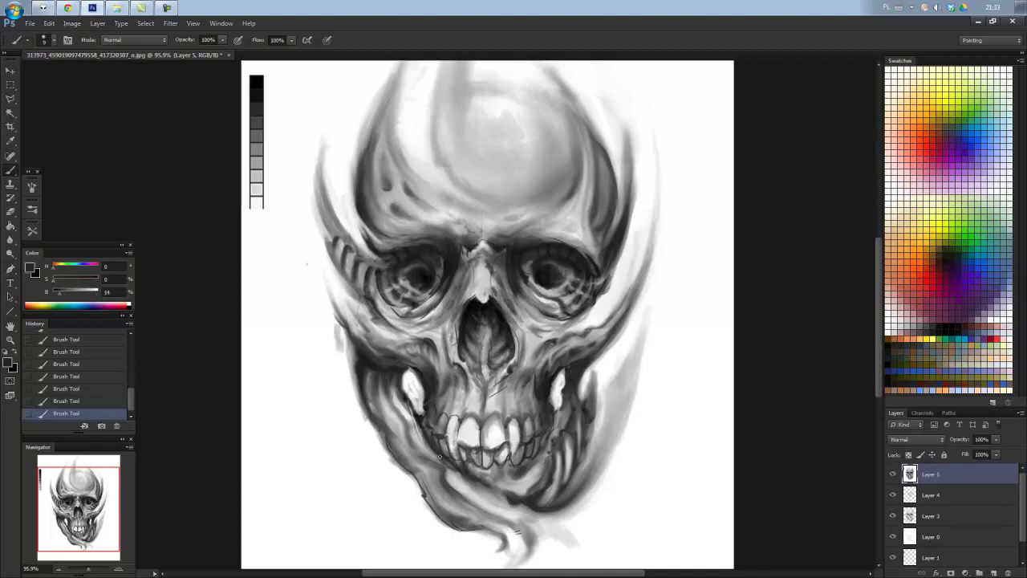
Darken the gaps between the teeth and near the chin, undoing a stray chin stroke.
mouse_move(458, 440)
mouse_down()
mouse_move(466, 398)
mouse_move(483, 445)
mouse_up()
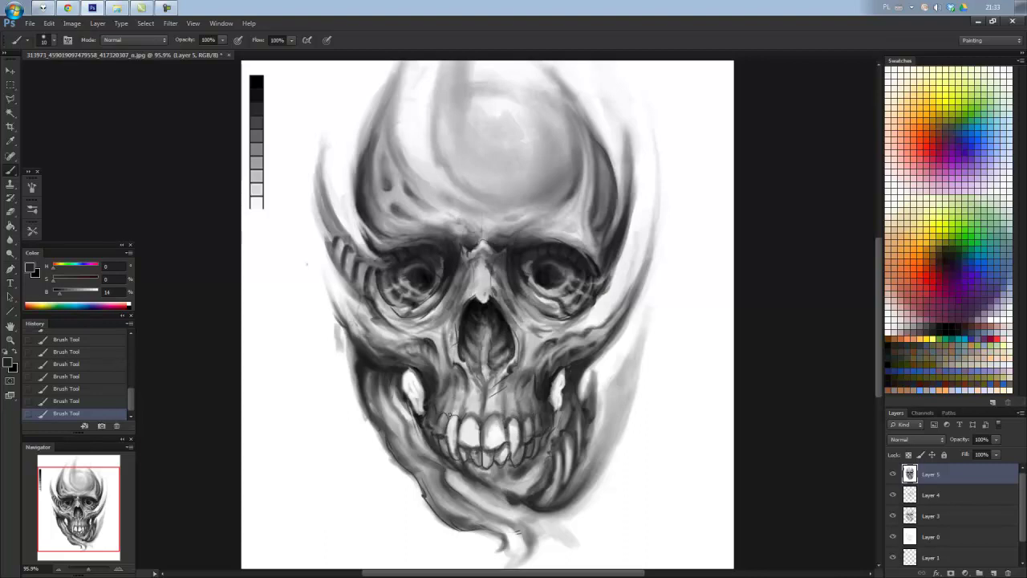
alt+click(440, 420)
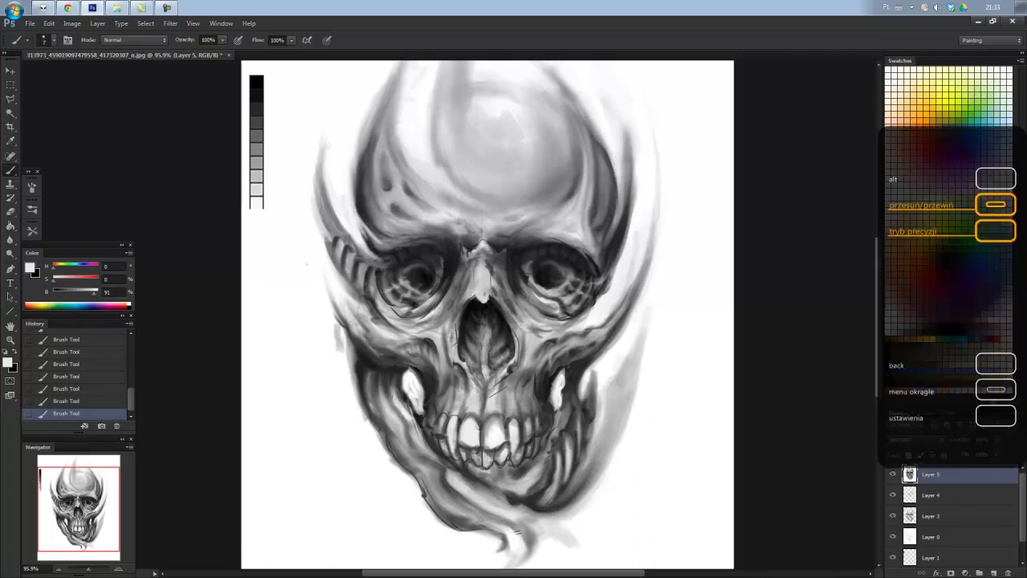
key(x)
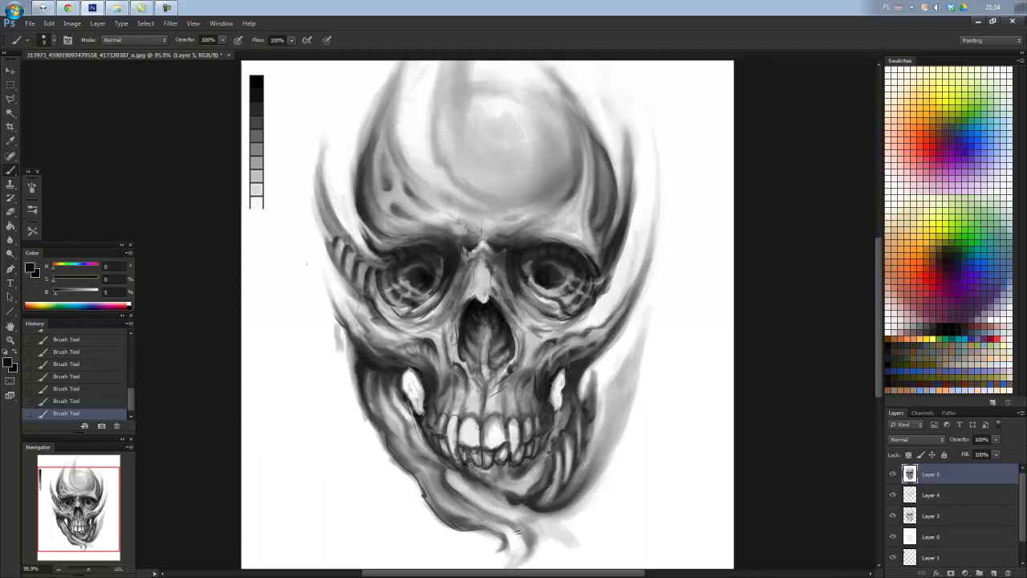
drag(481, 470, 491, 479)
mouse_move(511, 464)
mouse_down()
mouse_move(497, 474)
mouse_move(514, 454)
mouse_up()
key(ctrl+z)
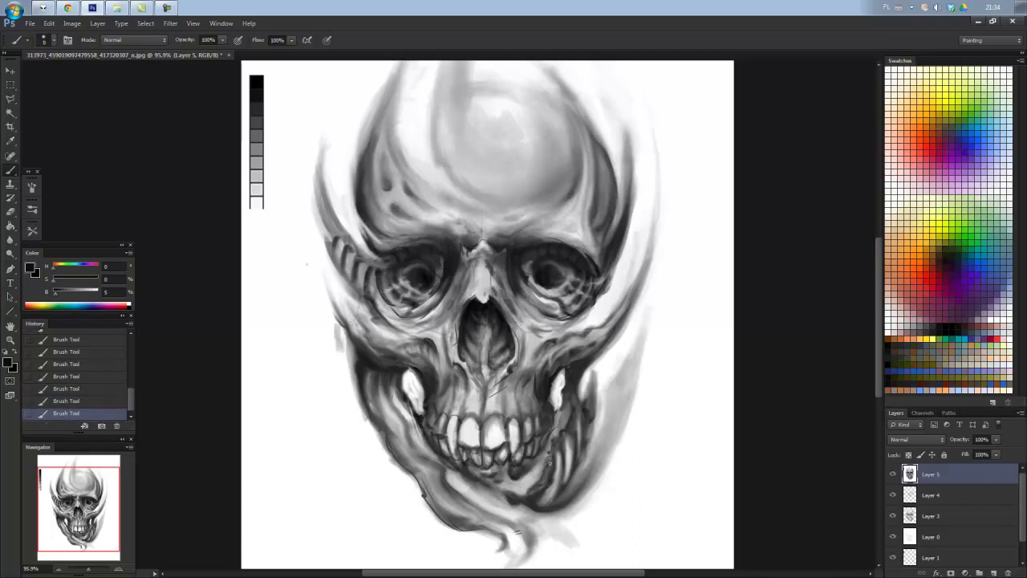
Paint light grey strokes along the right jaw edge.
alt+click(566, 423)
alt+click(575, 423)
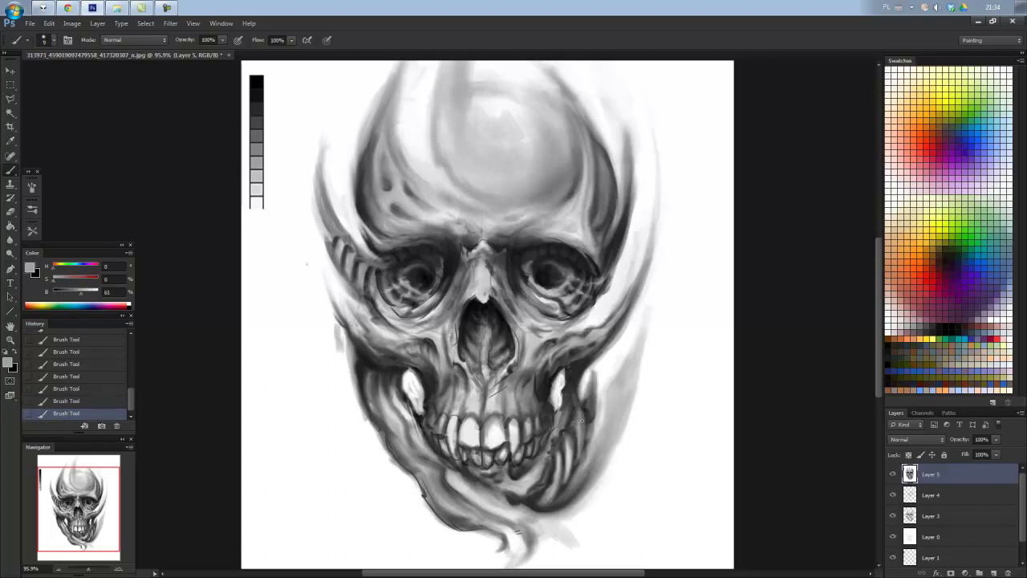
alt+click(579, 417)
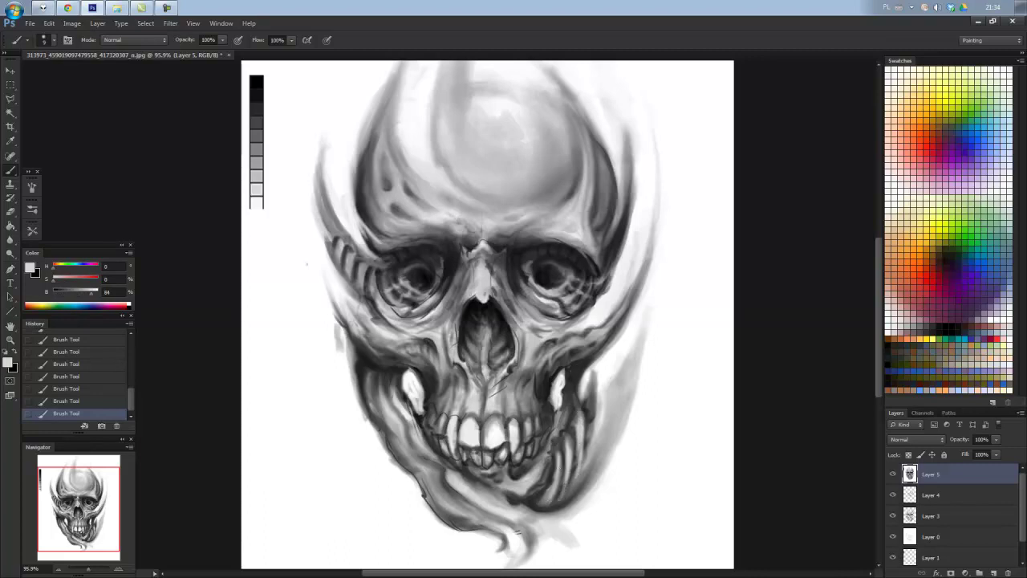
drag(555, 462, 555, 504)
alt+click(578, 418)
alt+click(608, 385)
drag(594, 398, 592, 458)
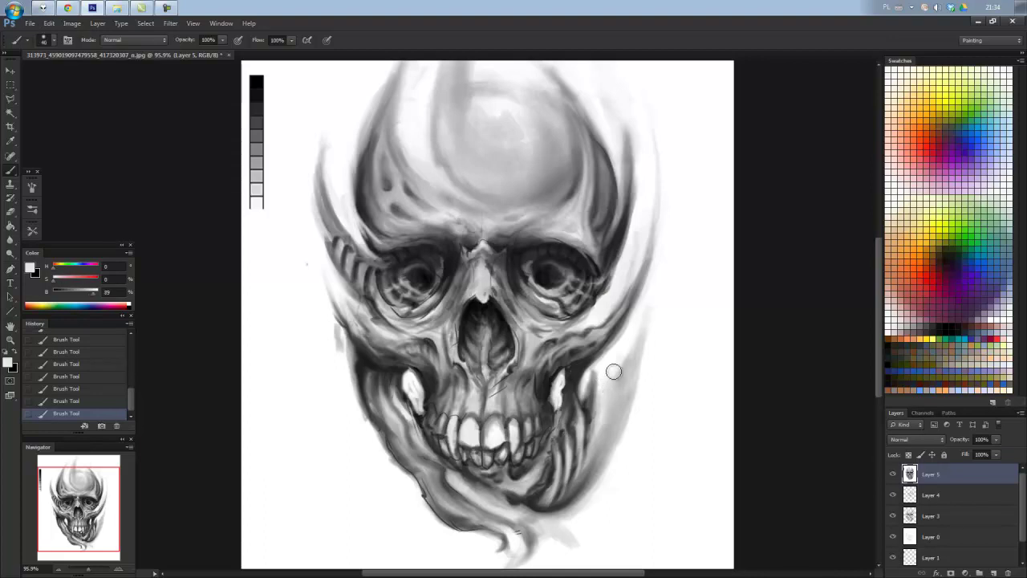
Darken the right jaw, both outer skull edges and the right horn with soft dark strokes.
drag(596, 443, 602, 481)
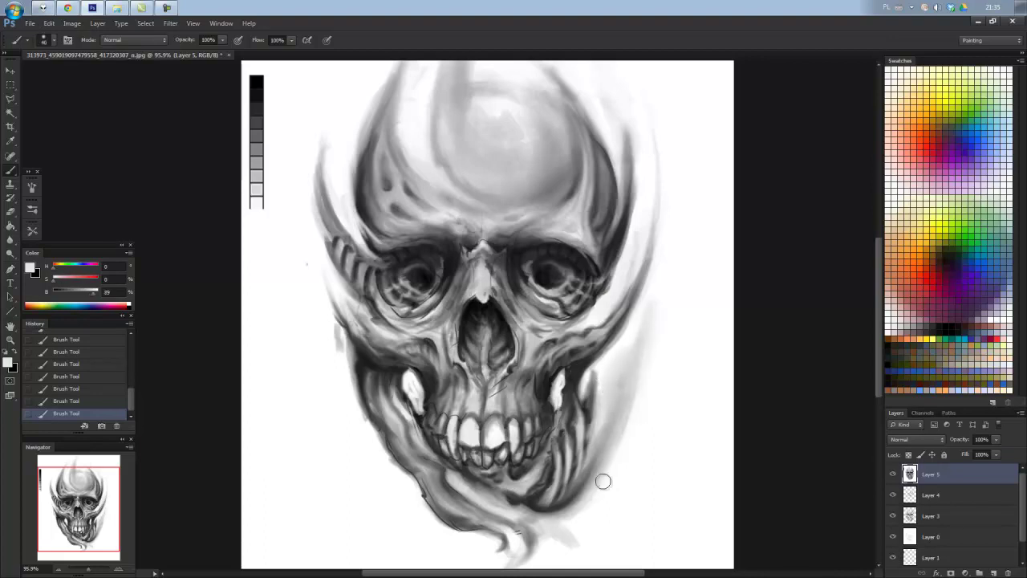
alt+click(530, 500)
mouse_move(553, 518)
mouse_down()
mouse_move(600, 491)
mouse_move(613, 415)
mouse_move(586, 506)
mouse_up()
key(bracketright)
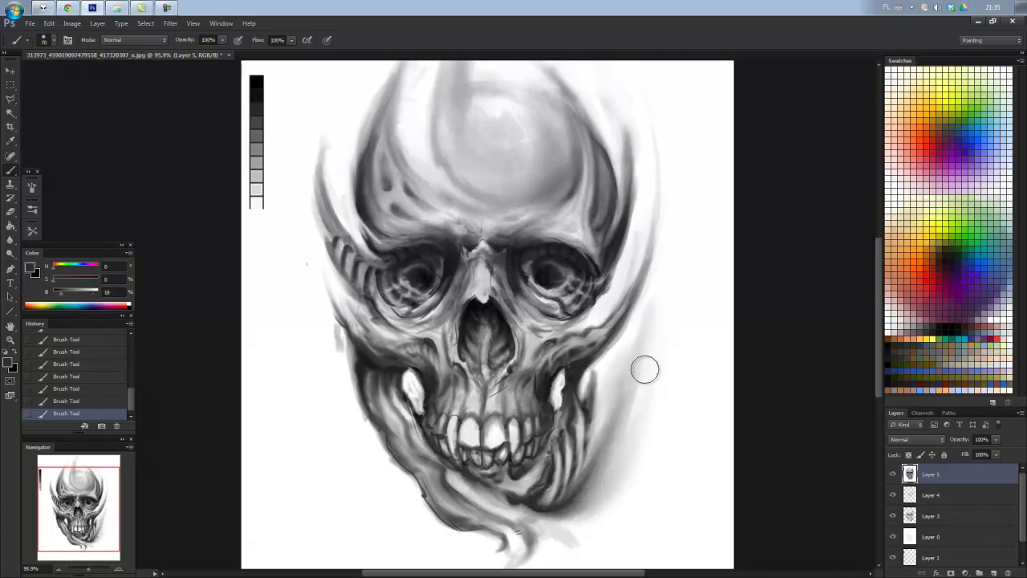
alt+click(402, 258)
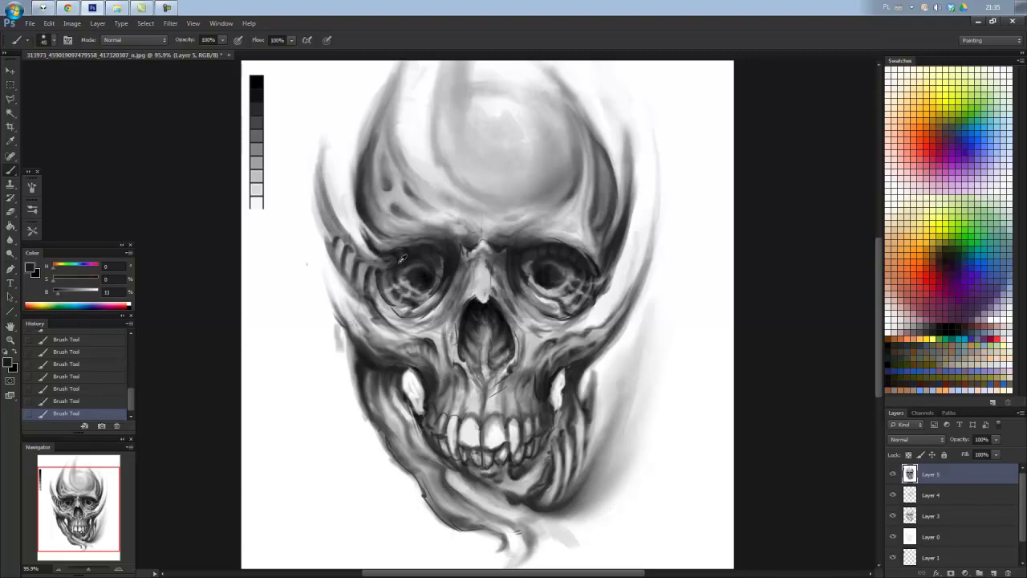
drag(329, 225, 337, 108)
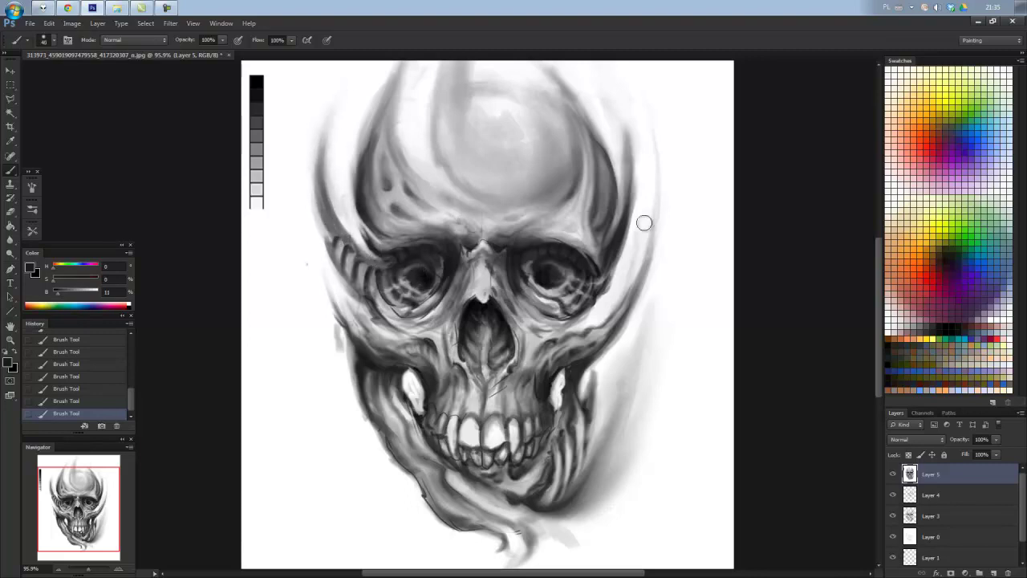
drag(645, 222, 610, 92)
key(bracketleft)
drag(630, 309, 658, 207)
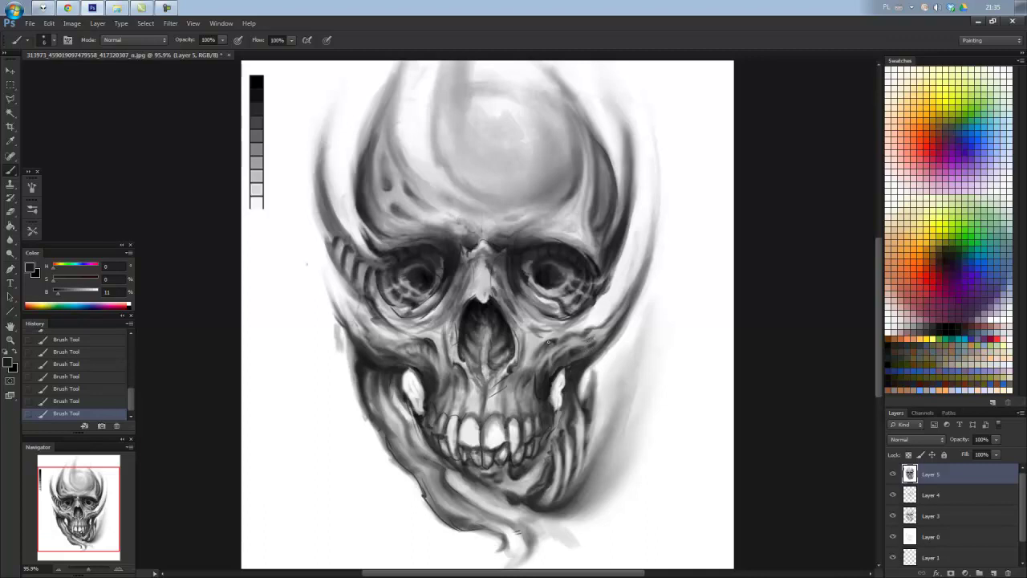
Sample mid-grey and near-white tones from the painting, then open Filter > Liquify.
alt+click(576, 330)
alt+click(595, 320)
scroll(590, 308, down, 3)
scroll(590, 308, down, 3)
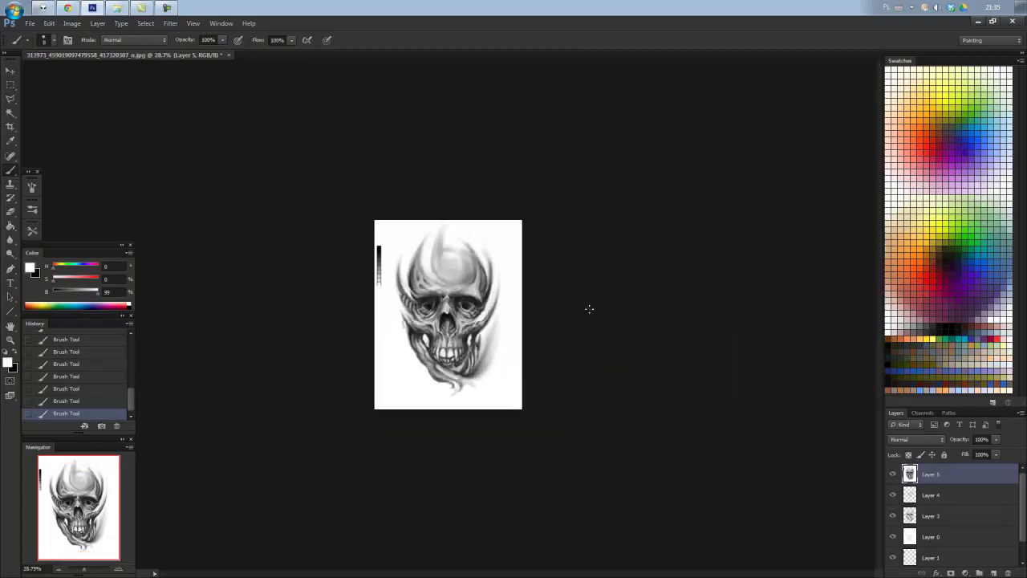
scroll(590, 308, up, 2)
scroll(590, 309, up, 2)
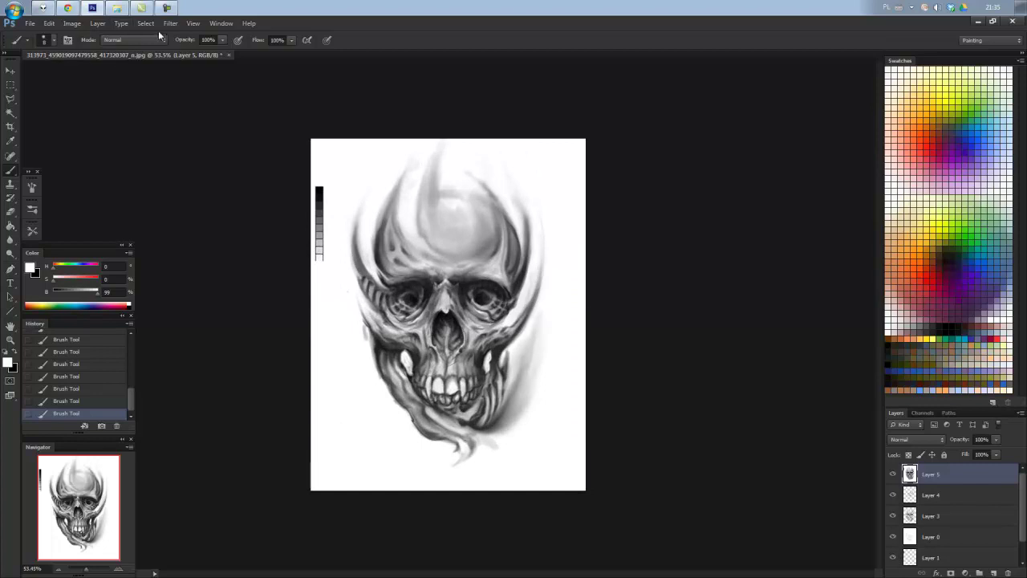
click(170, 23)
click(191, 100)
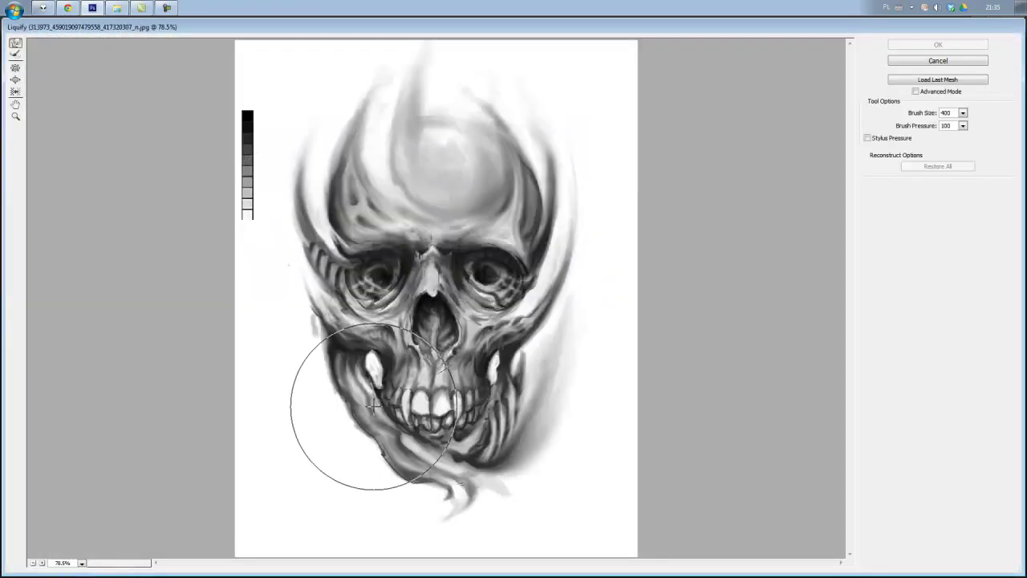
Forward-warp the jaw, nose bridge, upper cranium, cranium flames and right cheek.
drag(371, 407, 482, 367)
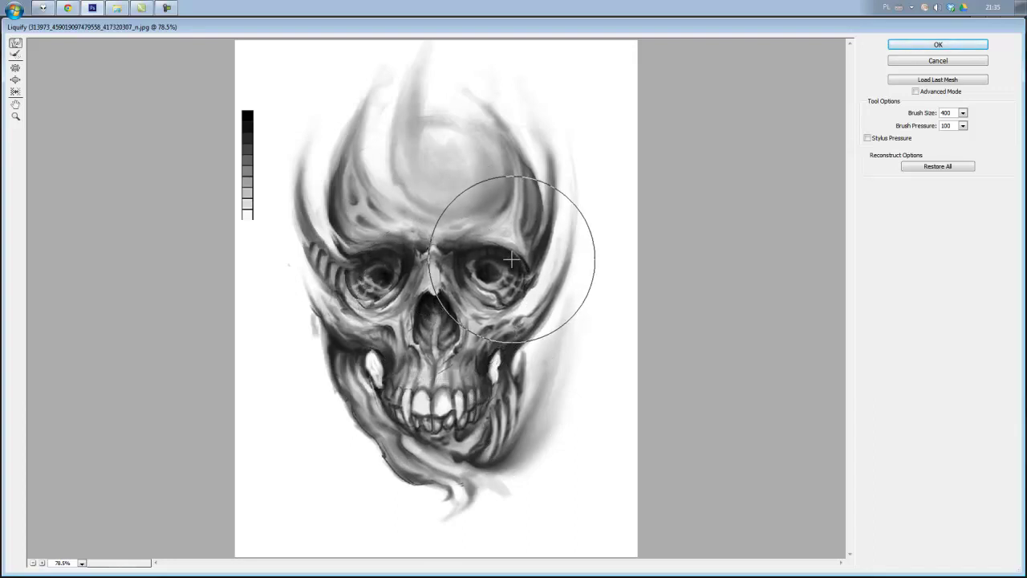
drag(511, 259, 343, 265)
drag(539, 230, 557, 160)
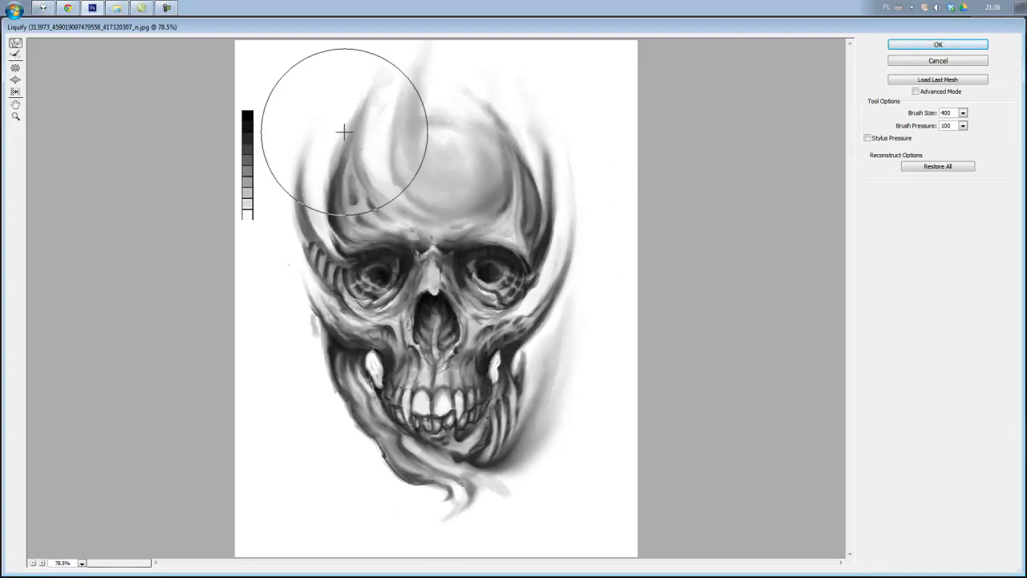
mouse_move(343, 131)
mouse_down()
mouse_move(425, 96)
mouse_move(458, 110)
mouse_up()
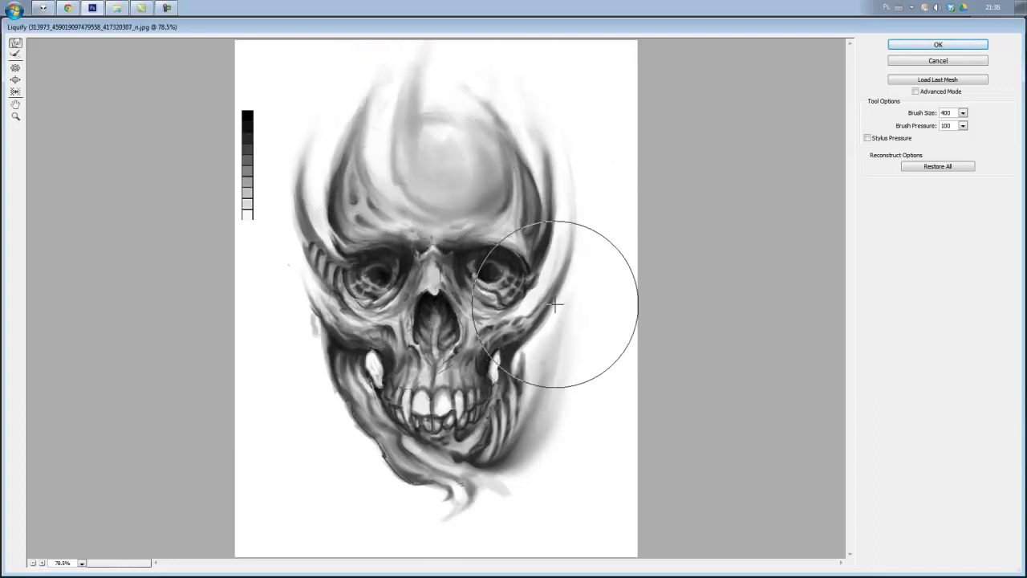
drag(555, 304, 560, 163)
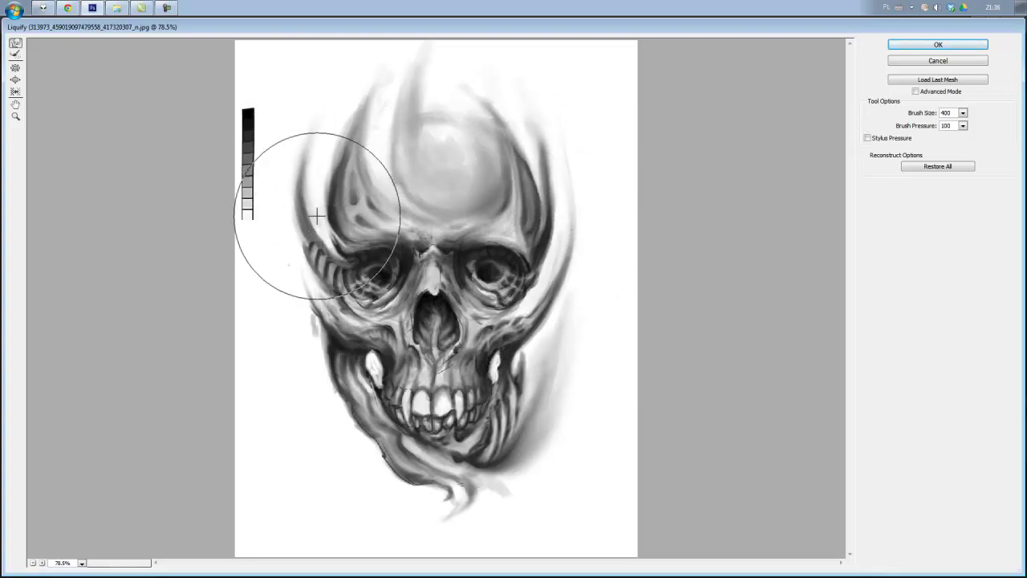
drag(534, 314, 537, 305)
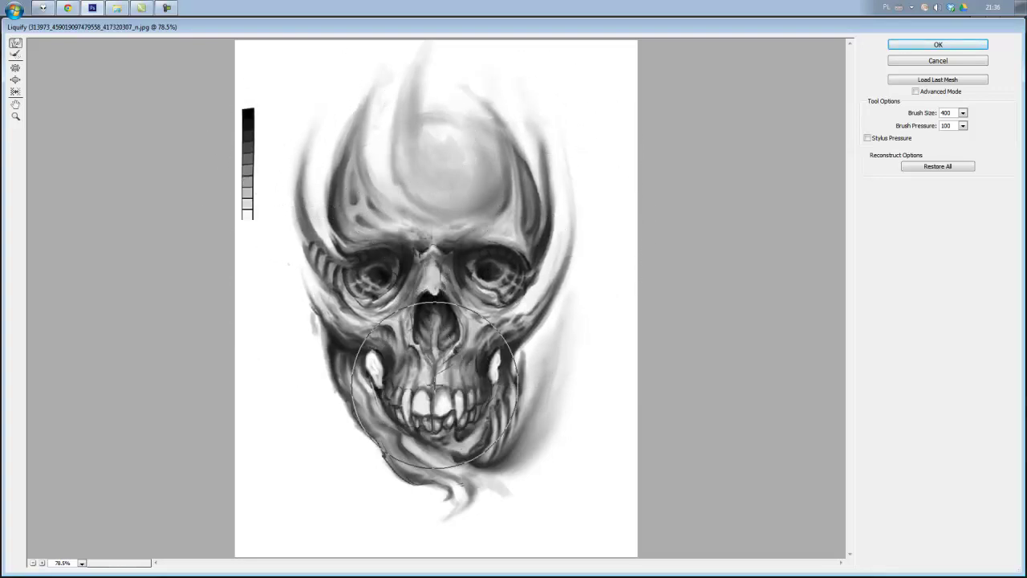
drag(434, 383, 422, 446)
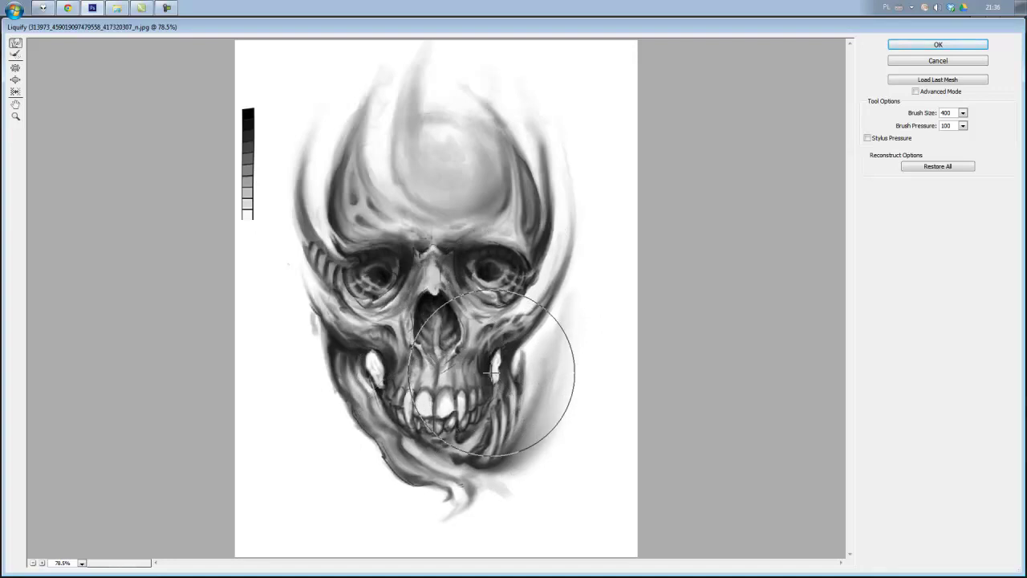
Warp the chin, flame horns, brow and left cheek, then apply the Liquify warp.
drag(387, 401, 385, 404)
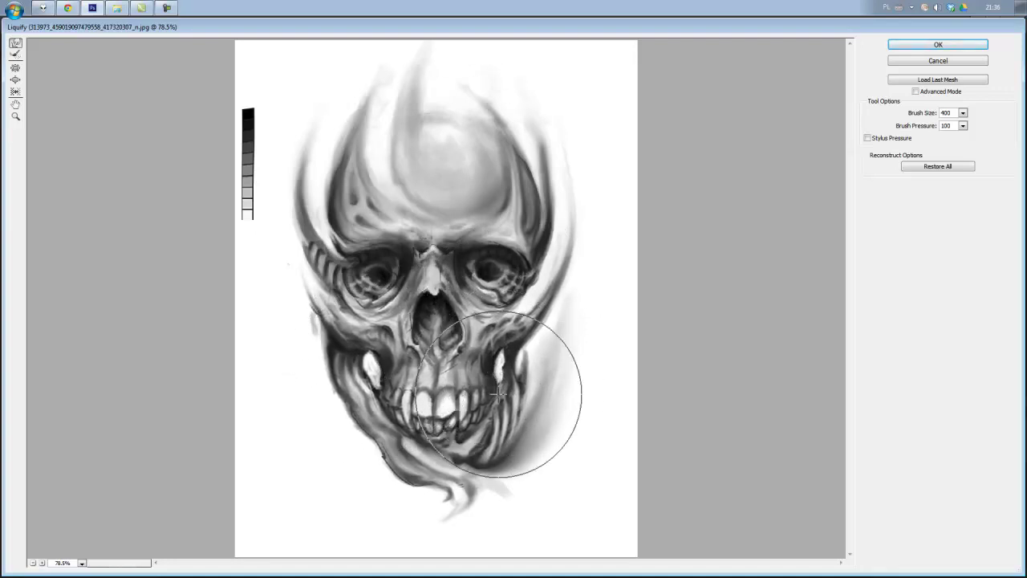
mouse_move(500, 394)
mouse_down()
mouse_move(454, 523)
mouse_move(464, 522)
mouse_up()
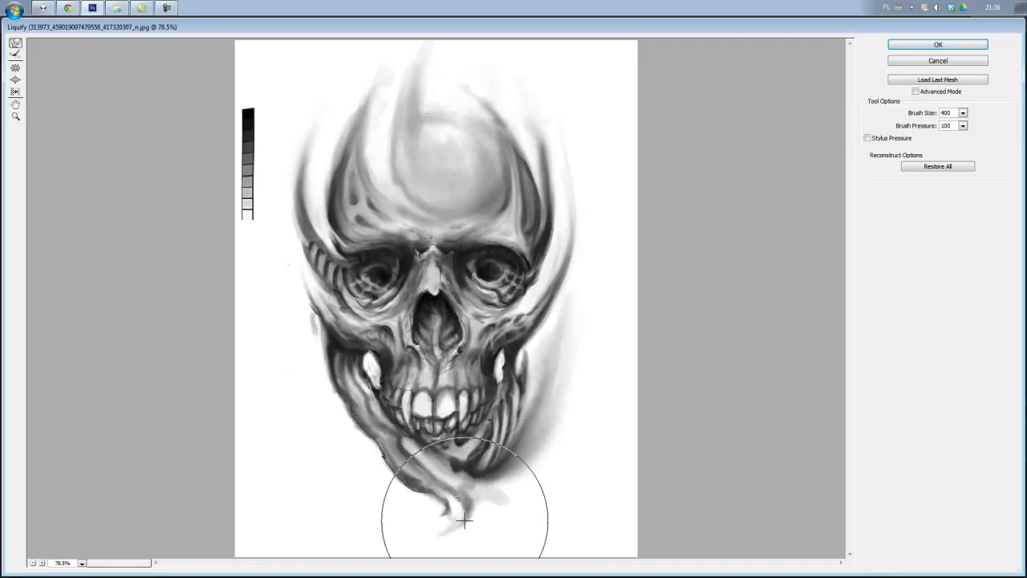
drag(282, 211, 286, 179)
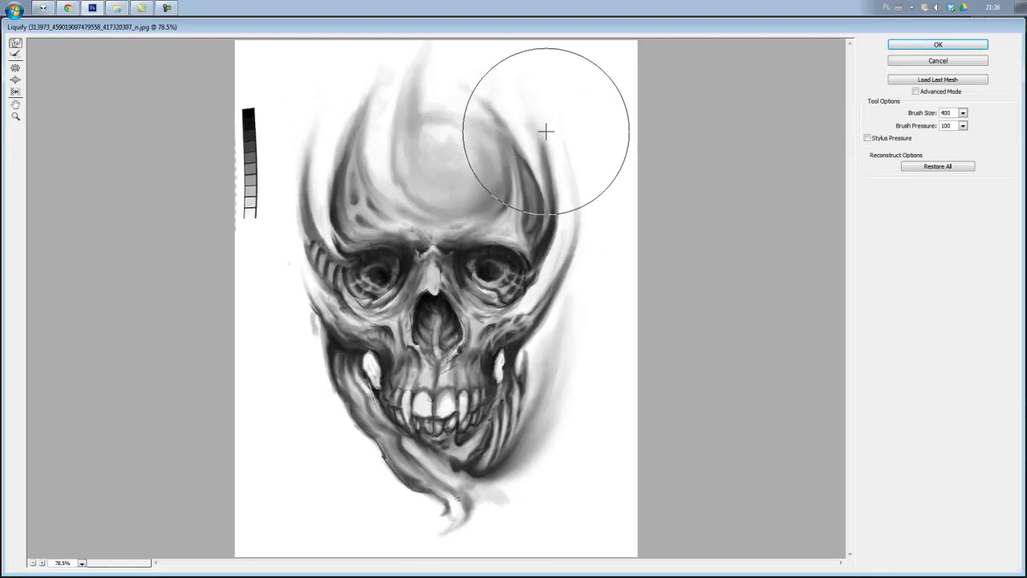
drag(545, 131, 562, 214)
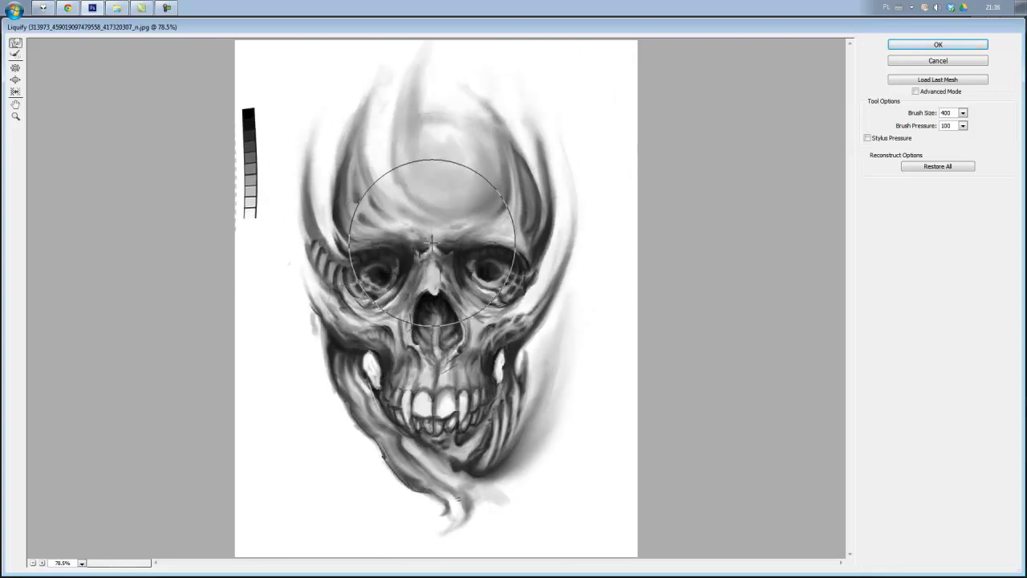
mouse_move(432, 241)
mouse_down()
mouse_move(435, 258)
mouse_move(469, 221)
mouse_move(449, 305)
mouse_move(464, 345)
mouse_up()
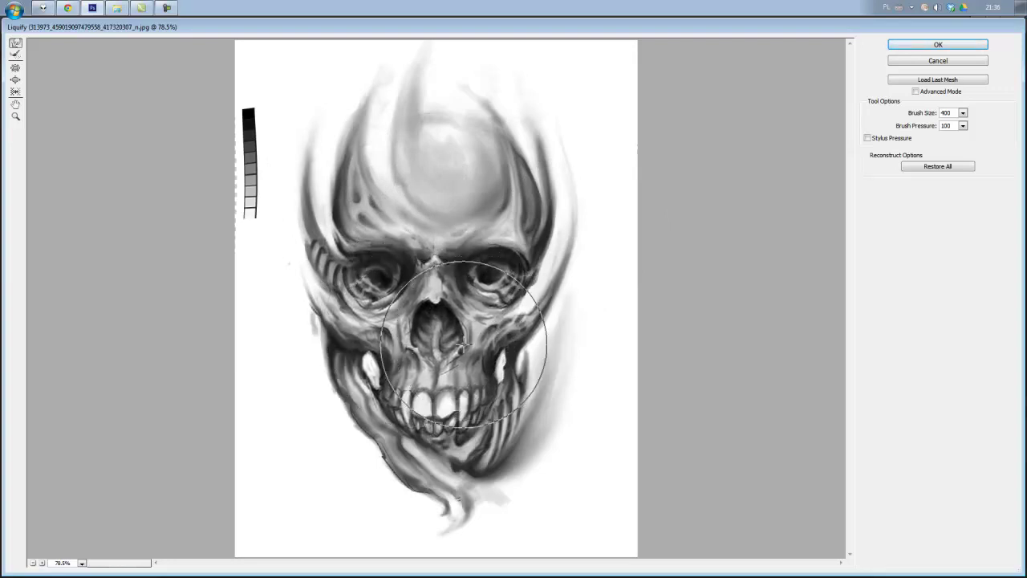
drag(321, 339, 353, 342)
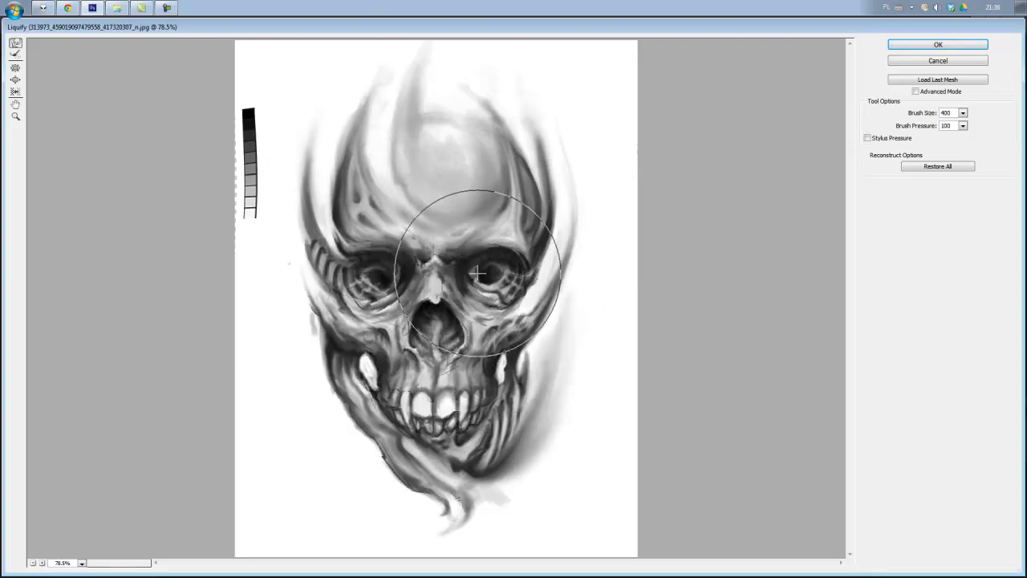
click(912, 46)
Toggle Layer 5 visibility to compare the warp, then zoom in.
click(893, 474)
click(893, 474)
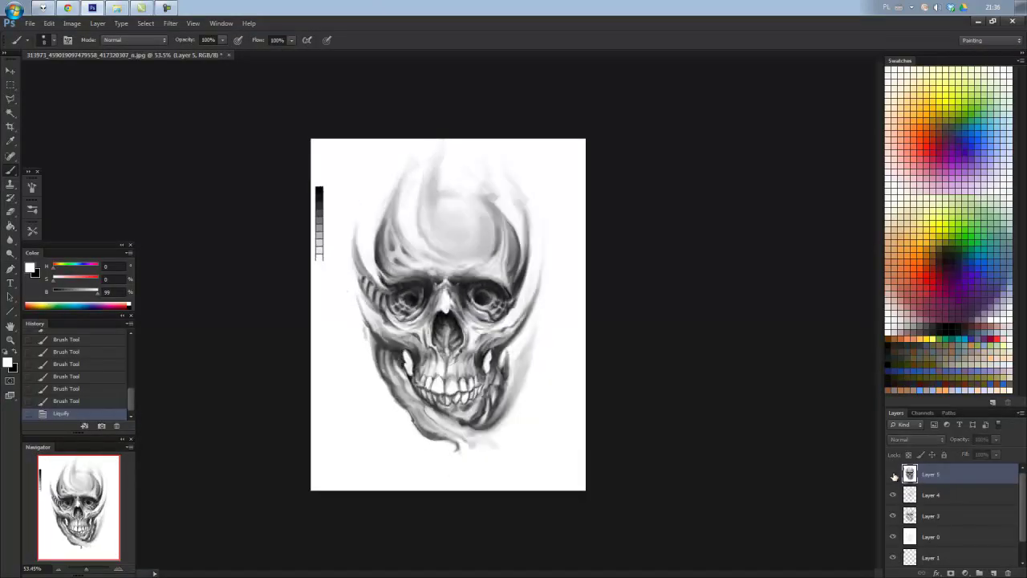
click(894, 474)
scroll(621, 359, down, 2)
scroll(622, 359, up, 4)
scroll(401, 257, up, 3)
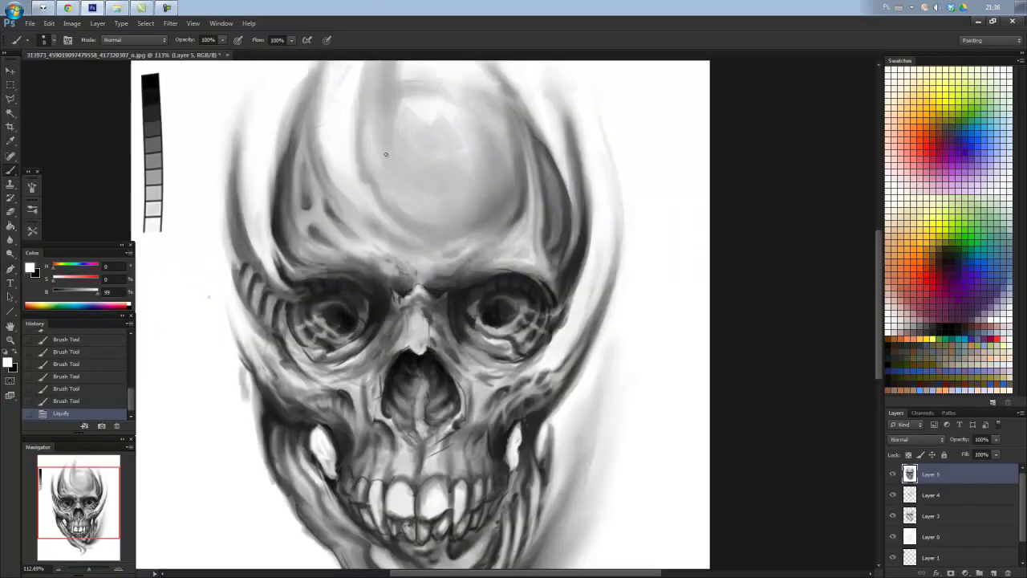
Brush faint grey strokes on the forehead, resampling lighter greys from the painting.
alt+click(289, 168)
mouse_move(359, 121)
mouse_down()
mouse_move(360, 165)
mouse_move(369, 170)
mouse_up()
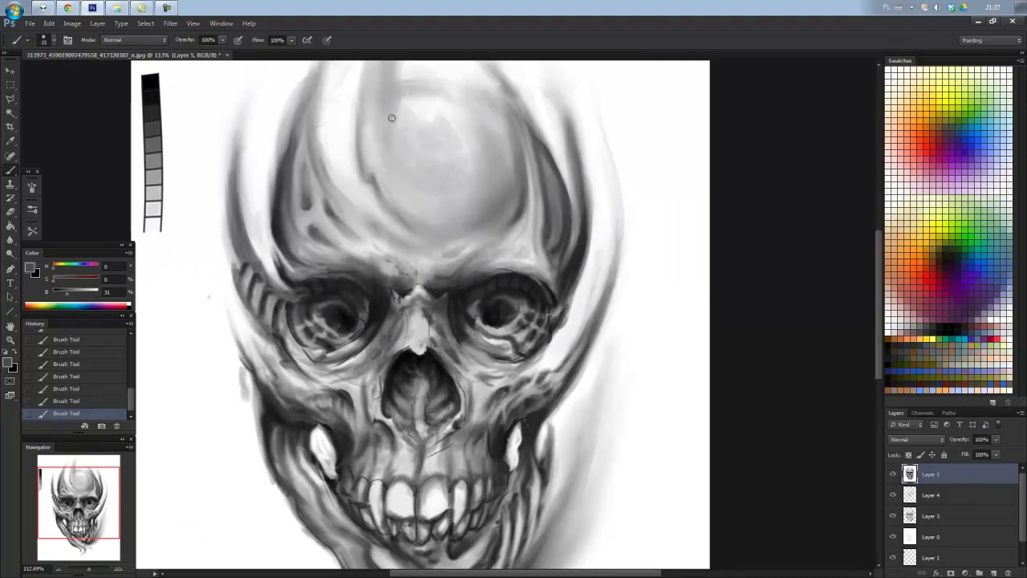
key(bracketright)
key(bracketright)
key(bracketright)
key(bracketright)
key(bracketleft)
key(bracketleft)
key(bracketleft)
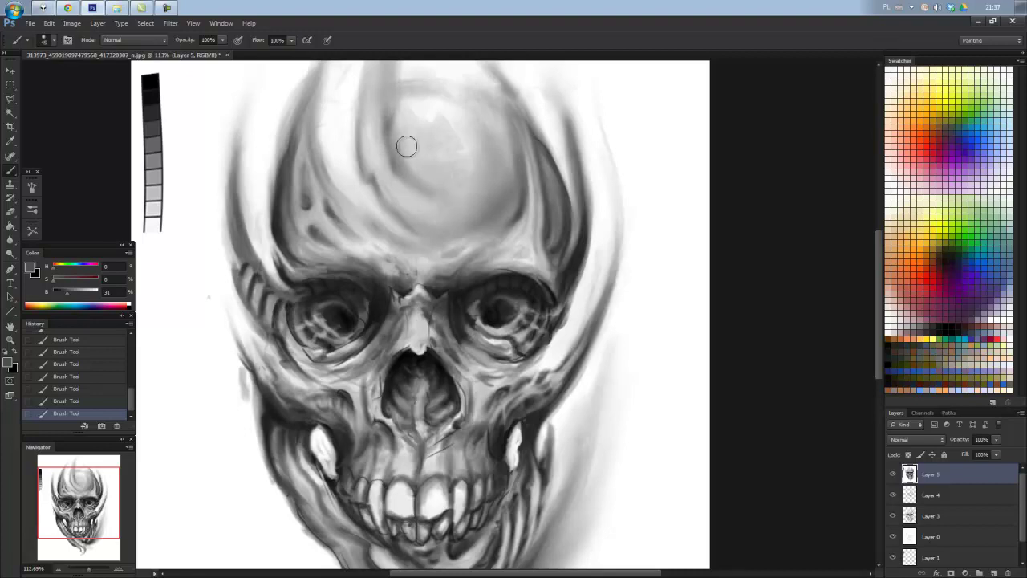
alt+click(384, 148)
alt+click(425, 189)
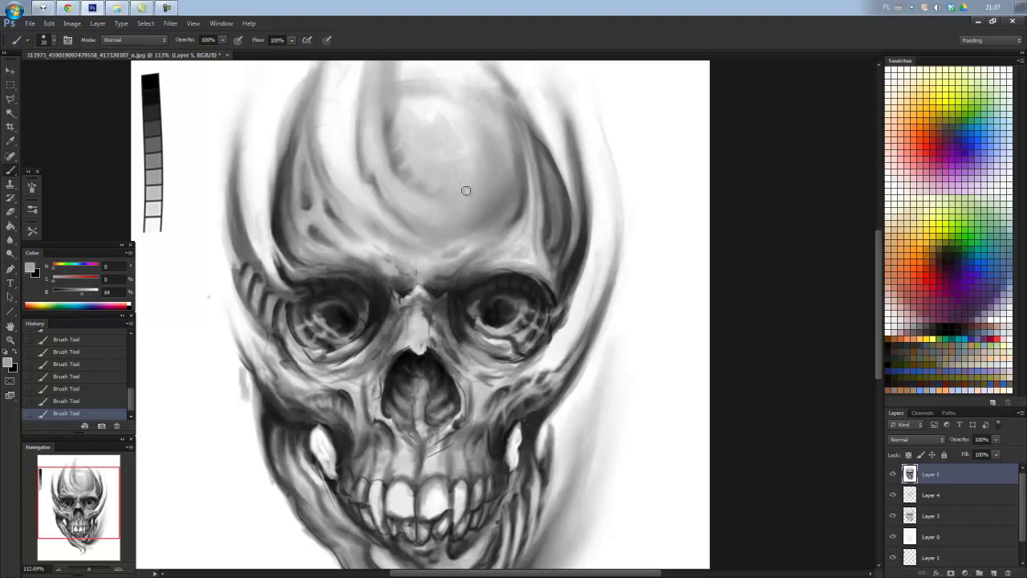
scroll(467, 190, down, 2)
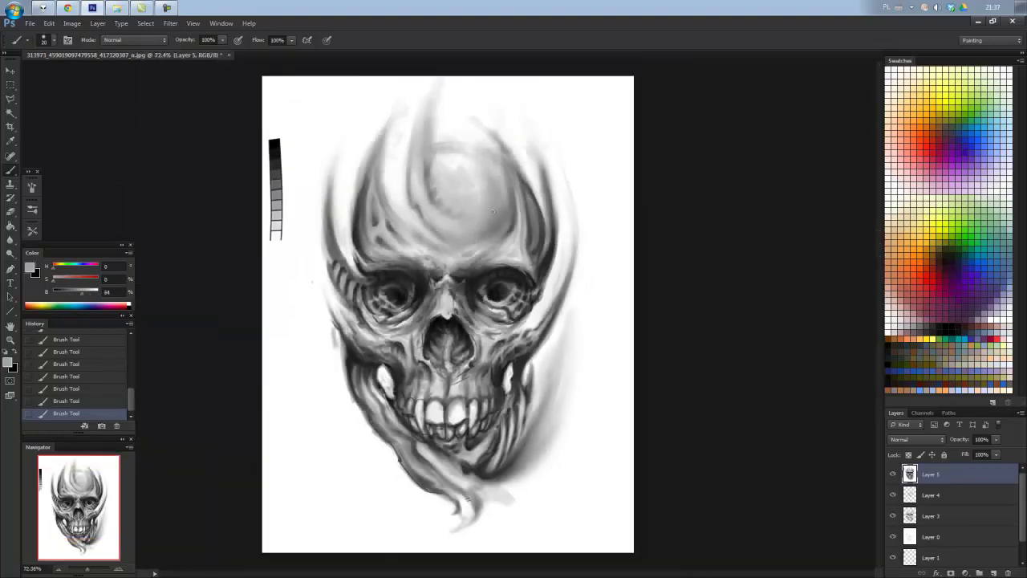
Mirror the canvas horizontally, shade the left eye socket and whiten the top-centre flame tip.
click(77, 25)
mouse_move(91, 121)
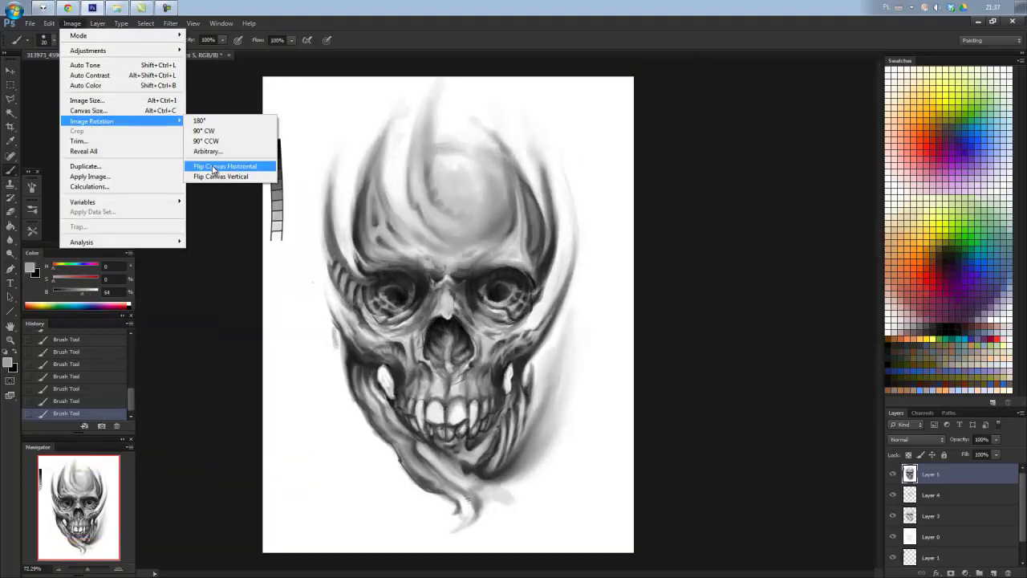
click(217, 169)
drag(352, 338, 369, 308)
mouse_move(355, 327)
mouse_down()
mouse_move(370, 320)
mouse_move(371, 278)
mouse_move(360, 323)
mouse_up()
alt+click(365, 301)
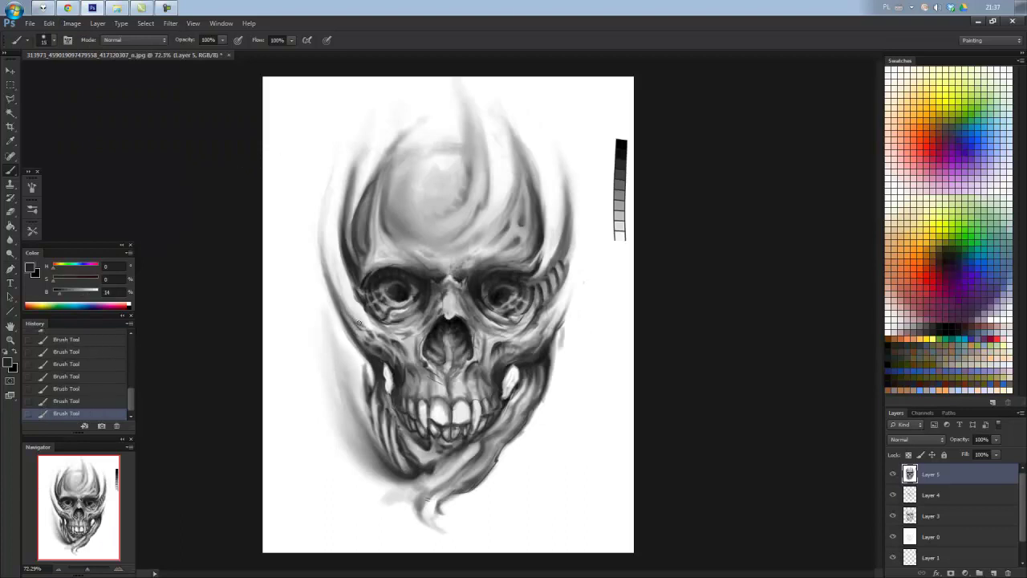
key(x)
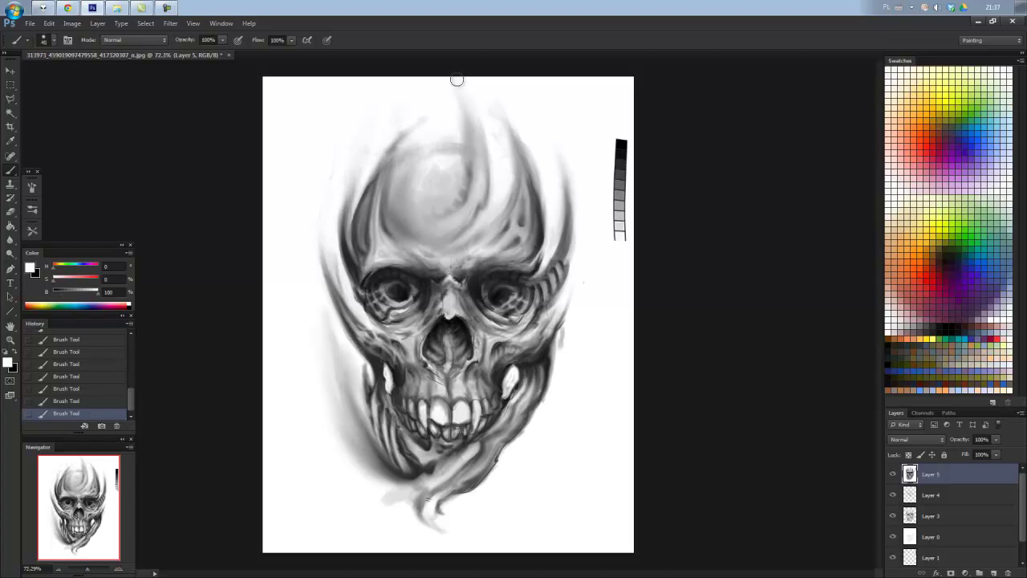
drag(478, 154, 467, 110)
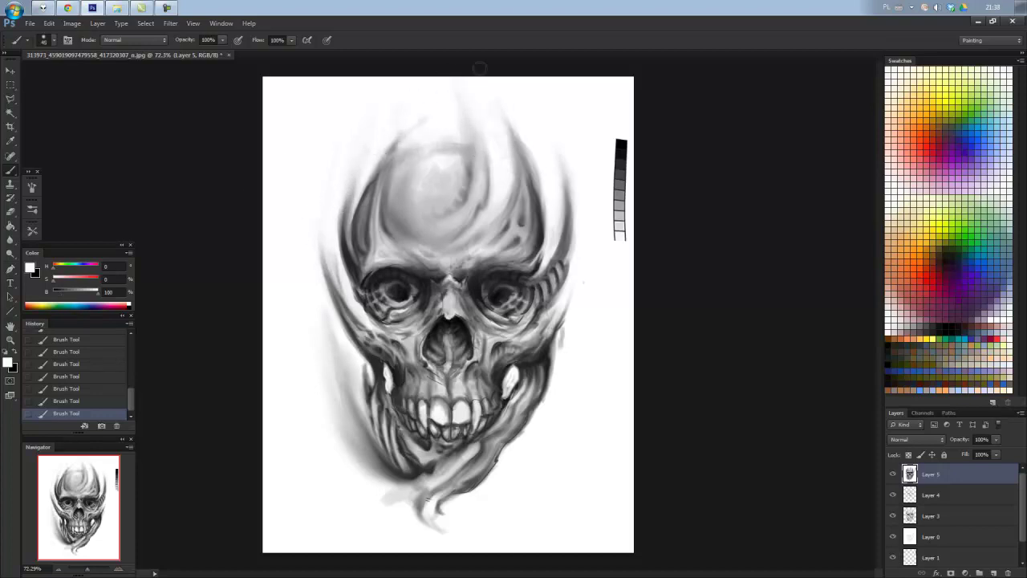
key(x)
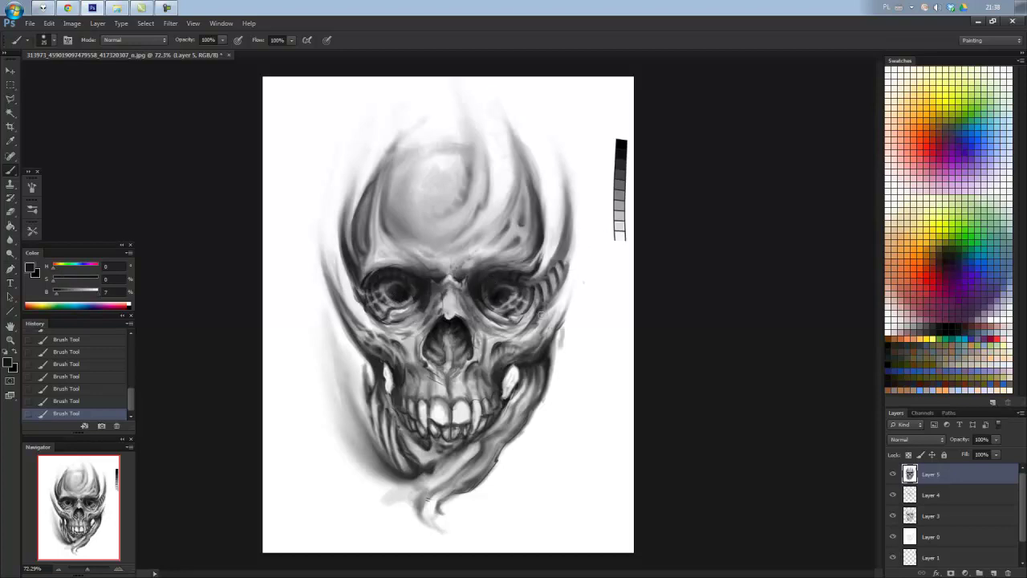
Sample darker greys and darken the upper-left edge, lower-left jaw and lower-right teeth.
alt+click(525, 337)
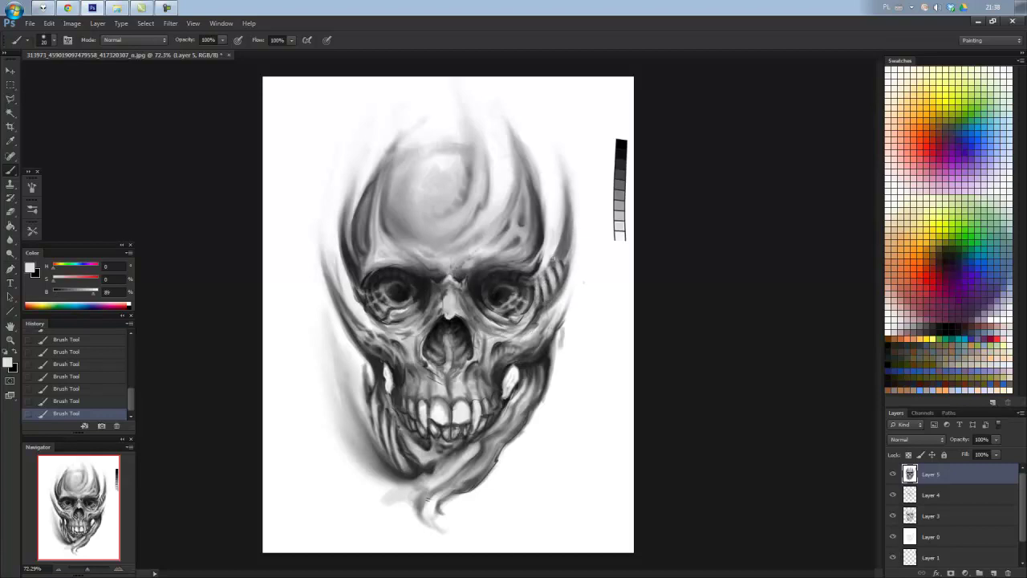
alt+click(567, 272)
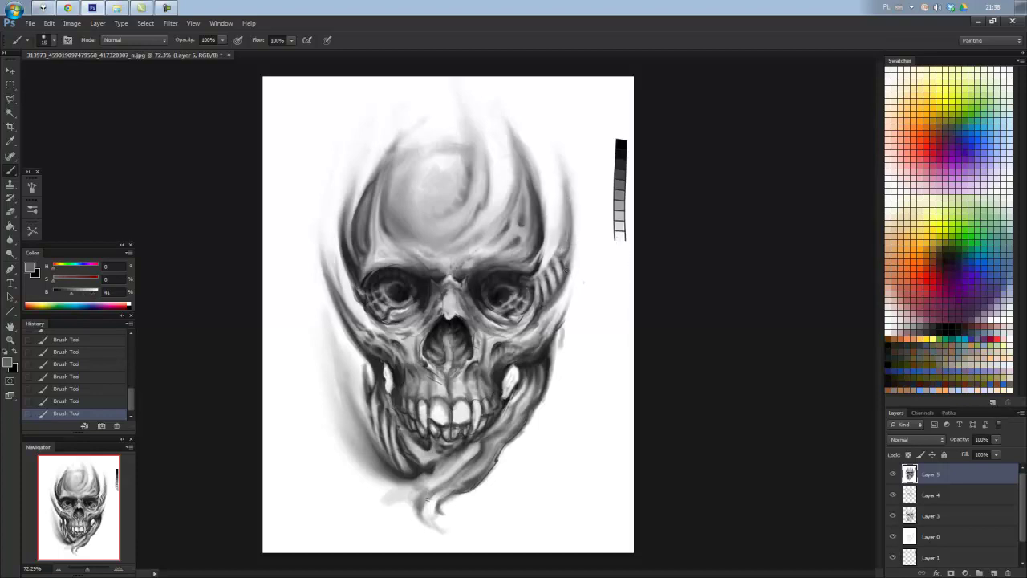
alt+click(583, 276)
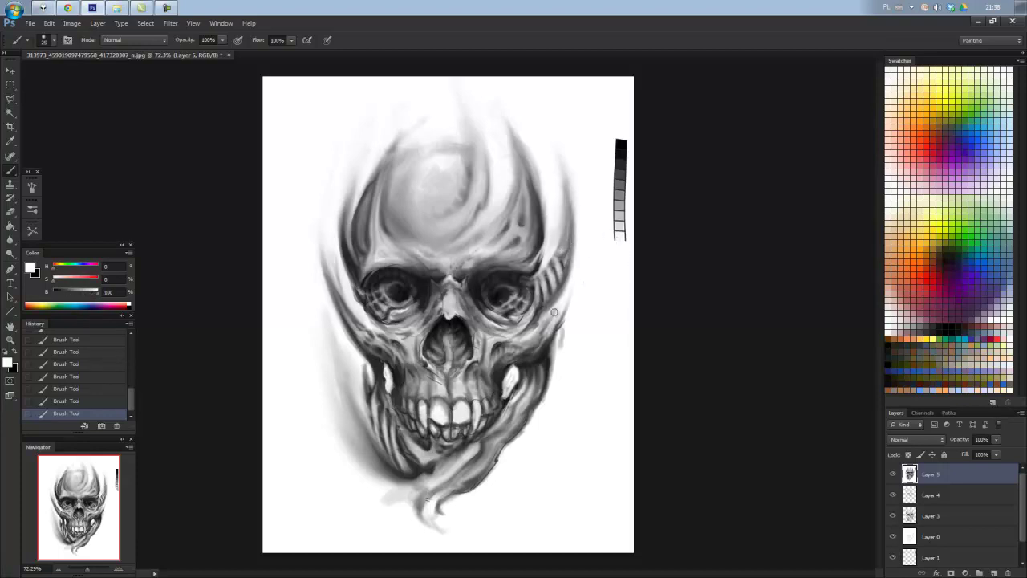
alt+click(551, 346)
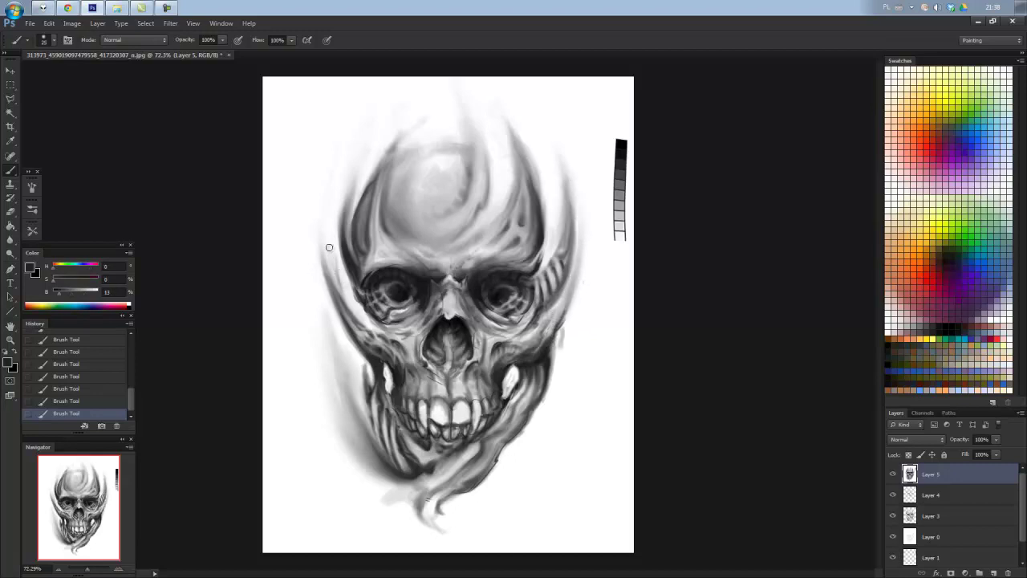
mouse_move(329, 247)
mouse_down()
mouse_move(334, 289)
mouse_move(340, 174)
mouse_up()
mouse_move(326, 367)
mouse_down()
mouse_move(378, 460)
mouse_move(405, 460)
mouse_up()
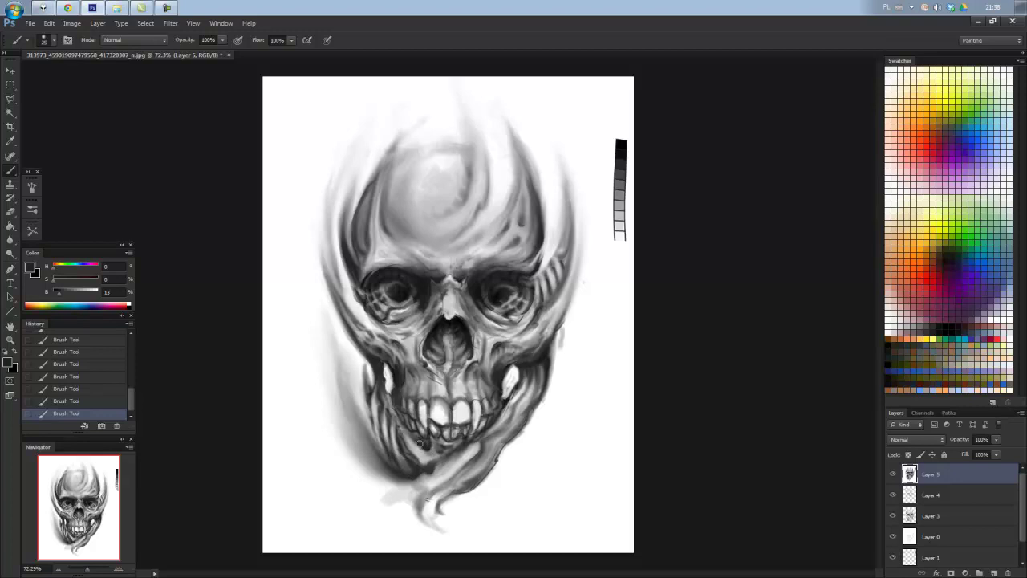
mouse_move(484, 405)
mouse_down()
mouse_move(472, 376)
mouse_move(482, 430)
mouse_up()
drag(401, 369, 433, 413)
Alternate black and white strokes to shape the right jaw edge and clean the chin tail.
drag(486, 450, 529, 384)
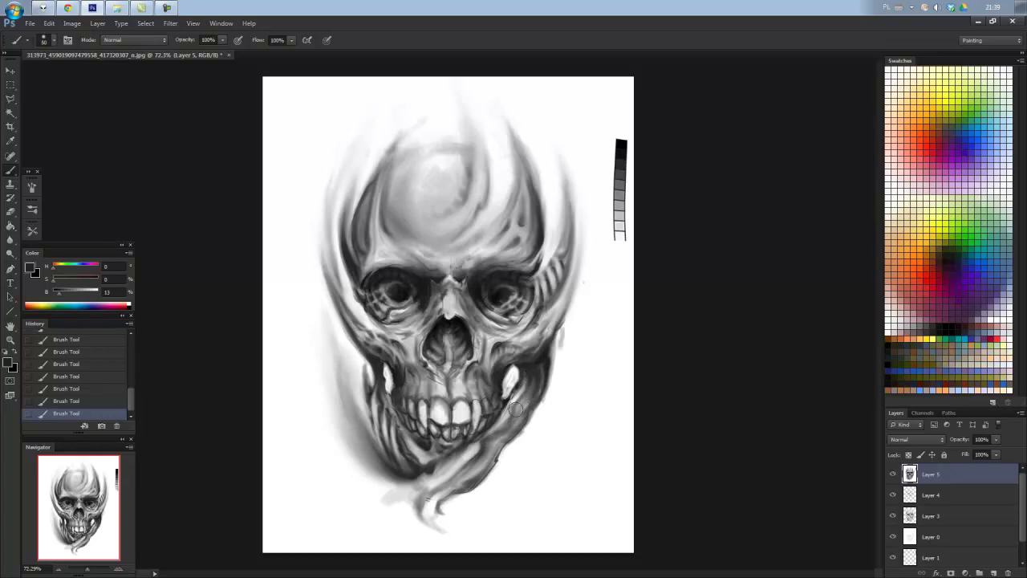
key(x)
mouse_move(573, 335)
mouse_down()
mouse_move(564, 354)
mouse_move(546, 345)
mouse_move(565, 327)
mouse_up()
key(x)
drag(562, 365, 567, 301)
key(x)
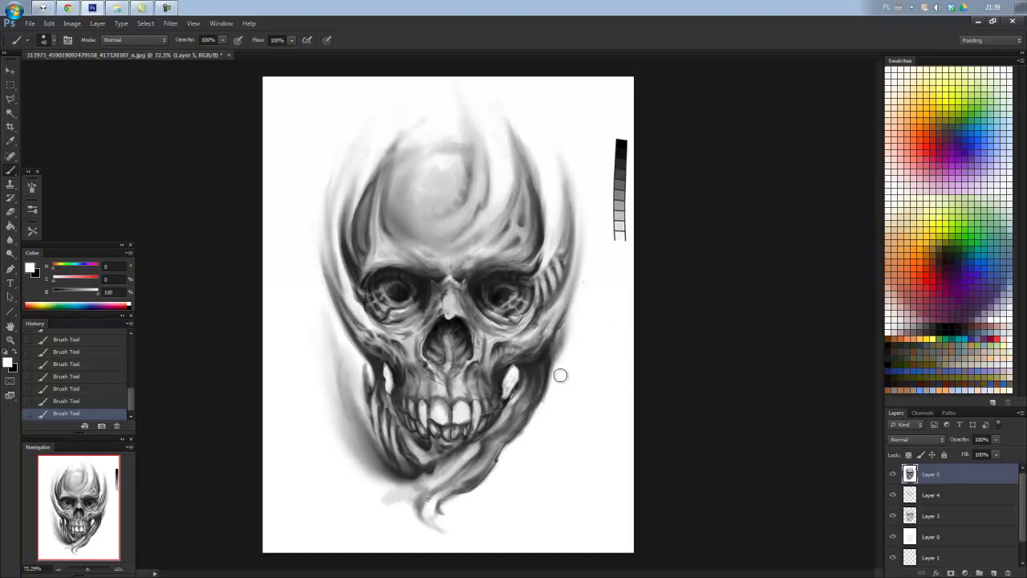
drag(557, 372, 435, 538)
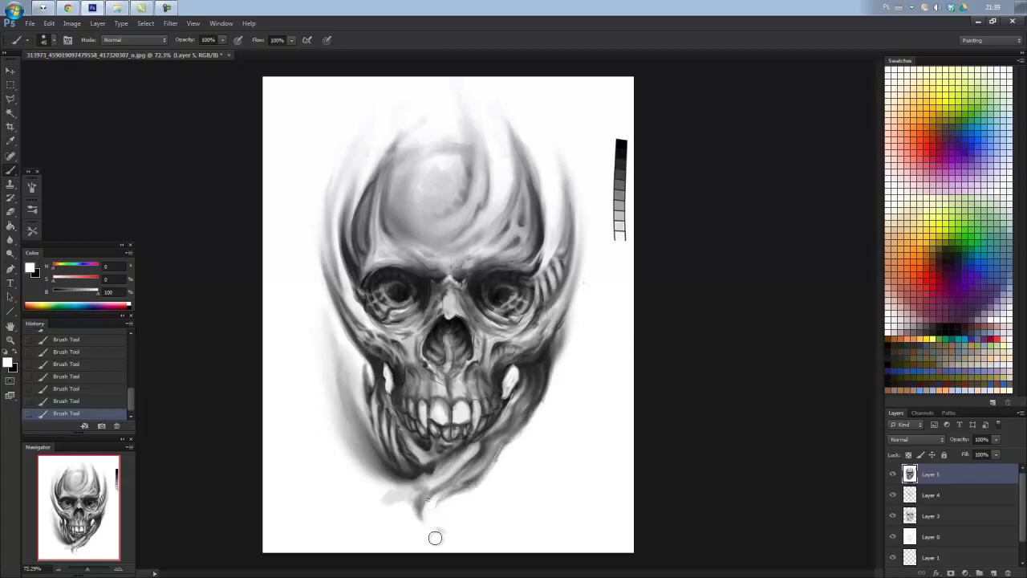
mouse_move(564, 375)
mouse_down()
mouse_move(476, 482)
mouse_move(421, 506)
mouse_move(421, 534)
mouse_up()
Shade the chin tail and lower-left jaw with a dark grey.
alt+click(453, 478)
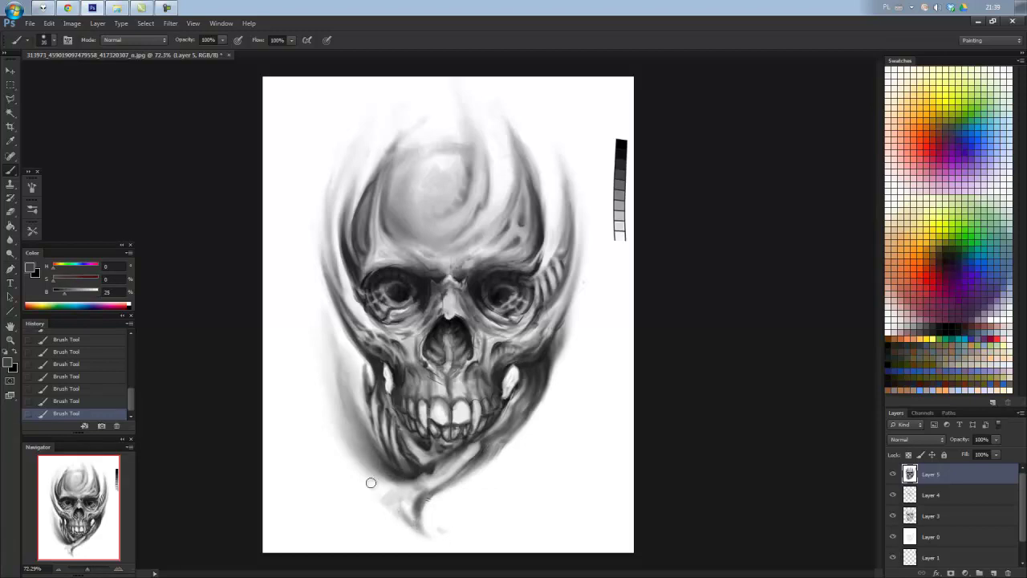
mouse_move(369, 482)
mouse_down()
mouse_move(405, 517)
mouse_move(424, 504)
mouse_move(422, 534)
mouse_move(402, 514)
mouse_up()
drag(342, 441, 378, 505)
drag(340, 420, 361, 482)
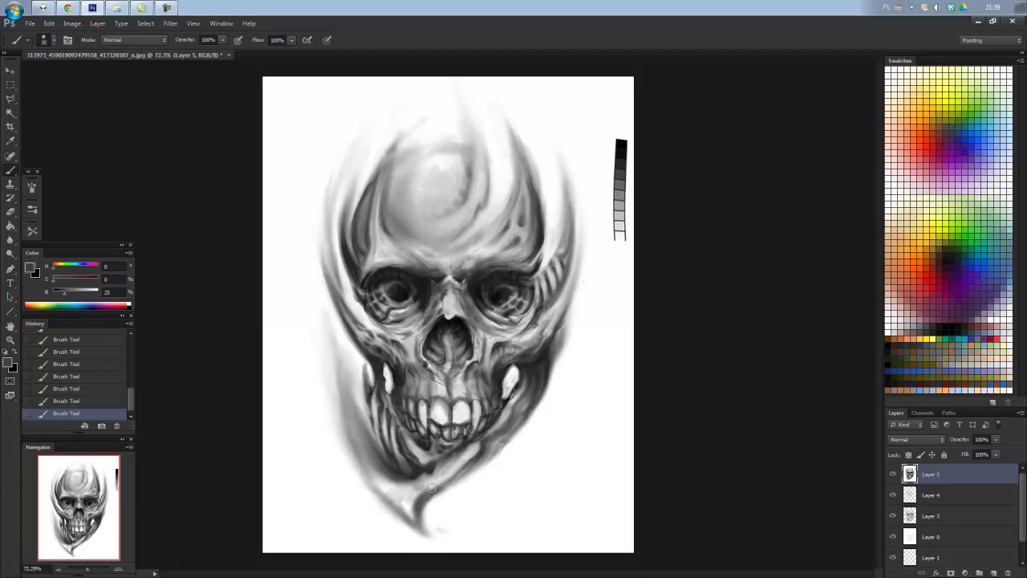
drag(426, 532, 420, 510)
right_click(390, 496)
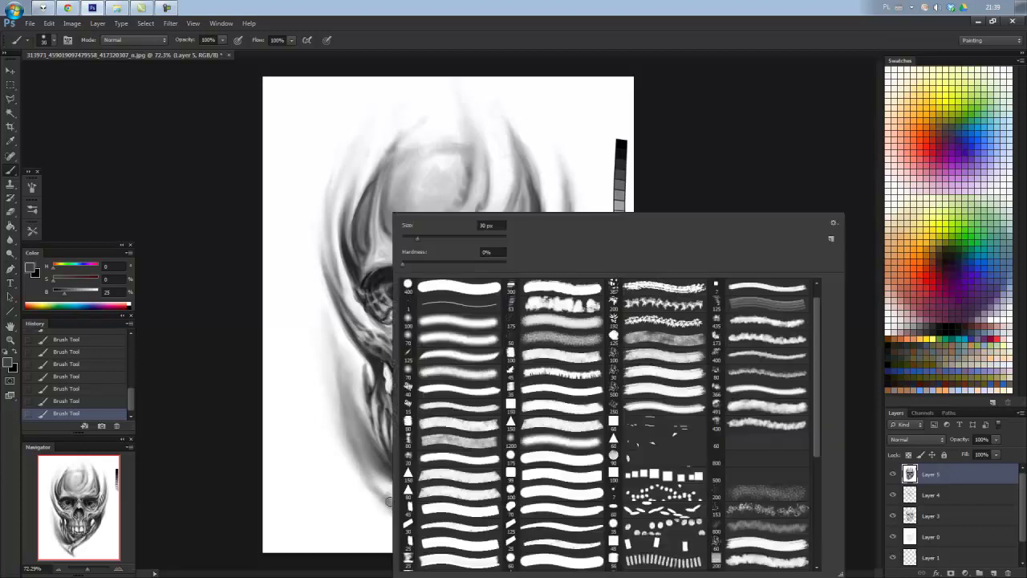
key(Escape)
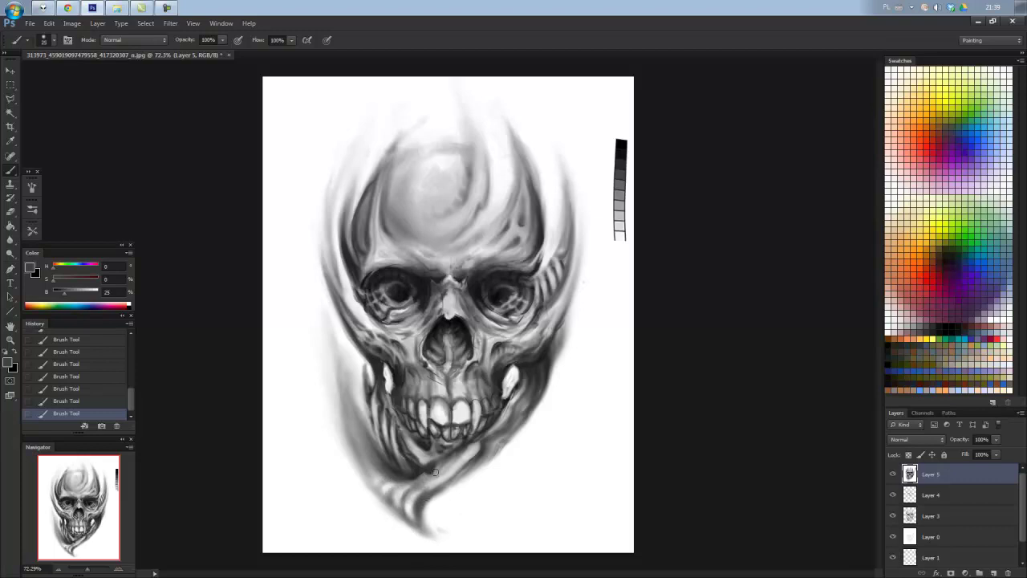
Sample several light and dark greys and pure white from the skull's edges.
alt+click(374, 477)
alt+click(333, 260)
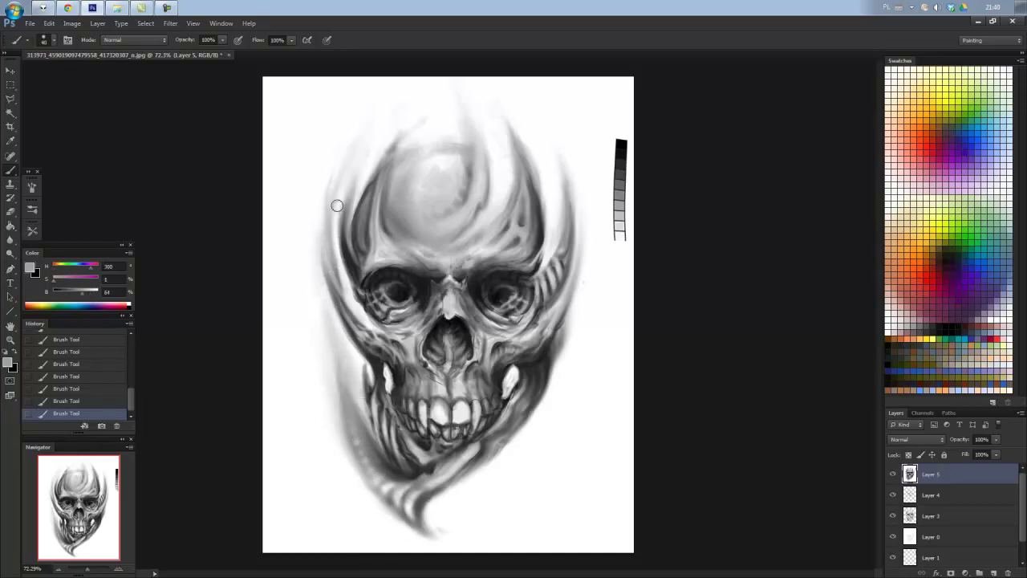
alt+click(349, 269)
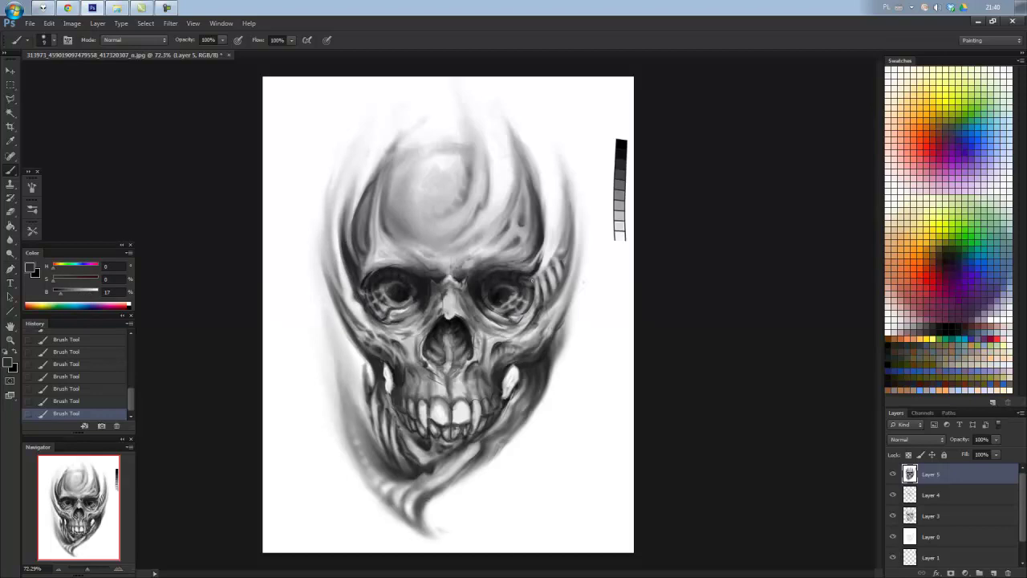
alt+click(537, 259)
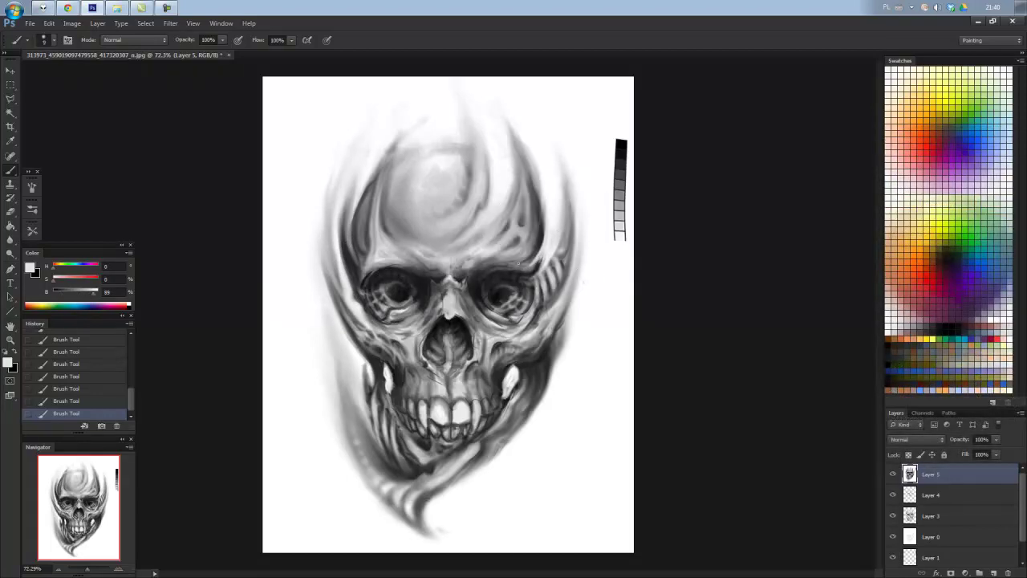
alt+click(537, 124)
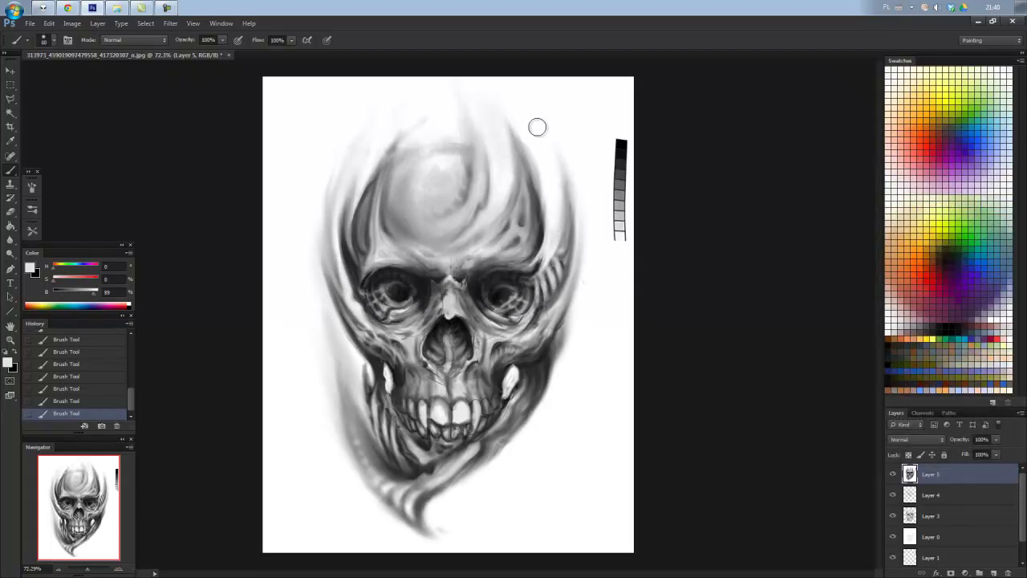
alt+click(474, 214)
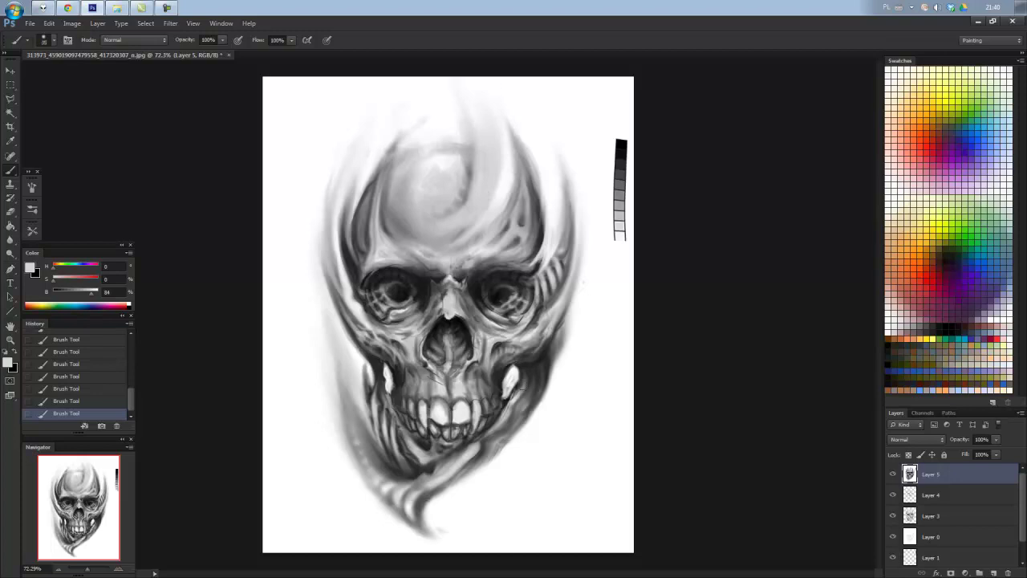
With near-black, darken the chin tail, both cheek edges, the side stripes and upper-left cranium.
alt+click(485, 425)
drag(438, 507, 449, 540)
mouse_move(447, 504)
mouse_down()
mouse_move(441, 540)
mouse_move(527, 448)
mouse_move(507, 472)
mouse_up()
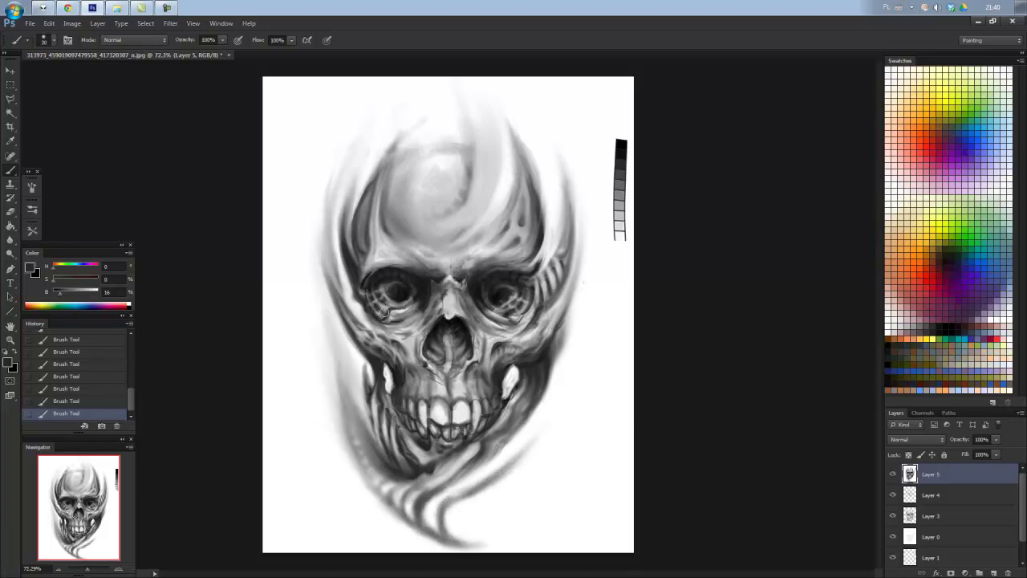
mouse_move(349, 359)
mouse_down()
mouse_move(316, 278)
mouse_move(341, 328)
mouse_move(343, 390)
mouse_move(338, 369)
mouse_move(353, 430)
mouse_move(394, 478)
mouse_up()
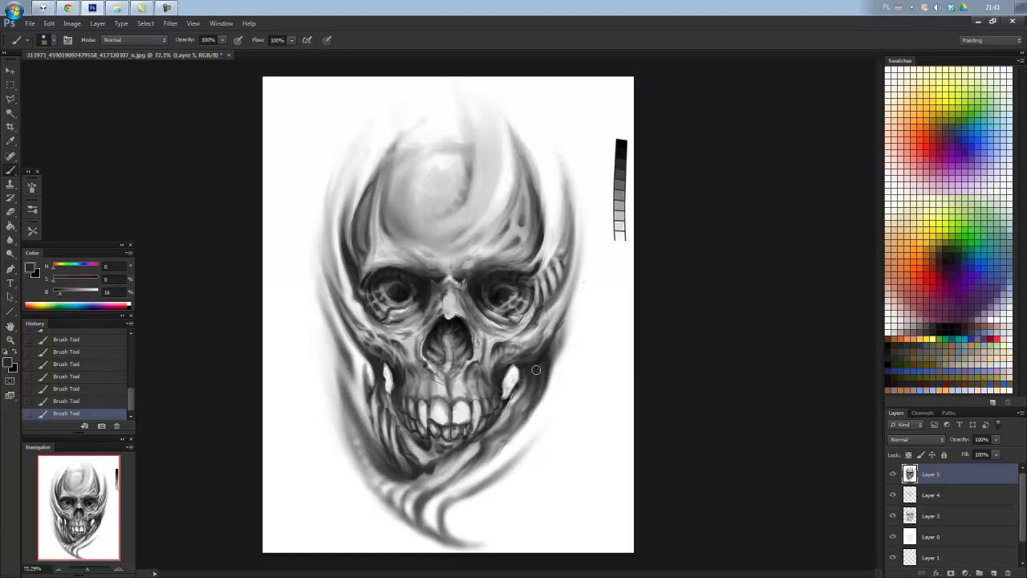
drag(536, 369, 572, 273)
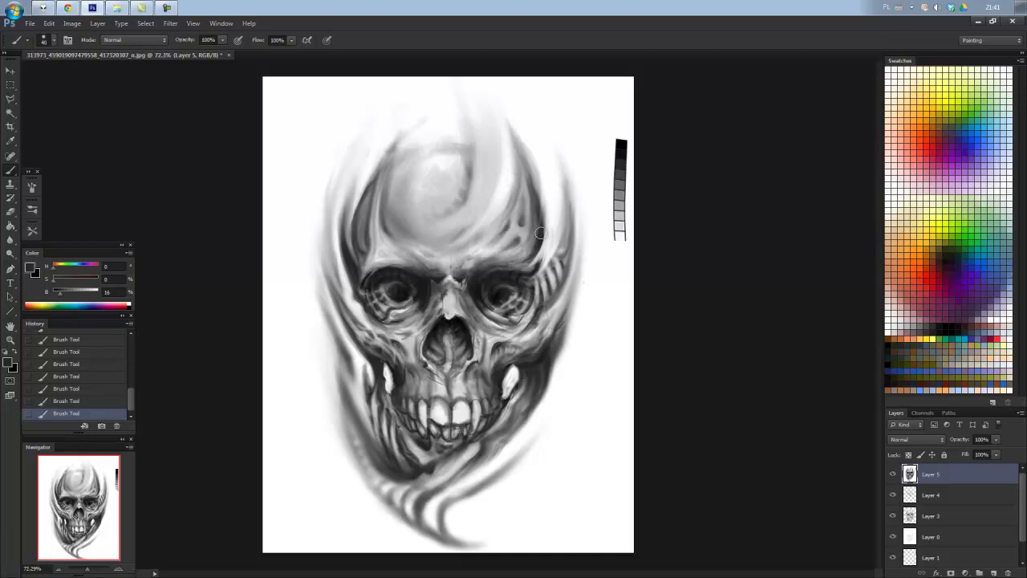
drag(536, 241, 539, 179)
mouse_move(364, 252)
mouse_down()
mouse_move(366, 201)
mouse_move(362, 213)
mouse_move(388, 148)
mouse_up()
drag(393, 188, 421, 118)
Sample a light grey and brighten the skull's upper-right edge.
alt+click(378, 233)
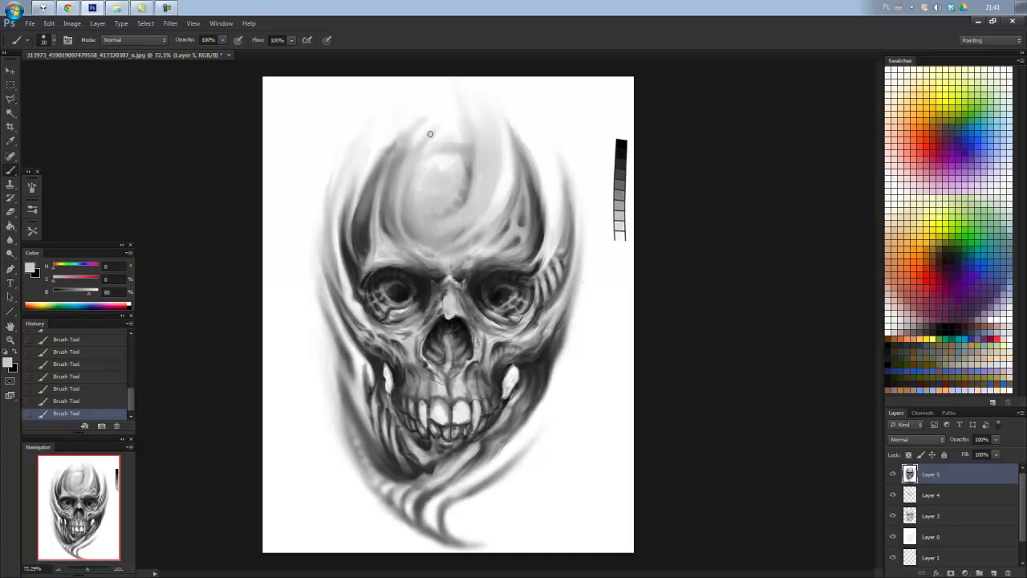
alt+click(462, 172)
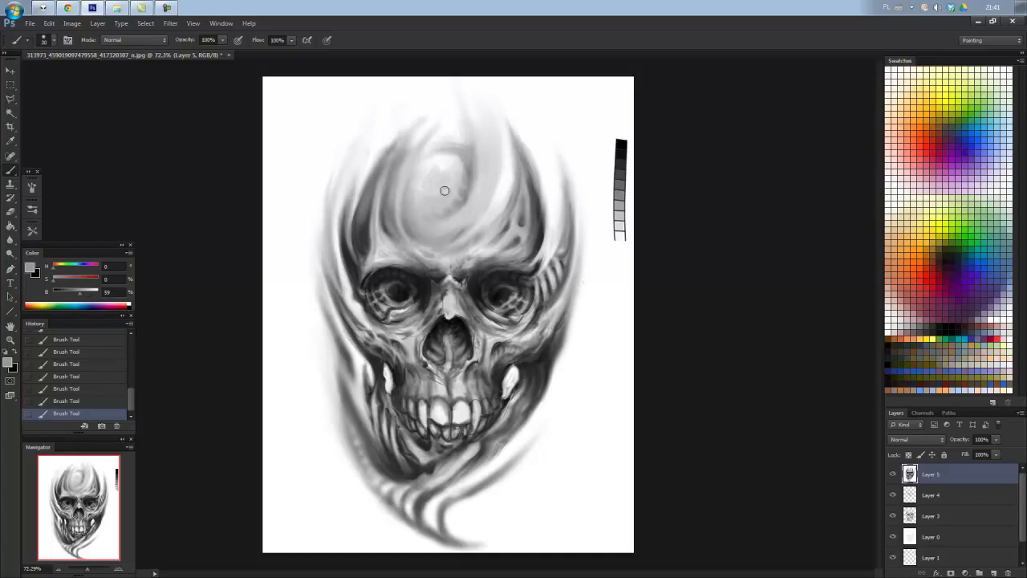
alt+click(535, 204)
alt+click(502, 195)
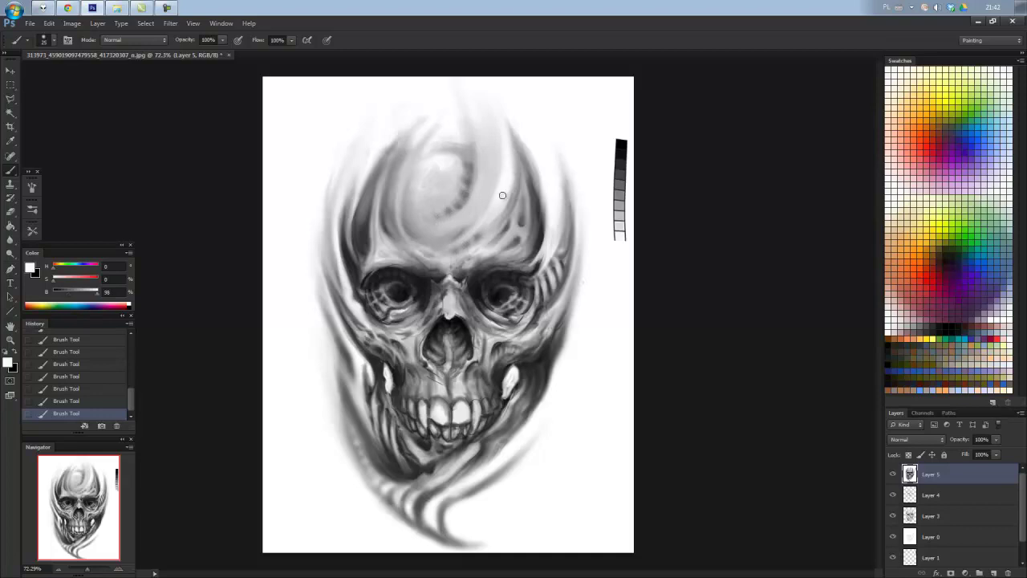
alt+click(490, 148)
alt+click(514, 226)
drag(511, 207, 515, 134)
Paint dark strokes on the upper-right strands and the bottom swirl.
alt+click(543, 236)
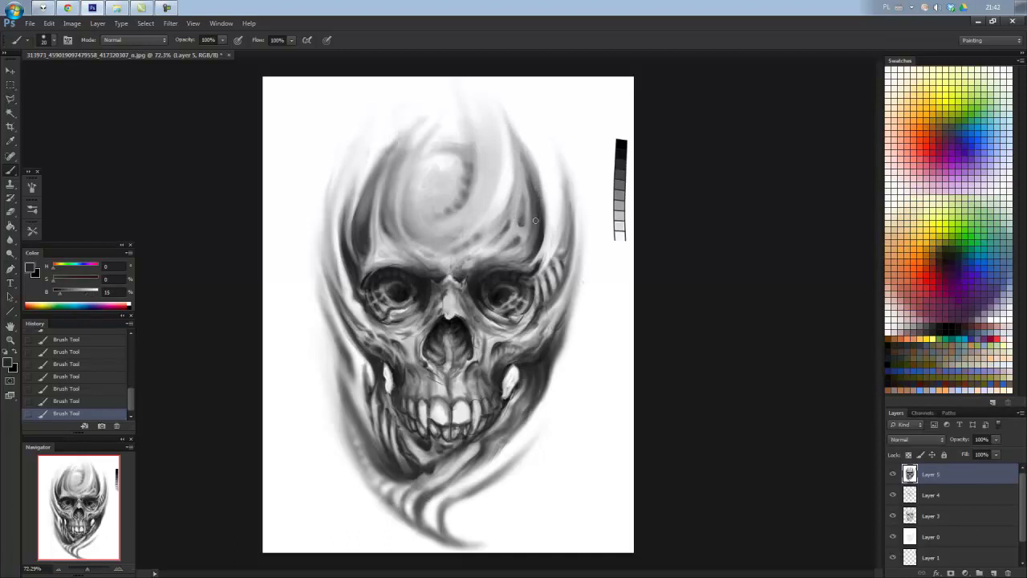
alt+click(545, 147)
alt+click(541, 219)
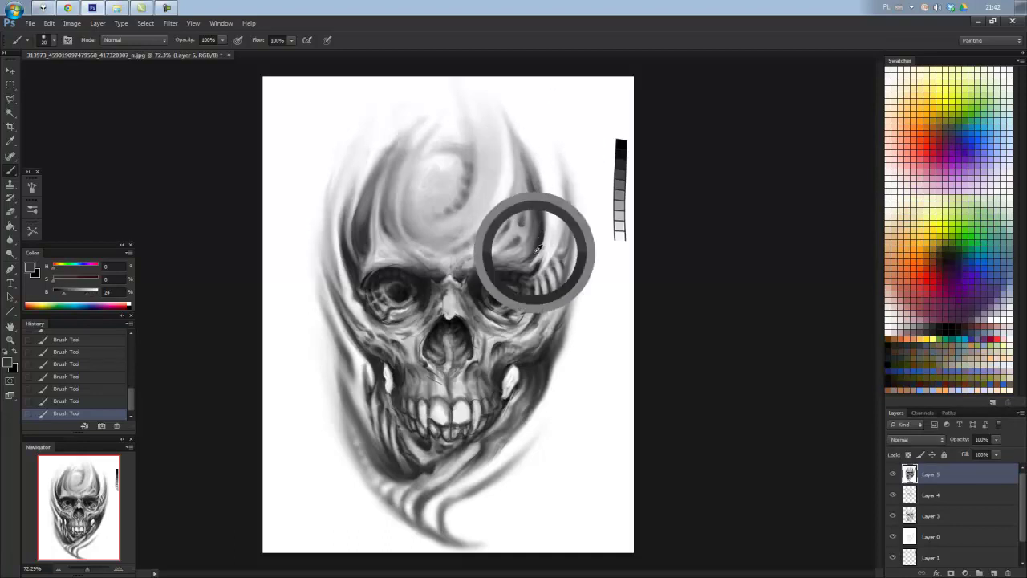
drag(543, 258, 553, 187)
drag(549, 237, 543, 178)
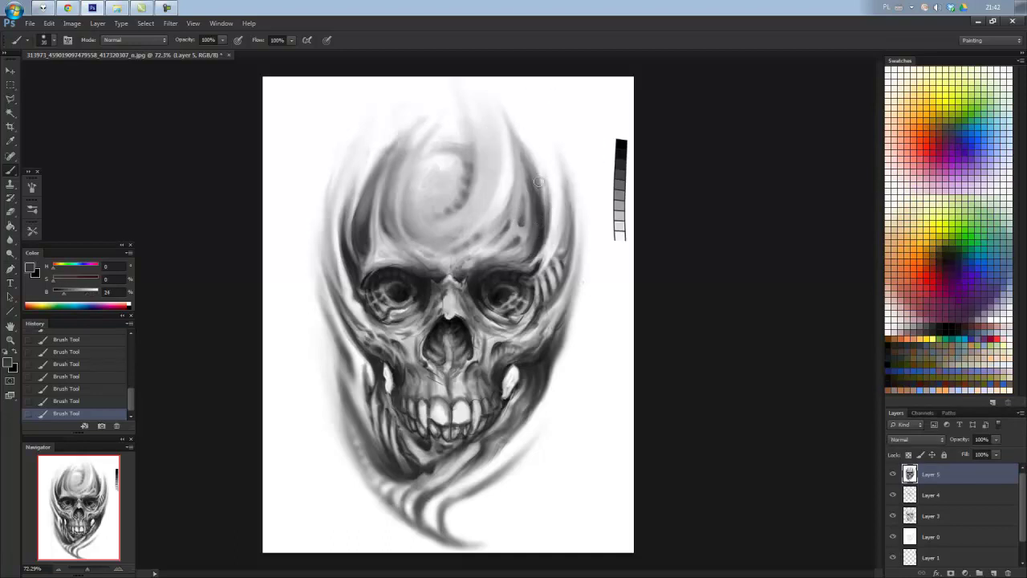
drag(547, 215, 535, 162)
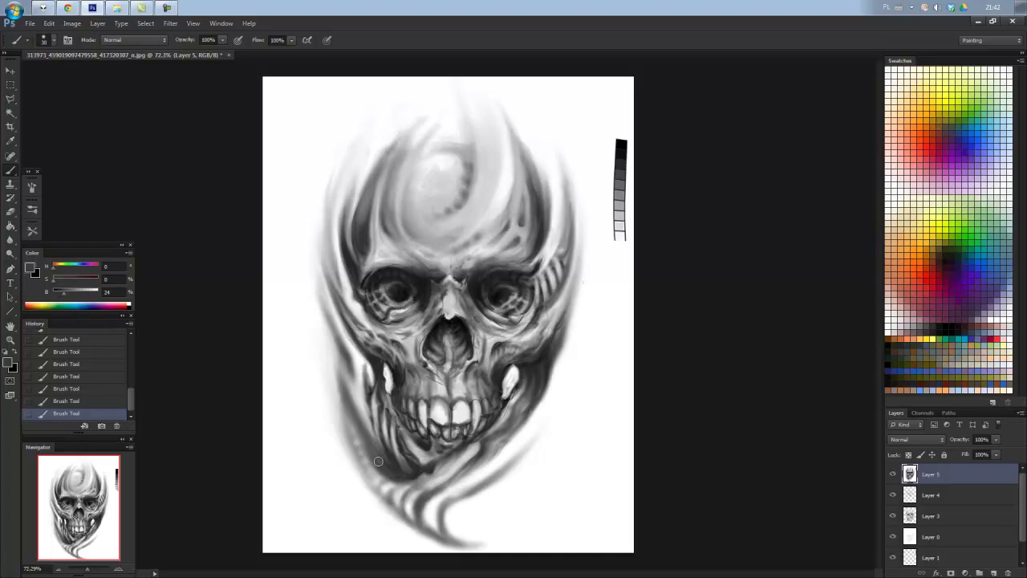
mouse_move(433, 530)
mouse_down()
mouse_move(384, 489)
mouse_move(398, 508)
mouse_move(343, 419)
mouse_up()
Darken the whole painting with Curves, lowering the midtones and the white point.
key(ctrl+minus)
key(ctrl+minus)
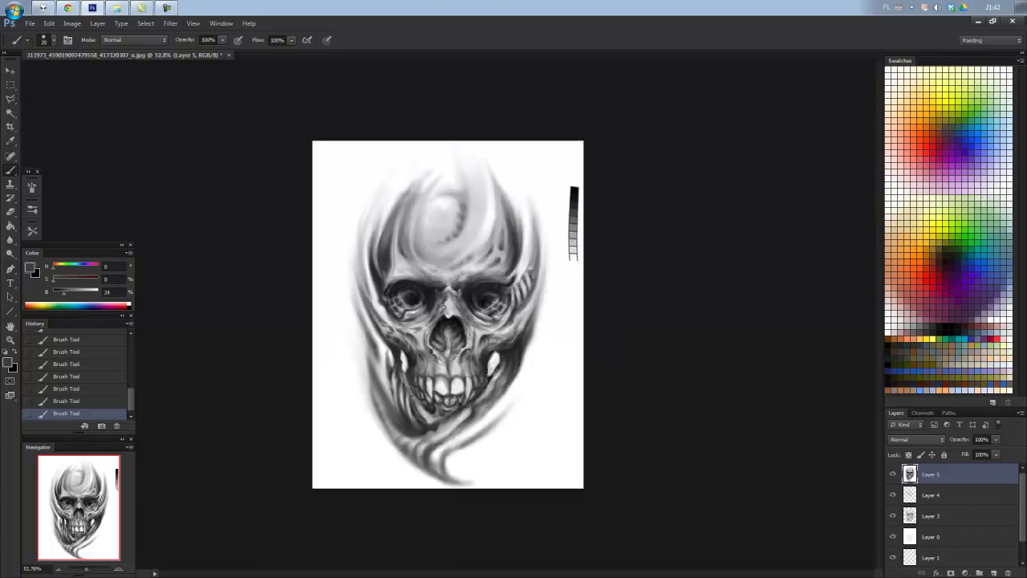
key(ctrl+minus)
key(ctrl+minus)
key(r)
drag(348, 195, 359, 187)
key(ctrl+0)
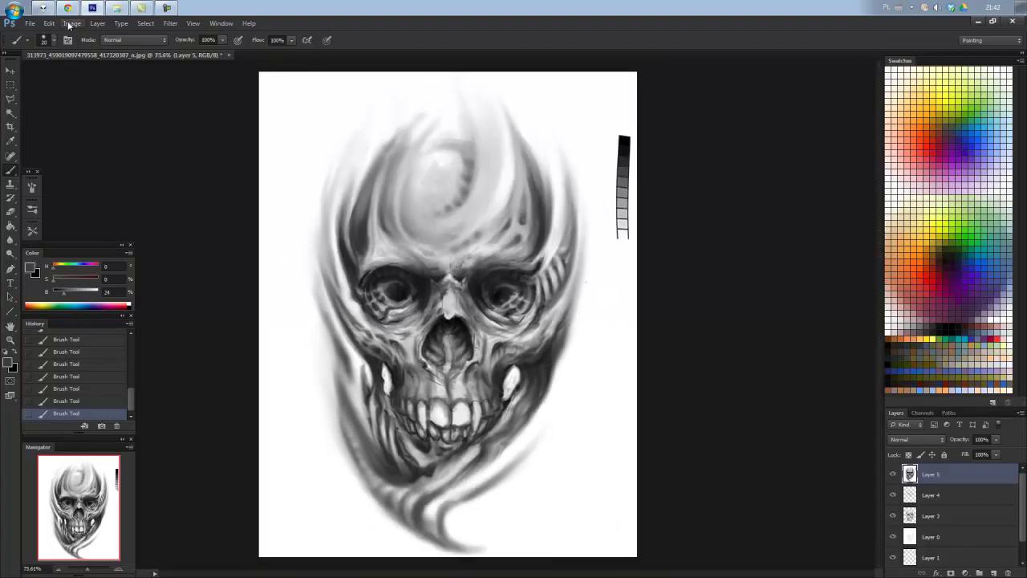
click(72, 23)
mouse_move(89, 50)
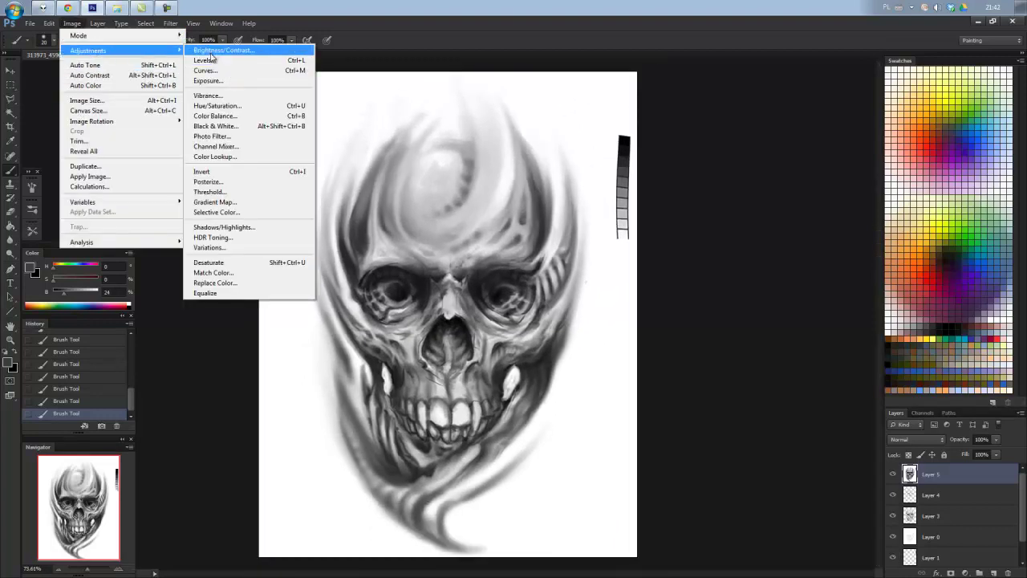
click(206, 71)
drag(788, 196, 788, 205)
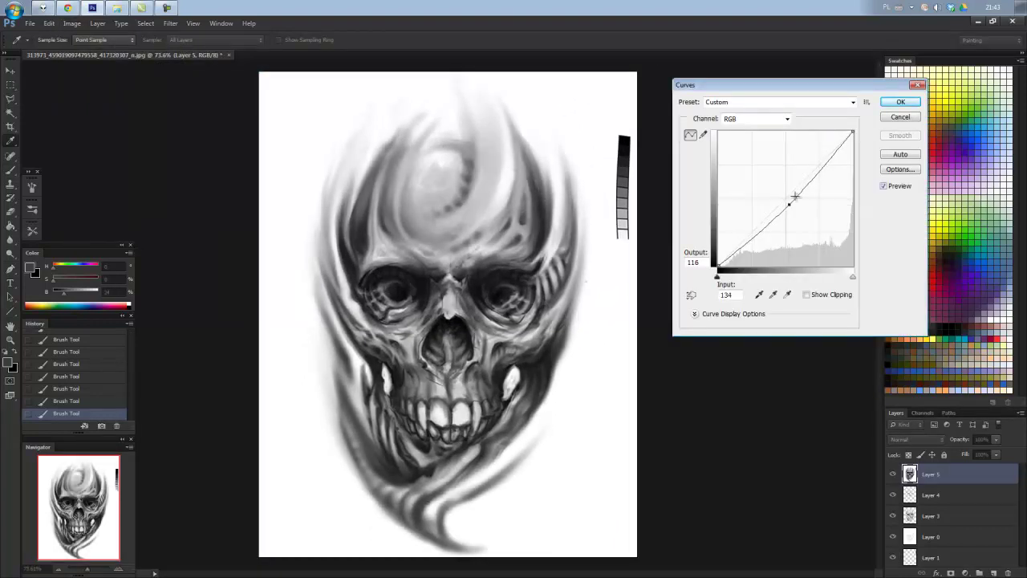
drag(851, 132, 866, 147)
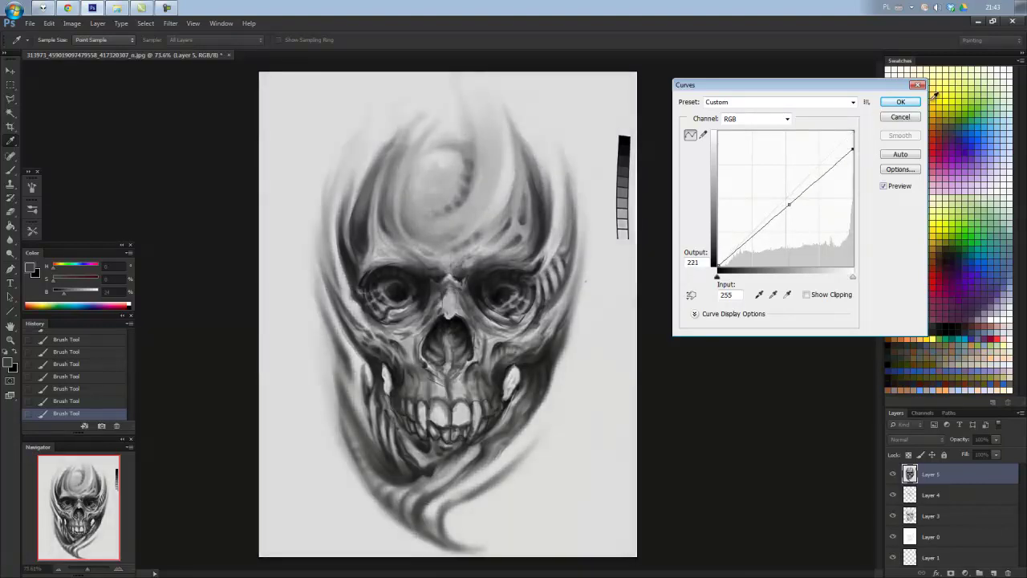
click(900, 102)
Add a Multiply-mode Layer 6 and darken the upper-right hair strands on it.
key(ctrl+shift+alt+n)
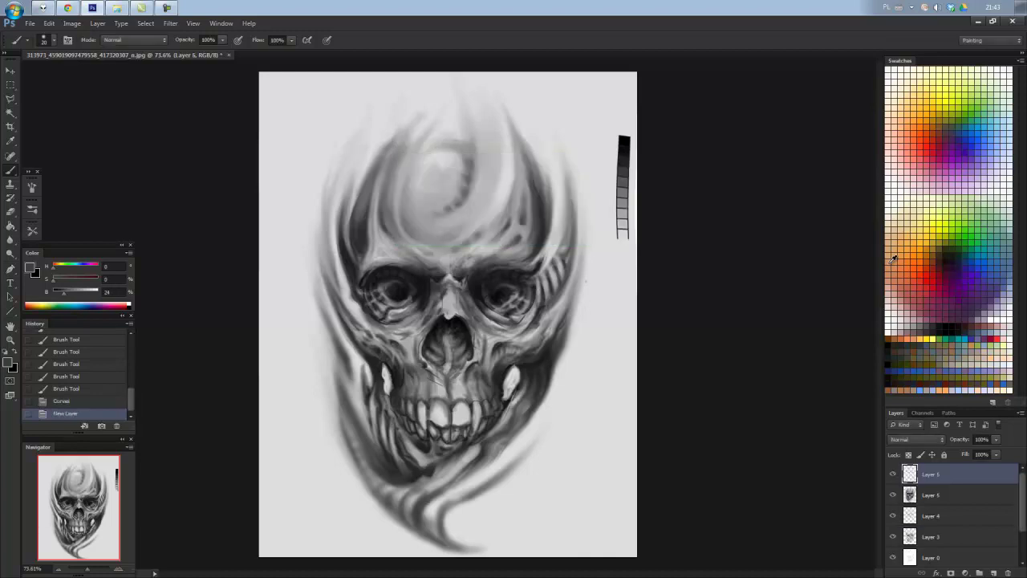
click(918, 439)
click(919, 197)
click(627, 179)
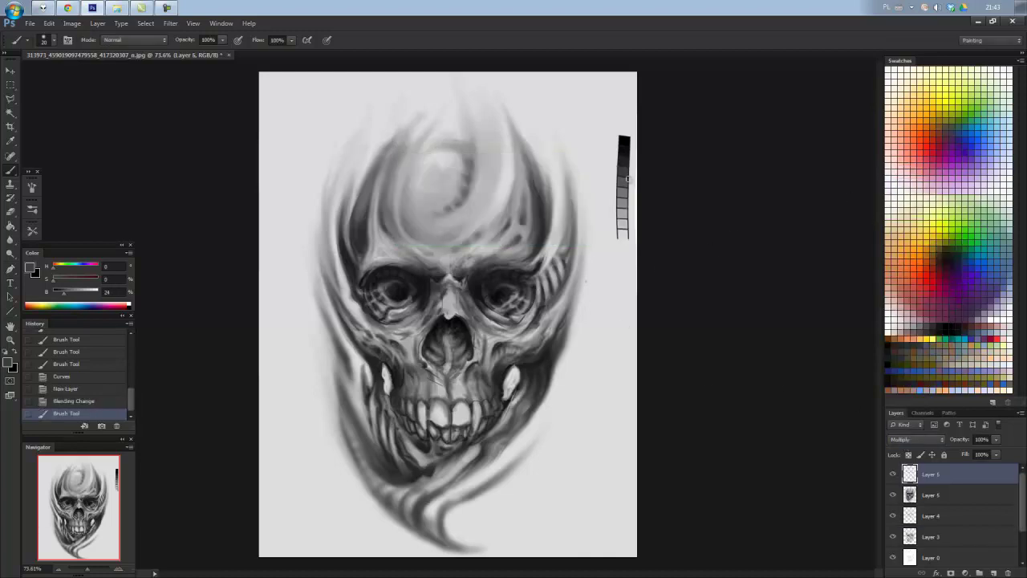
mouse_move(542, 197)
mouse_down()
mouse_move(534, 245)
mouse_move(515, 259)
mouse_up()
drag(545, 165, 517, 192)
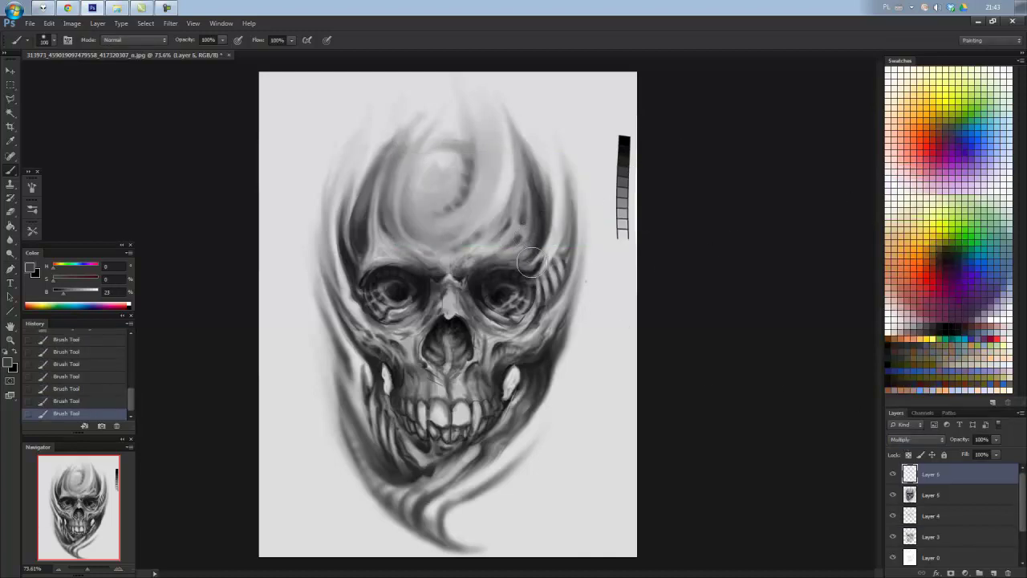
drag(554, 273, 538, 298)
Shade around both eye sockets and beside the nasal bridge with fine dark strokes.
key(bracketleft)
key(bracketleft)
key(bracketleft)
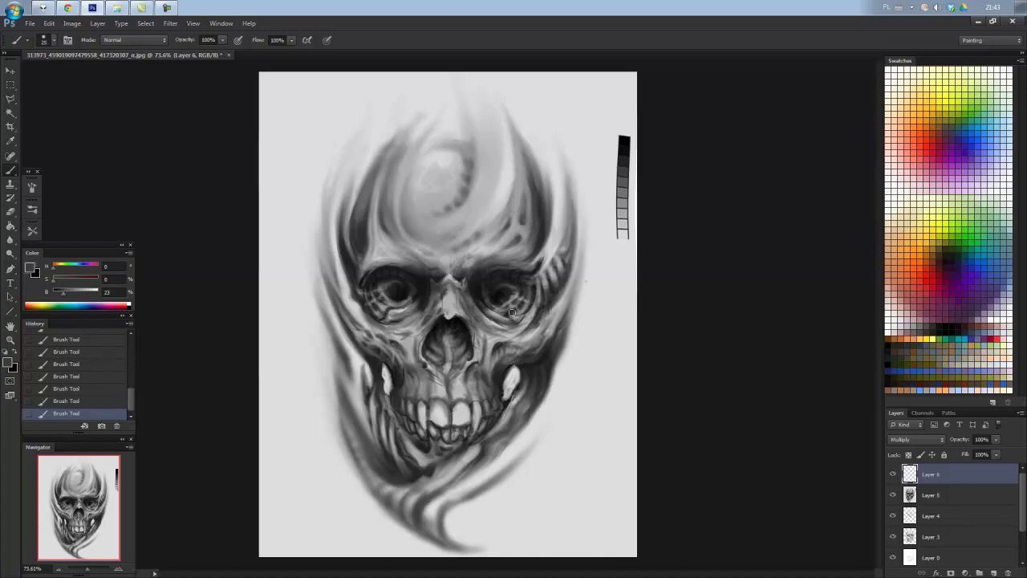
scroll(512, 313, up, 5)
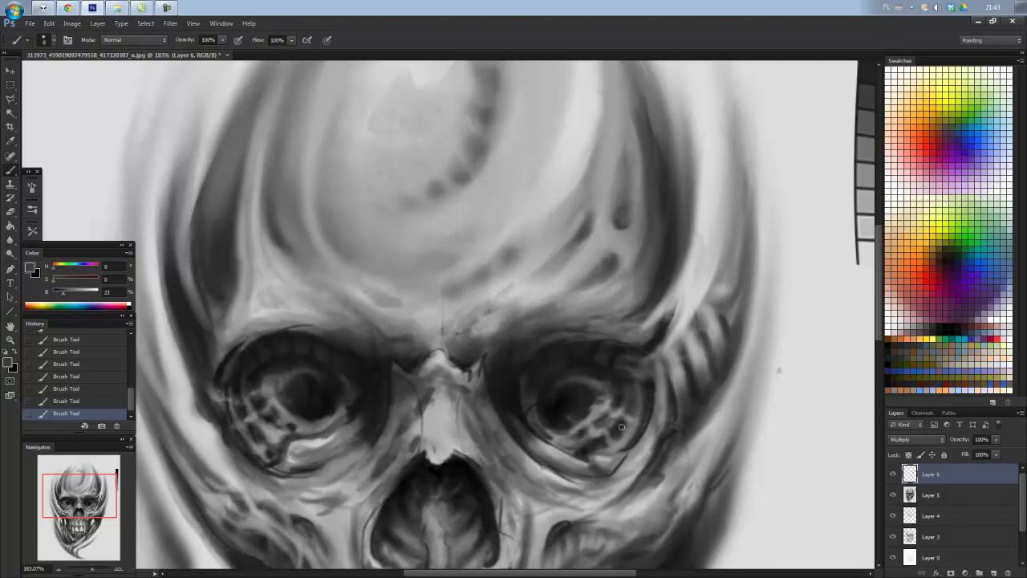
key(bracketright)
key(bracketright)
key(bracketright)
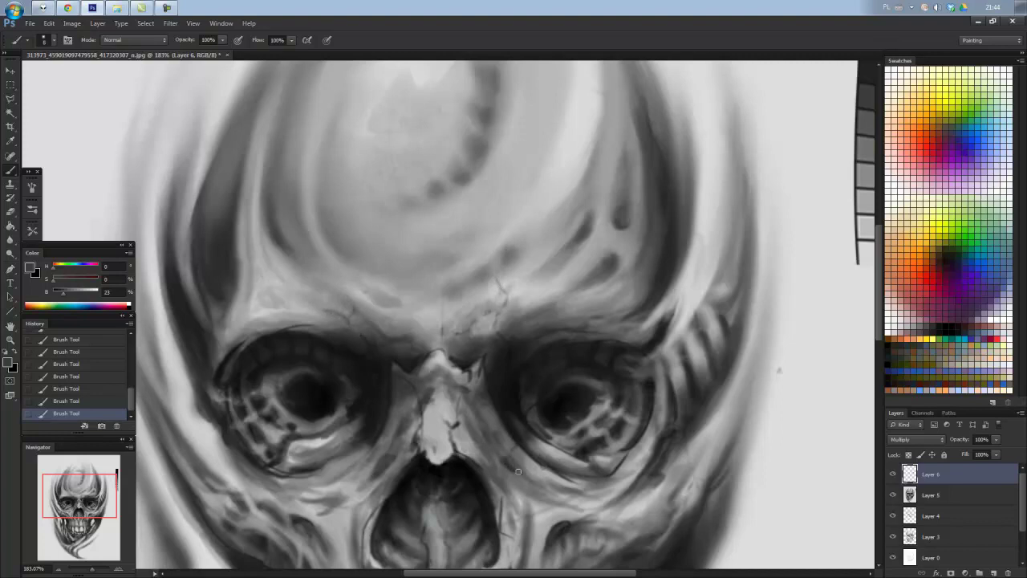
drag(480, 422, 482, 430)
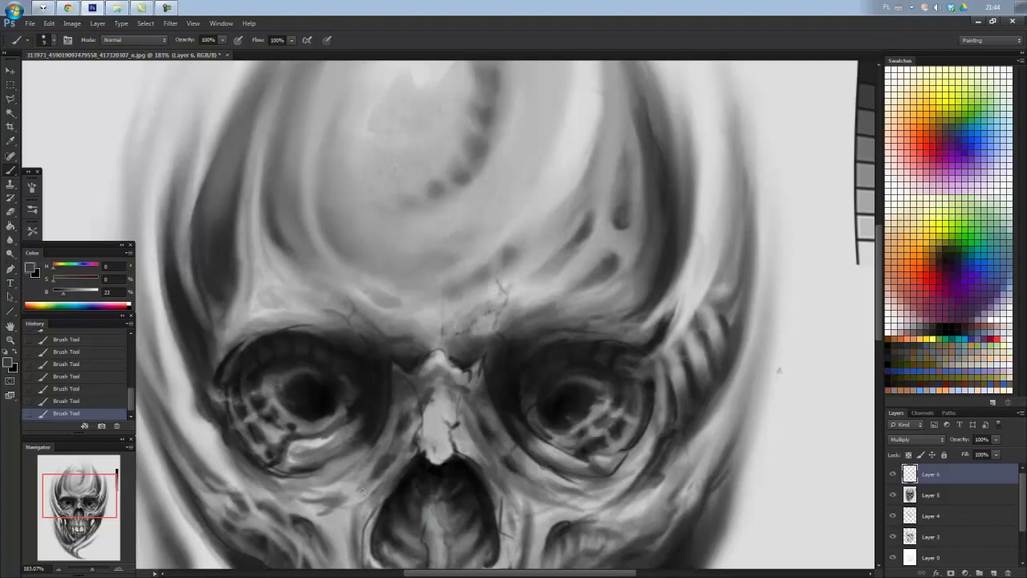
drag(467, 385, 471, 375)
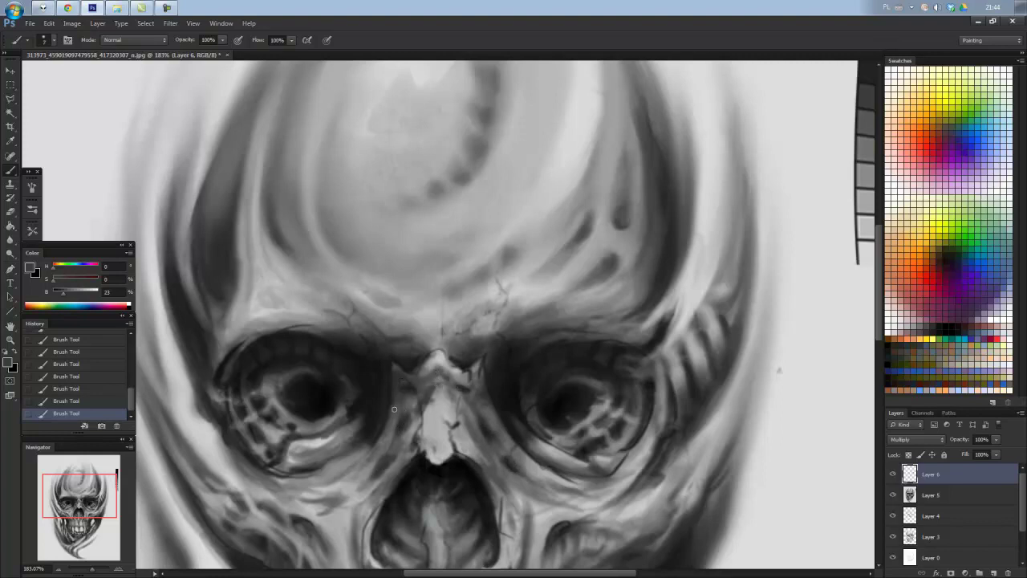
drag(394, 409, 342, 474)
drag(526, 413, 543, 441)
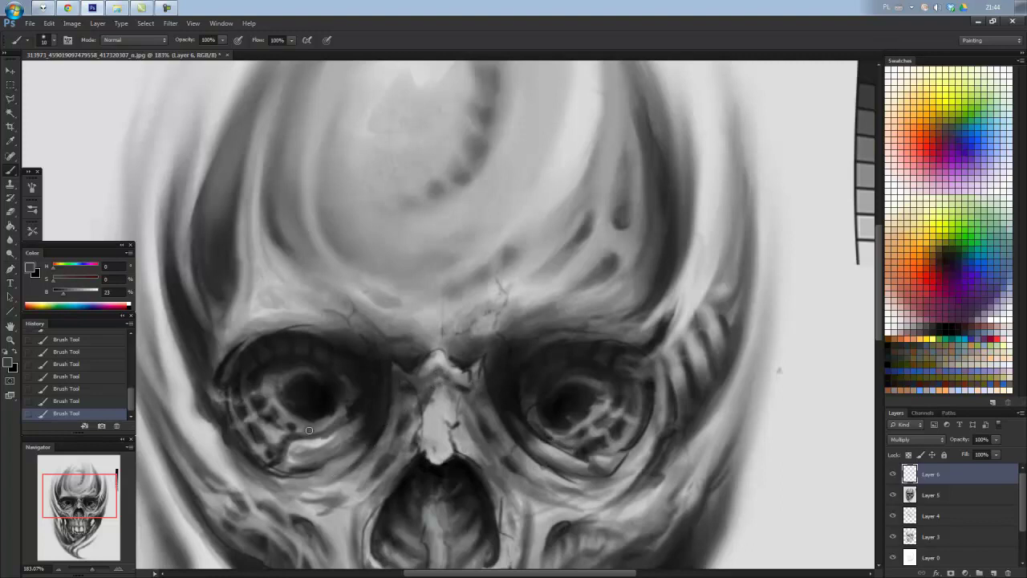
scroll(327, 423, down, 5)
scroll(337, 401, down, 2)
Sample near-white and paint a white swatch below the grey value scale on a new layer.
scroll(385, 305, up, 2)
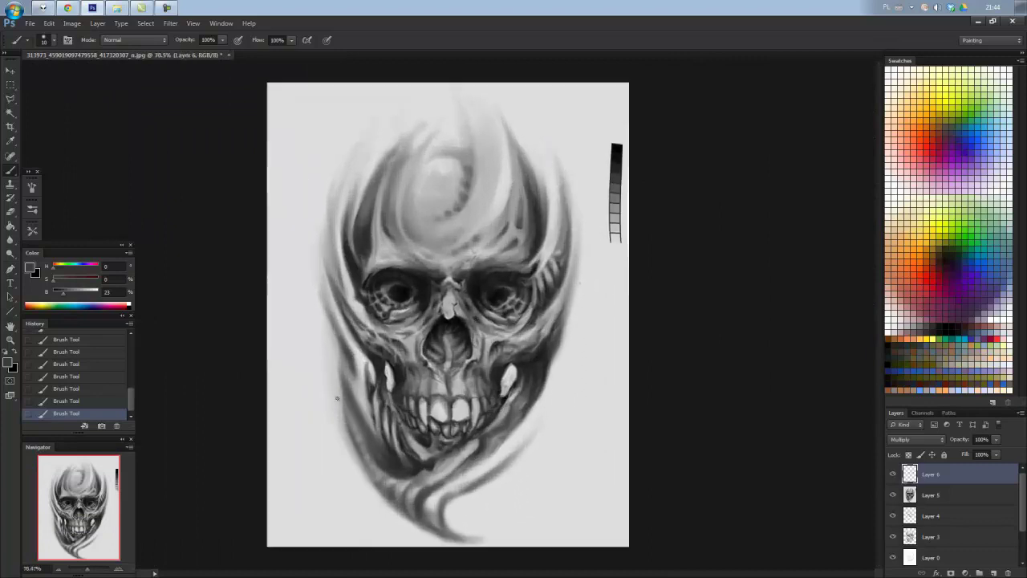
scroll(415, 213, up, 3)
alt+click(475, 257)
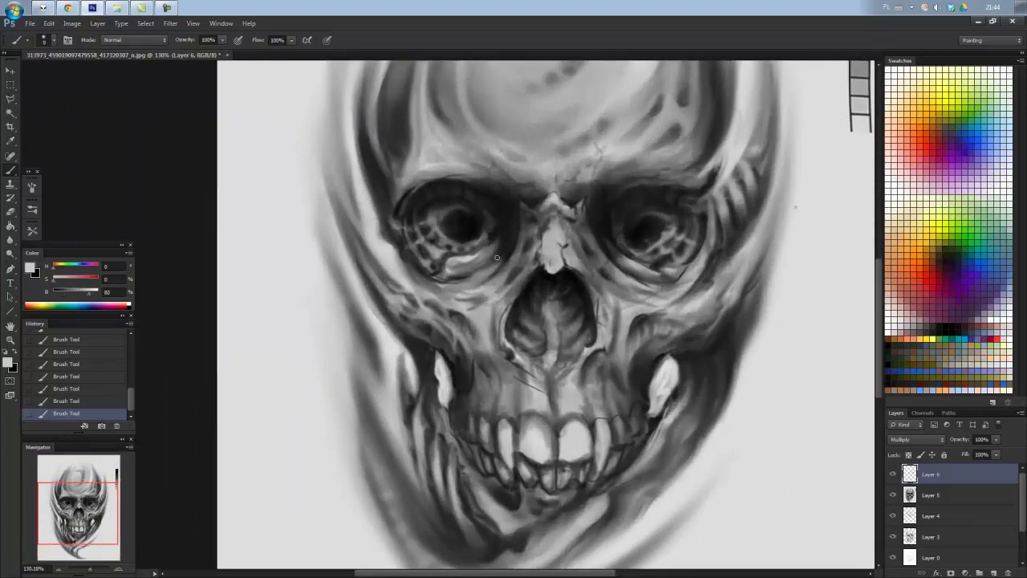
scroll(582, 440, right, 2)
alt+click(734, 214)
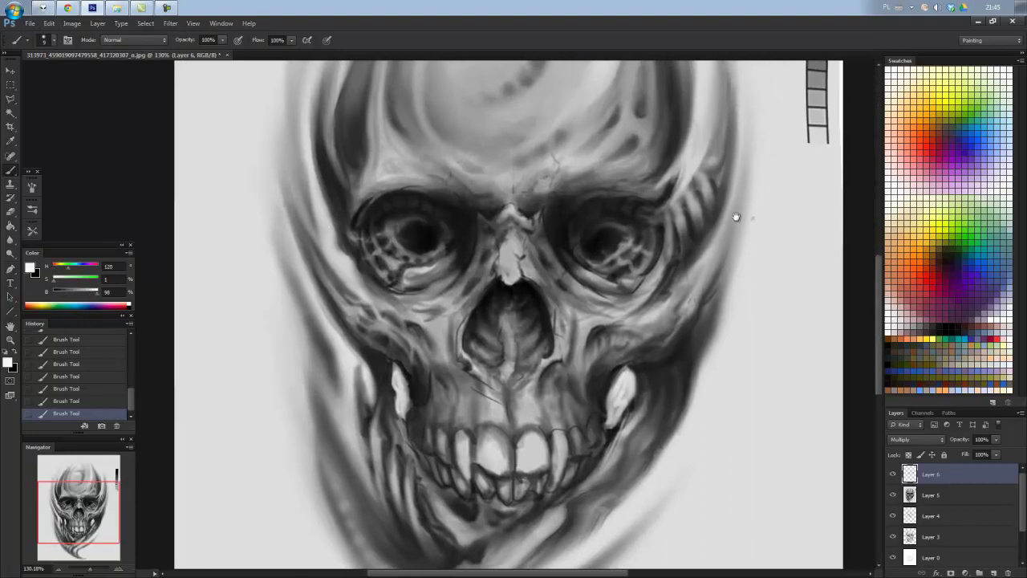
scroll(749, 236, up, 3)
drag(749, 236, 752, 248)
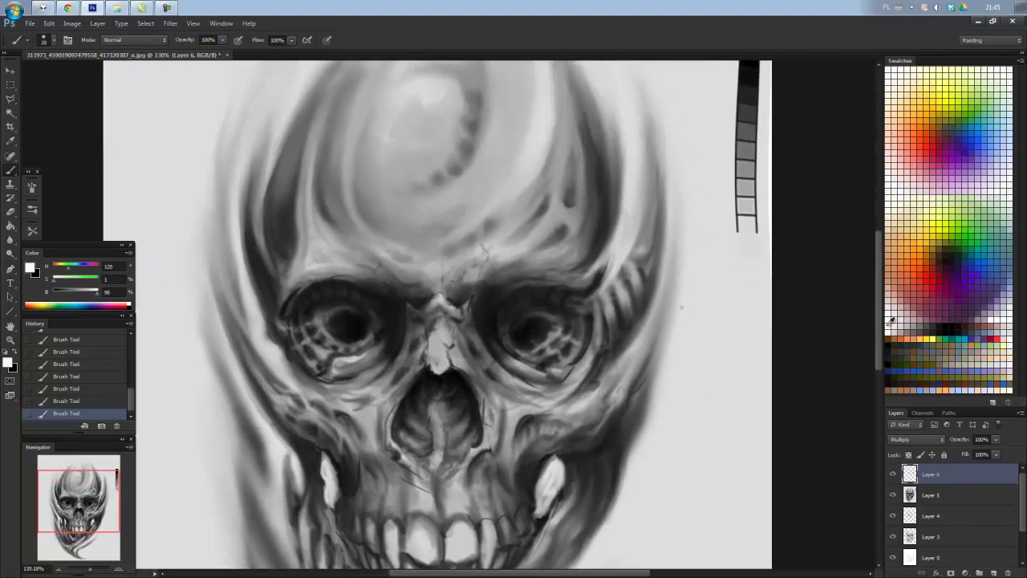
click(995, 574)
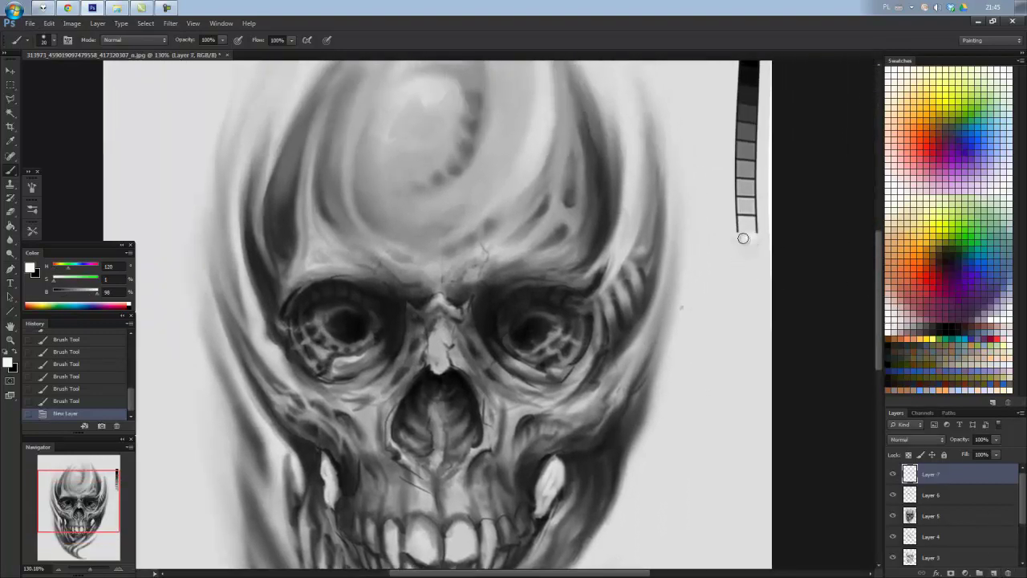
drag(743, 234, 742, 247)
On Layer 6, darken the skull's right edge, cheek, jaw and both eye sockets in dark grey.
click(935, 488)
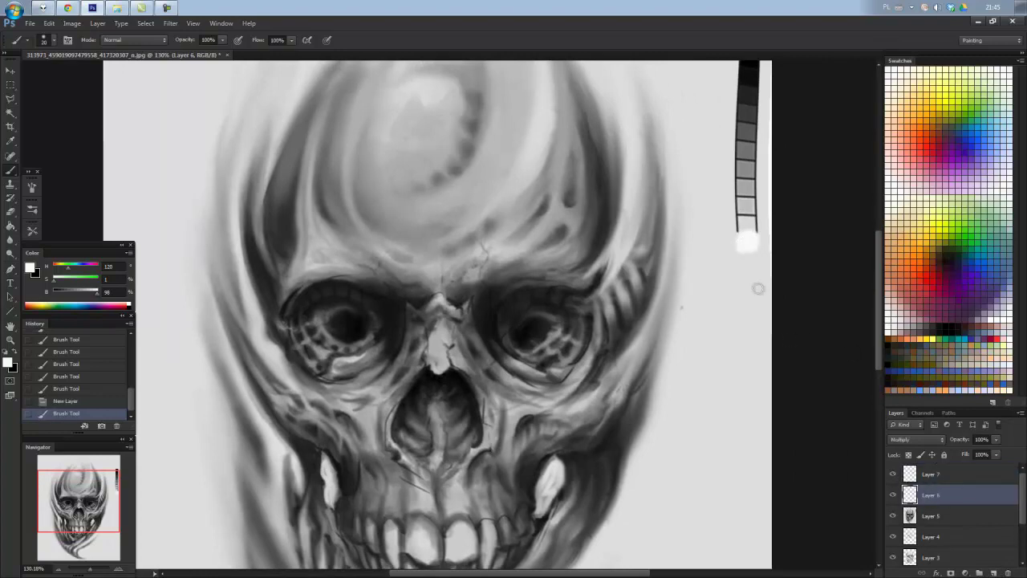
alt+click(547, 300)
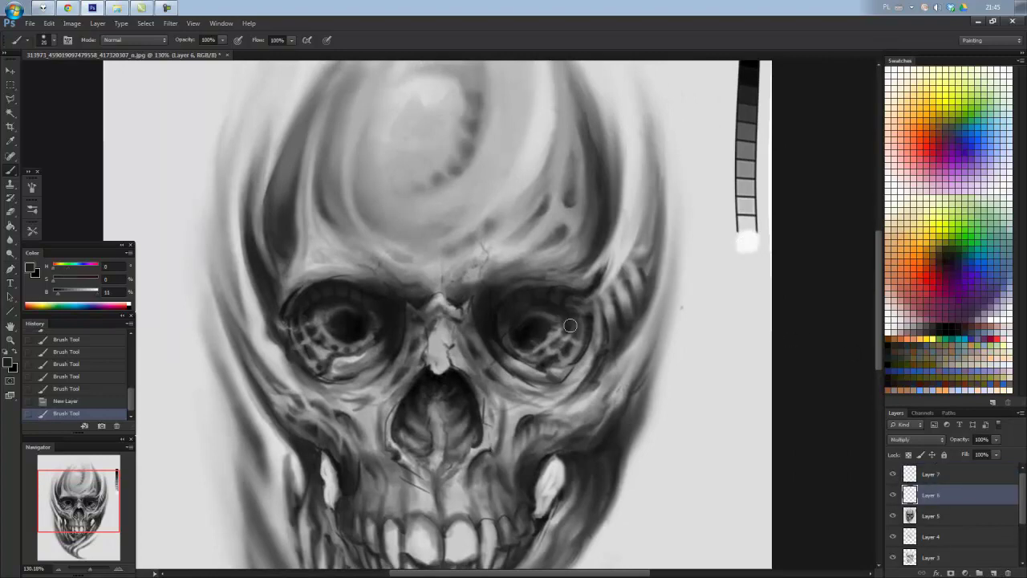
click(619, 325)
drag(646, 291, 652, 259)
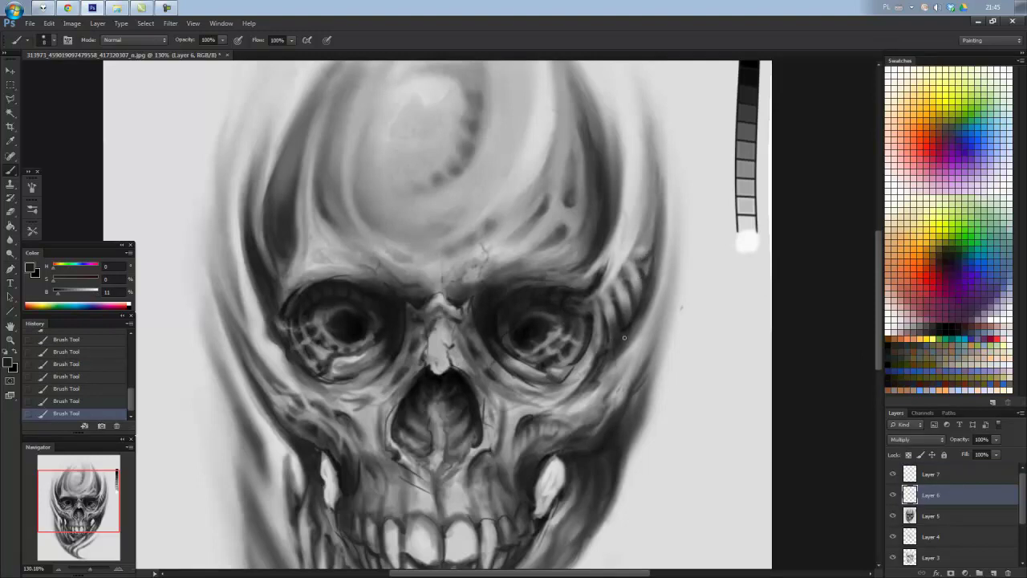
mouse_move(624, 338)
mouse_down()
mouse_move(642, 318)
mouse_move(611, 362)
mouse_up()
mouse_move(642, 320)
mouse_down()
mouse_move(612, 361)
mouse_move(609, 405)
mouse_up()
drag(629, 365, 605, 414)
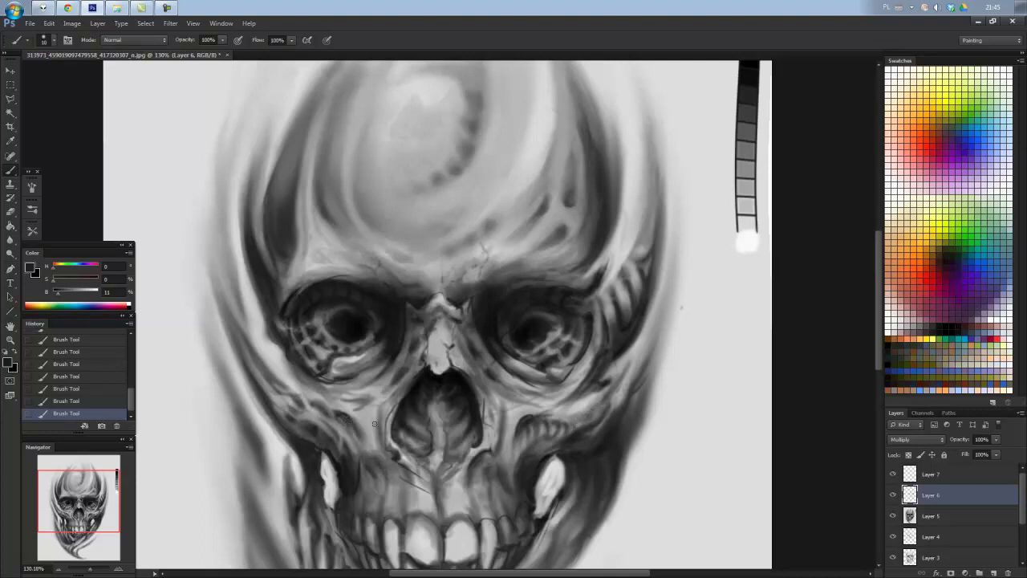
drag(382, 369, 375, 366)
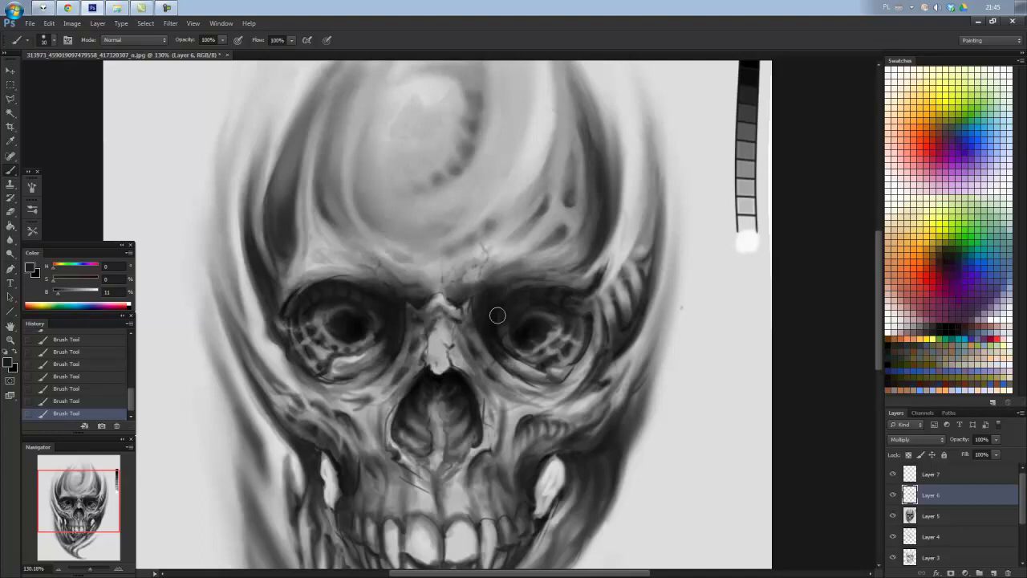
drag(506, 354, 526, 369)
key(ctrl+0)
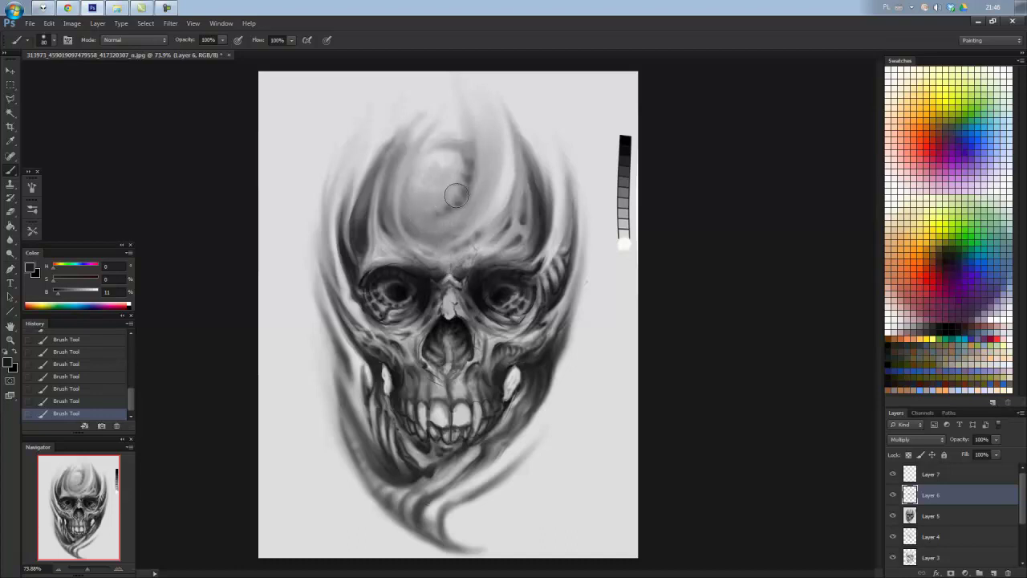
Undo the last two forehead strokes, repaint the forehead, and shrink the brush.
key(ctrl+alt+z)
key(ctrl+alt+z)
key(ctrl+alt+z)
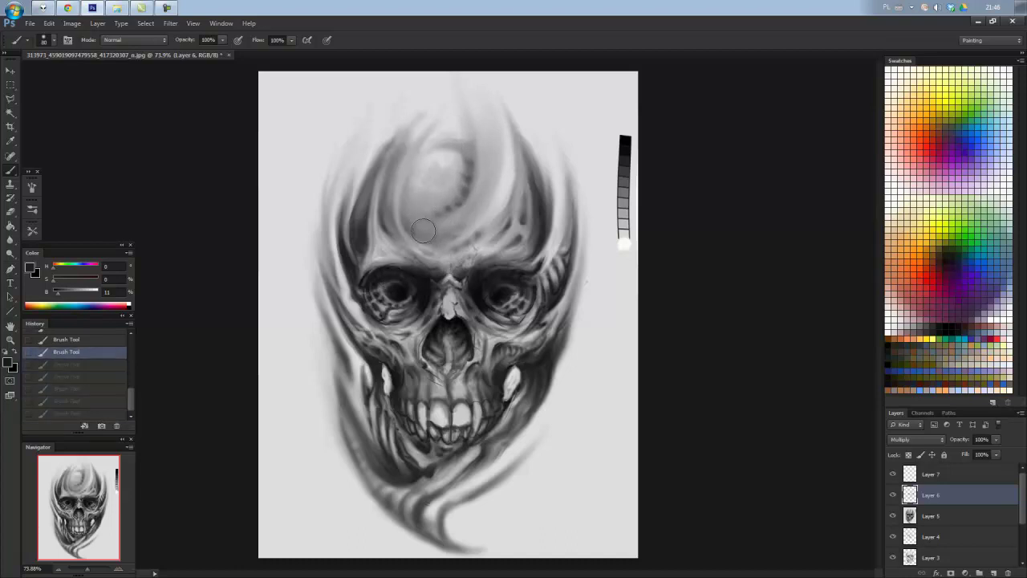
key(ctrl+alt+z)
key(ctrl+alt+z)
drag(429, 172, 429, 177)
key(bracketleft)
key(bracketleft)
key(bracketleft)
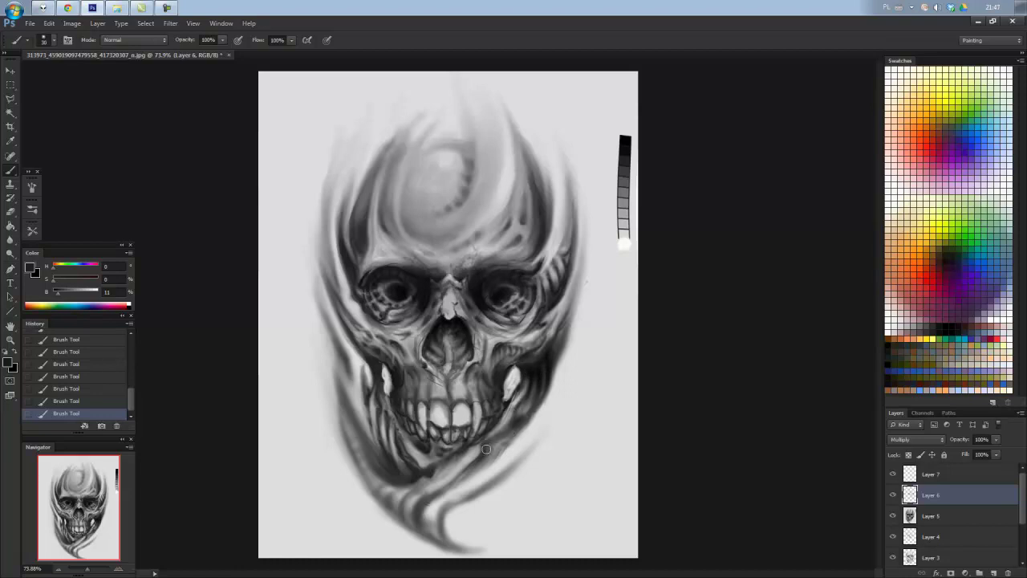
Darken the wispy strand and its tip below the jaw, redoing one stroke.
drag(478, 464, 424, 506)
drag(449, 545, 444, 521)
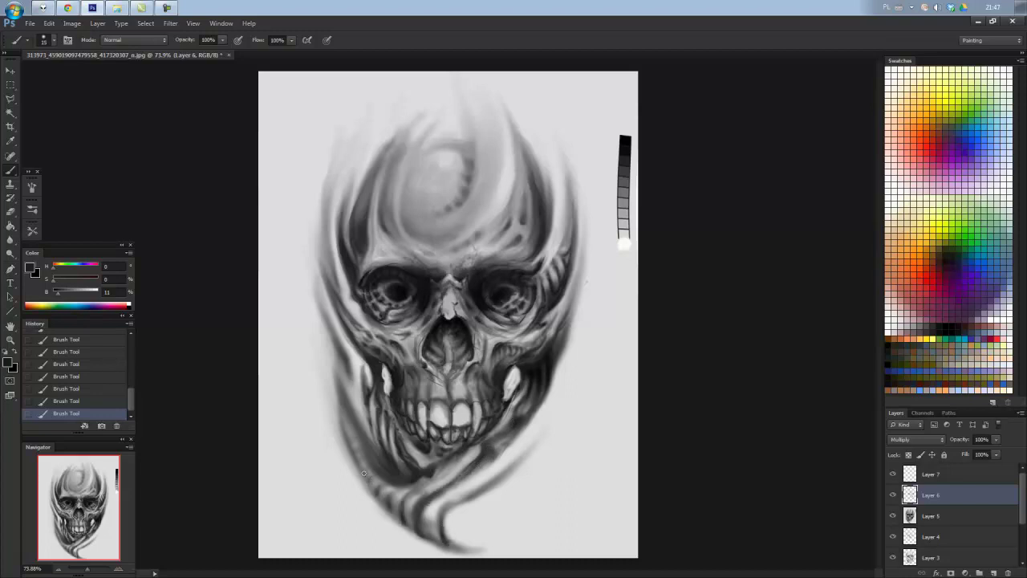
drag(390, 510, 450, 554)
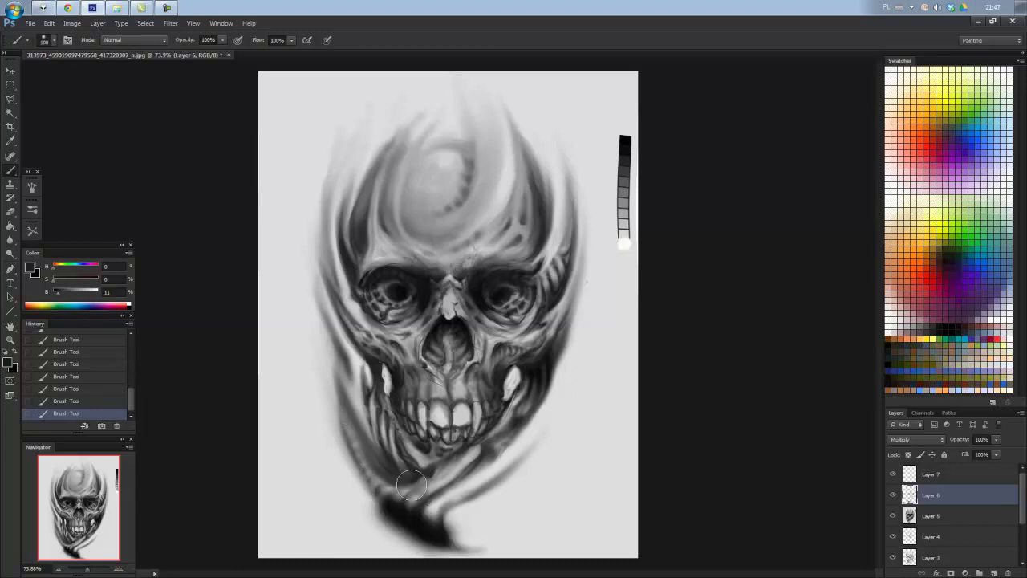
key(ctrl+alt+z)
key(ctrl+alt+z)
drag(386, 502, 493, 554)
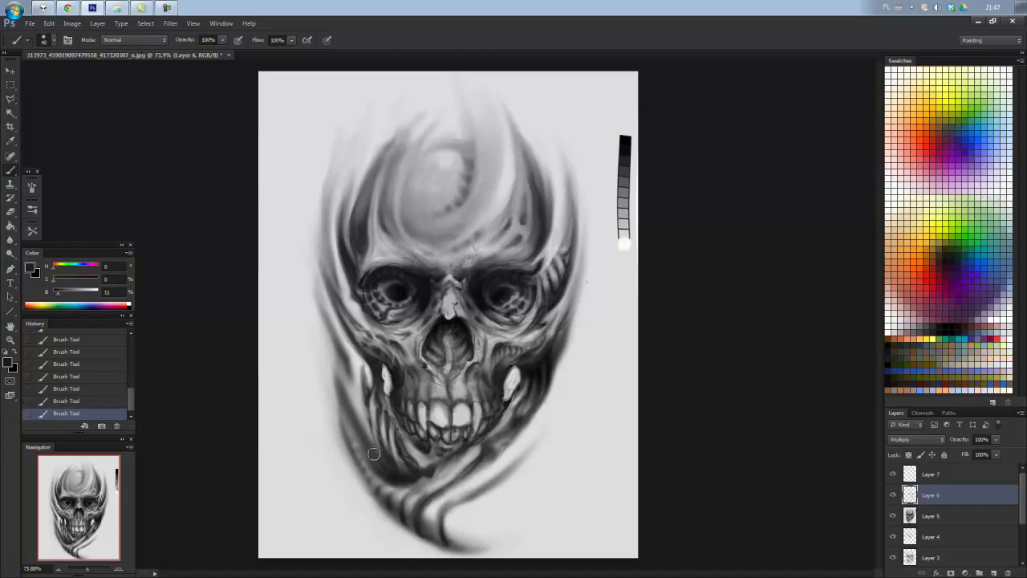
Shade the skull's left jaw and cheek and the lower strand's bottom edge, then switch to Layer 7.
drag(408, 475, 362, 374)
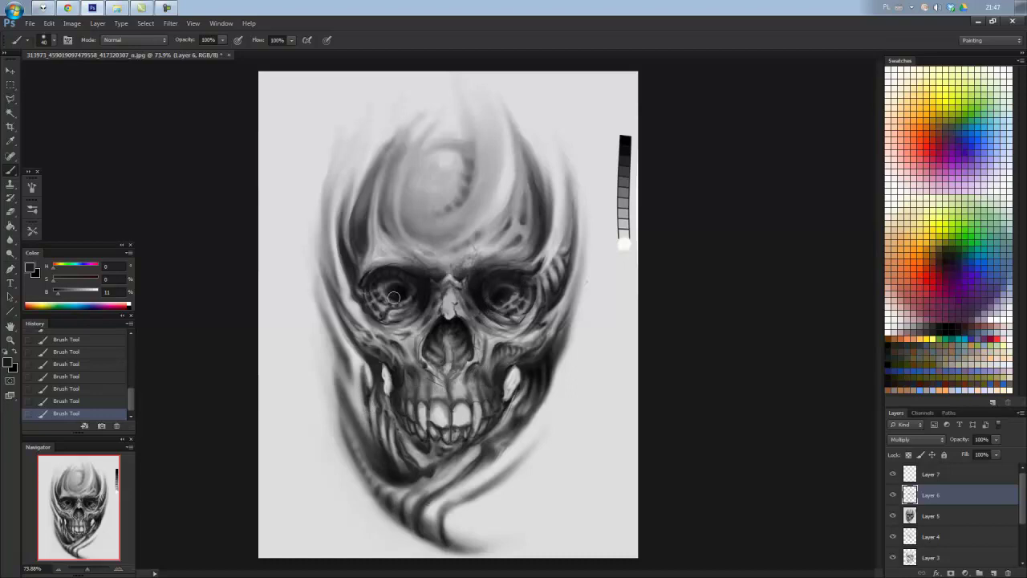
scroll(387, 220, down, 5)
scroll(386, 220, up, 2)
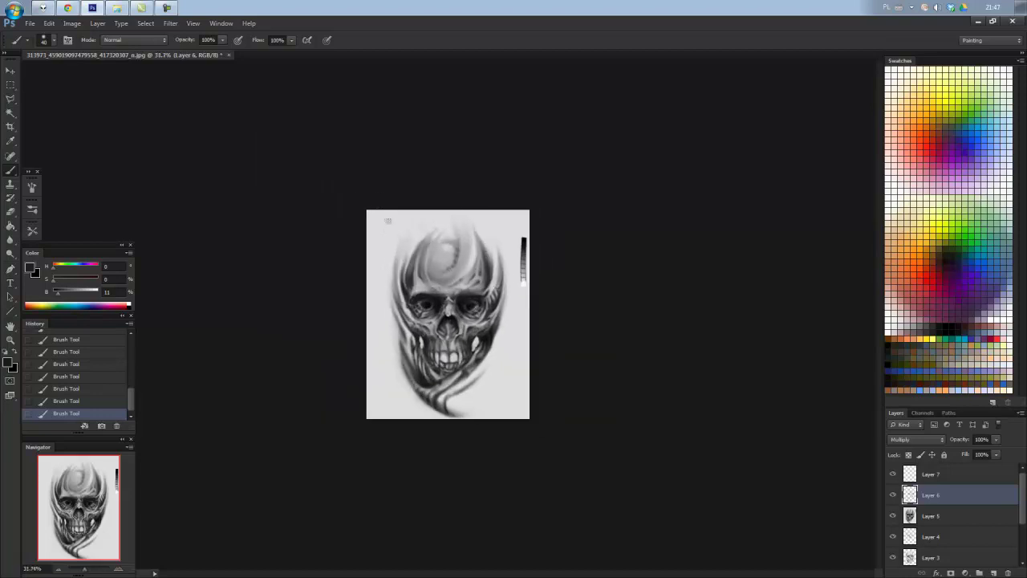
scroll(393, 305, up, 3)
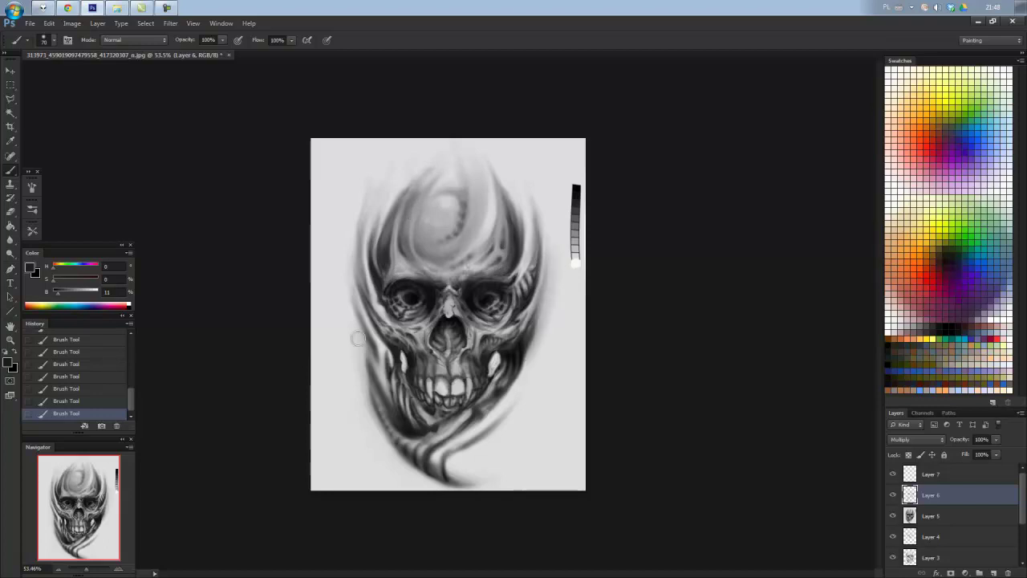
drag(459, 480, 446, 476)
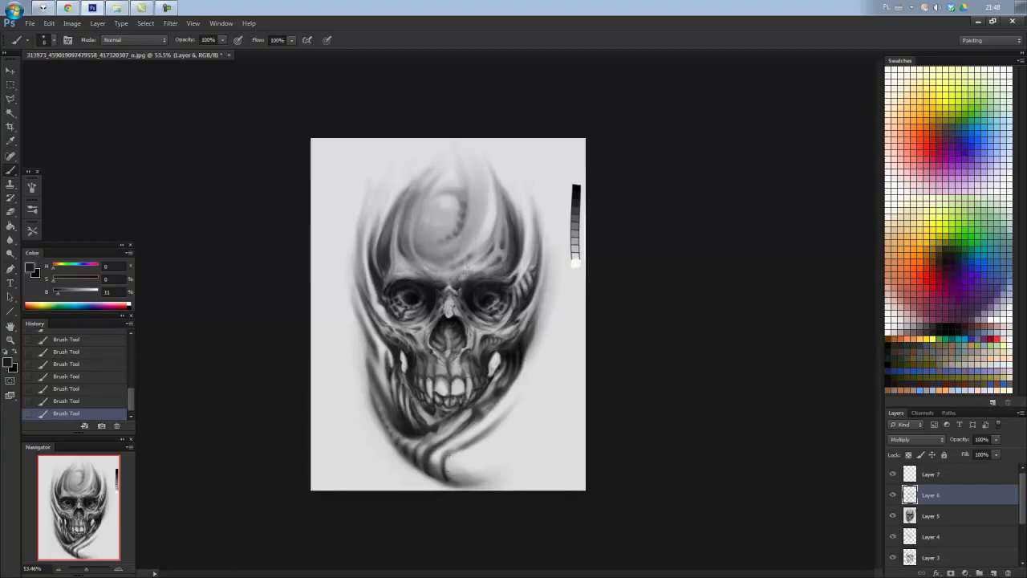
drag(444, 475, 503, 478)
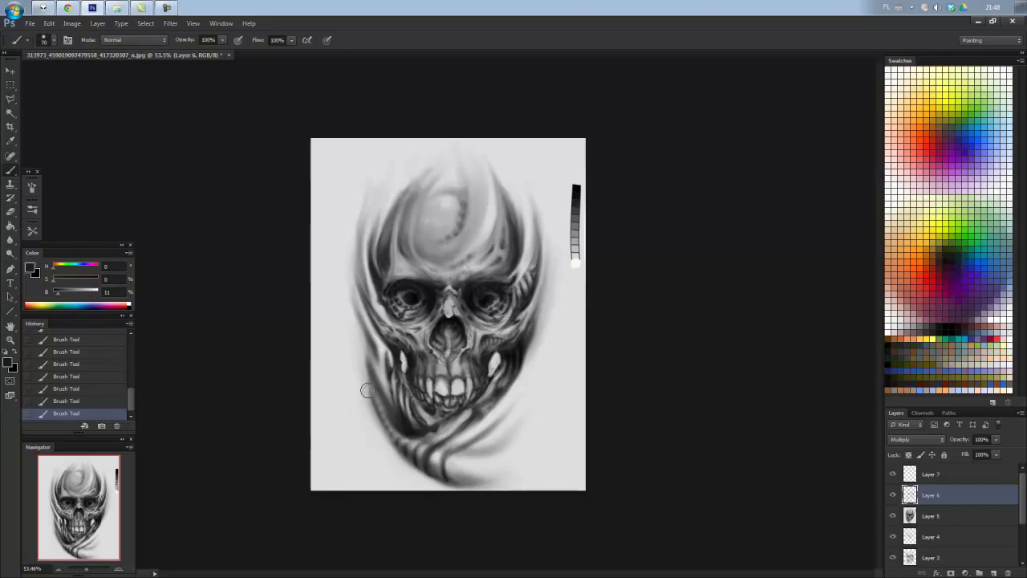
key(alt+bracketright)
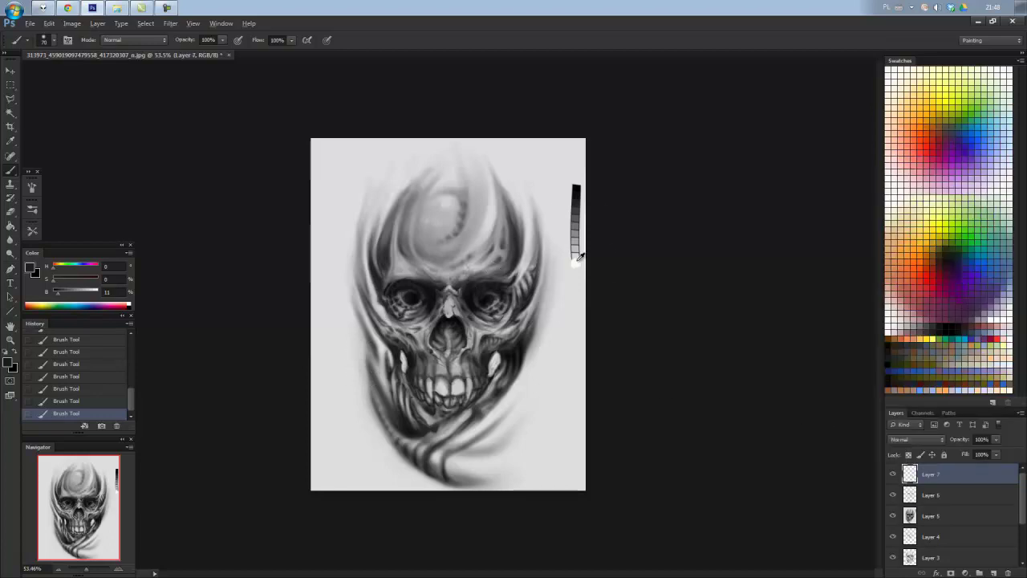
Sample light and dark greys from the skull and shrink the brush for finer shading on Layer 7.
key(x)
alt+click(368, 346)
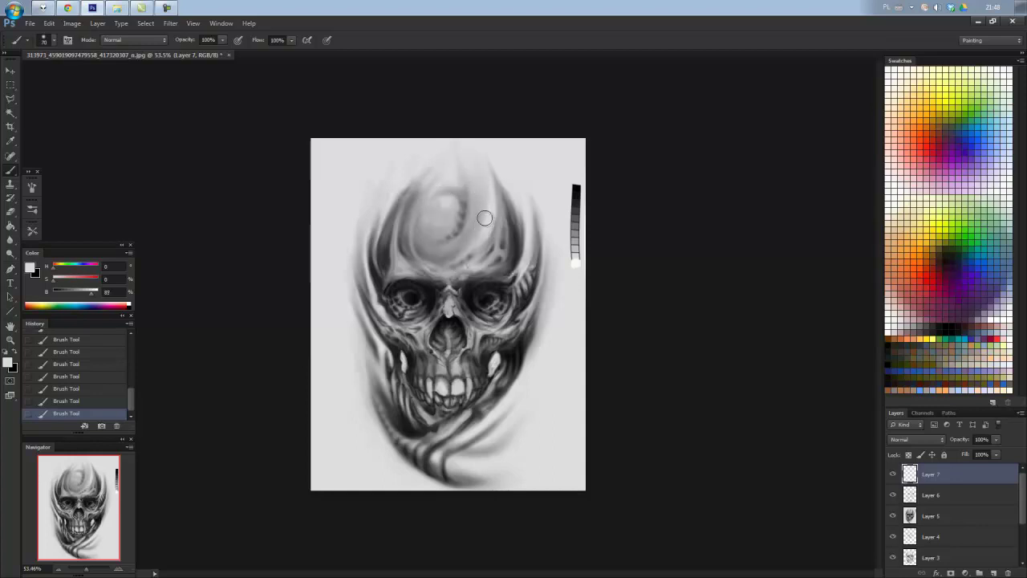
key(bracketleft)
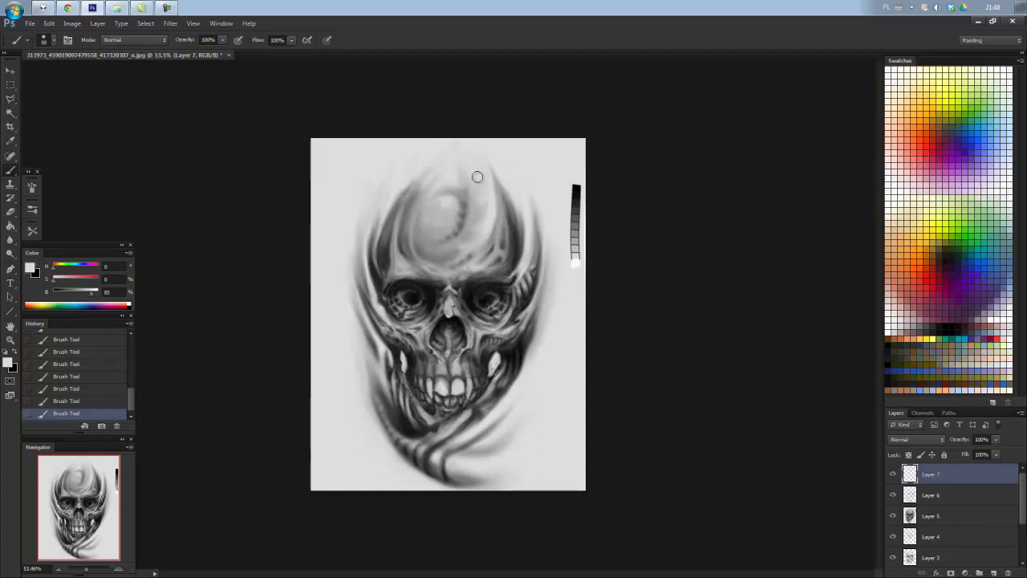
alt+click(472, 242)
key(bracketleft)
scroll(468, 134, down, 3)
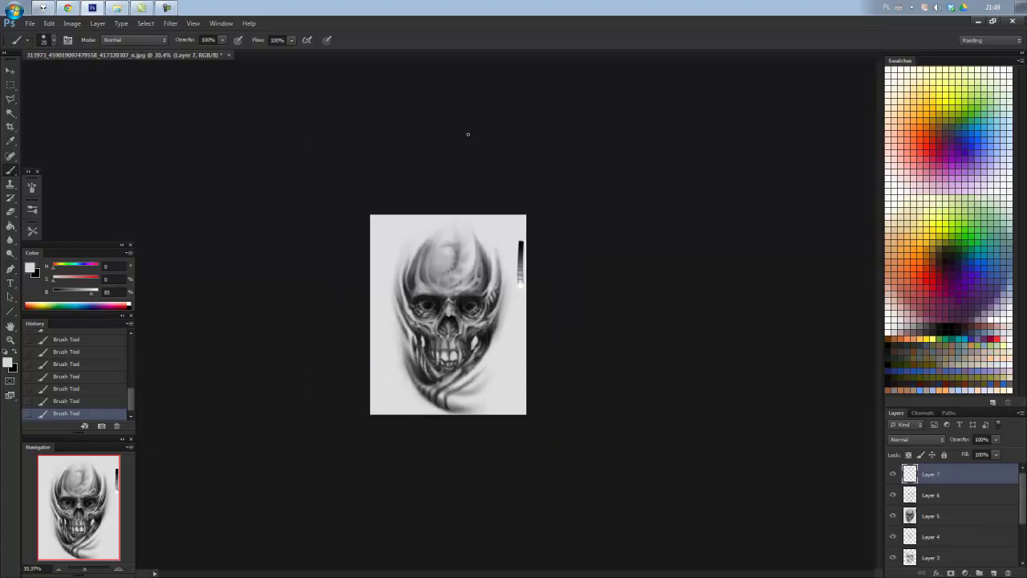
scroll(468, 132, up, 2)
scroll(468, 132, up, 3)
key(x)
alt+click(509, 267)
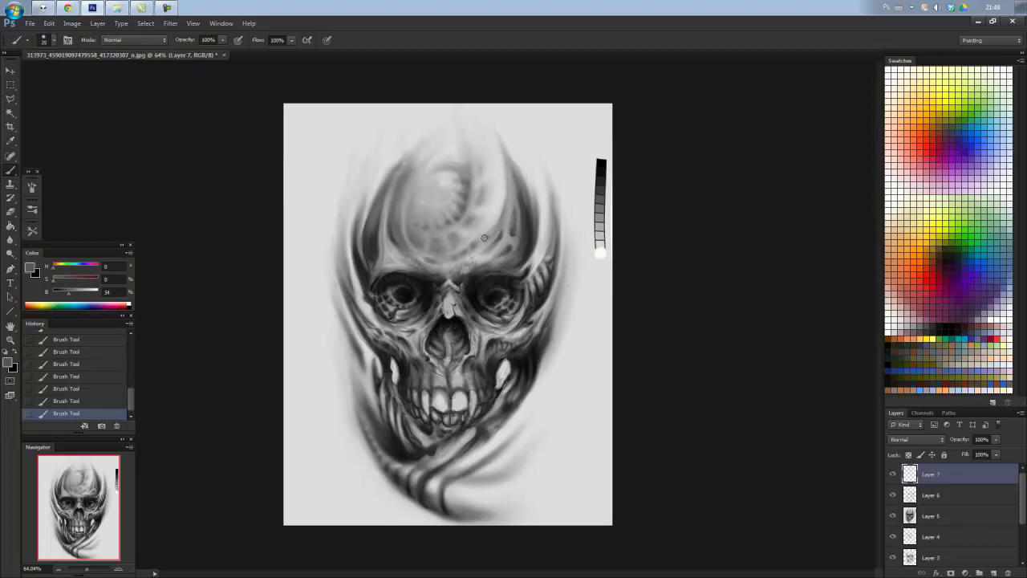
Soften the edges beside the mouth cavity and darken the nasal cavity's right edge and below the nose.
scroll(469, 310, up, 3)
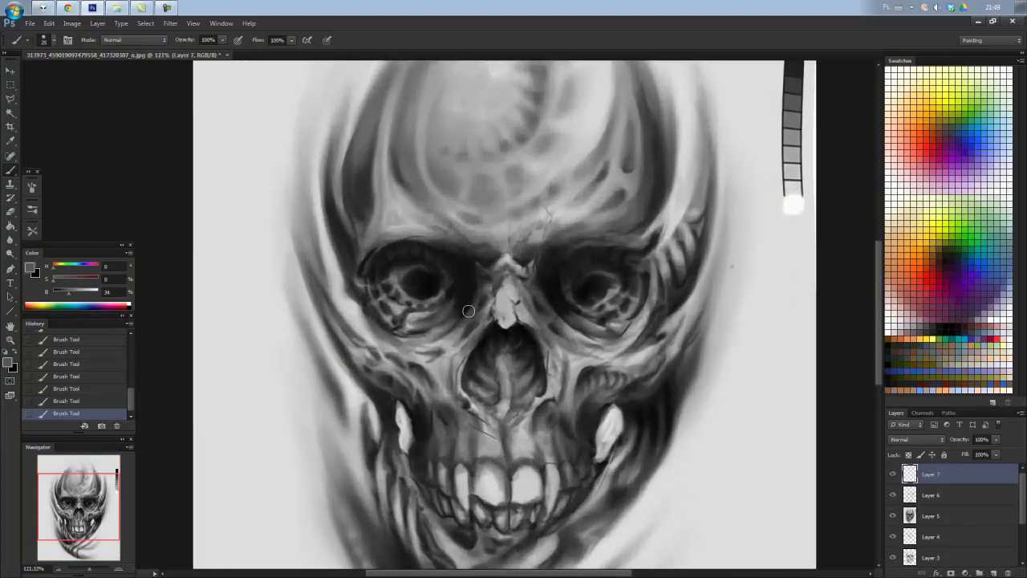
scroll(469, 311, up, 4)
scroll(450, 338, up, 1)
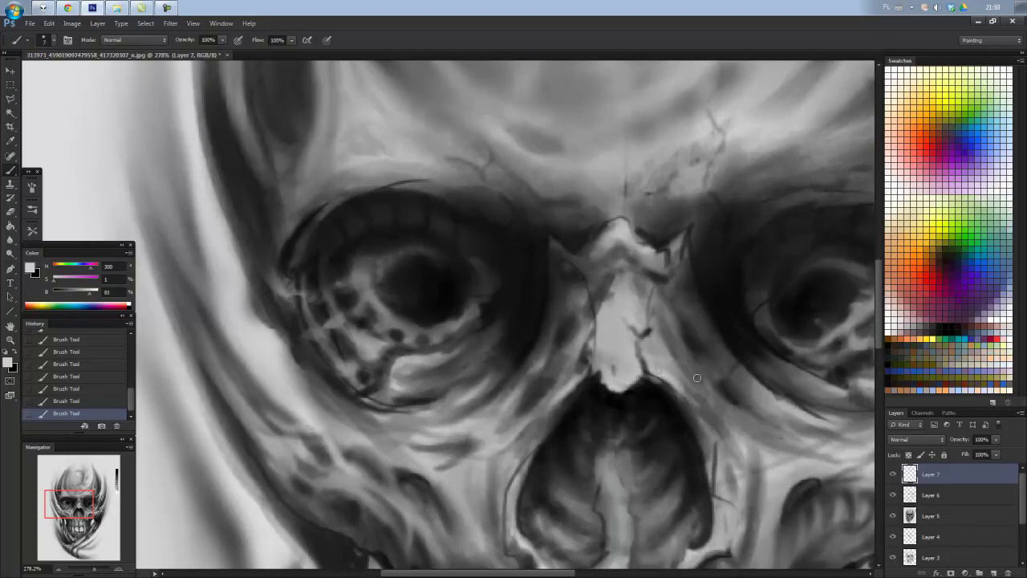
drag(529, 411, 507, 297)
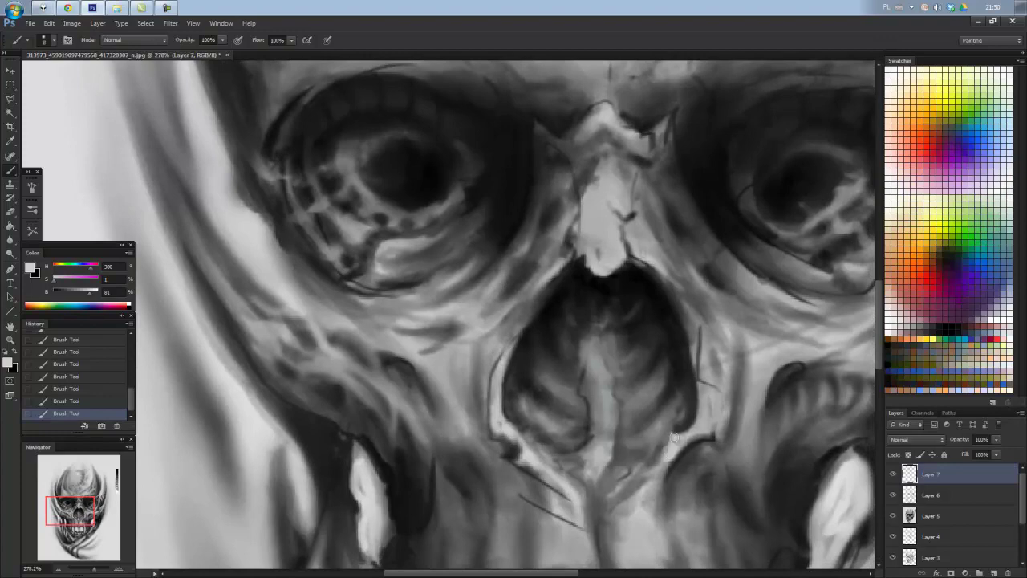
drag(703, 410, 697, 321)
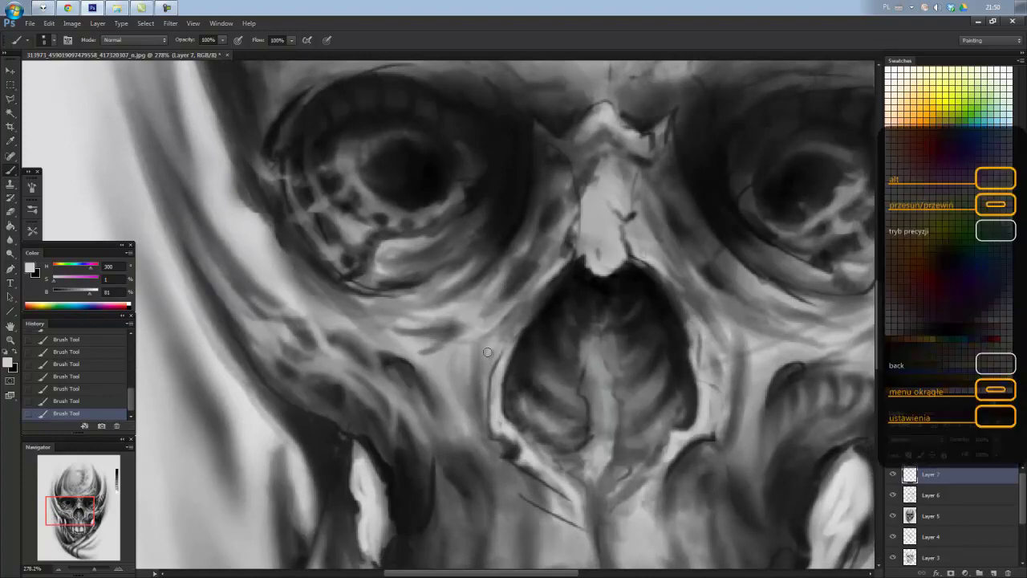
drag(714, 331, 738, 317)
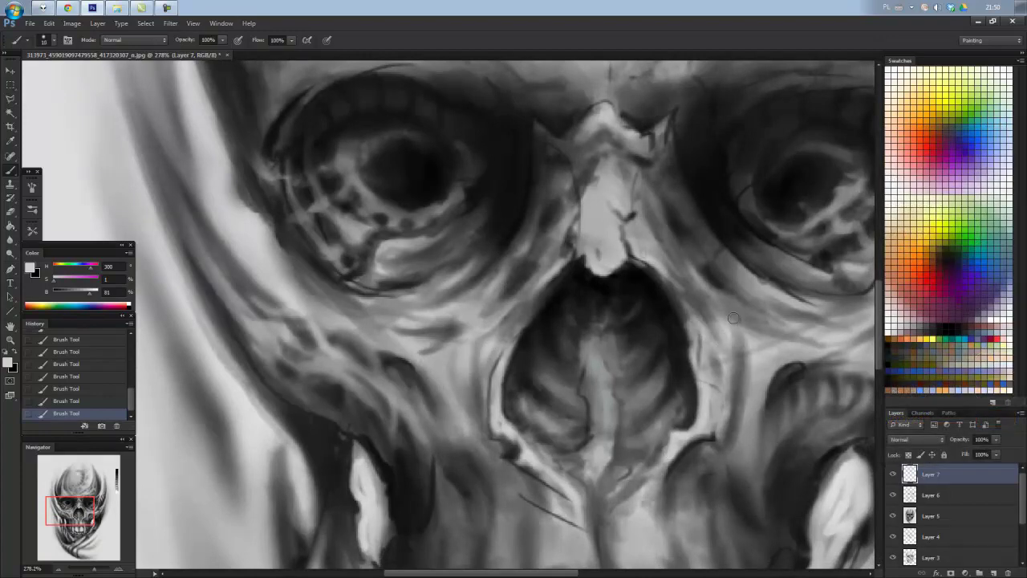
mouse_move(476, 388)
mouse_down()
mouse_move(441, 293)
mouse_move(477, 373)
mouse_up()
alt+click(443, 295)
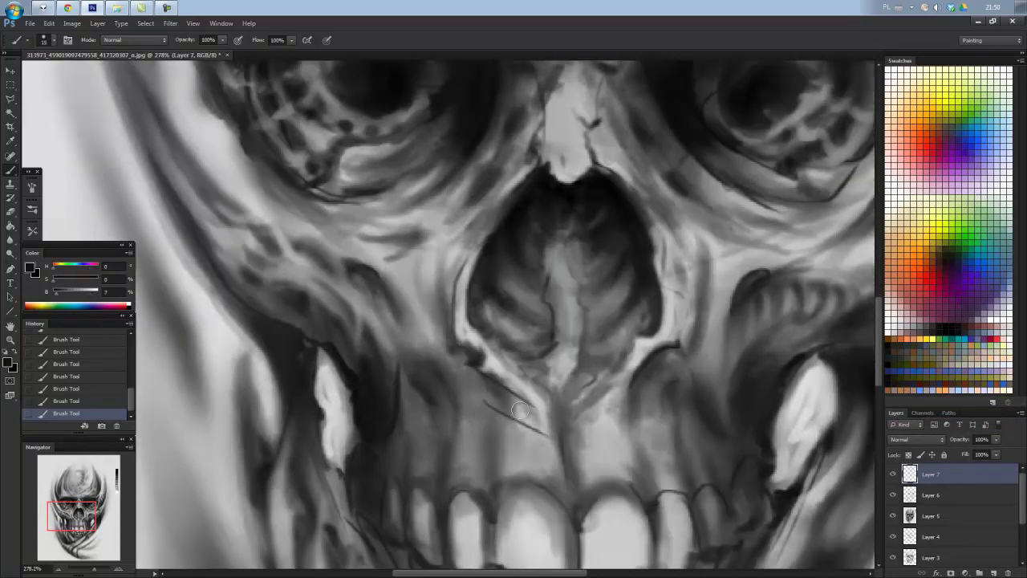
drag(595, 408, 591, 427)
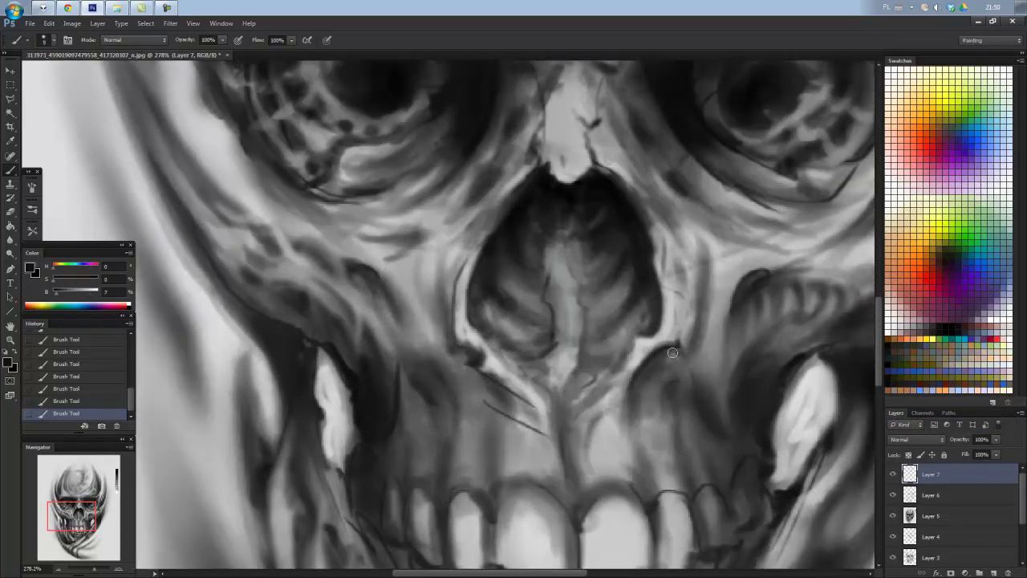
drag(663, 359, 696, 286)
scroll(562, 332, down, 3)
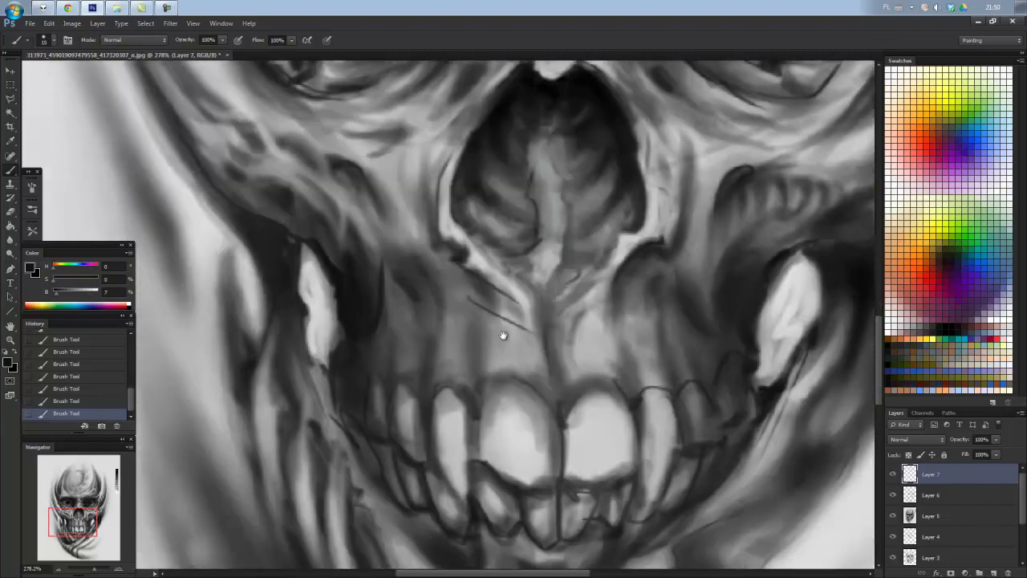
scroll(500, 333, down, 2)
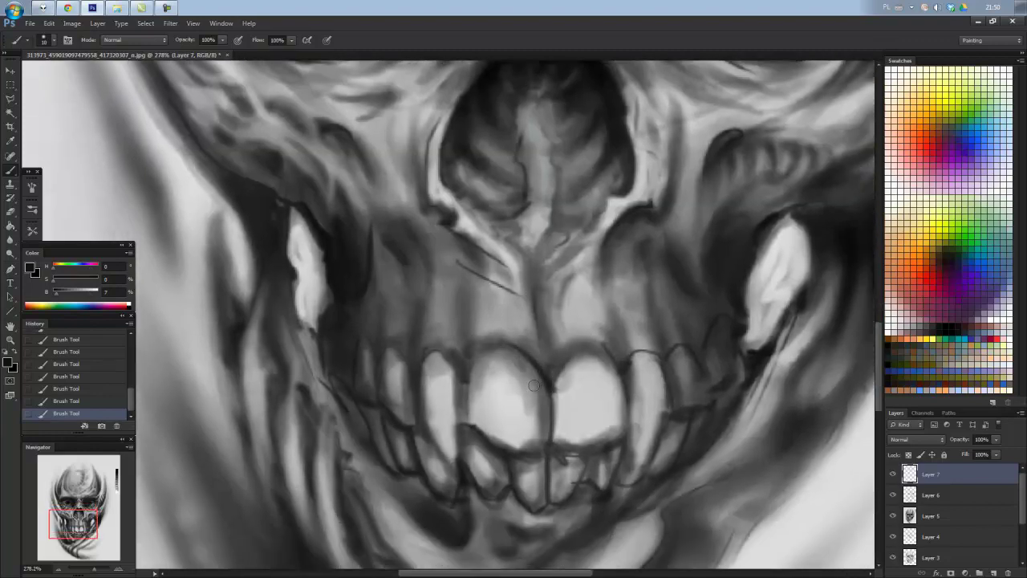
Outline the upper front teeth and gum line, brighten the left teeth, and darken the right lower teeth.
drag(507, 389, 543, 354)
mouse_move(551, 400)
mouse_down()
mouse_move(597, 346)
mouse_move(658, 358)
mouse_move(706, 345)
mouse_move(722, 305)
mouse_move(717, 231)
mouse_up()
drag(735, 374, 734, 401)
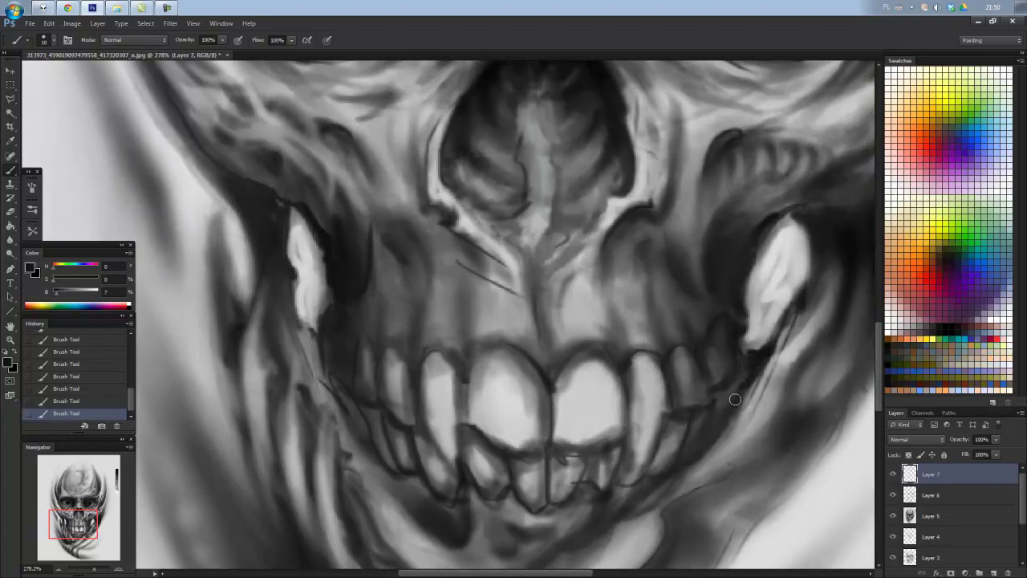
mouse_move(356, 362)
mouse_down()
mouse_move(354, 380)
mouse_move(374, 367)
mouse_move(387, 394)
mouse_up()
alt+click(392, 374)
mouse_move(430, 361)
mouse_down()
mouse_move(434, 441)
mouse_move(458, 475)
mouse_up()
alt+click(665, 438)
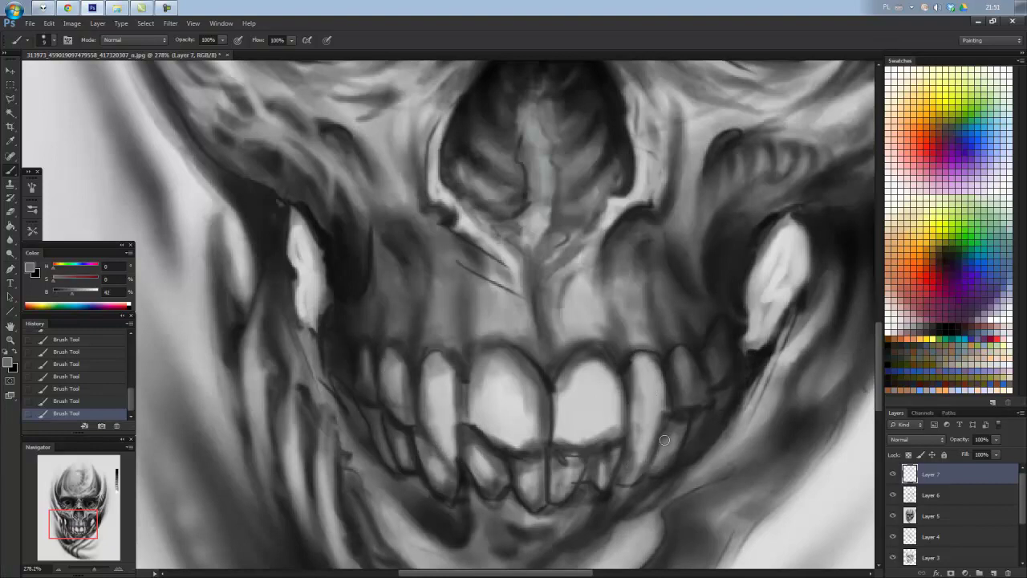
drag(665, 425, 624, 490)
drag(633, 414, 624, 485)
drag(647, 441, 639, 462)
Lighten a lower tooth, outline the lower teeth in dark grey, and darken the front-tooth gap.
alt+click(485, 468)
mouse_move(485, 468)
mouse_down()
mouse_move(490, 501)
mouse_move(537, 491)
mouse_up()
alt+click(499, 440)
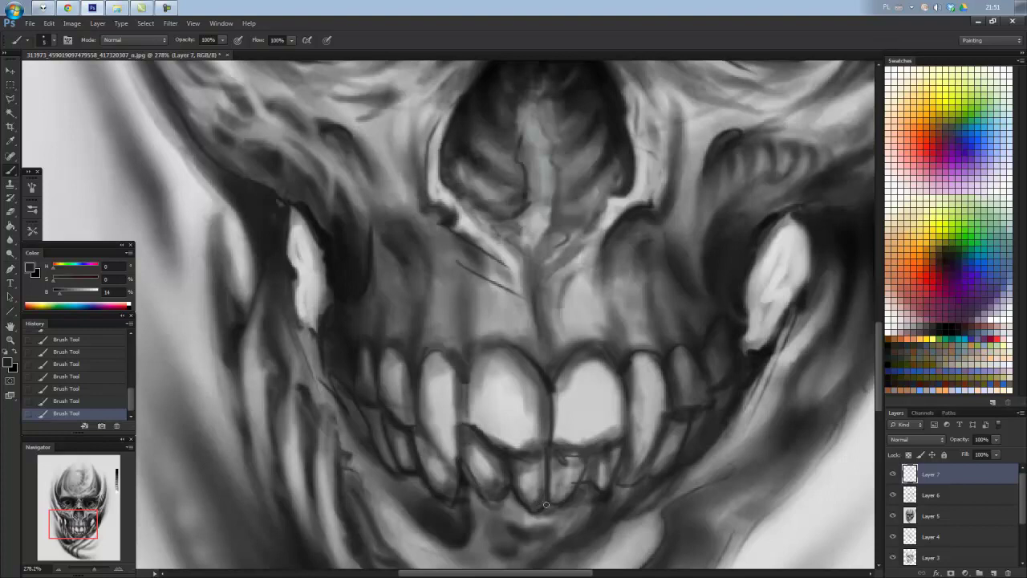
mouse_move(531, 527)
mouse_down()
mouse_move(554, 506)
mouse_move(570, 509)
mouse_up()
drag(616, 476, 640, 486)
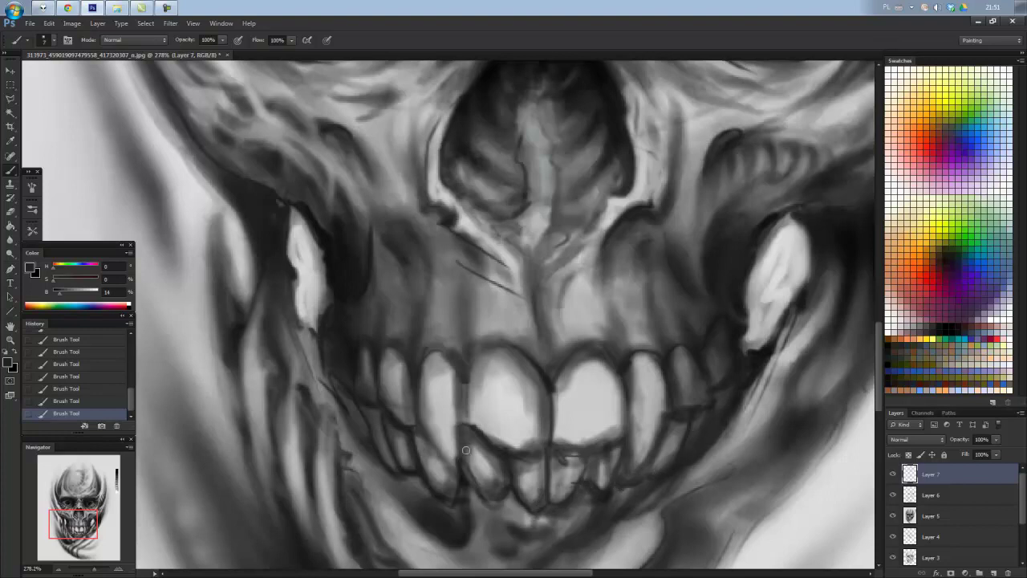
mouse_move(462, 427)
mouse_down()
mouse_move(481, 448)
mouse_move(553, 447)
mouse_move(569, 363)
mouse_up()
mouse_move(562, 400)
mouse_down()
mouse_move(570, 363)
mouse_move(565, 433)
mouse_move(602, 434)
mouse_up()
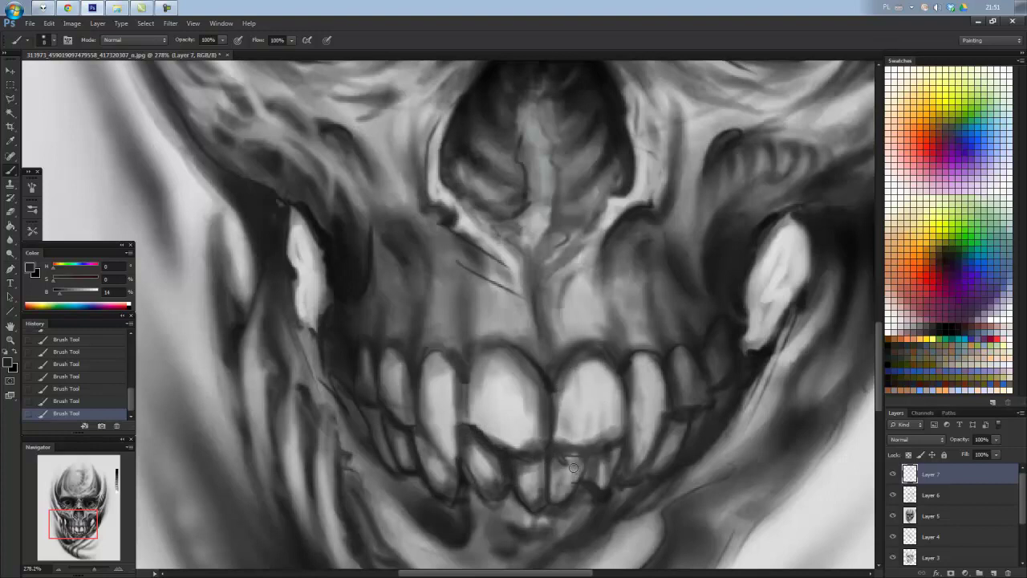
mouse_move(514, 437)
mouse_down()
mouse_move(498, 387)
mouse_move(489, 436)
mouse_up()
mouse_move(434, 381)
mouse_down()
mouse_move(425, 413)
mouse_move(451, 447)
mouse_up()
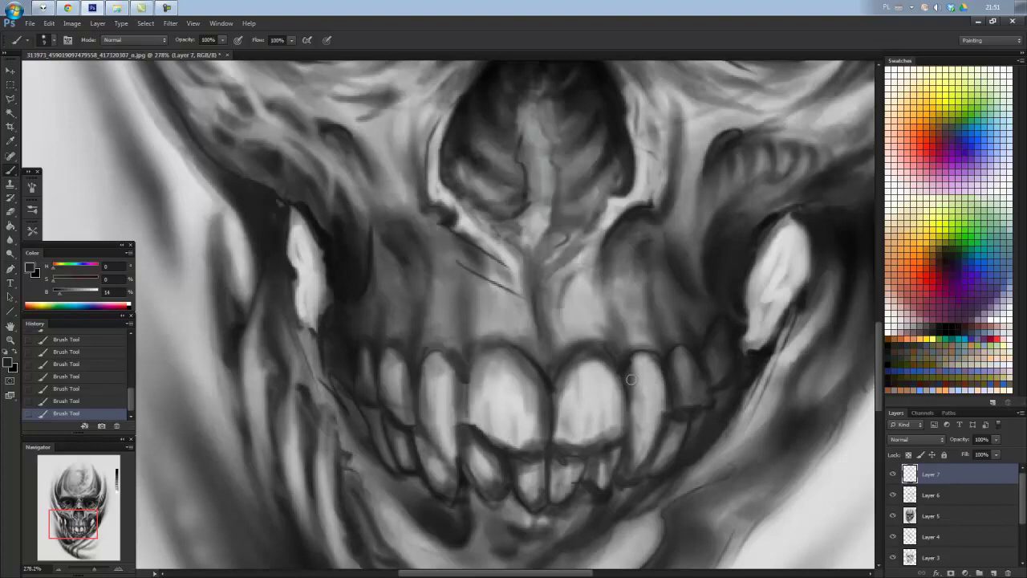
mouse_move(655, 357)
mouse_down()
mouse_move(631, 367)
mouse_move(659, 429)
mouse_up()
mouse_move(394, 365)
mouse_down()
mouse_move(413, 436)
mouse_move(434, 460)
mouse_up()
With a smaller brush, darken the right tooth edges and outline the front and left teeth.
key(bracketleft)
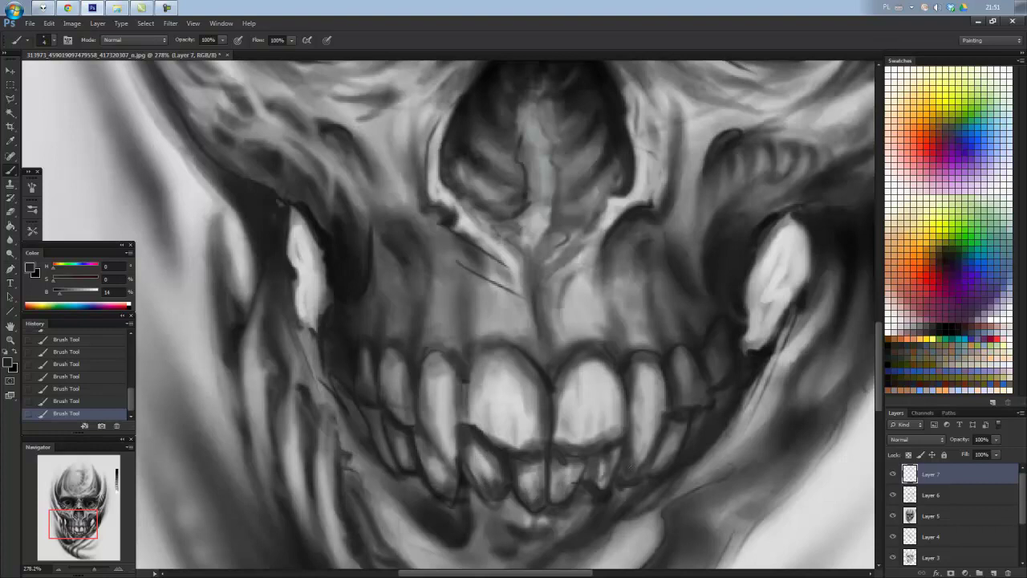
drag(655, 367, 657, 414)
drag(682, 350, 679, 382)
mouse_move(498, 481)
mouse_down()
mouse_move(473, 449)
mouse_move(440, 495)
mouse_up()
drag(437, 352, 429, 397)
drag(448, 363, 444, 411)
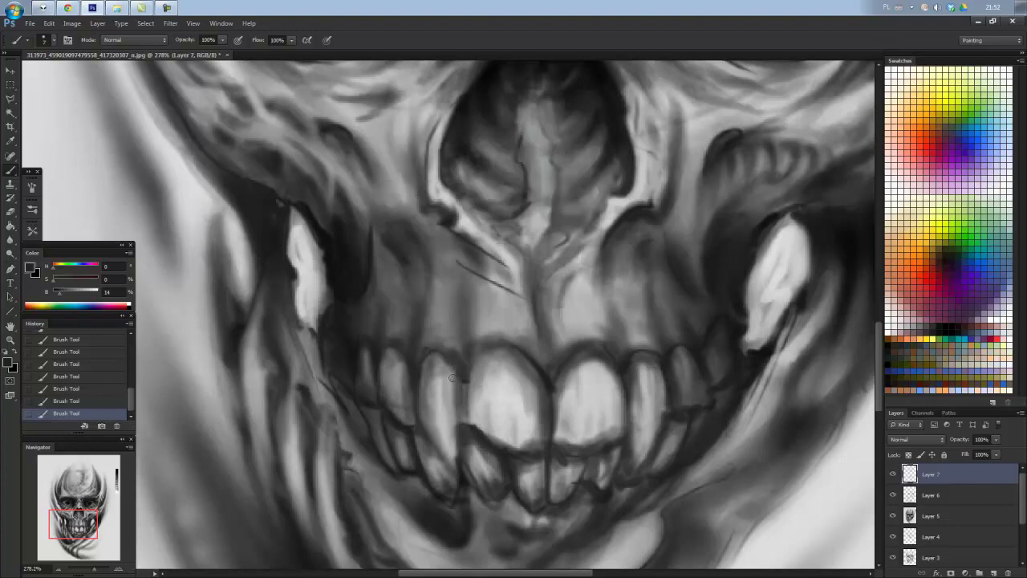
mouse_move(393, 356)
mouse_down()
mouse_move(393, 385)
mouse_move(369, 369)
mouse_up()
drag(389, 435, 406, 467)
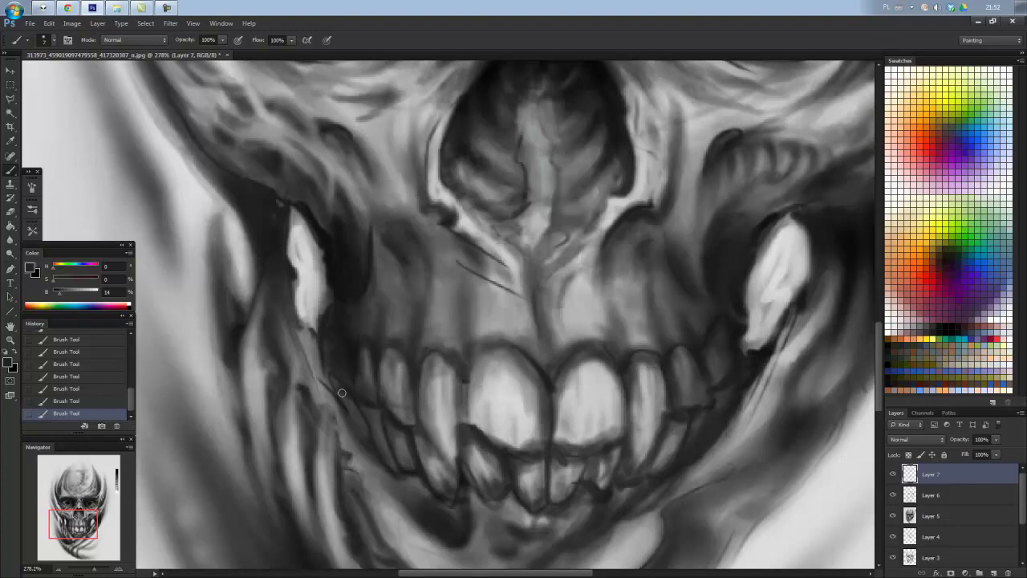
Brighten the left and right white fangs with light grey strokes.
drag(342, 392, 357, 414)
alt+click(292, 239)
drag(305, 233, 315, 320)
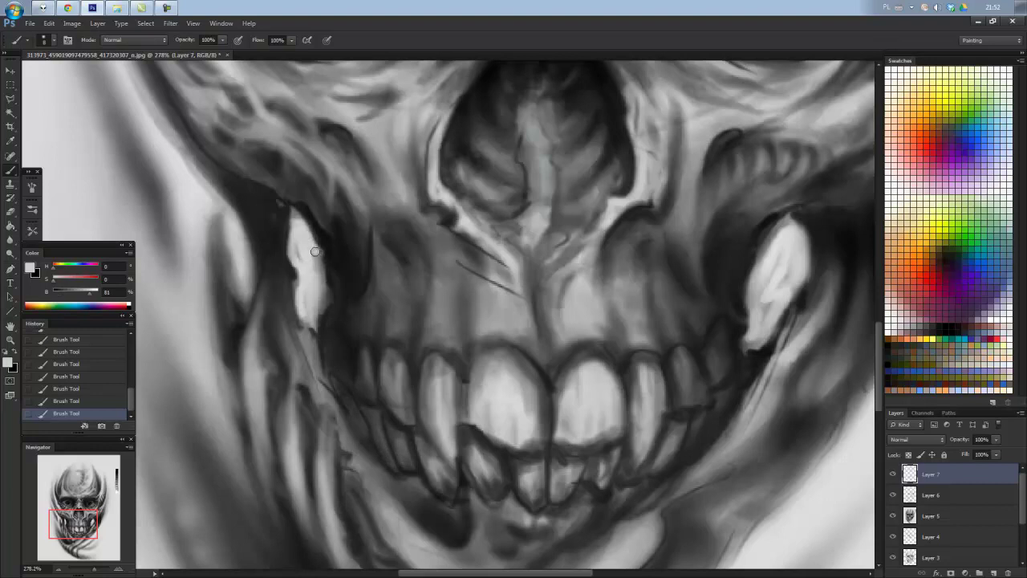
mouse_move(777, 231)
mouse_down()
mouse_move(757, 277)
mouse_move(750, 343)
mouse_up()
drag(771, 275, 762, 321)
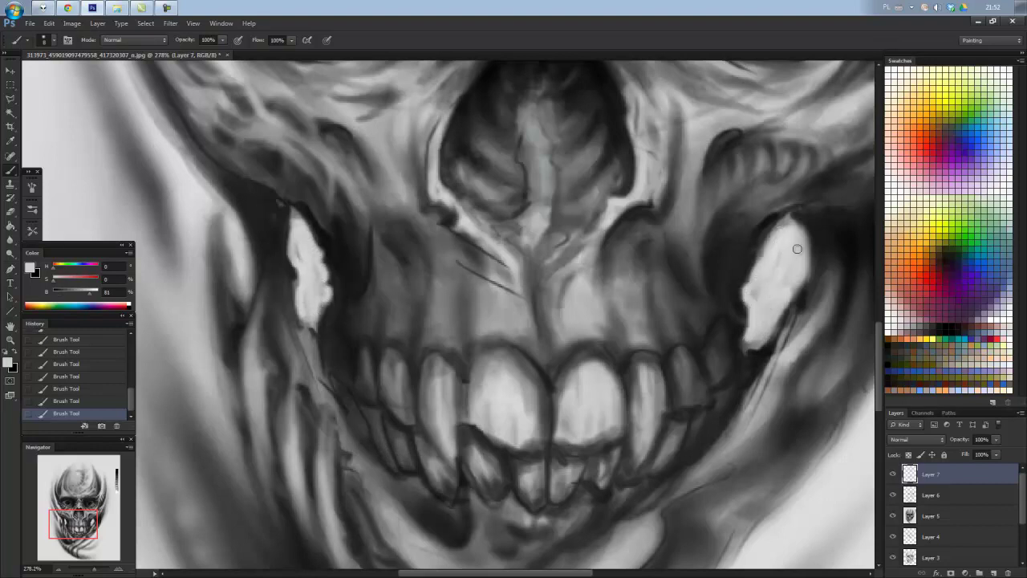
drag(805, 237, 798, 272)
drag(773, 325, 755, 341)
Paint light grey highlights along the nasal ridge.
alt+click(486, 79)
alt+click(562, 207)
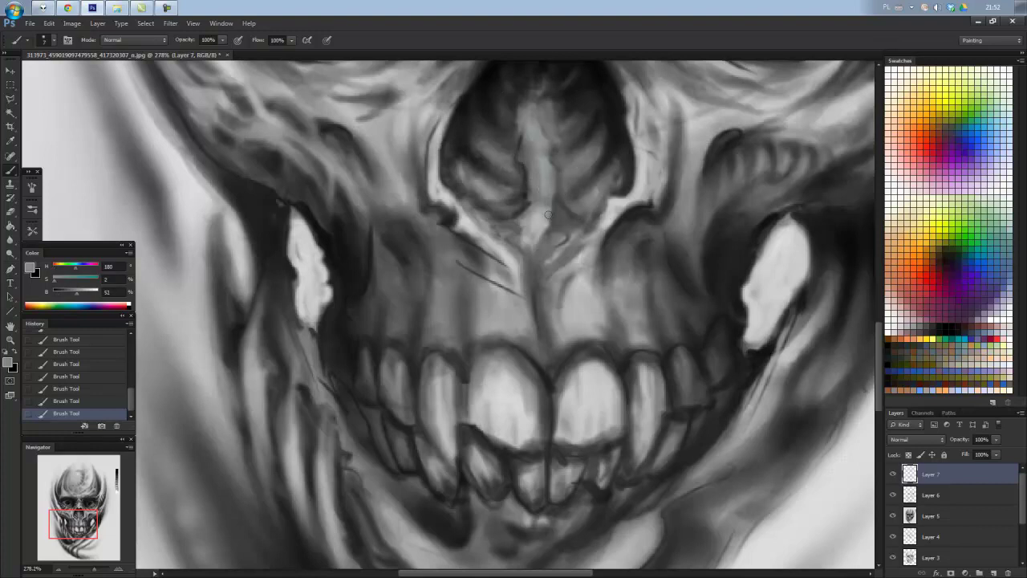
alt+click(605, 212)
drag(574, 240, 546, 292)
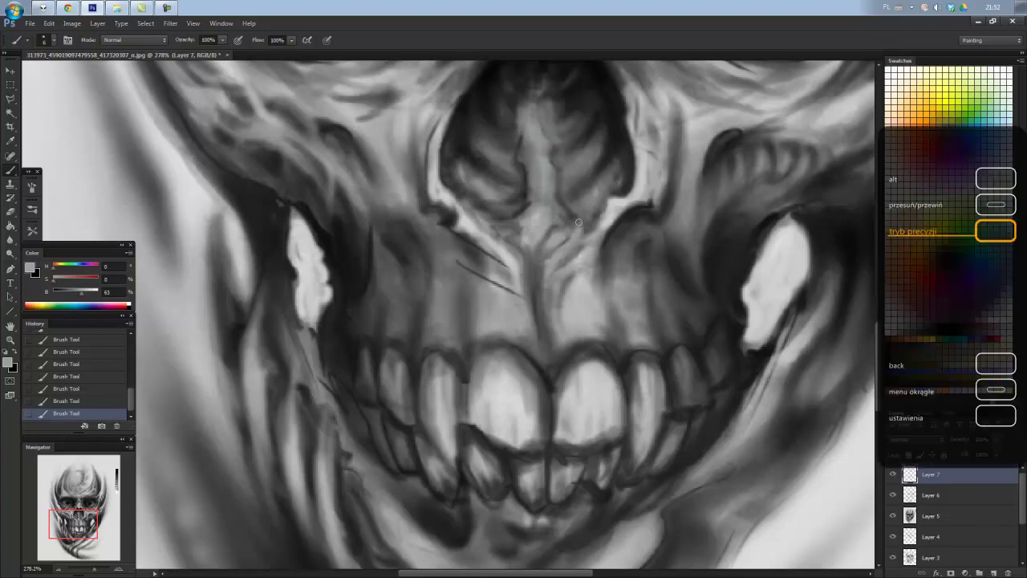
alt+click(554, 233)
mouse_move(554, 233)
mouse_down()
mouse_move(581, 201)
mouse_move(542, 247)
mouse_up()
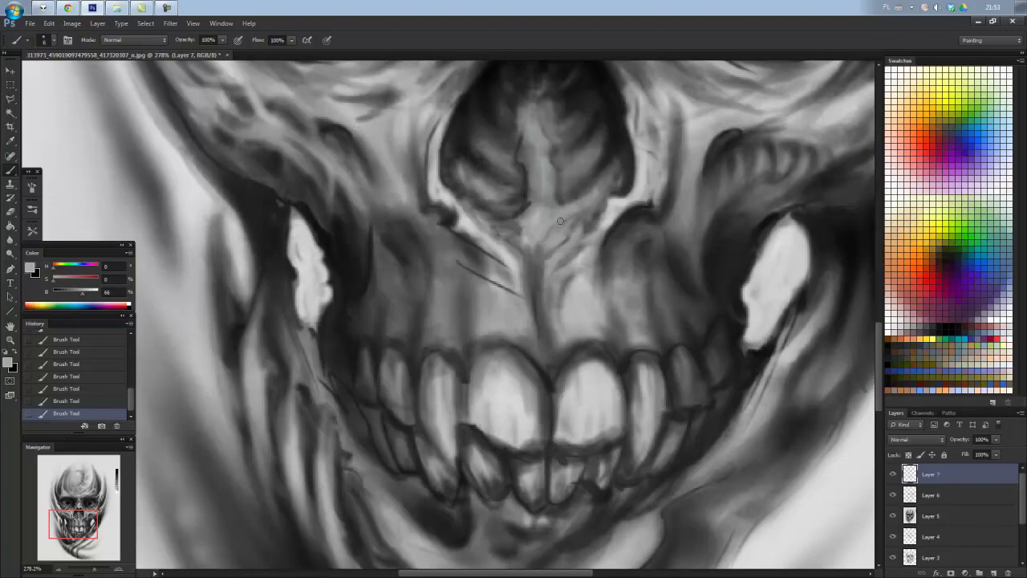
Zoom out to the full skull and flip the canvas horizontally via Image > Image Rotation.
alt+scroll(549, 141, down, 1)
alt+scroll(549, 141, down, 8)
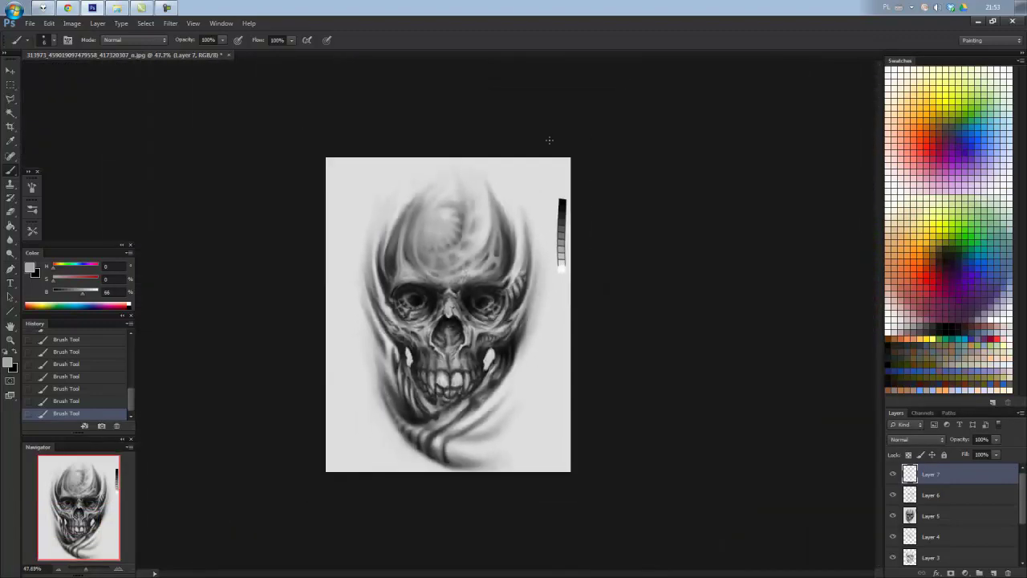
alt+scroll(549, 141, up, 4)
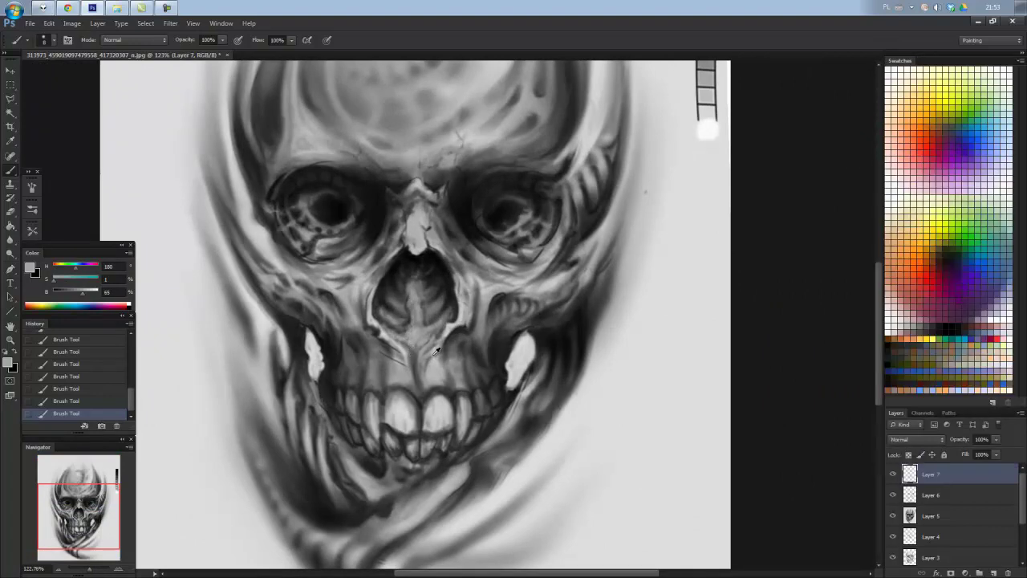
alt+click(410, 353)
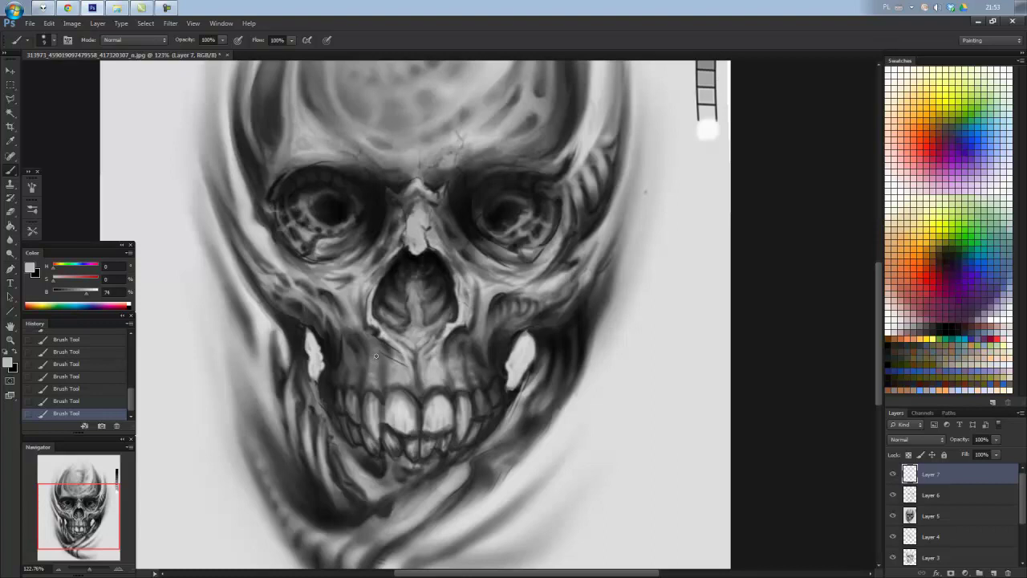
scroll(375, 355, down, 3)
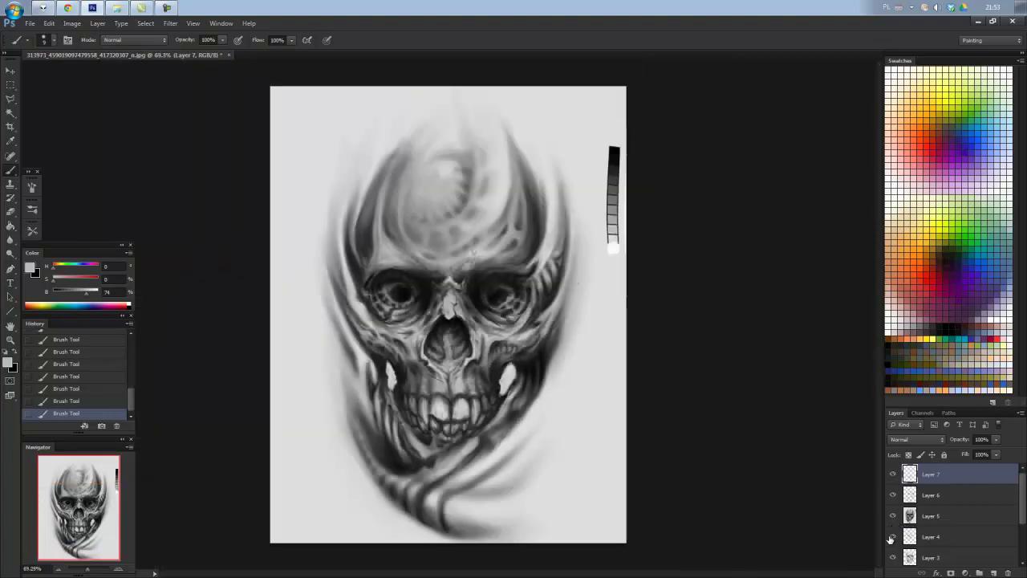
scroll(779, 479, down, 1)
click(71, 23)
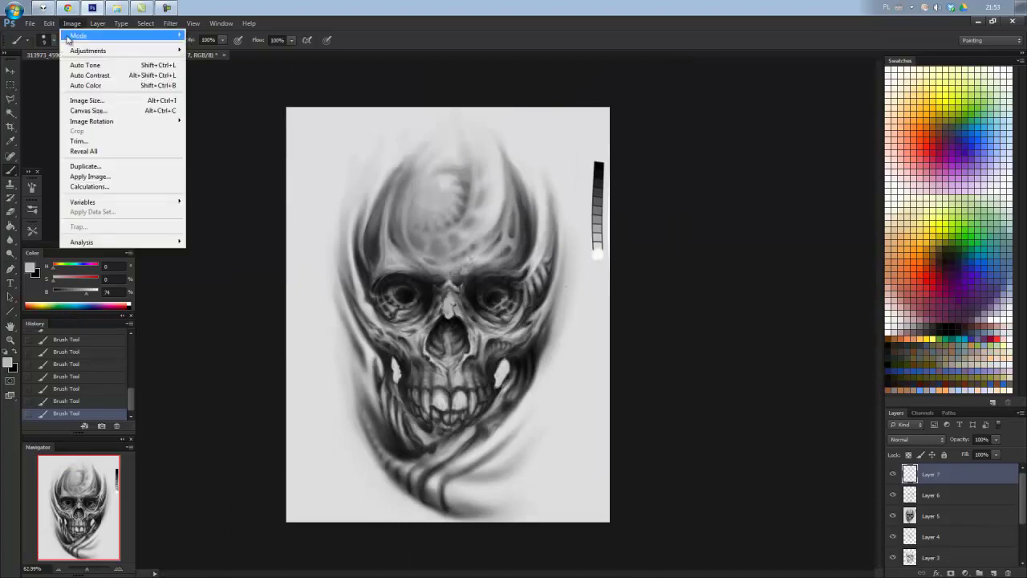
click(225, 168)
scroll(448, 313, down, 3)
scroll(448, 313, up, 5)
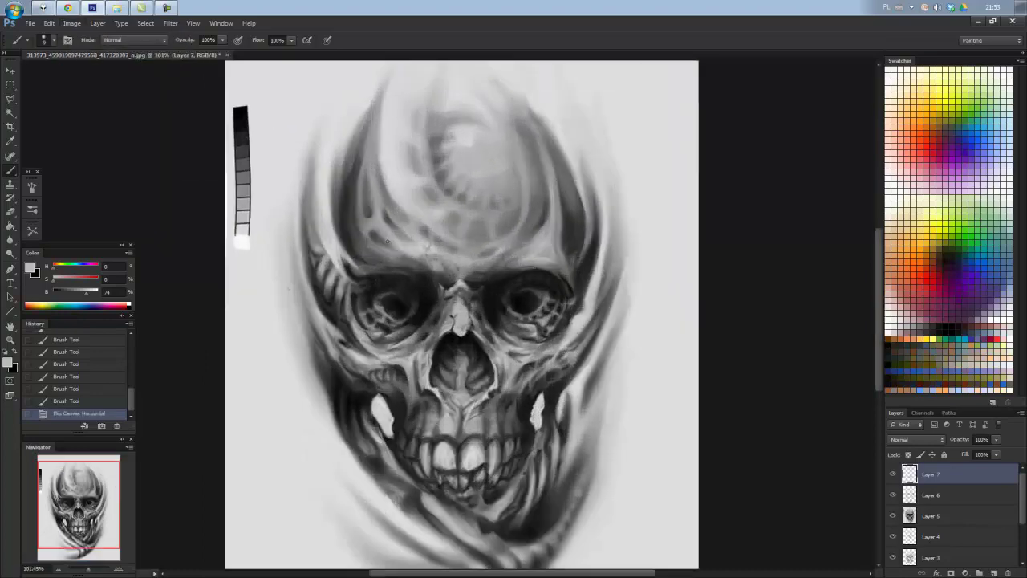
scroll(449, 329, up, 5)
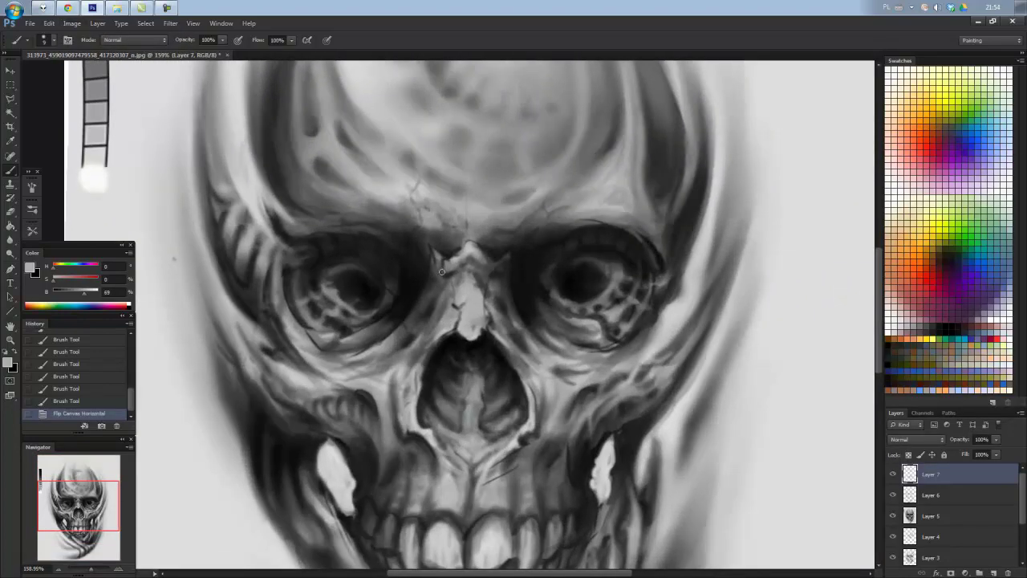
Dab light grey highlights on the upper nasal bridge.
alt+click(478, 263)
mouse_move(491, 258)
mouse_down()
mouse_move(509, 257)
mouse_move(486, 278)
mouse_up()
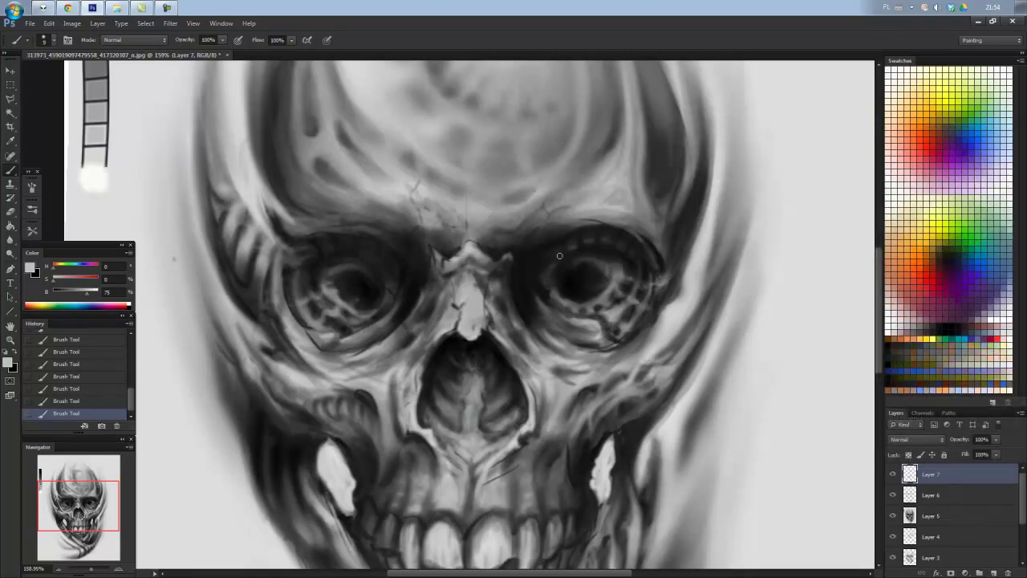
click(164, 10)
click(165, 11)
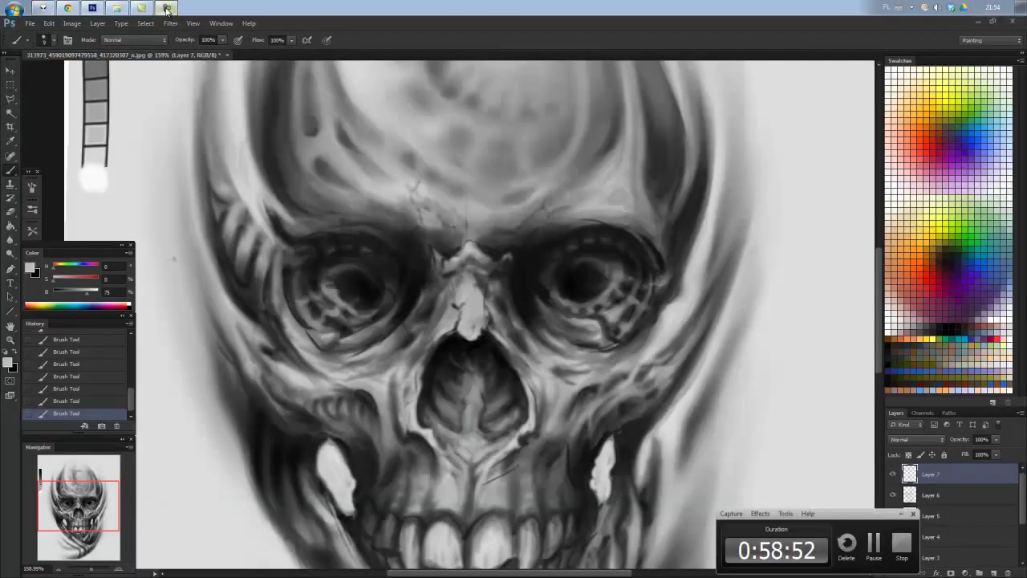
Sample a near-black grey from the left eye socket and zoom out to the full canvas.
key(x)
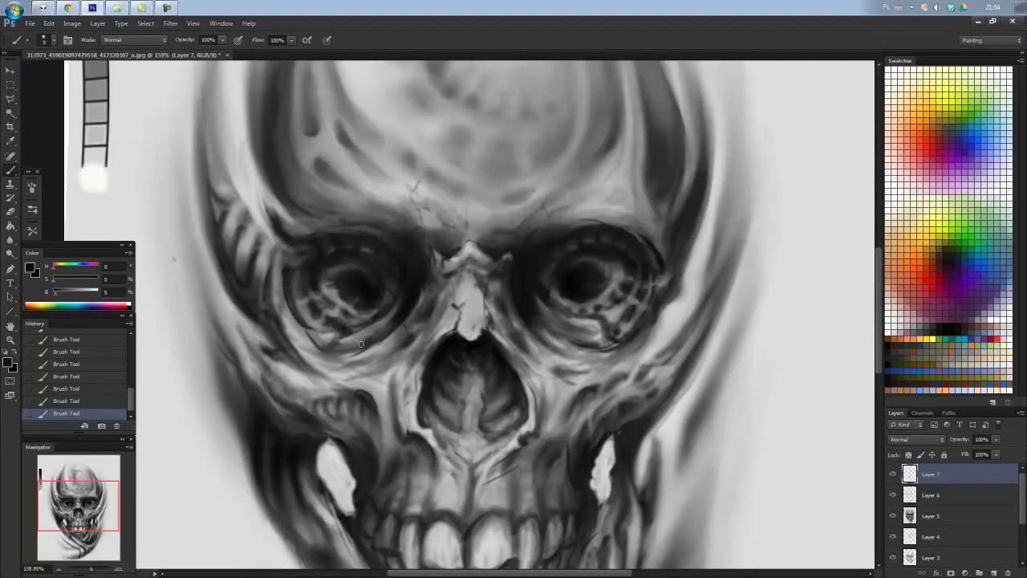
alt+click(377, 320)
key(alt)
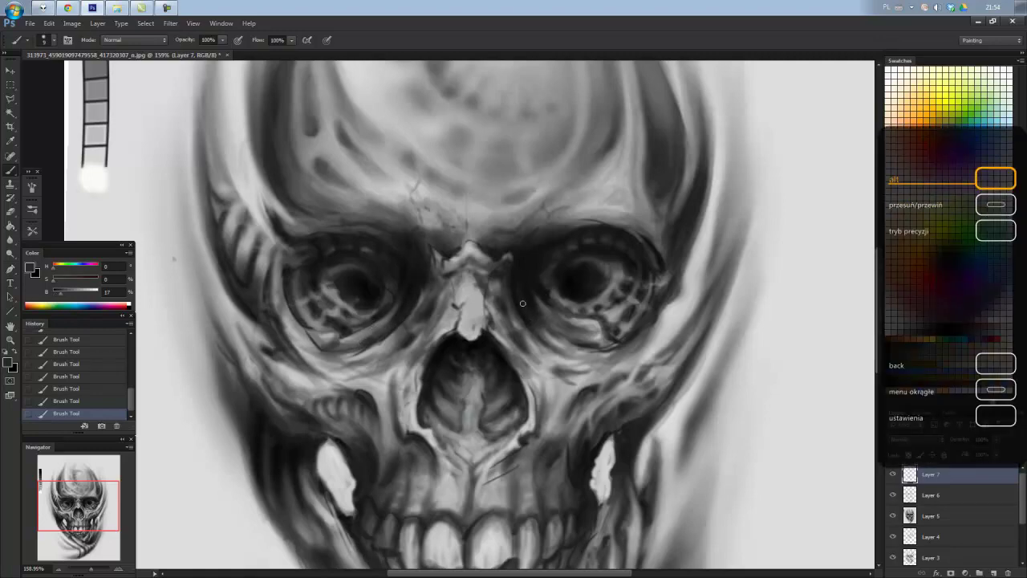
scroll(517, 288, down, 3)
scroll(506, 249, down, 3)
scroll(485, 179, down, 3)
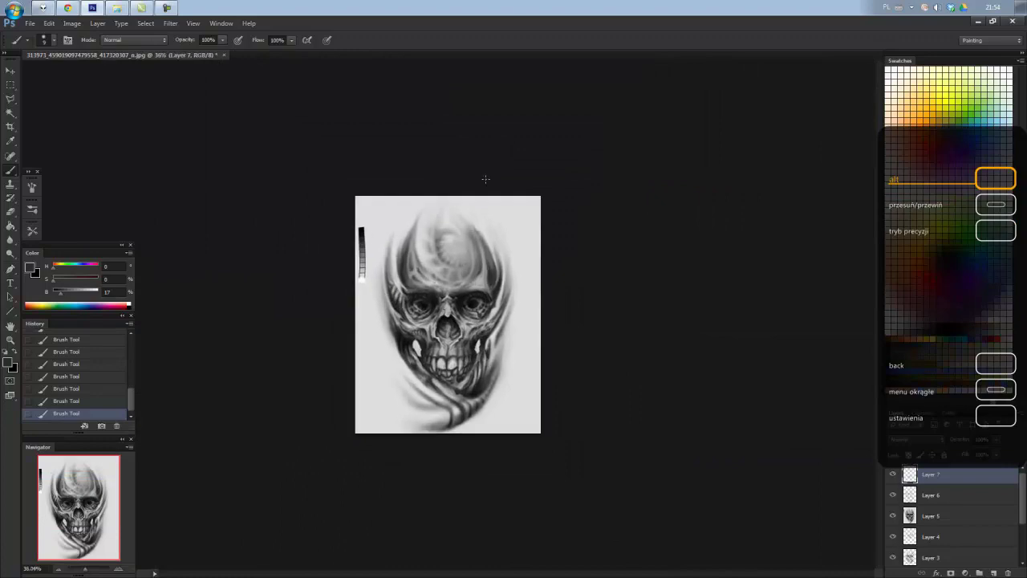
scroll(484, 177, up, 2)
Paint and blend dark shading along the left tooth's edge.
scroll(360, 356, up, 4)
scroll(420, 289, up, 2)
alt+click(420, 289)
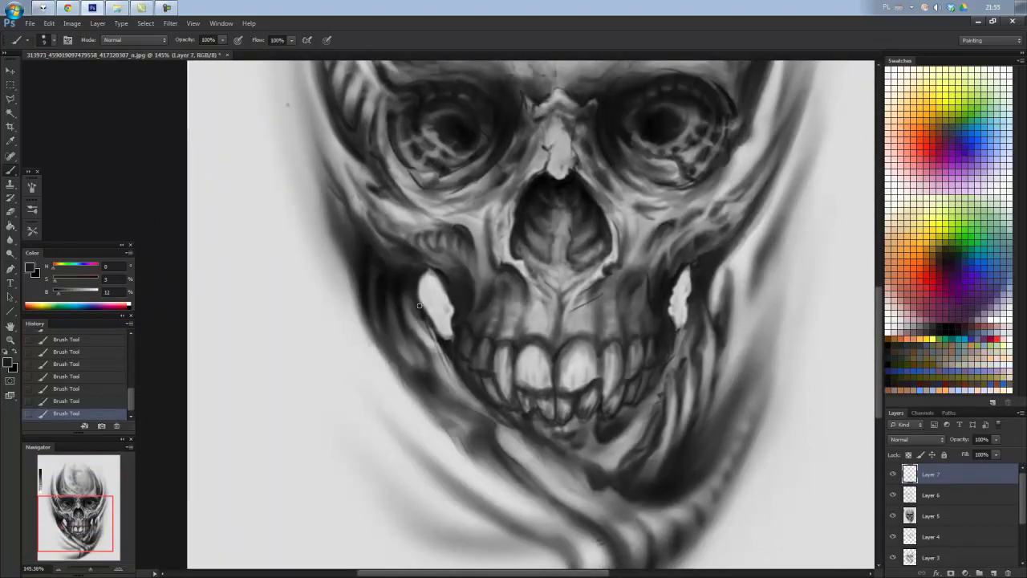
drag(419, 305, 442, 349)
drag(409, 314, 445, 369)
alt+click(425, 321)
drag(413, 320, 437, 365)
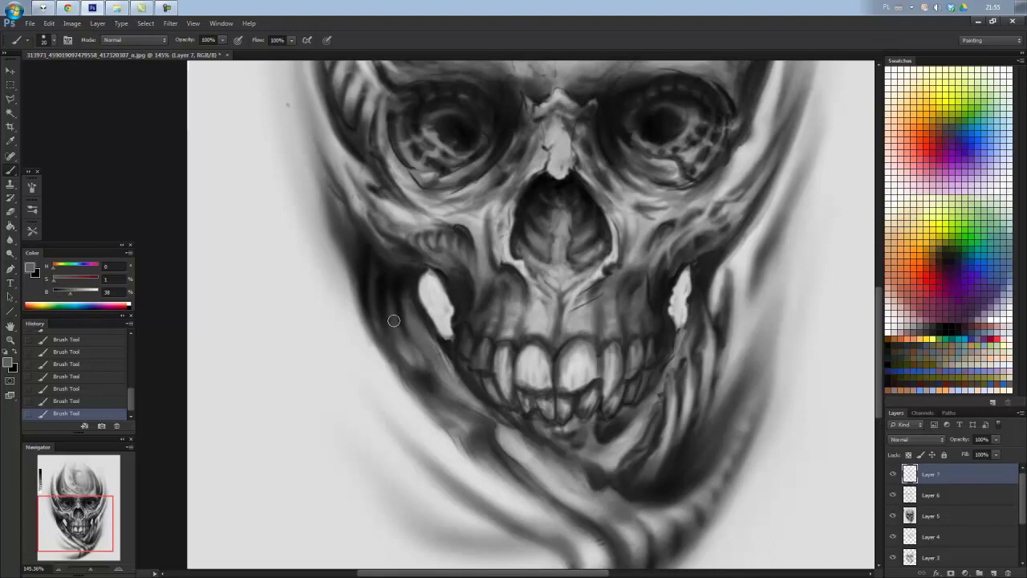
Add near-black strokes left of the tooth and along the jaw, softened with lighter grey.
alt+click(405, 280)
drag(410, 315, 474, 401)
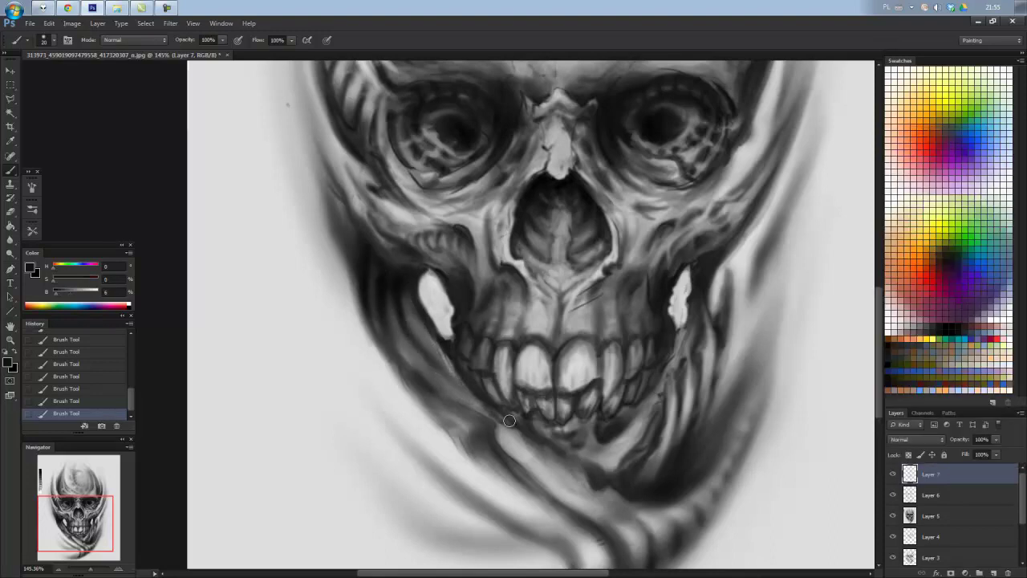
alt+click(425, 365)
drag(377, 325, 400, 365)
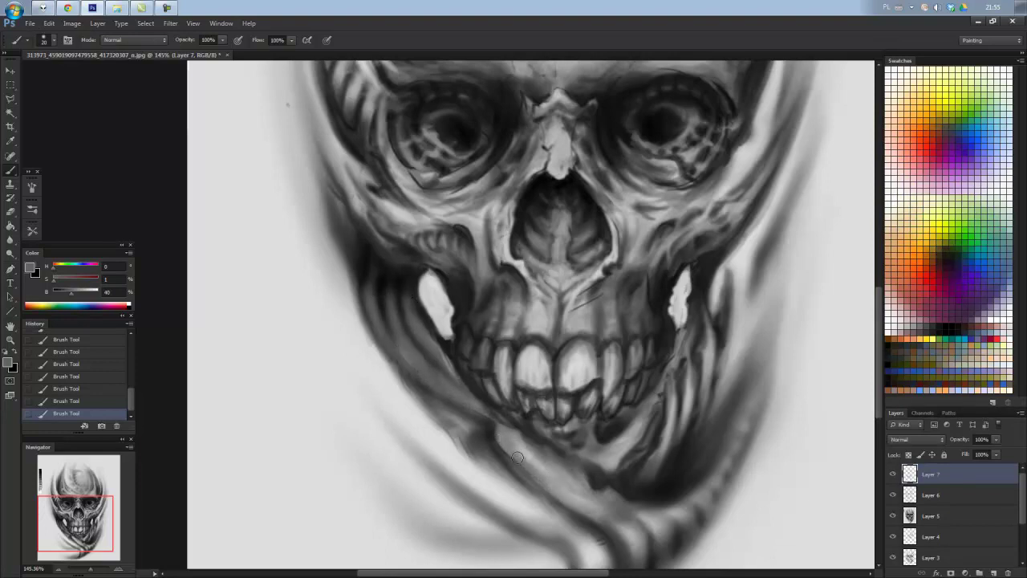
Paint a light grey stroke across the drape below the jaw and brighten the jaw's dark edge.
key(alt)
alt+click(536, 437)
alt+click(609, 455)
drag(518, 434, 619, 497)
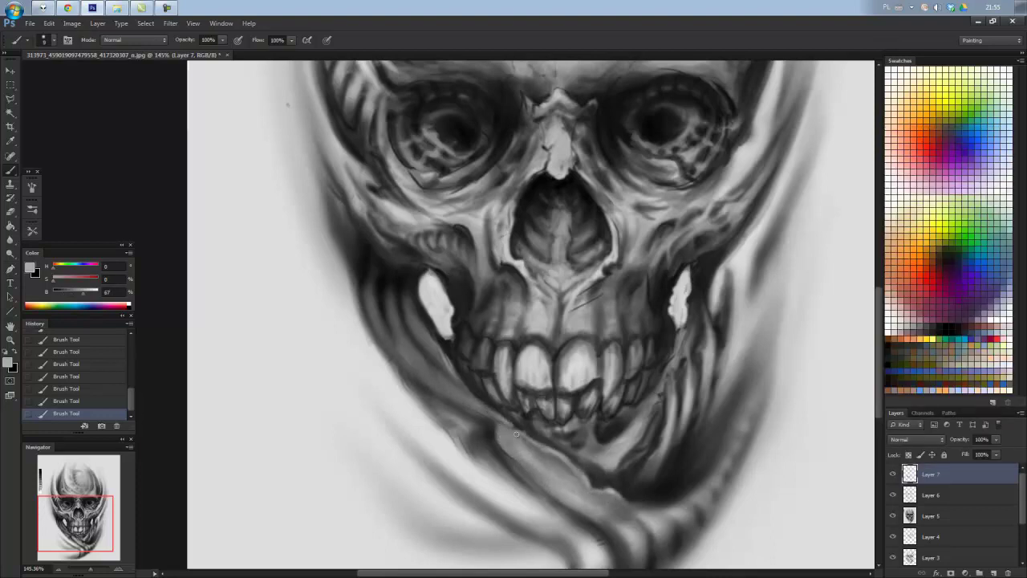
drag(498, 423, 440, 389)
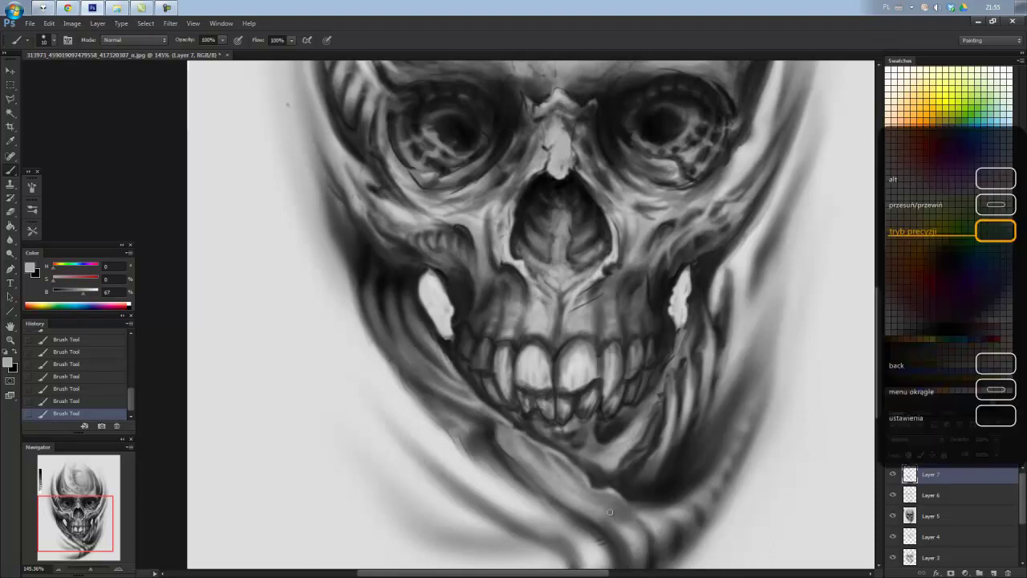
Dot small highlights along the jaw's dark edge with a smaller brush.
drag(548, 523, 503, 395)
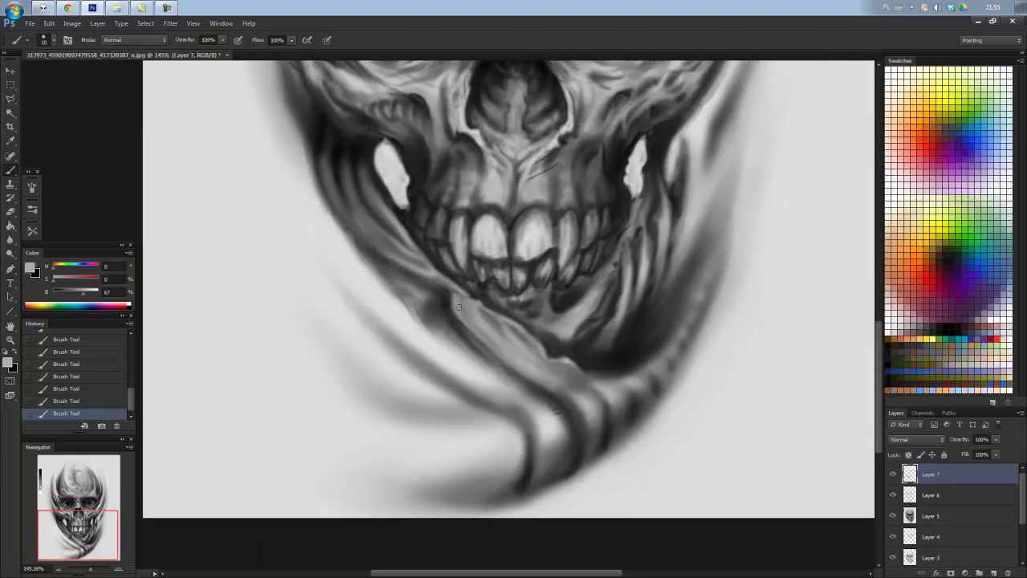
key(bracketleft)
key(bracketleft)
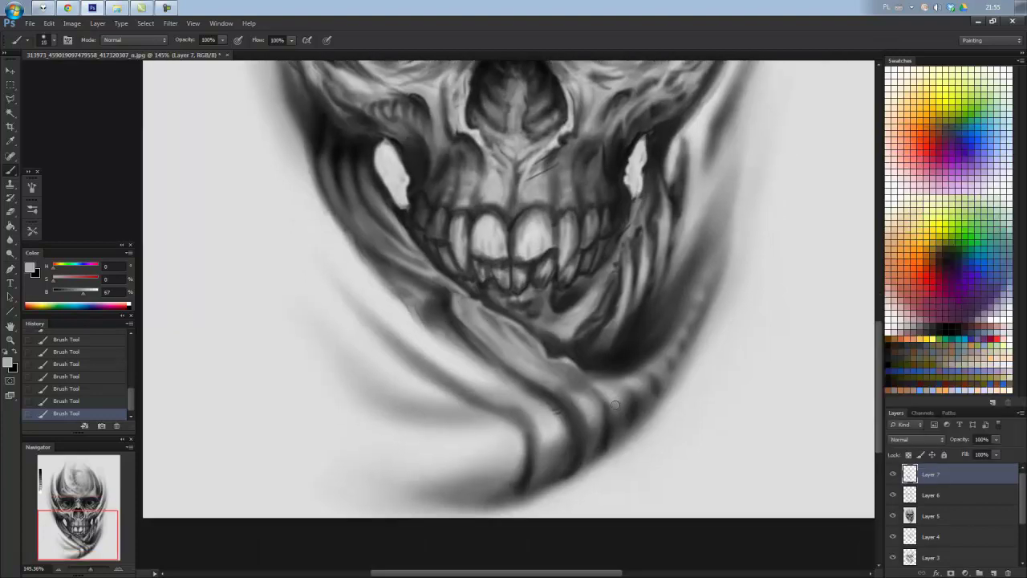
drag(639, 386, 706, 278)
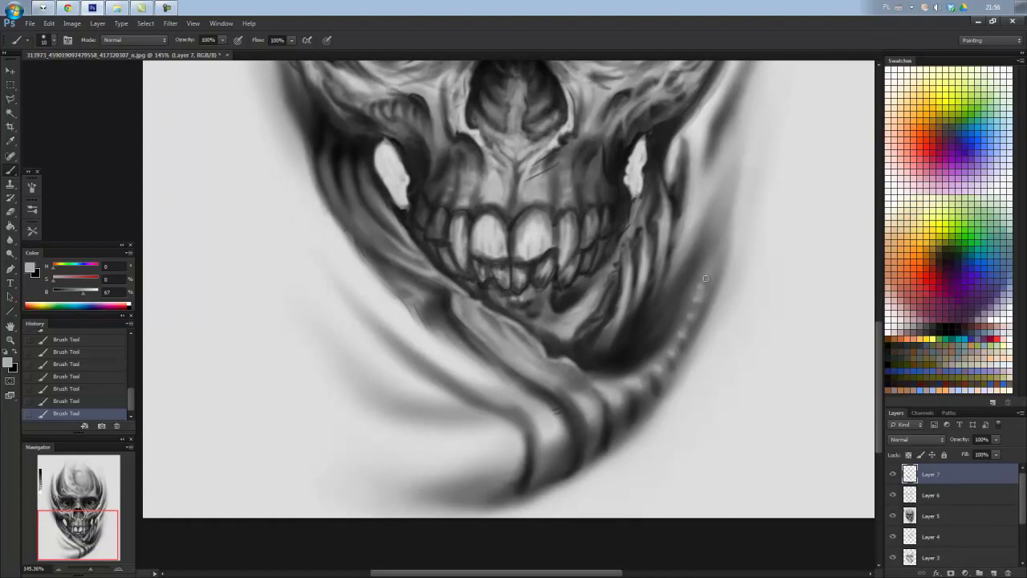
alt+click(513, 442)
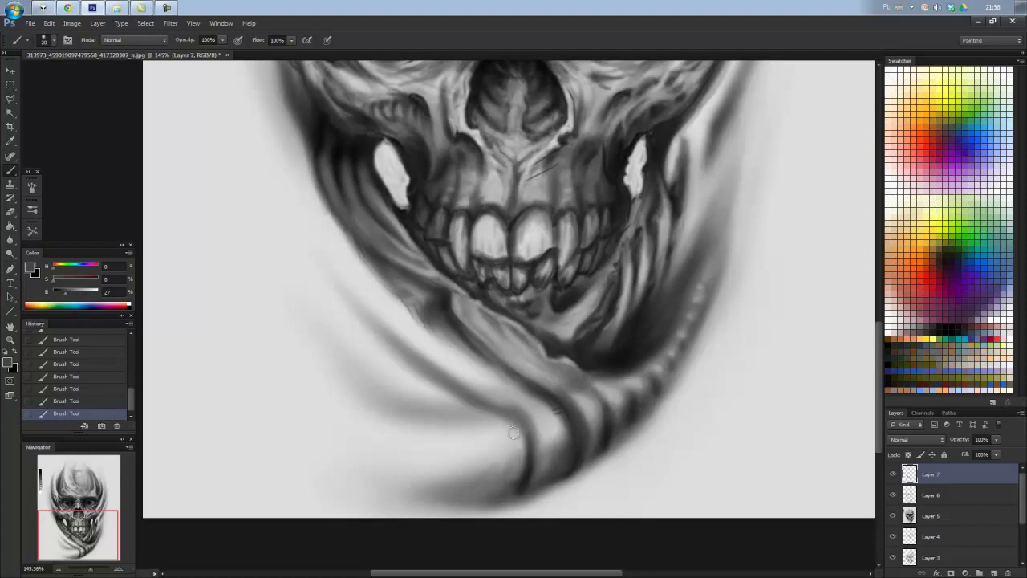
Paint a light stroke up the nose bridge with a small dark detail.
scroll(498, 401, up, 5)
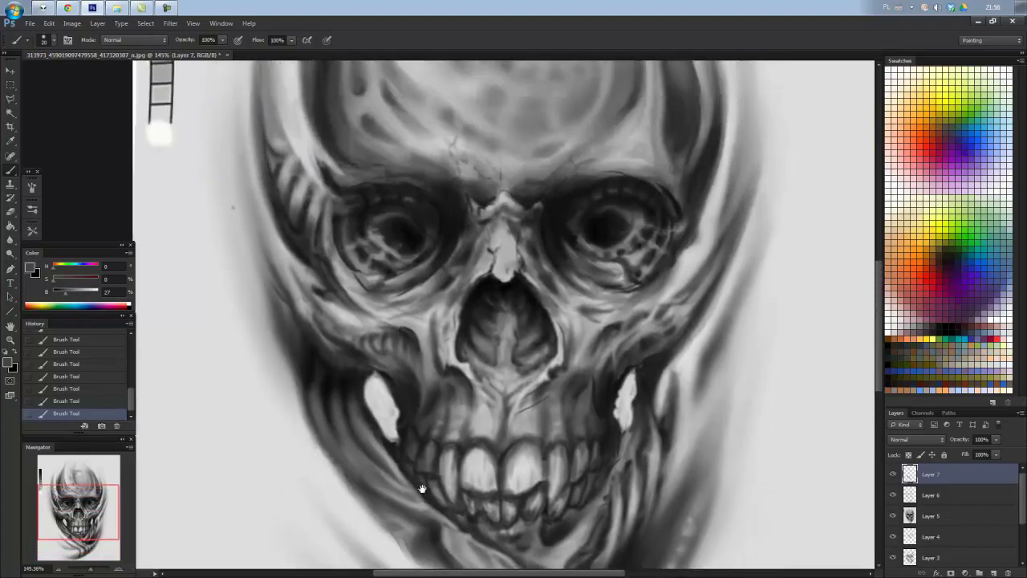
alt+click(528, 283)
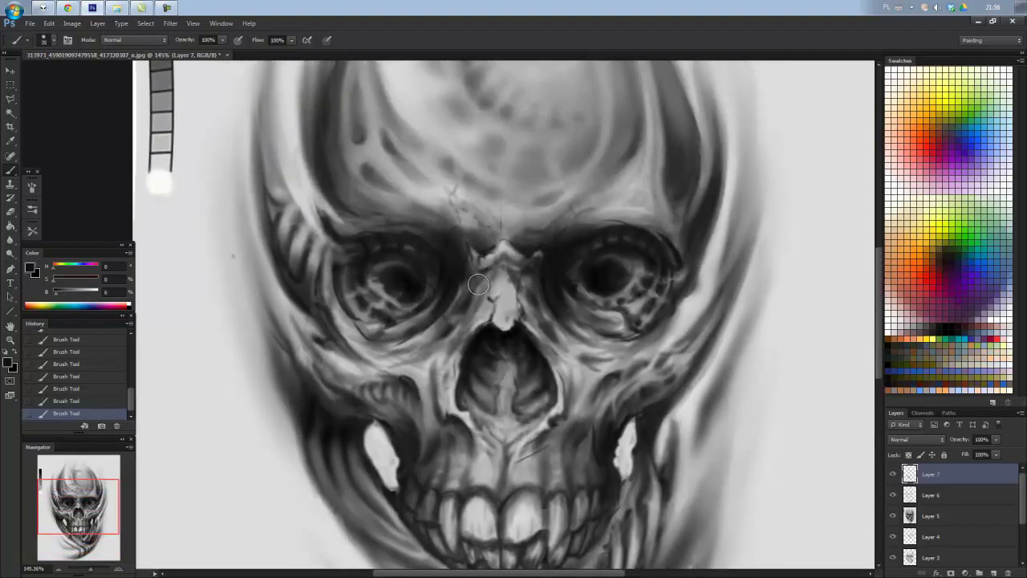
alt+click(503, 271)
mouse_move(514, 306)
mouse_down()
mouse_move(504, 272)
mouse_move(492, 270)
mouse_move(517, 297)
mouse_up()
alt+click(518, 284)
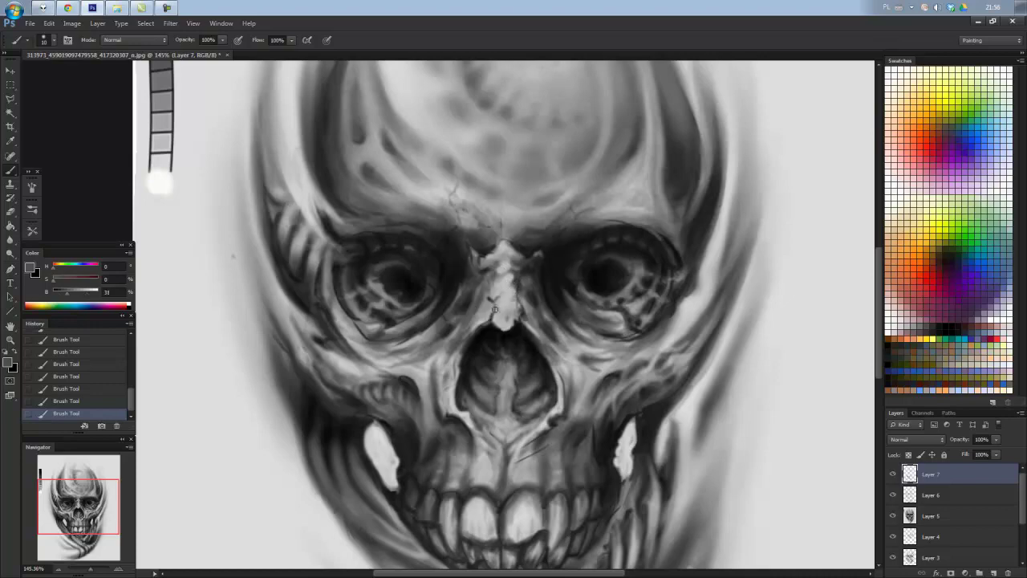
Sample greys near the eye and nose bridge, undo the last two strokes, then restore them.
scroll(522, 274, down, 3)
scroll(521, 275, down, 2)
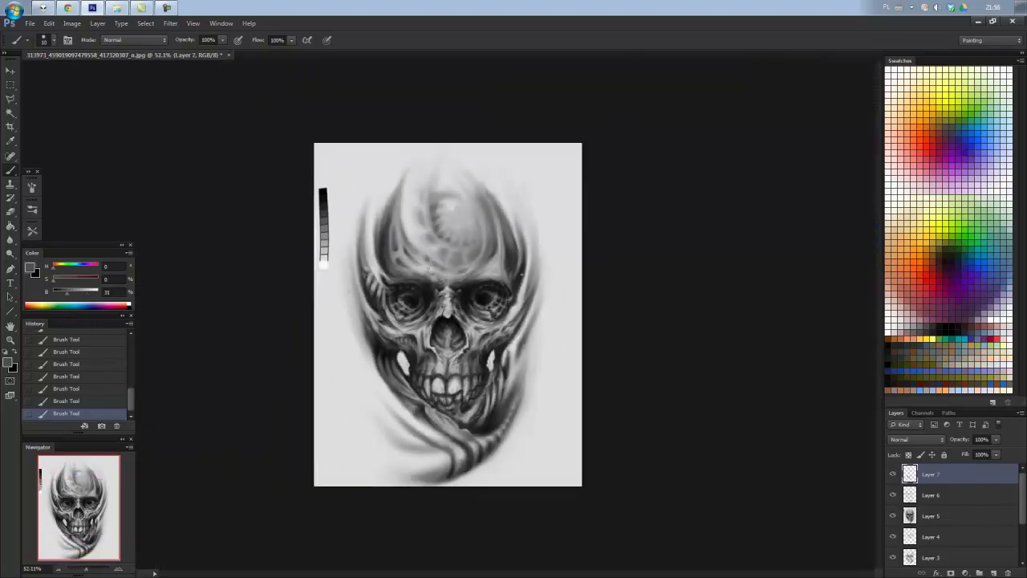
scroll(506, 297, up, 3)
scroll(499, 309, up, 2)
alt+click(499, 309)
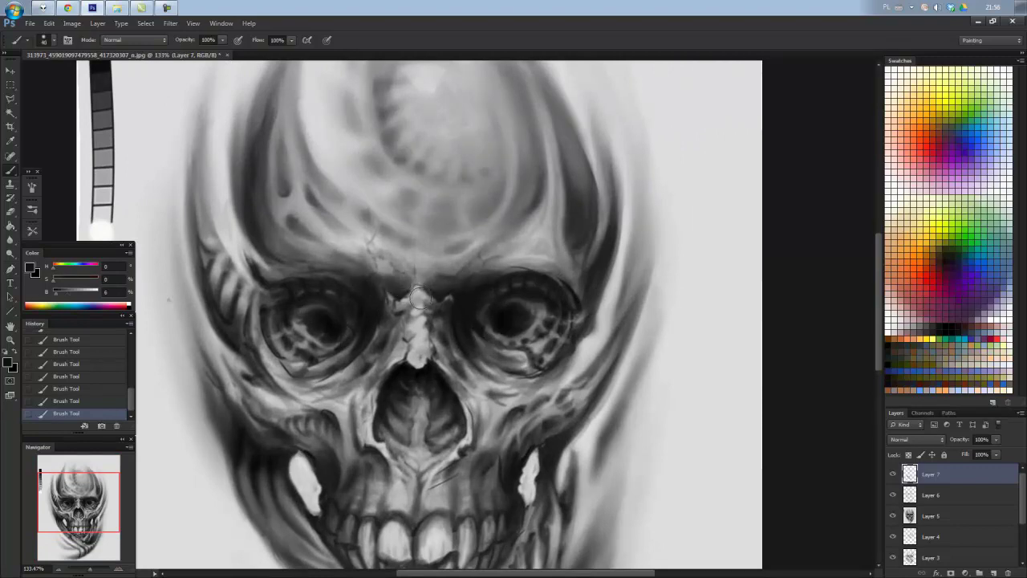
alt+click(416, 290)
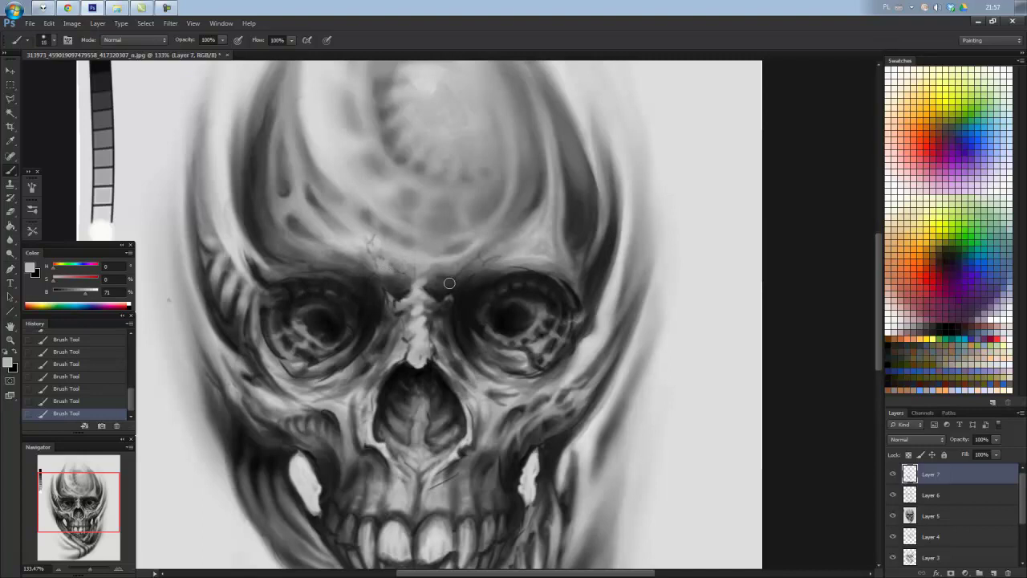
key(ctrl+alt+z)
key(ctrl+alt+z)
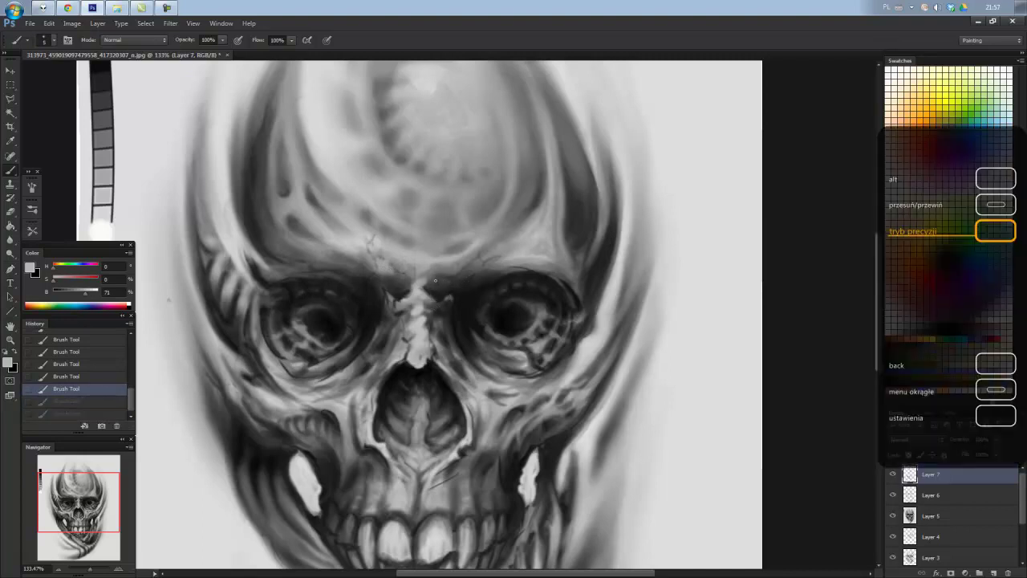
key(ctrl+shift+z)
key(ctrl+shift+z)
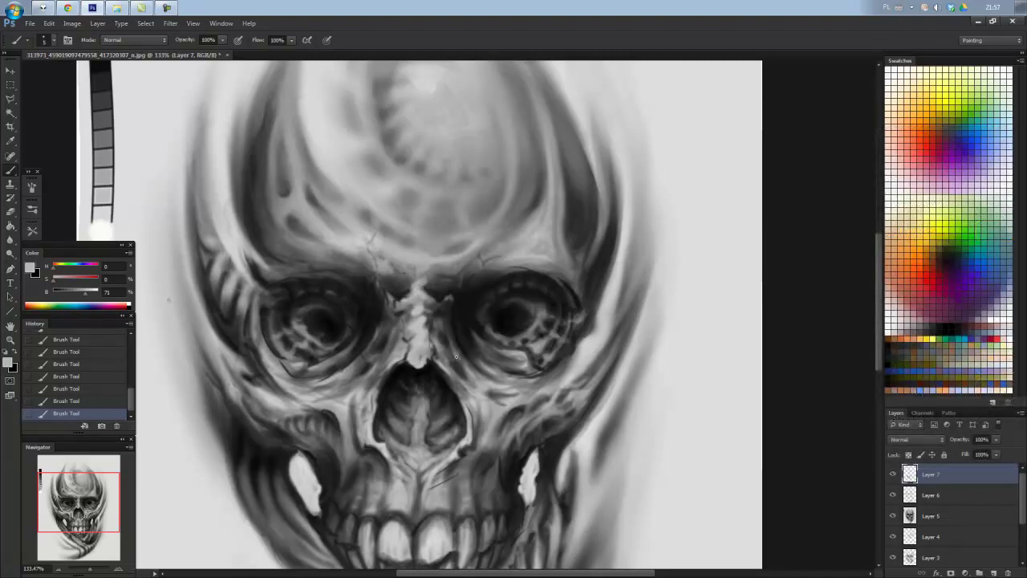
Sample dark, mid and light greys from the skull and pan to show the jaw and teeth.
alt+click(499, 313)
alt+click(472, 411)
alt+click(474, 433)
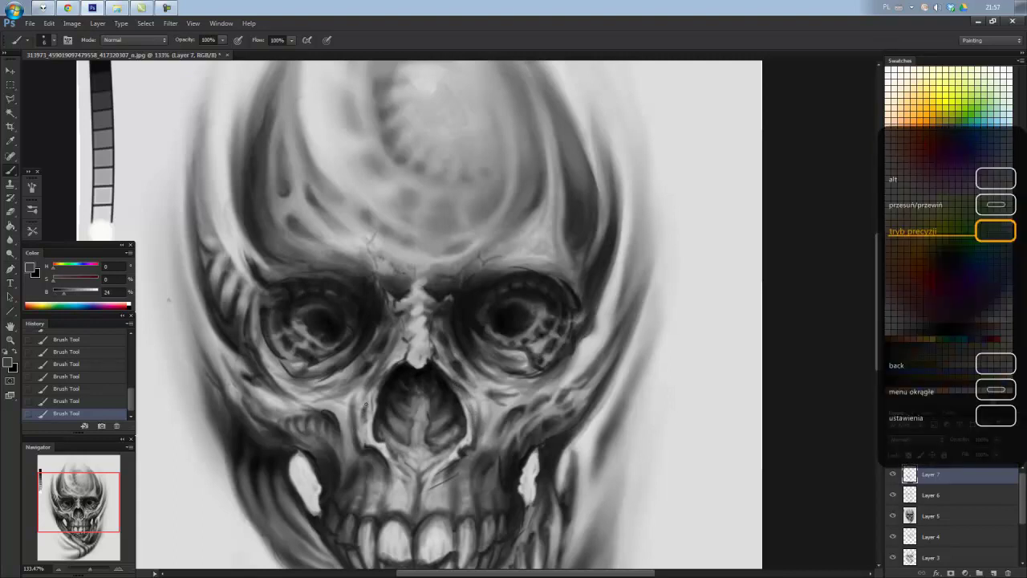
alt+click(371, 415)
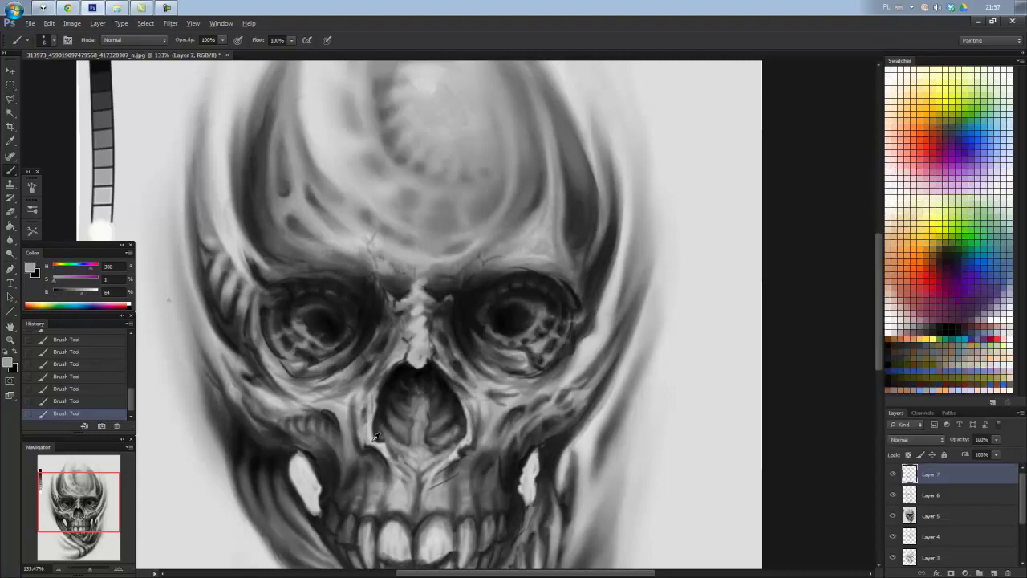
alt+click(360, 417)
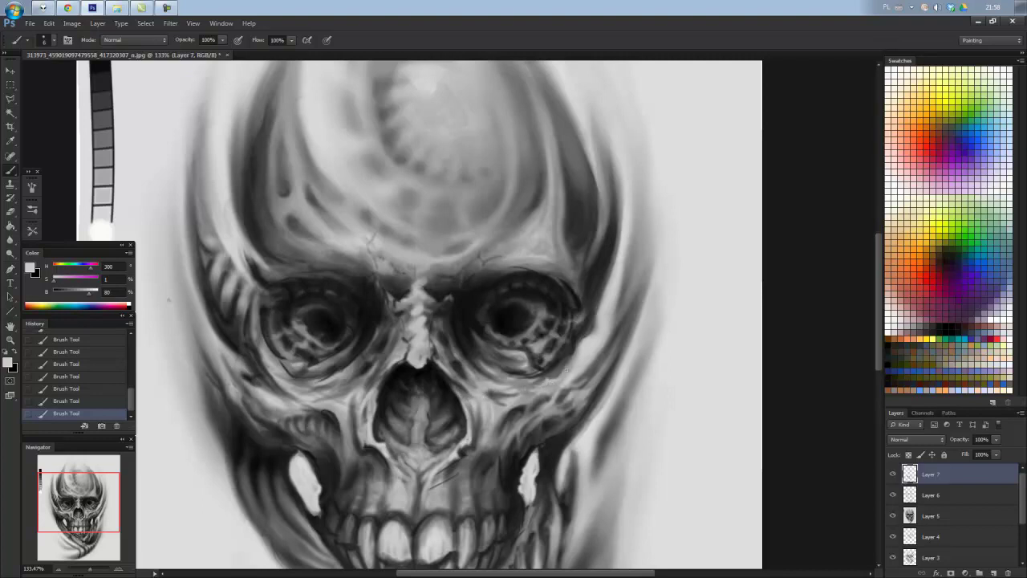
key(space)
drag(332, 407, 410, 295)
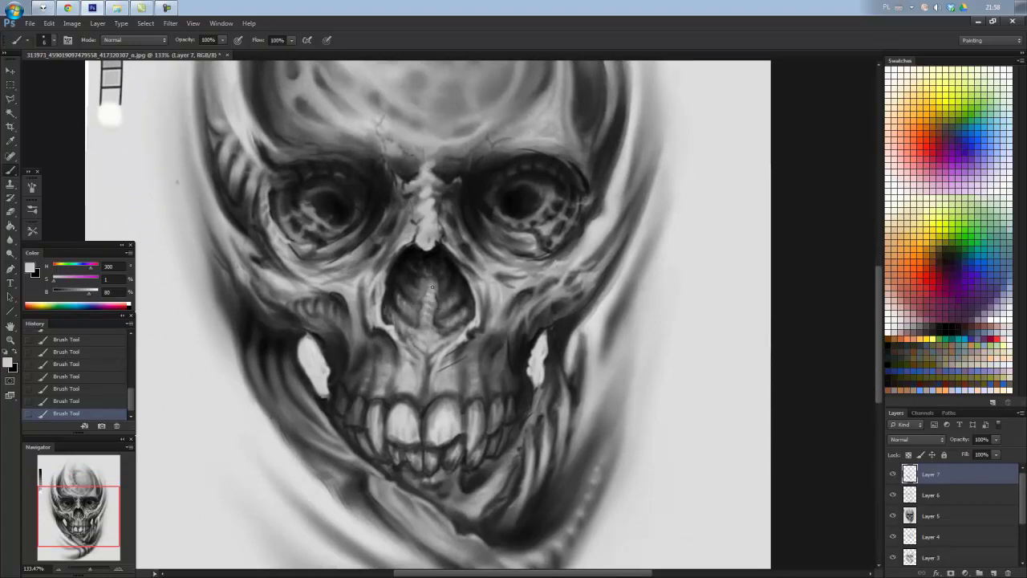
scroll(335, 415, down, 3)
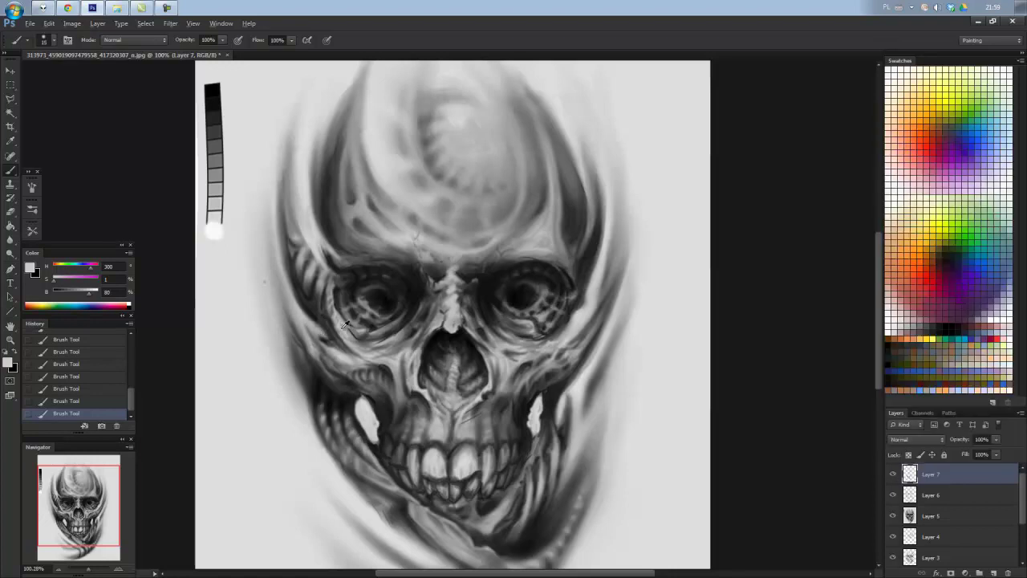
alt+click(318, 285)
Sample a range of greys from the skull, ending on a light 80% grey.
scroll(281, 144, down, 3)
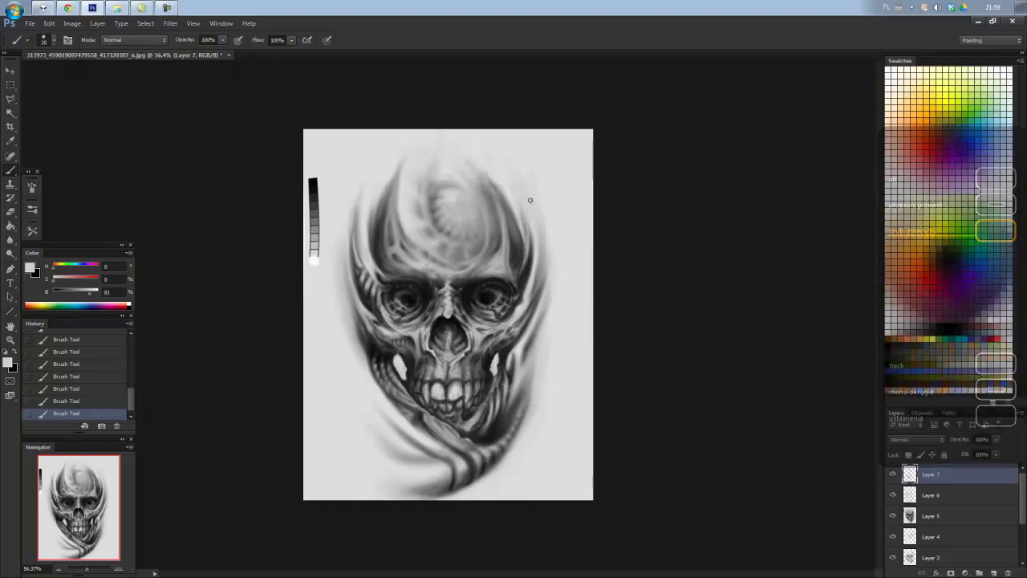
alt+click(552, 299)
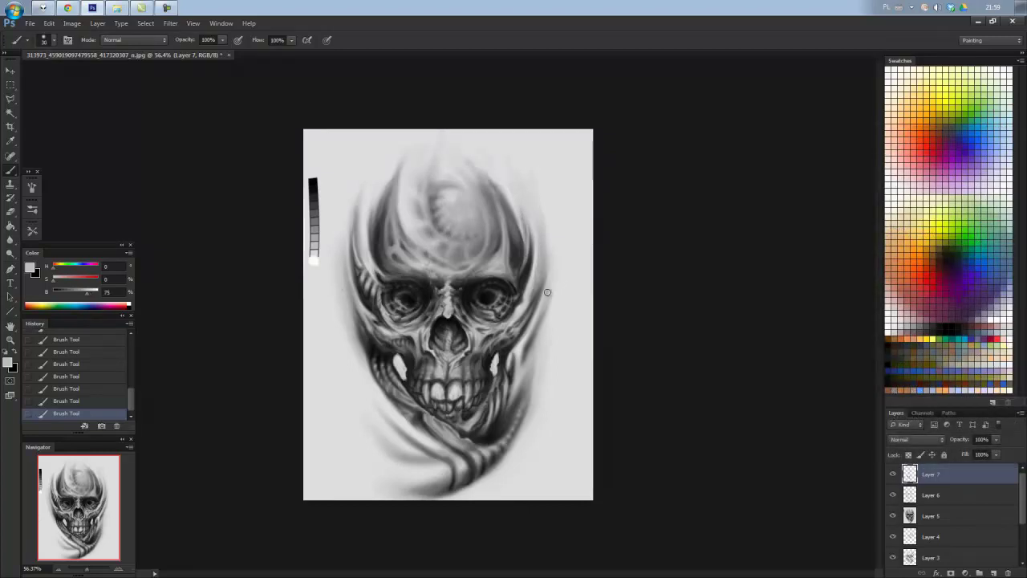
alt+click(538, 295)
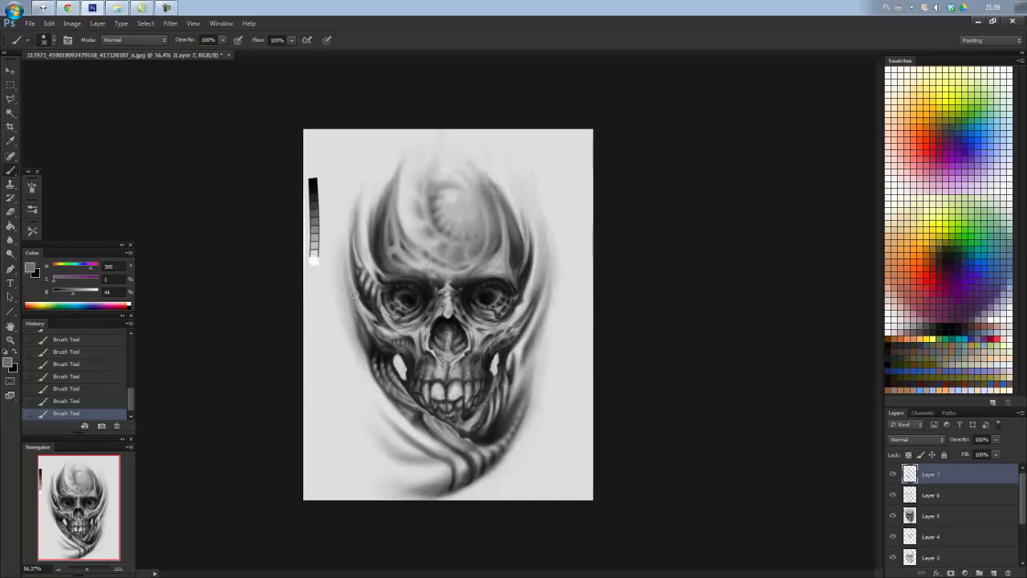
alt+click(370, 342)
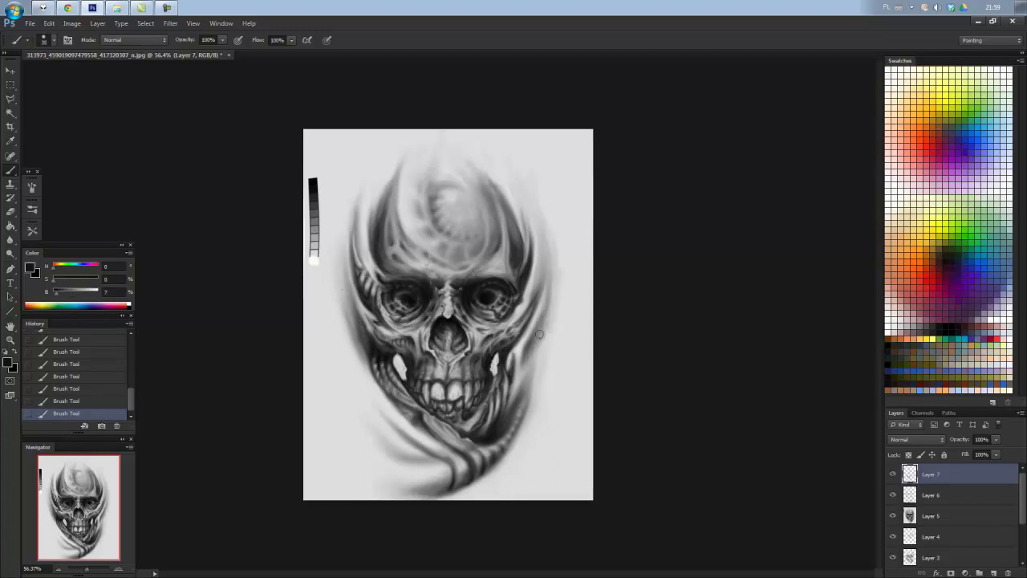
alt+click(520, 366)
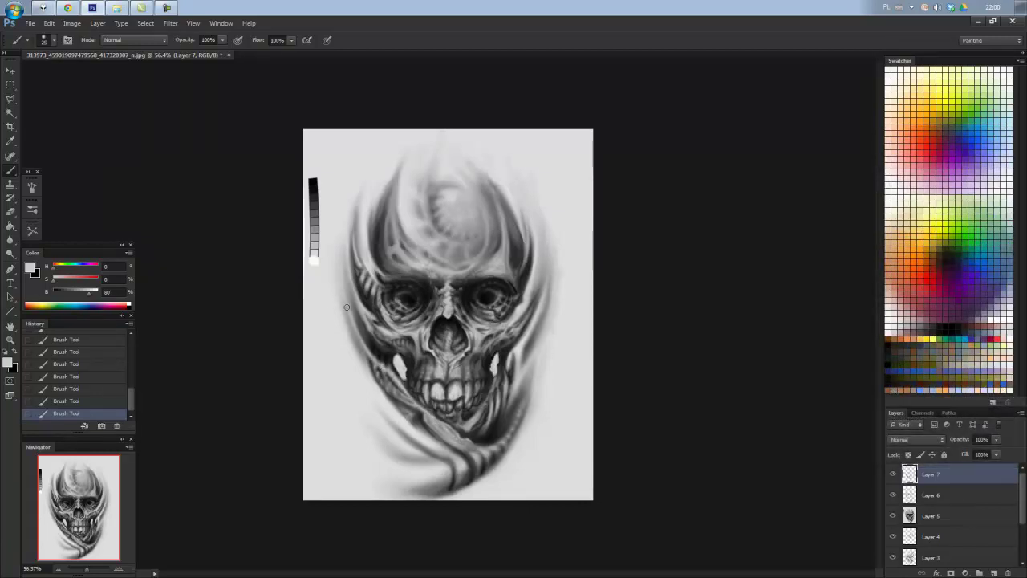
scroll(350, 319, down, 3)
Sample the dark jaw tone and paint a short shadow stroke on the jaw.
scroll(352, 289, up, 1)
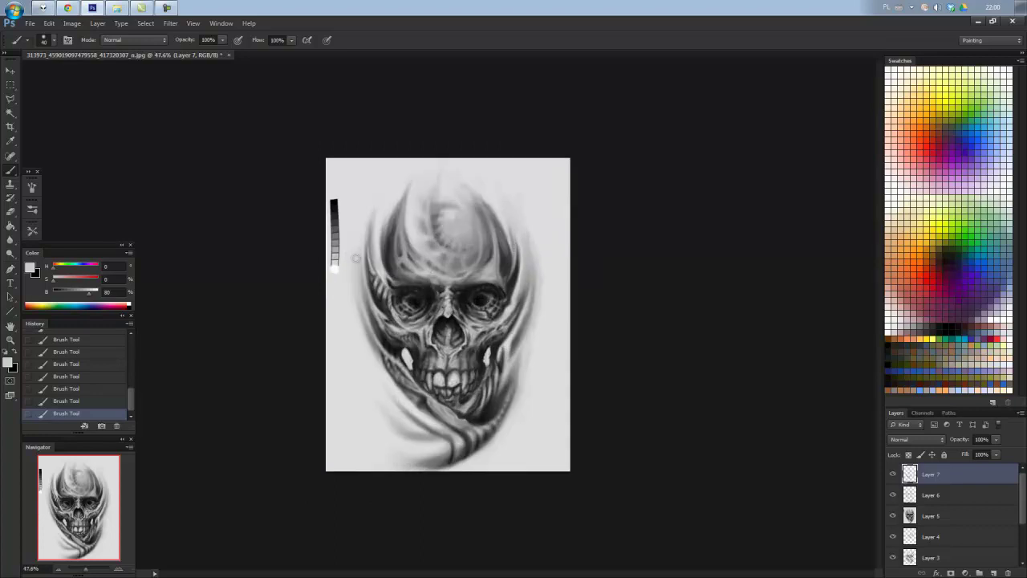
scroll(355, 259, up, 3)
alt+click(494, 290)
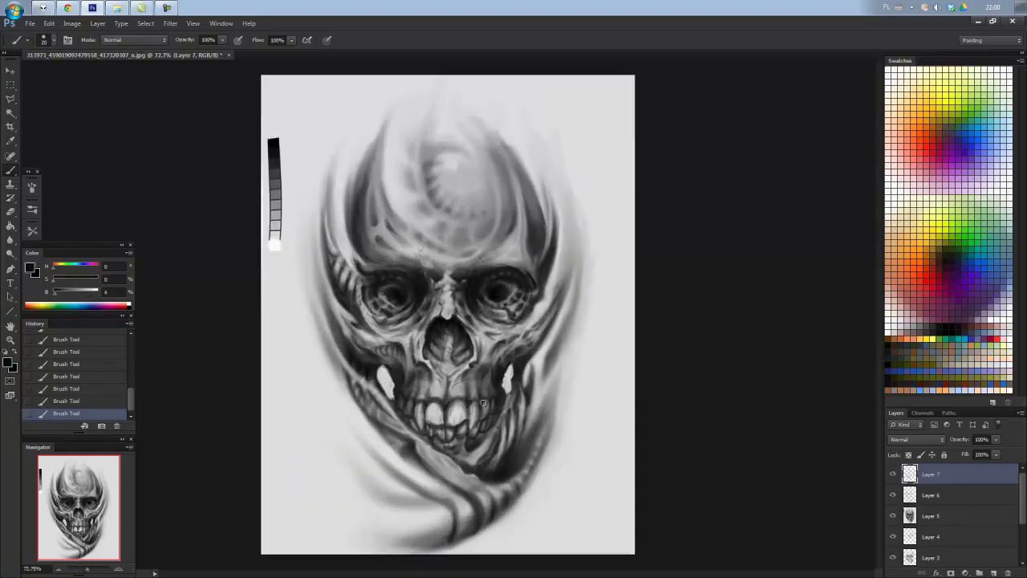
alt+click(421, 398)
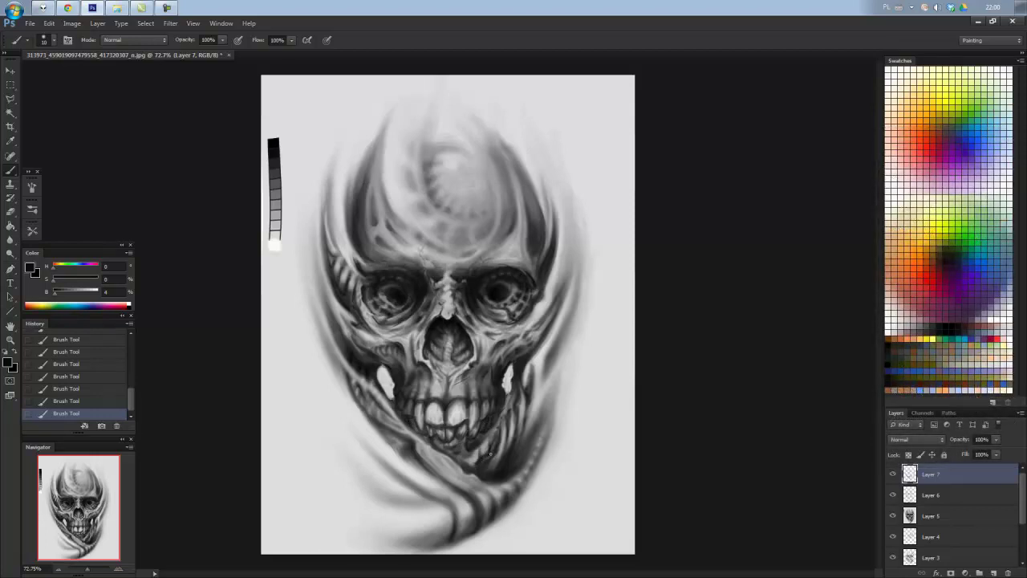
alt+click(504, 440)
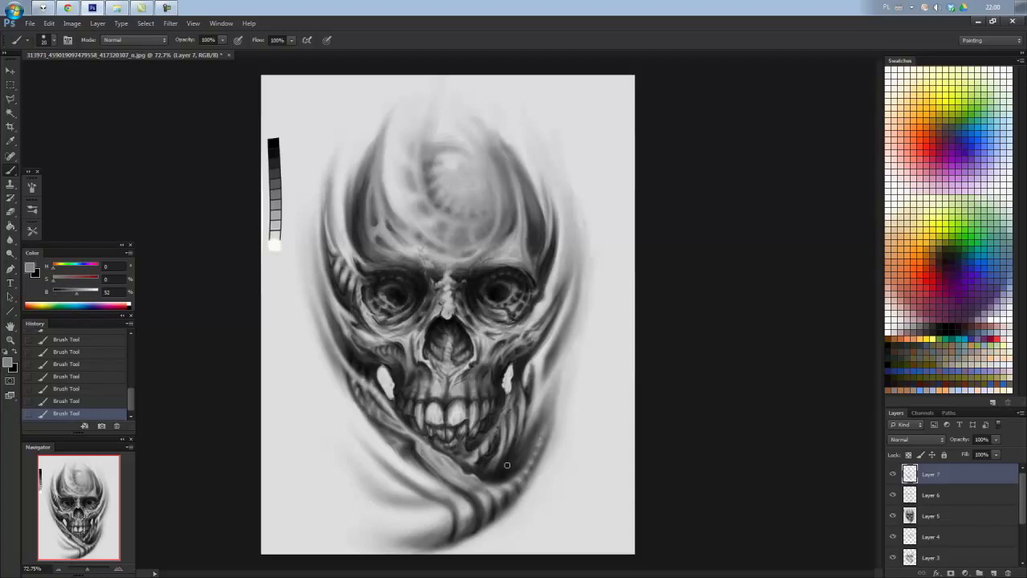
alt+click(508, 460)
drag(505, 458, 507, 431)
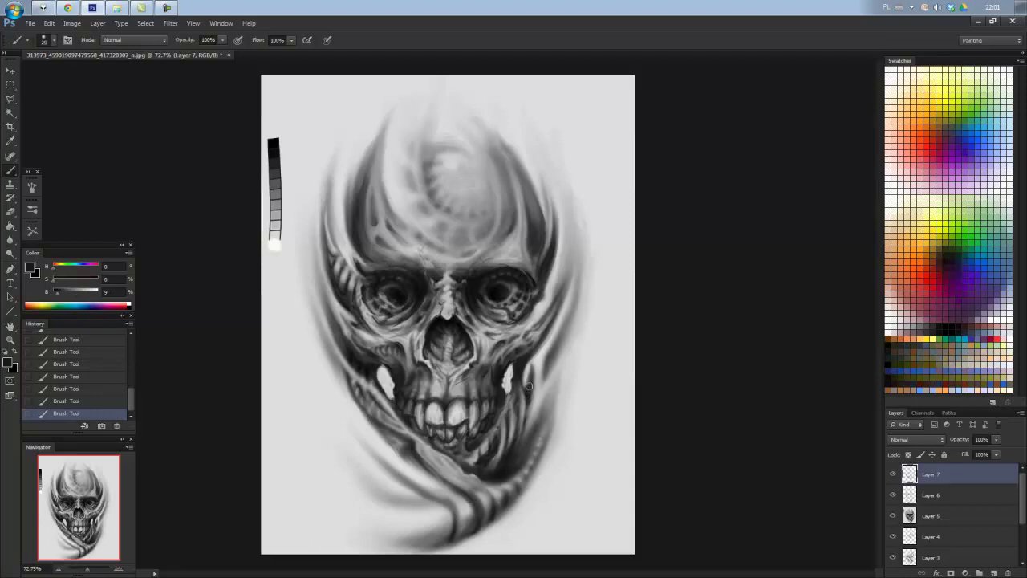
Sample light and dark greys up toward the crown, settling on a near-white 90% grey.
alt+click(528, 371)
alt+click(533, 382)
alt+click(353, 151)
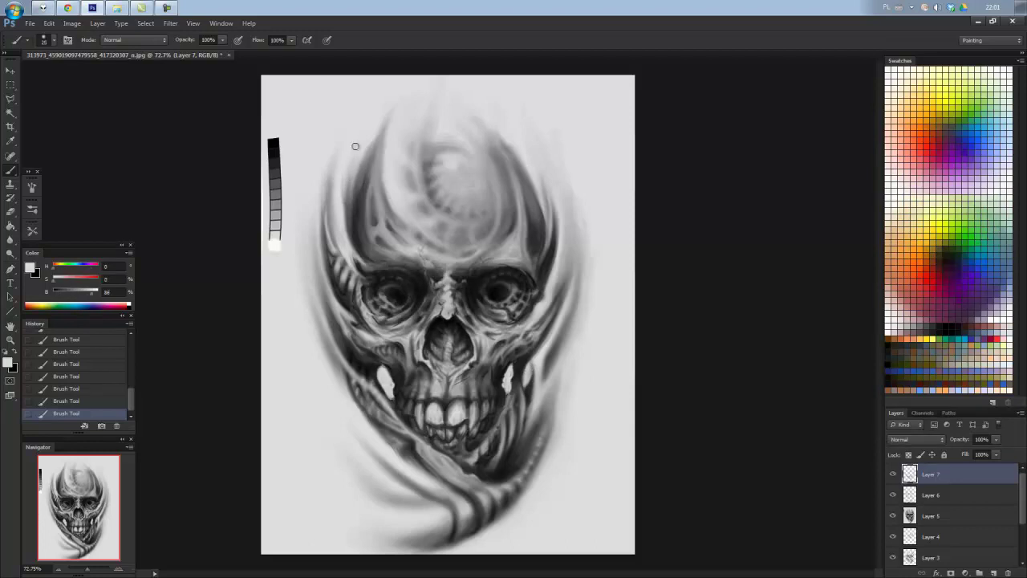
alt+click(347, 229)
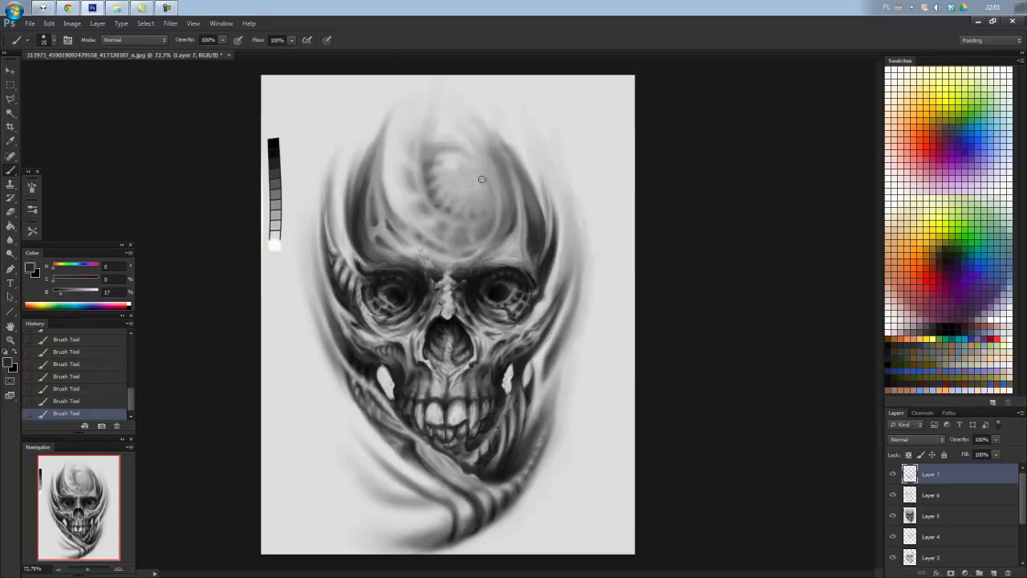
key(space)
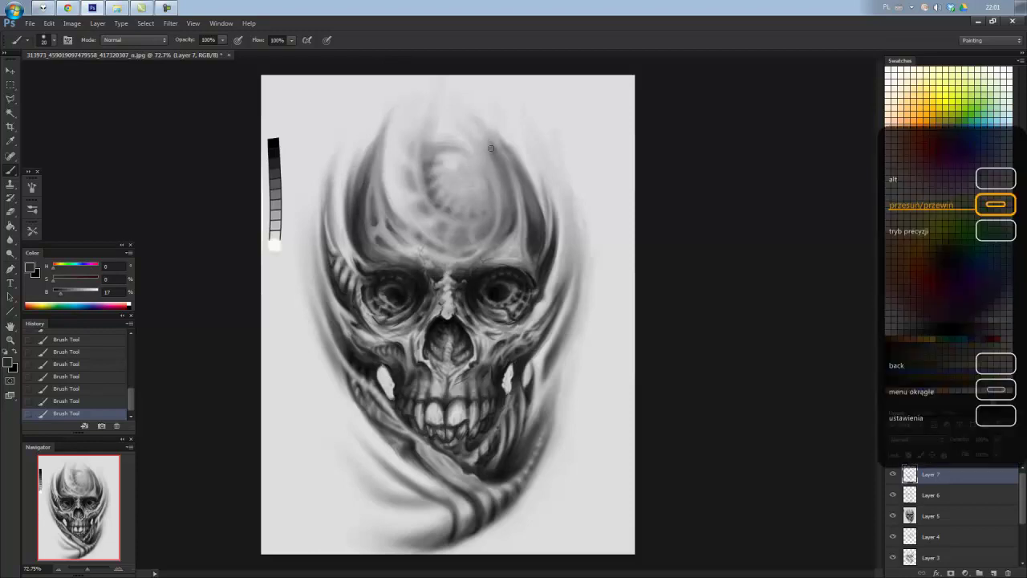
key(space)
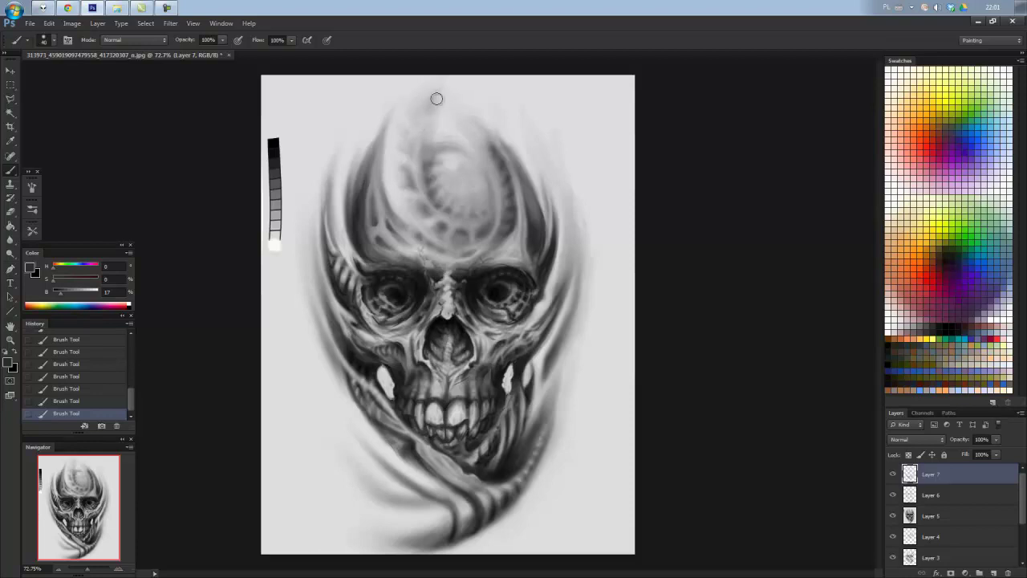
key(alt)
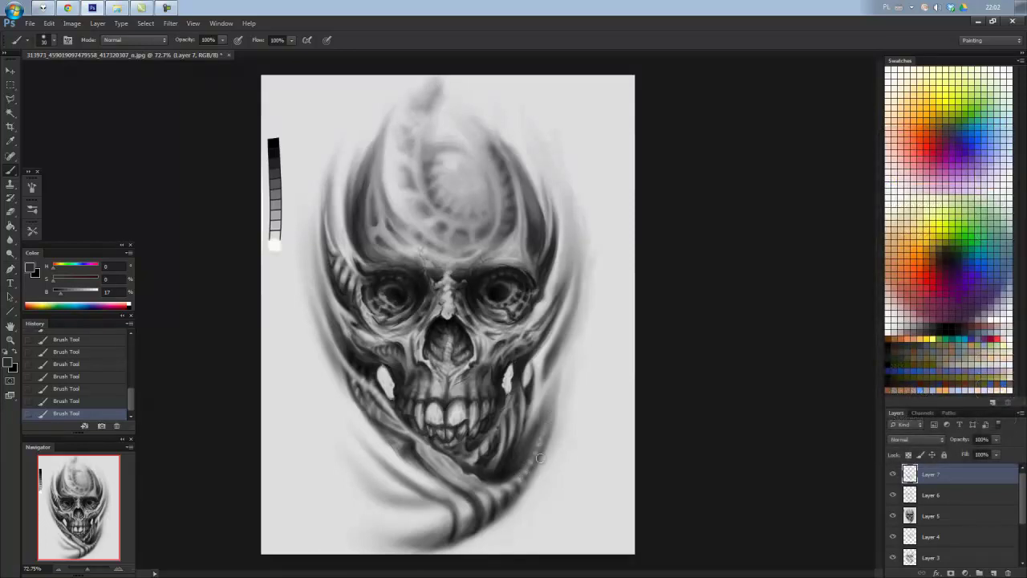
key(alt)
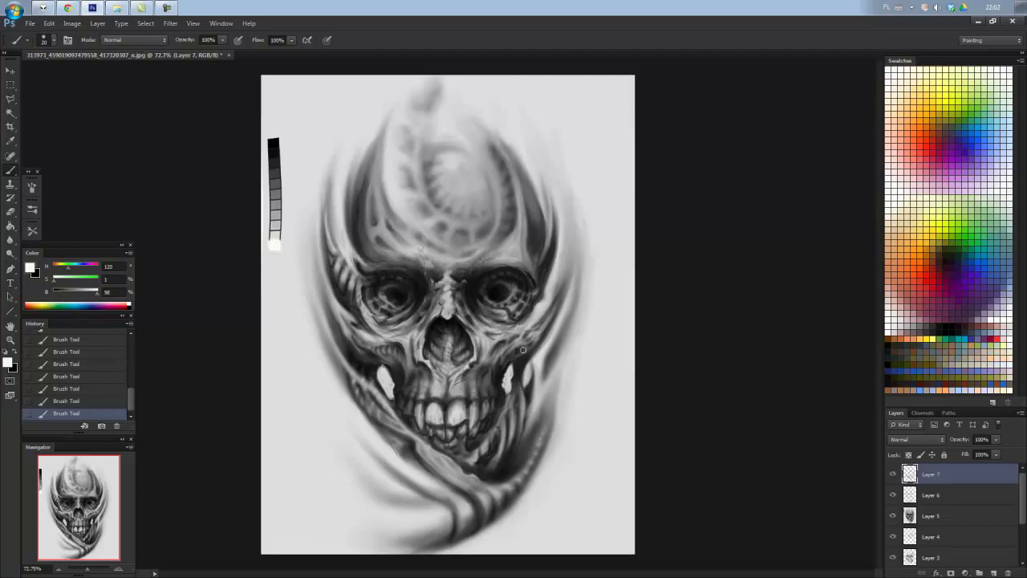
Add Layer 8 and paint a near-white highlight up and down the nose bridge.
key(ctrl+shift+alt+n)
scroll(522, 350, up, 2)
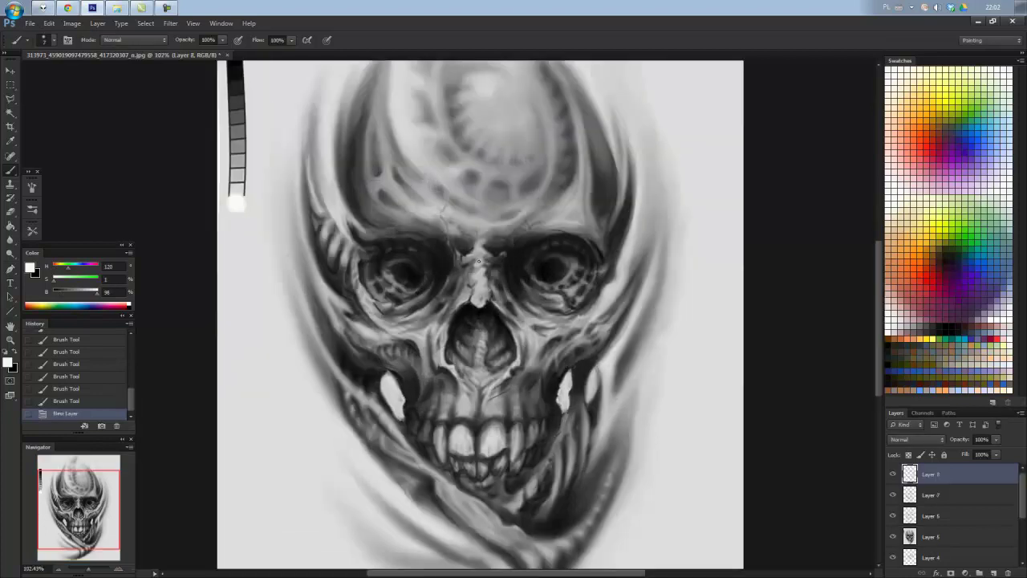
mouse_move(479, 259)
mouse_down()
mouse_move(480, 295)
mouse_move(480, 279)
mouse_up()
drag(479, 277, 481, 248)
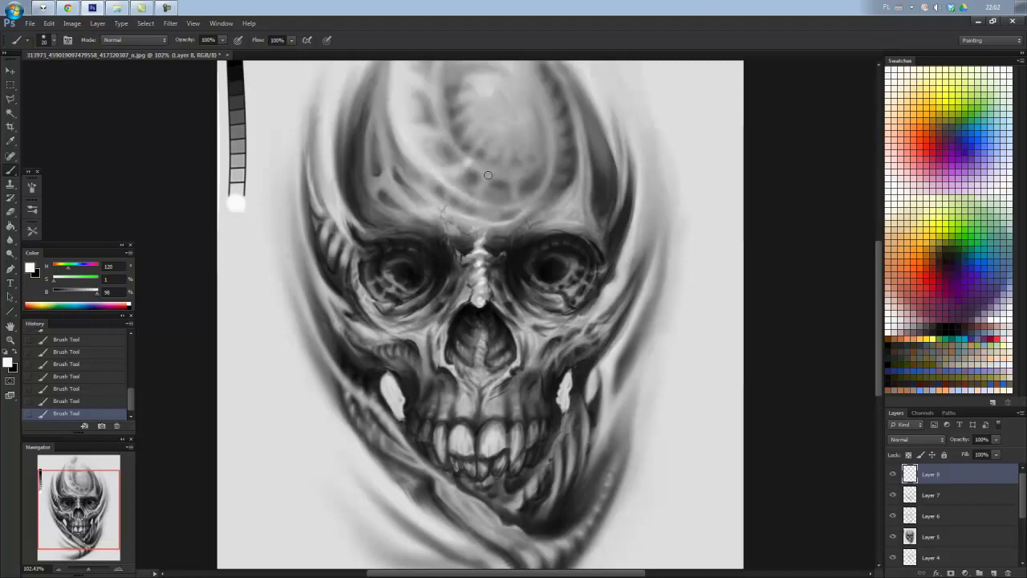
scroll(487, 170, up, 1)
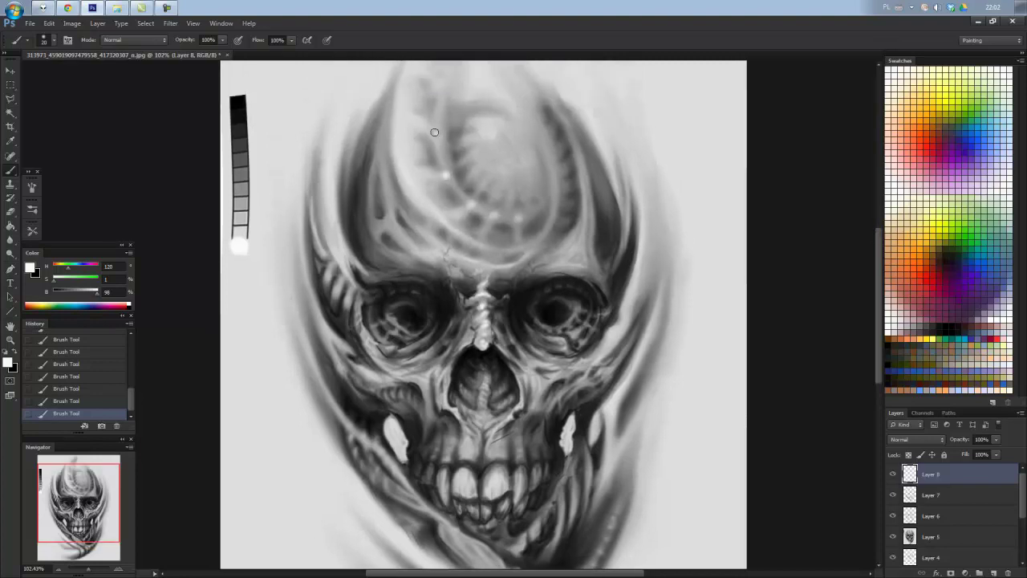
scroll(437, 137, up, 1)
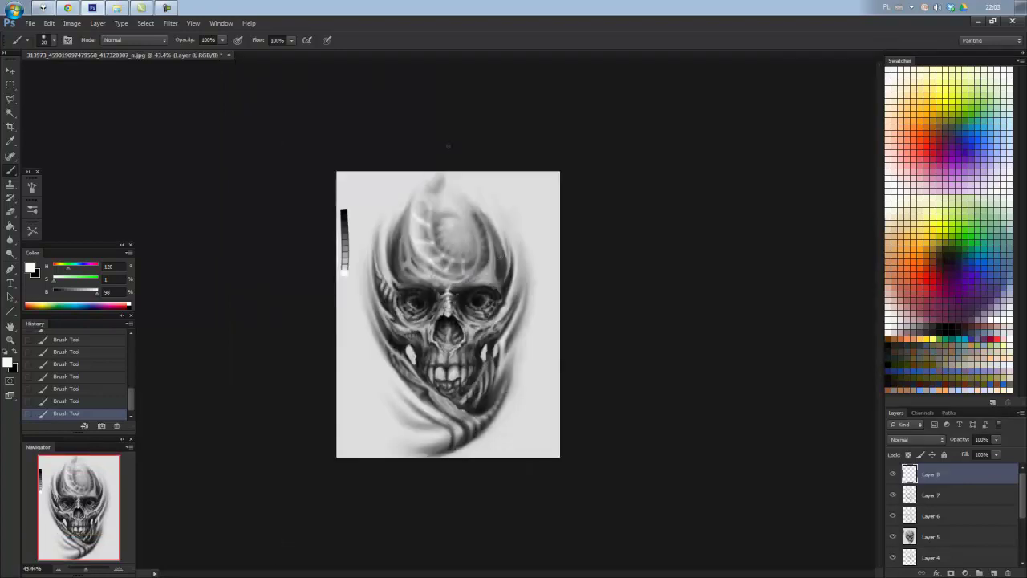
key(ctrl+plus)
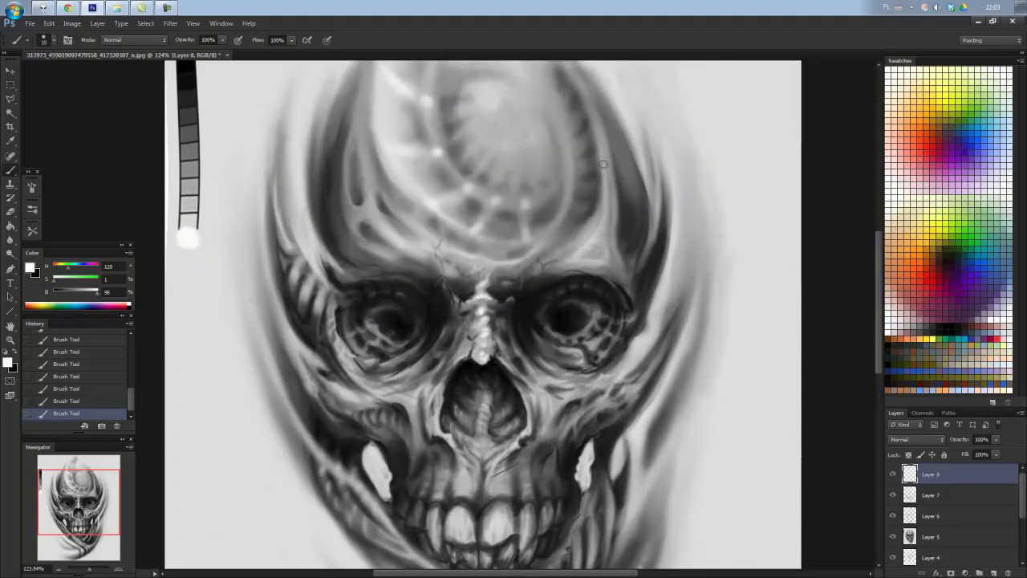
Paint pale streaks along the dark bands on both sides of the forehead.
drag(649, 179, 652, 243)
drag(636, 190, 632, 244)
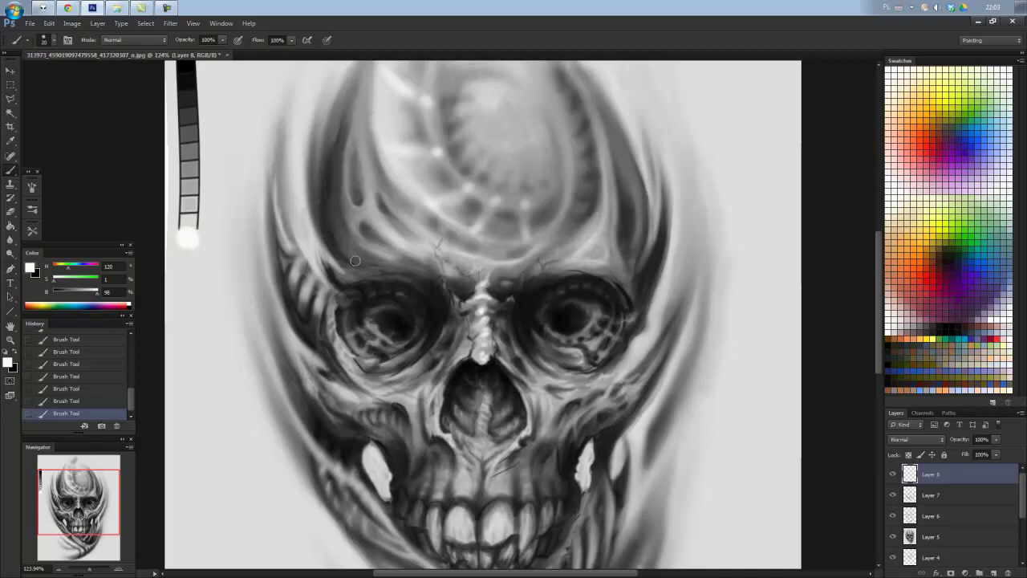
drag(347, 256, 321, 165)
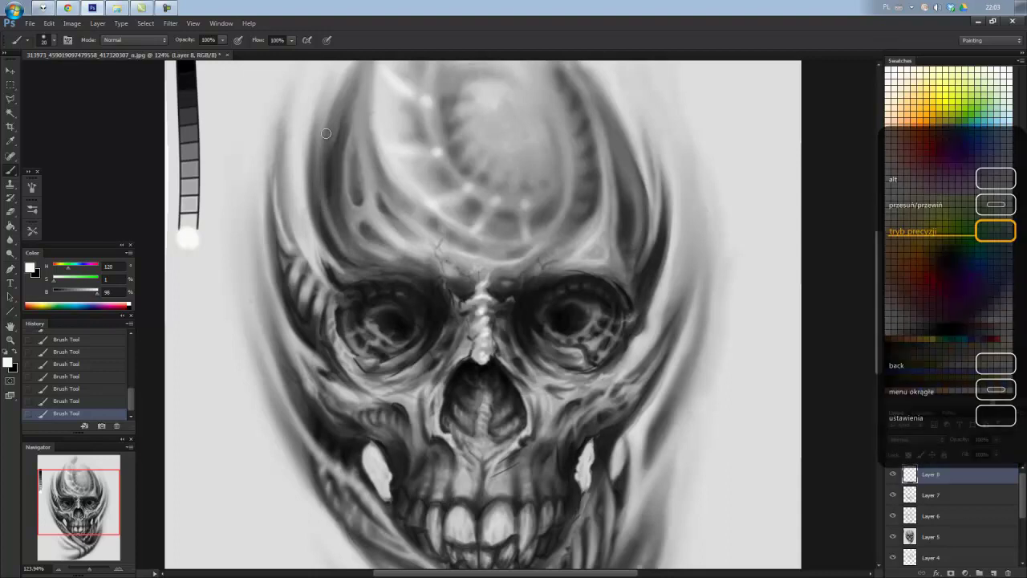
Sample near-white and paint a thin light stroke inside the eye socket with a smaller brush.
key(x)
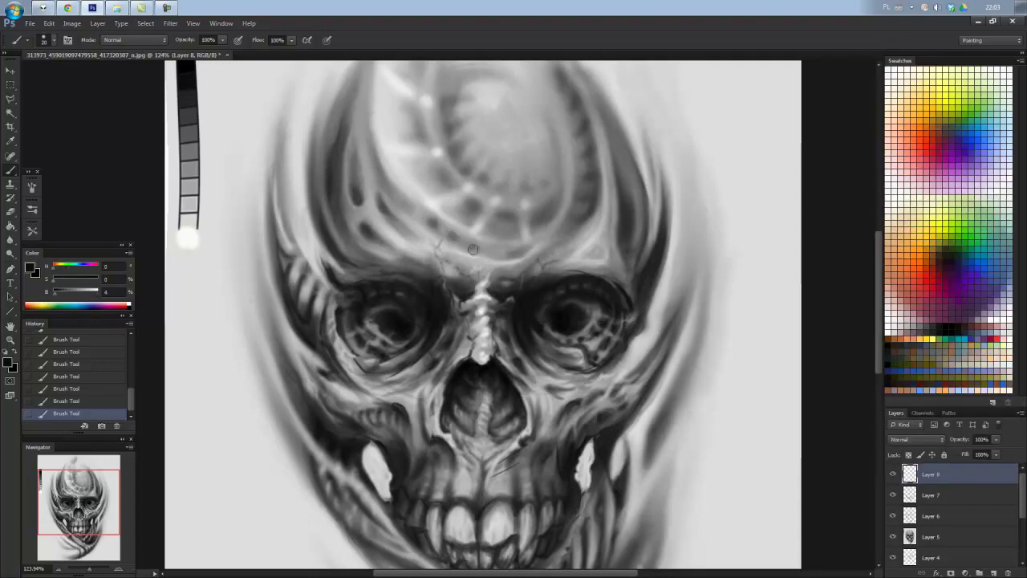
key(alt)
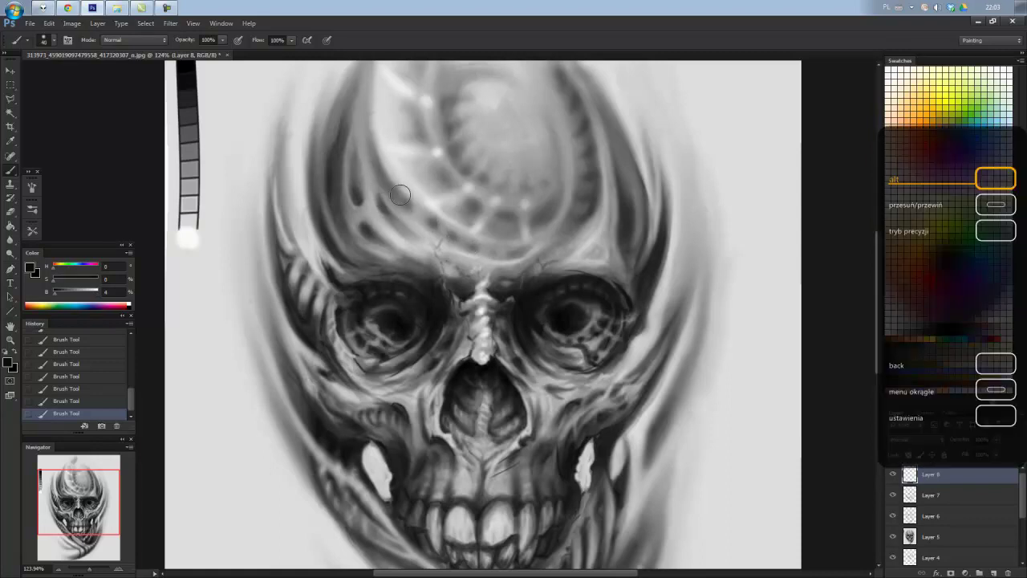
alt+click(188, 238)
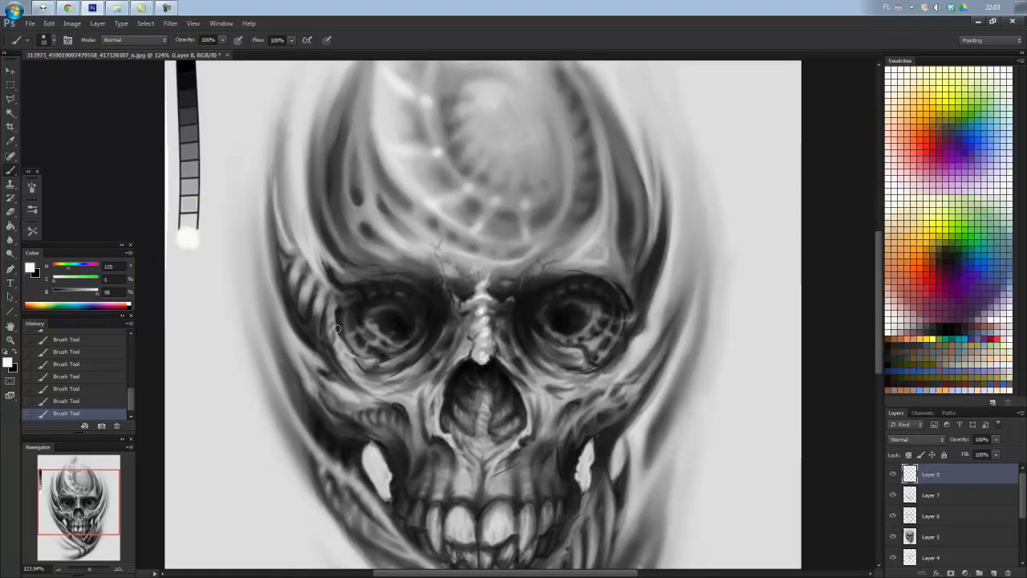
mouse_move(335, 325)
mouse_down()
mouse_move(353, 353)
mouse_move(345, 363)
mouse_up()
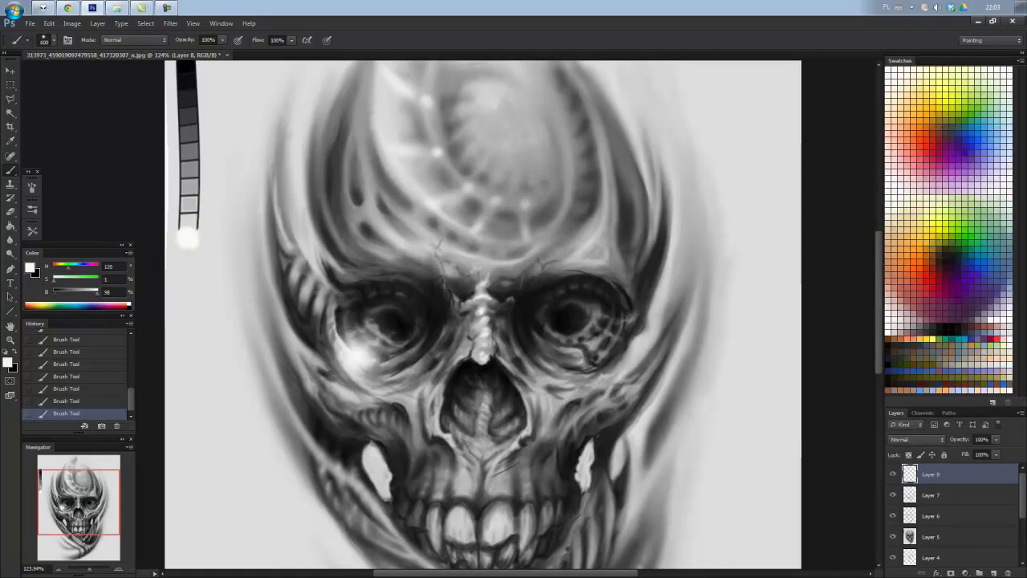
key(ctrl+z)
key(ctrl+alt+z)
click(354, 362)
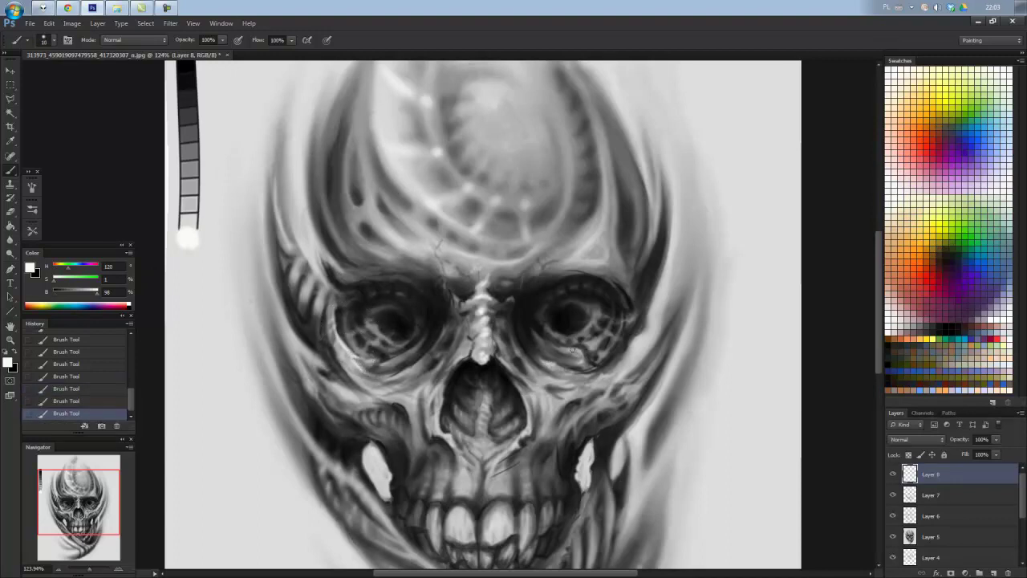
drag(370, 326, 396, 347)
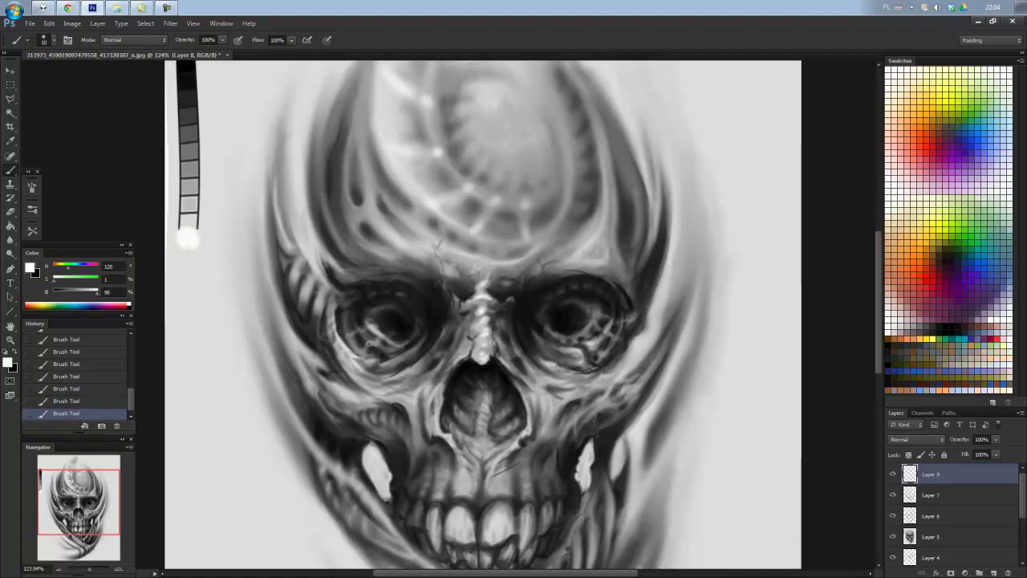
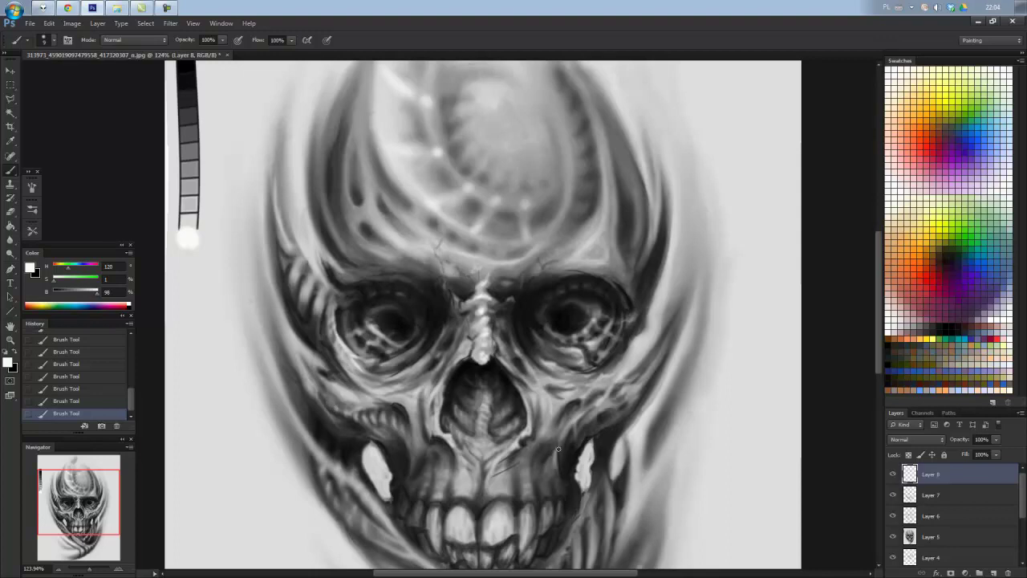
Pan the teeth into view and paint light highlights on the upper and front teeth.
key(alt)
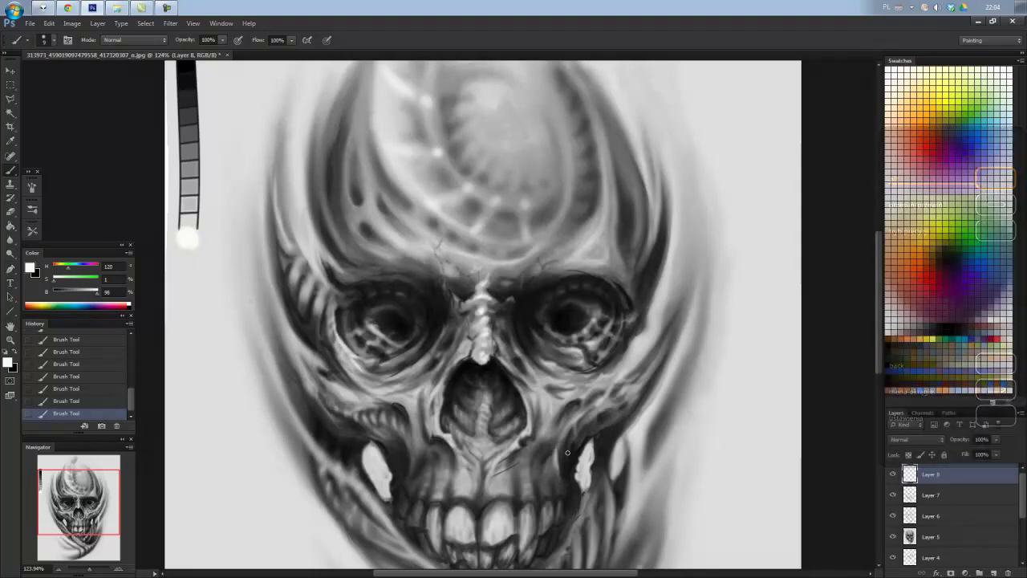
key(space)
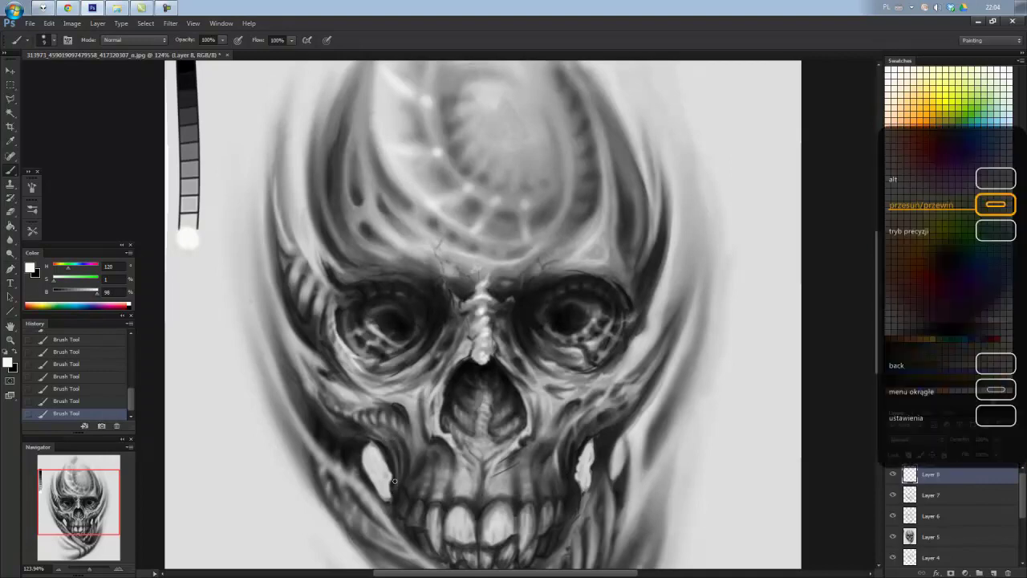
drag(395, 482, 383, 353)
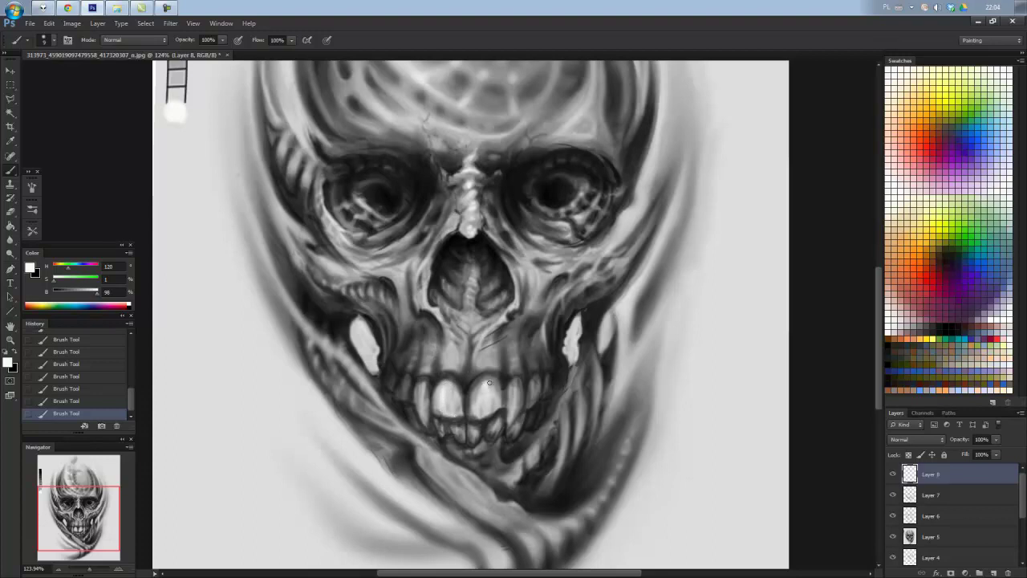
mouse_move(485, 408)
mouse_down()
mouse_move(499, 399)
mouse_move(517, 411)
mouse_up()
drag(422, 387, 420, 392)
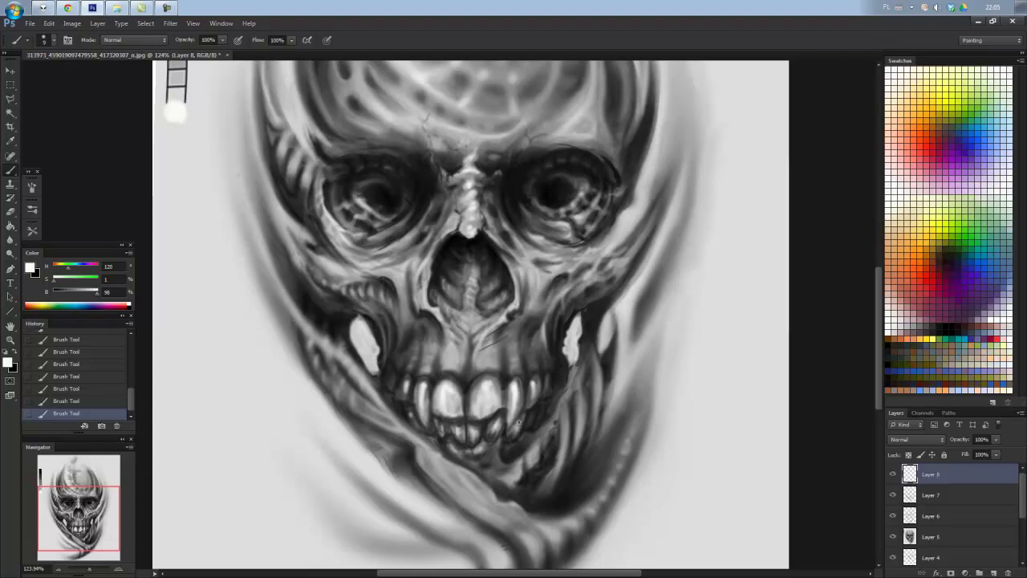
drag(533, 448, 575, 374)
mouse_move(521, 464)
mouse_down()
mouse_move(496, 456)
mouse_move(526, 439)
mouse_move(488, 469)
mouse_move(489, 458)
mouse_move(492, 472)
mouse_up()
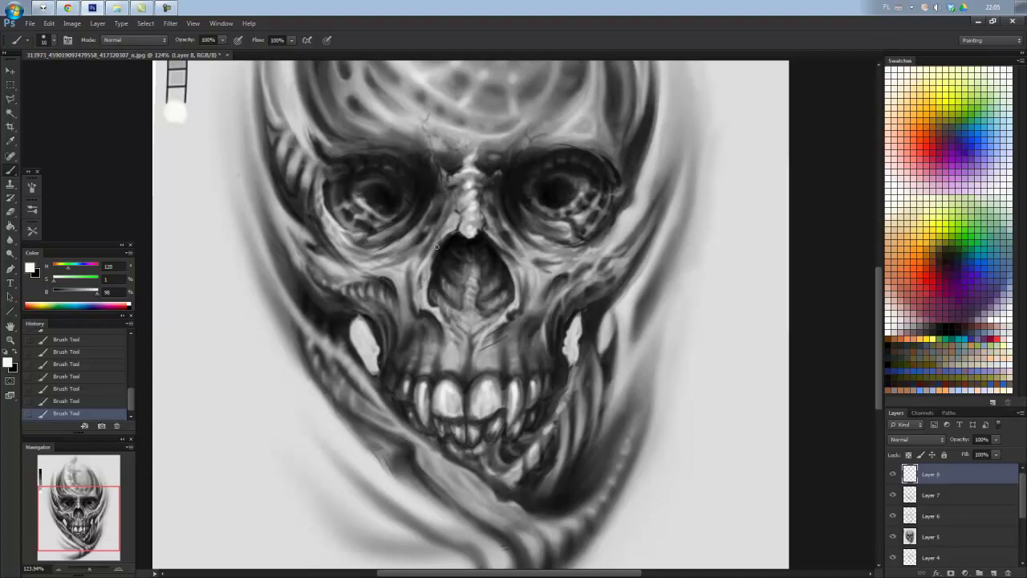
Paint highlights along the left and lower edges of the jaw.
key(alt)
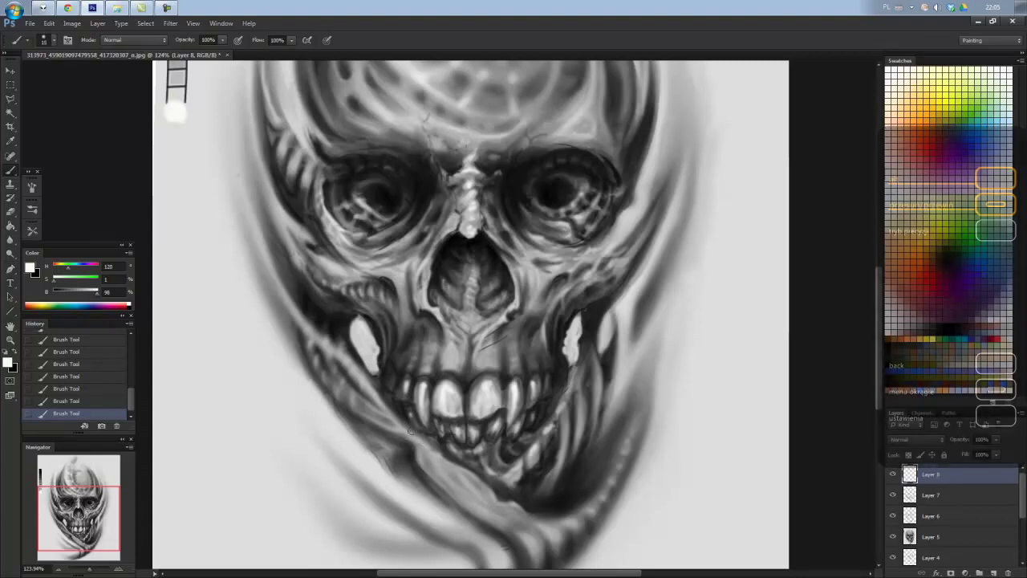
drag(433, 440, 301, 322)
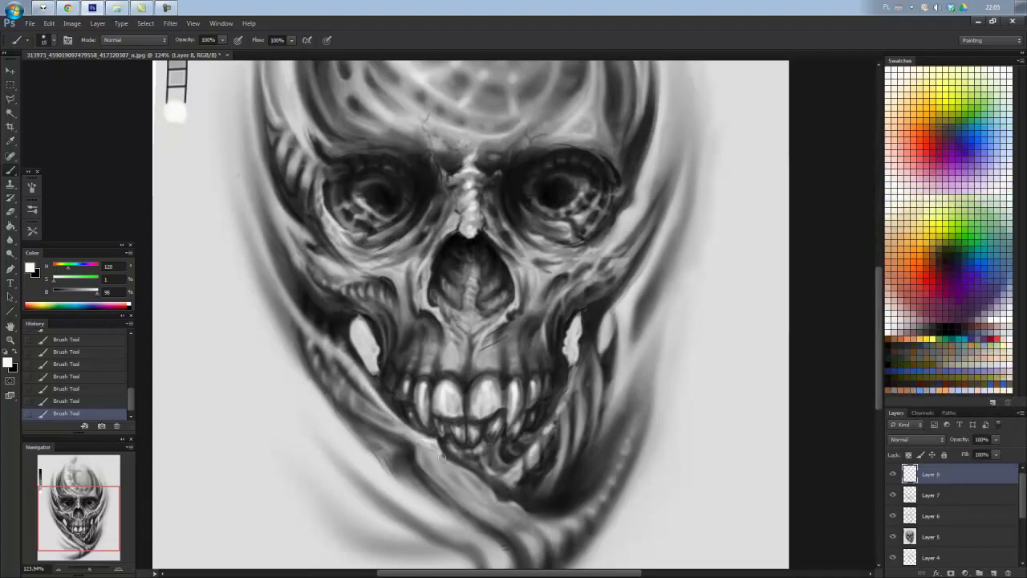
drag(441, 457, 536, 519)
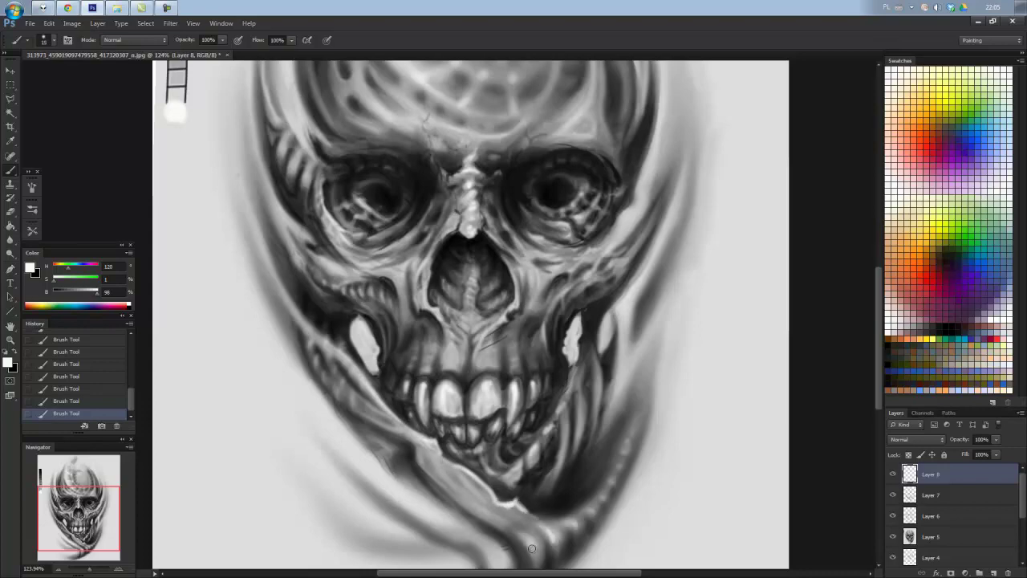
scroll(470, 253, down, 5)
Paint light streaks on the cheek, beside the eye socket, and at the crest's top.
scroll(410, 306, up, 3)
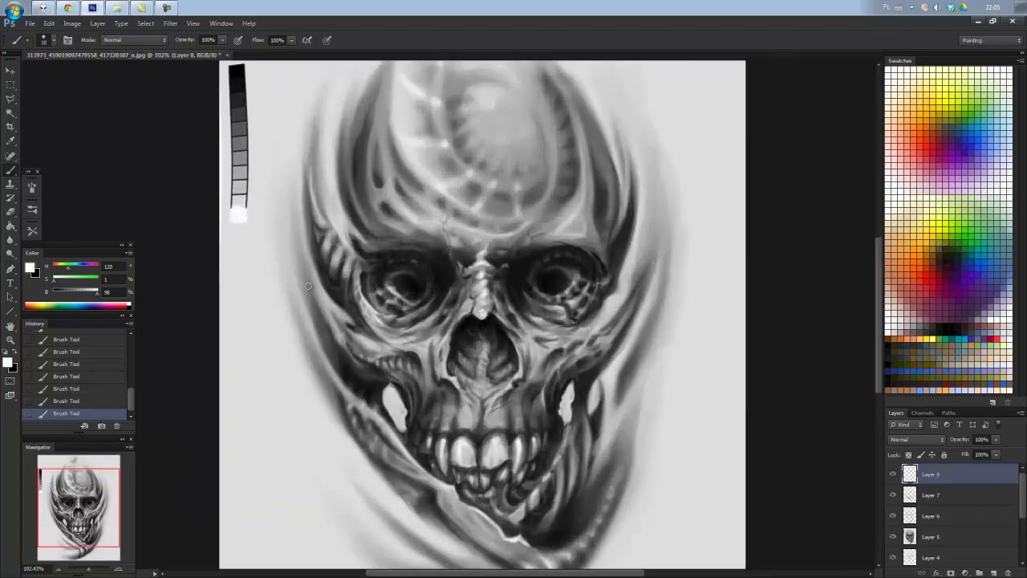
scroll(409, 305, up, 2)
drag(336, 317, 375, 354)
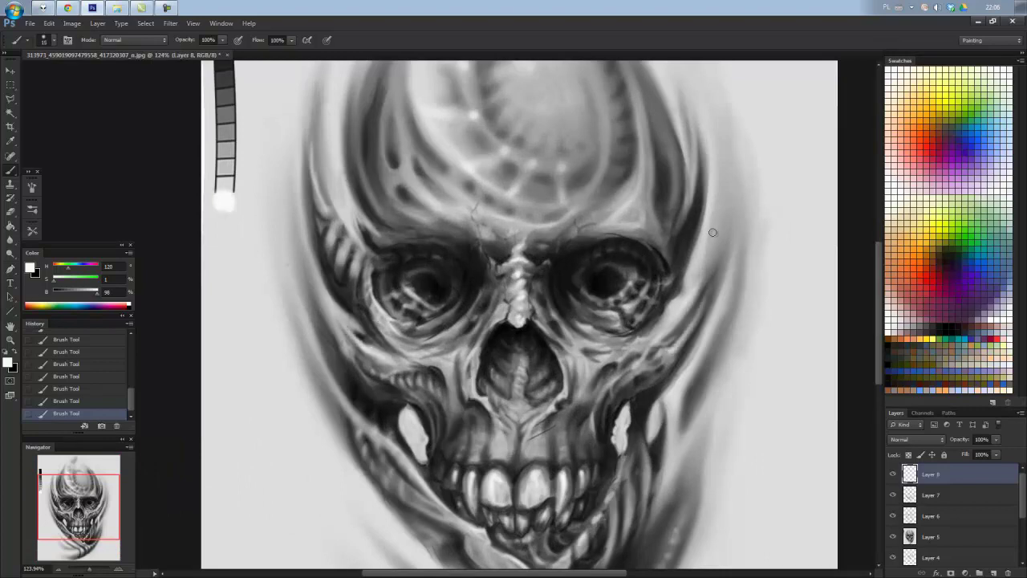
drag(711, 232, 672, 319)
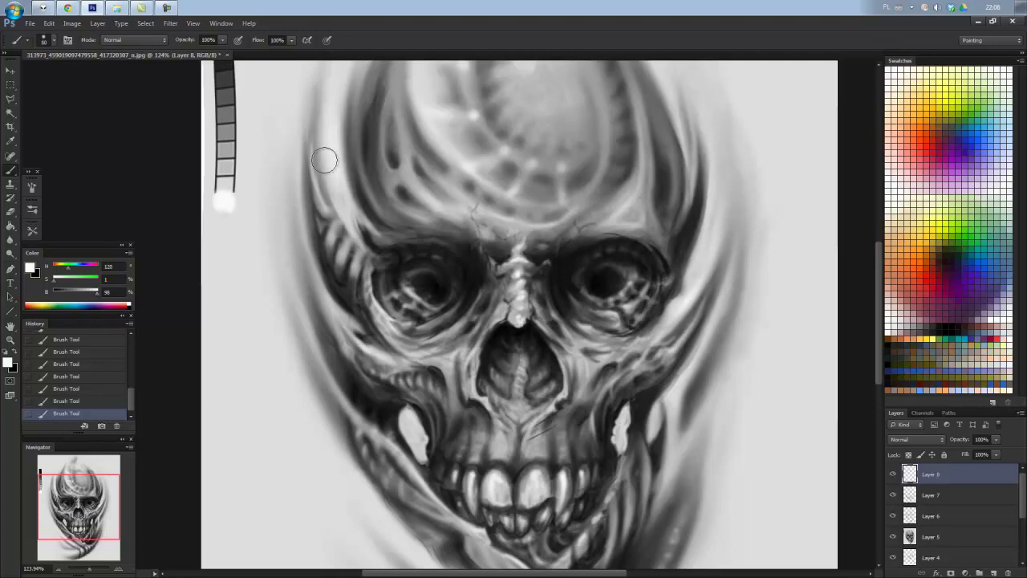
scroll(465, 88, down, 3)
drag(431, 142, 472, 78)
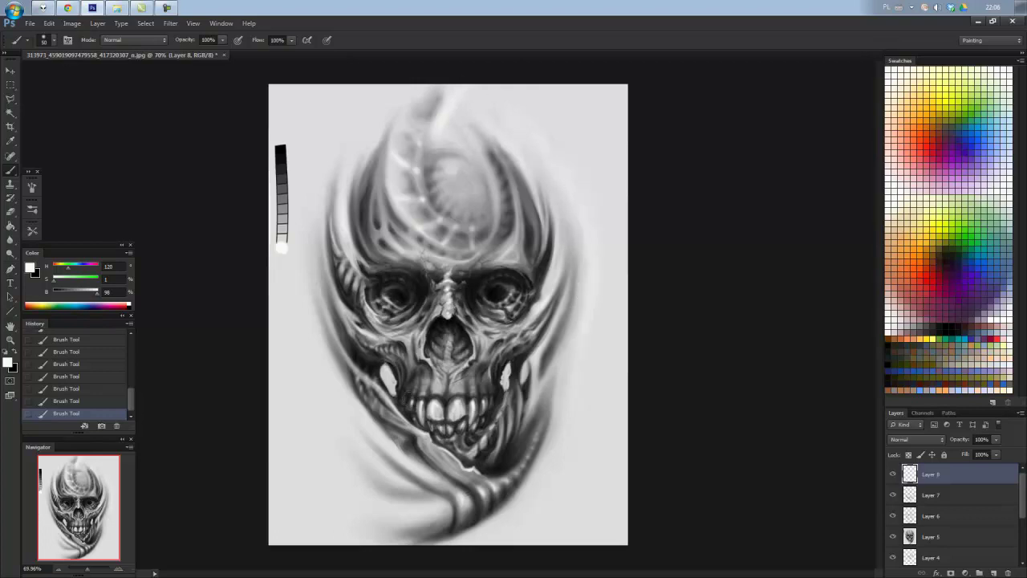
With a sampled dark grey and larger brush, shade left of the jaw and beside the upper horn.
alt+click(450, 482)
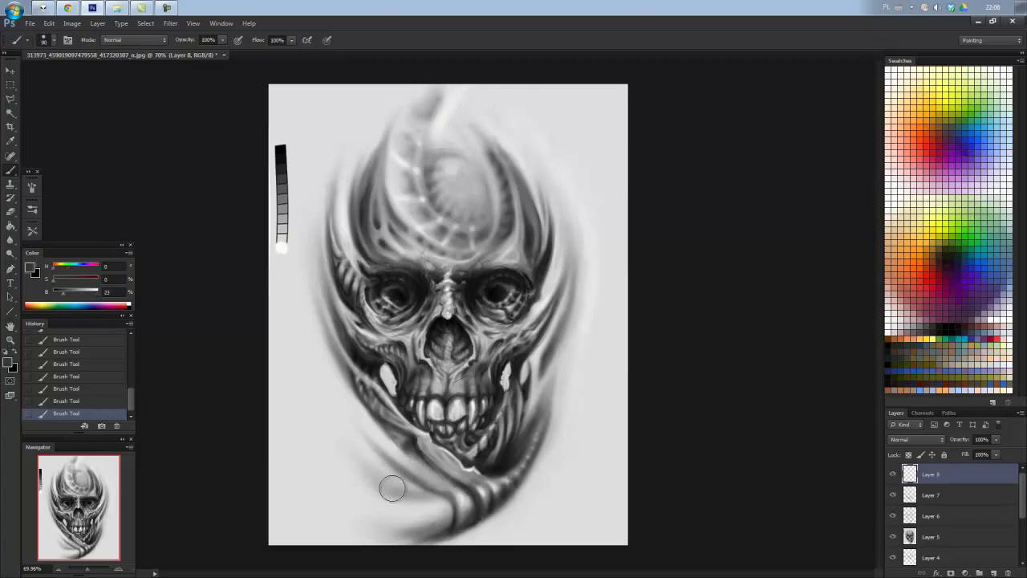
key(bracketright)
mouse_move(348, 422)
mouse_down()
mouse_move(331, 423)
mouse_move(560, 342)
mouse_move(544, 160)
mouse_up()
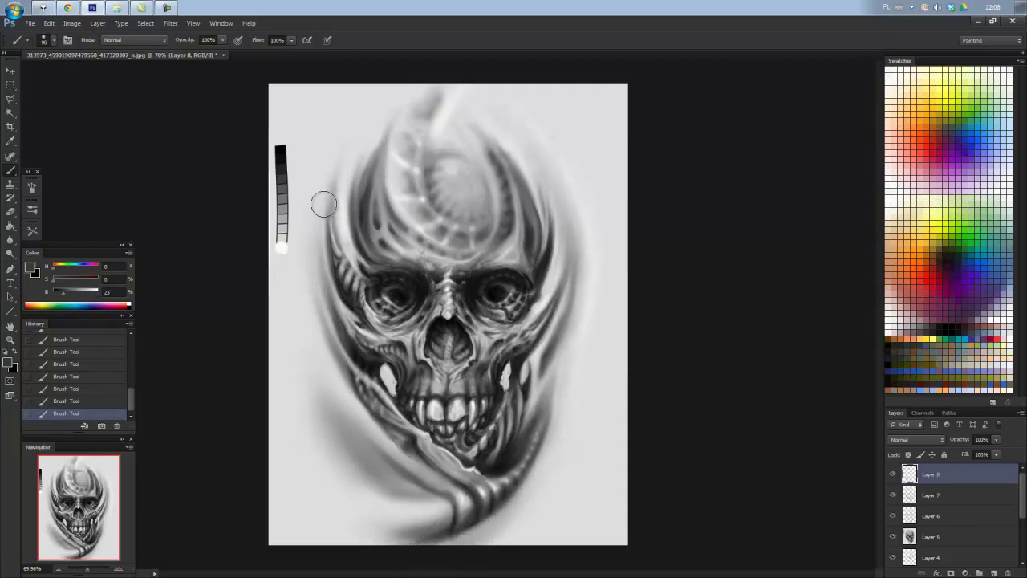
drag(321, 204, 331, 135)
alt+click(374, 156)
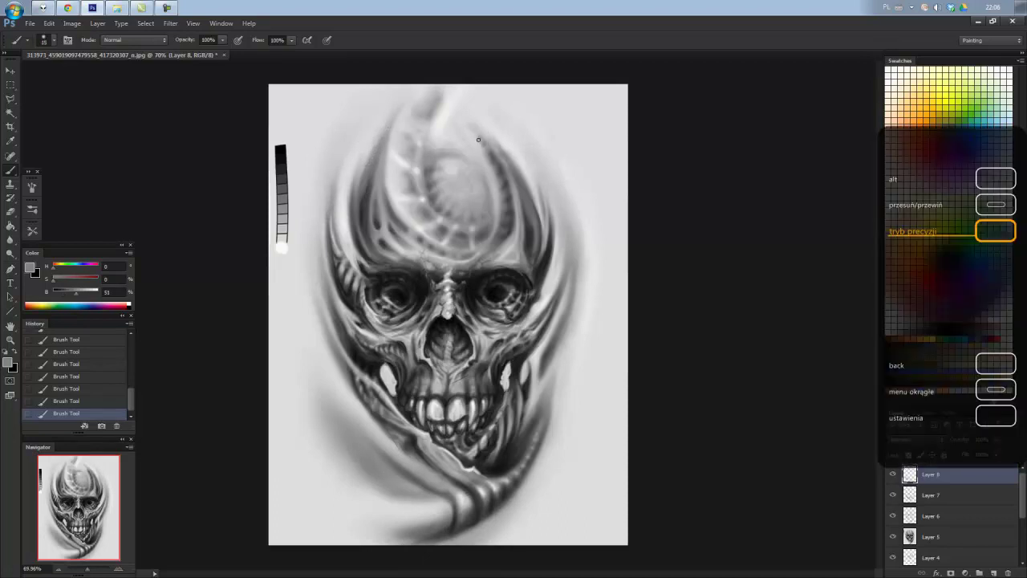
scroll(475, 132, down, 5)
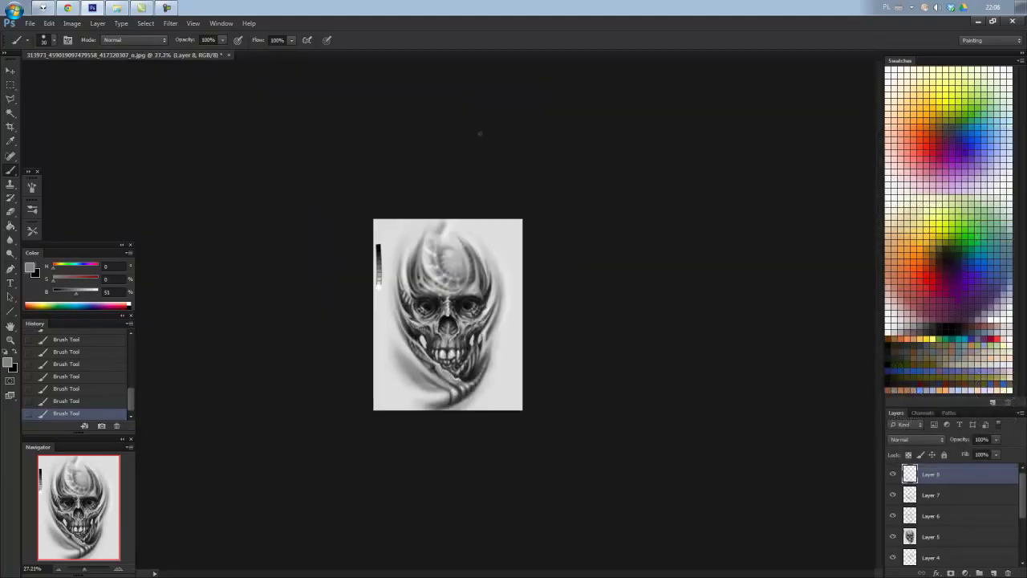
scroll(480, 133, up, 4)
scroll(481, 133, up, 2)
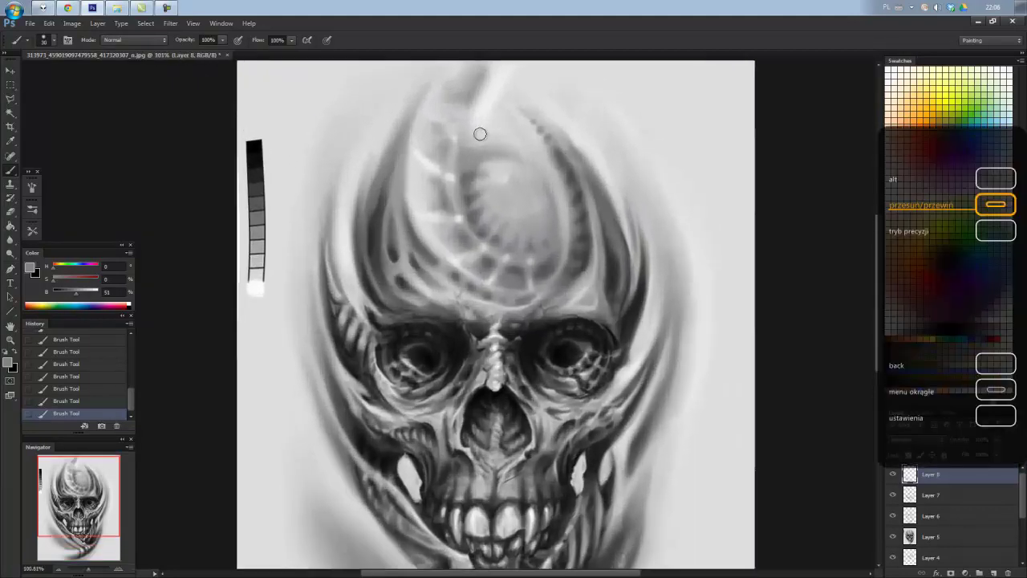
scroll(460, 308, down, 4)
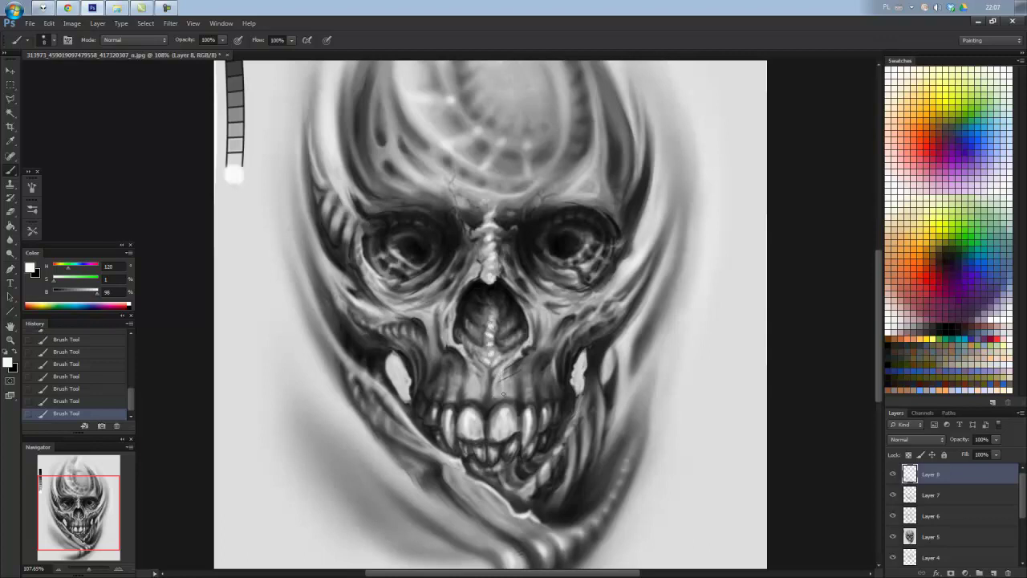
Brighten the patch above the teeth and highlight the right side of the jaw.
drag(474, 374, 473, 361)
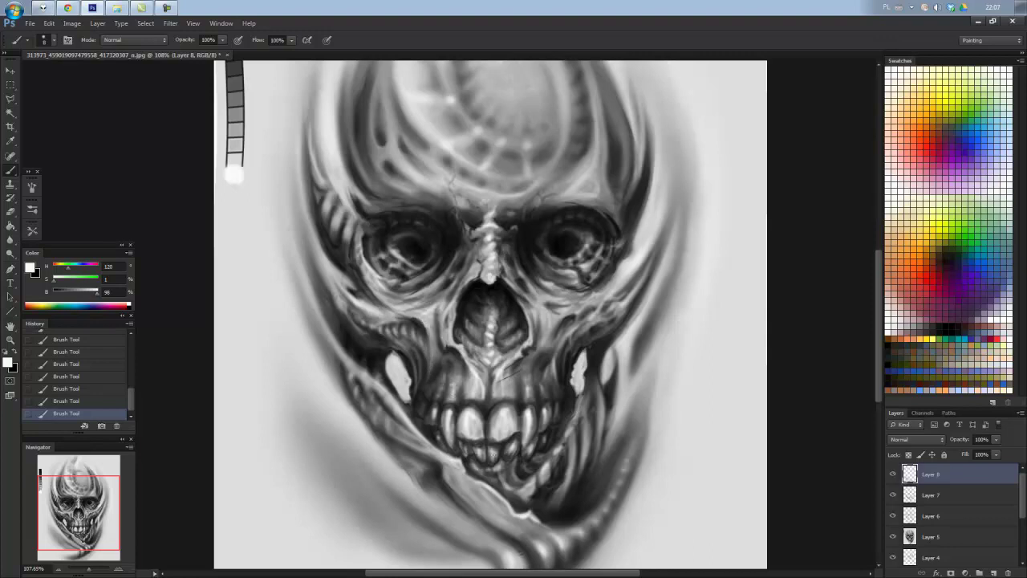
drag(568, 441, 502, 426)
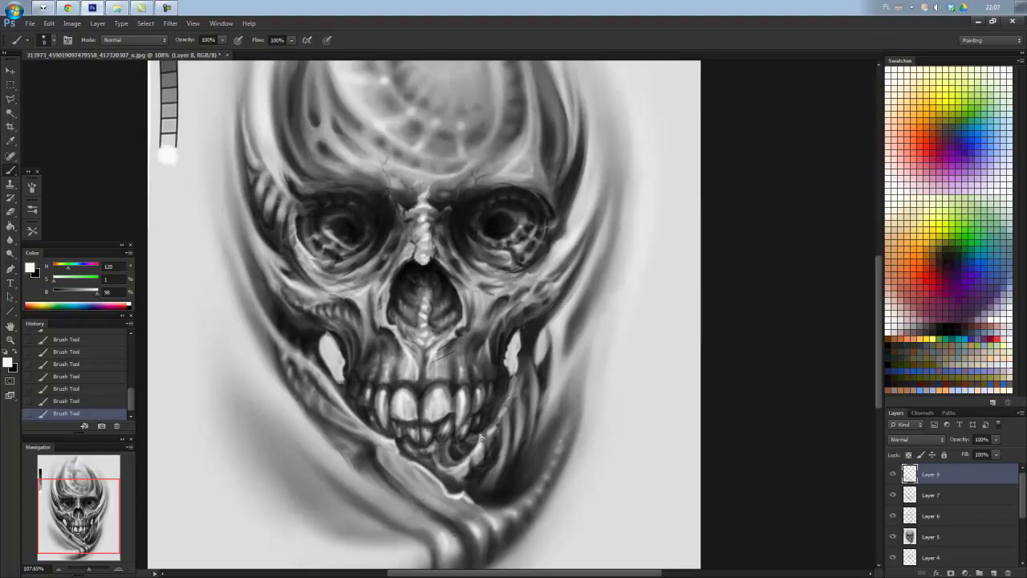
mouse_move(481, 440)
mouse_down()
mouse_move(537, 331)
mouse_move(532, 338)
mouse_up()
key(alt)
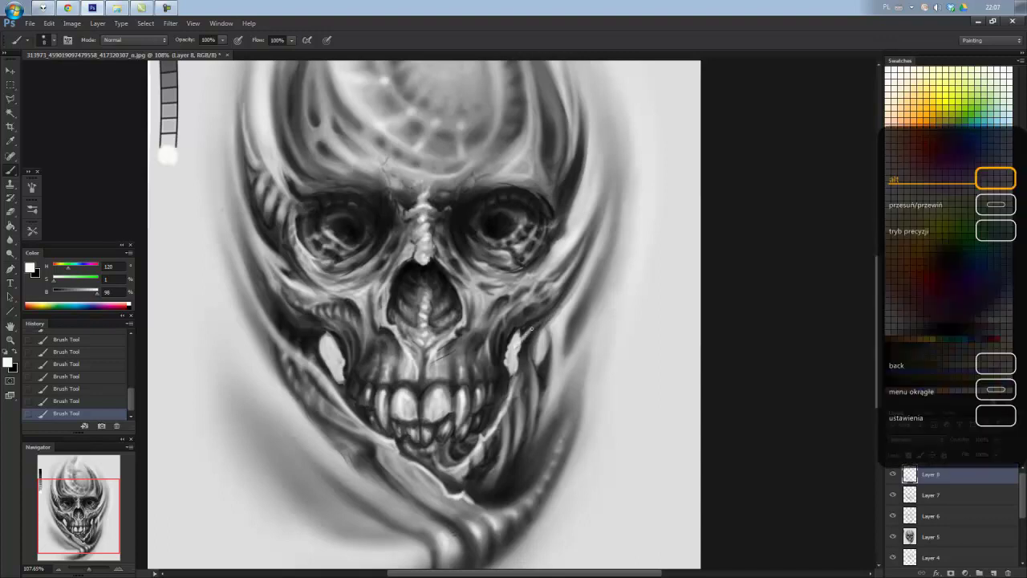
key(space)
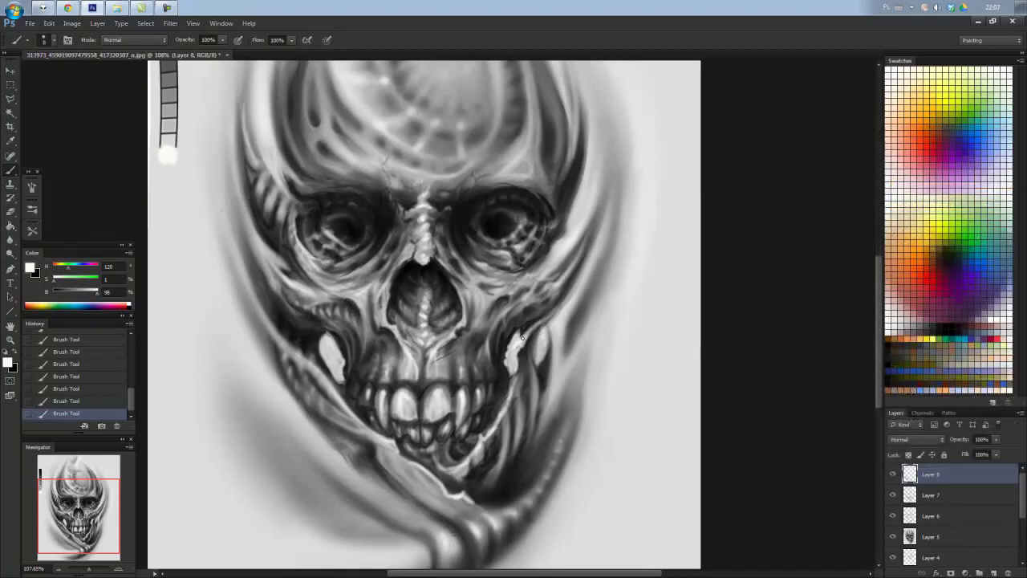
scroll(520, 321, down, 5)
scroll(472, 311, up, 5)
Sample near-black and draw thin cracks across the forehead and above the right eye.
alt+click(503, 374)
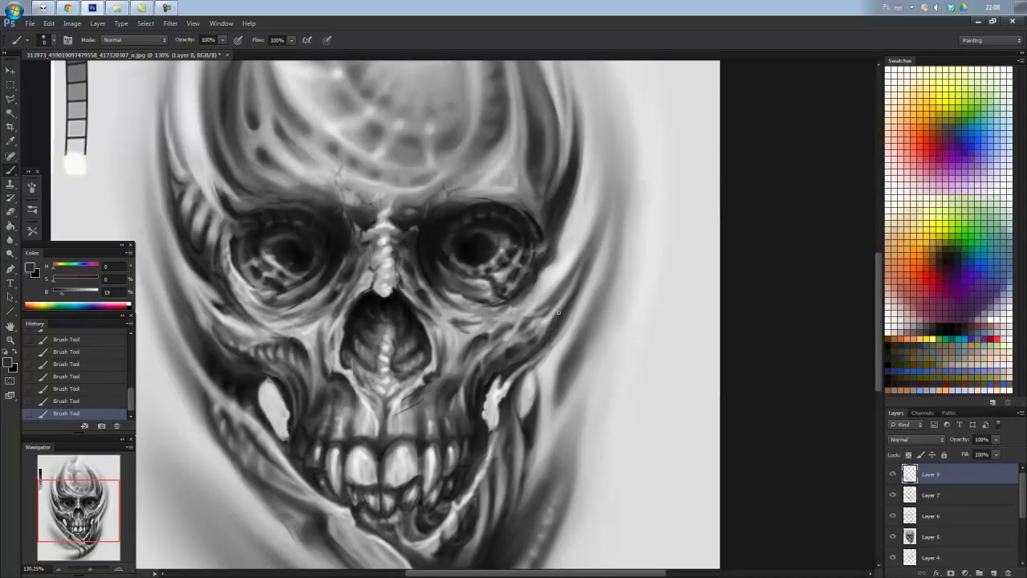
alt+click(250, 383)
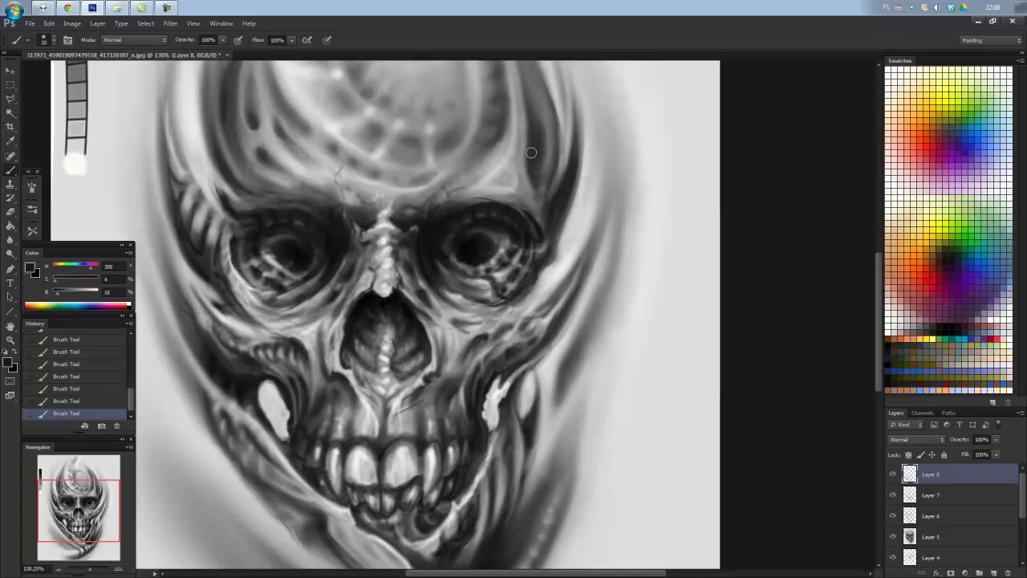
scroll(534, 181, up, 3)
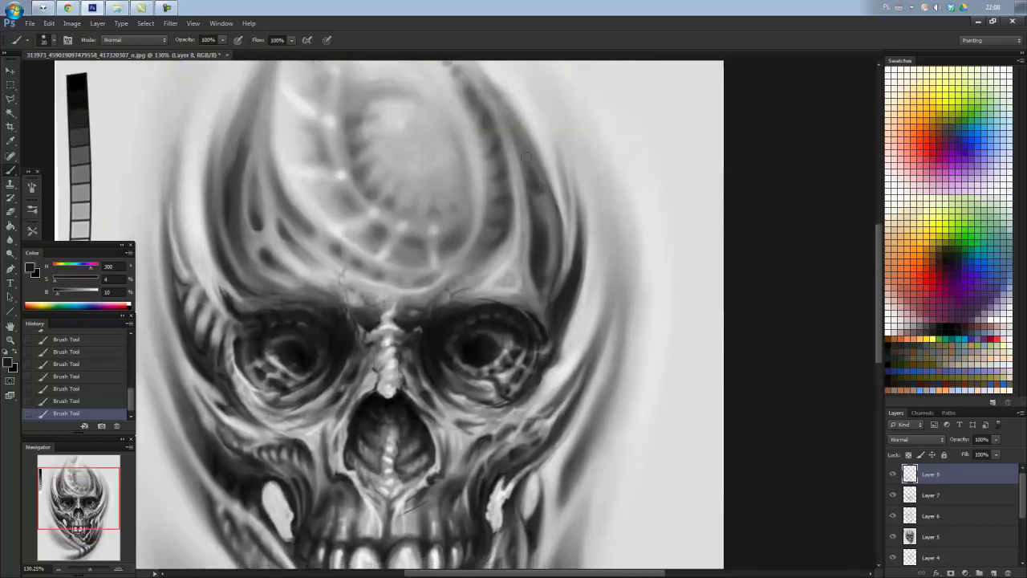
scroll(509, 120, down, 3)
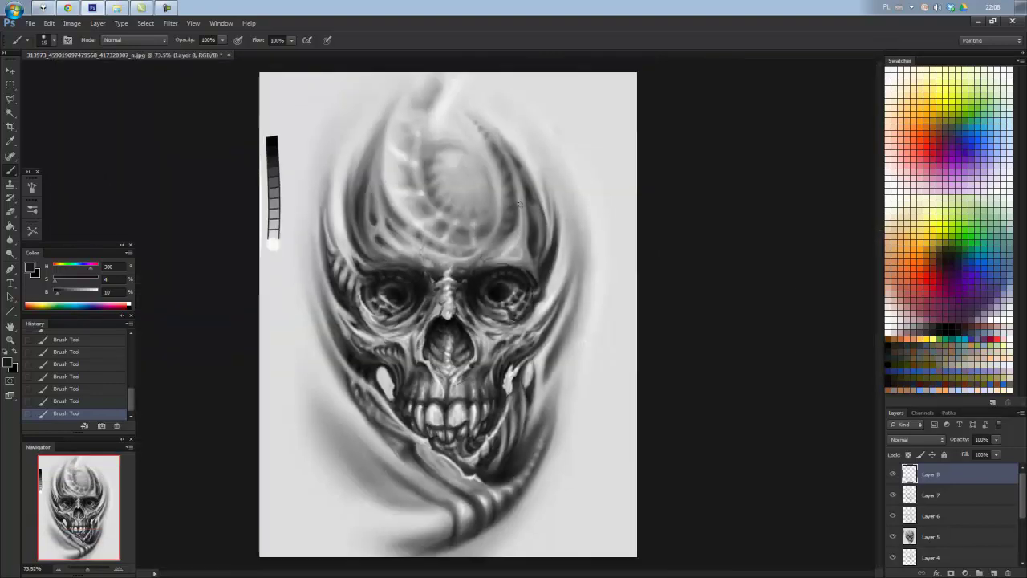
scroll(506, 125, down, 2)
scroll(501, 132, down, 2)
scroll(459, 285, up, 5)
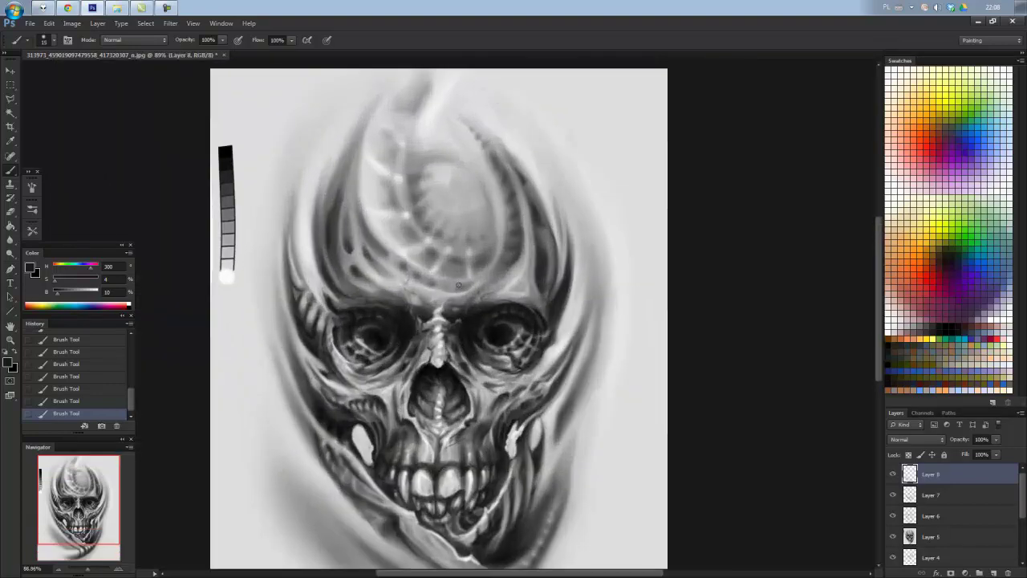
scroll(441, 303, up, 3)
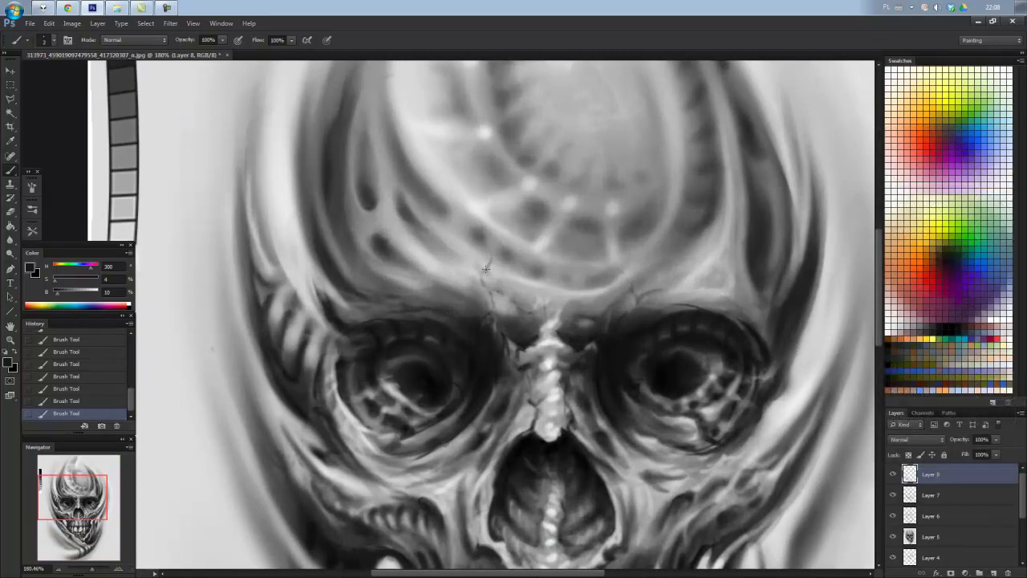
drag(479, 271, 468, 262)
drag(493, 303, 506, 297)
drag(606, 309, 641, 278)
scroll(618, 347, down, 5)
scroll(486, 285, up, 5)
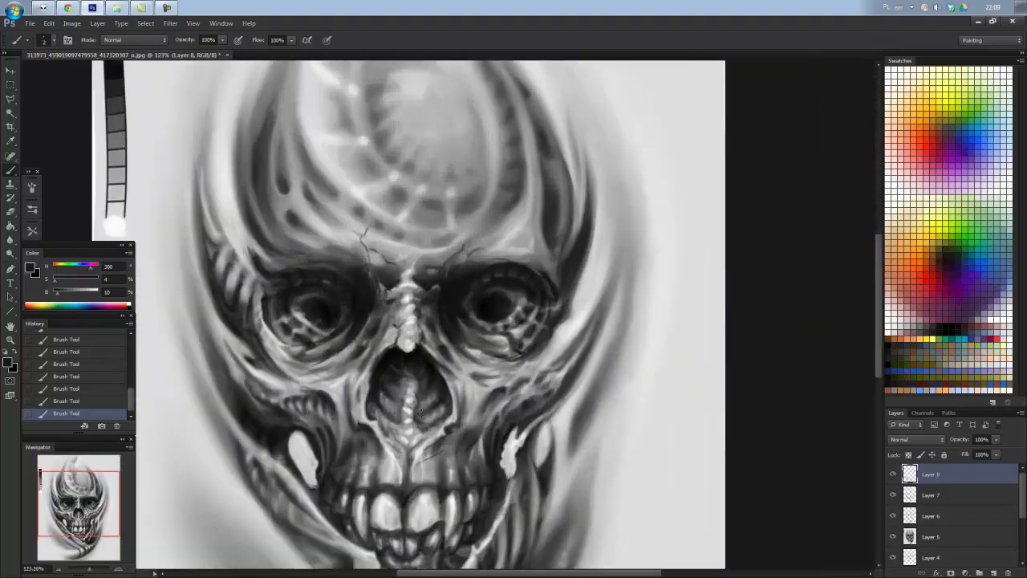
Add new Layer 9 and set its blending mode to Multiply.
click(980, 573)
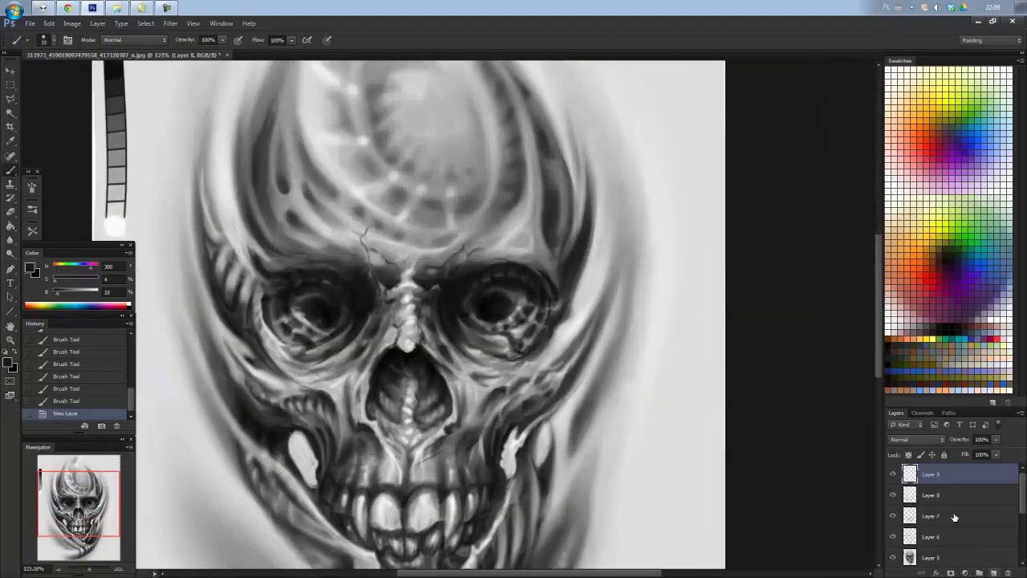
click(917, 439)
click(915, 218)
key(Up)
key(Up)
key(Up)
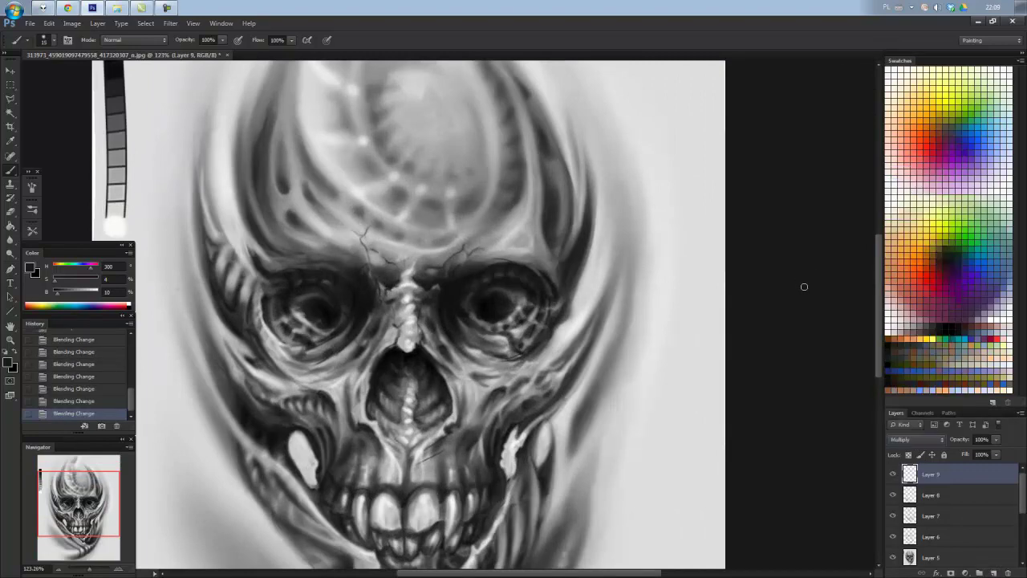
scroll(693, 335, down, 3)
Paint dark shading over the cheekbones, lower jaw and right eye socket.
drag(446, 343, 442, 374)
drag(425, 408, 430, 429)
mouse_move(423, 409)
mouse_down()
mouse_move(439, 423)
mouse_move(425, 421)
mouse_up()
drag(419, 405, 430, 425)
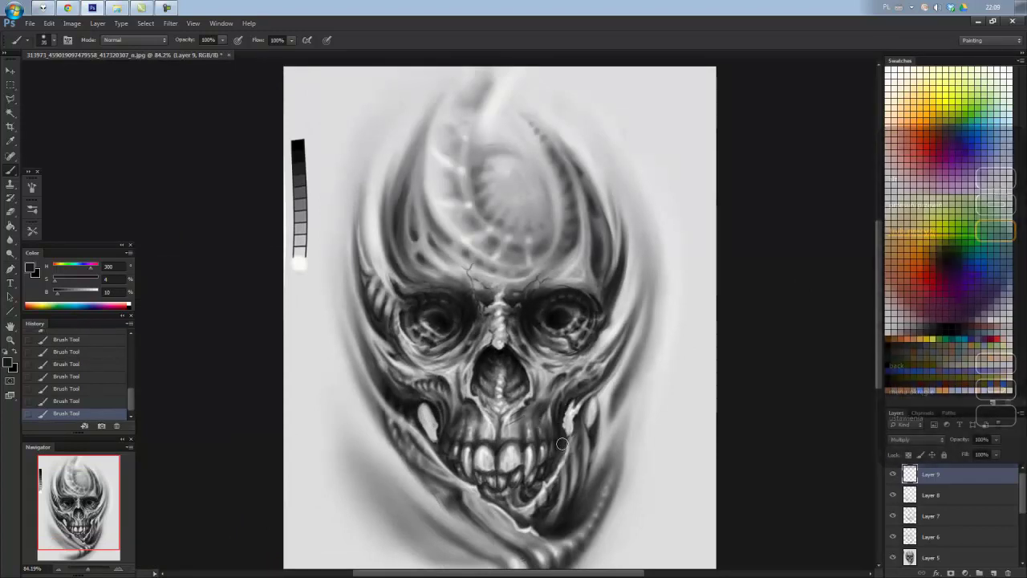
drag(574, 408, 589, 404)
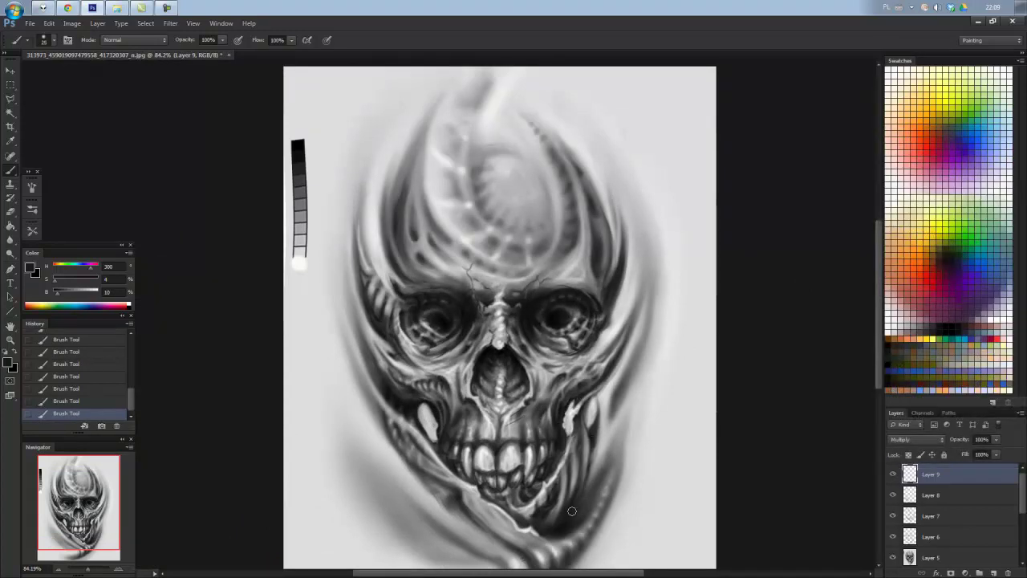
drag(569, 494, 542, 517)
drag(578, 469, 552, 523)
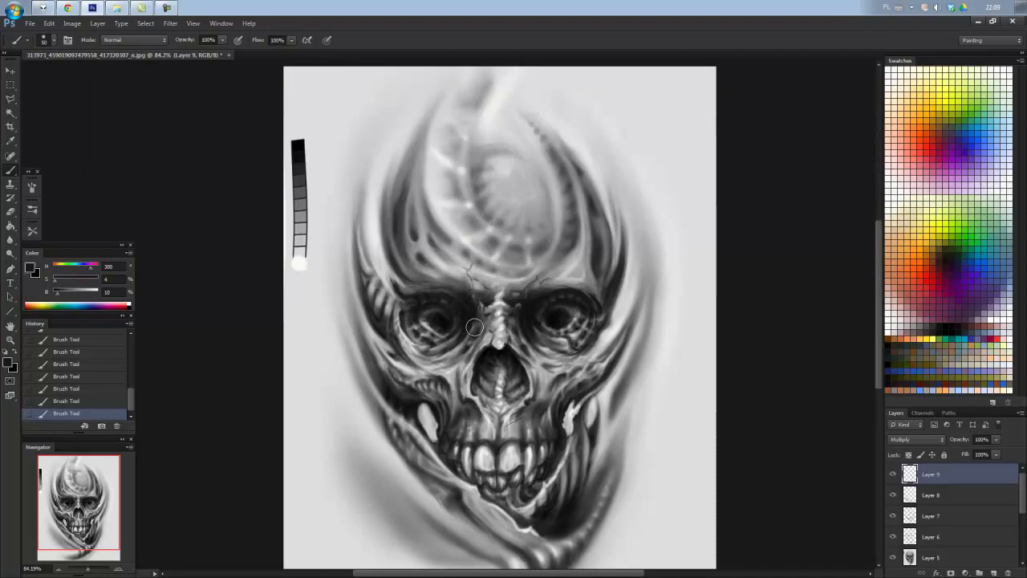
drag(539, 322, 570, 341)
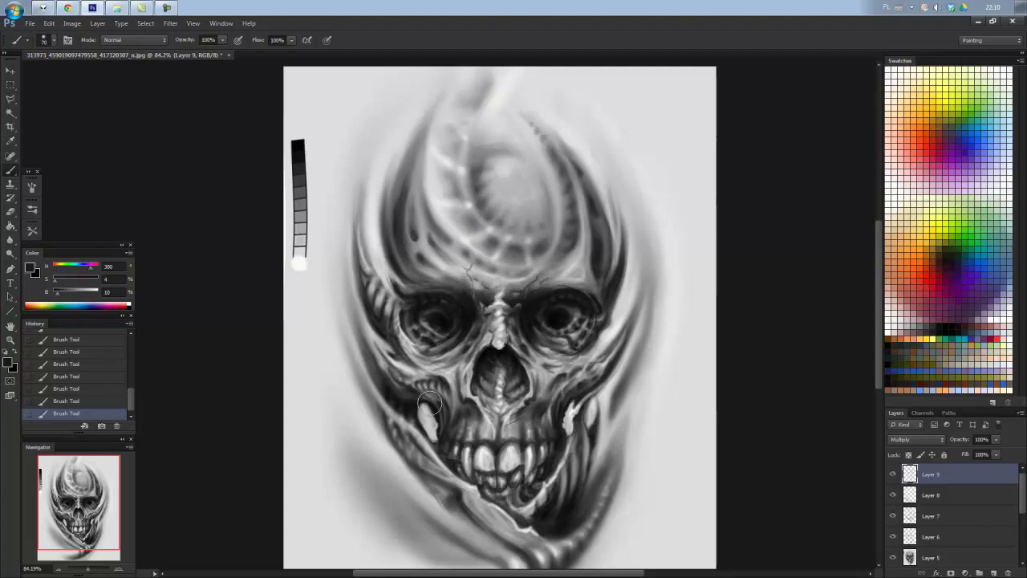
Add a new empty Layer 10 above Layer 9.
scroll(503, 516, down, 2)
scroll(503, 516, down, 3)
scroll(449, 321, up, 2)
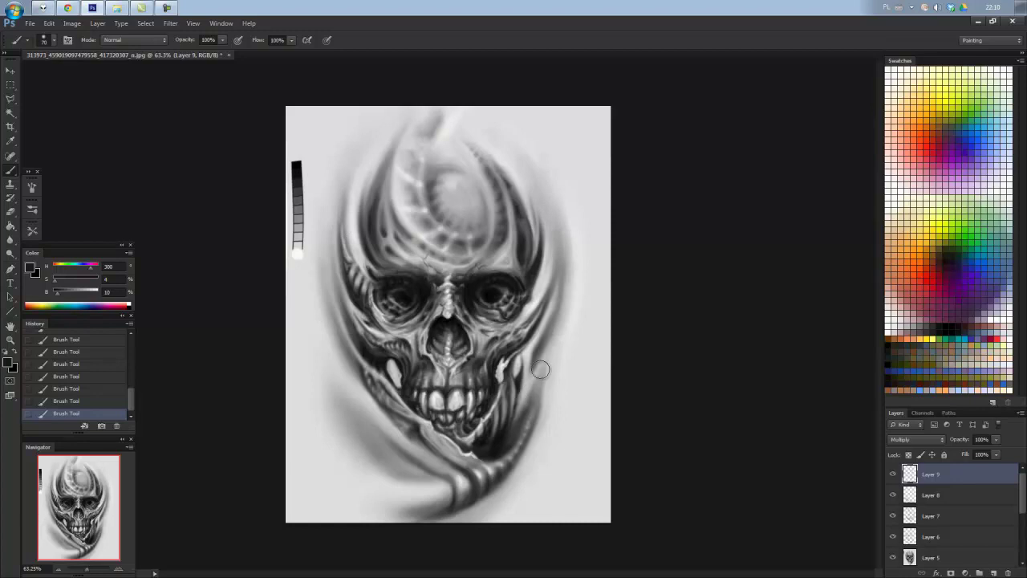
key(ctrl+shift+alt+n)
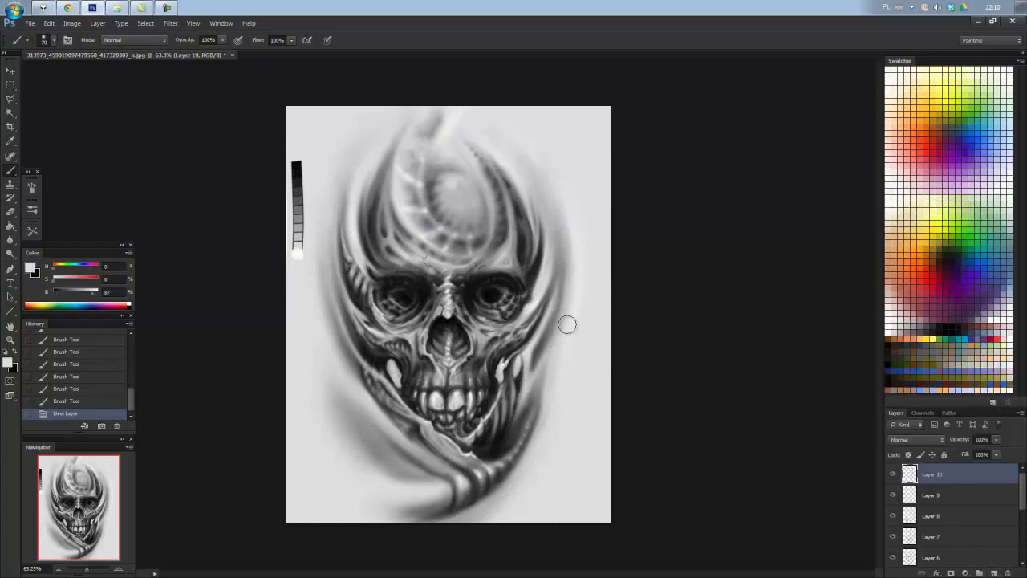
Paint light grey on the new layer, sample near-black, and set the brush to 125.
mouse_move(566, 323)
mouse_down()
mouse_move(525, 407)
mouse_move(529, 375)
mouse_up()
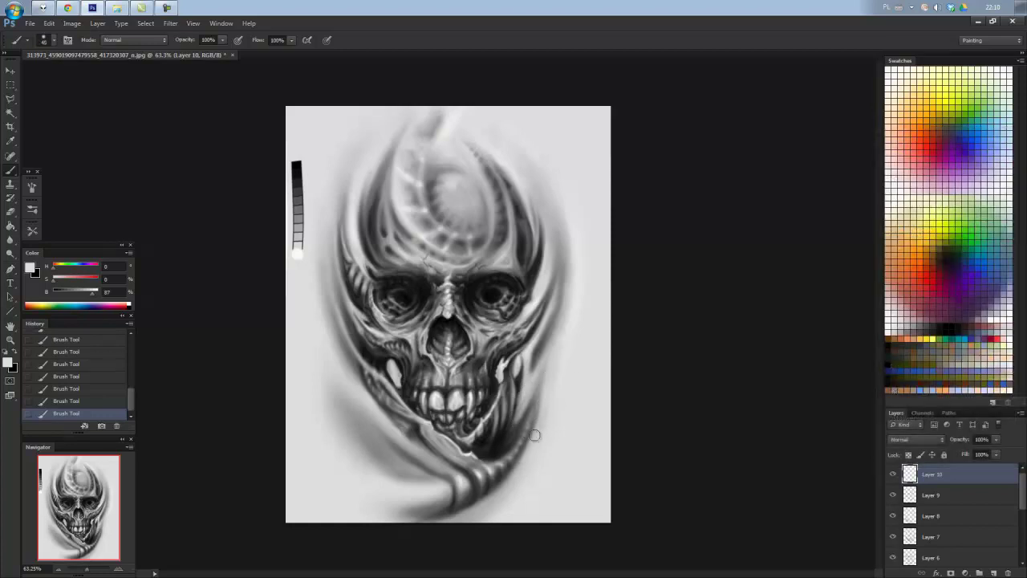
alt+click(542, 353)
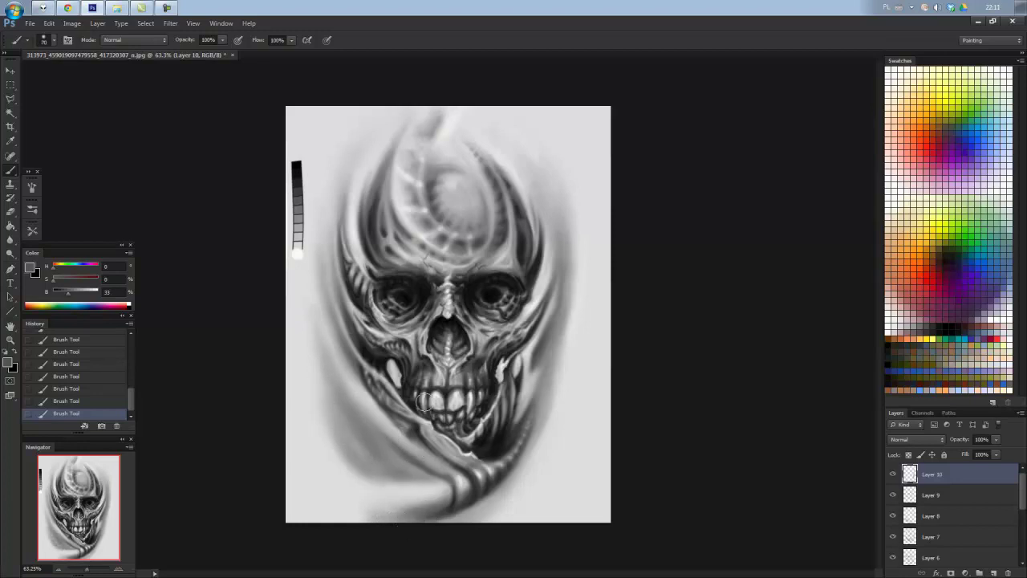
alt+click(297, 305)
key(bracketright)
key(bracketright)
key(bracketright)
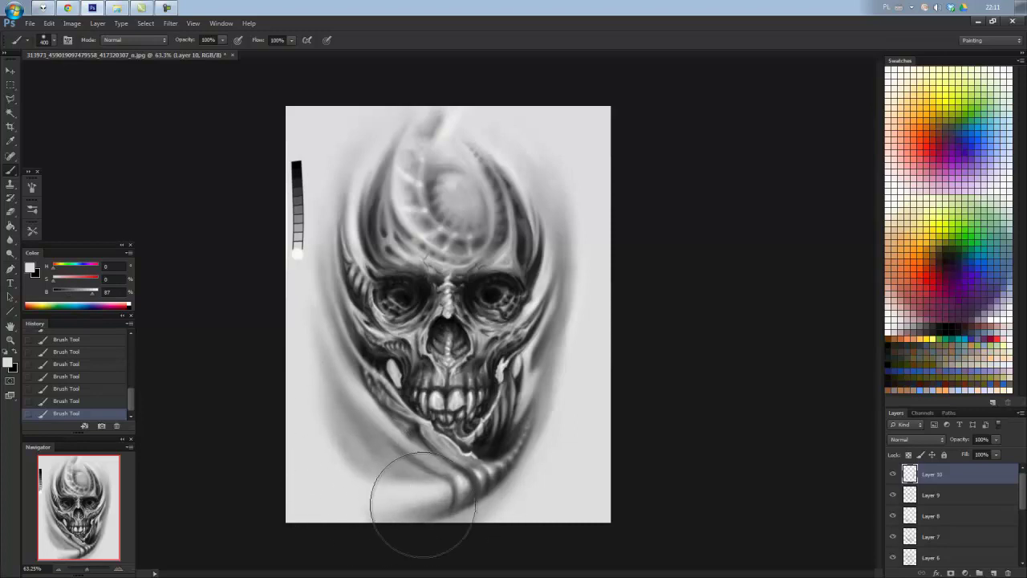
alt+click(470, 292)
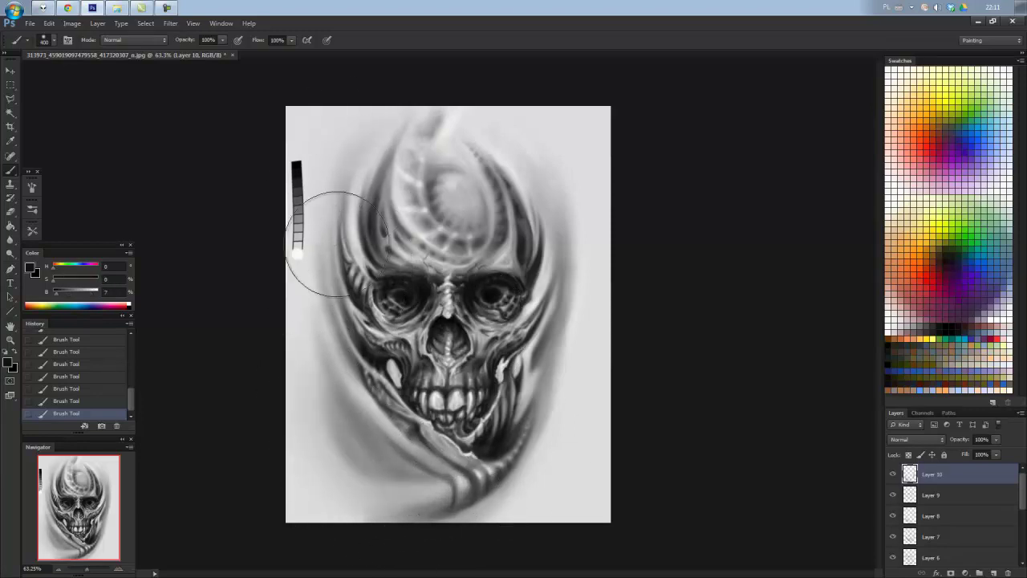
key(bracketleft)
key(bracketleft)
key(bracketleft)
Set the brush to Multiply mode and paste a merged copy of the canvas as Layer 11.
click(133, 39)
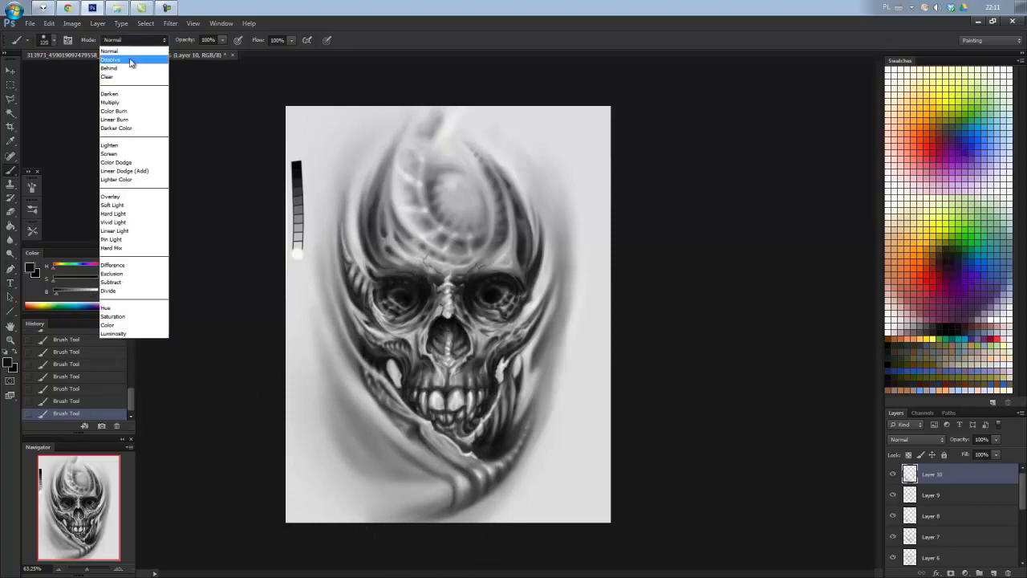
click(124, 104)
key(ctrl+a)
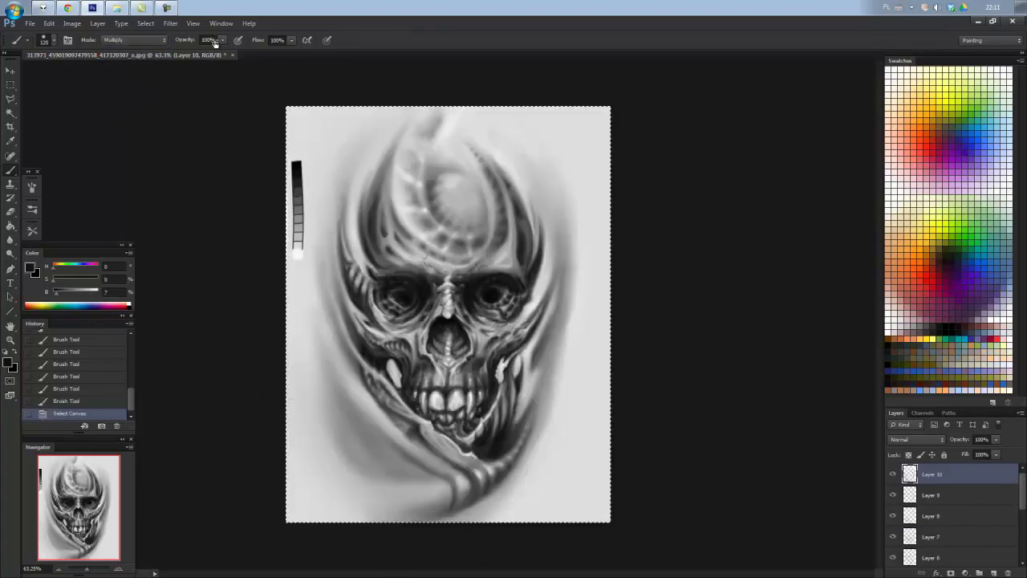
key(ctrl+shift+c)
key(ctrl+v)
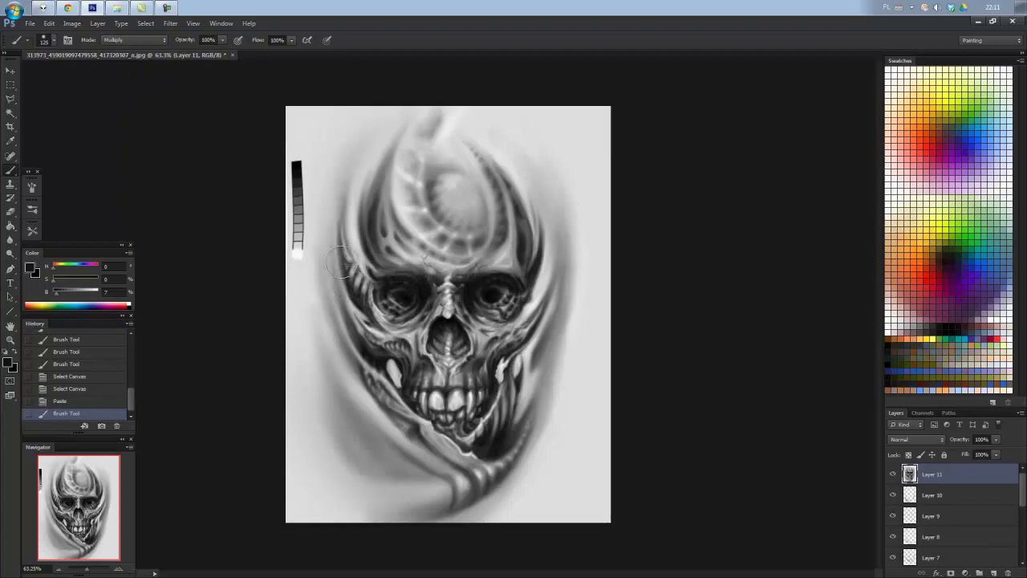
With a 175 brush, shade the skull's right and left sides darker.
key(bracketright)
key(bracketright)
key(bracketright)
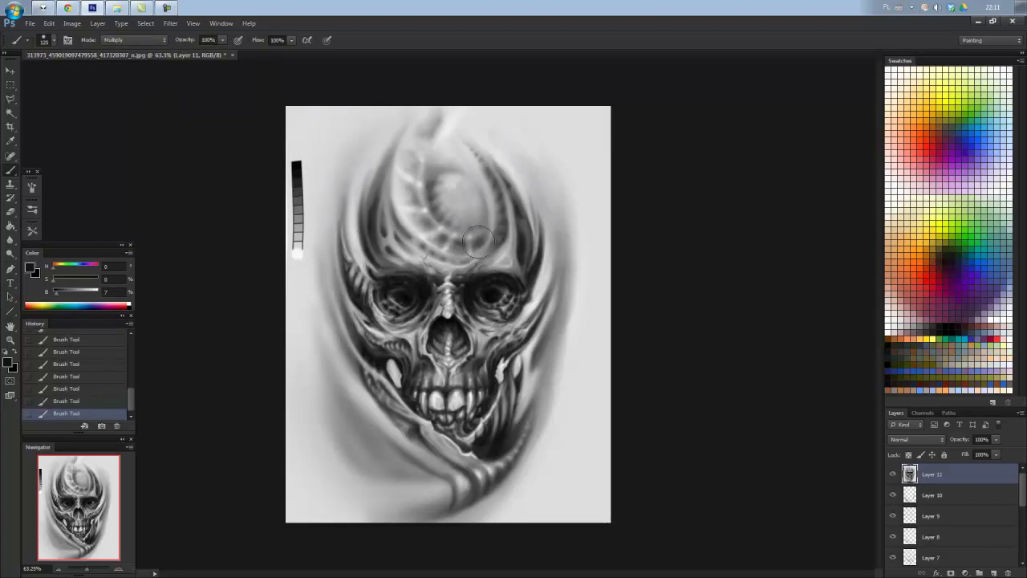
key(bracketright)
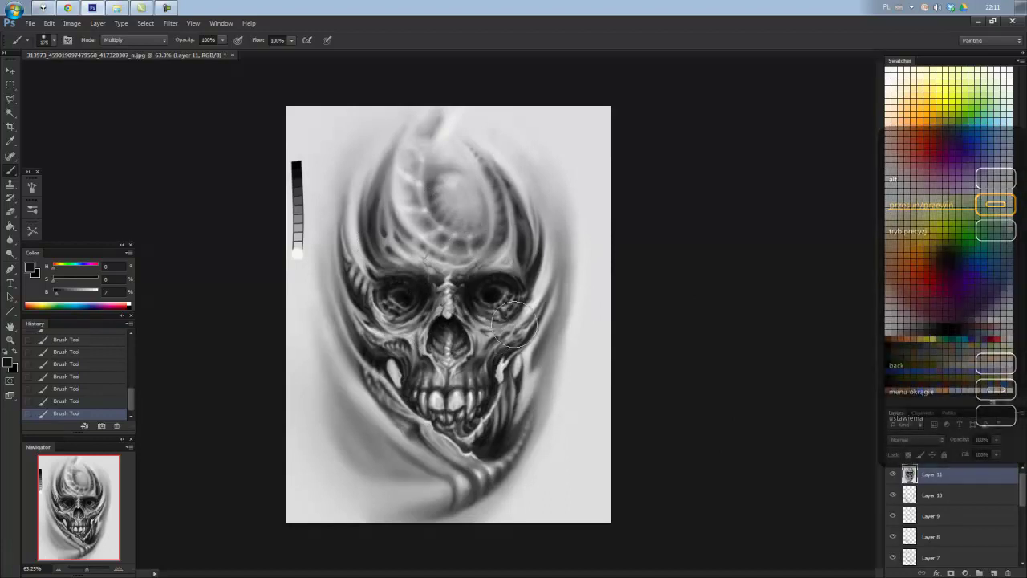
key(bracketleft)
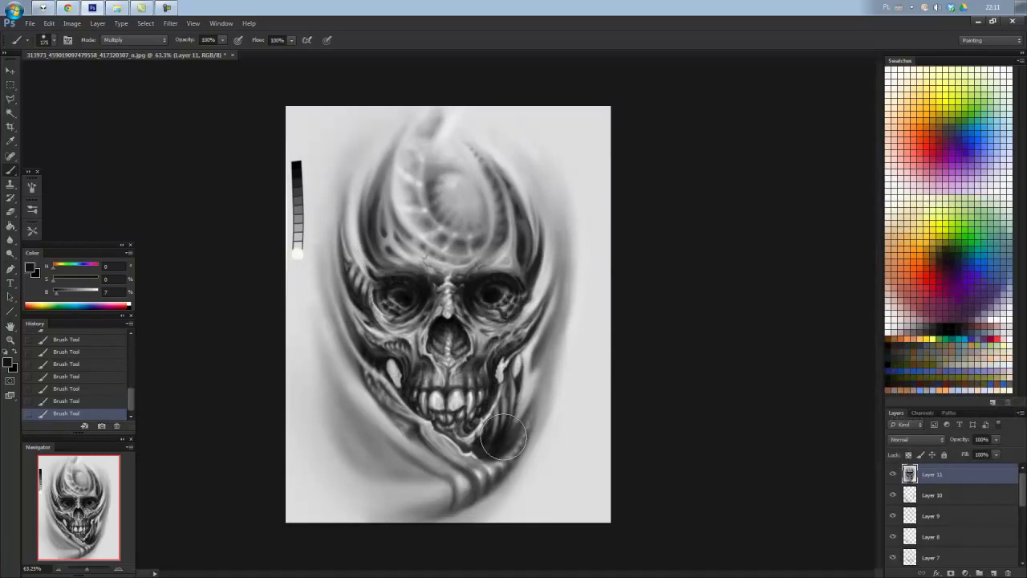
drag(514, 449, 556, 295)
mouse_move(298, 233)
mouse_down()
mouse_move(340, 367)
mouse_move(431, 523)
mouse_up()
key(bracketleft)
key(bracketleft)
key(bracketleft)
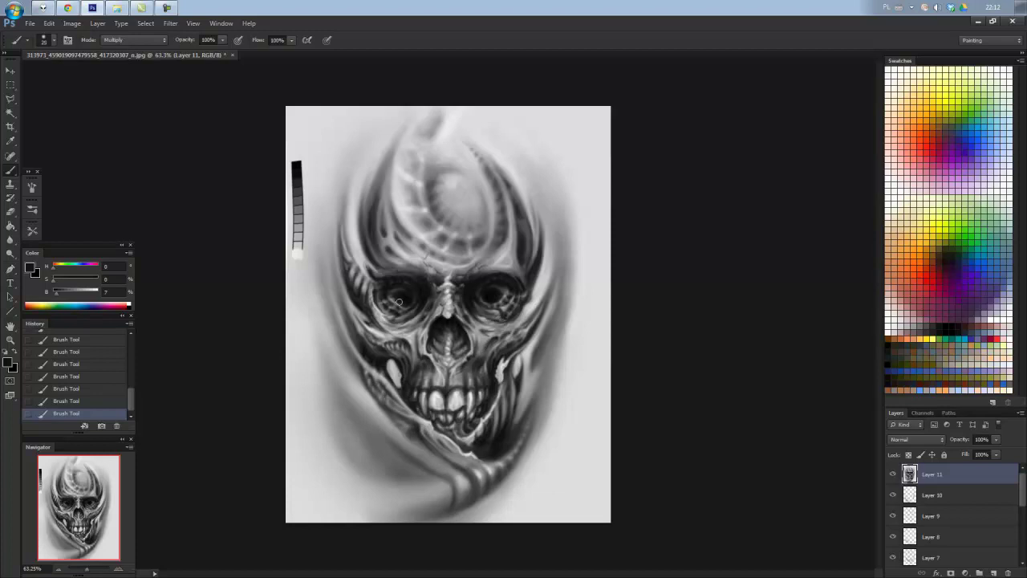
Darken beside the jaw and along its left edge, then paste another merged copy as Layer 12.
key(alt)
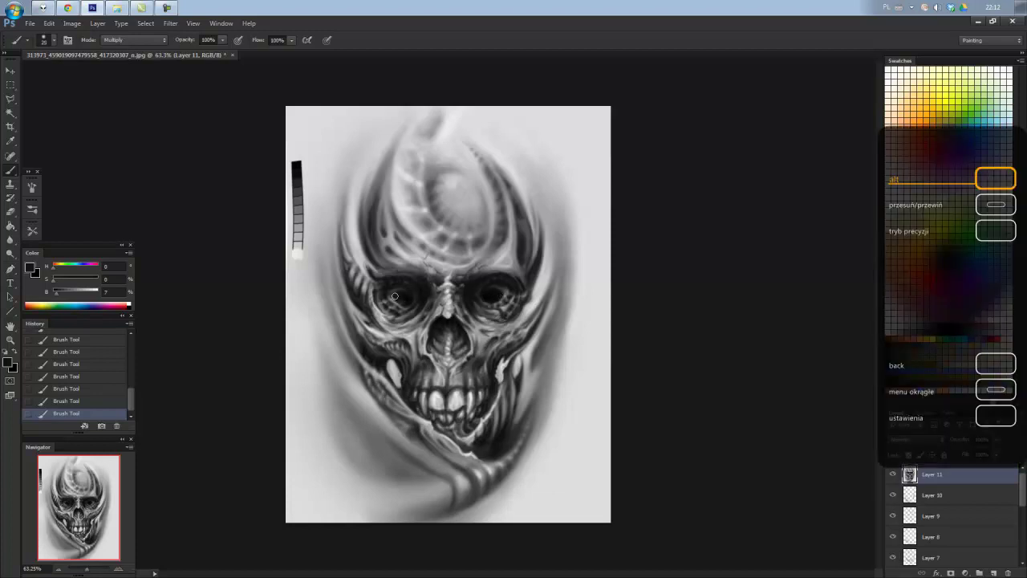
scroll(406, 292, down, 2)
scroll(417, 419, up, 4)
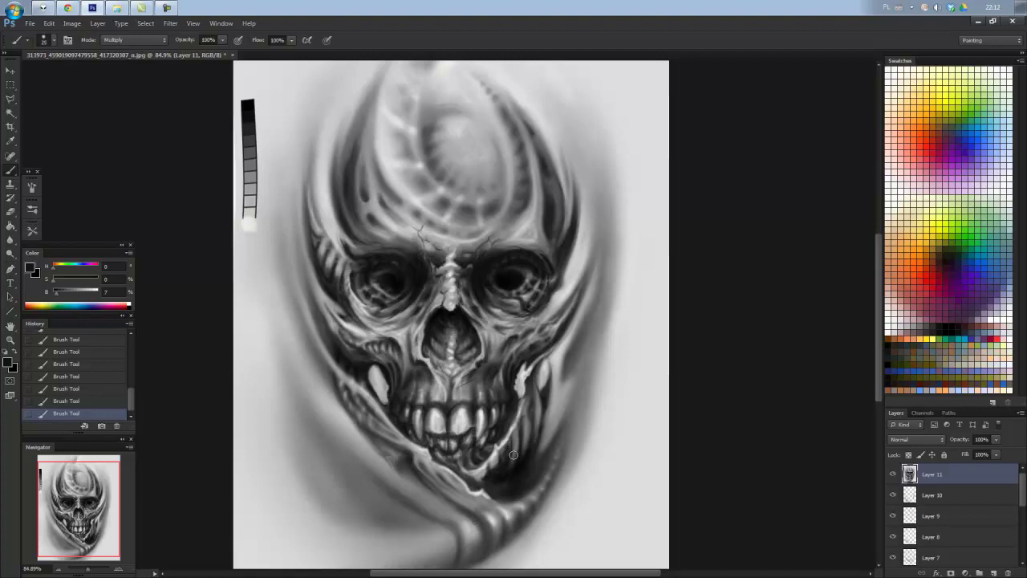
drag(514, 456, 509, 472)
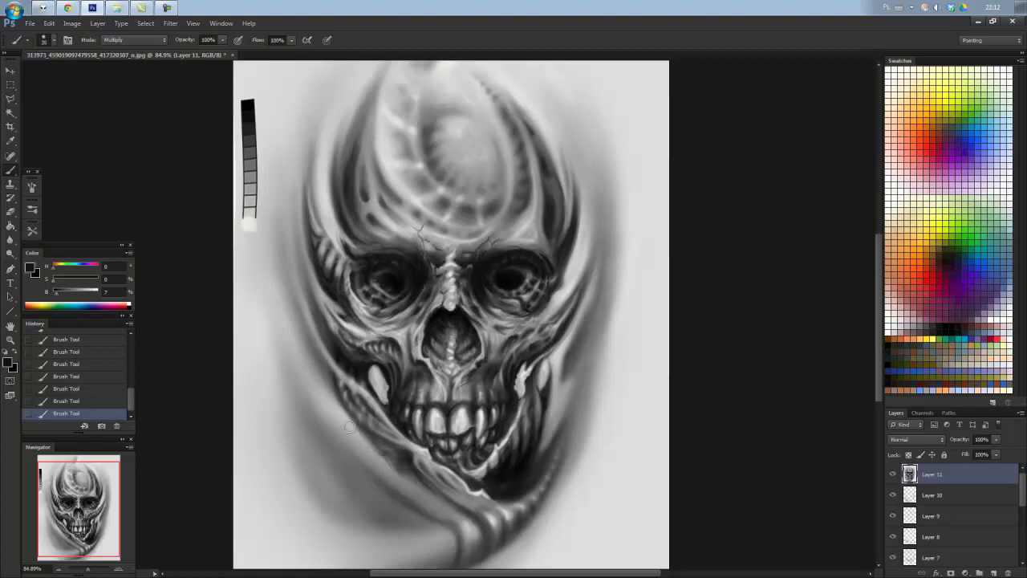
drag(349, 425, 405, 465)
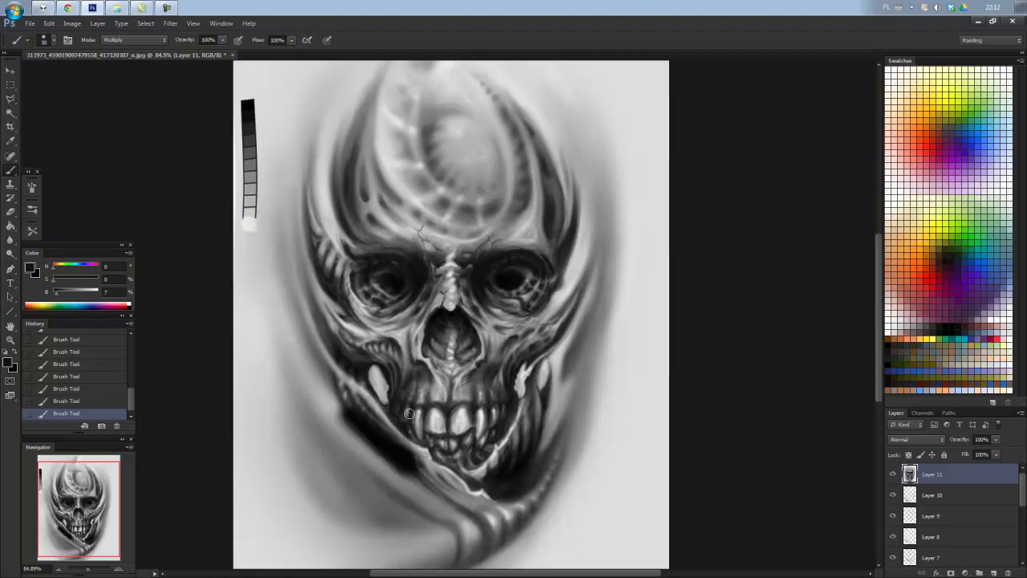
key(ctrl+z)
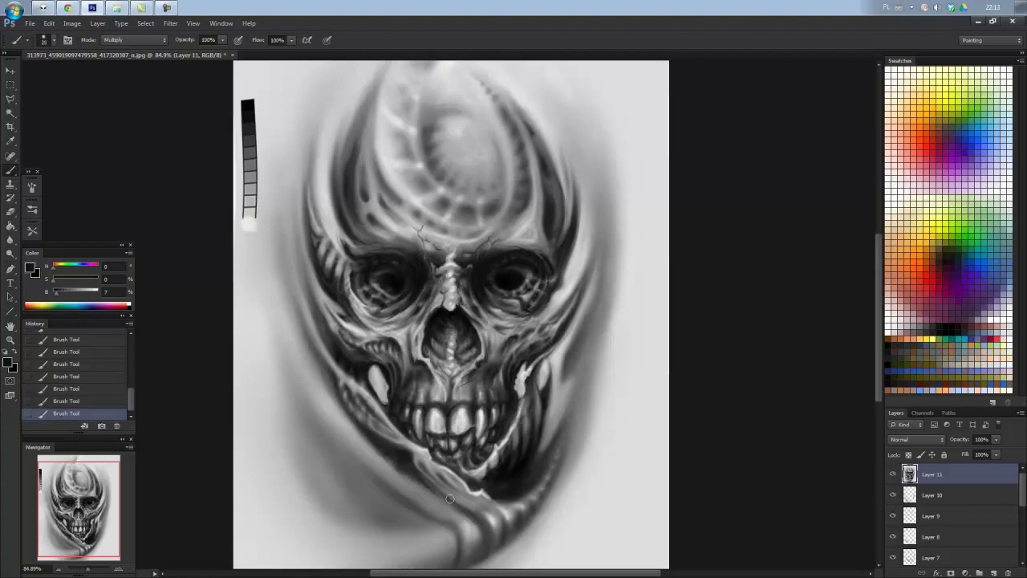
drag(410, 472, 326, 380)
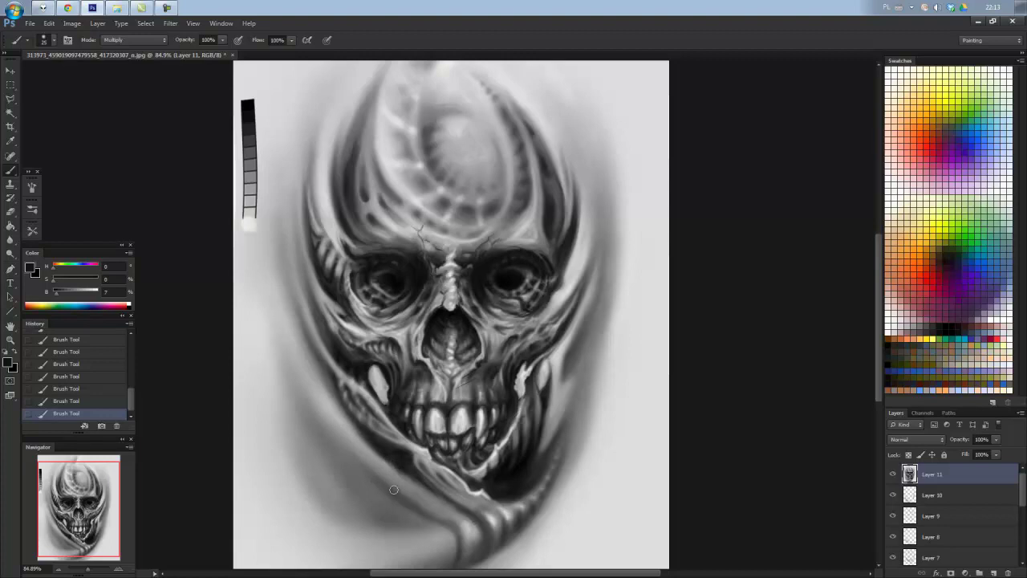
scroll(449, 487, down, 4)
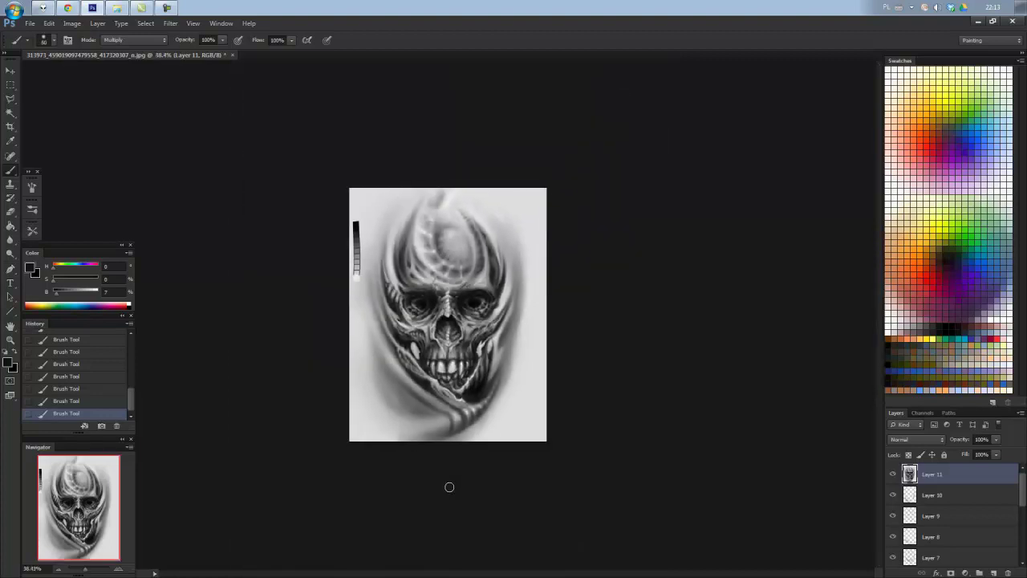
scroll(449, 487, up, 1)
scroll(449, 487, up, 2)
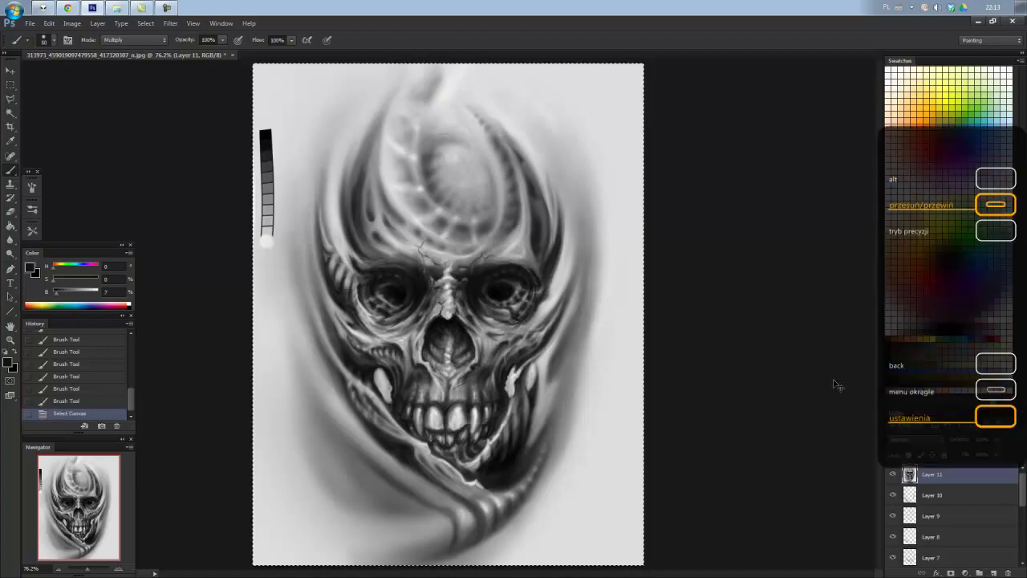
key(ctrl+v)
Switch the brush to Overlay and paint white highlights near the left eye, right cheek and lower-left jaw.
click(134, 39)
click(121, 197)
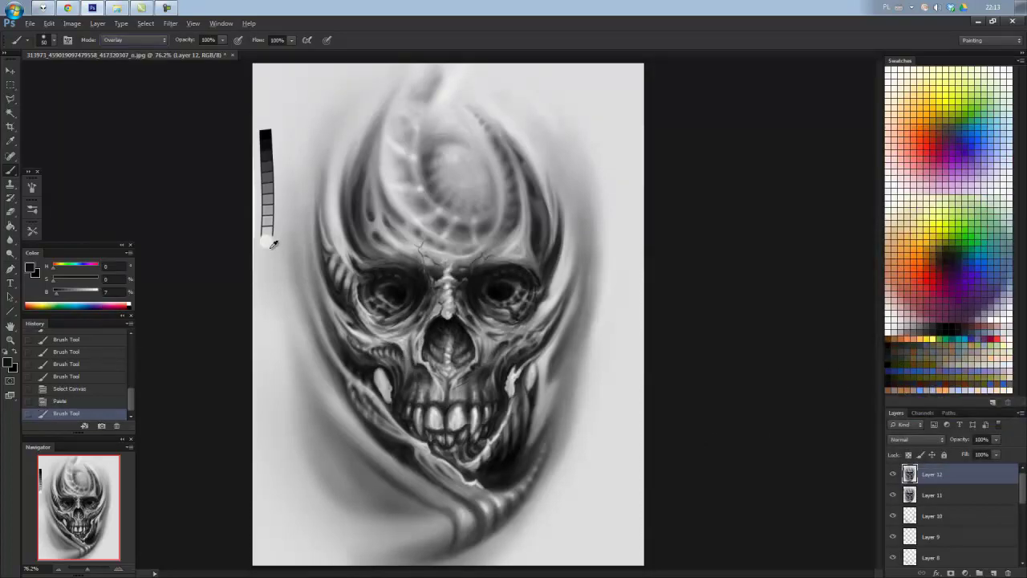
alt+click(270, 245)
mouse_move(331, 237)
mouse_down()
mouse_move(350, 264)
mouse_move(338, 272)
mouse_up()
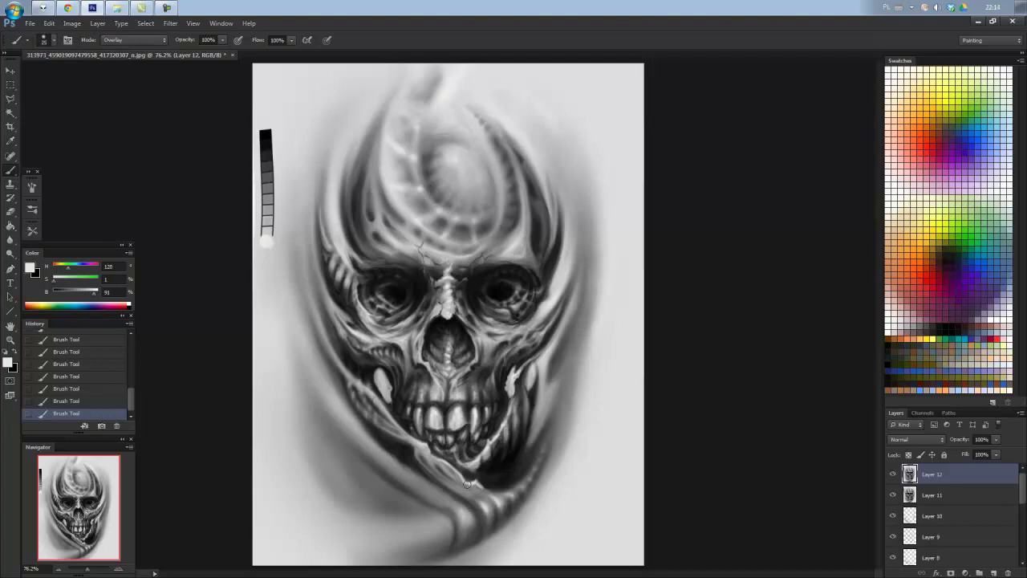
drag(519, 378, 522, 414)
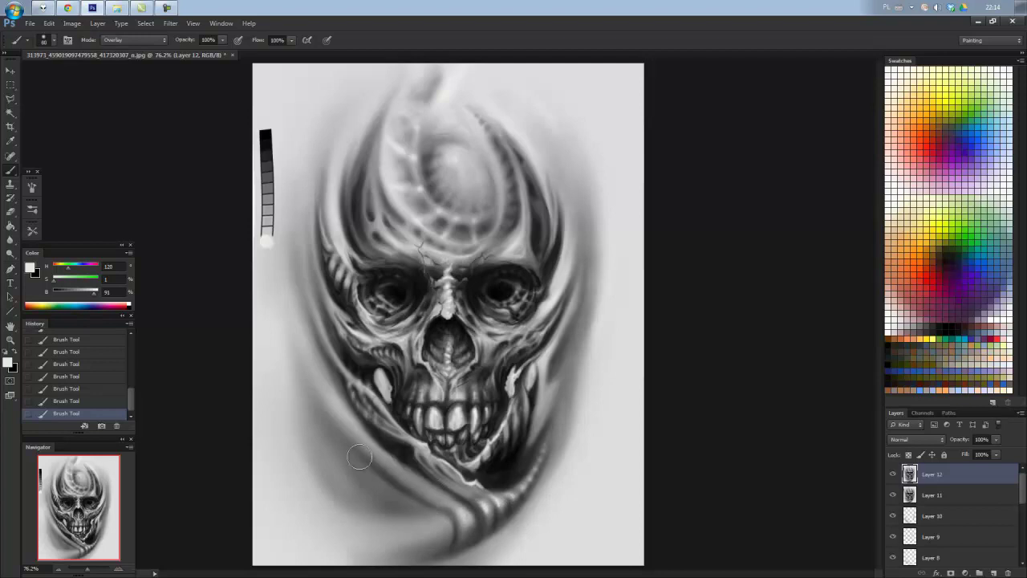
drag(290, 407, 357, 481)
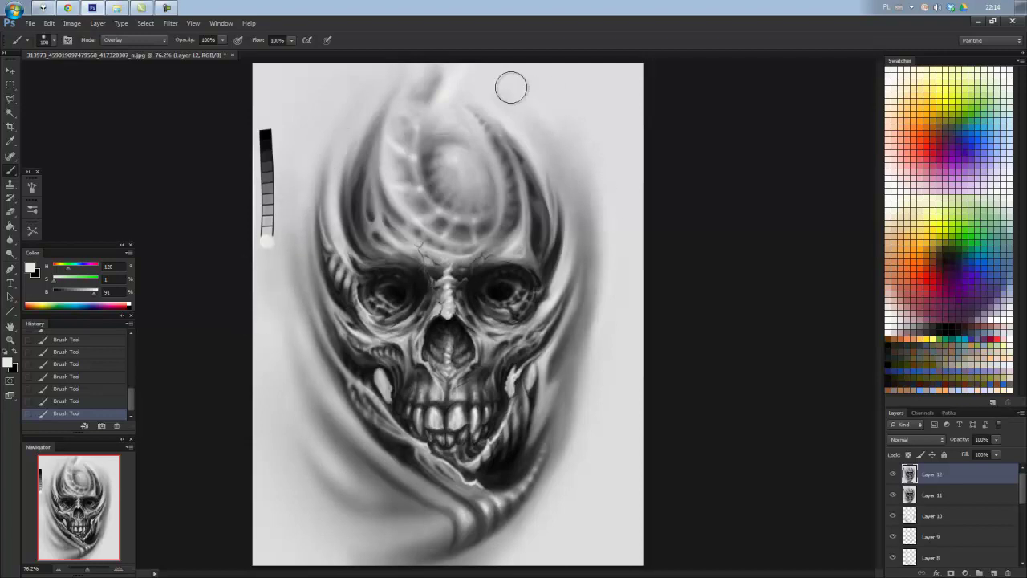
With a small brush and sampled dark tone, darken the area above the left eye socket.
right_click(345, 185)
double_click(445, 382)
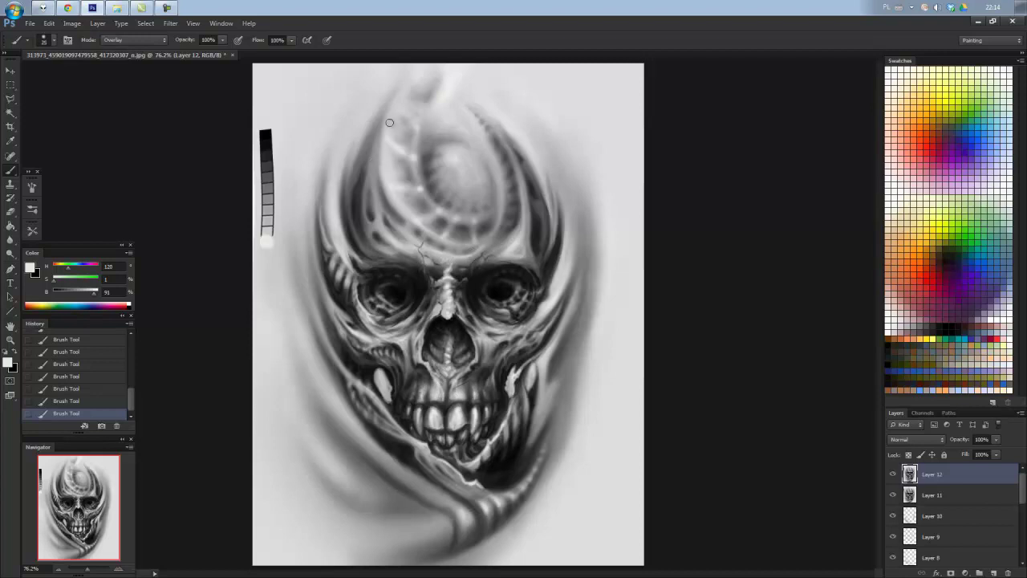
alt+click(522, 251)
alt+click(537, 229)
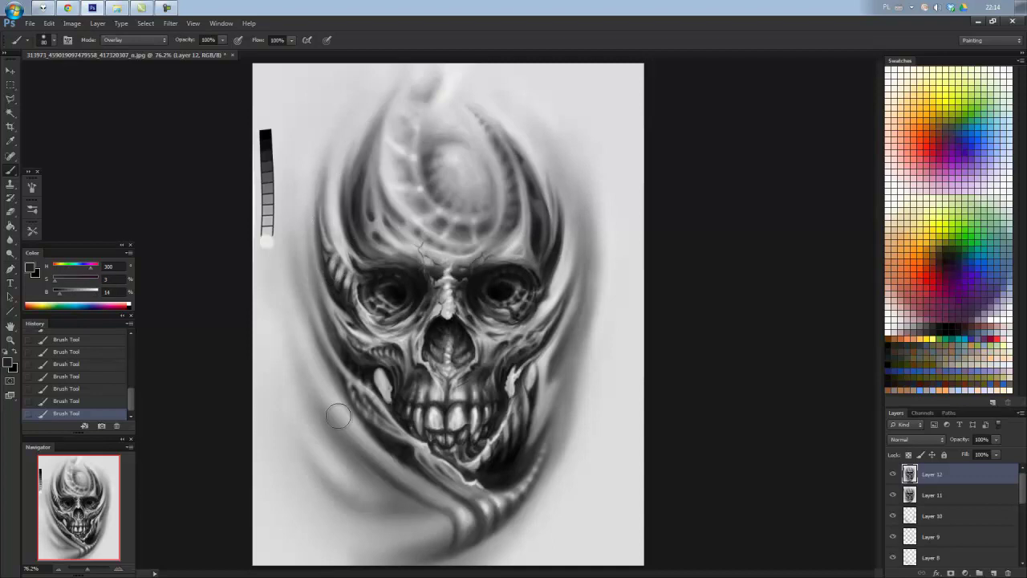
drag(417, 299, 373, 261)
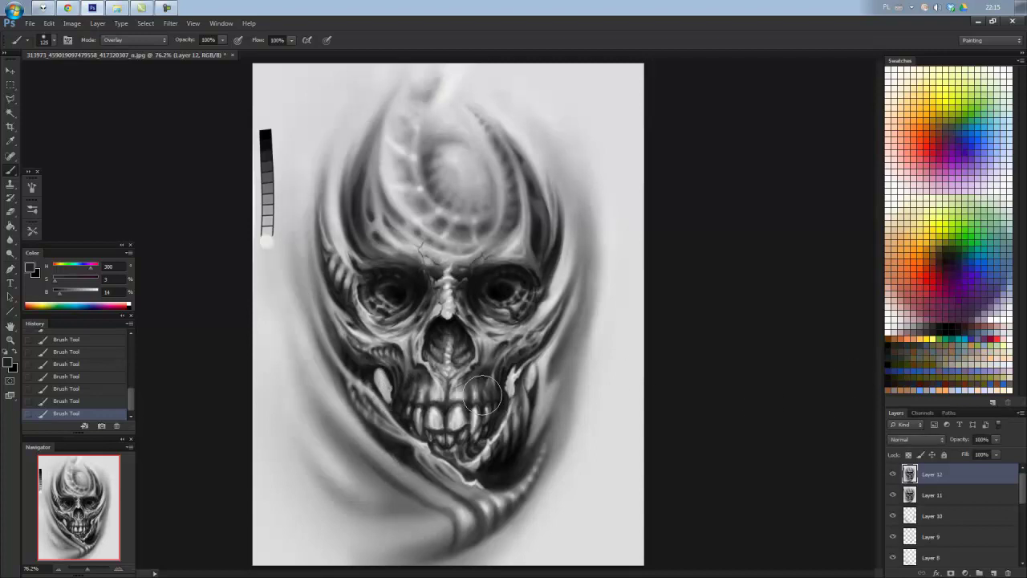
Add a new Layer 13 above Layer 12.
scroll(482, 394, down, 3)
scroll(500, 408, up, 3)
alt+click(266, 118)
key(ctrl+shift+n)
key(Return)
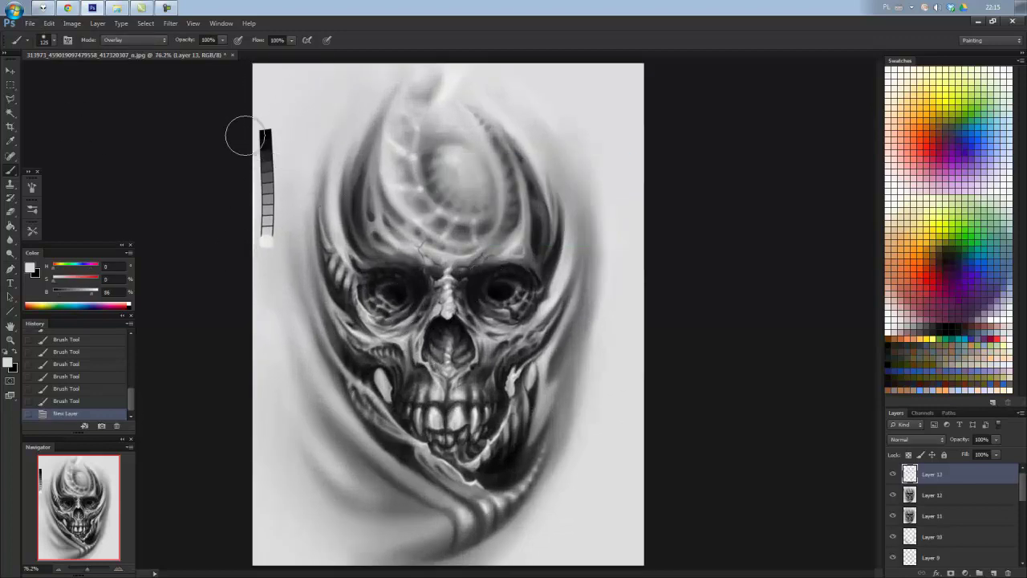
Paint light strokes over the grey value strip, shade the skull's right side, and select all.
mouse_move(243, 137)
mouse_down()
mouse_move(268, 201)
mouse_move(272, 249)
mouse_up()
drag(277, 233, 294, 252)
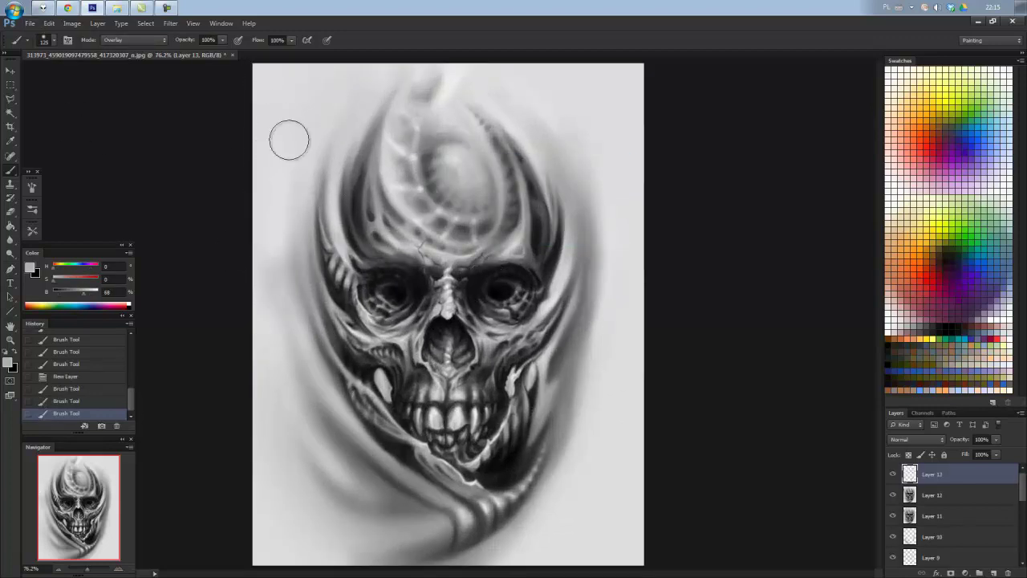
mouse_move(601, 314)
mouse_down()
mouse_move(580, 441)
mouse_move(606, 364)
mouse_move(601, 301)
mouse_up()
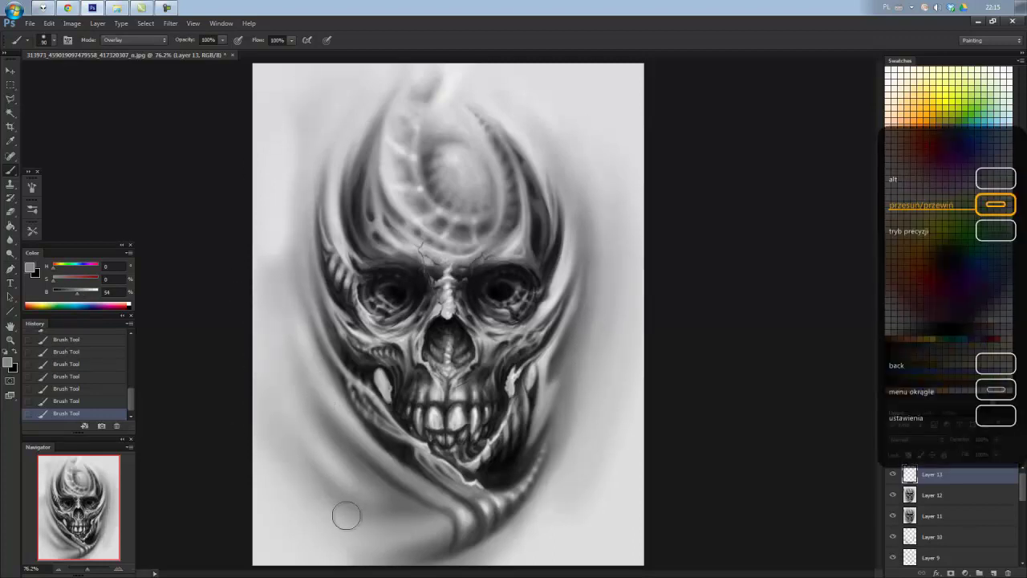
key(bracketright)
key(bracketright)
key(bracketright)
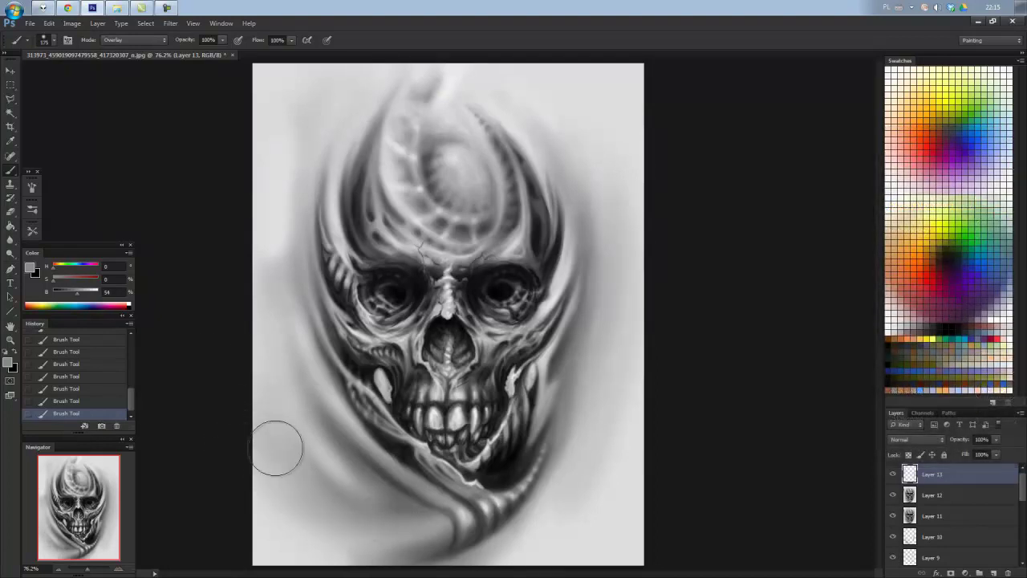
drag(280, 473, 275, 477)
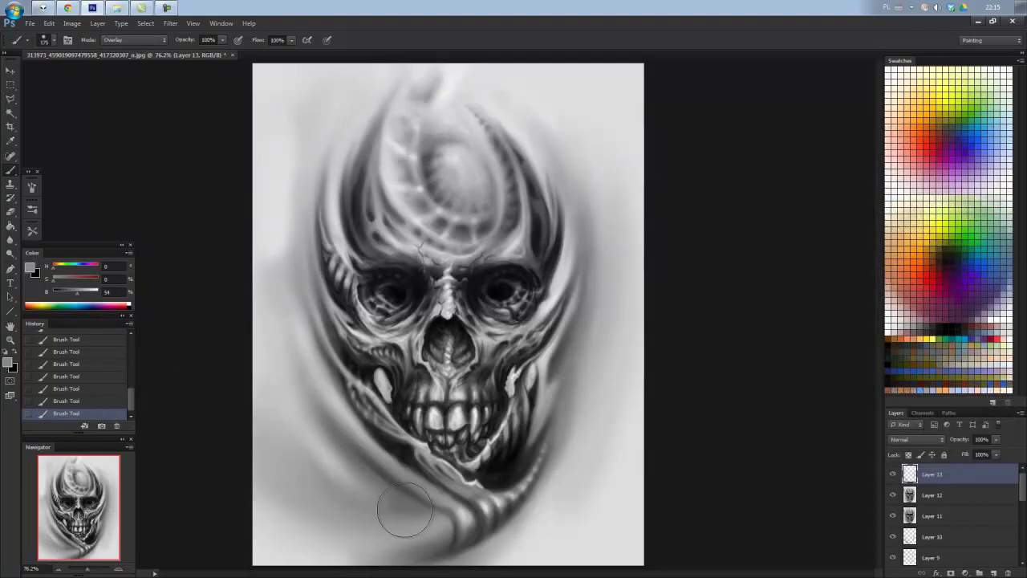
key(ctrl+a)
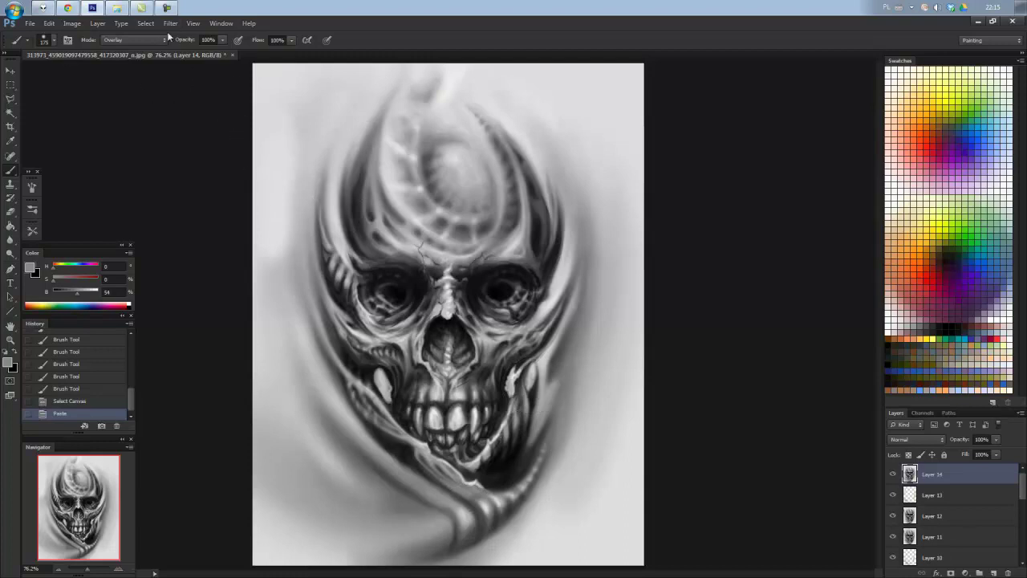
Apply a Gaussian Blur to Layer 14 and add a layer mask.
click(170, 22)
click(332, 207)
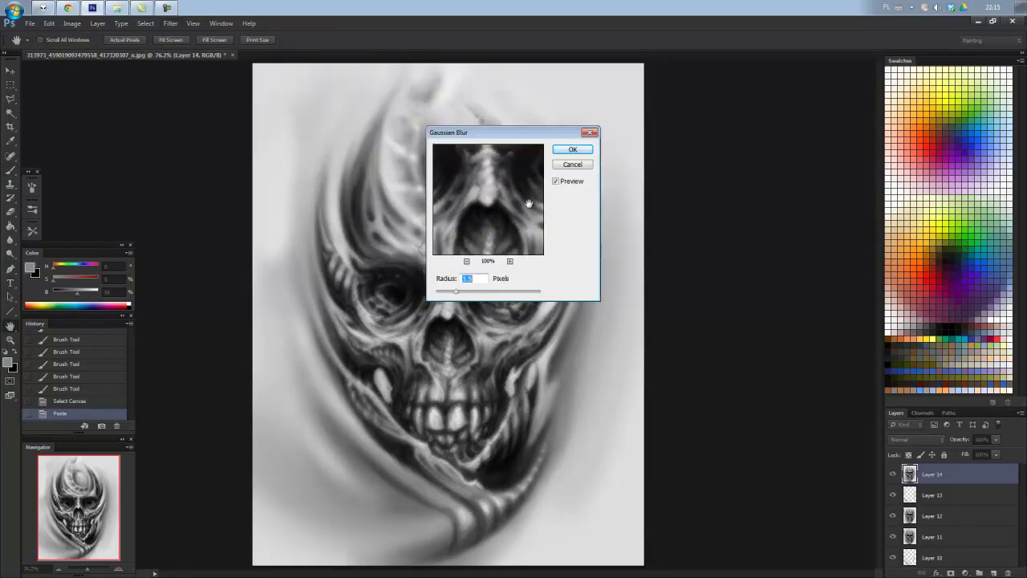
click(563, 152)
click(951, 573)
Paint black on the mask to restore sharp detail around the nose.
scroll(401, 292, up, 2)
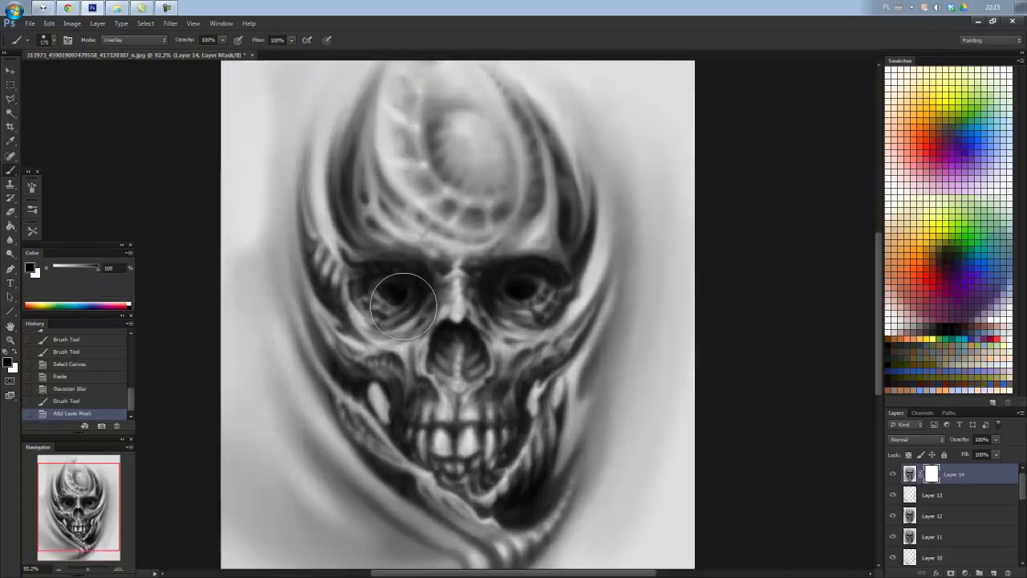
scroll(449, 273, up, 1)
drag(466, 270, 482, 305)
drag(433, 257, 498, 241)
mouse_move(473, 241)
mouse_down()
mouse_move(467, 277)
mouse_move(429, 284)
mouse_up()
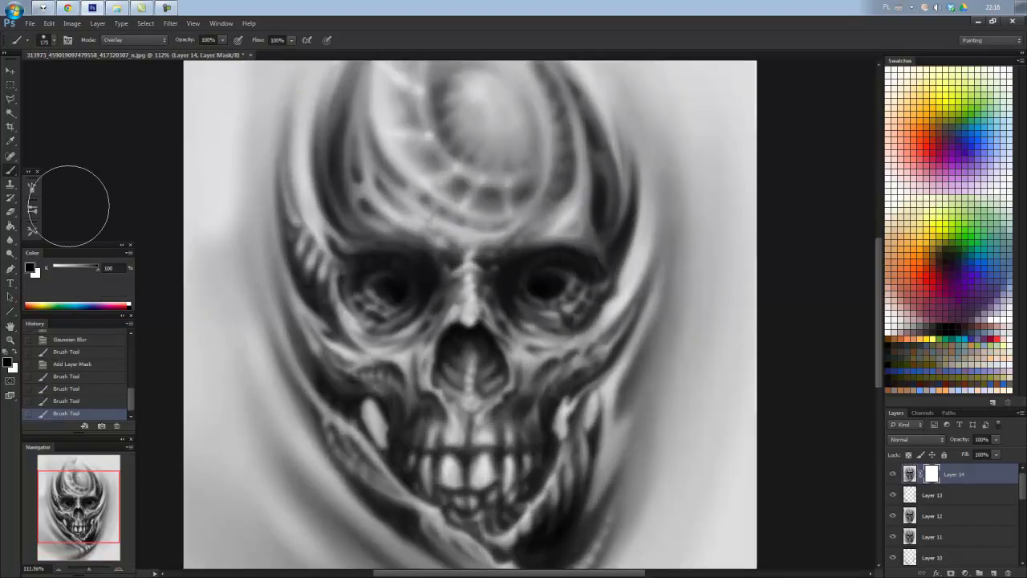
Close the mask properties and Info panels, reset the brush to Normal, and redock the document.
double_click(933, 475)
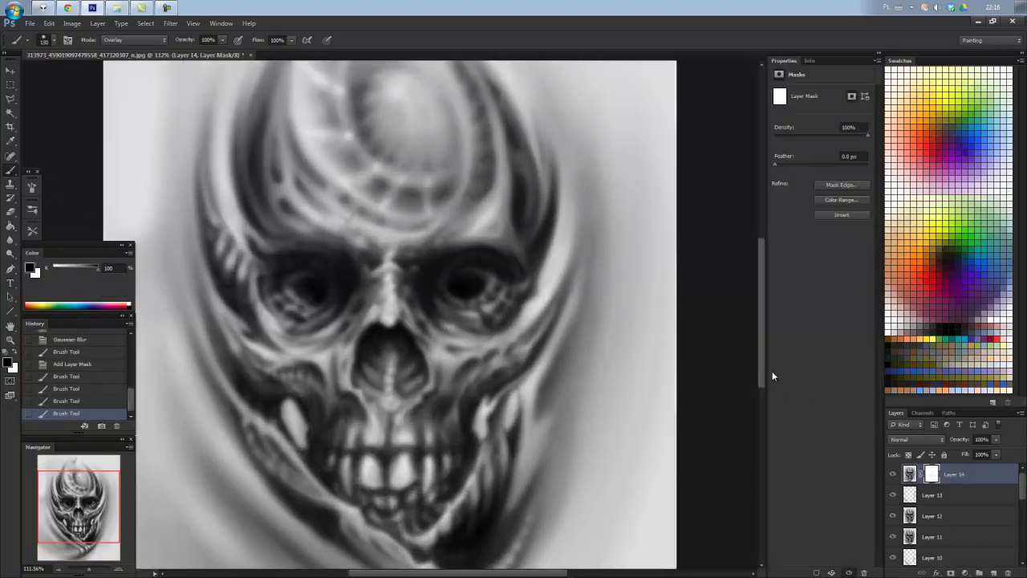
click(878, 61)
click(900, 124)
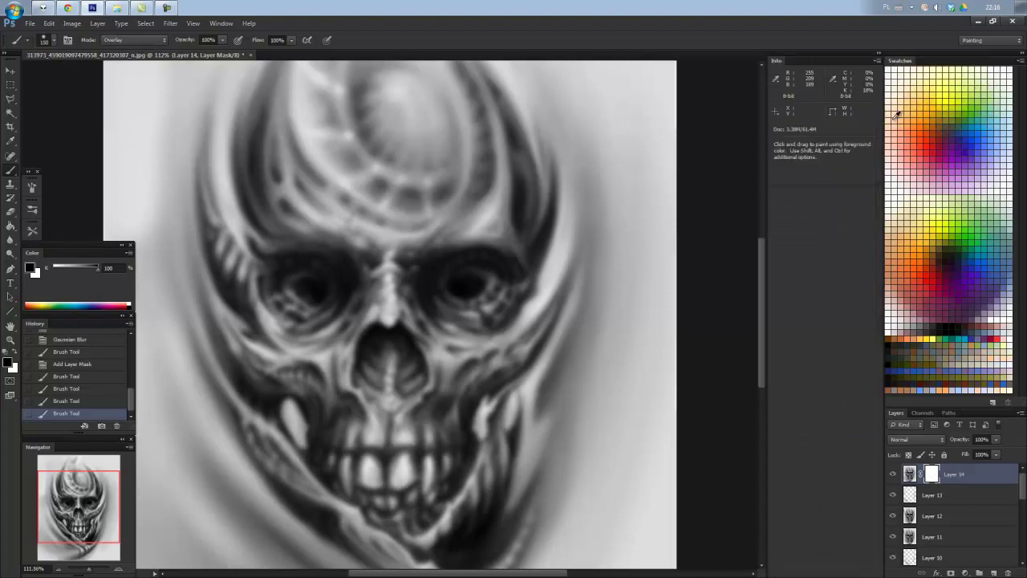
click(878, 61)
click(901, 88)
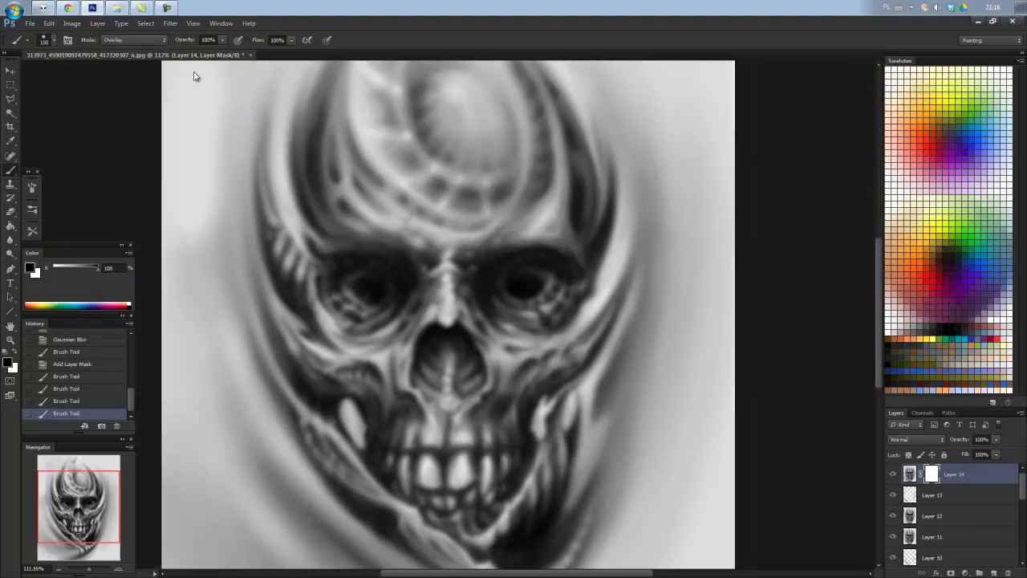
click(134, 39)
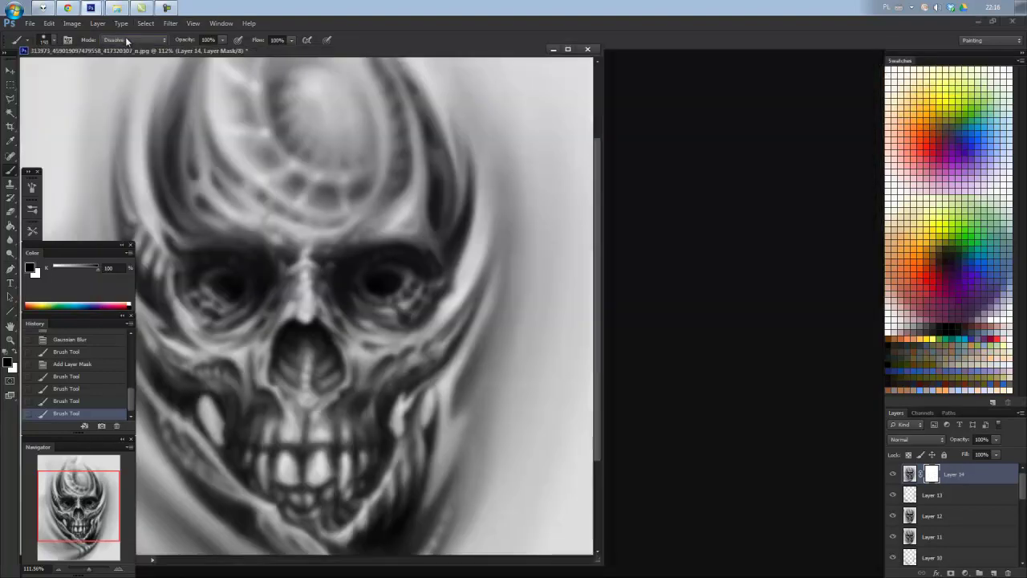
click(126, 40)
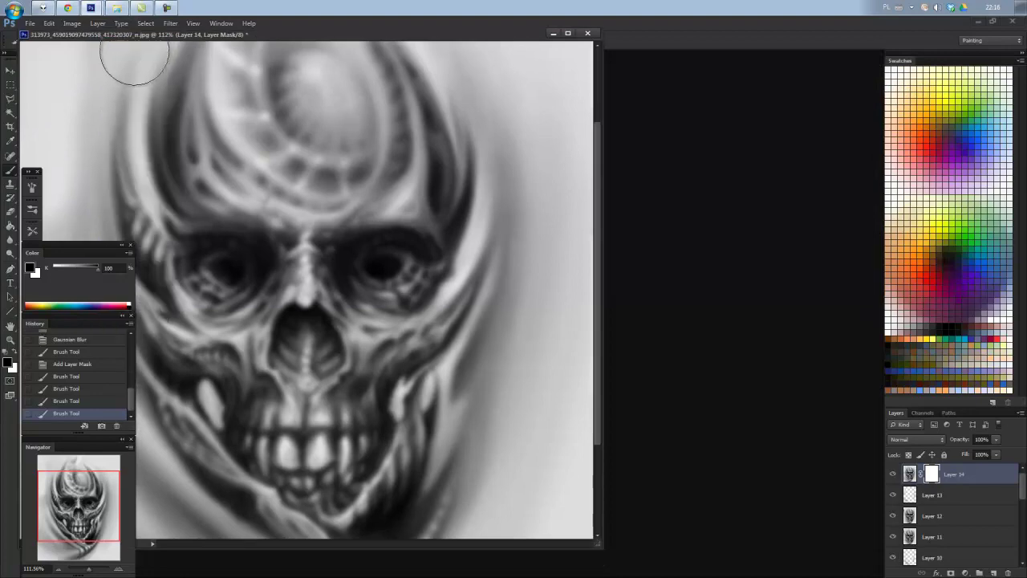
drag(138, 50, 137, 23)
drag(565, 14, 569, 57)
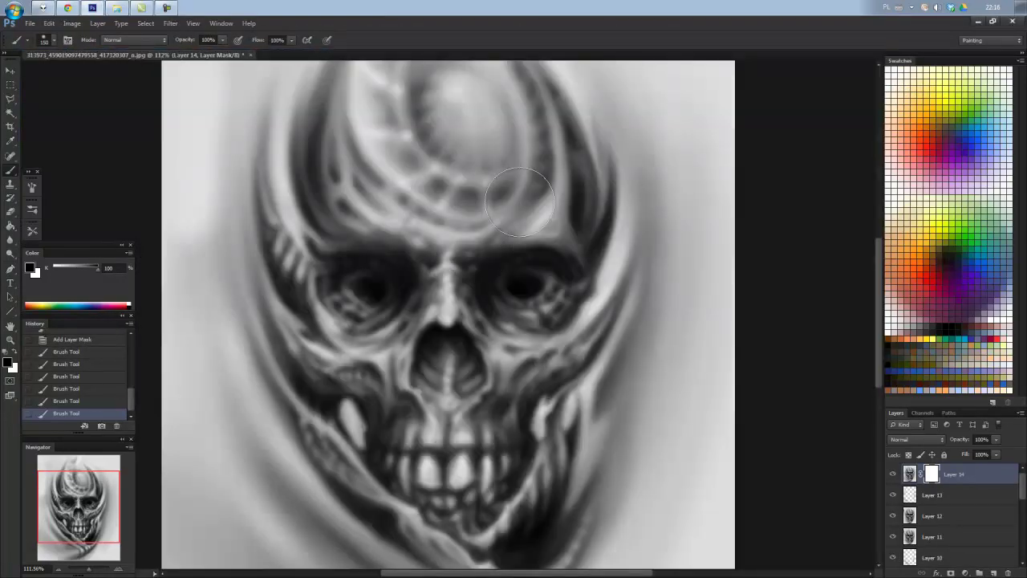
Mask back sharp detail over eye sockets, forehead, upper skull, lower jaw and teeth.
mouse_move(522, 269)
mouse_down()
mouse_move(490, 268)
mouse_move(450, 337)
mouse_move(436, 275)
mouse_move(414, 257)
mouse_move(481, 385)
mouse_move(522, 407)
mouse_move(481, 426)
mouse_move(449, 485)
mouse_move(469, 401)
mouse_move(513, 418)
mouse_move(377, 401)
mouse_move(374, 350)
mouse_up()
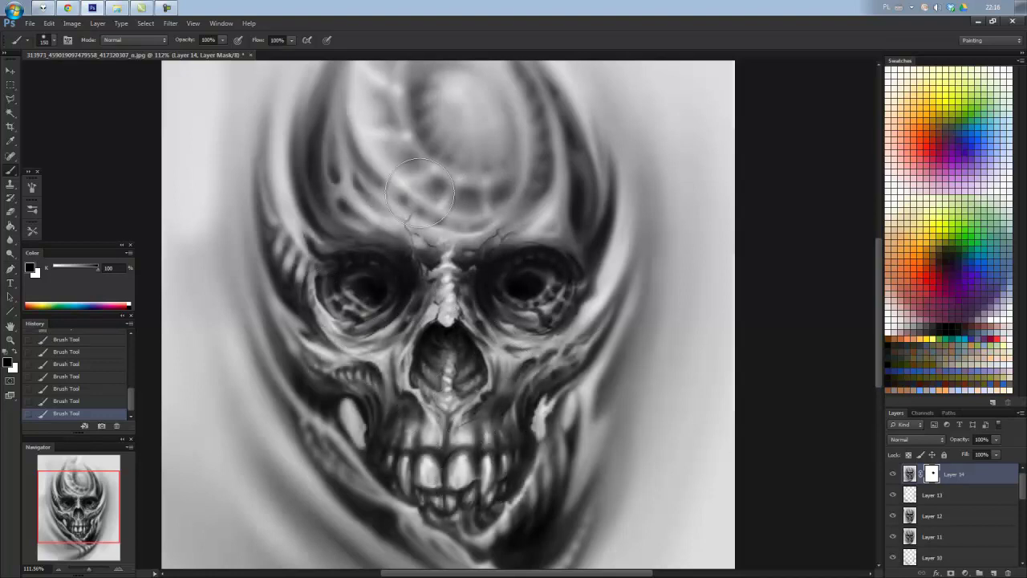
drag(416, 136, 427, 216)
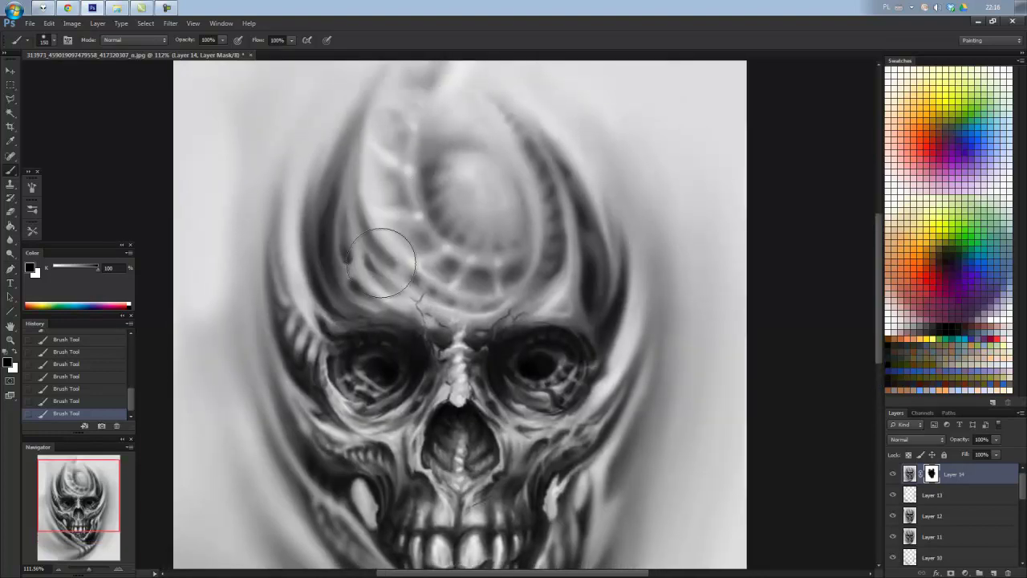
drag(390, 252, 419, 293)
drag(427, 362, 447, 321)
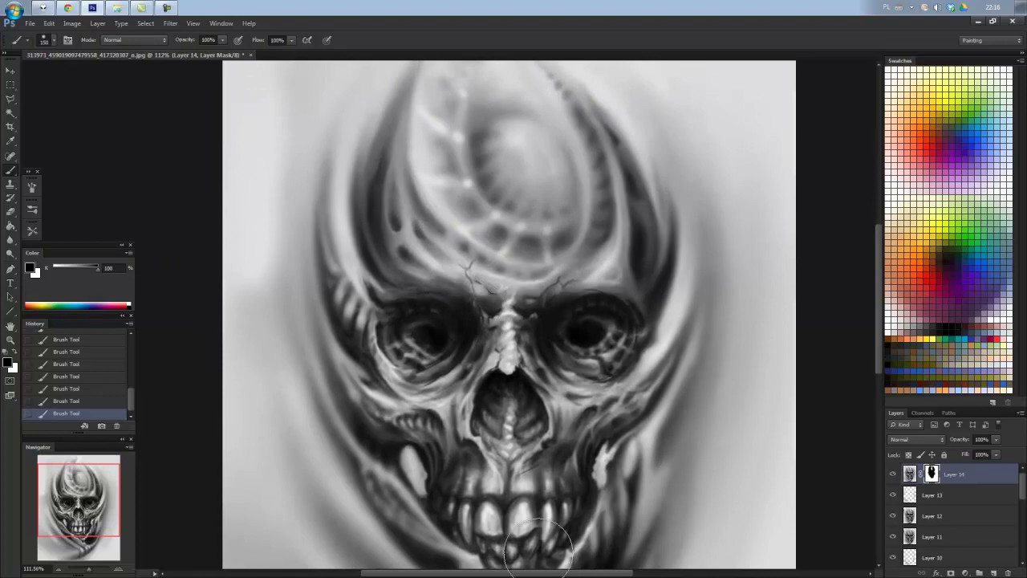
drag(514, 553, 512, 450)
mouse_move(606, 549)
mouse_down()
mouse_move(647, 500)
mouse_move(607, 510)
mouse_up()
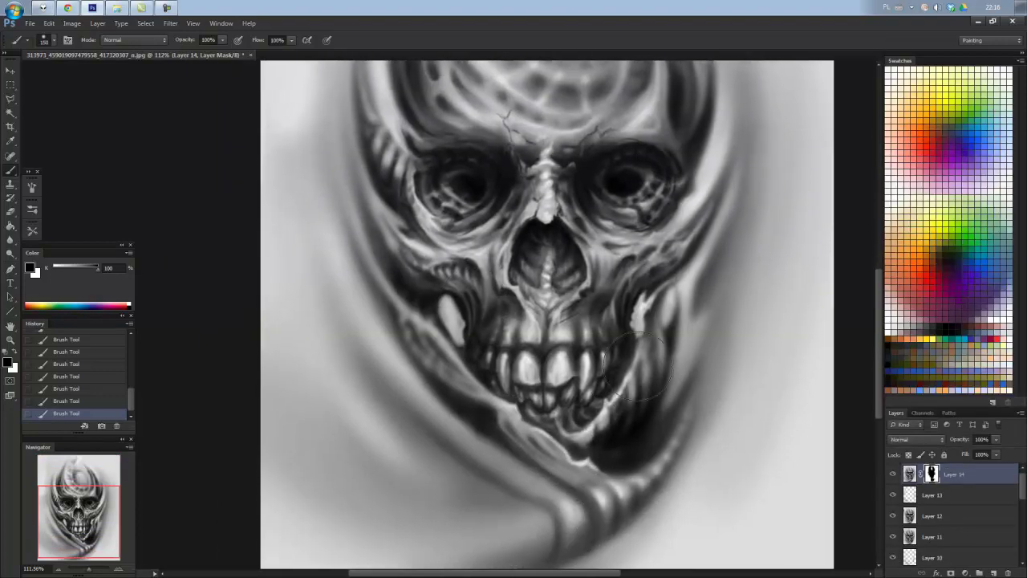
Hide Layer 14 to compare the masked blur before and after.
scroll(558, 373, down, 5)
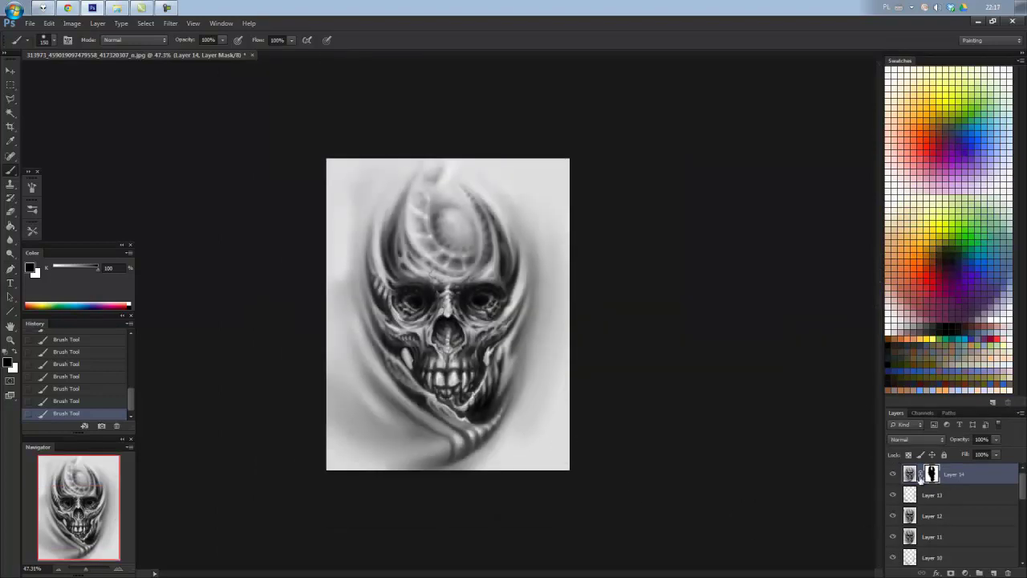
click(894, 477)
scroll(653, 477, up, 2)
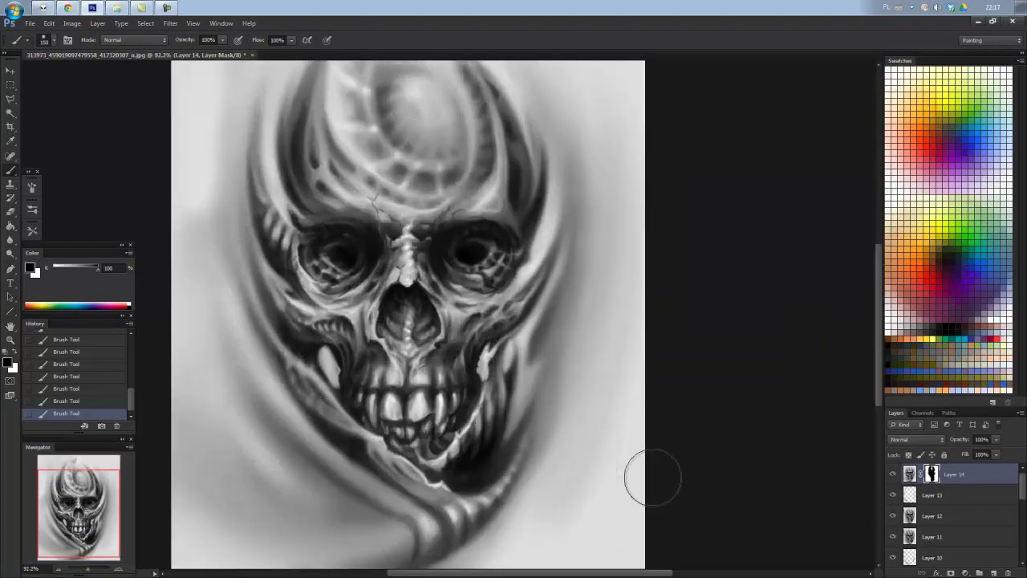
scroll(619, 426, up, 2)
Paste a merged copy as Layer 15 and Smart Sharpen it at Amount 53, Radius 3.2.
scroll(619, 426, up, 1)
key(ctrl+a)
key(ctrl+v)
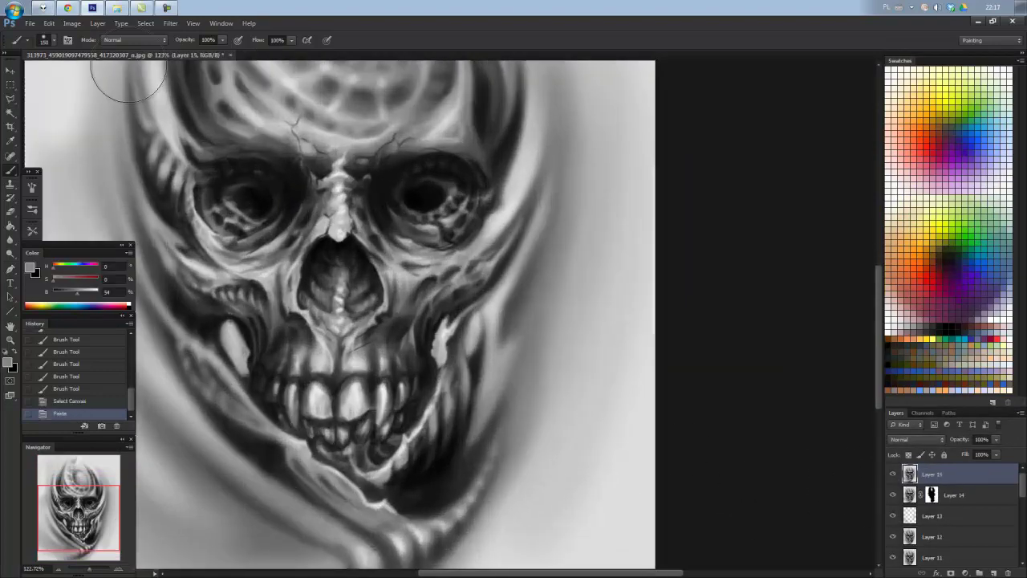
click(145, 24)
click(329, 212)
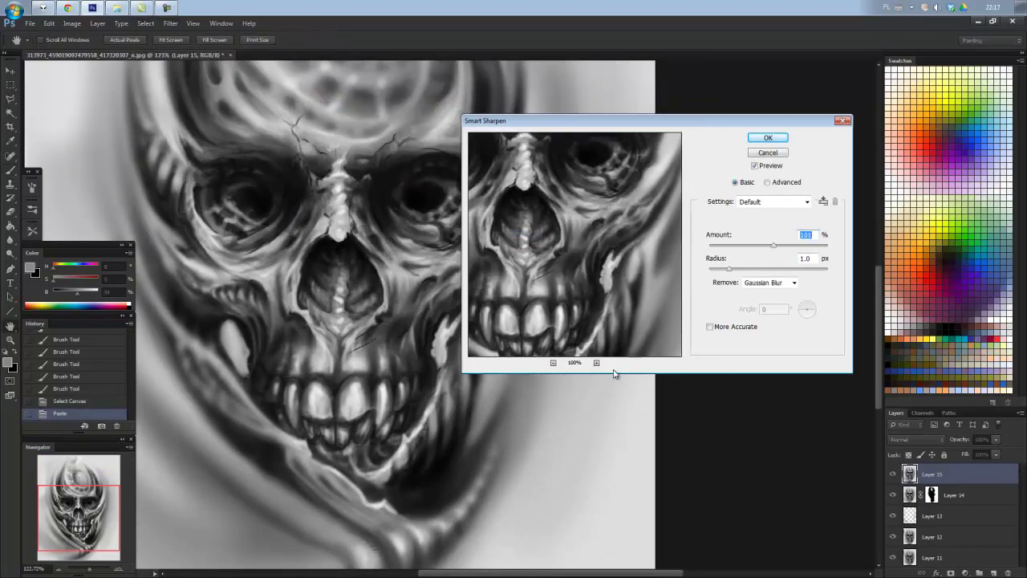
click(597, 363)
click(597, 363)
drag(516, 239, 624, 188)
drag(567, 227, 578, 239)
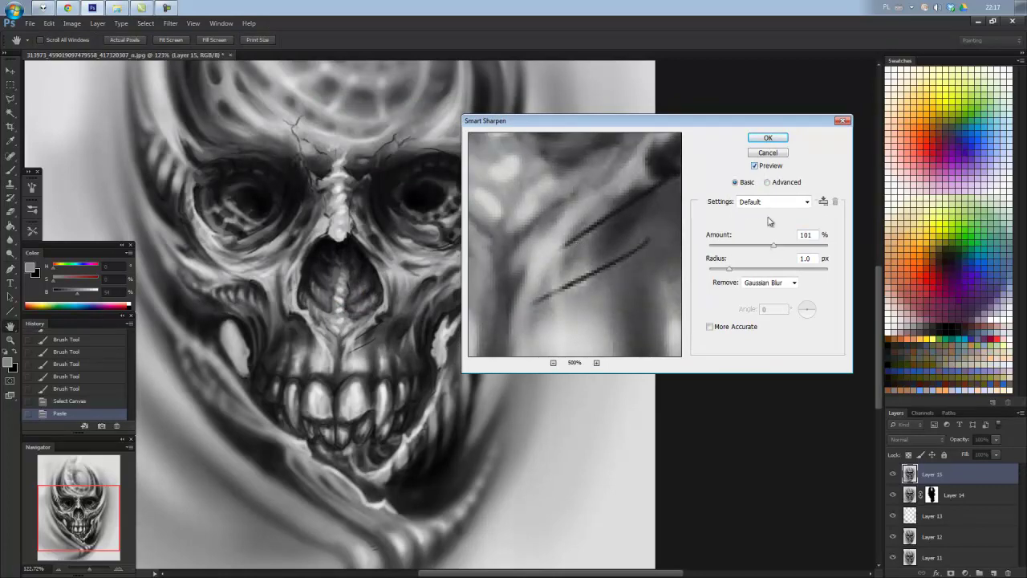
mouse_move(762, 275)
mouse_down()
mouse_move(751, 275)
mouse_move(744, 250)
mouse_up()
click(782, 140)
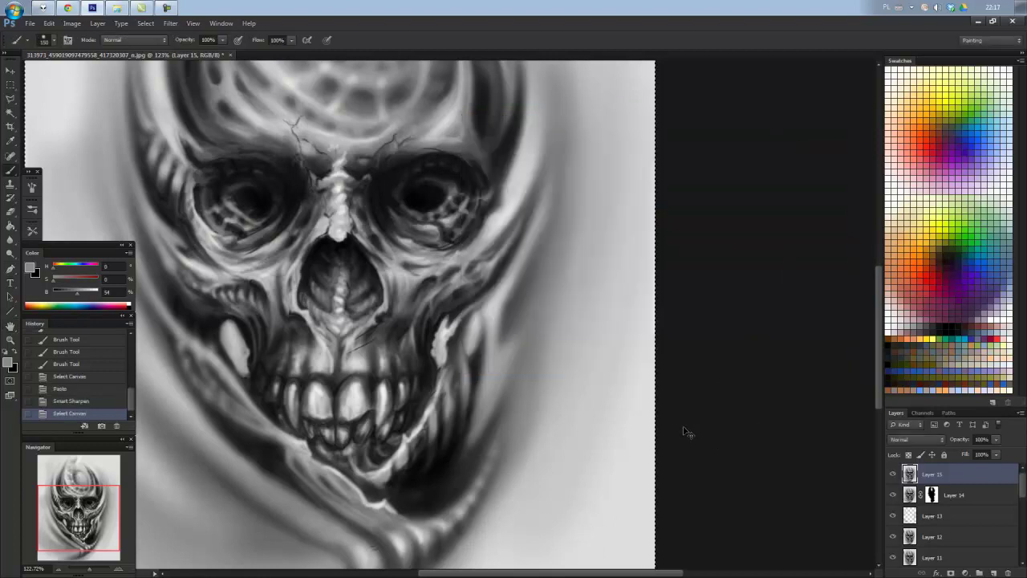
Paste another copy as Layer 16, apply High Pass, and blend it in Hard Light.
key(ctrl+v)
click(170, 22)
click(321, 223)
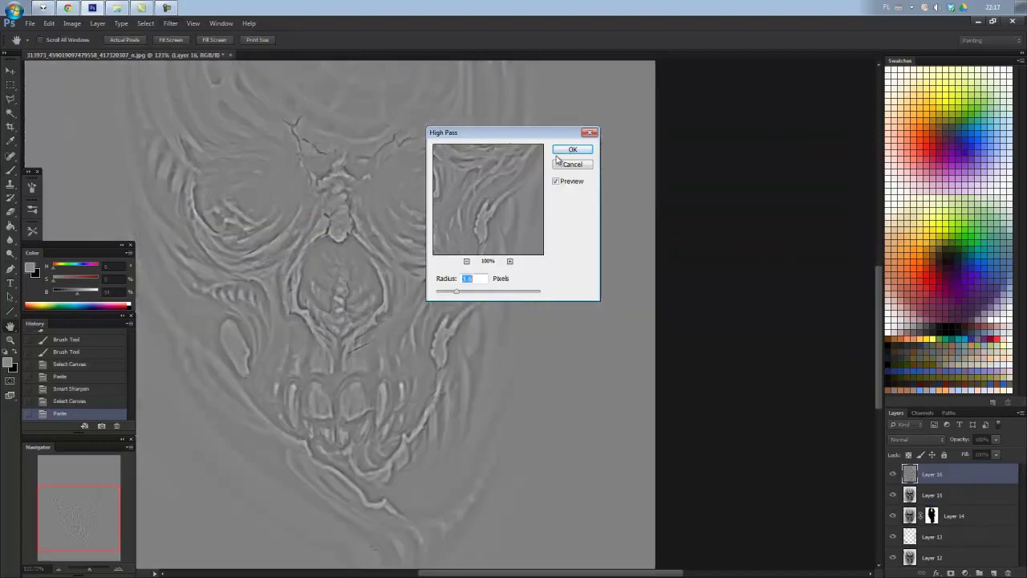
click(572, 150)
click(915, 439)
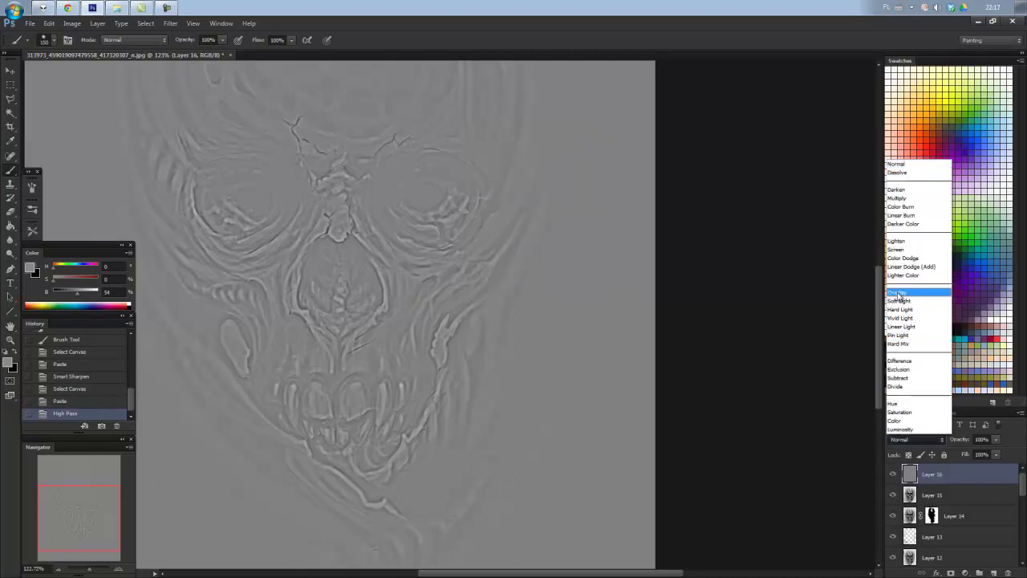
click(915, 313)
key(shift+plus)
key(shift+minus)
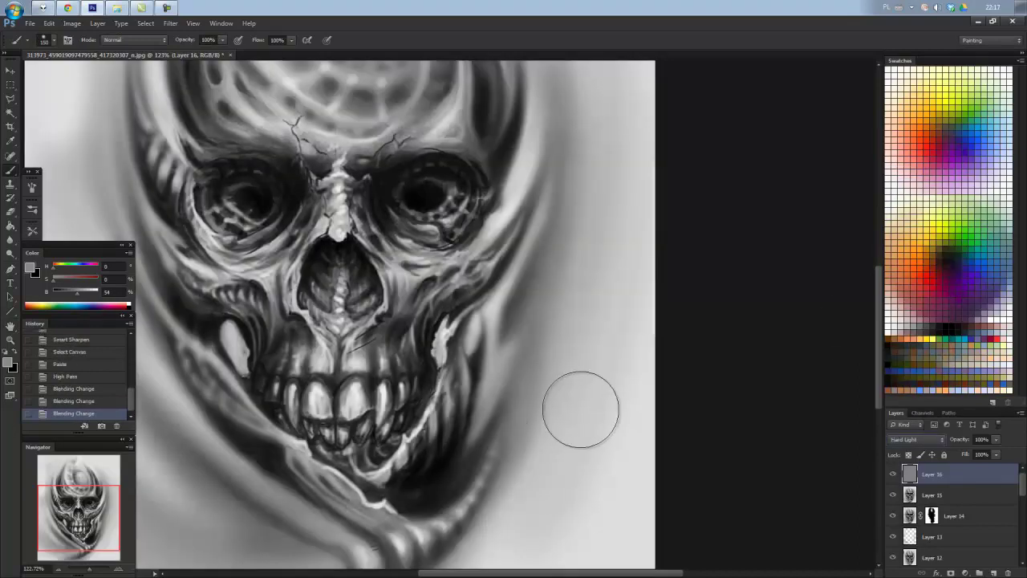
click(951, 573)
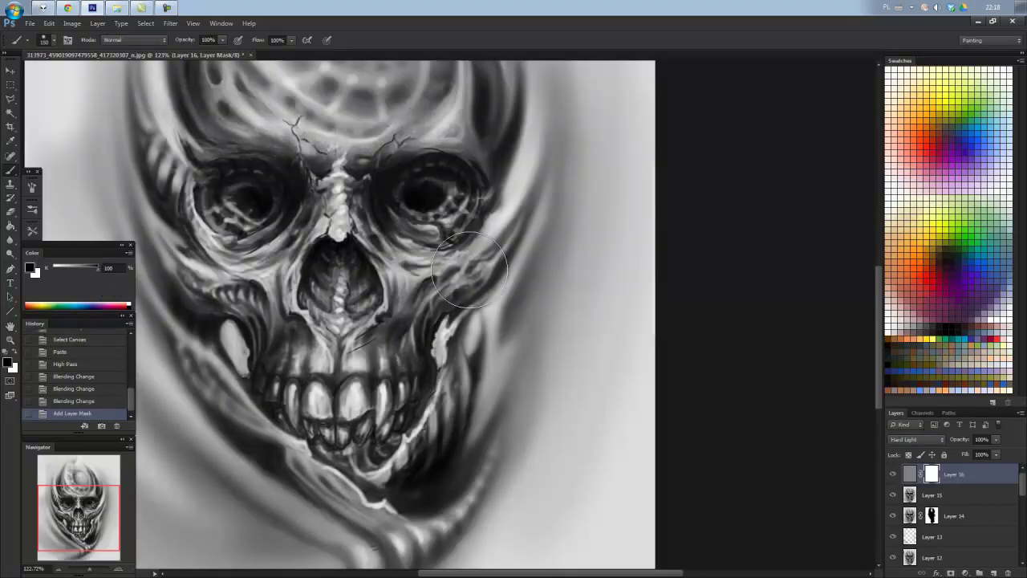
drag(470, 270, 474, 305)
drag(470, 217, 449, 120)
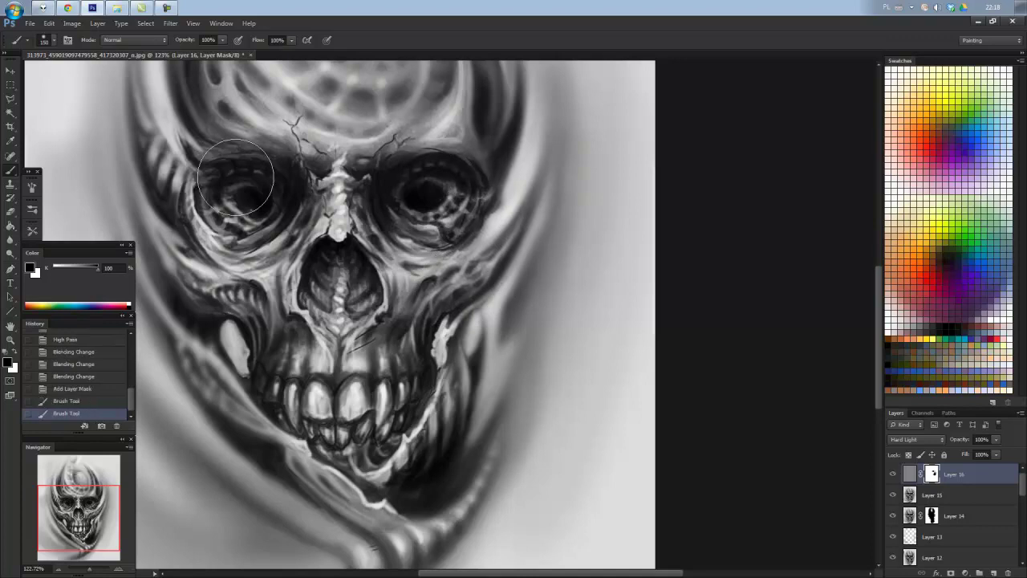
mouse_move(235, 178)
mouse_down()
mouse_move(313, 160)
mouse_move(401, 173)
mouse_up()
drag(289, 132, 249, 176)
drag(337, 137, 377, 185)
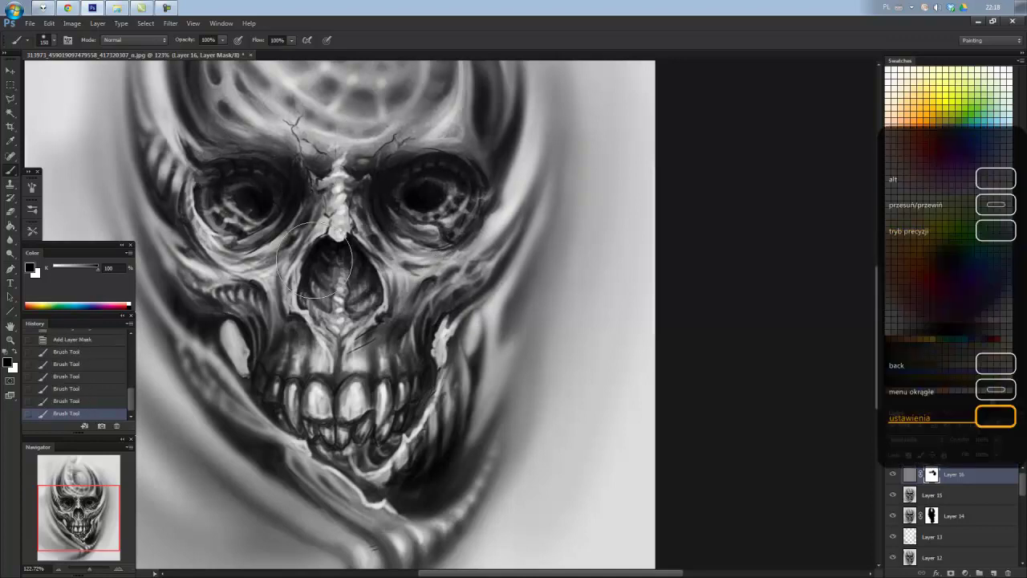
drag(314, 259, 321, 277)
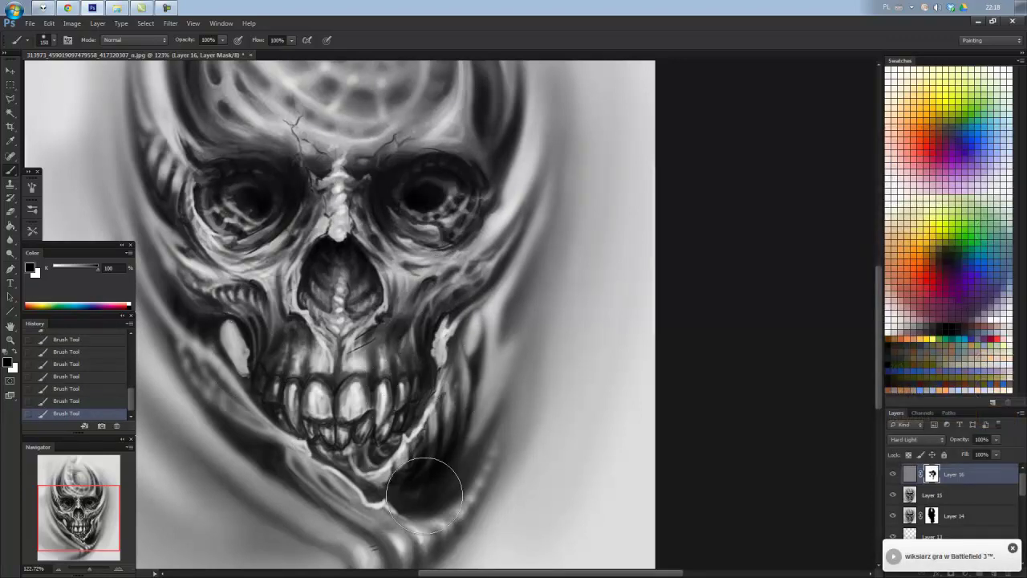
mouse_move(176, 185)
mouse_down()
mouse_move(252, 278)
mouse_move(255, 385)
mouse_up()
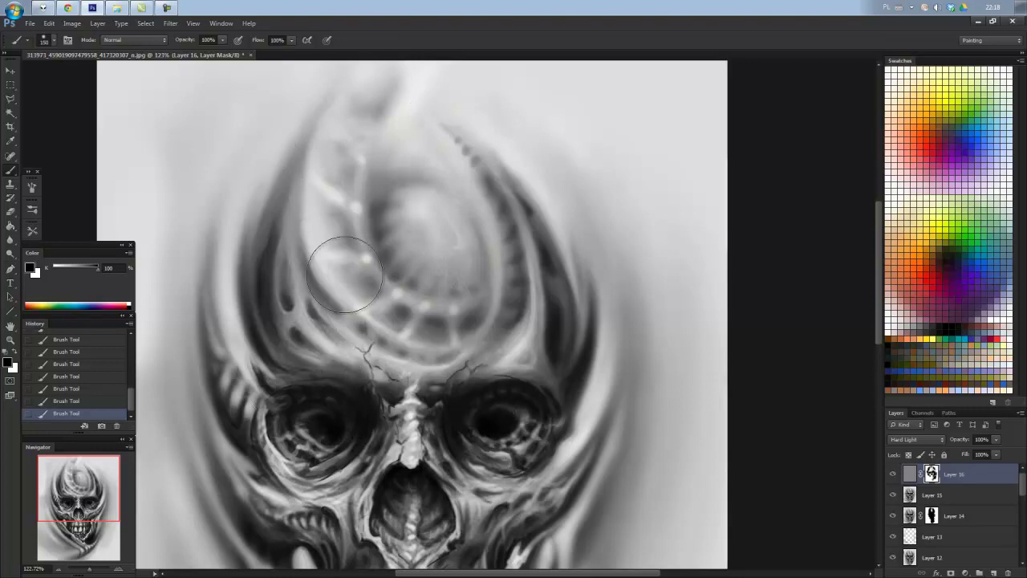
scroll(353, 297, down, 2)
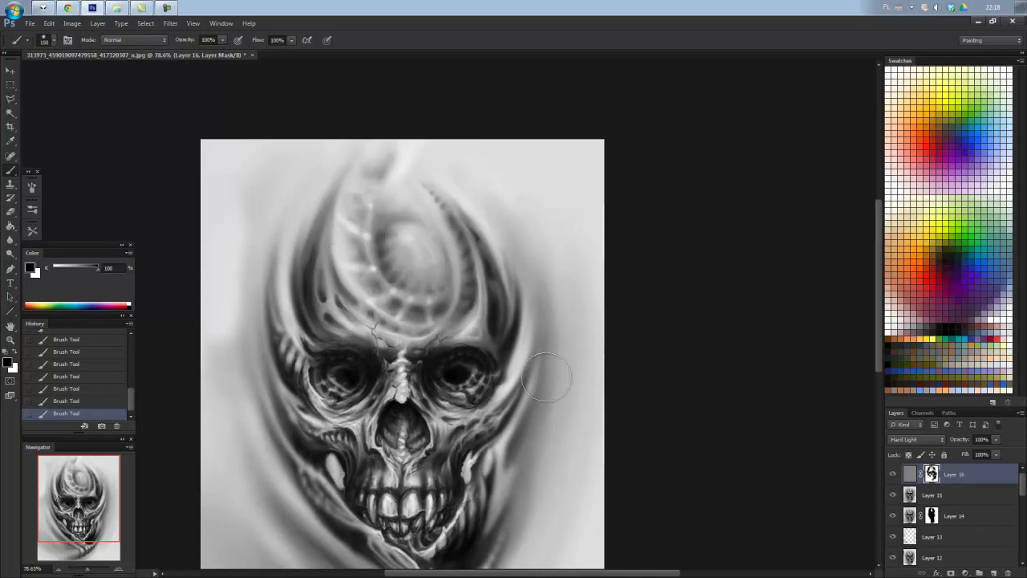
scroll(546, 377, down, 3)
scroll(509, 495, up, 3)
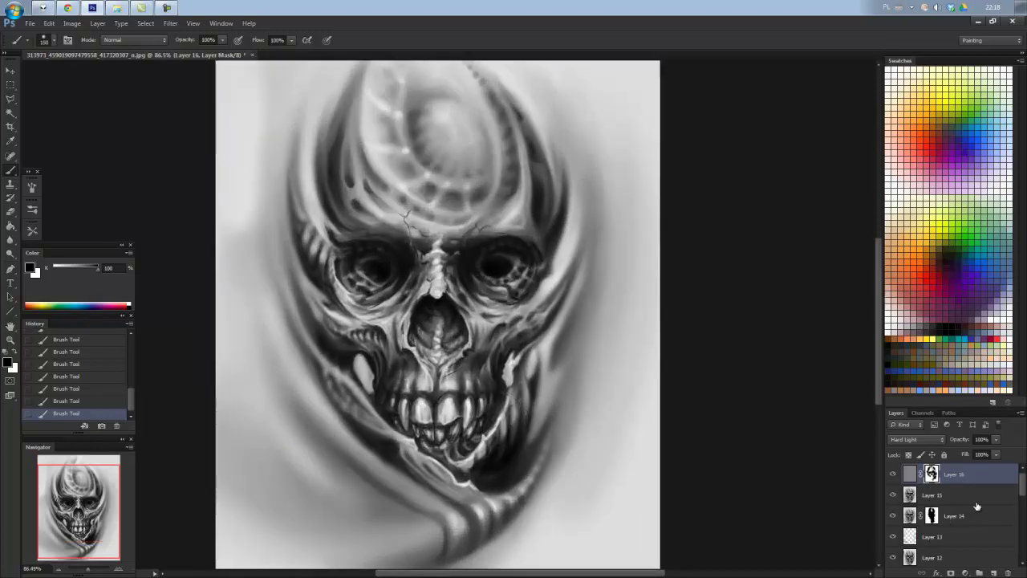
key(ctrl+shift+n)
Create Layer 17 in Multiply mode and pick blue as the paint colour.
key(Return)
click(917, 439)
click(922, 192)
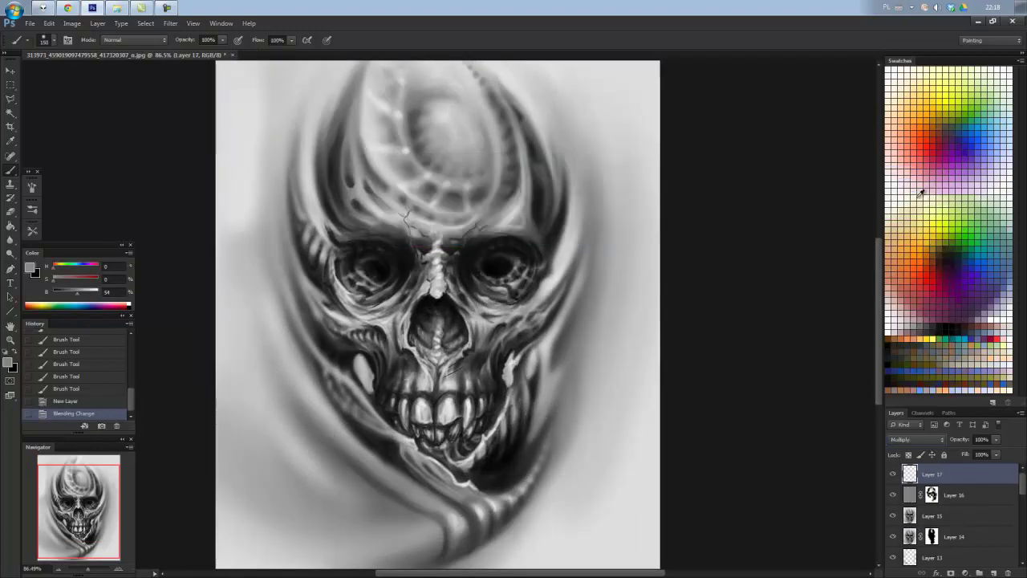
click(145, 140)
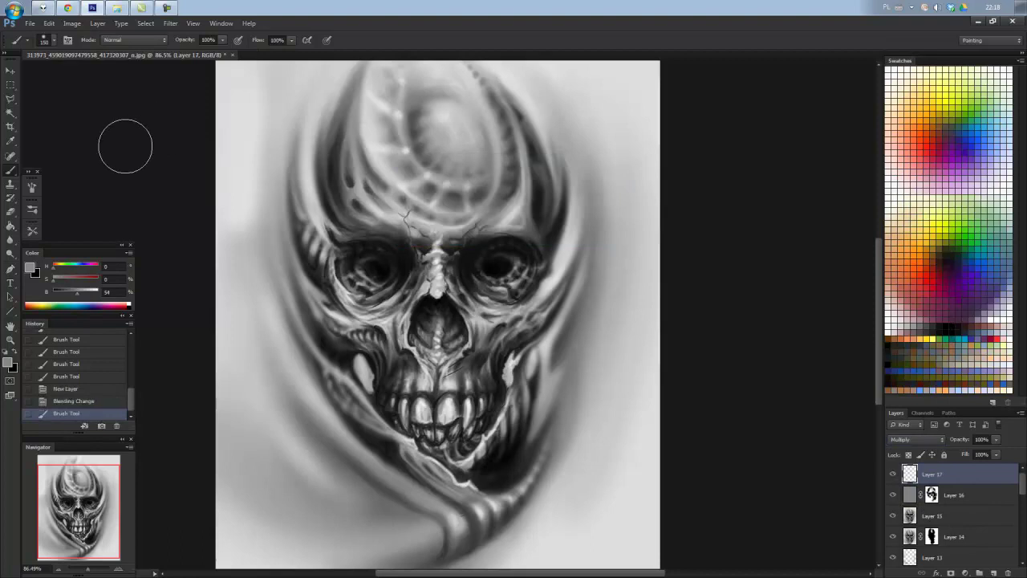
click(992, 259)
drag(682, 189, 654, 241)
key(ctrl+z)
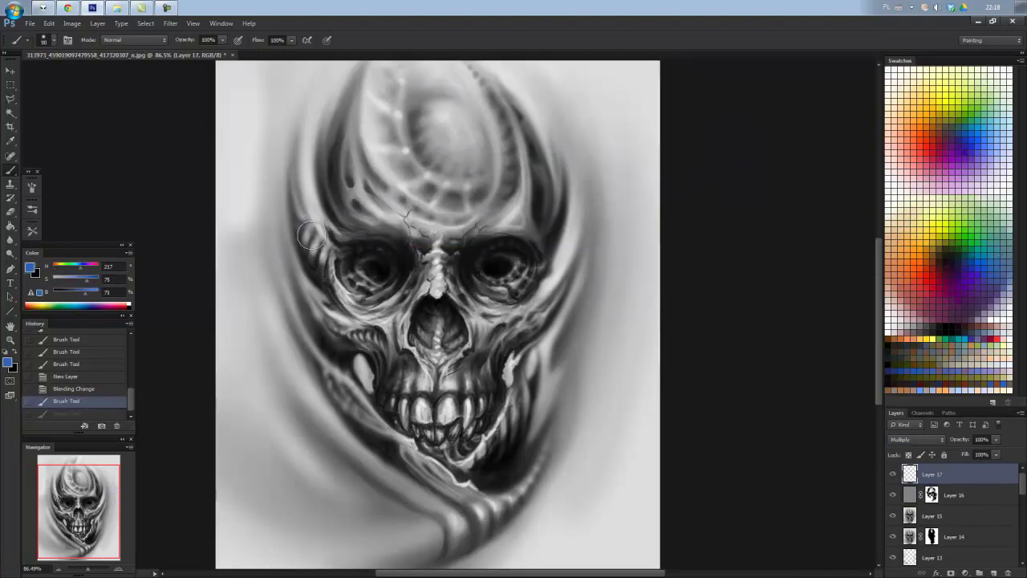
Airbrush blue up the skull's upper-left ridge, down the left cheek and beside the jaw.
mouse_move(311, 235)
mouse_down()
mouse_move(321, 213)
mouse_move(303, 192)
mouse_move(295, 124)
mouse_move(354, 271)
mouse_move(331, 160)
mouse_up()
drag(353, 217, 383, 101)
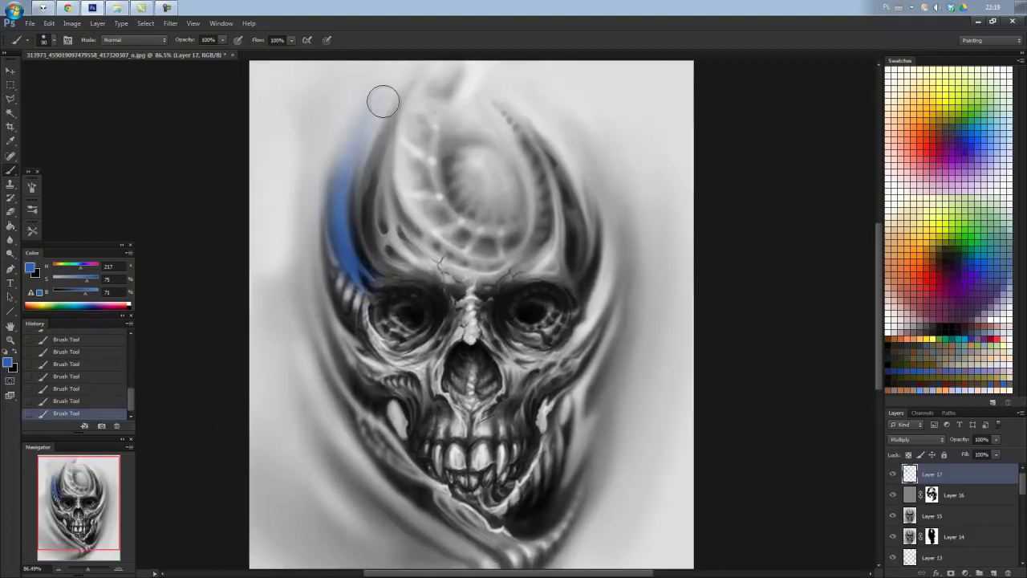
drag(362, 149, 394, 90)
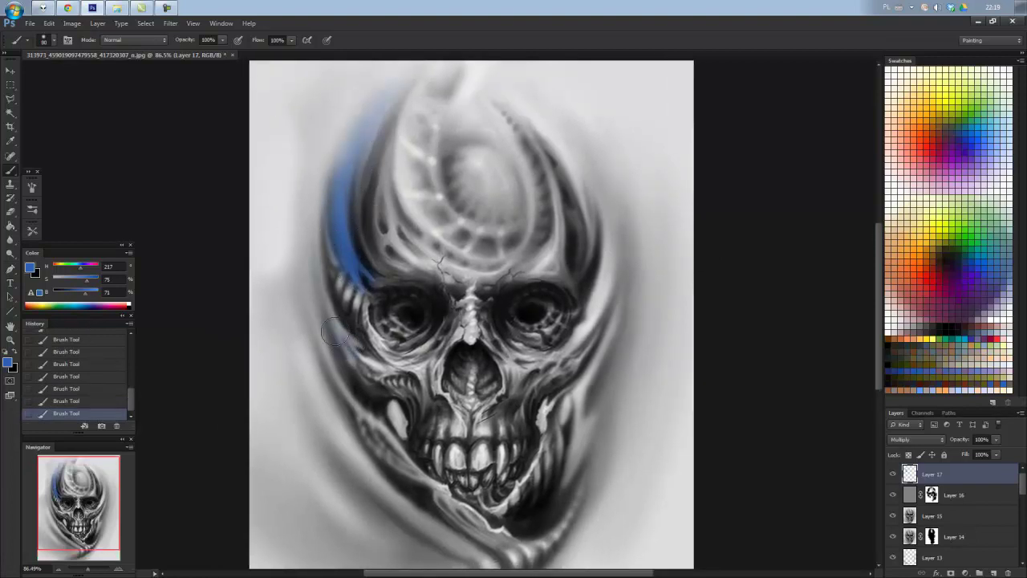
mouse_move(341, 341)
mouse_down()
mouse_move(369, 373)
mouse_move(405, 386)
mouse_up()
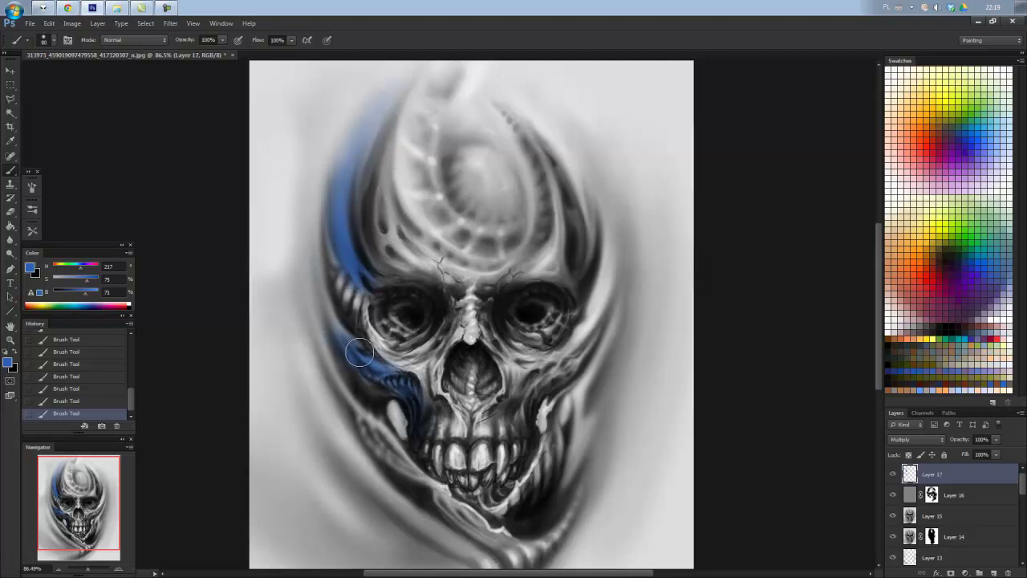
drag(359, 353, 317, 240)
drag(337, 329, 316, 202)
mouse_move(321, 257)
mouse_down()
mouse_move(341, 112)
mouse_move(338, 170)
mouse_up()
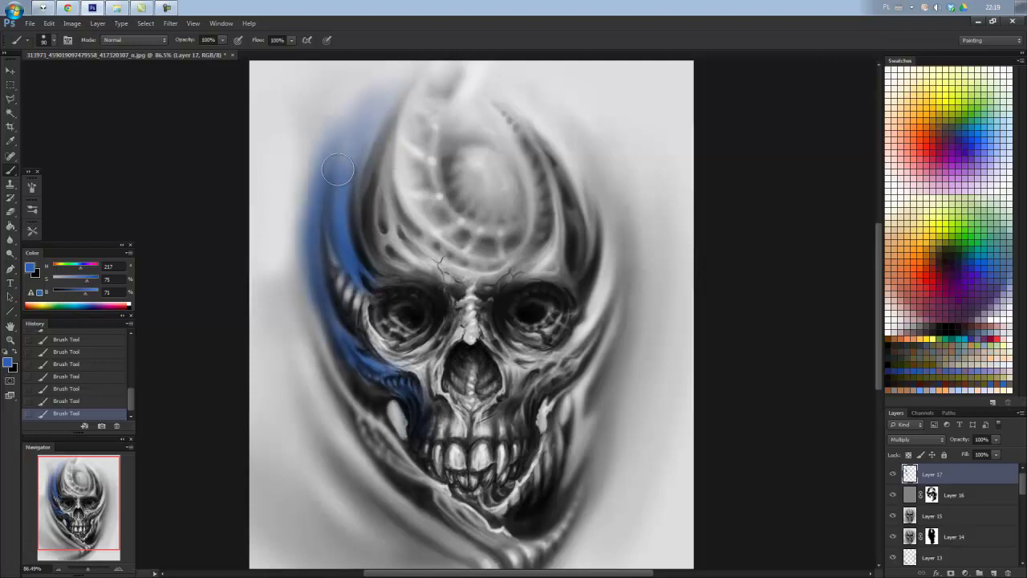
mouse_move(395, 411)
mouse_down()
mouse_move(405, 434)
mouse_move(379, 396)
mouse_up()
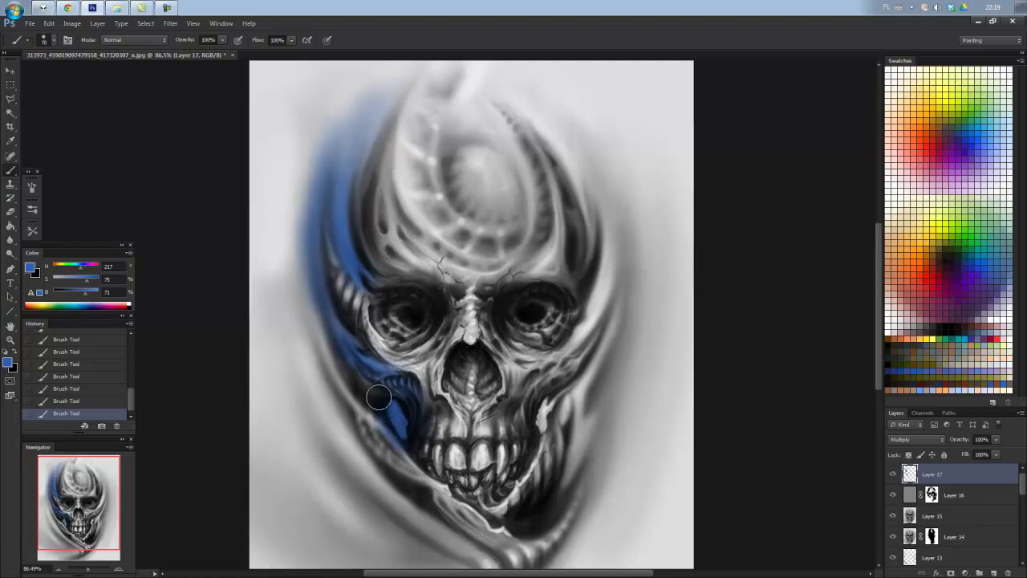
Sample a deeper blue and darken the lower jaw and the left-side blue band.
alt+click(393, 378)
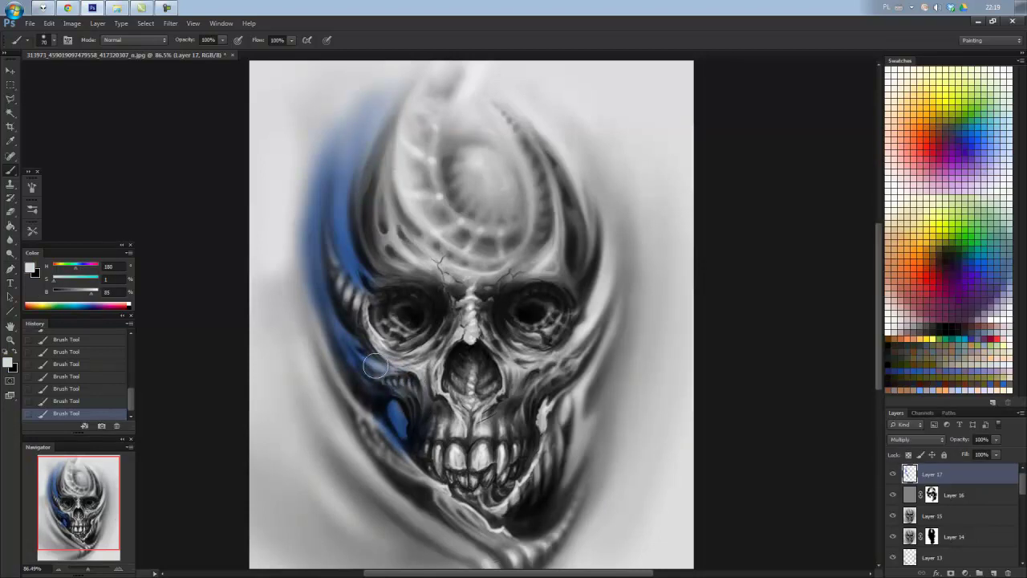
alt+click(402, 415)
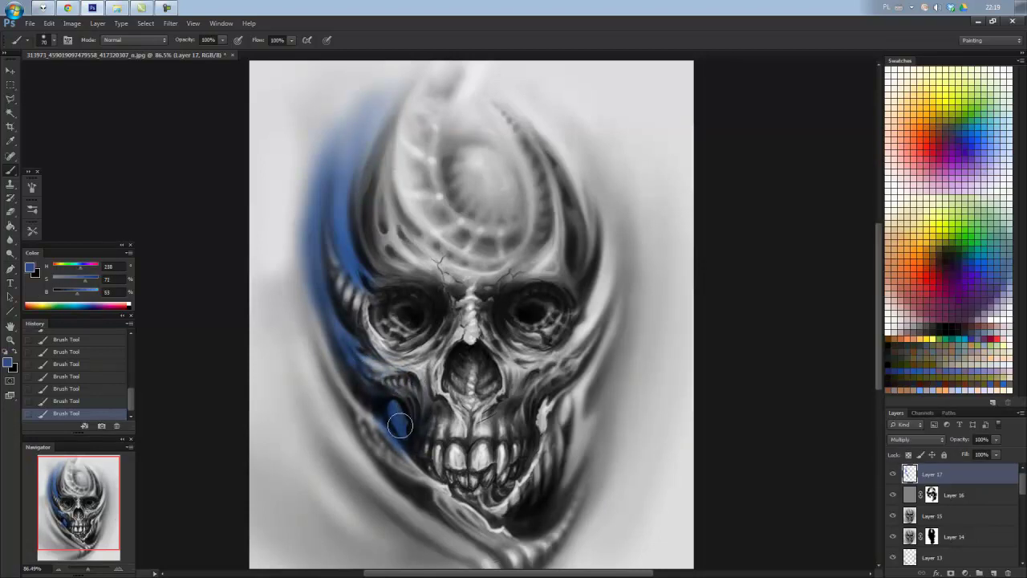
mouse_move(406, 444)
mouse_down()
mouse_move(354, 385)
mouse_move(390, 458)
mouse_move(481, 533)
mouse_up()
drag(353, 409, 305, 321)
mouse_move(305, 273)
mouse_down()
mouse_move(360, 401)
mouse_move(335, 361)
mouse_up()
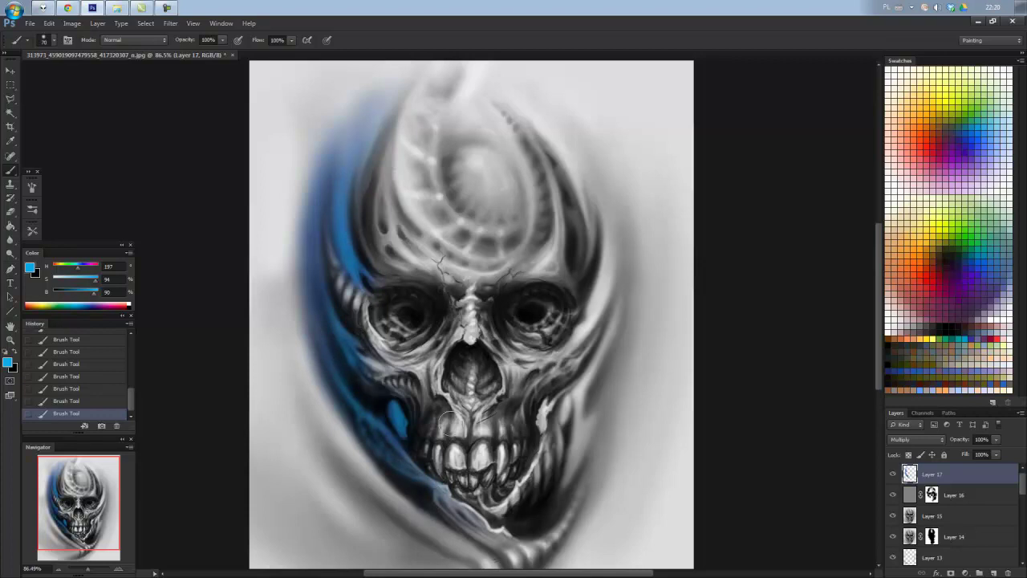
Airbrush orange over the skull's right jaw and up its right edge.
click(922, 248)
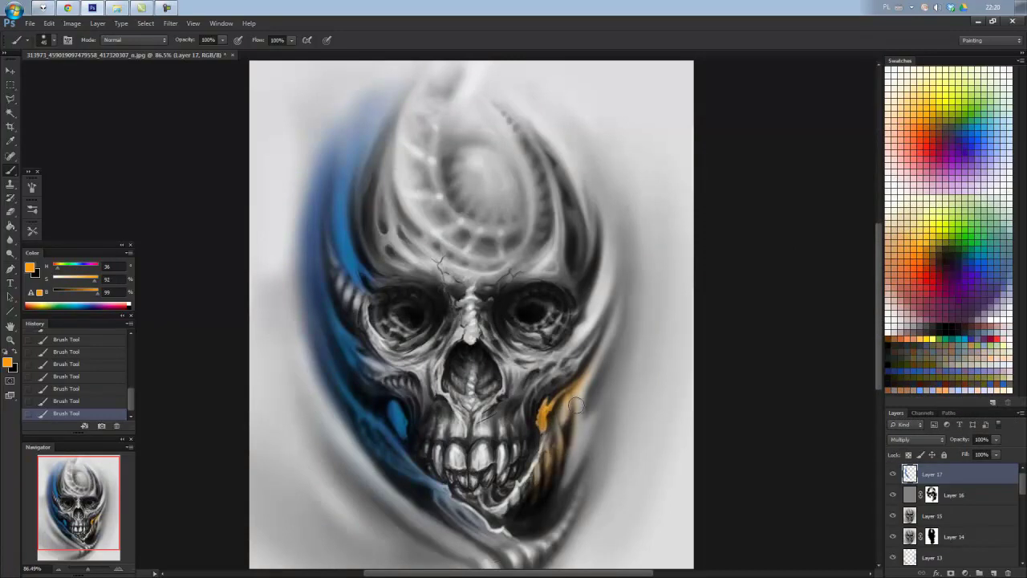
drag(576, 406, 560, 489)
mouse_move(572, 454)
mouse_down()
mouse_move(606, 265)
mouse_move(554, 121)
mouse_up()
mouse_move(606, 249)
mouse_down()
mouse_move(545, 108)
mouse_move(509, 75)
mouse_move(610, 272)
mouse_move(544, 120)
mouse_move(490, 84)
mouse_up()
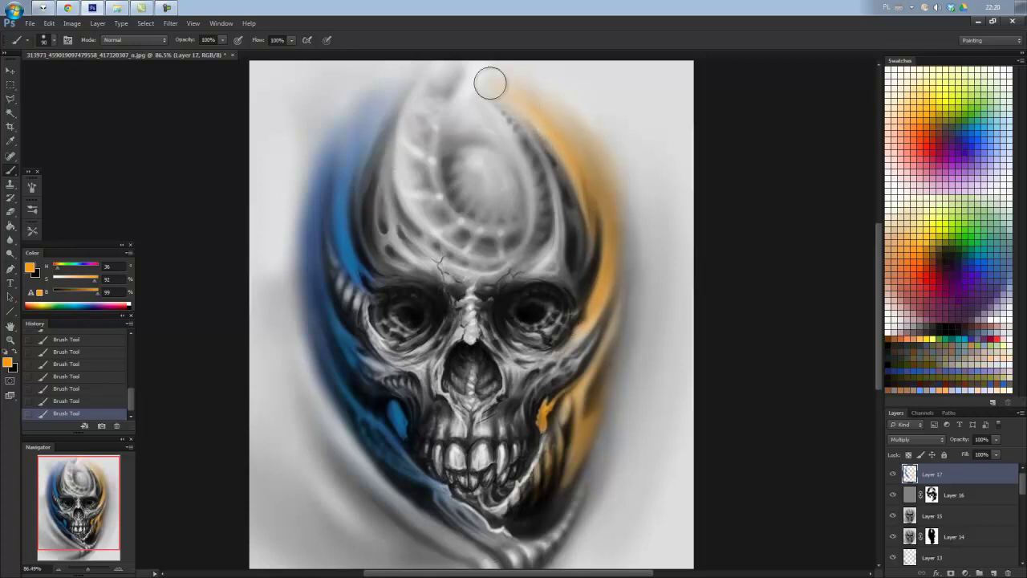
drag(598, 469, 607, 447)
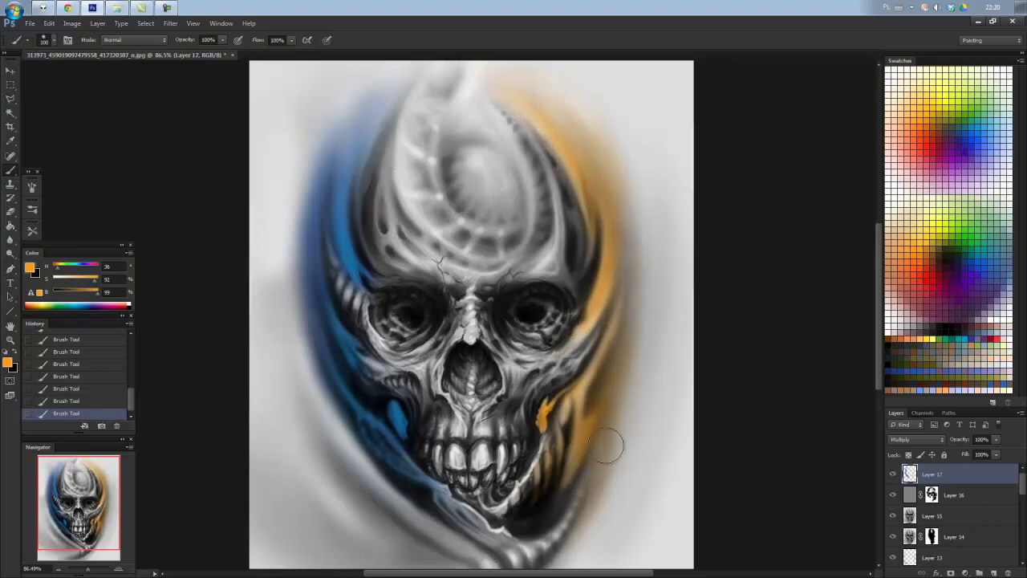
Sample the teal-blue and shade along the lower-left jaw.
scroll(606, 406, down, 3)
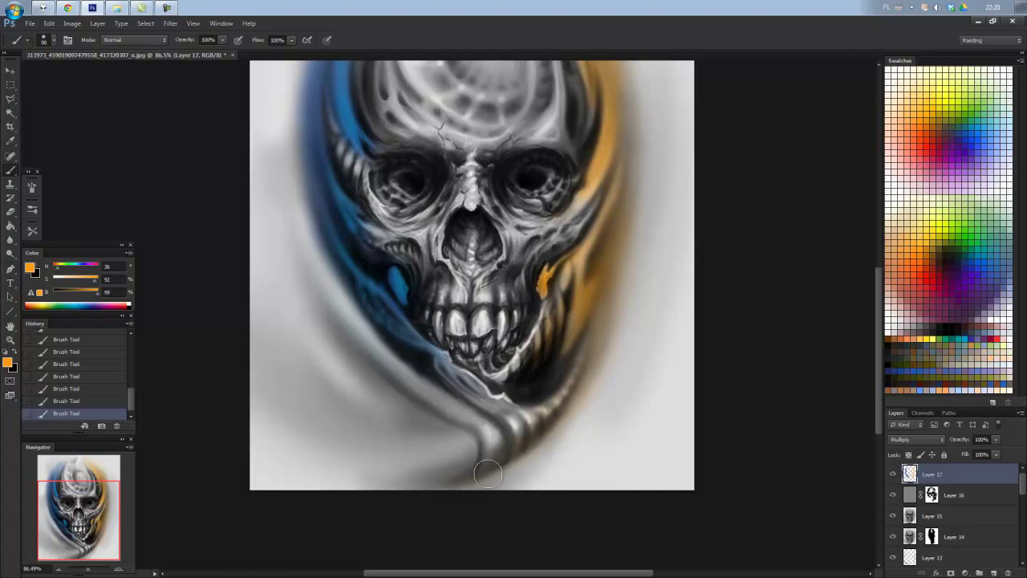
alt+click(399, 286)
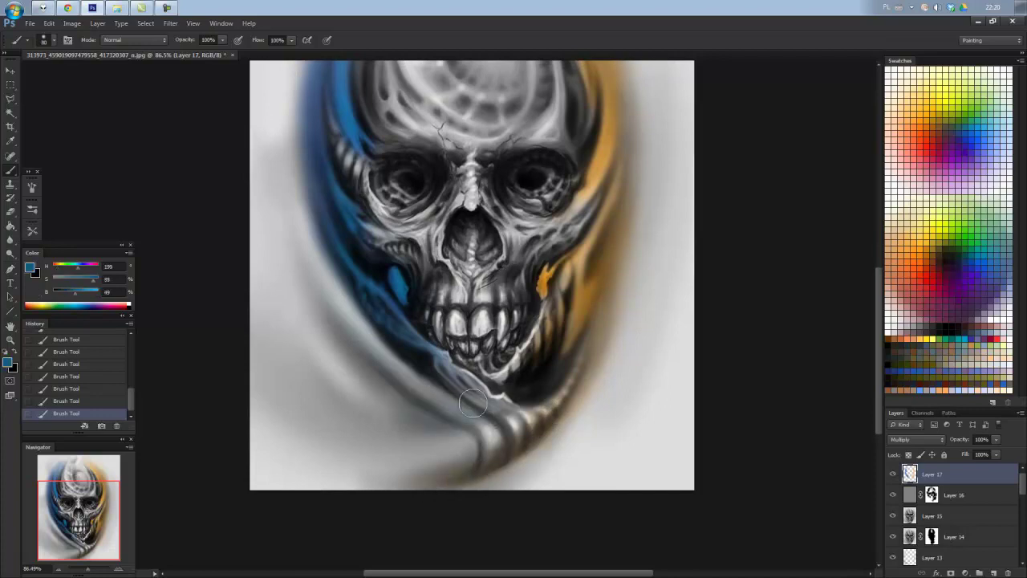
mouse_move(478, 413)
mouse_down()
mouse_move(366, 353)
mouse_move(378, 332)
mouse_move(394, 394)
mouse_move(373, 424)
mouse_up()
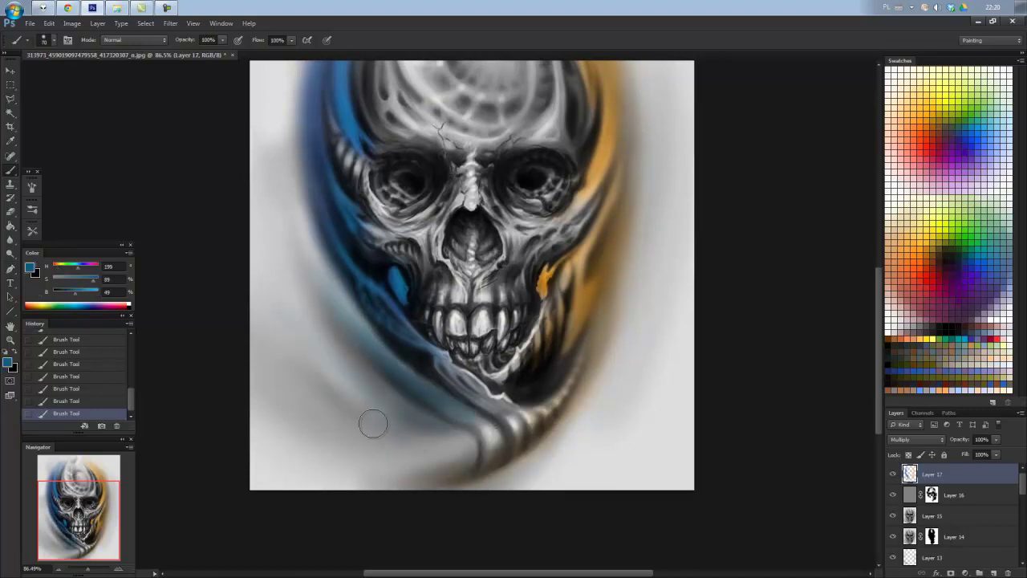
Extend more orange along the skull's top and right edge.
drag(409, 304, 391, 444)
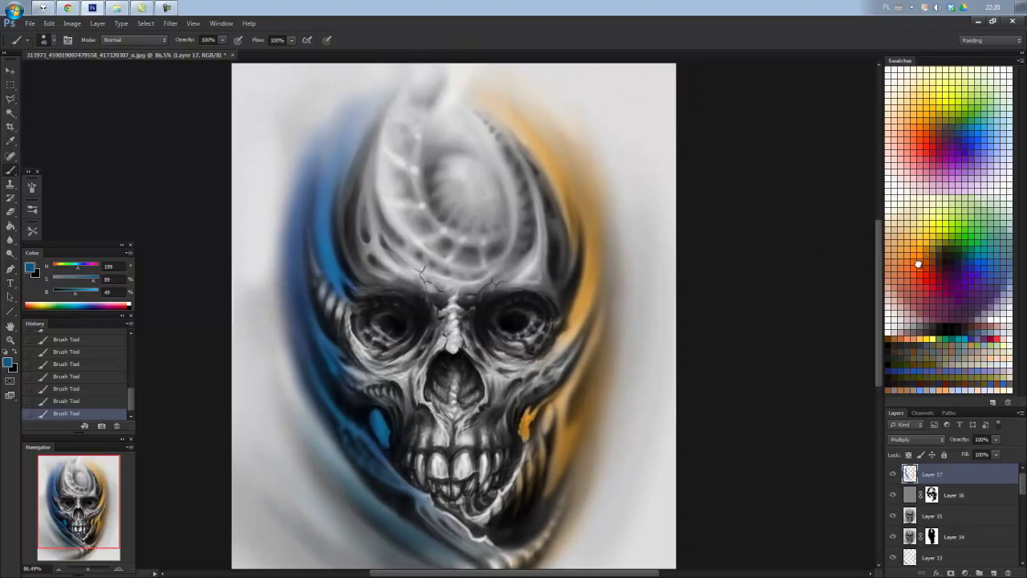
mouse_move(549, 139)
mouse_down()
mouse_move(458, 87)
mouse_move(539, 119)
mouse_move(607, 268)
mouse_move(618, 337)
mouse_up()
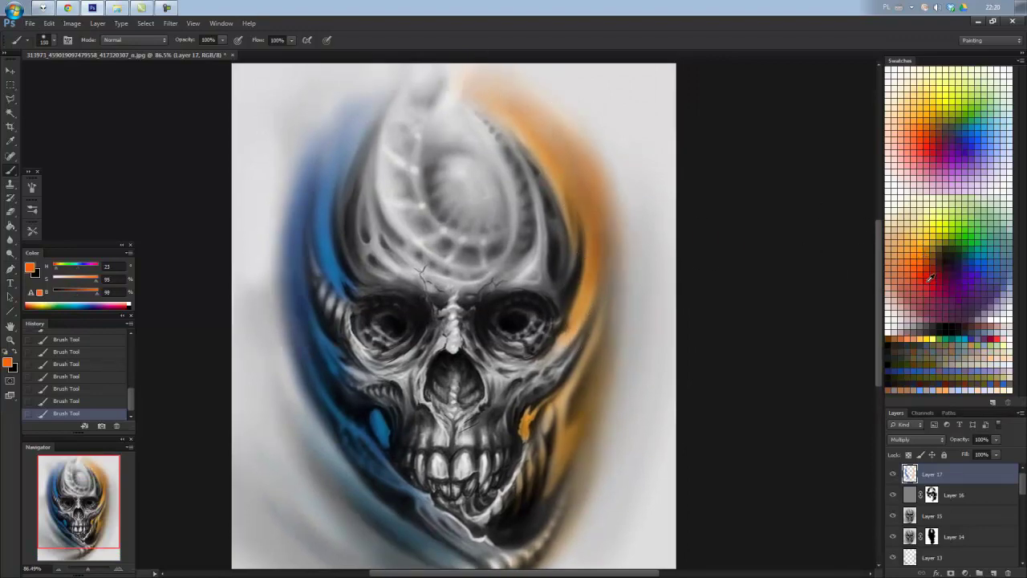
mouse_move(477, 85)
mouse_down()
mouse_move(470, 76)
mouse_move(605, 171)
mouse_move(617, 259)
mouse_move(579, 202)
mouse_move(576, 294)
mouse_move(594, 353)
mouse_move(602, 441)
mouse_move(544, 492)
mouse_move(528, 538)
mouse_move(614, 383)
mouse_move(669, 314)
mouse_up()
scroll(561, 495, down, 2)
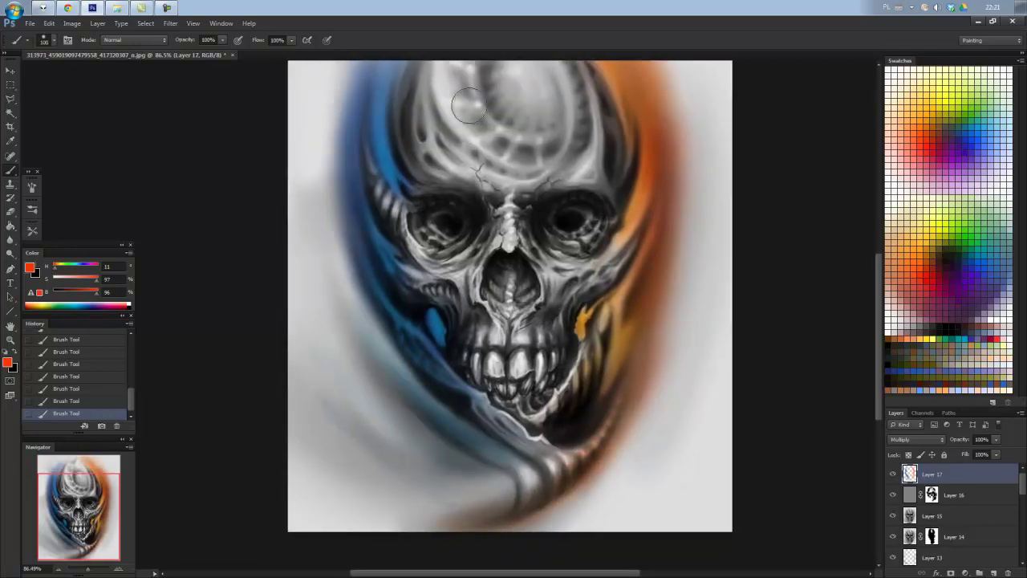
scroll(578, 168, down, 3)
Brush warm orange down the left ridge and over the upper forehead.
scroll(583, 177, down, 1)
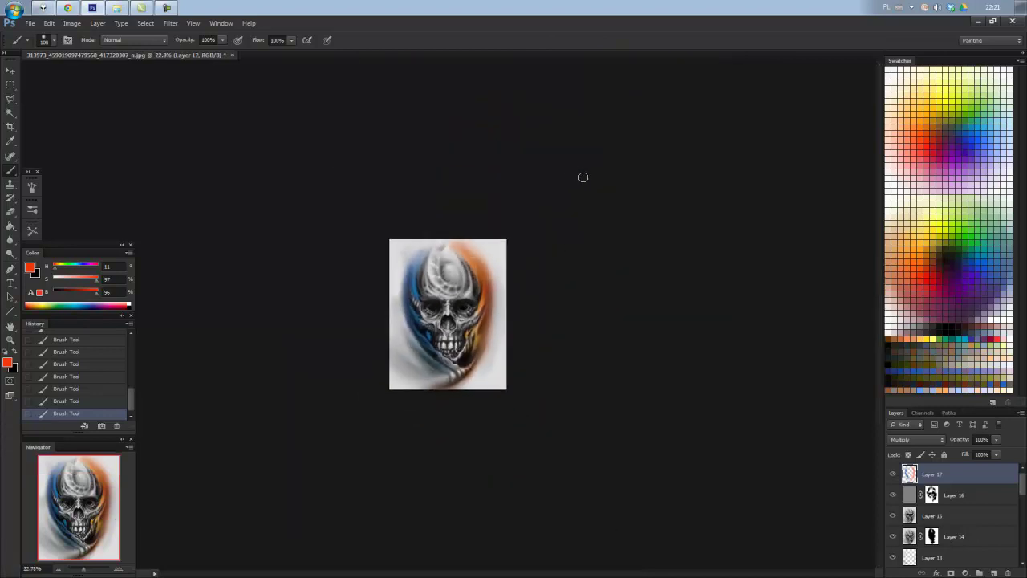
scroll(408, 172, up, 4)
drag(407, 187, 414, 217)
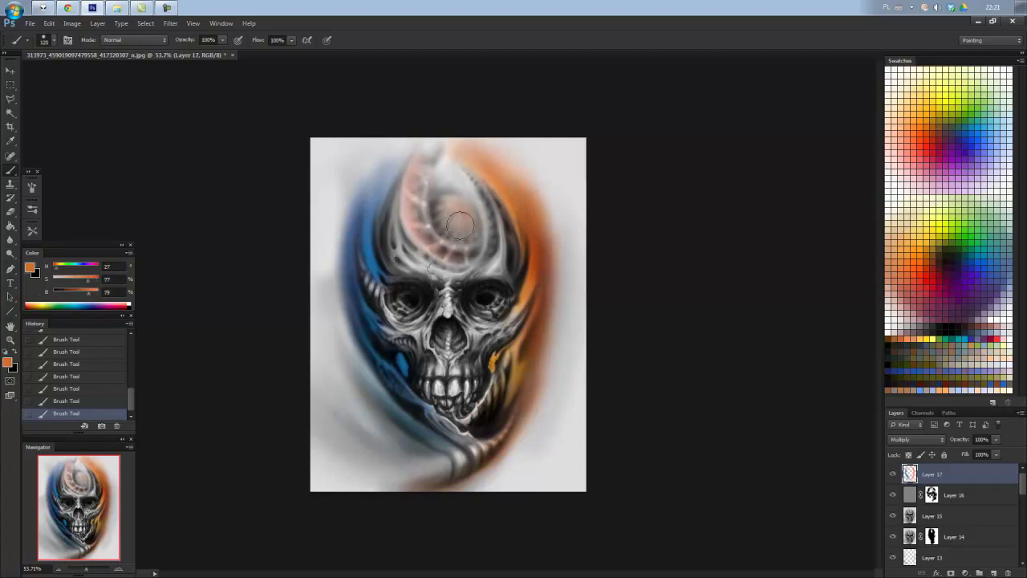
mouse_move(474, 214)
mouse_down()
mouse_move(451, 167)
mouse_move(487, 252)
mouse_up()
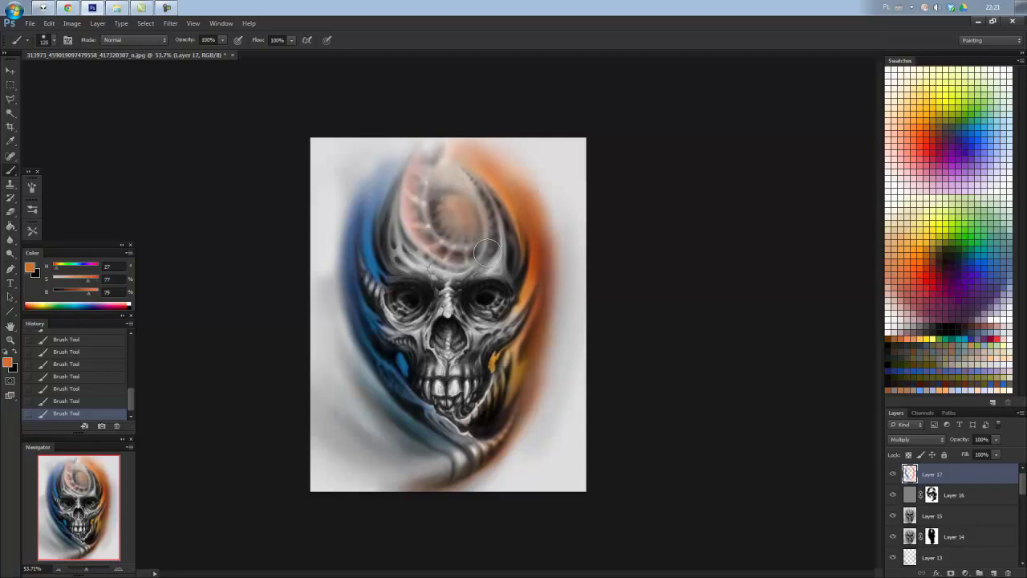
drag(428, 158, 425, 156)
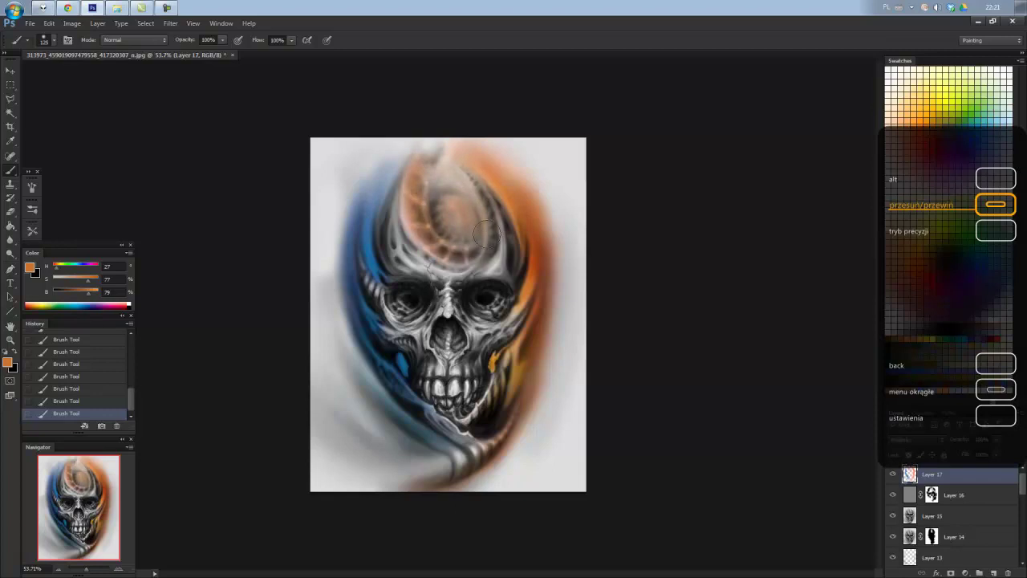
Lighten above the eye socket with sampled light blue, then toggle Layer 17 to compare.
alt+click(382, 189)
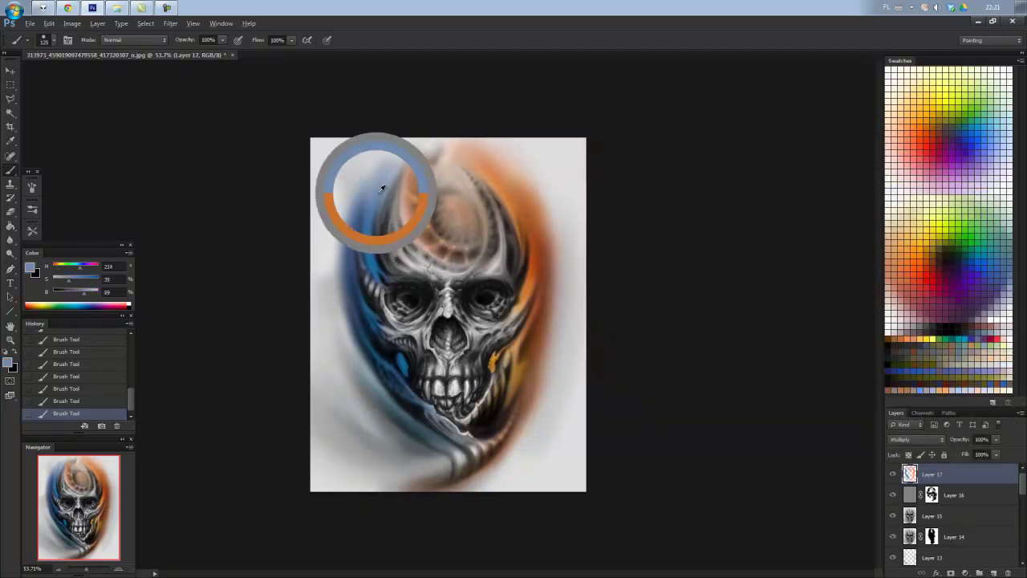
drag(408, 238, 418, 215)
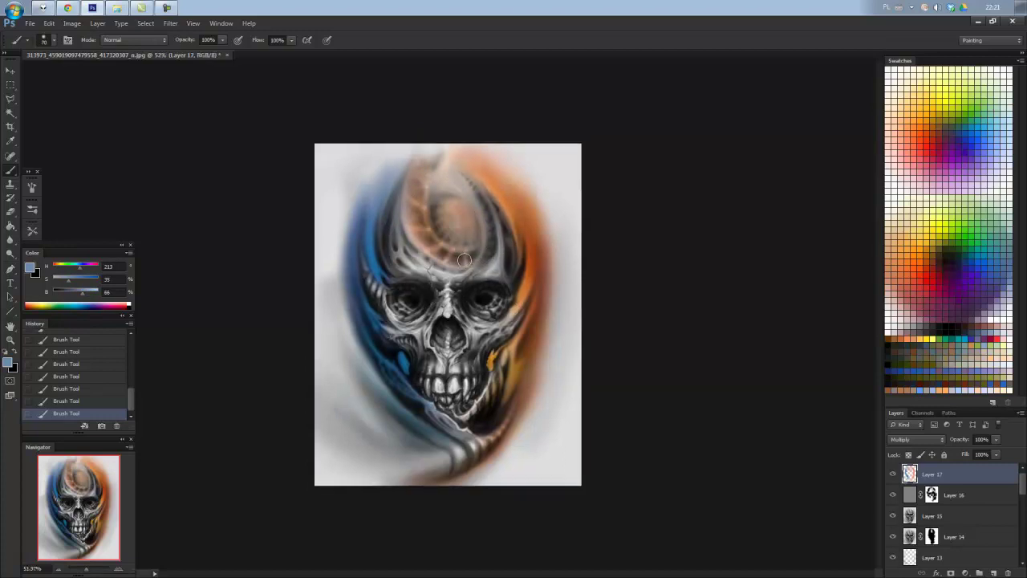
scroll(457, 293, down, 2)
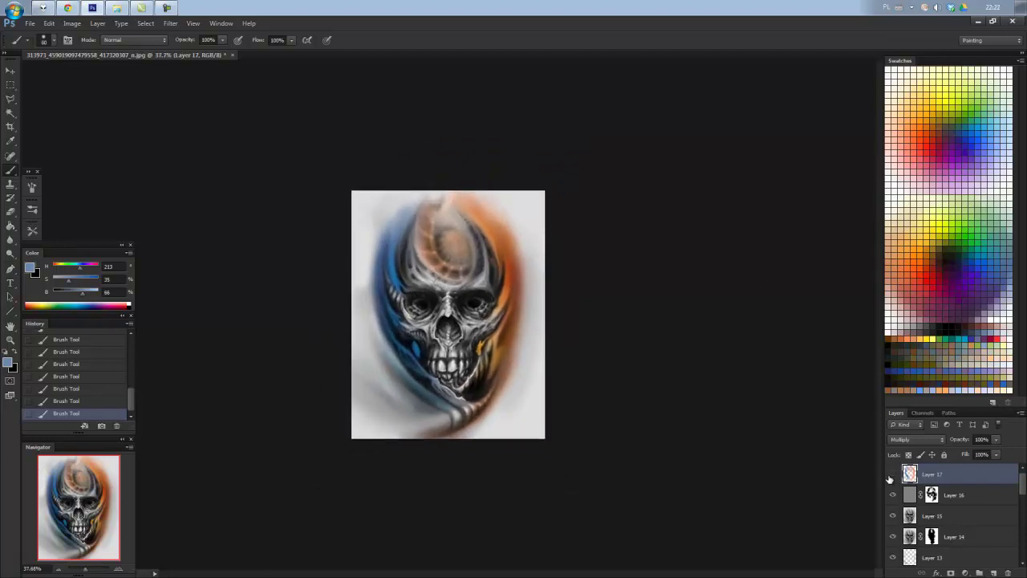
click(891, 475)
click(891, 476)
Dab sampled orange at the skull's top, then erase part of the forehead orange.
key(ctrl+plus)
key(ctrl+plus)
alt+click(562, 266)
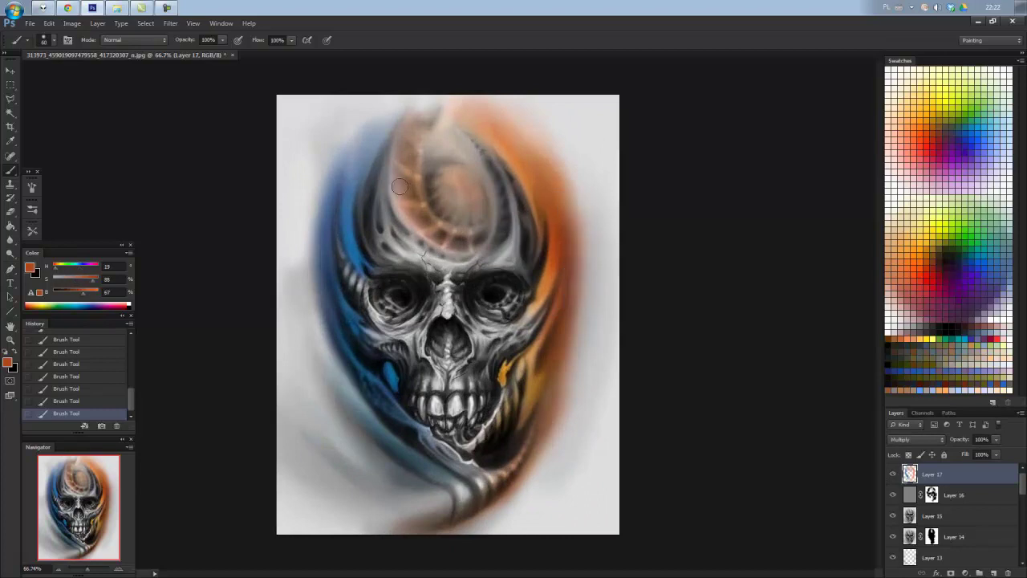
click(426, 101)
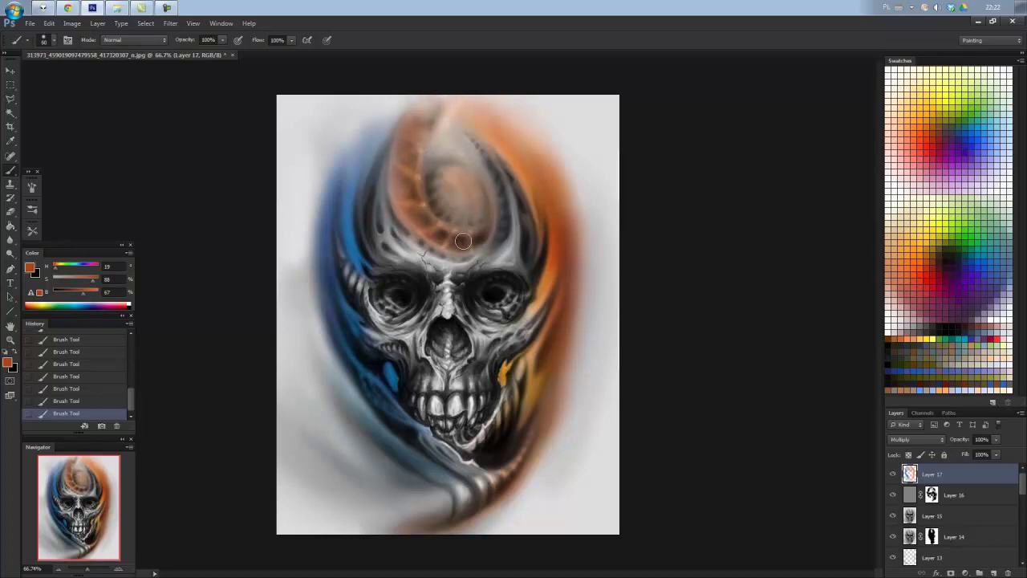
key(e)
mouse_move(464, 234)
mouse_down()
mouse_move(432, 223)
mouse_move(424, 171)
mouse_move(454, 245)
mouse_move(436, 117)
mouse_move(433, 210)
mouse_move(438, 176)
mouse_move(419, 156)
mouse_move(434, 177)
mouse_move(430, 120)
mouse_up()
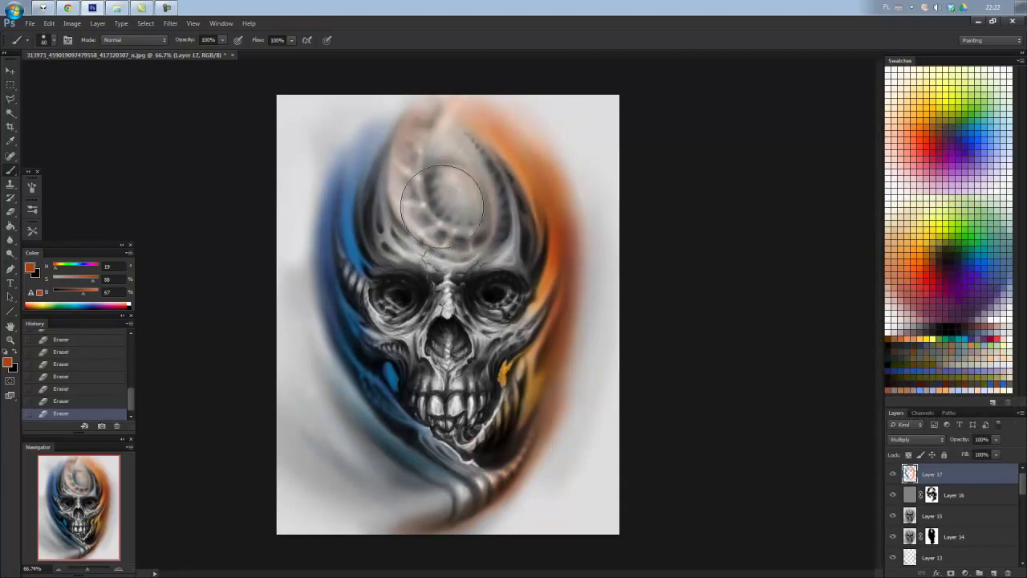
Add a new layer and set the brush to 13% spacing, 69% hardness, Transfer off.
key(ctrl+shift+alt+n)
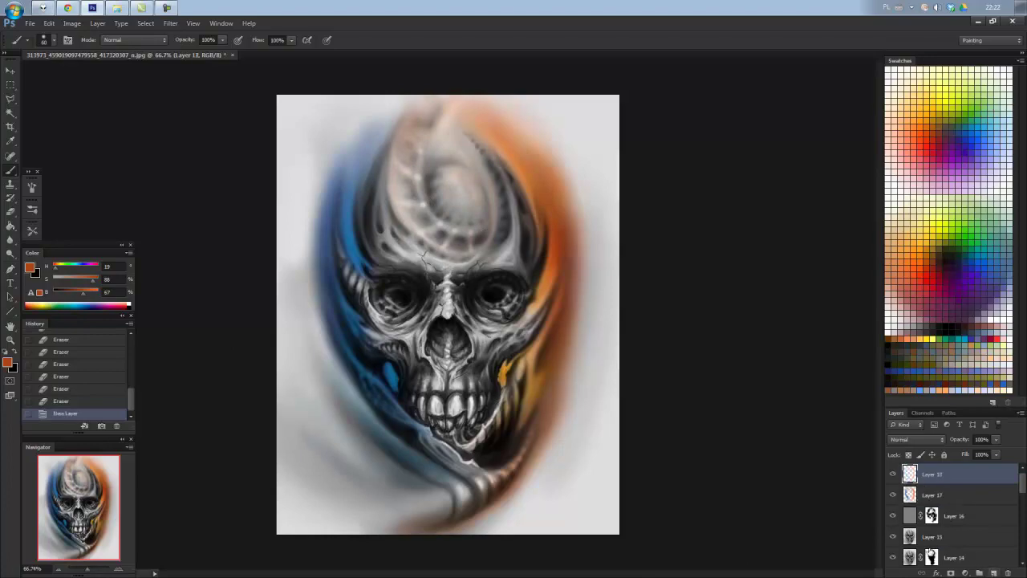
scroll(412, 357, up, 5)
right_click(446, 291)
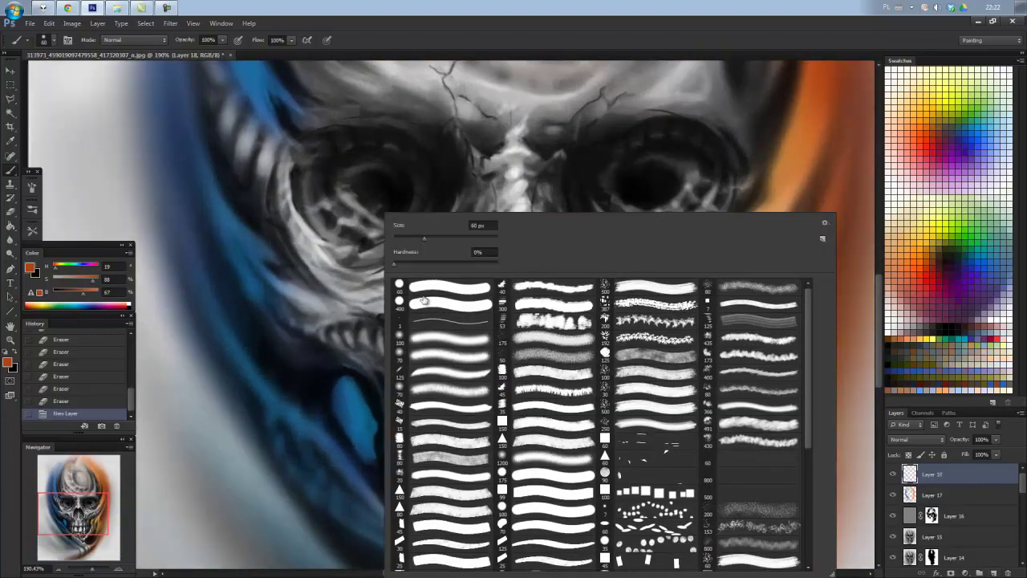
click(32, 187)
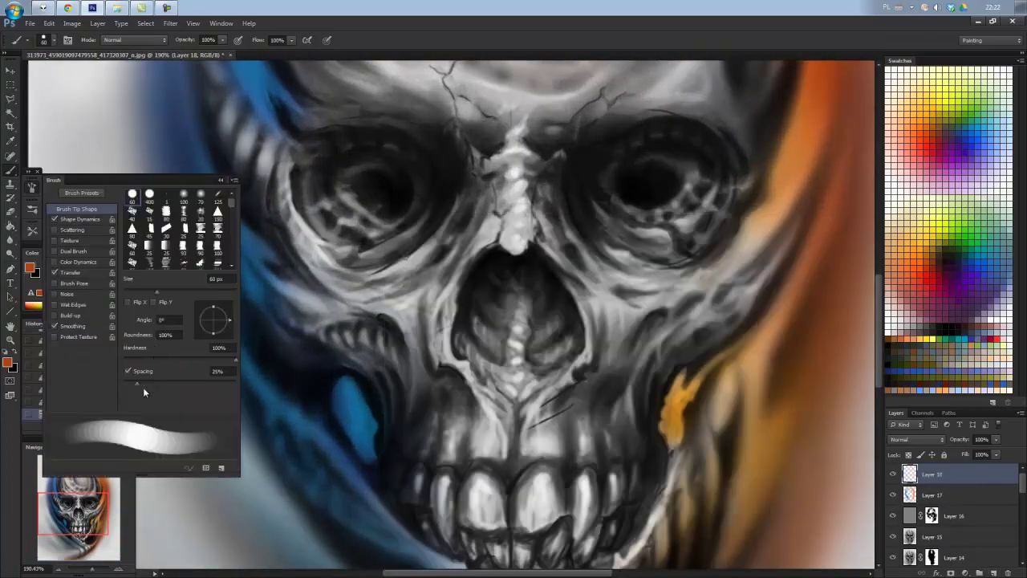
drag(143, 387, 130, 387)
drag(171, 359, 202, 358)
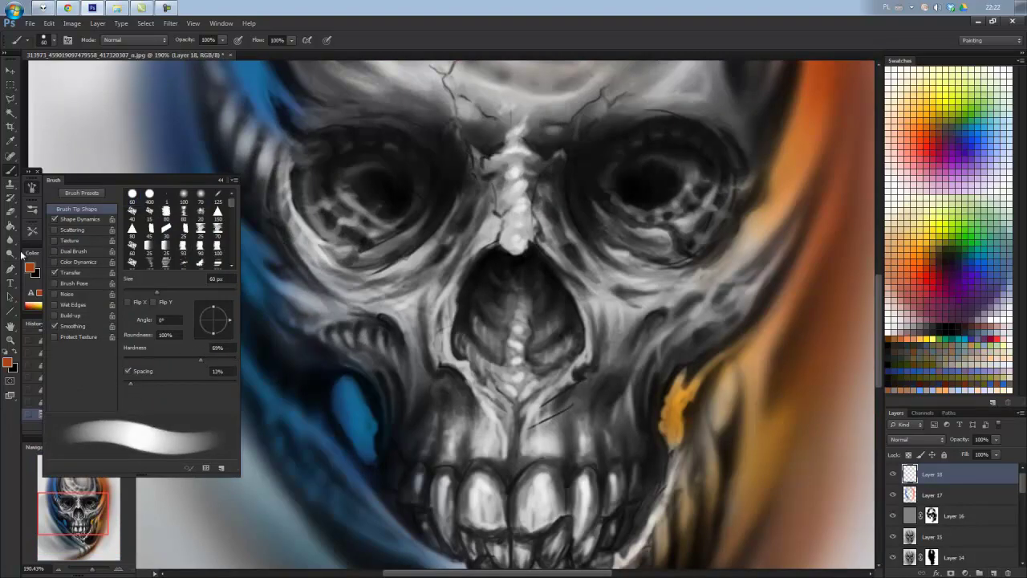
click(55, 272)
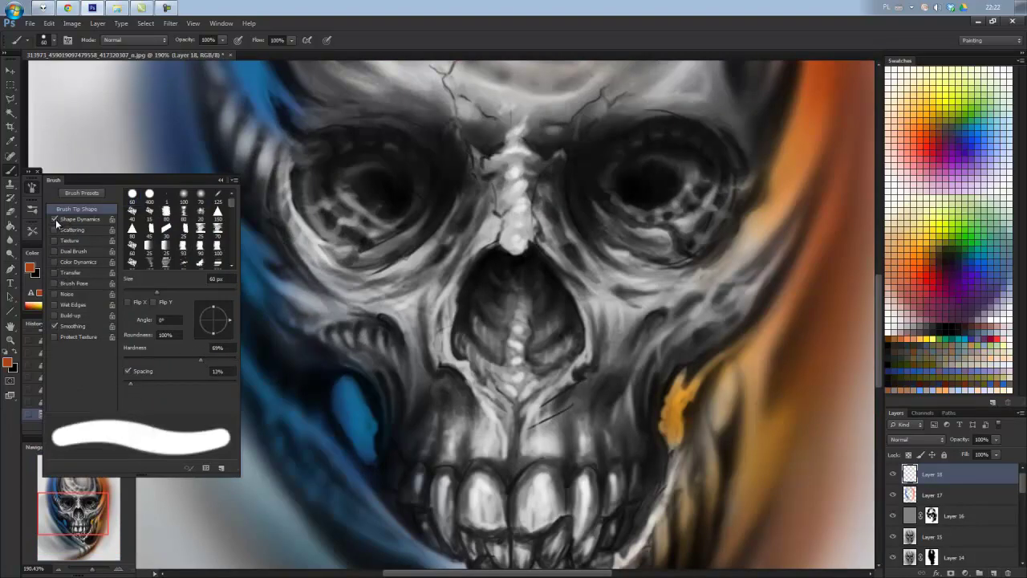
click(65, 219)
key(F5)
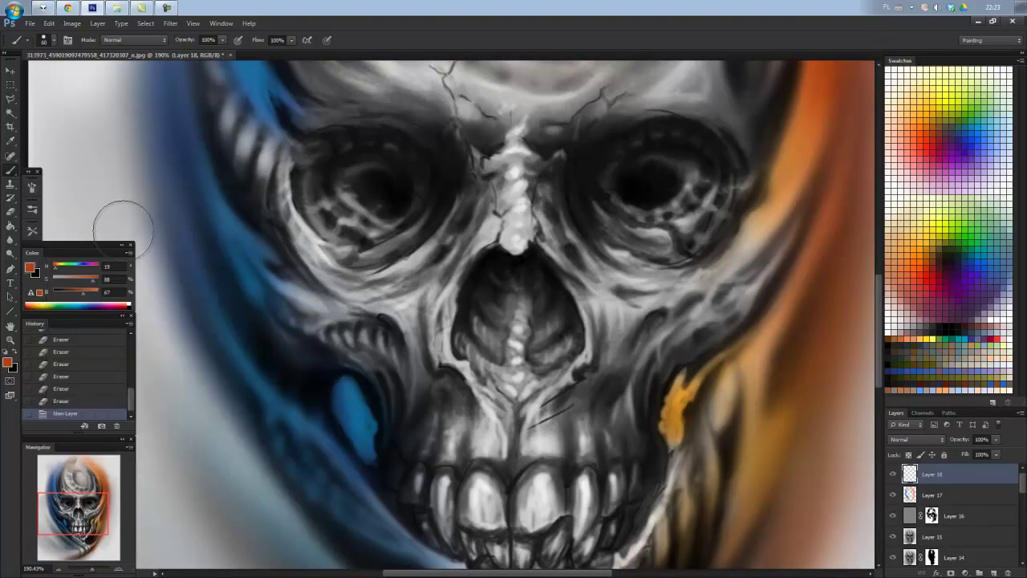
Sample blue from the painting and dab a small stroke beside the left cheek.
scroll(377, 357, up, 2)
scroll(382, 385, up, 2)
alt+click(345, 468)
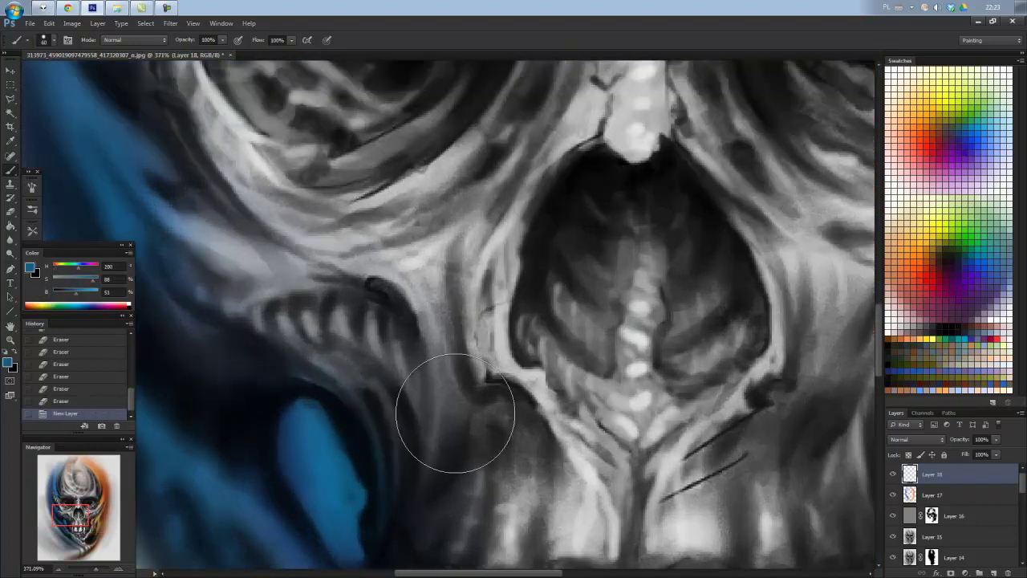
click(334, 380)
Brighten the blue to 95 and paint bright blue lines down the jaw and along the teeth.
drag(328, 376, 337, 384)
drag(334, 380, 345, 390)
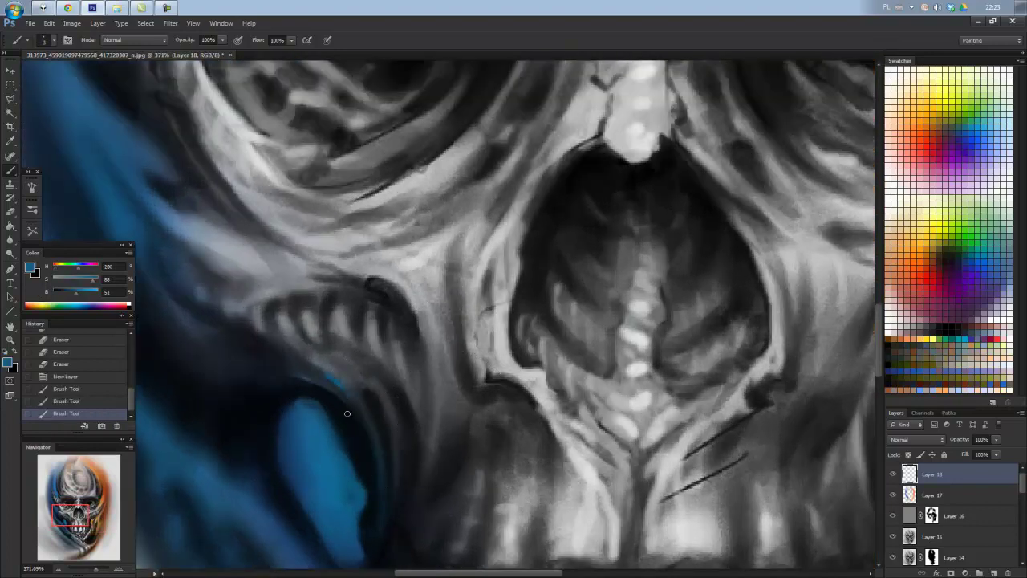
drag(76, 292, 96, 293)
drag(323, 374, 374, 438)
drag(356, 403, 376, 451)
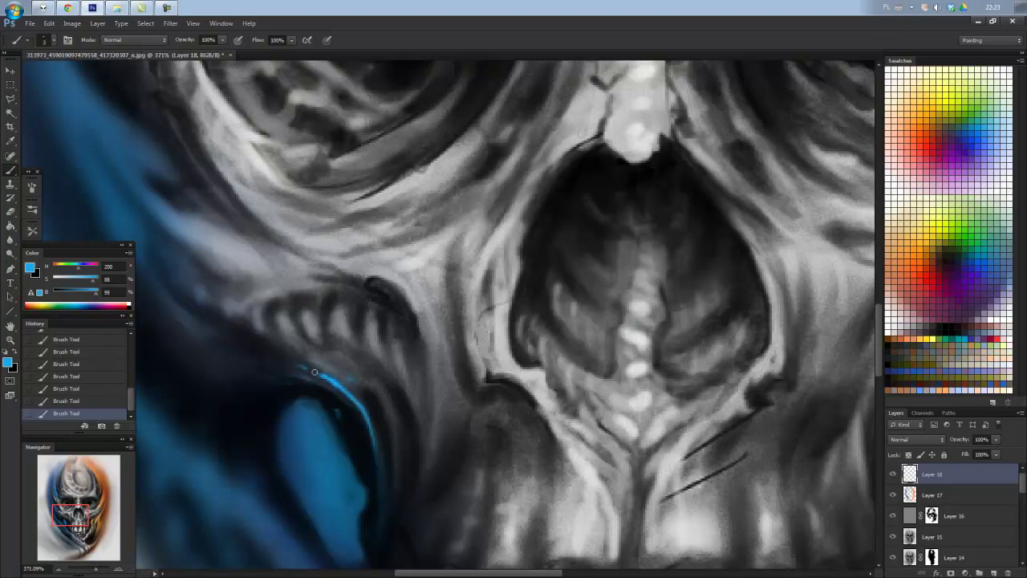
drag(318, 370, 232, 333)
Add blue glints along the teeth edge and curved blue lines along the jaw.
scroll(330, 264, left, 3)
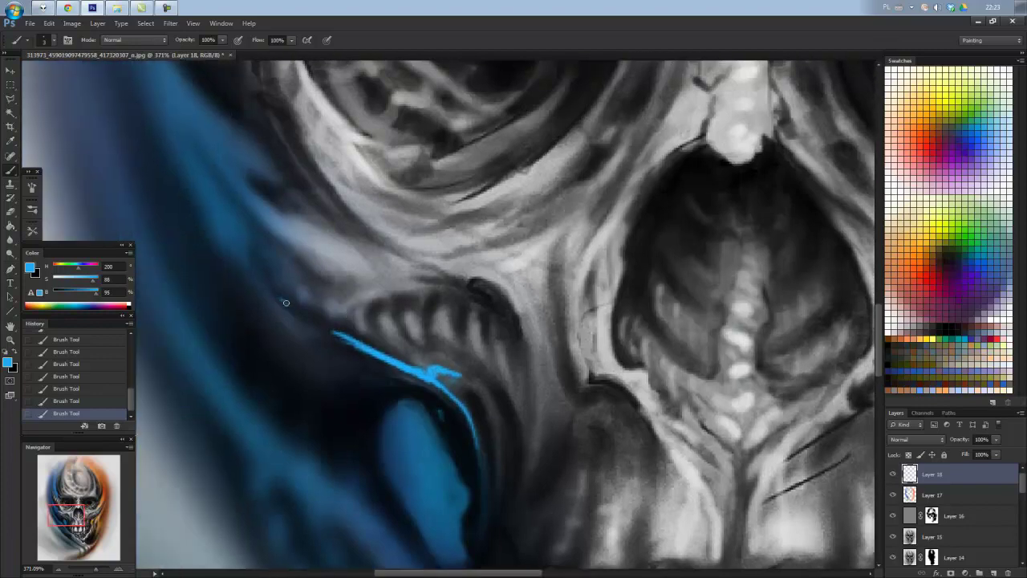
drag(286, 302, 264, 275)
scroll(415, 418, down, 3)
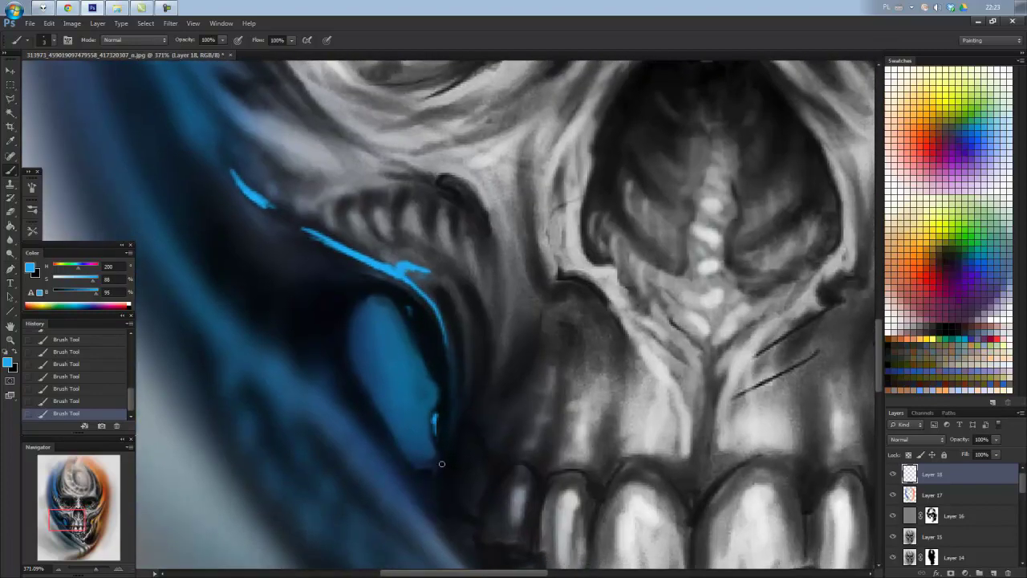
drag(463, 428, 452, 492)
drag(508, 475, 491, 524)
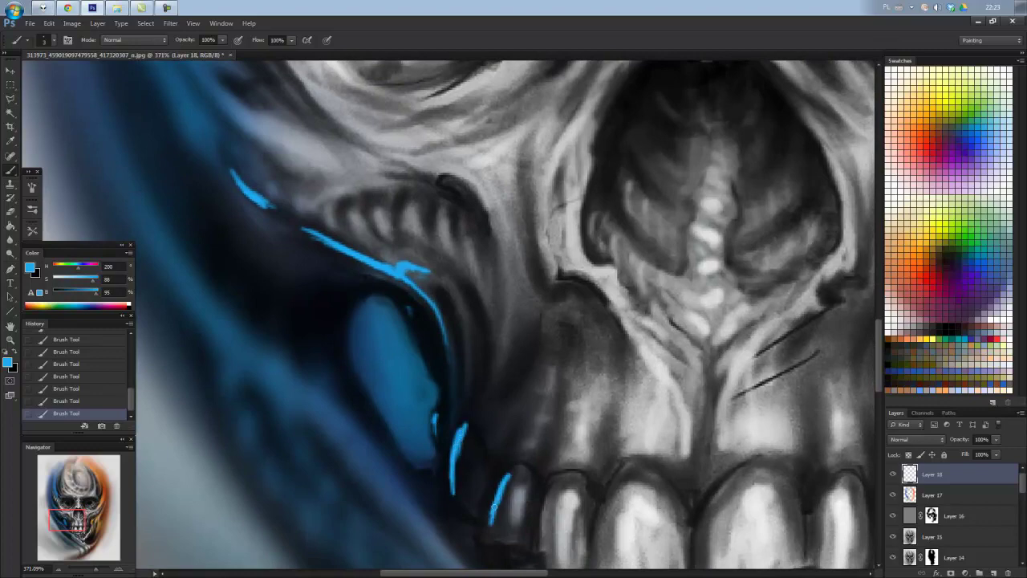
scroll(474, 422, up, 3)
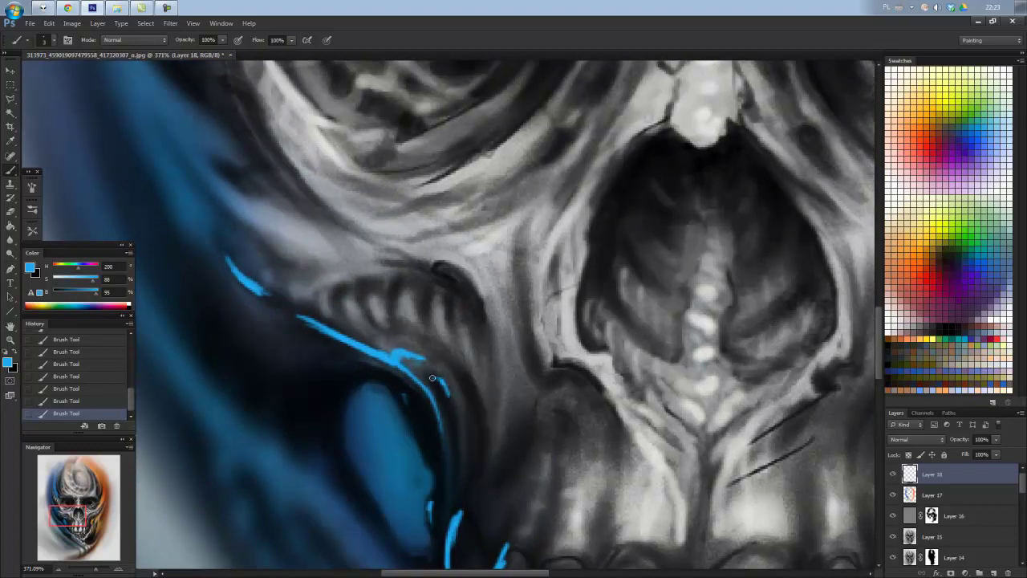
mouse_move(432, 378)
mouse_down()
mouse_move(463, 485)
mouse_move(473, 398)
mouse_move(486, 435)
mouse_move(480, 484)
mouse_up()
scroll(469, 341, down, 8)
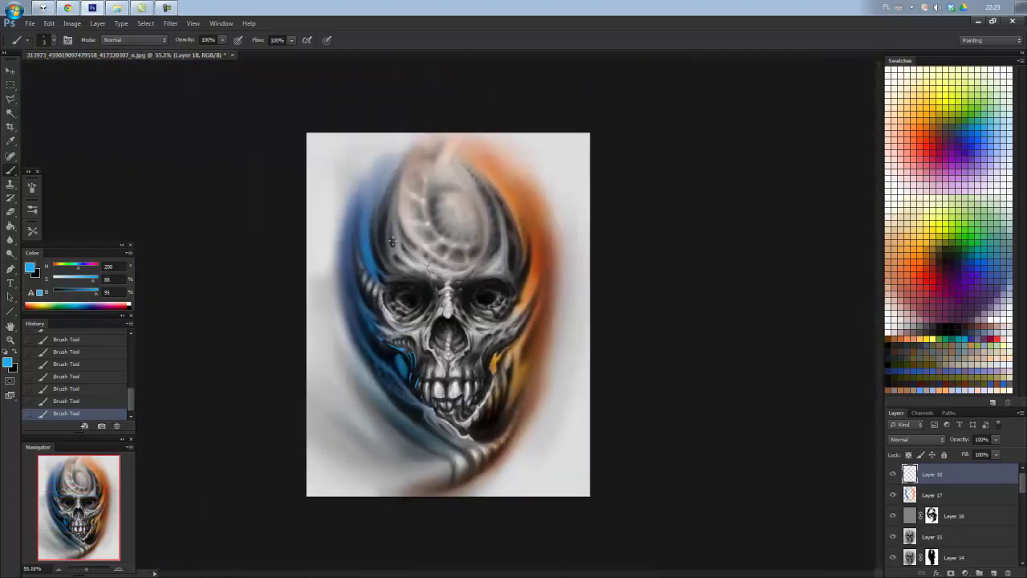
scroll(386, 382, up, 7)
scroll(386, 382, down, 2)
scroll(424, 368, down, 3)
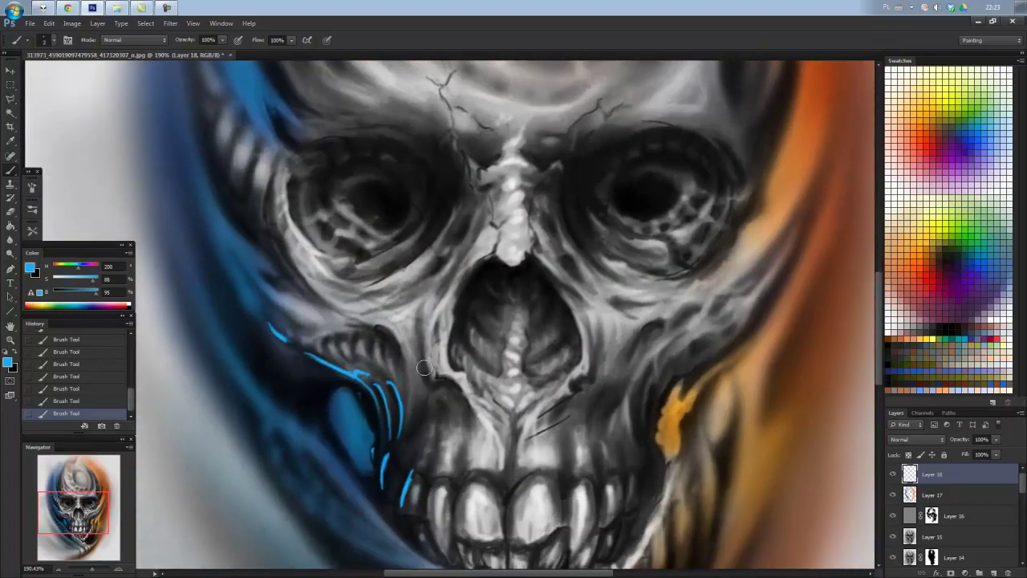
Erase the ends of the blue strokes to trim them.
key(e)
drag(396, 380, 391, 383)
drag(391, 421, 391, 425)
drag(411, 472, 403, 497)
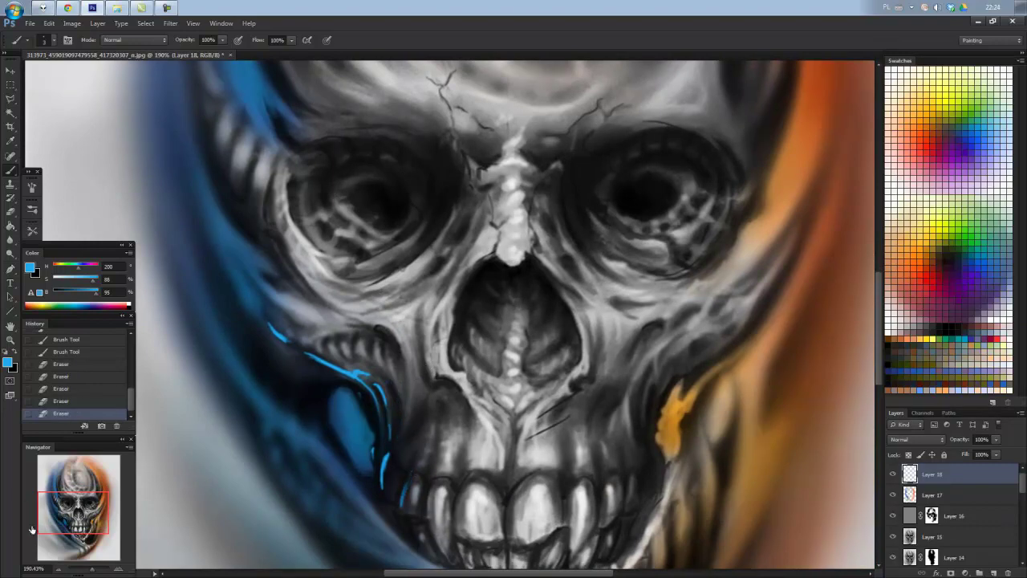
Paint thin blue strokes along the cheek and up the left blue border.
key(b)
drag(365, 427, 369, 443)
drag(366, 426, 371, 454)
drag(369, 449, 371, 465)
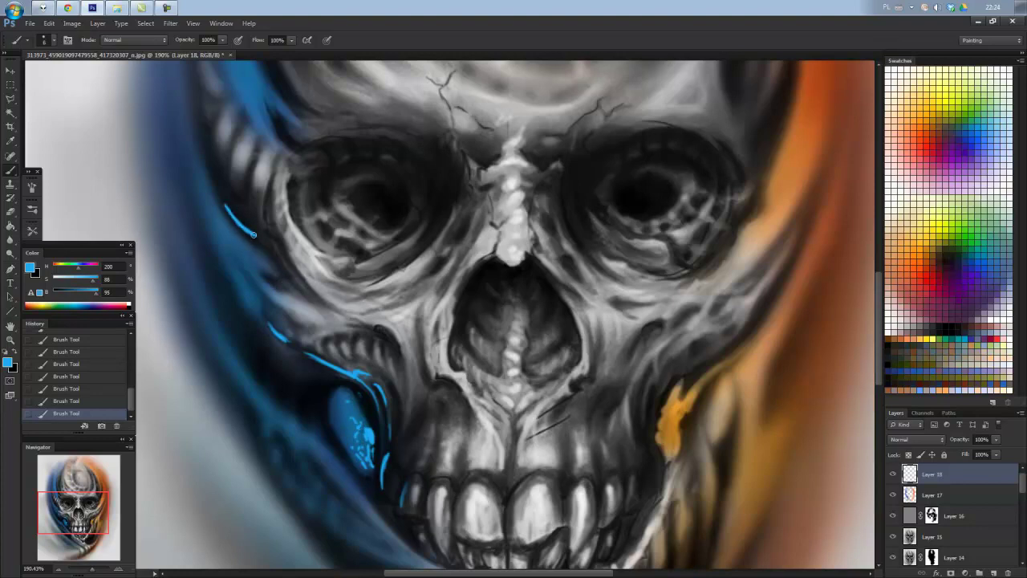
drag(265, 246, 286, 273)
mouse_move(228, 213)
mouse_down()
mouse_move(203, 151)
mouse_move(236, 224)
mouse_up()
drag(196, 111, 208, 167)
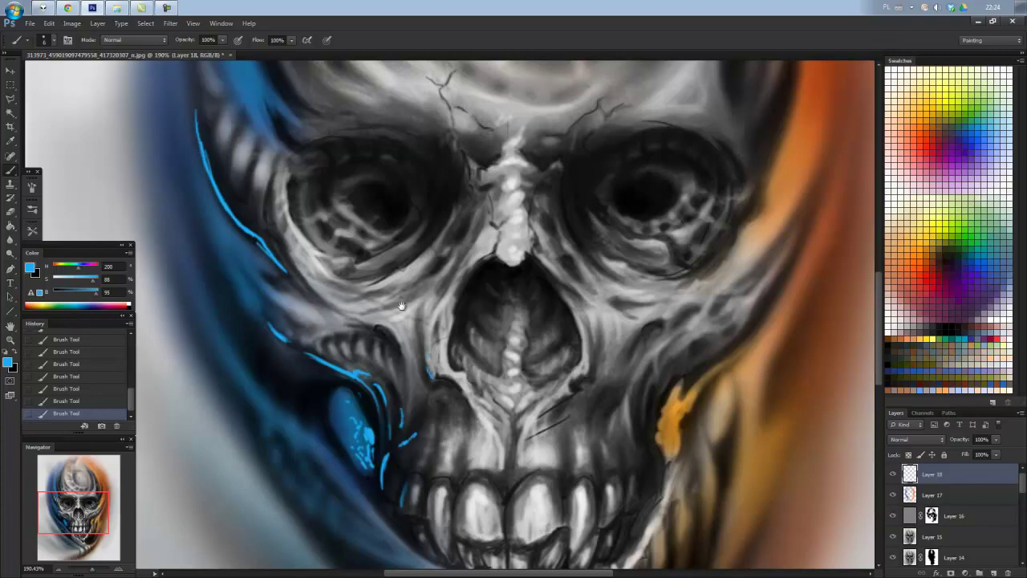
Add more thin blue strokes along the blue edge and near the cheek.
drag(402, 305, 474, 482)
mouse_move(350, 258)
mouse_down()
mouse_move(326, 210)
mouse_move(327, 175)
mouse_up()
drag(401, 481, 359, 300)
drag(407, 196, 395, 252)
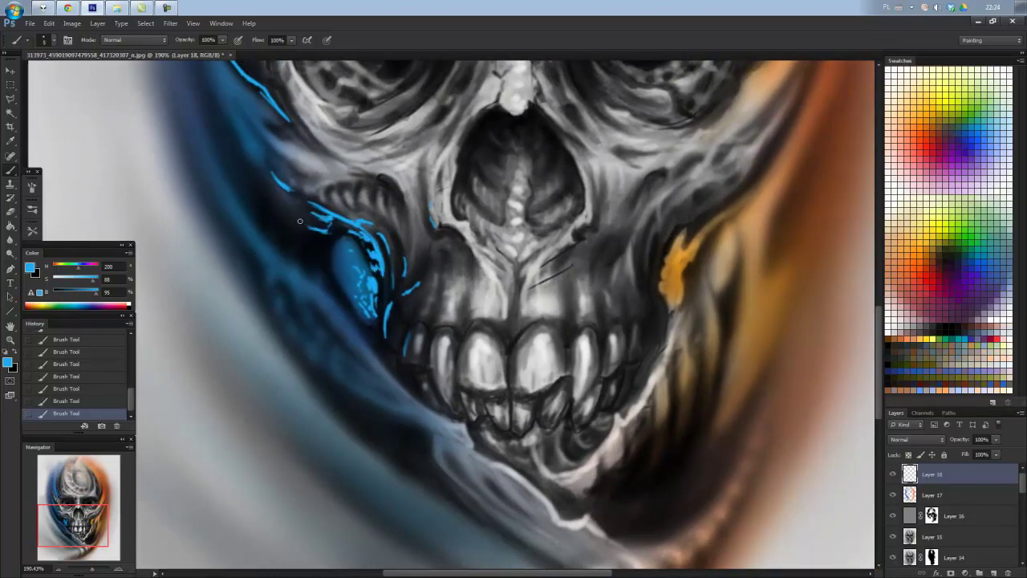
drag(299, 219, 317, 232)
key(ctrl+minus)
key(ctrl+minus)
key(ctrl+minus)
key(ctrl+plus)
key(ctrl+plus)
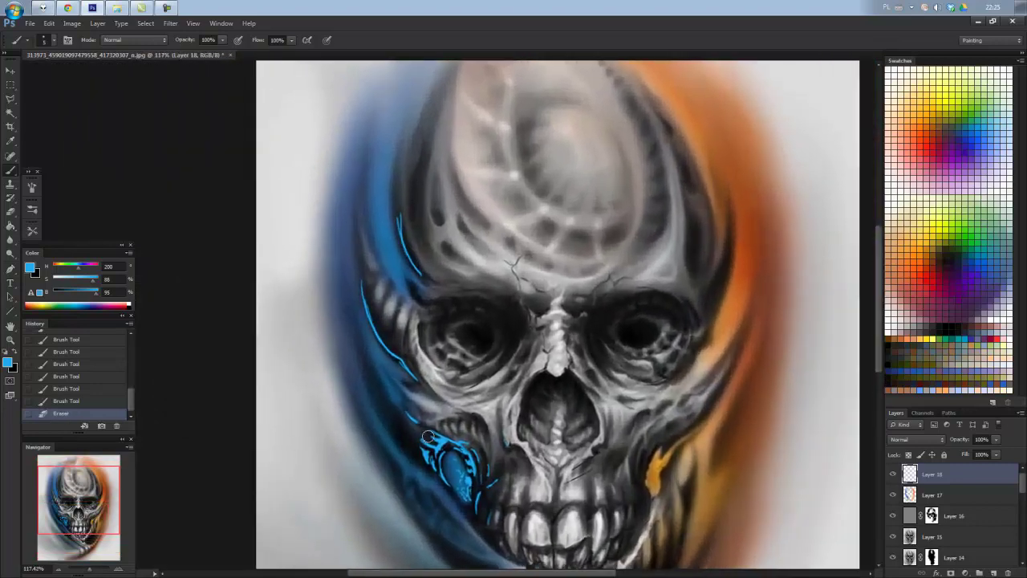
Lighten the blue cheek ornament with extra strokes.
mouse_move(428, 436)
mouse_down()
mouse_move(433, 455)
mouse_move(477, 465)
mouse_move(439, 437)
mouse_move(475, 462)
mouse_up()
drag(478, 456, 458, 472)
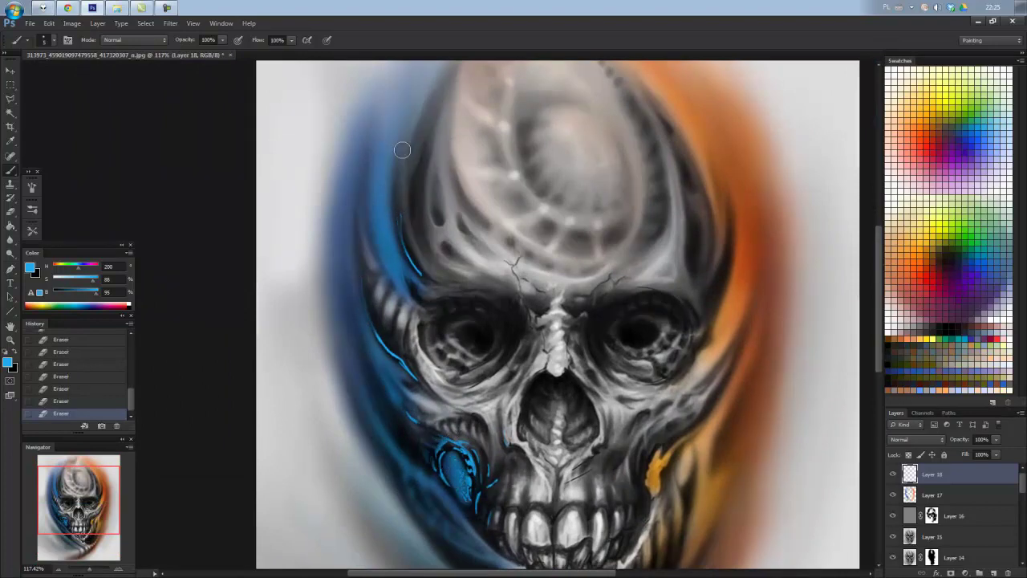
scroll(416, 388, down, 5)
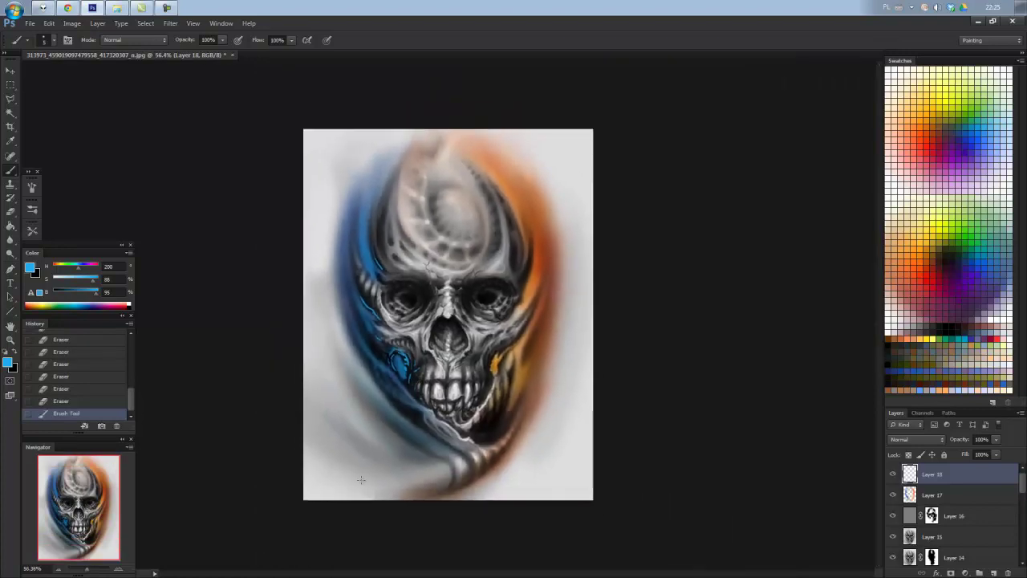
scroll(360, 480, up, 3)
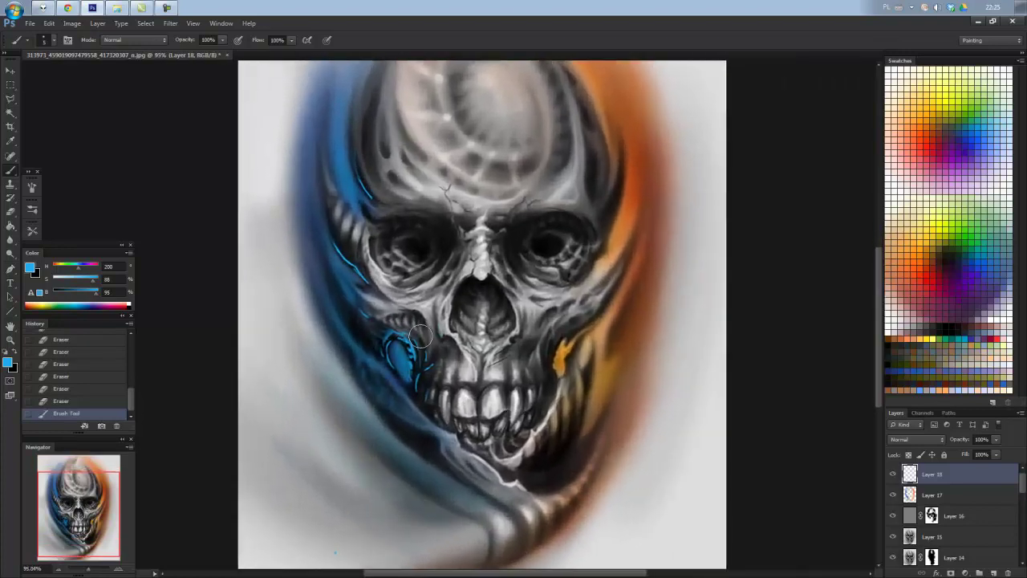
Erase light-blue strokes near the left cheekbone and repaint blue along the left cheek edge.
key(e)
mouse_move(426, 346)
mouse_down()
mouse_move(405, 373)
mouse_move(353, 330)
mouse_move(390, 424)
mouse_up()
scroll(370, 386, up, 3)
mouse_move(446, 325)
mouse_down()
mouse_move(453, 353)
mouse_move(474, 363)
mouse_move(472, 317)
mouse_up()
drag(469, 291, 471, 334)
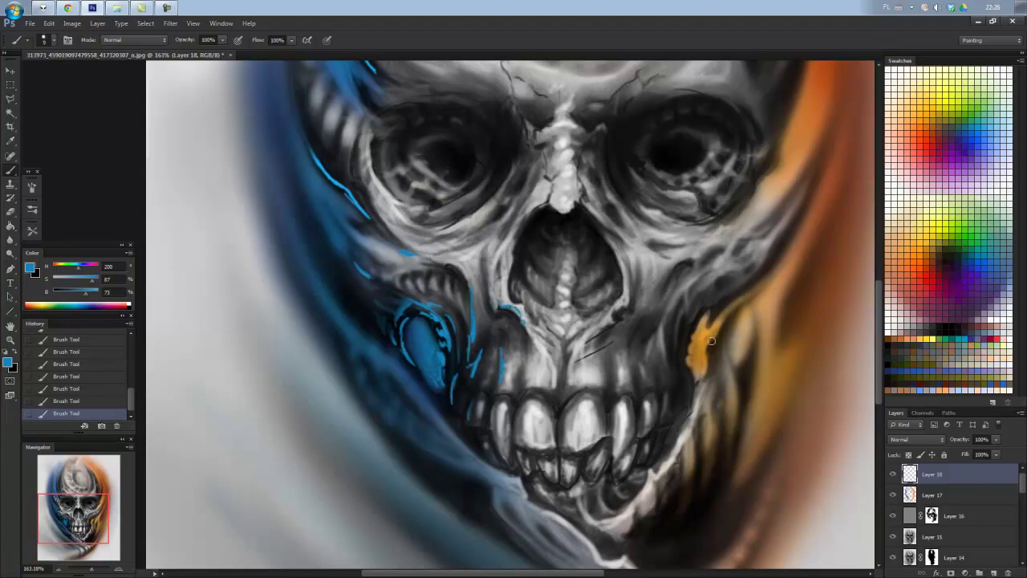
Sample orange, brighten it to full, and paint a short orange stroke on the right jaw.
alt+click(791, 155)
alt+click(702, 333)
drag(89, 292, 99, 292)
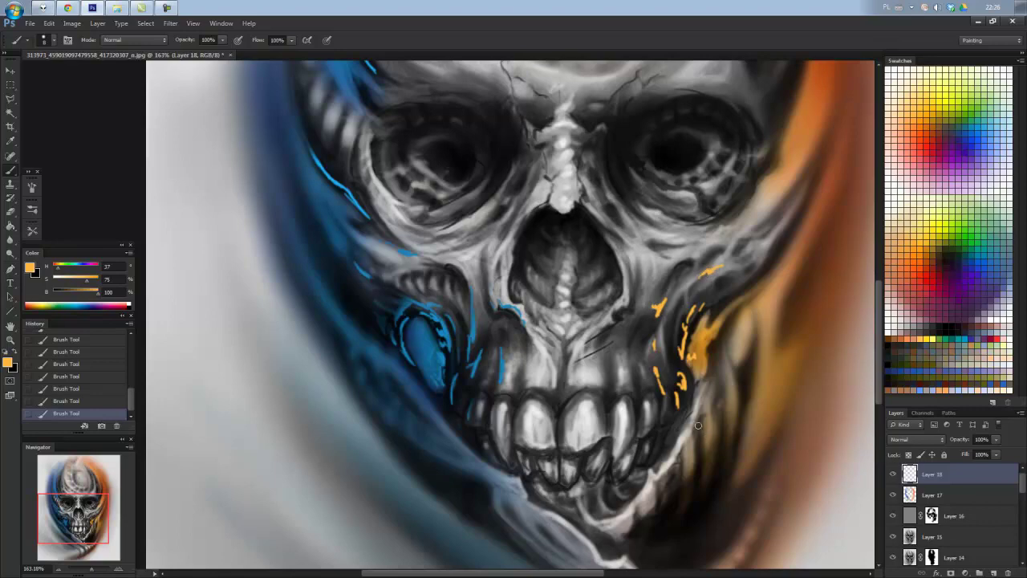
drag(707, 412, 712, 444)
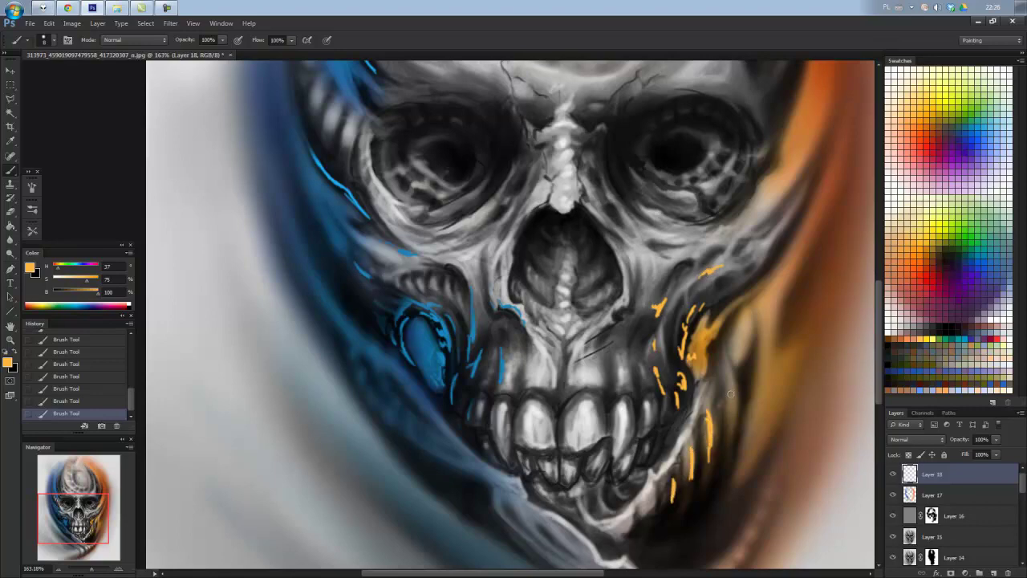
scroll(717, 280, down, 5)
scroll(717, 280, up, 3)
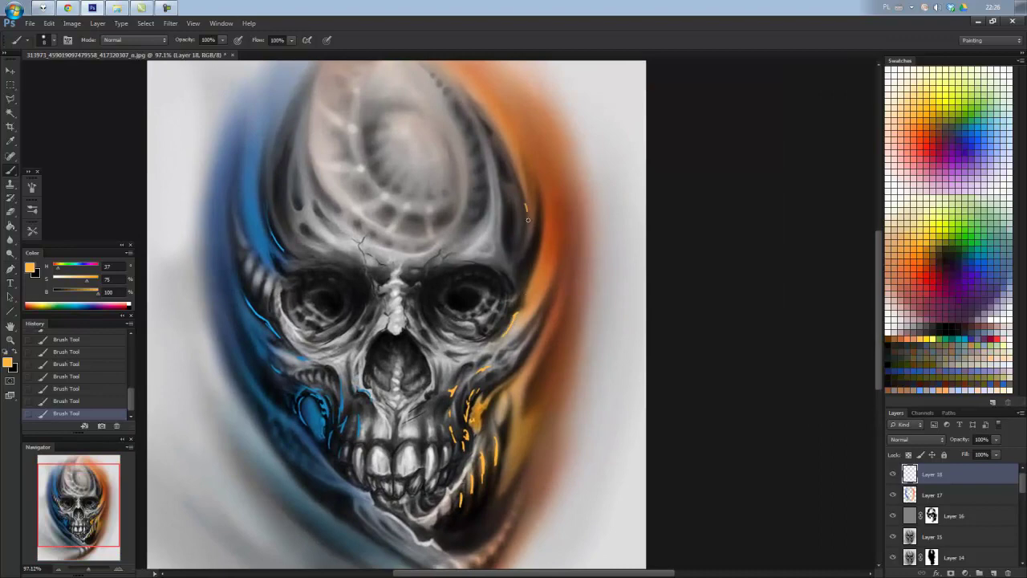
scroll(529, 102, down, 2)
Soften the blue edge strokes with a blur tool.
scroll(529, 102, up, 1)
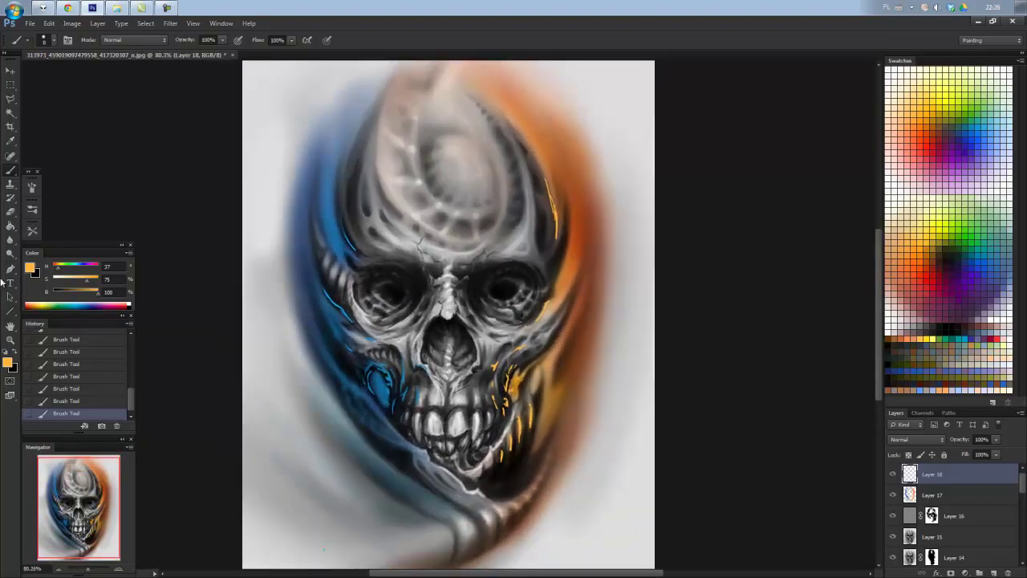
key(r)
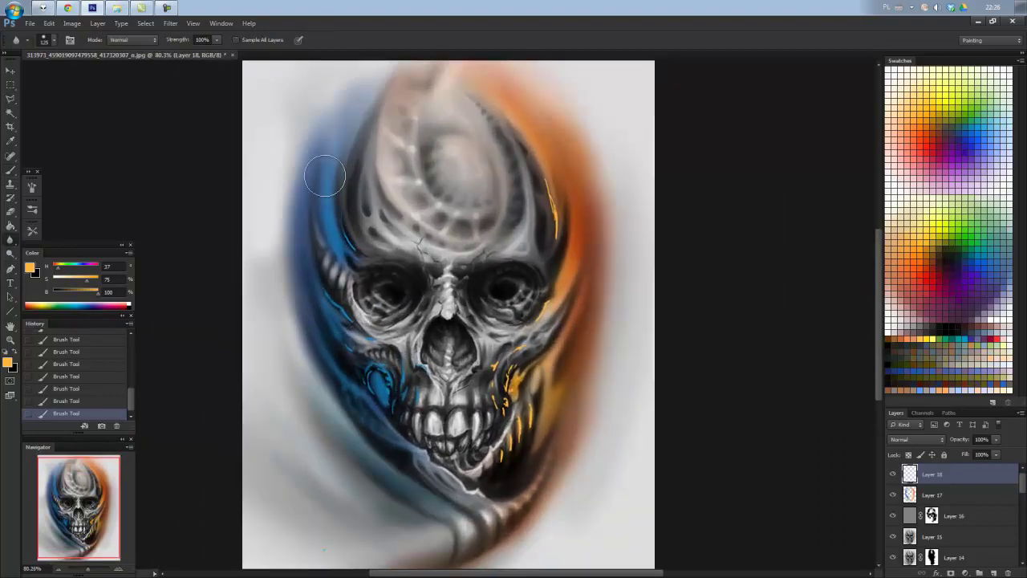
click(350, 323)
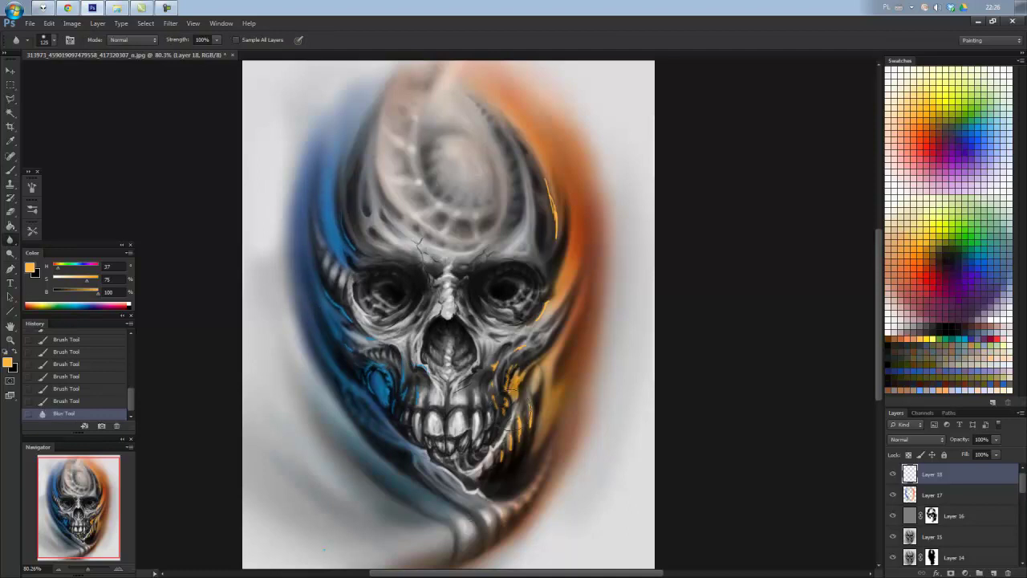
click(384, 348)
click(541, 378)
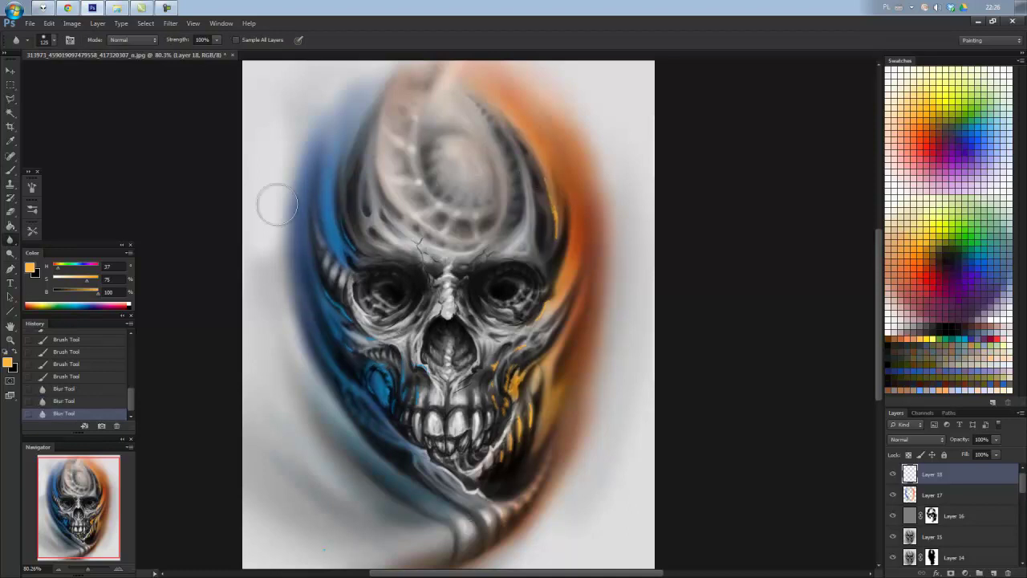
Apply a Brightness/Contrast adjustment with contrast set to 24.
click(71, 24)
click(238, 51)
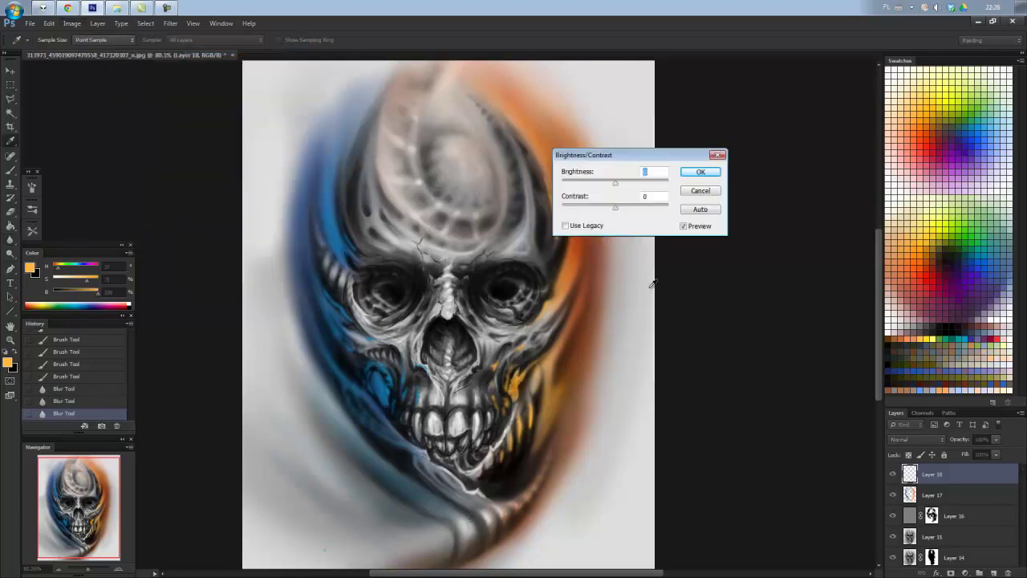
drag(615, 211, 668, 207)
mouse_move(615, 183)
mouse_down()
mouse_move(631, 186)
mouse_move(611, 184)
mouse_move(597, 209)
mouse_move(627, 210)
mouse_move(603, 185)
mouse_up()
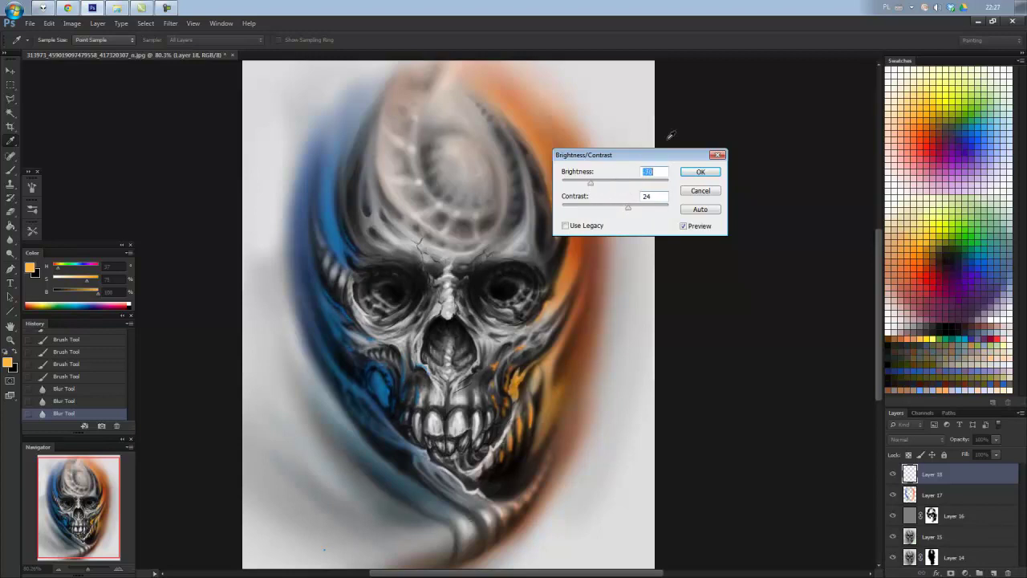
click(695, 171)
scroll(716, 159, down, 5)
scroll(716, 159, up, 3)
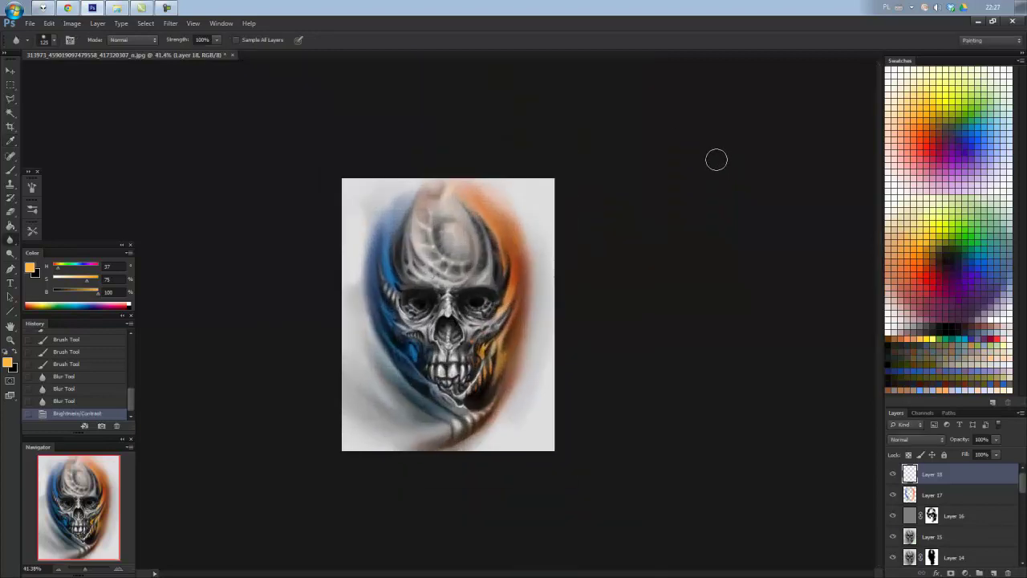
On Layer 17, erase the blue glow on the skull's left side and the upper edges.
click(11, 211)
click(931, 495)
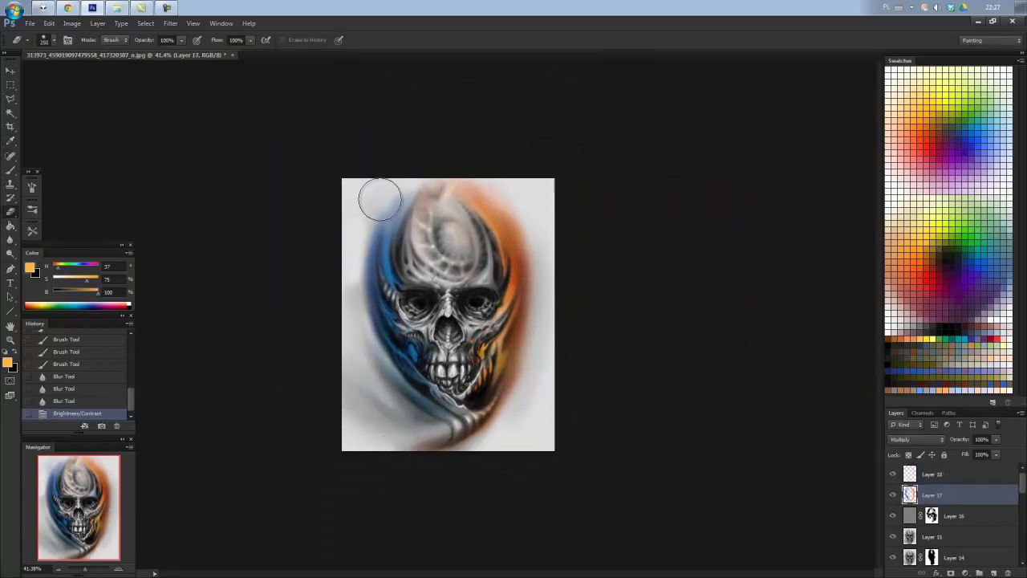
mouse_move(361, 185)
mouse_down()
mouse_move(393, 241)
mouse_move(365, 297)
mouse_up()
drag(362, 249, 373, 353)
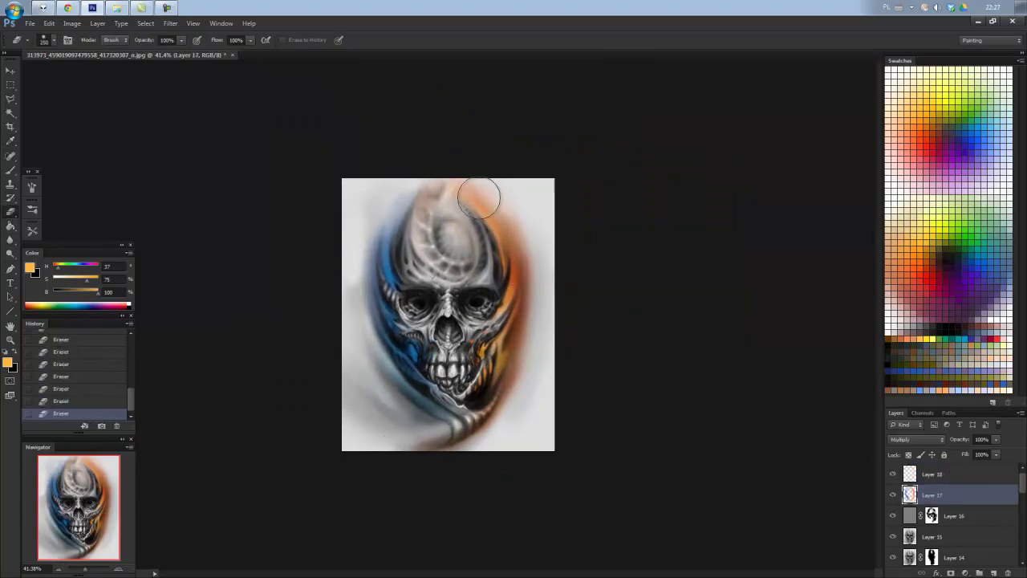
drag(514, 210, 528, 350)
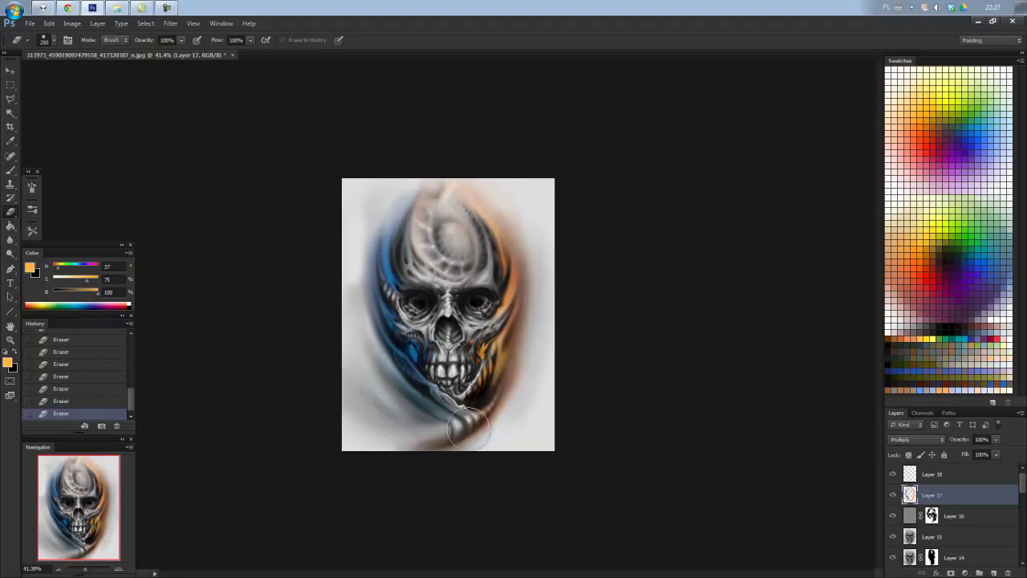
mouse_move(367, 340)
mouse_down()
mouse_move(374, 217)
mouse_move(369, 290)
mouse_up()
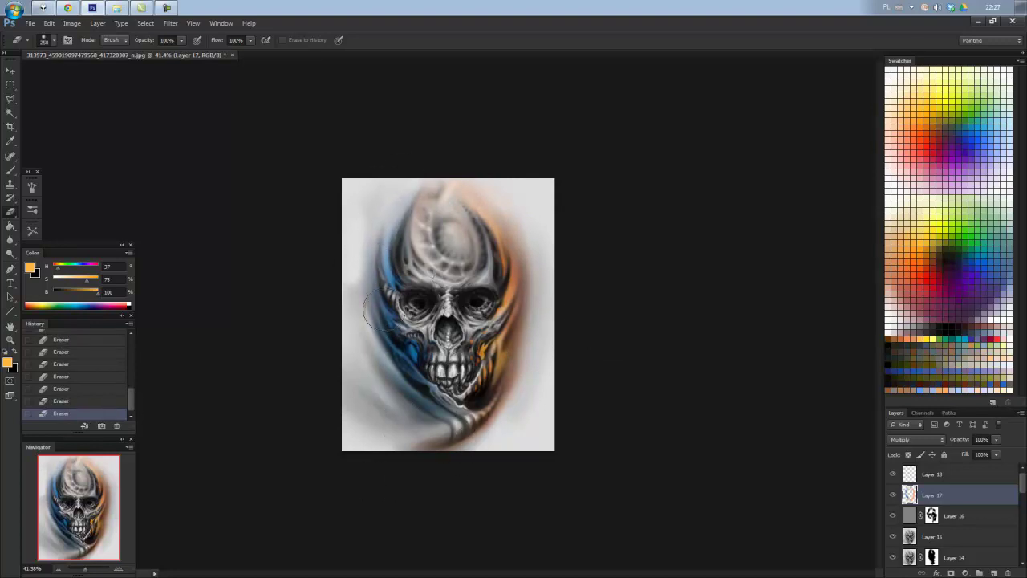
mouse_move(378, 221)
mouse_down()
mouse_move(413, 378)
mouse_move(442, 393)
mouse_up()
drag(402, 337, 416, 375)
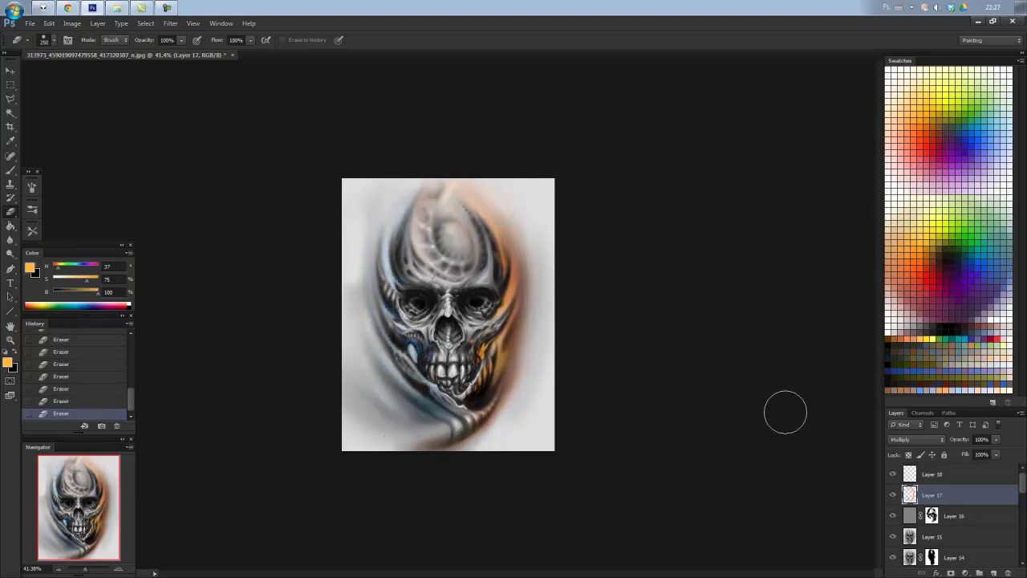
Return to Layer 17 with the Brush and open the foreground colour picker.
click(932, 474)
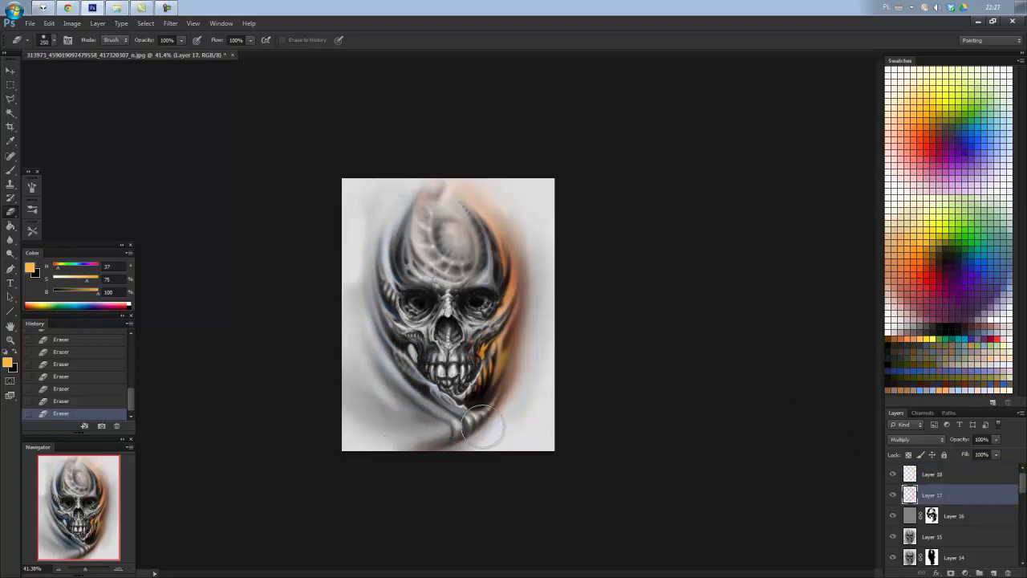
click(912, 496)
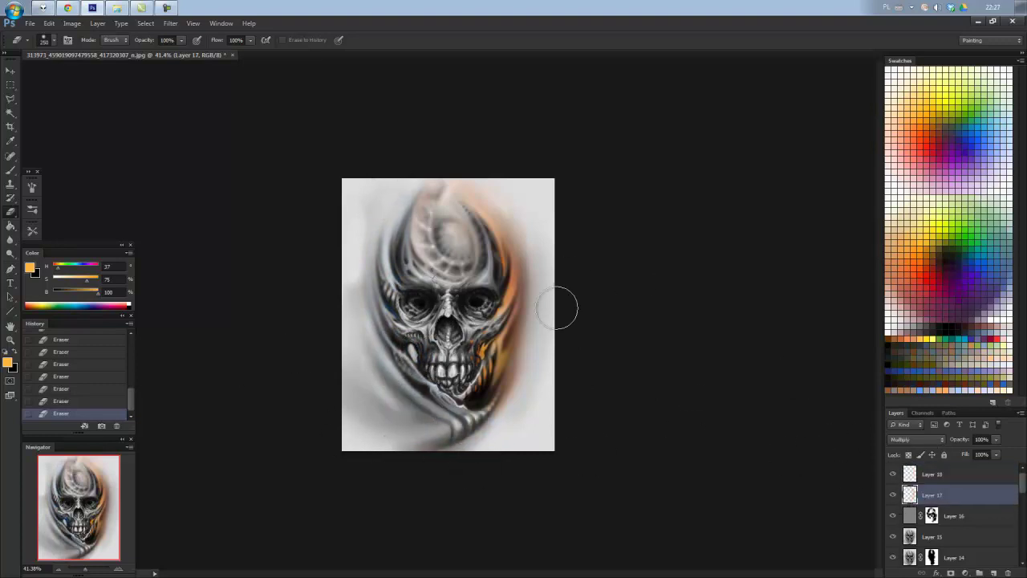
key(b)
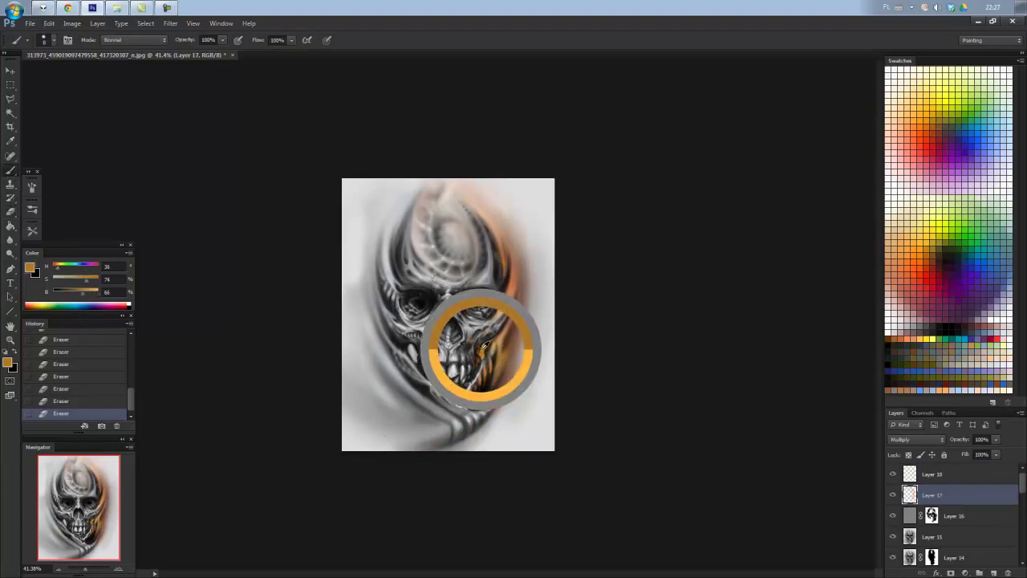
drag(491, 341, 633, 470)
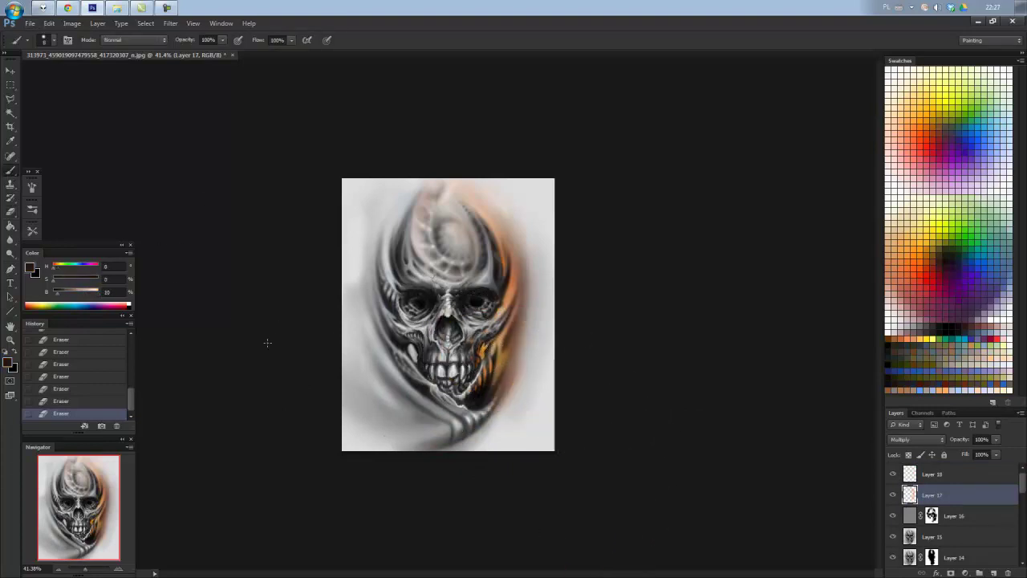
alt+click(507, 301)
Pick a muted orange and a softer brush preset, then paint orange on the skull's upper left and cheek.
click(30, 268)
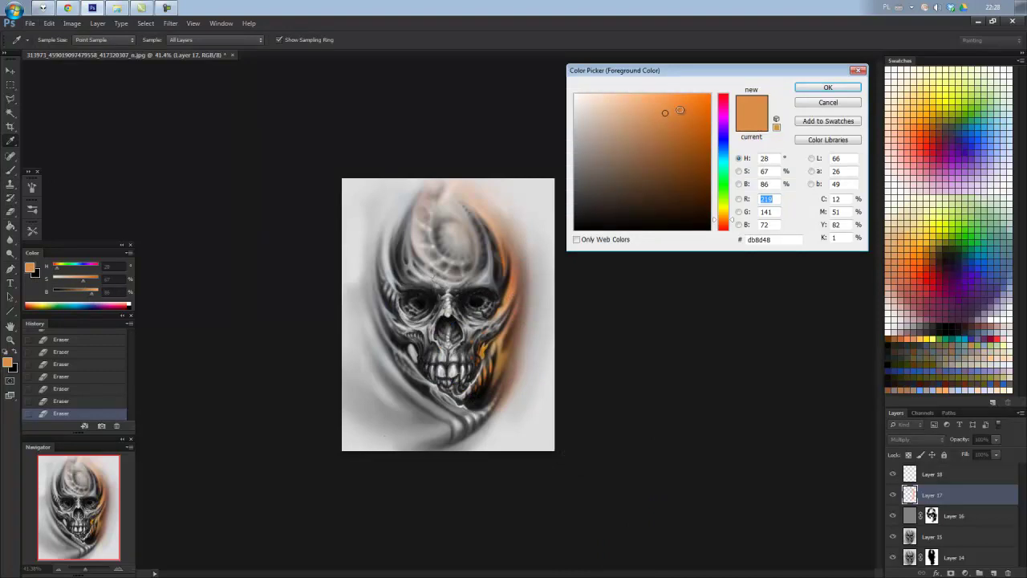
click(829, 86)
key(ctrl+plus)
drag(370, 178, 361, 213)
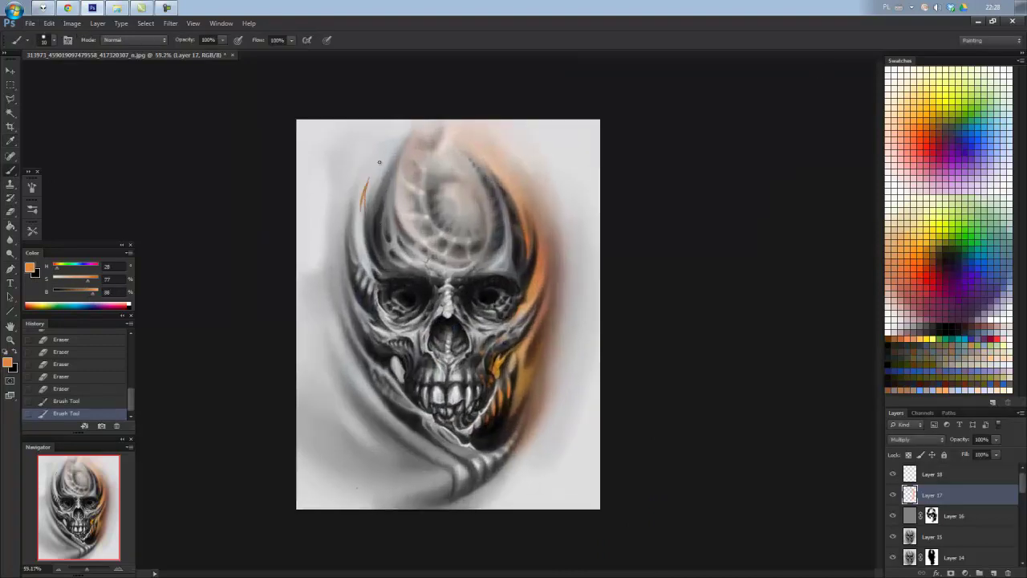
right_click(396, 231)
double_click(466, 339)
drag(373, 177, 354, 226)
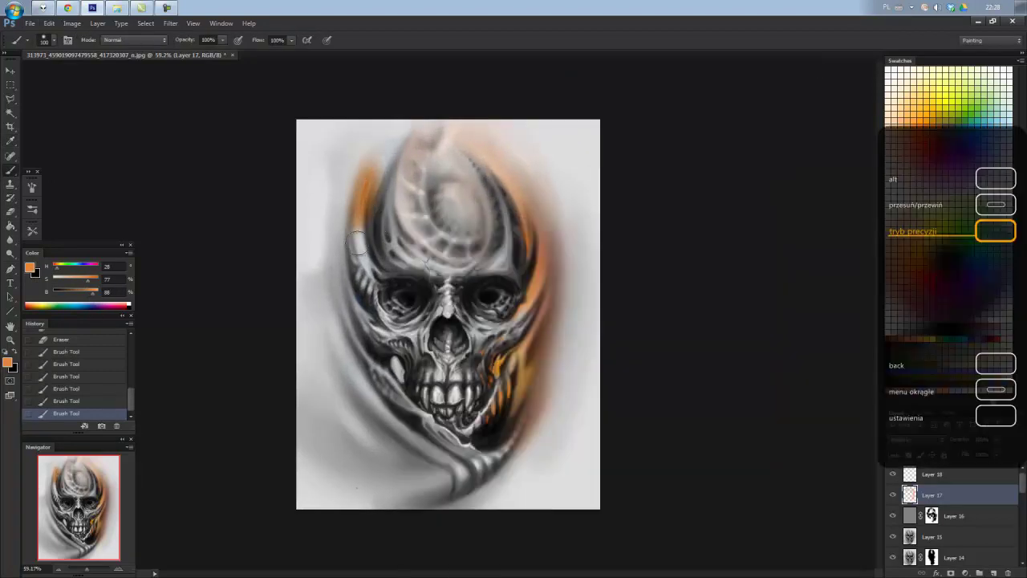
drag(377, 145, 354, 265)
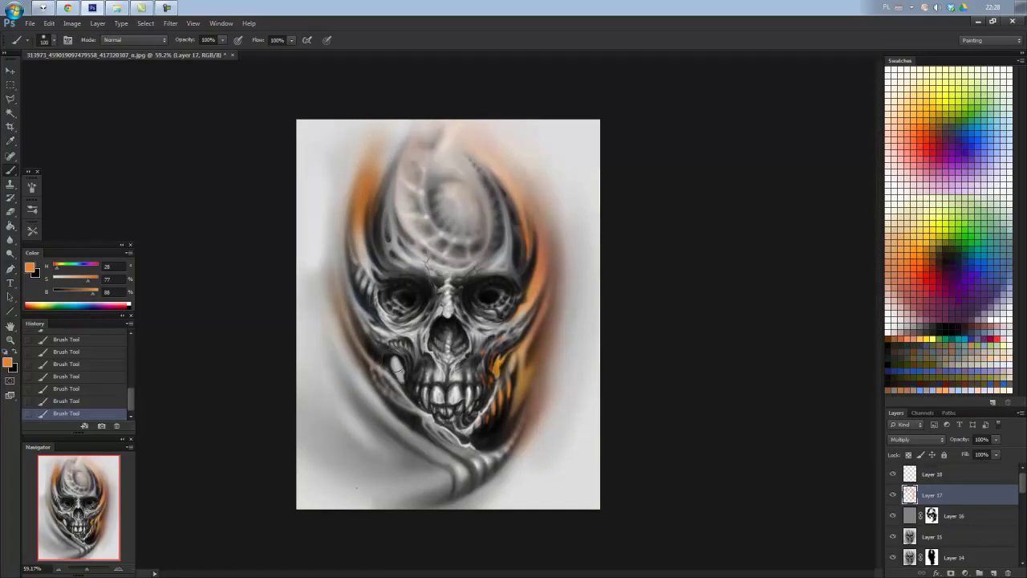
drag(396, 365, 399, 373)
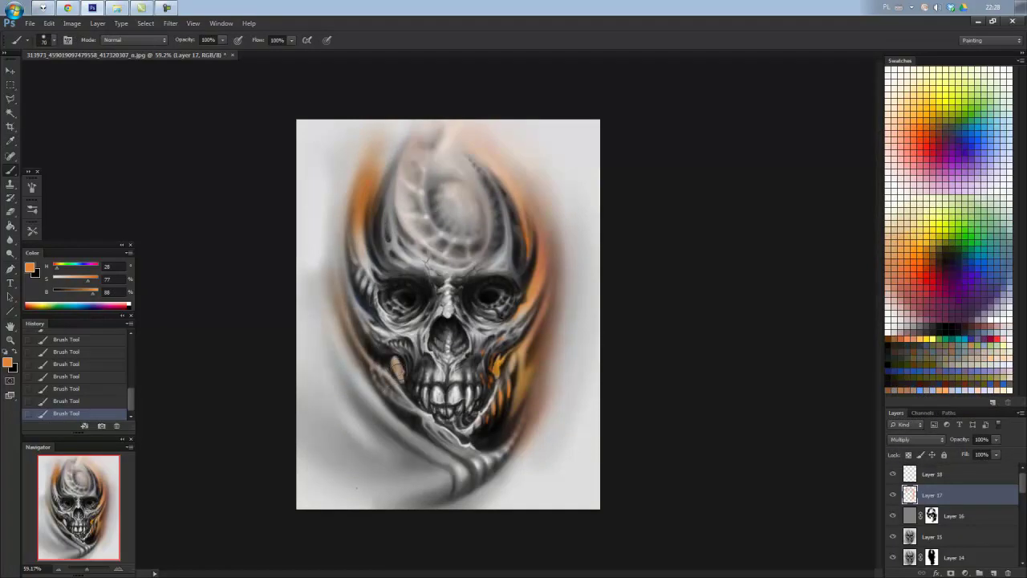
Add reddish shading along the skull's left edge, right jaw and lower-left edge.
click(926, 278)
mouse_move(345, 181)
mouse_down()
mouse_move(323, 271)
mouse_move(354, 287)
mouse_up()
drag(562, 246, 551, 351)
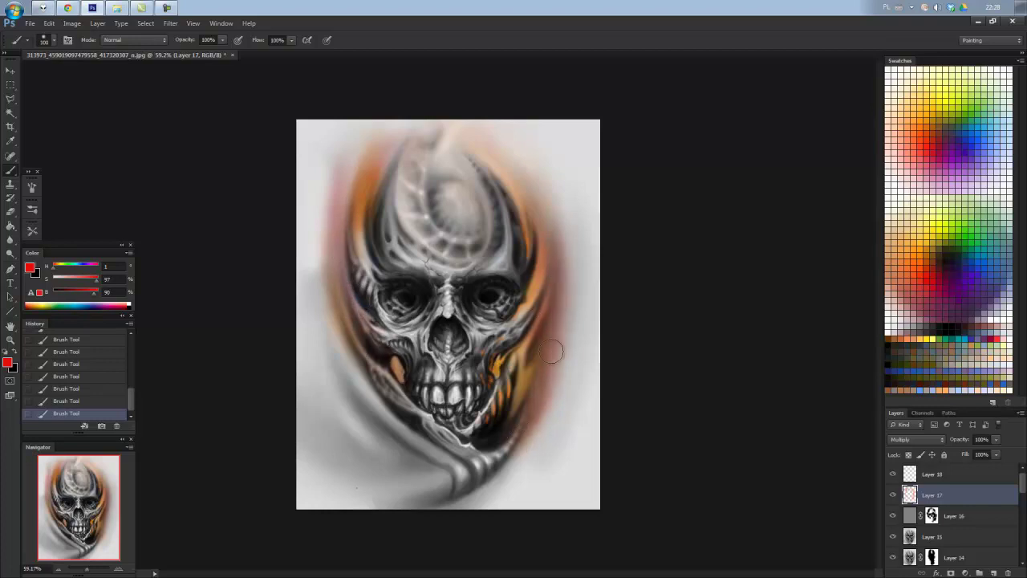
mouse_move(338, 221)
mouse_down()
mouse_move(340, 343)
mouse_move(354, 392)
mouse_move(397, 458)
mouse_up()
drag(346, 409, 356, 425)
Sample a brighter orange and paint it along the skull's left edge down to the jaw.
alt+click(526, 302)
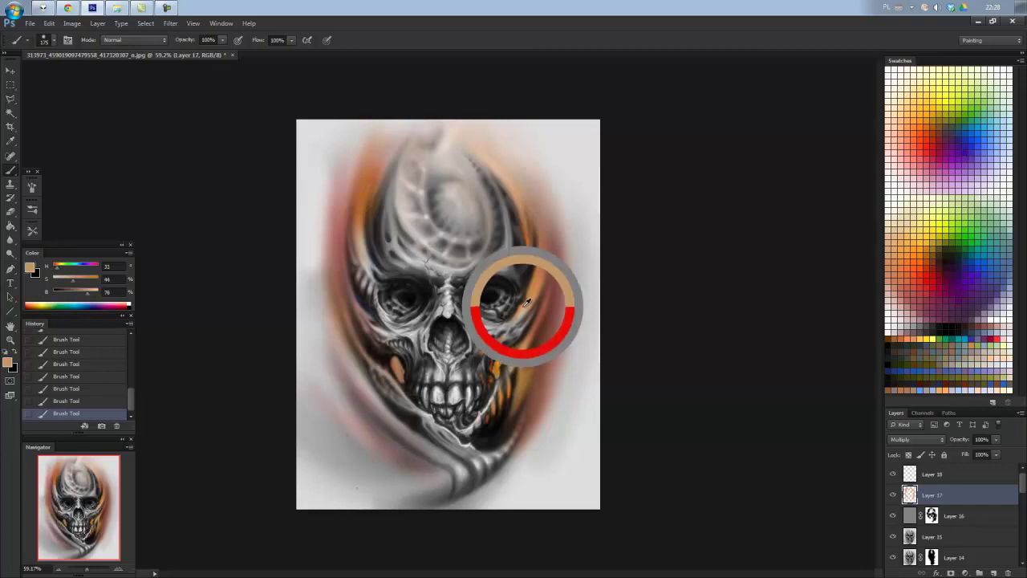
drag(525, 301, 532, 286)
alt+click(498, 359)
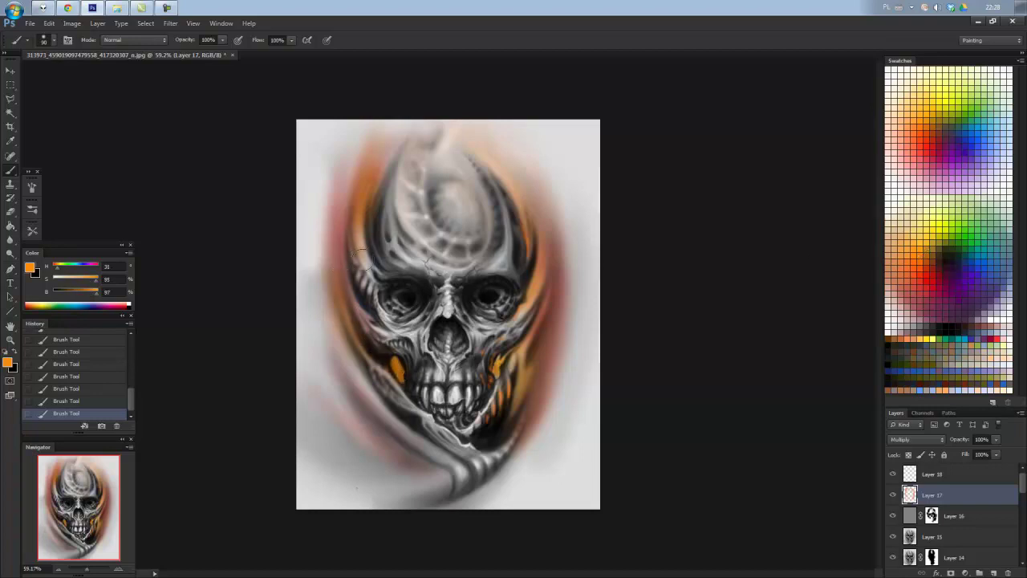
mouse_move(362, 137)
mouse_down()
mouse_move(345, 301)
mouse_move(377, 379)
mouse_up()
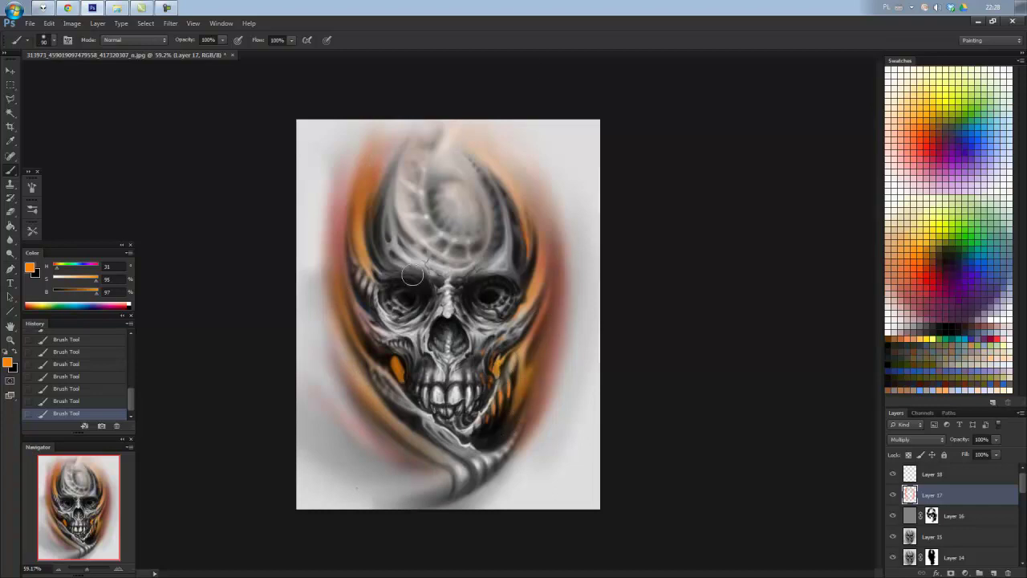
key(bracketleft)
key(bracketleft)
key(bracketleft)
Add a new layer above Layer 18 set to Overlay blending.
click(955, 472)
click(993, 572)
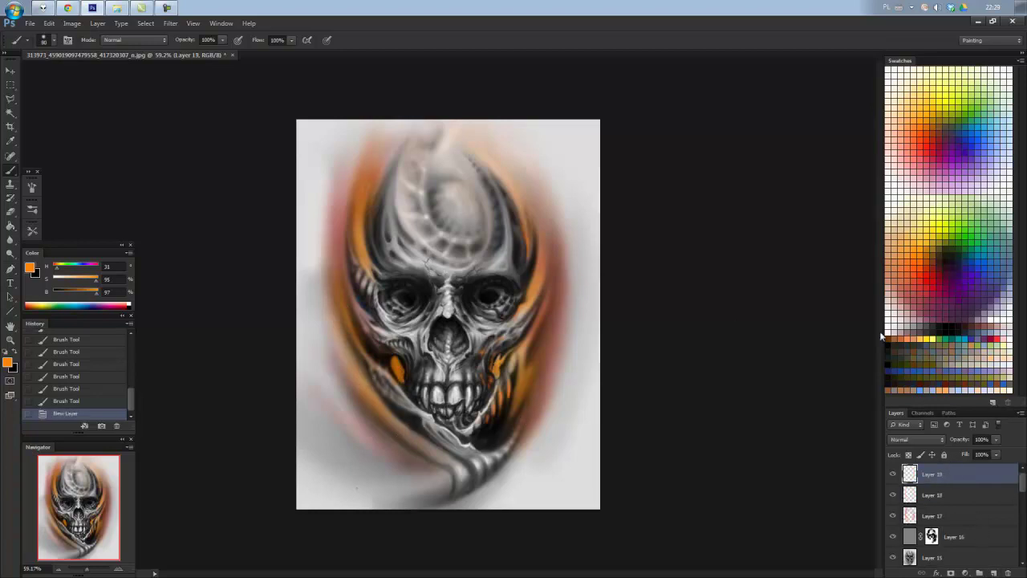
click(915, 439)
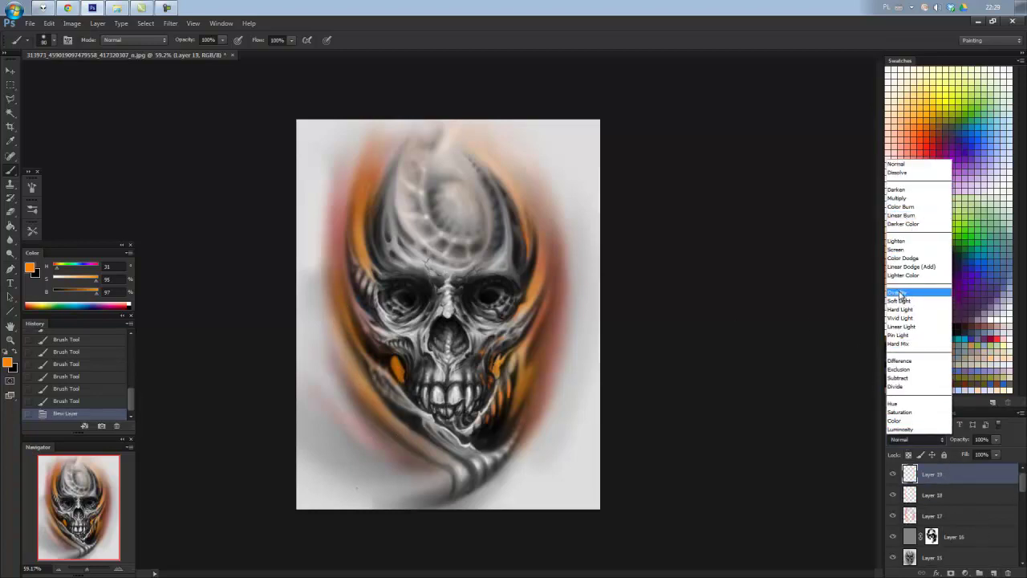
click(897, 292)
click(574, 334)
Brush glowing orange into both eye sockets and around the right jaw.
click(544, 348)
click(566, 279)
mouse_move(523, 387)
mouse_down()
mouse_move(507, 353)
mouse_move(518, 377)
mouse_move(488, 434)
mouse_up()
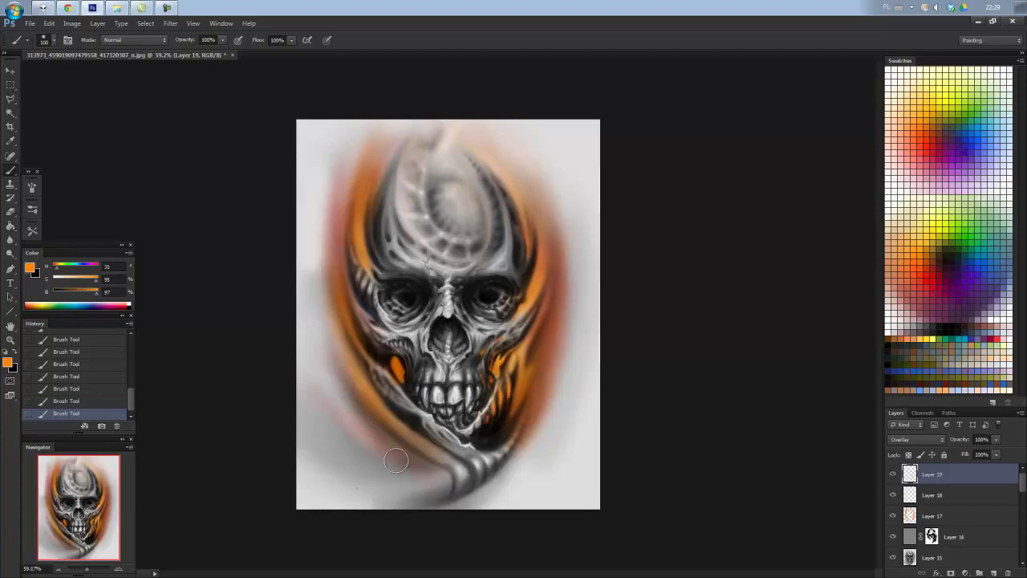
scroll(400, 279, up, 3)
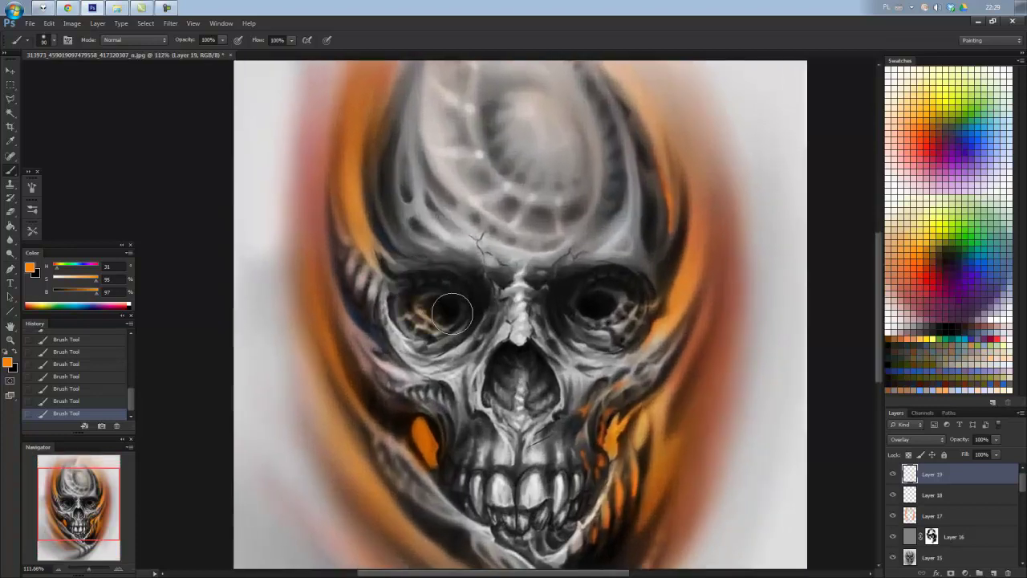
drag(452, 313, 436, 287)
drag(578, 281, 626, 301)
drag(449, 325, 451, 295)
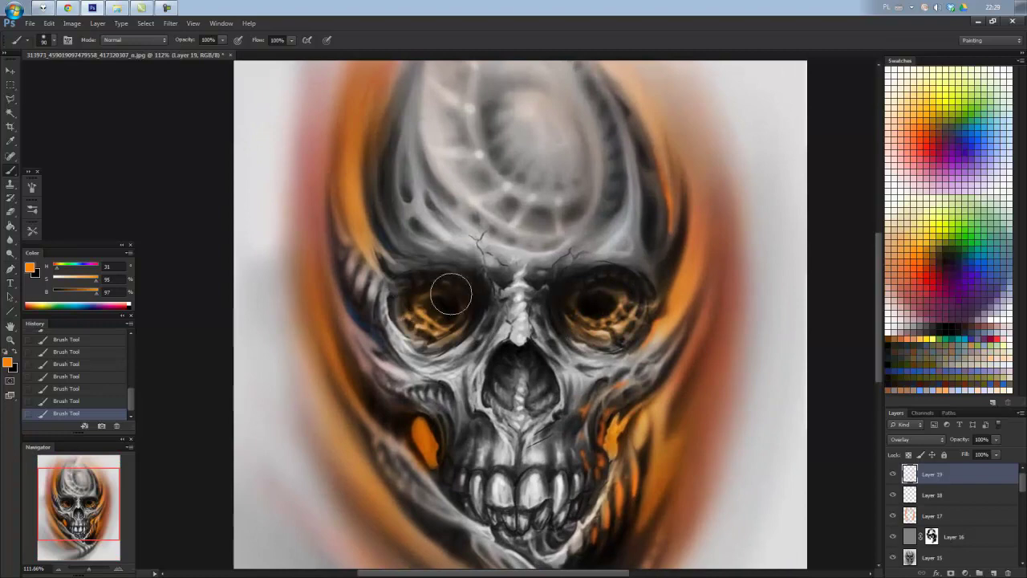
Paint bright red into both eye sockets, the right jaw and the gaps between the teeth.
click(900, 275)
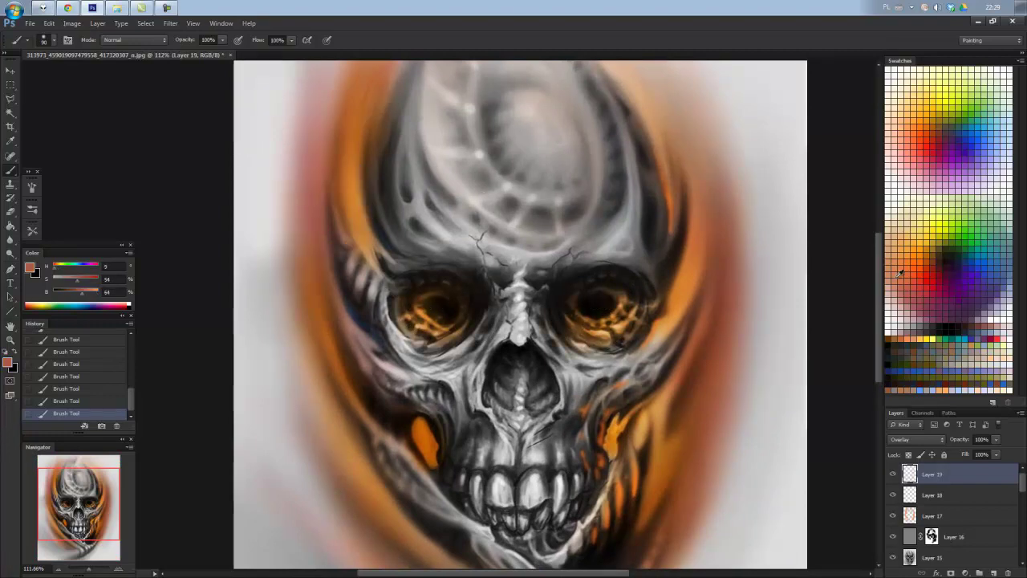
click(932, 273)
drag(408, 309, 433, 337)
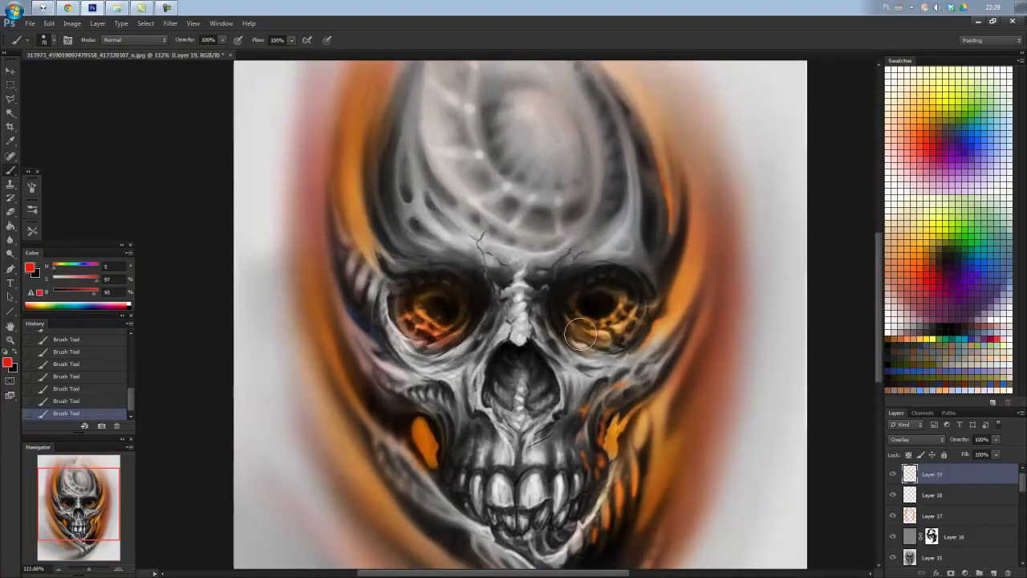
drag(581, 333, 603, 339)
drag(579, 419, 586, 456)
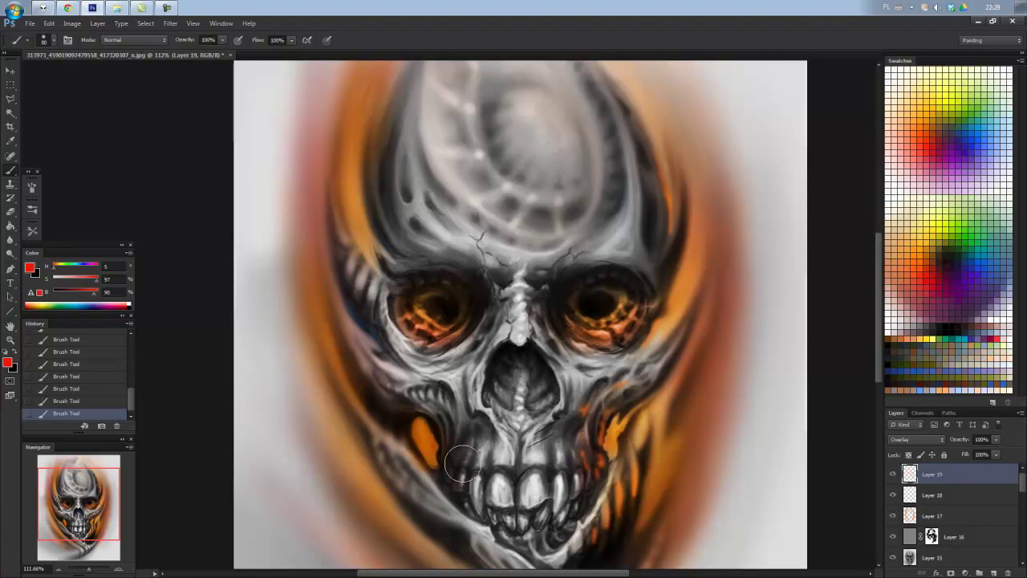
drag(464, 464, 497, 509)
mouse_move(586, 498)
mouse_down()
mouse_move(596, 517)
mouse_move(582, 521)
mouse_up()
drag(478, 504, 492, 520)
Brush reddish-brown sampled from the left eye into the nose cavity.
alt+click(471, 312)
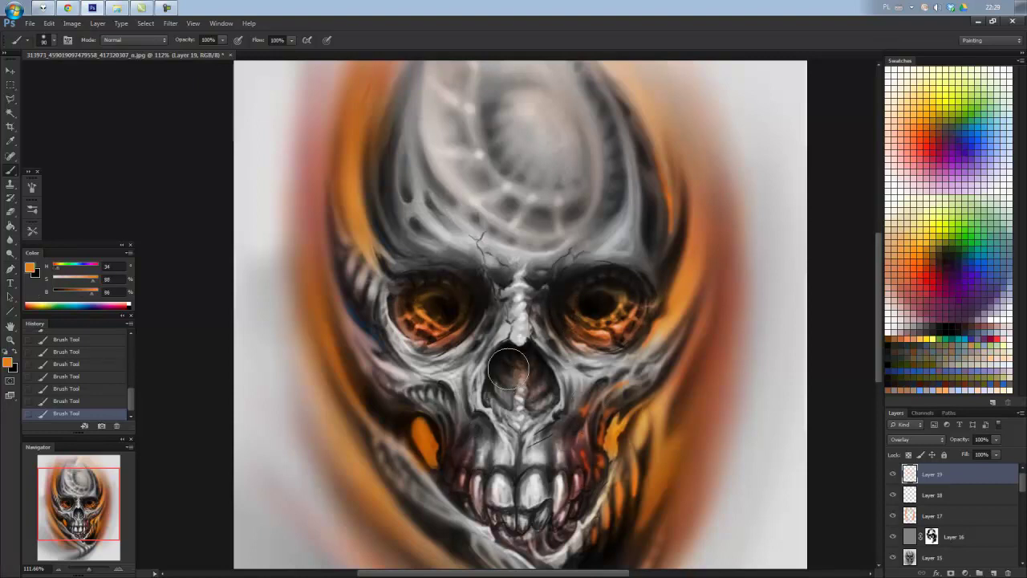
alt+click(433, 326)
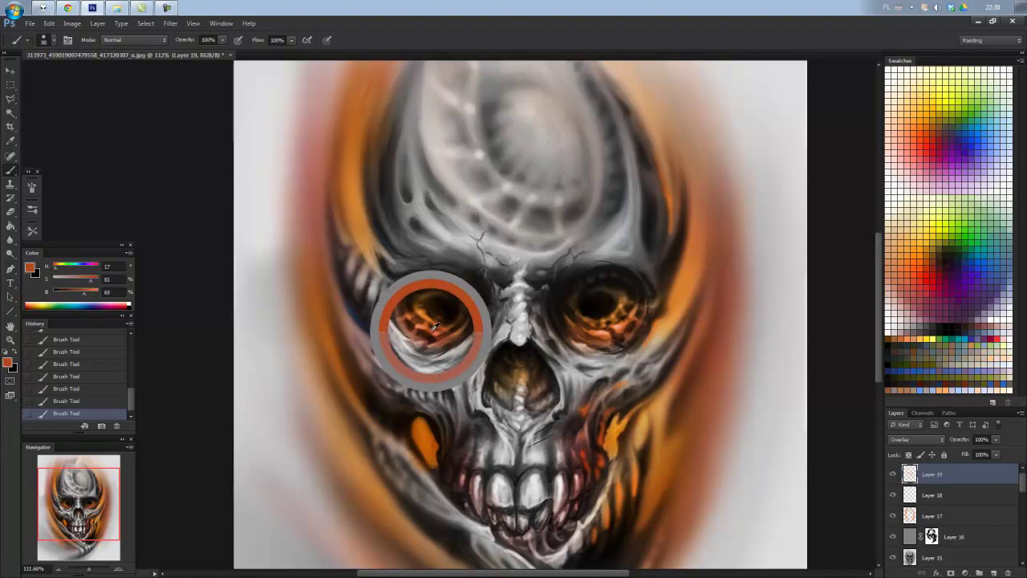
mouse_move(514, 384)
mouse_down()
mouse_move(534, 401)
mouse_move(521, 420)
mouse_up()
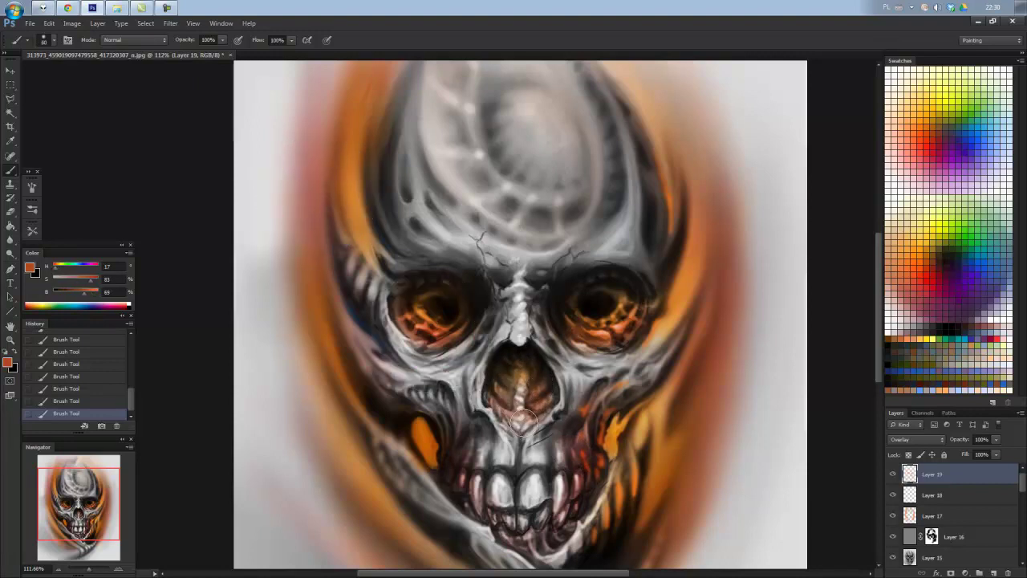
Try erasing recent strokes on the teeth with the history eraser and dismiss its error.
scroll(546, 460, down, 5)
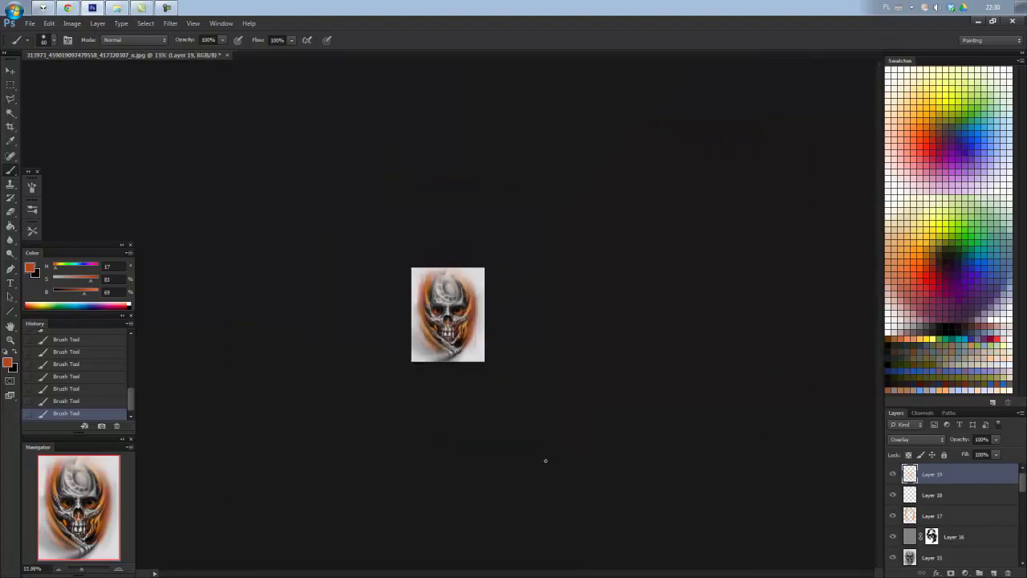
scroll(546, 460, up, 2)
scroll(545, 460, up, 1)
scroll(546, 460, up, 2)
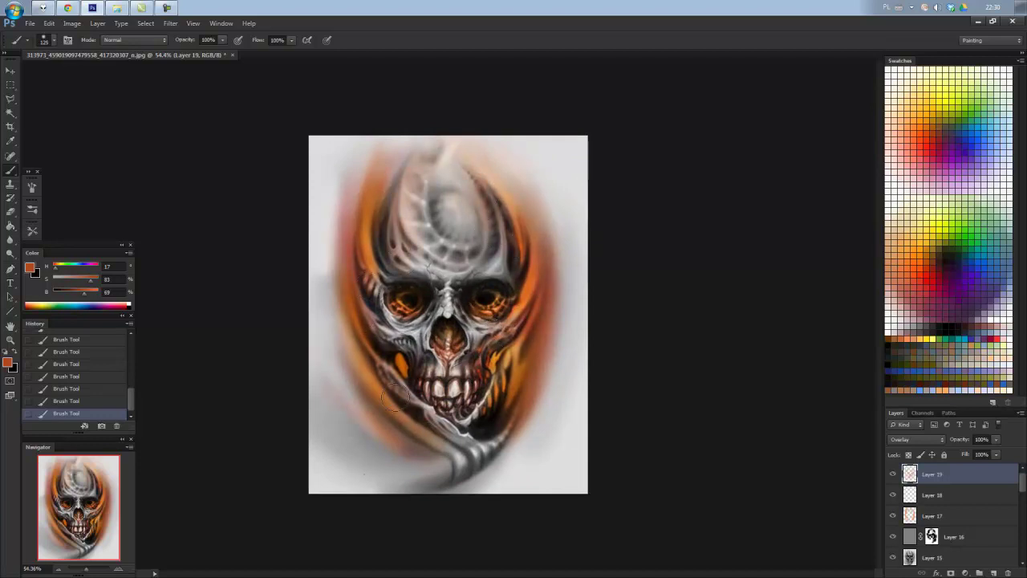
alt+click(515, 346)
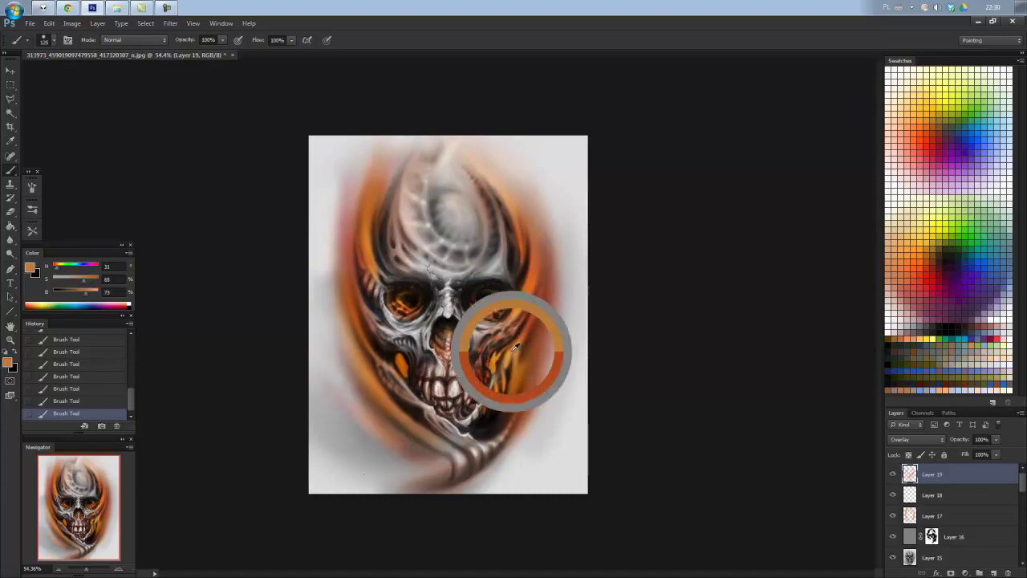
key(e)
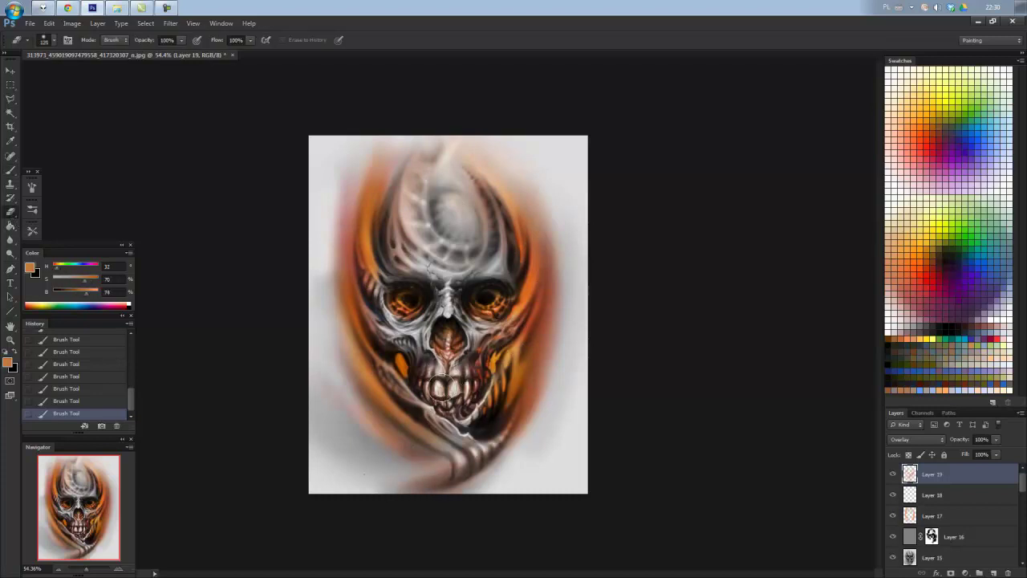
click(439, 392)
click(467, 350)
click(449, 264)
alt+click(528, 278)
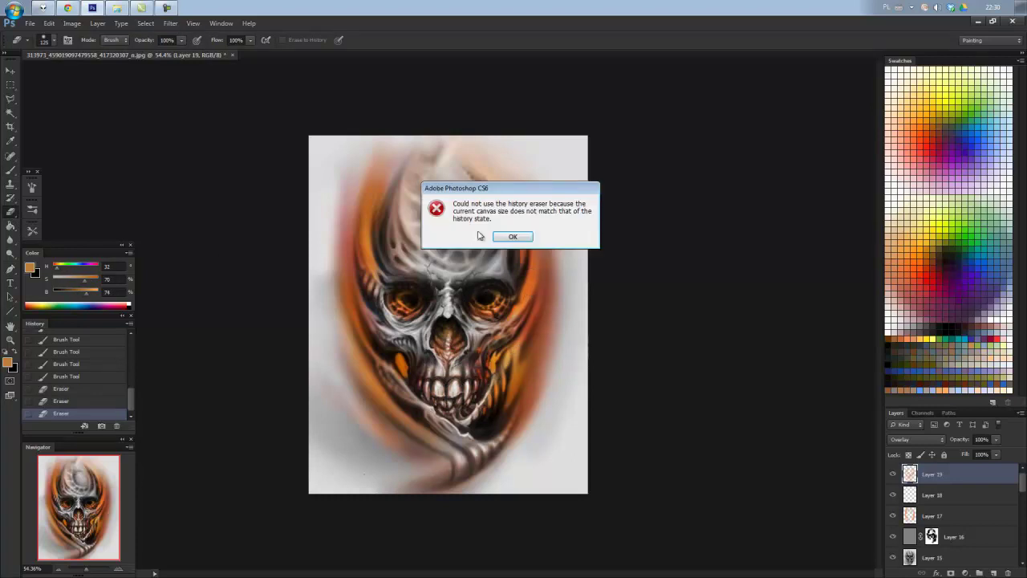
key(Return)
Paint deeper orange along the skull's sides and a faint orange tint on its crest.
key(b)
alt+click(528, 283)
drag(505, 259, 504, 211)
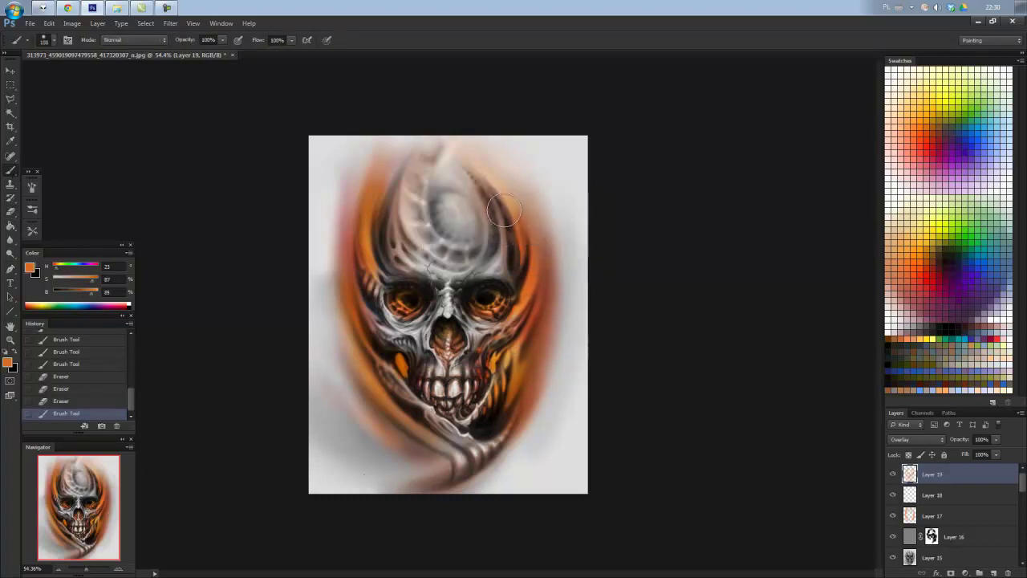
drag(402, 241, 401, 265)
mouse_move(397, 305)
mouse_down()
mouse_move(381, 337)
mouse_move(398, 361)
mouse_up()
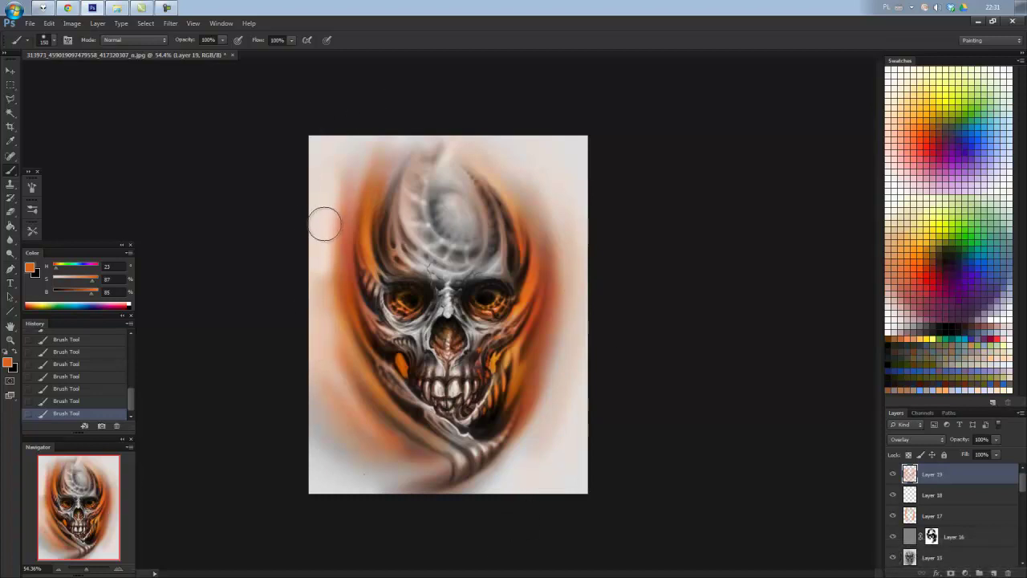
drag(466, 225, 457, 190)
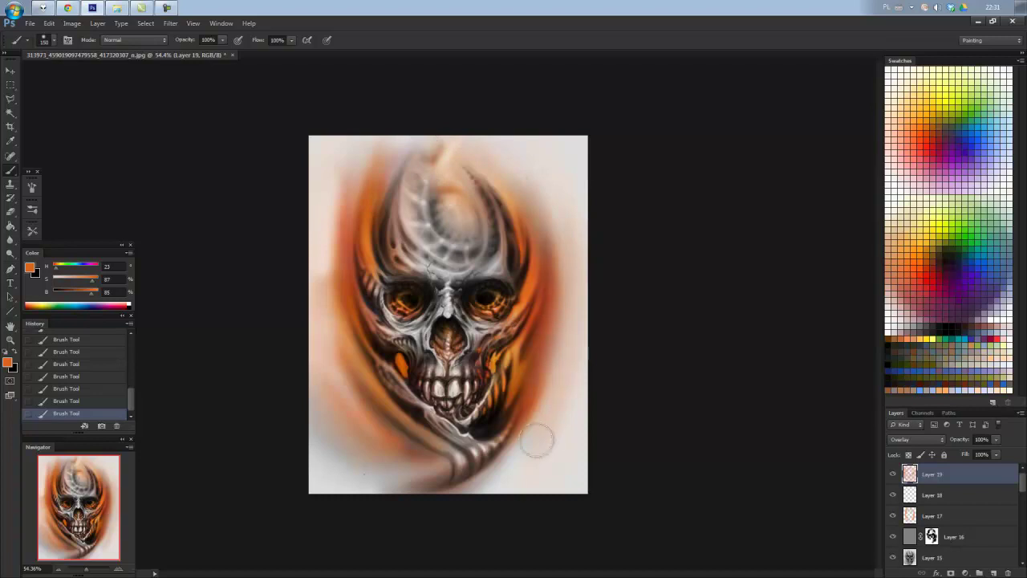
Undo the last two strokes and repaint a lighter orange glow at the lower left.
alt+click(530, 406)
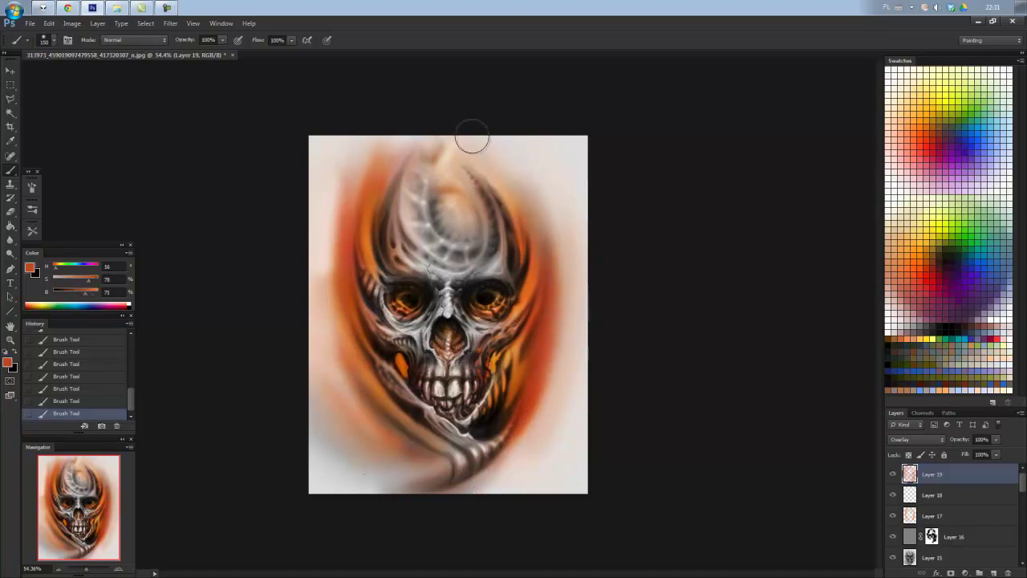
key(ctrl+alt+z)
key(ctrl+alt+z)
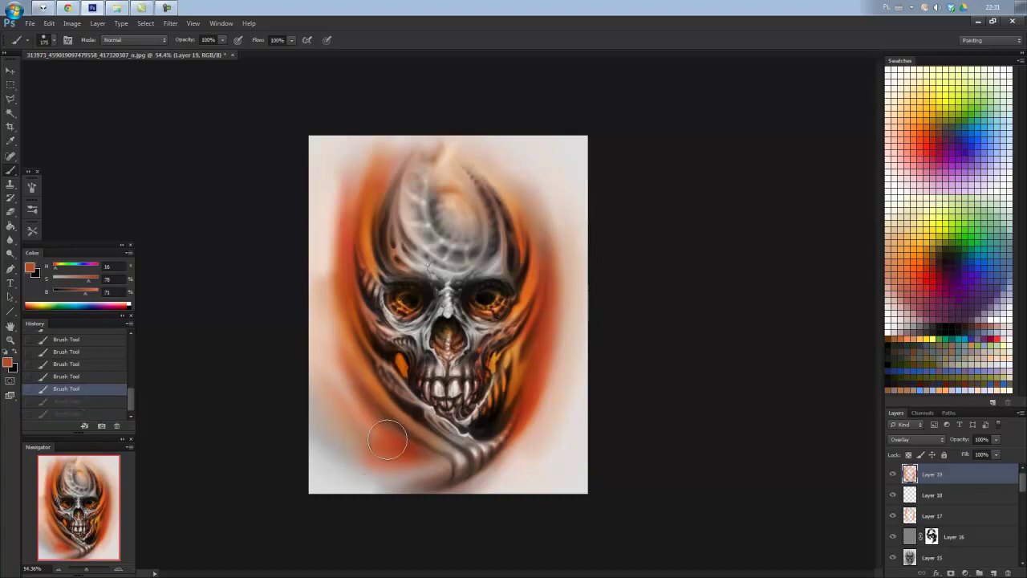
mouse_move(387, 439)
mouse_down()
mouse_move(377, 454)
mouse_move(441, 482)
mouse_up()
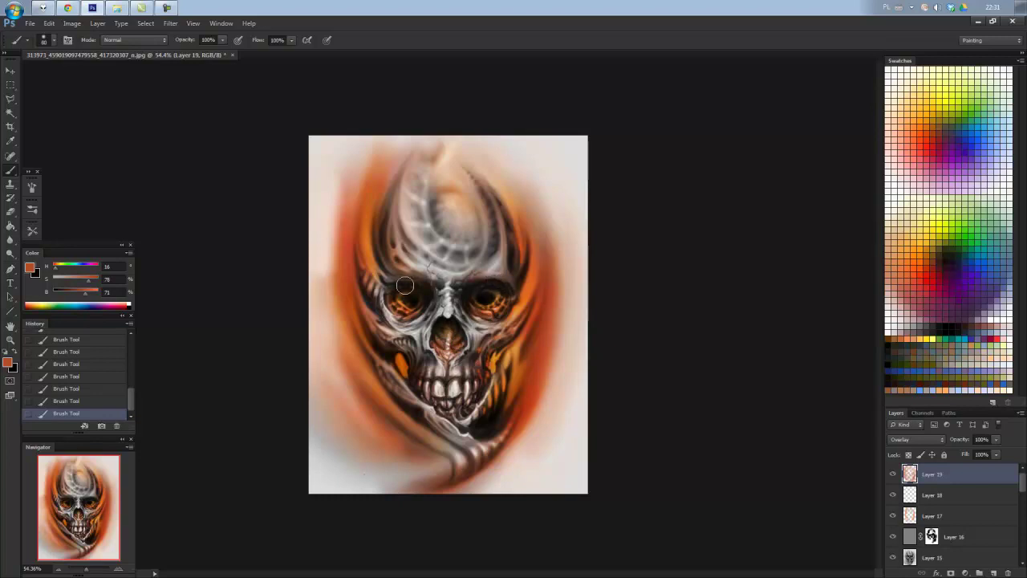
scroll(415, 275, up, 5)
Add Layer 20 and paint fine strokes along the brow ridge, then sample a brighter orange.
click(994, 573)
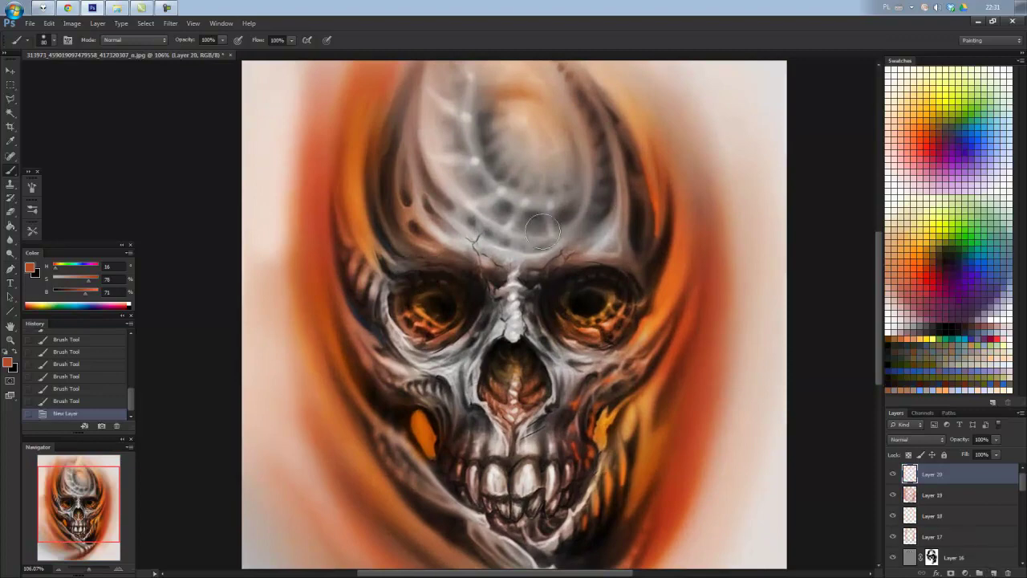
drag(442, 282, 470, 293)
drag(449, 268, 479, 281)
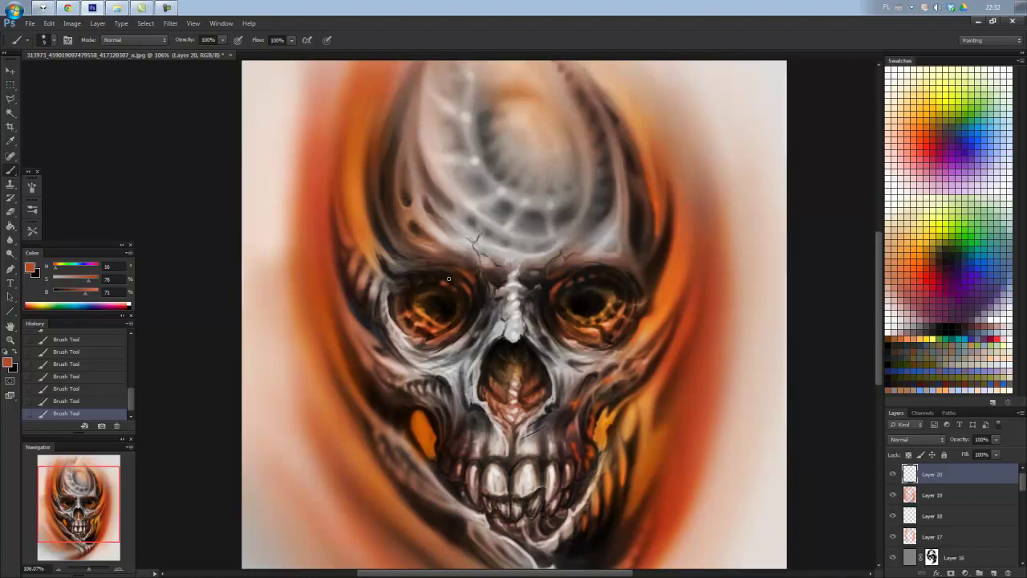
scroll(443, 312, down, 2)
scroll(520, 257, up, 4)
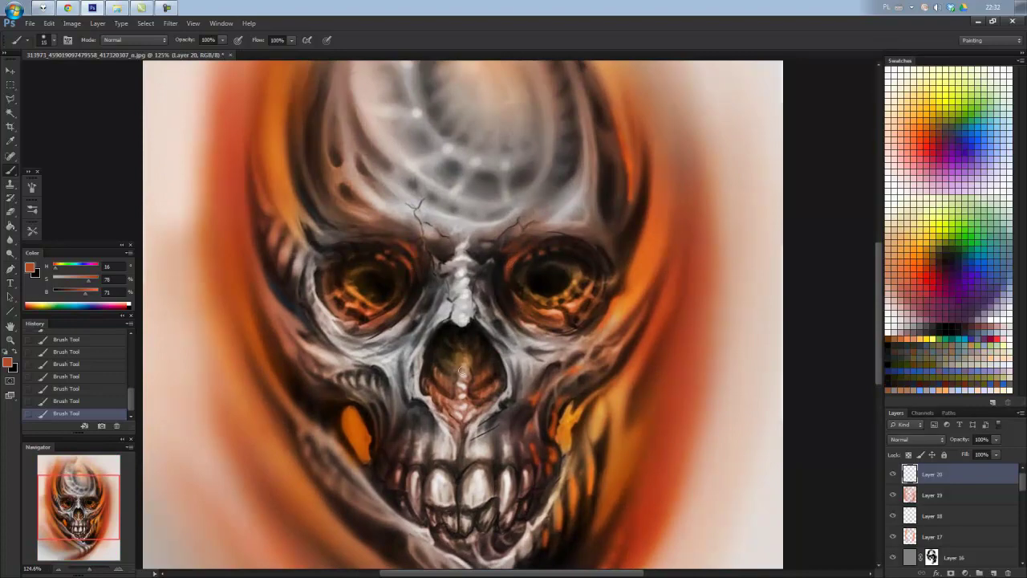
alt+click(559, 428)
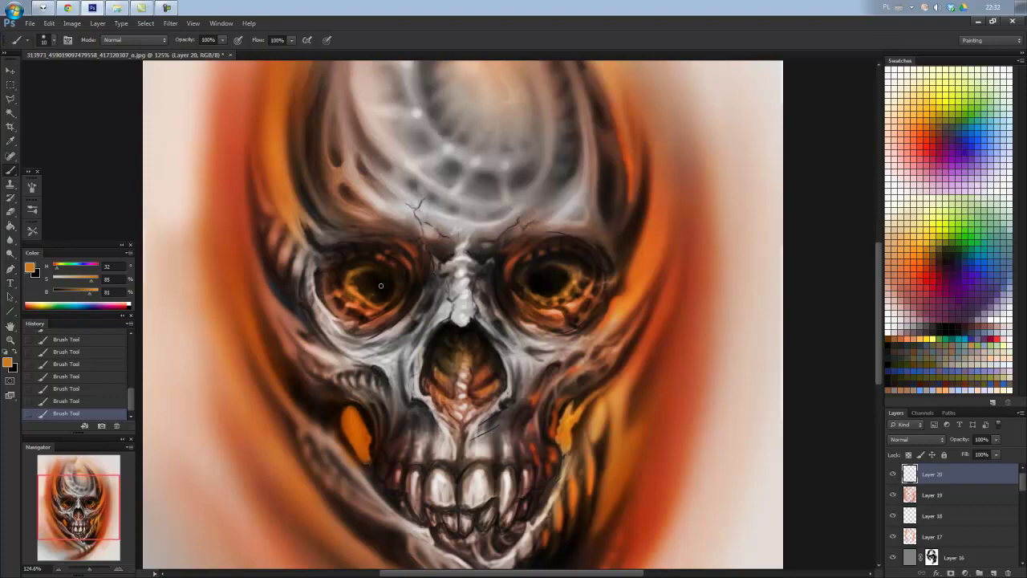
scroll(440, 158, down, 4)
scroll(441, 159, down, 2)
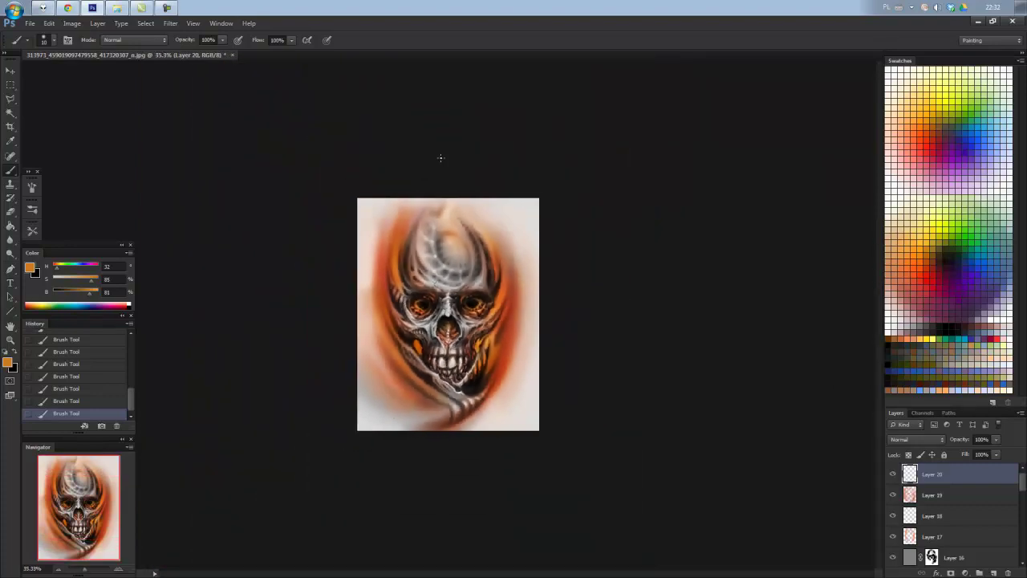
Brighten the orange flames beside the eye, both sides of the skull and the right jaw.
scroll(441, 158, up, 3)
scroll(441, 158, up, 2)
alt+click(581, 357)
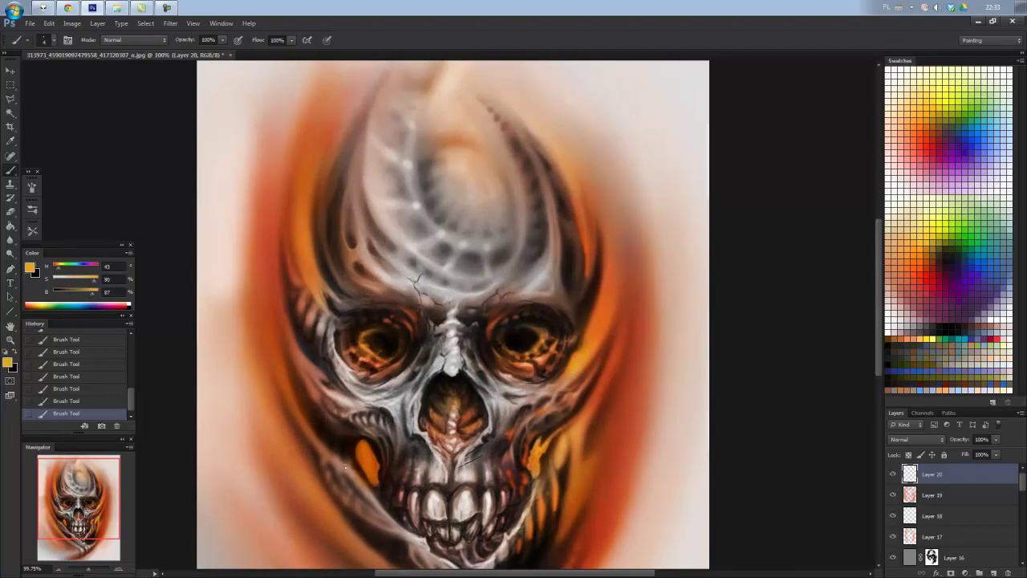
drag(369, 454, 367, 460)
drag(311, 369, 300, 350)
drag(320, 250, 321, 276)
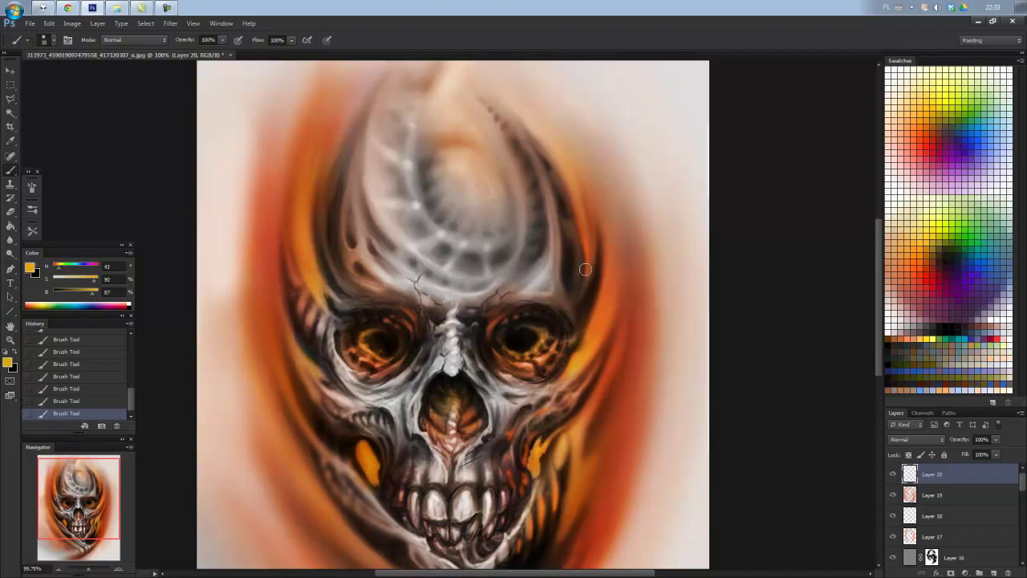
drag(584, 223, 586, 297)
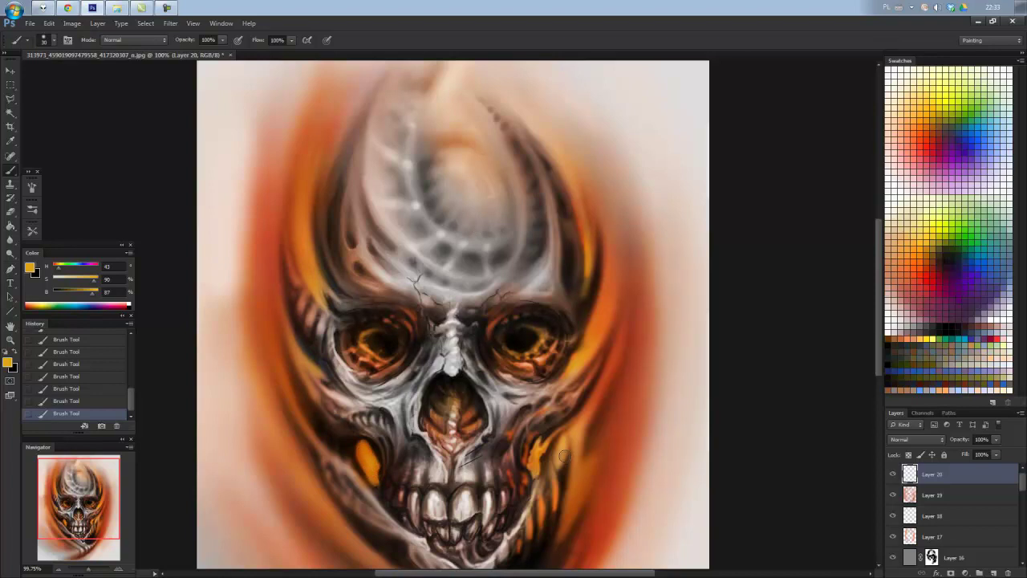
drag(577, 478, 579, 506)
drag(428, 445, 432, 333)
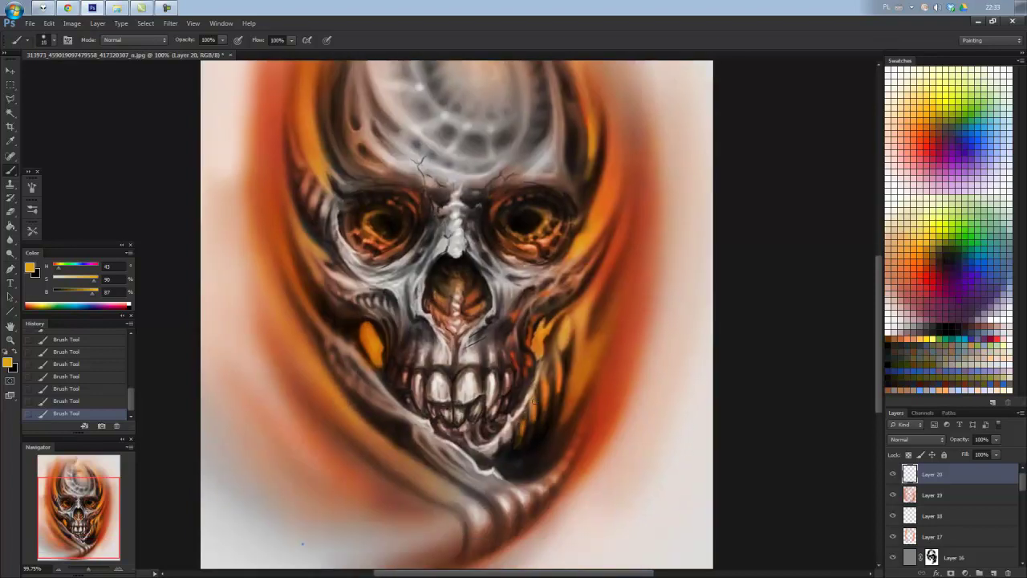
drag(546, 417, 559, 371)
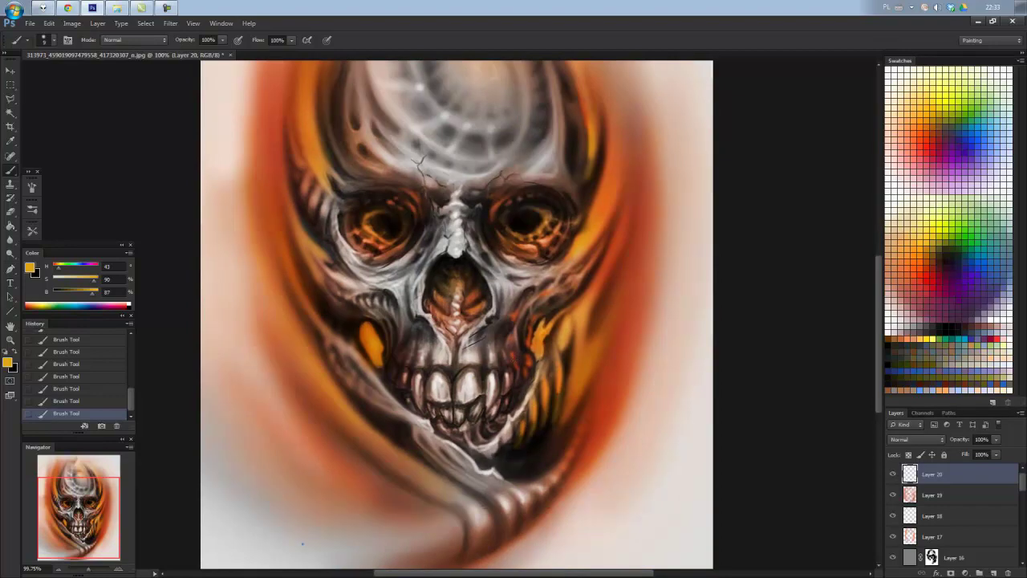
Paint a soft warm orange glow over the forehead with a larger brush.
alt+click(386, 332)
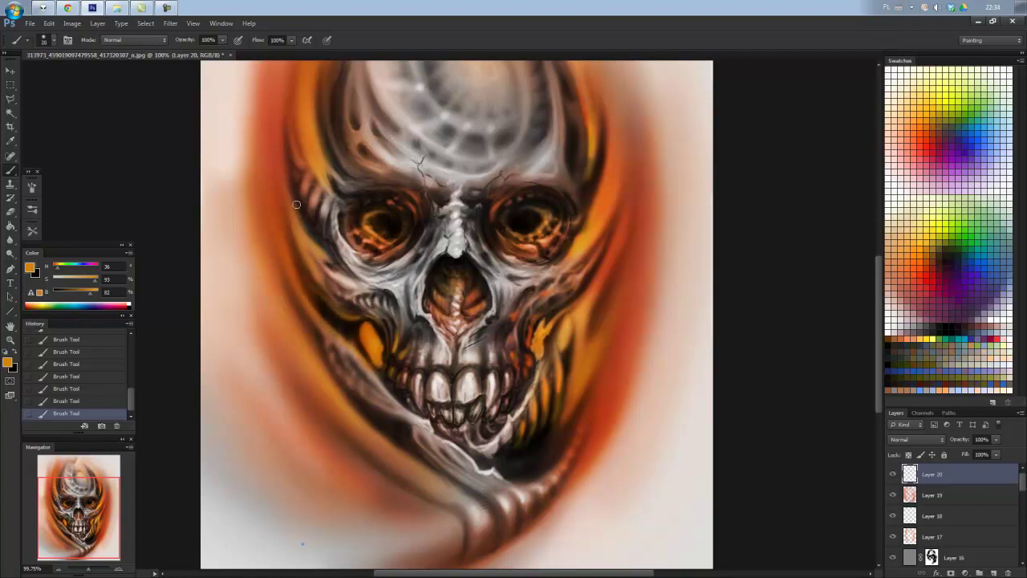
drag(296, 205, 340, 215)
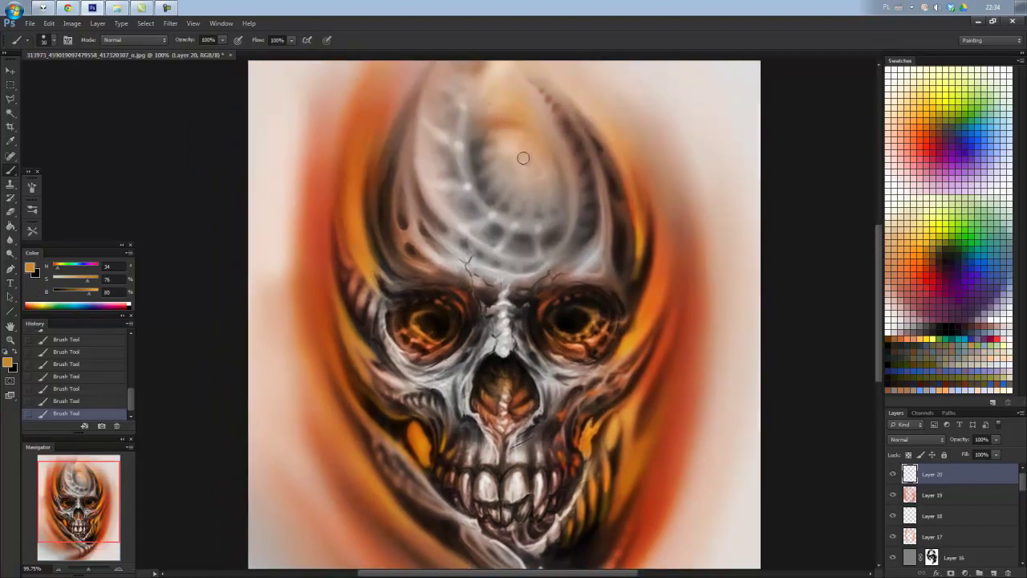
key(bracketright)
key(bracketright)
mouse_move(522, 156)
mouse_down()
mouse_move(500, 158)
mouse_move(516, 142)
mouse_up()
key(bracketleft)
key(bracketleft)
key(bracketleft)
alt+click(694, 307)
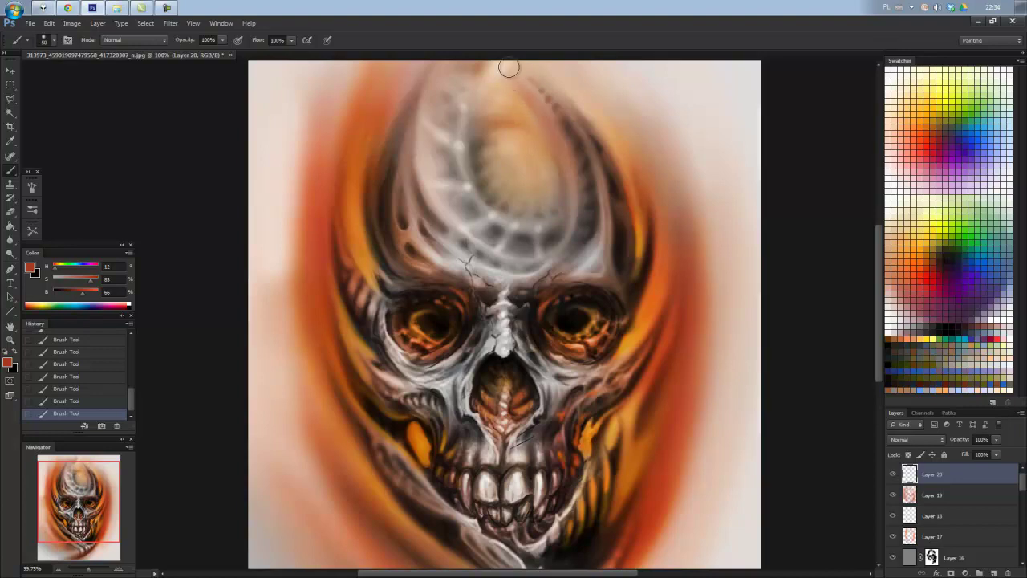
alt+click(327, 195)
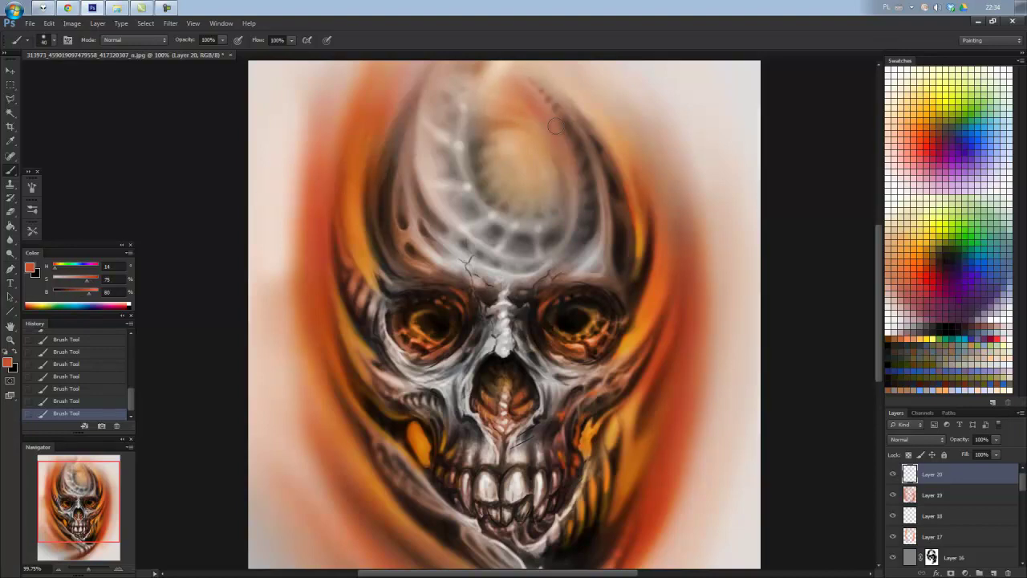
Tilt the view to check the painting, then flip the canvas horizontally.
key(r)
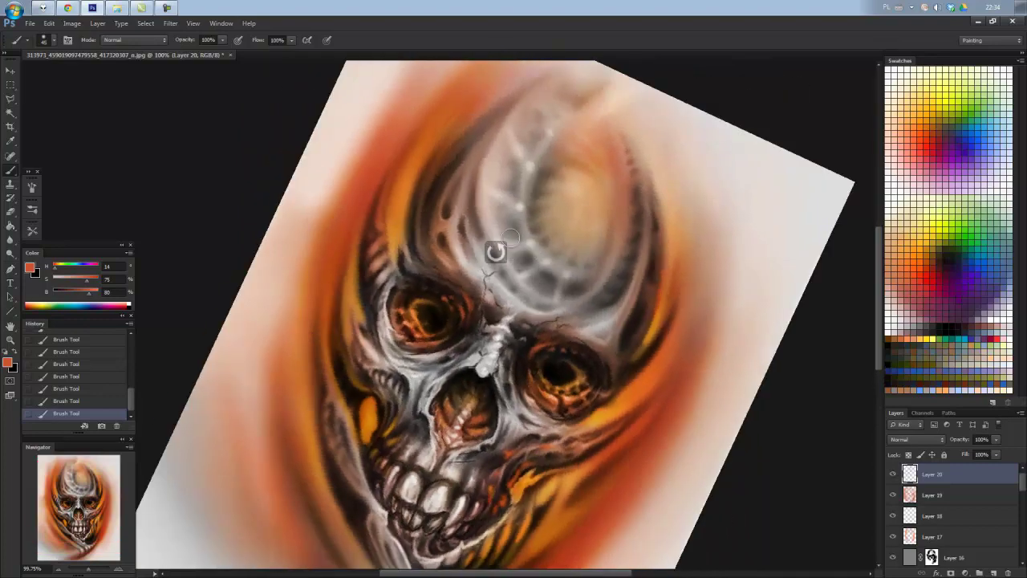
drag(510, 241, 493, 252)
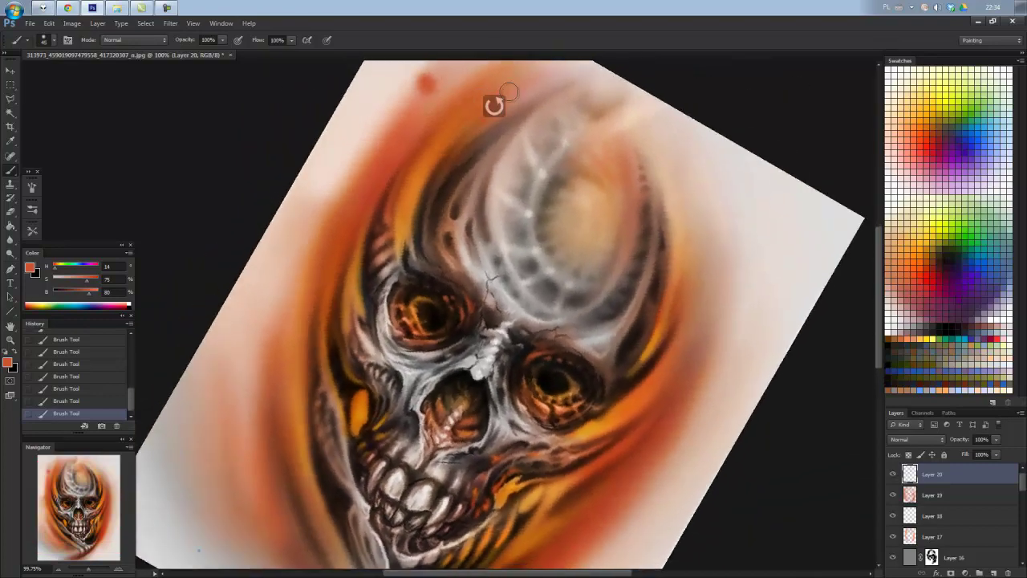
drag(493, 105, 490, 91)
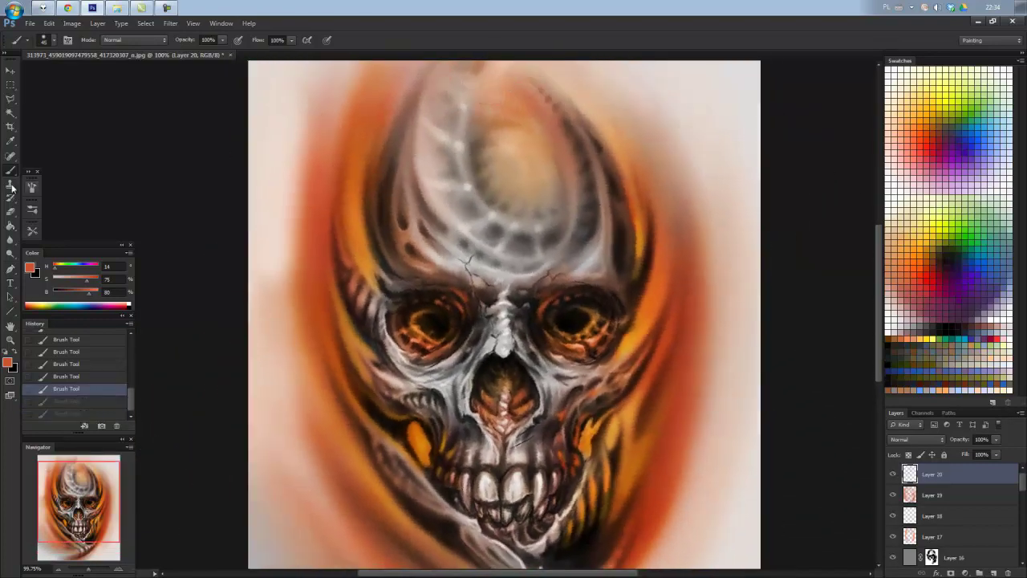
click(71, 22)
click(229, 169)
scroll(254, 146, down, 5)
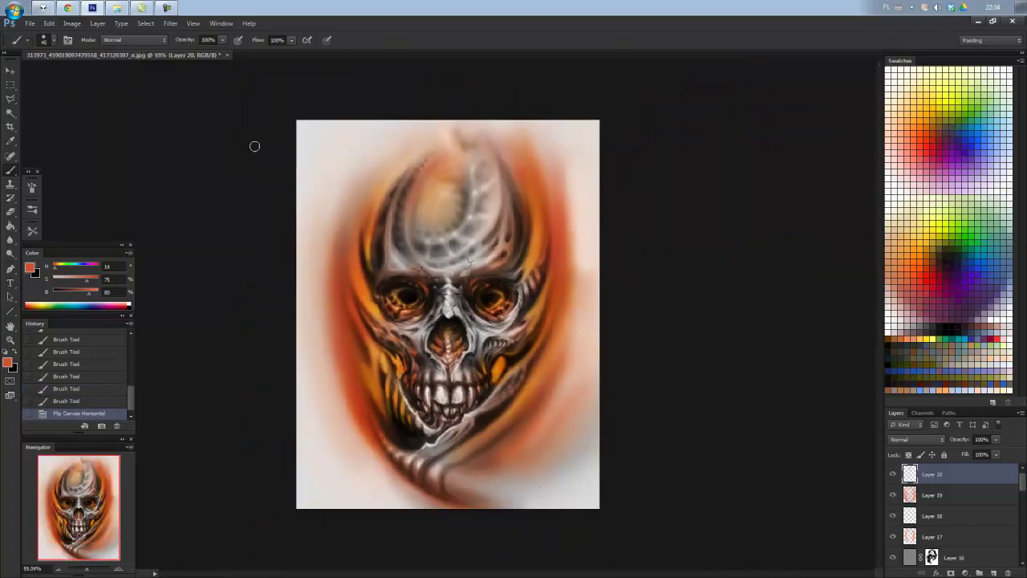
scroll(254, 146, up, 3)
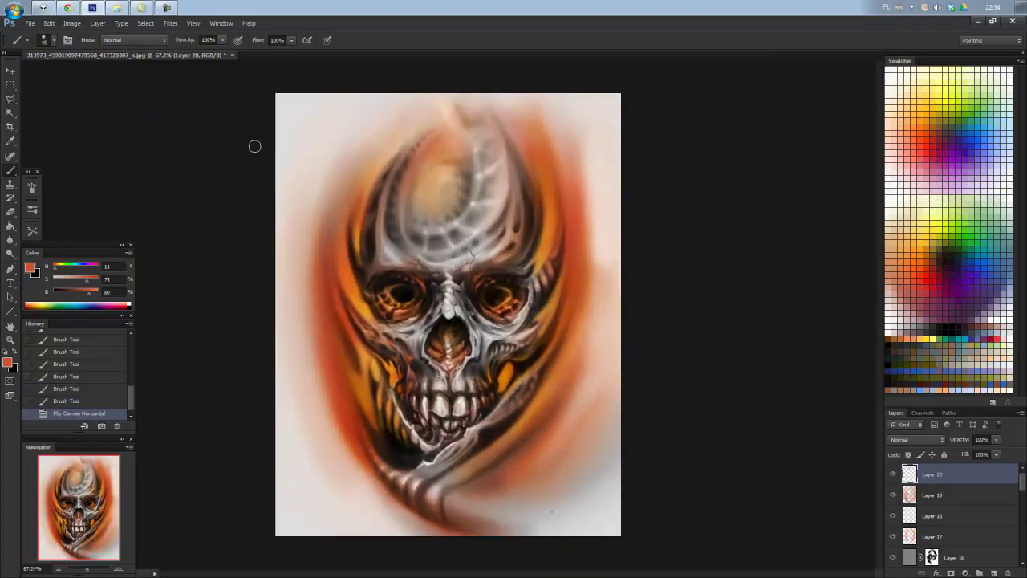
Paste a merged copy of the whole canvas onto a new Layer 21.
key(ctrl+a)
key(ctrl+shift+c)
key(ctrl+v)
Paint Color Dodge brush highlights on the skull's left cheek and jaw.
click(132, 39)
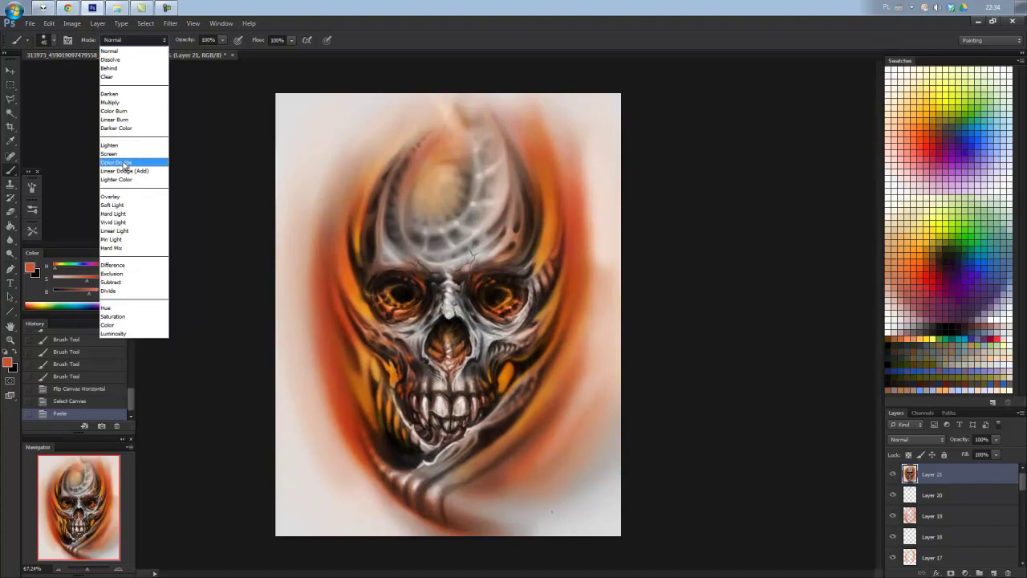
click(129, 162)
drag(367, 308, 371, 315)
drag(373, 353, 390, 372)
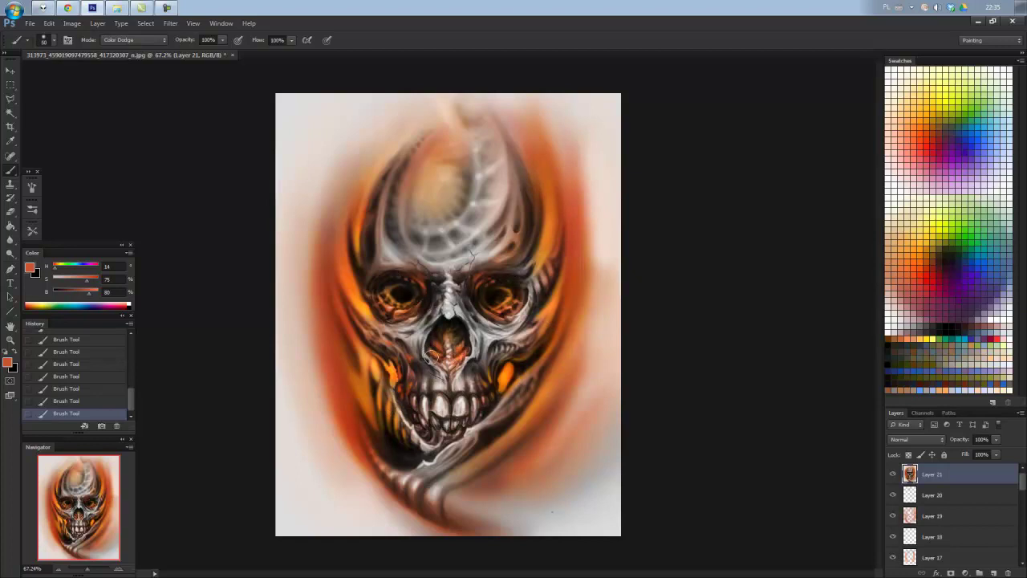
scroll(464, 218, down, 3)
scroll(506, 305, up, 1)
scroll(549, 394, up, 2)
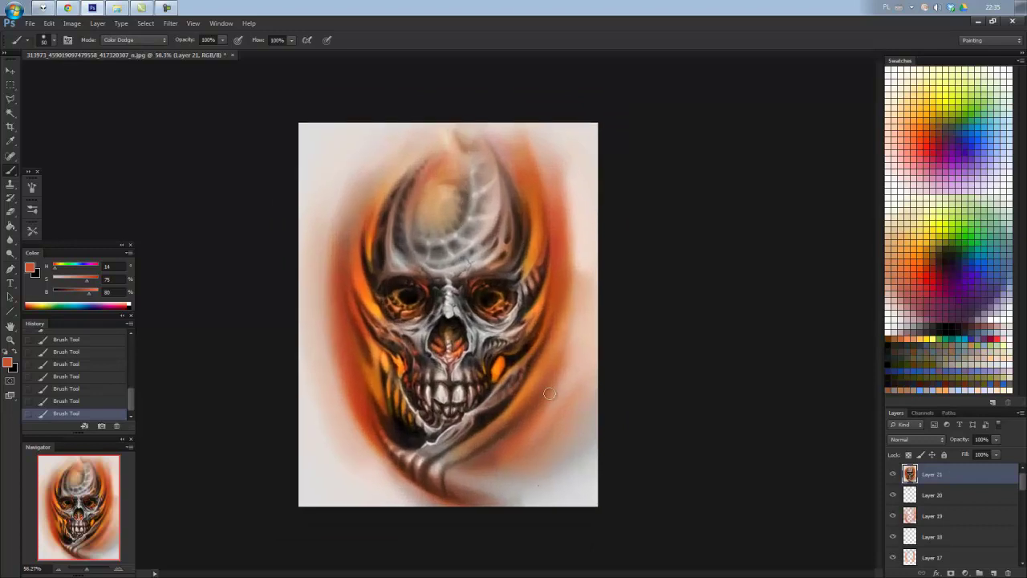
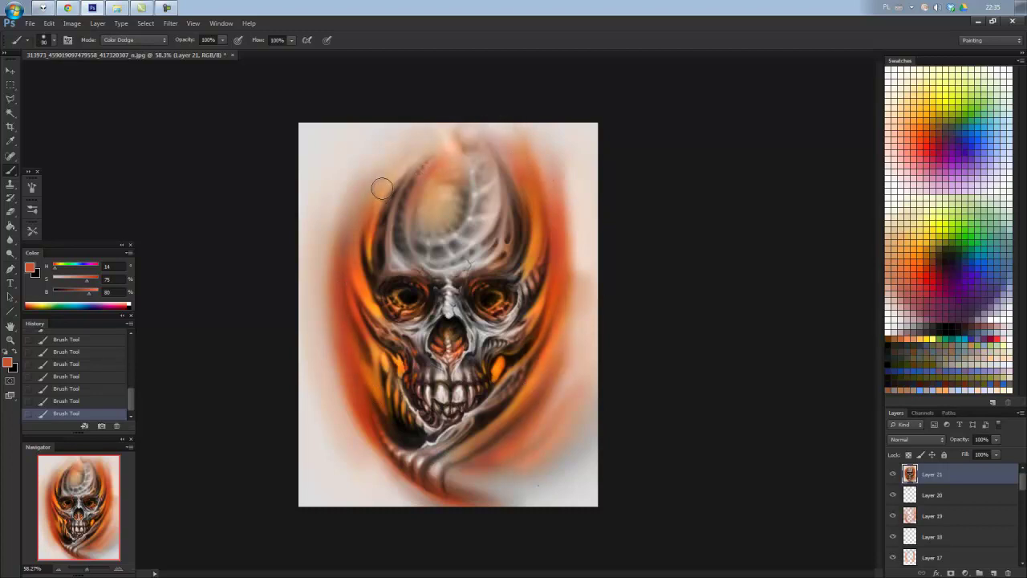
Undo two recent strokes and repaint orange glow upward from the skull's left edge in Normal mode.
key(ctrl+alt+z)
key(ctrl+alt+z)
key(ctrl+alt+z)
key(ctrl+alt+z)
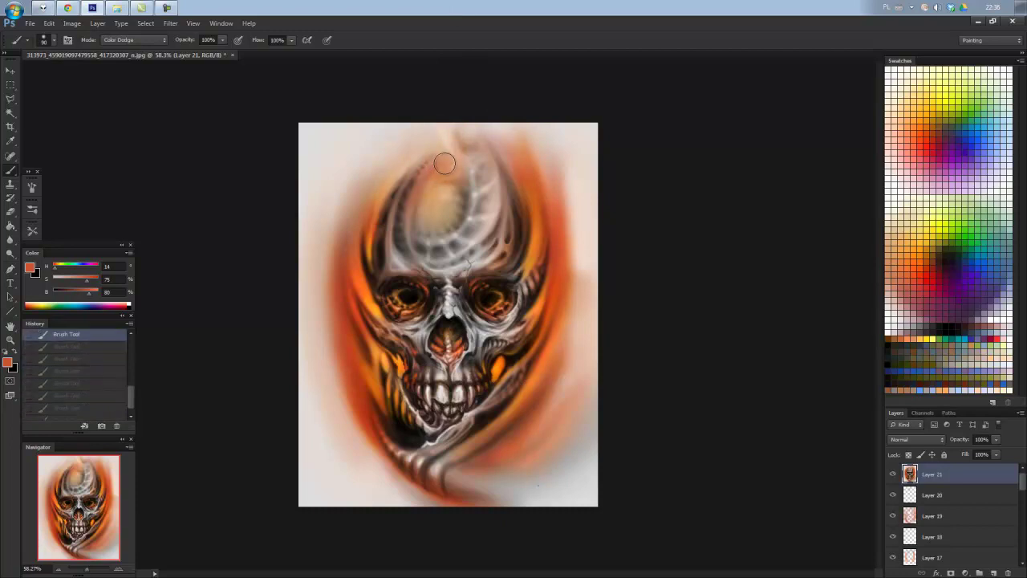
key(ctrl+alt+z)
key(ctrl+alt+z)
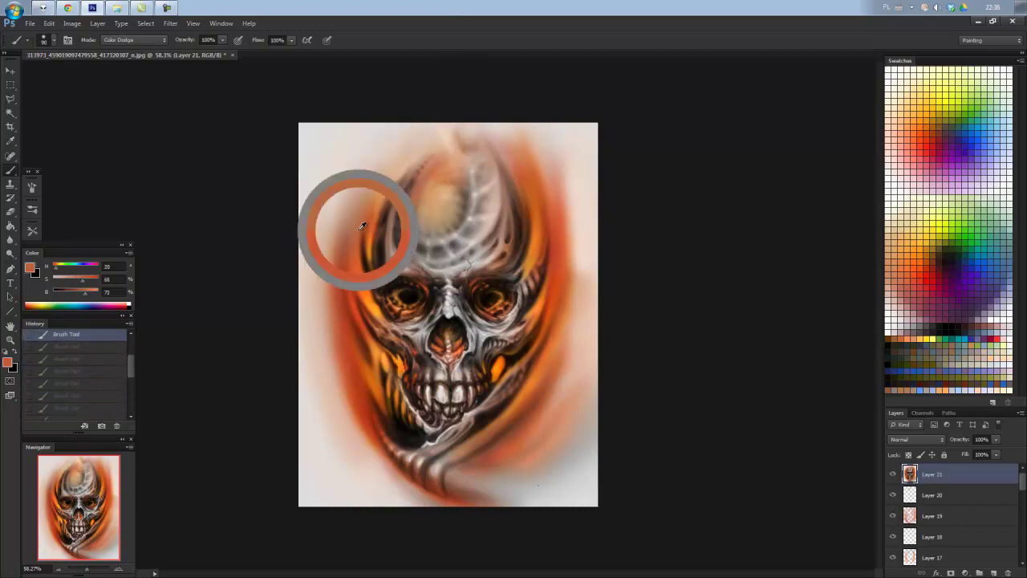
mouse_move(378, 172)
mouse_down()
mouse_move(425, 141)
mouse_move(366, 189)
mouse_up()
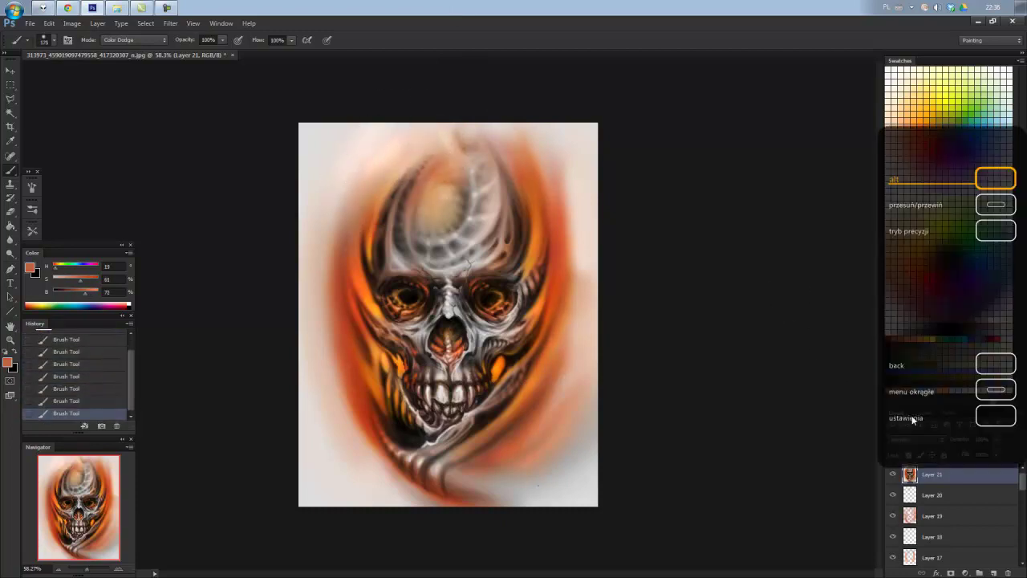
key(shift+alt+n)
alt+click(349, 269)
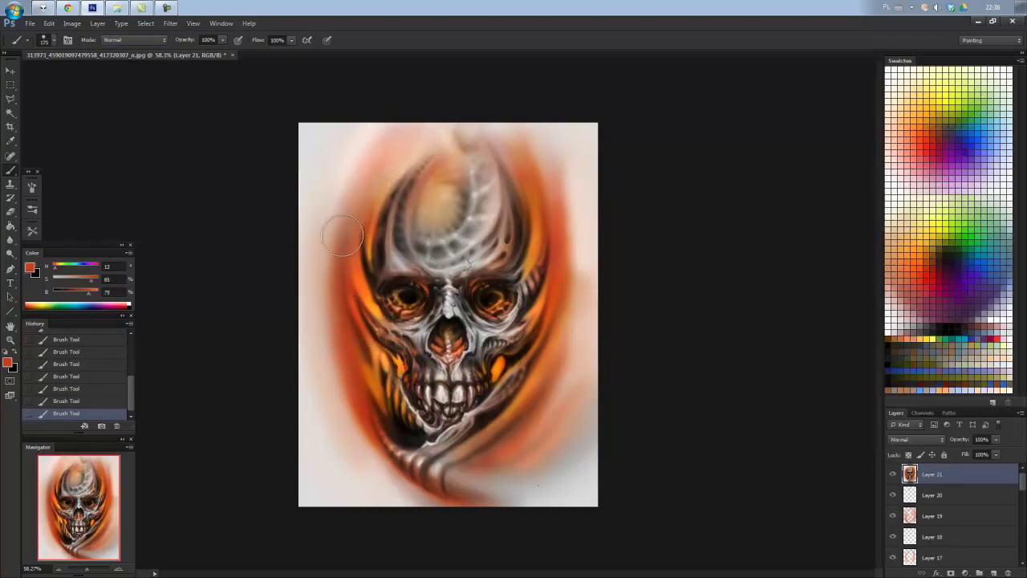
mouse_move(349, 228)
mouse_down()
mouse_move(468, 124)
mouse_move(470, 137)
mouse_up()
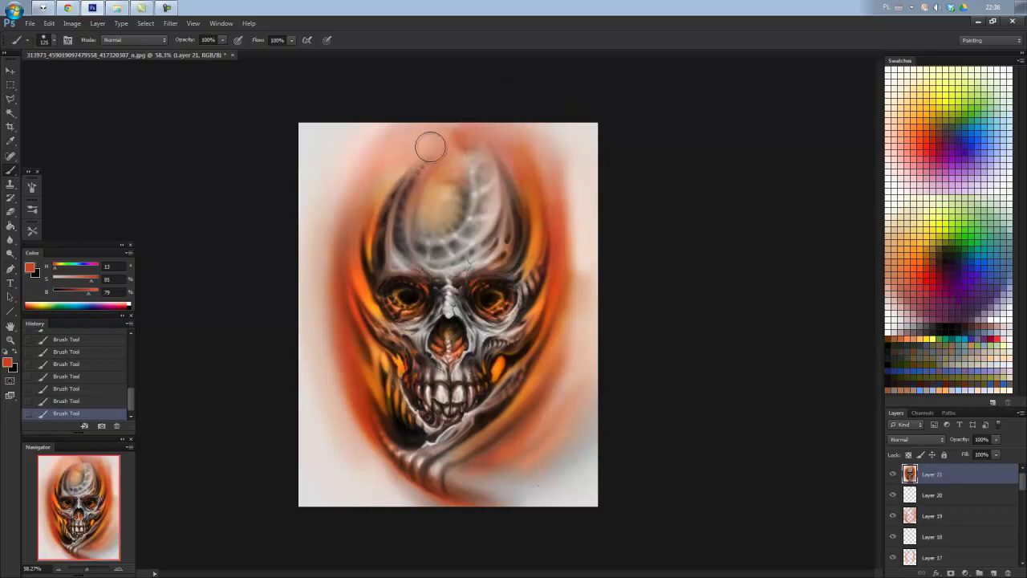
Sample brown, salmon, pale grey and bright orange tones from the painting for the glow.
alt+click(392, 210)
key(bracketleft)
key(bracketleft)
key(bracketleft)
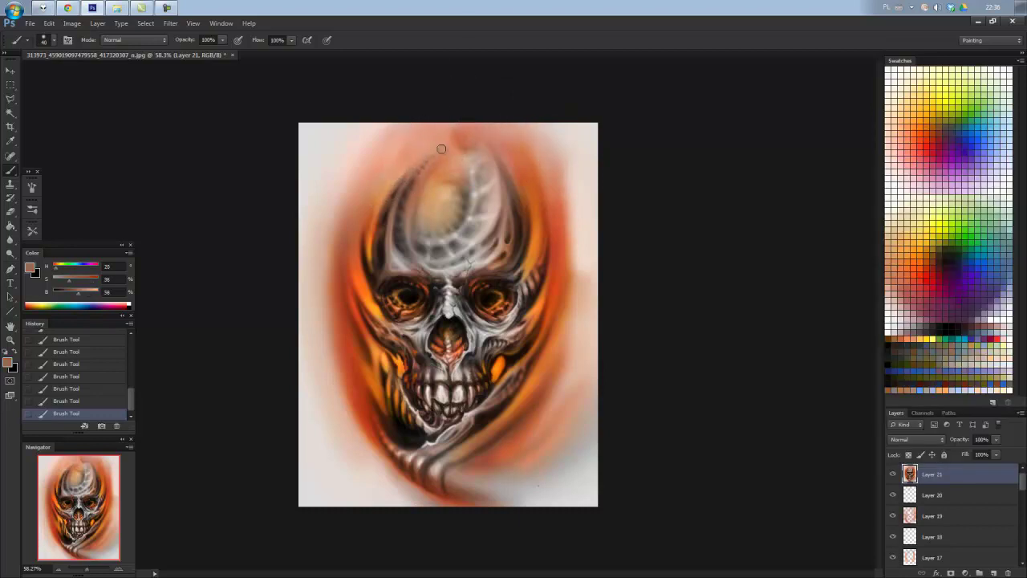
alt+click(506, 210)
alt+click(461, 149)
alt+click(458, 132)
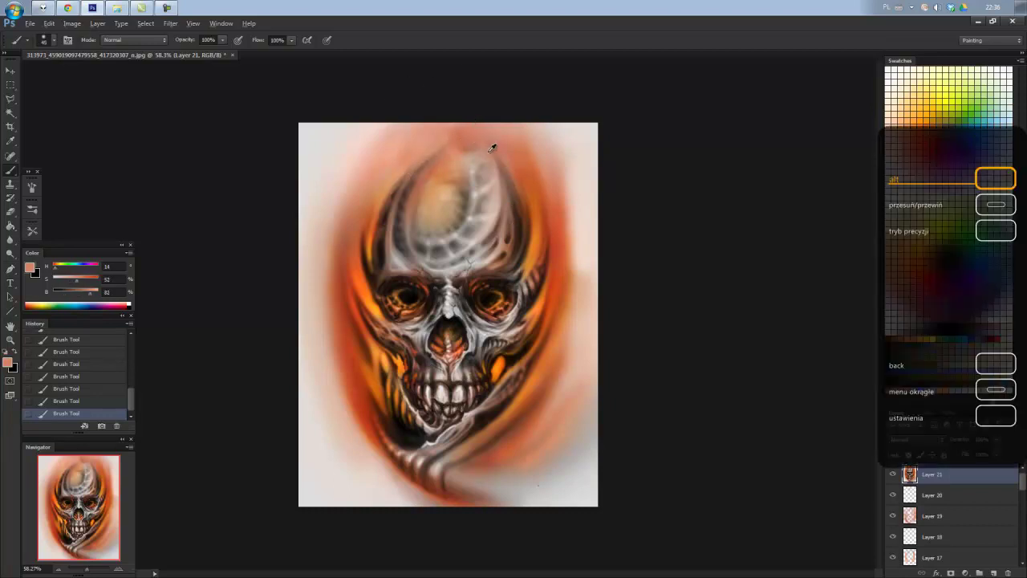
alt+click(499, 207)
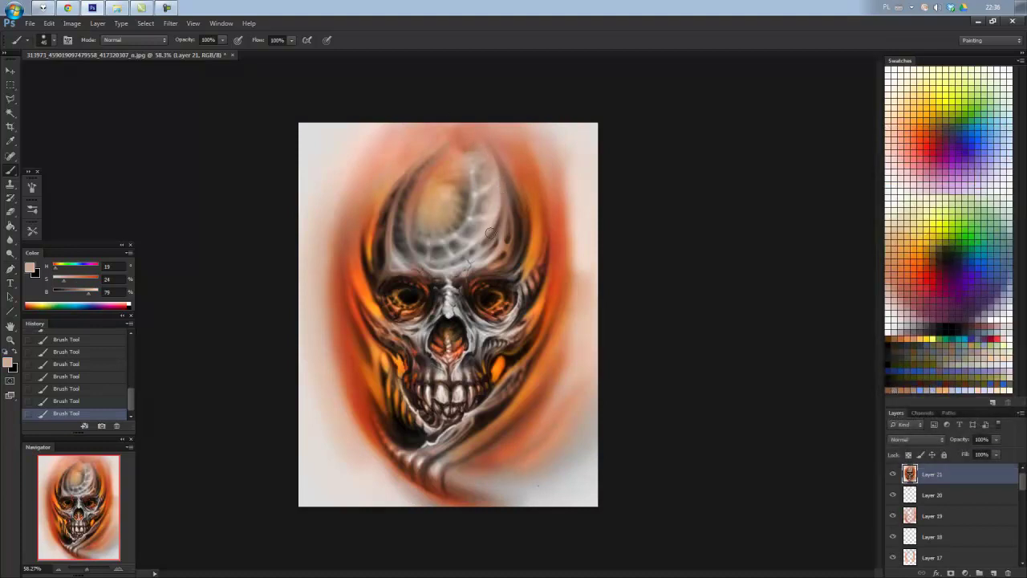
key(alt)
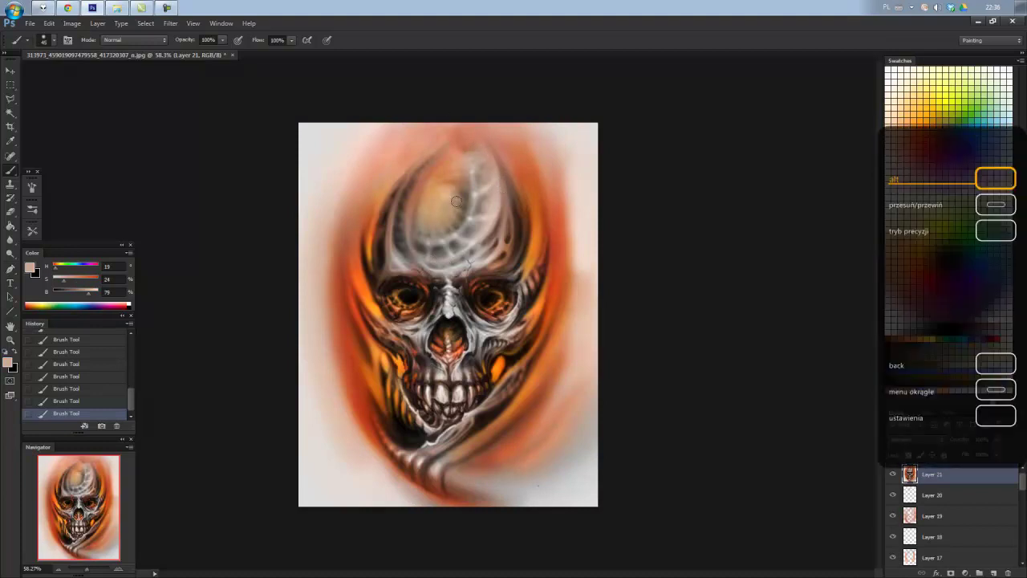
alt+click(391, 201)
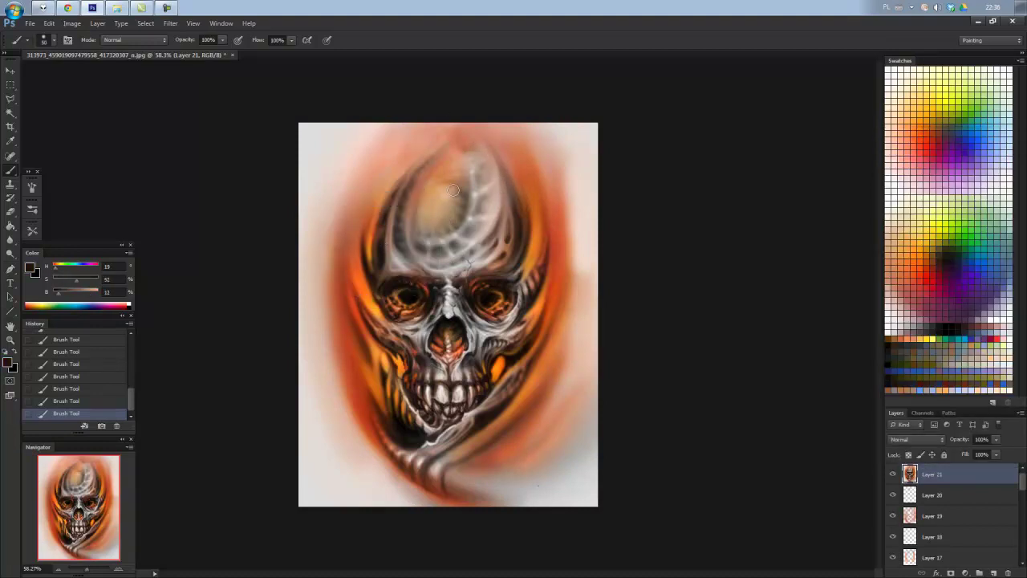
alt+click(554, 273)
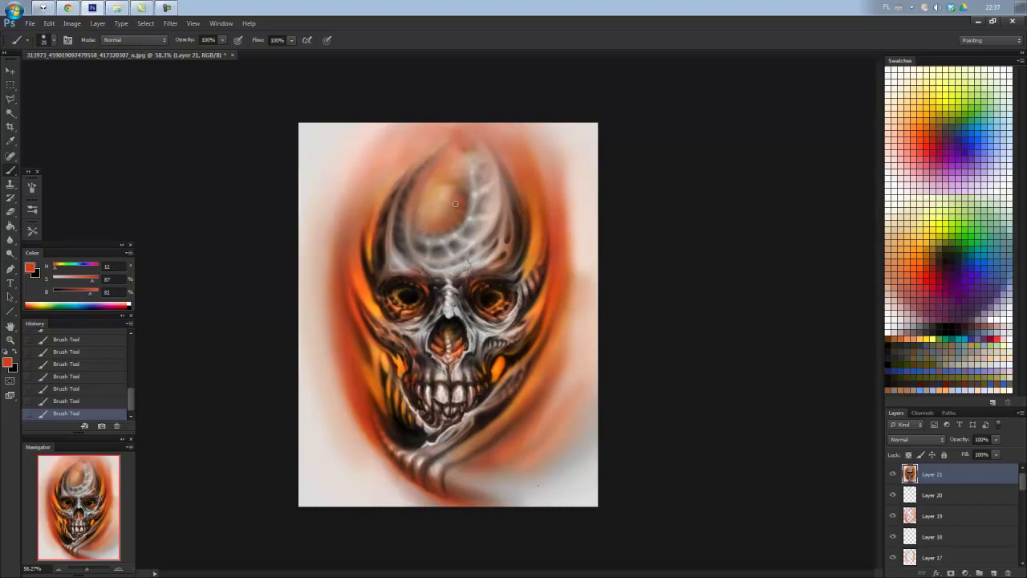
Paint a bright orange sampled from the eye edge over the skull's crown, then fit the view.
alt+click(438, 196)
alt+click(382, 295)
drag(431, 209, 441, 177)
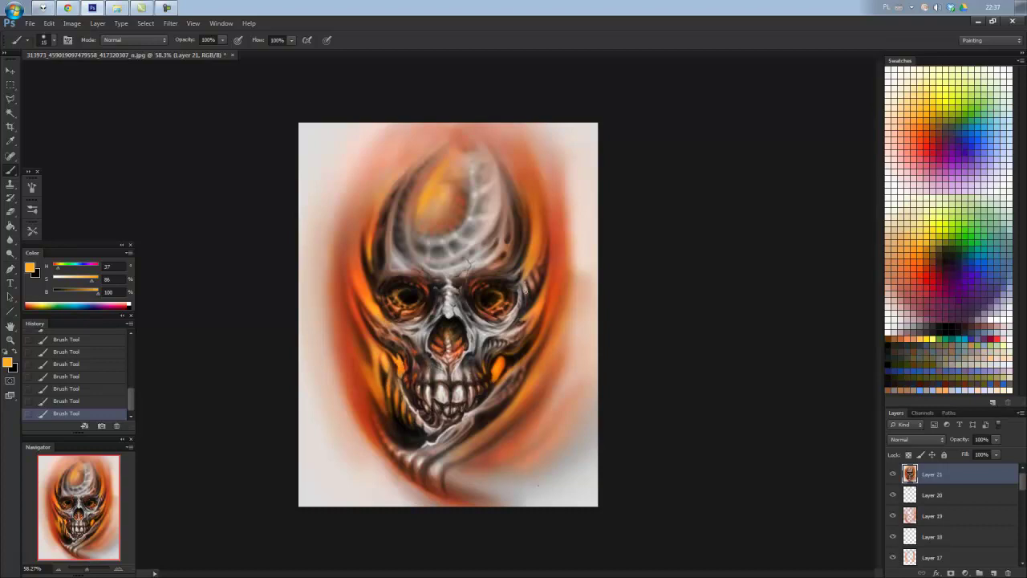
key(ctrl+minus)
key(ctrl+0)
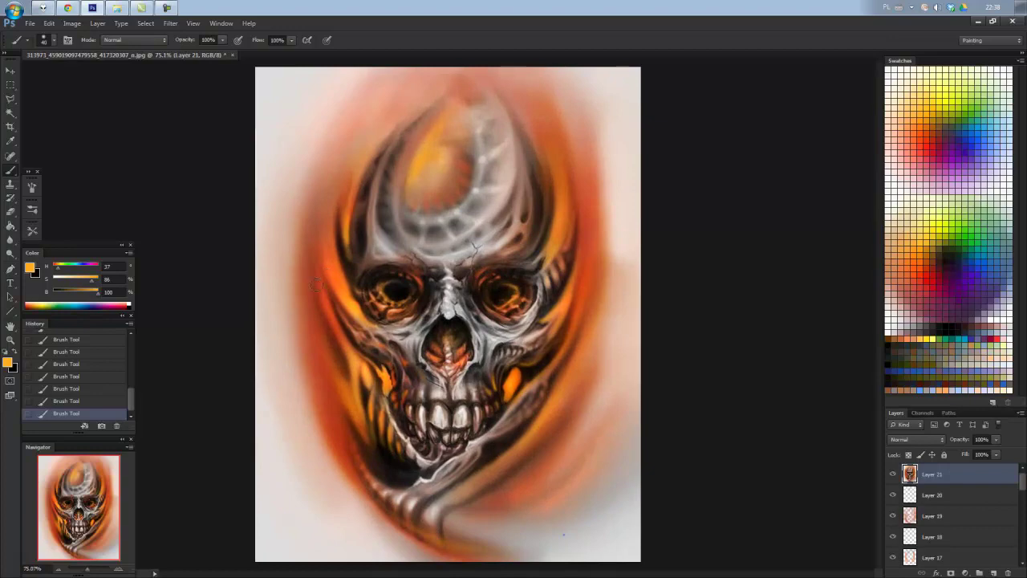
key(ctrl+a)
Paste a merged copy of all visible layers as Layer 22.
key(ctrl+shift+c)
key(ctrl+v)
key(r)
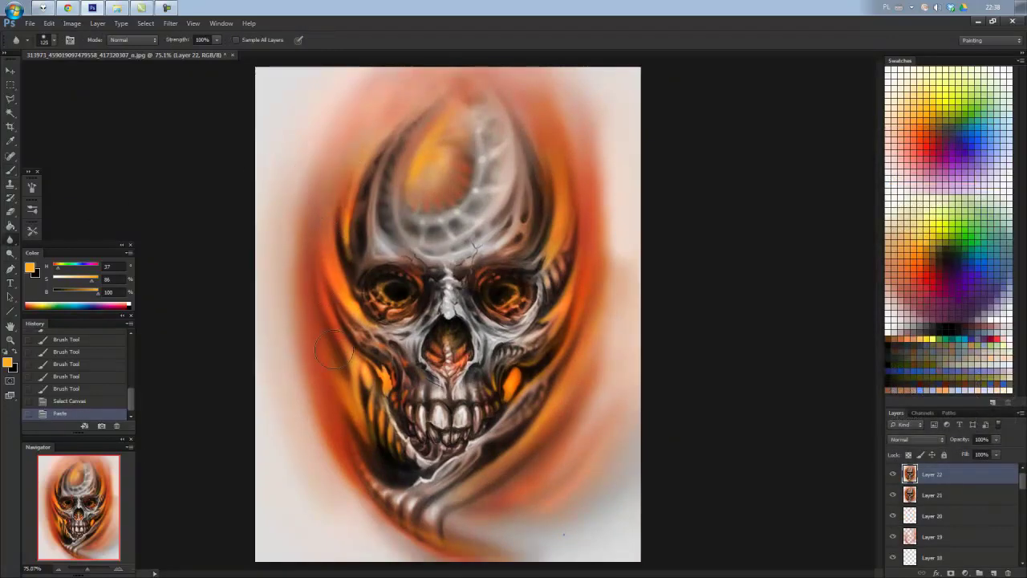
Blur the outer orange glow along the left, top, right and lower edges of the skull.
drag(329, 393, 313, 399)
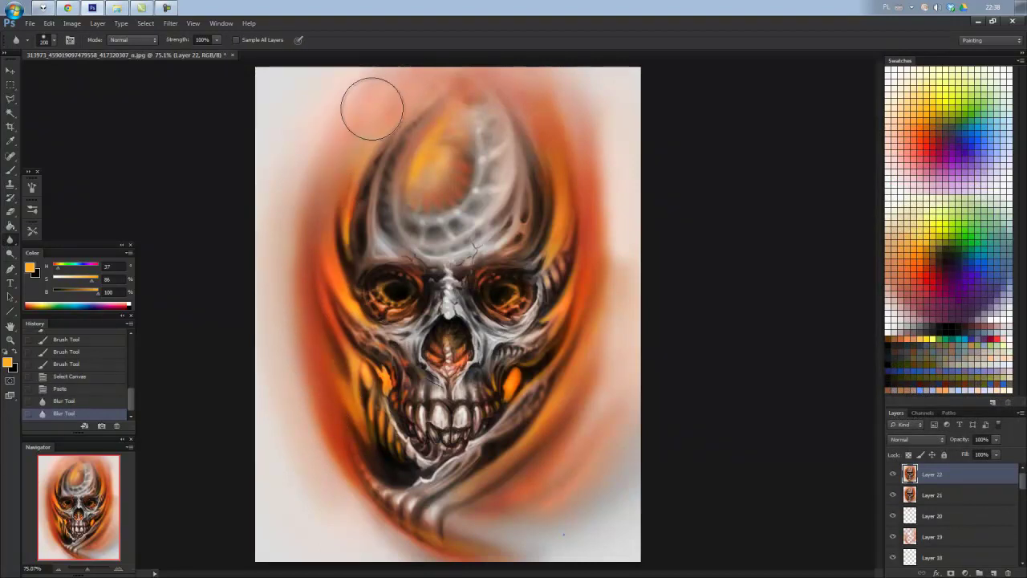
drag(372, 103, 349, 152)
drag(477, 92, 529, 100)
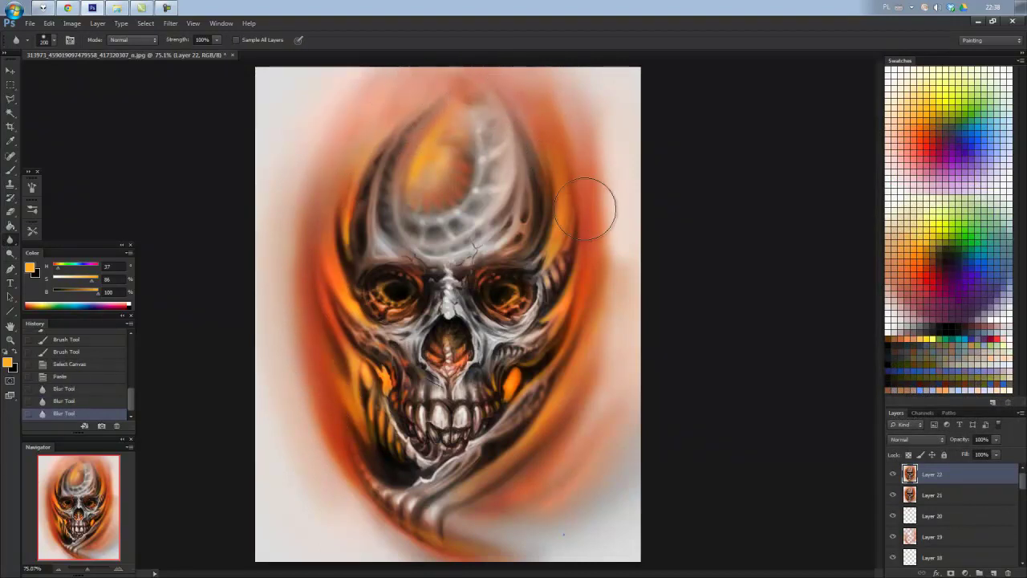
drag(590, 341, 558, 451)
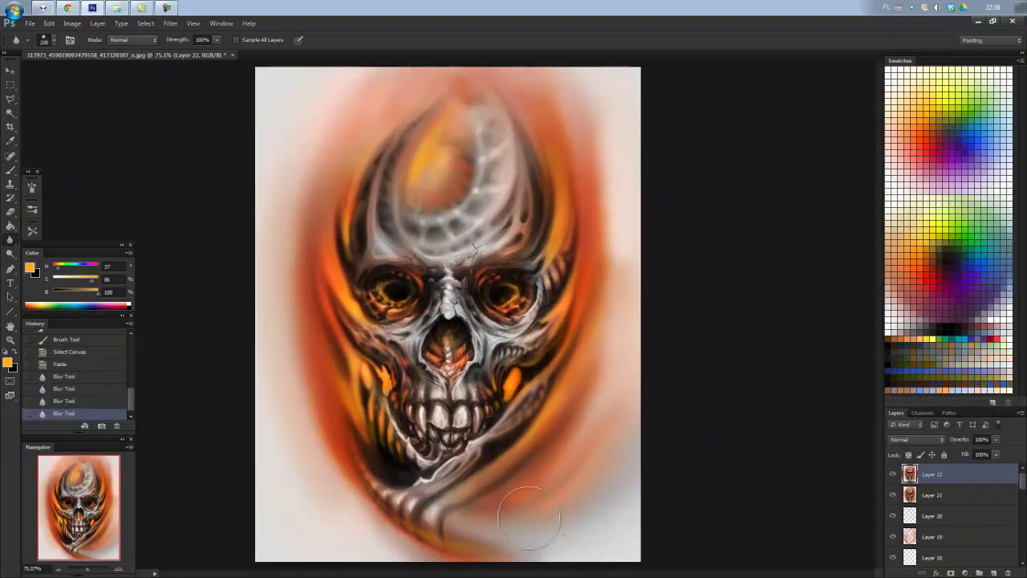
drag(317, 76, 287, 420)
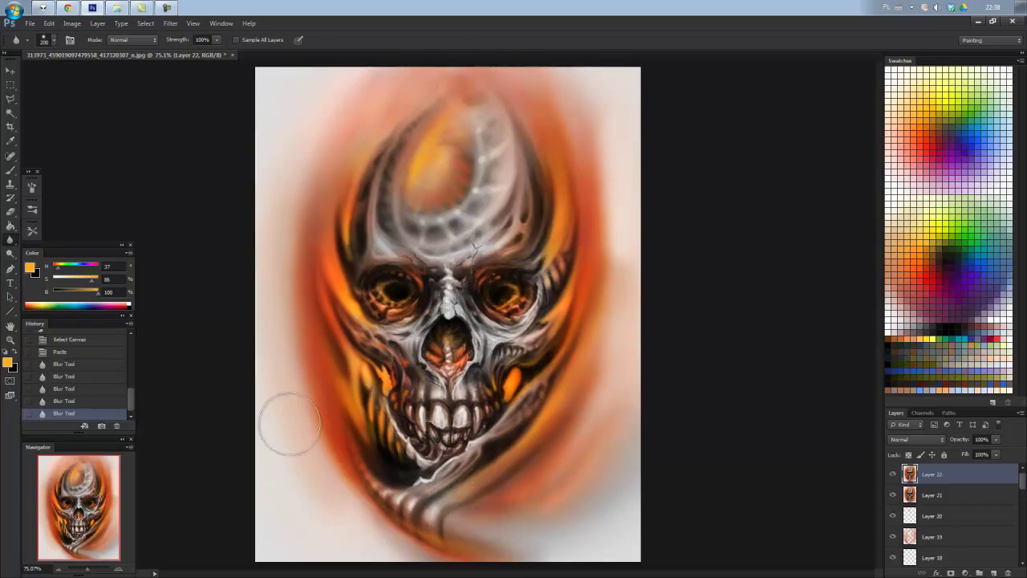
drag(564, 522, 630, 333)
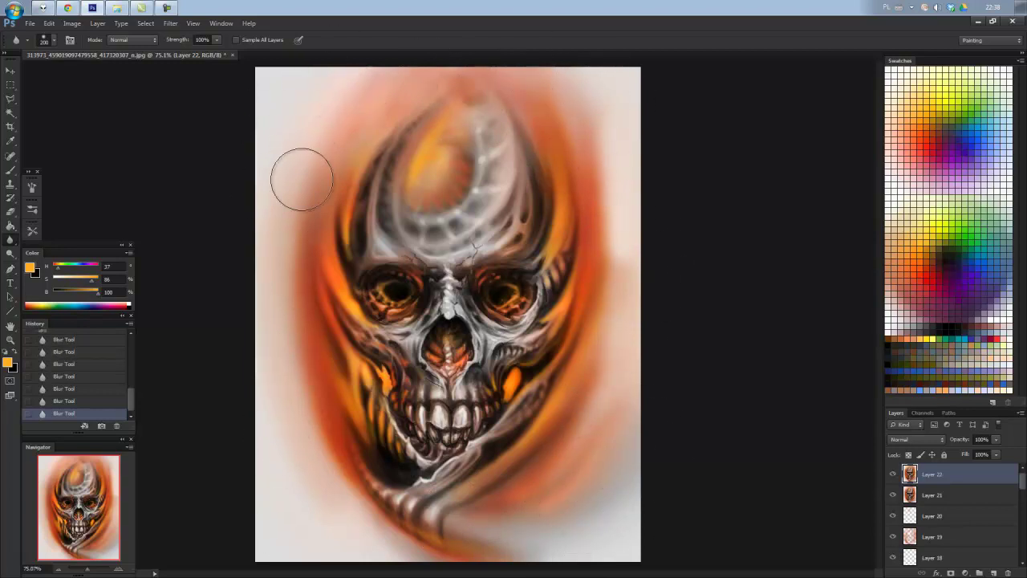
drag(274, 404, 303, 316)
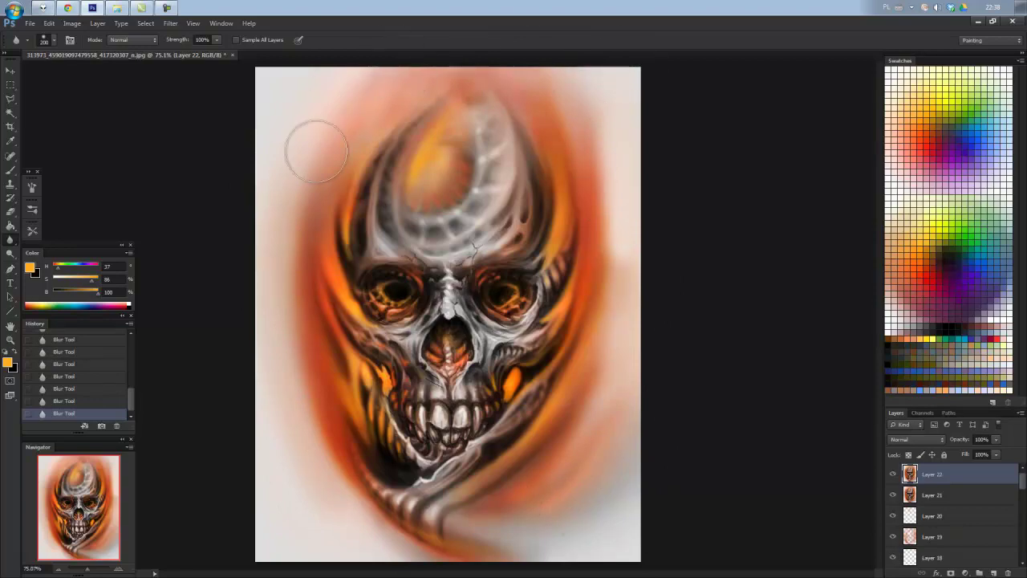
scroll(303, 316, down, 5)
scroll(406, 361, up, 6)
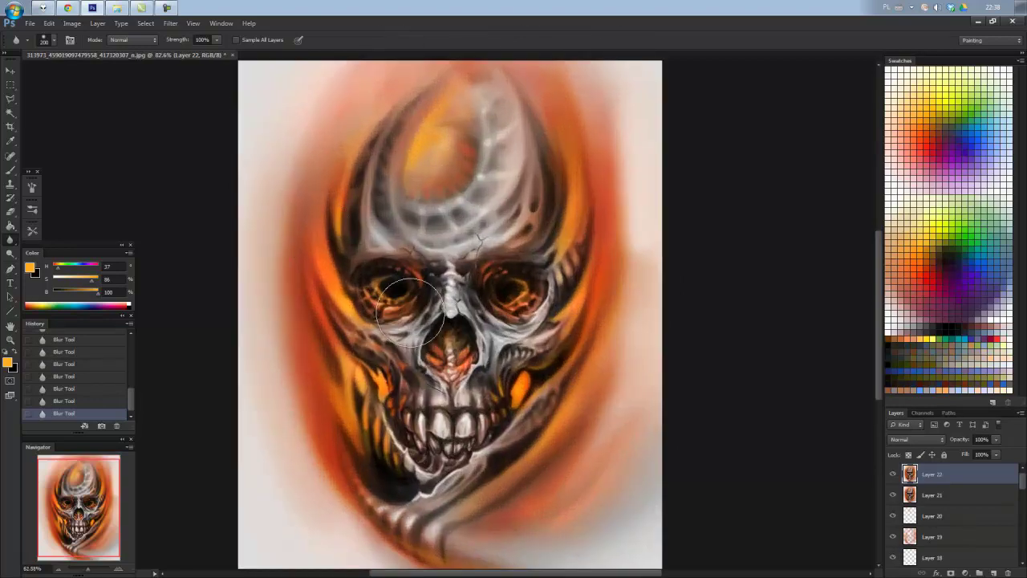
scroll(281, 200, down, 5)
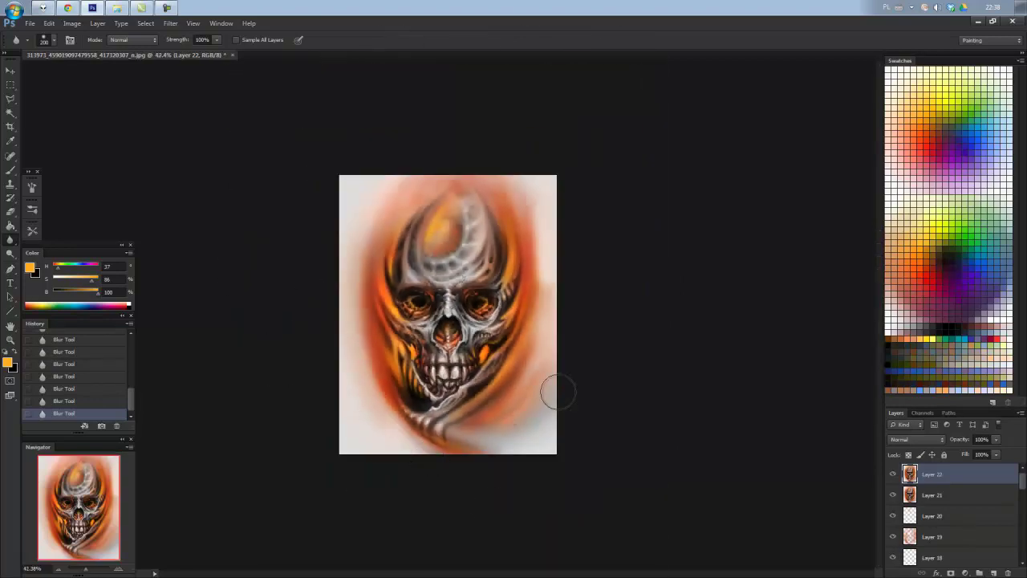
scroll(536, 356, down, 2)
scroll(206, 104, up, 5)
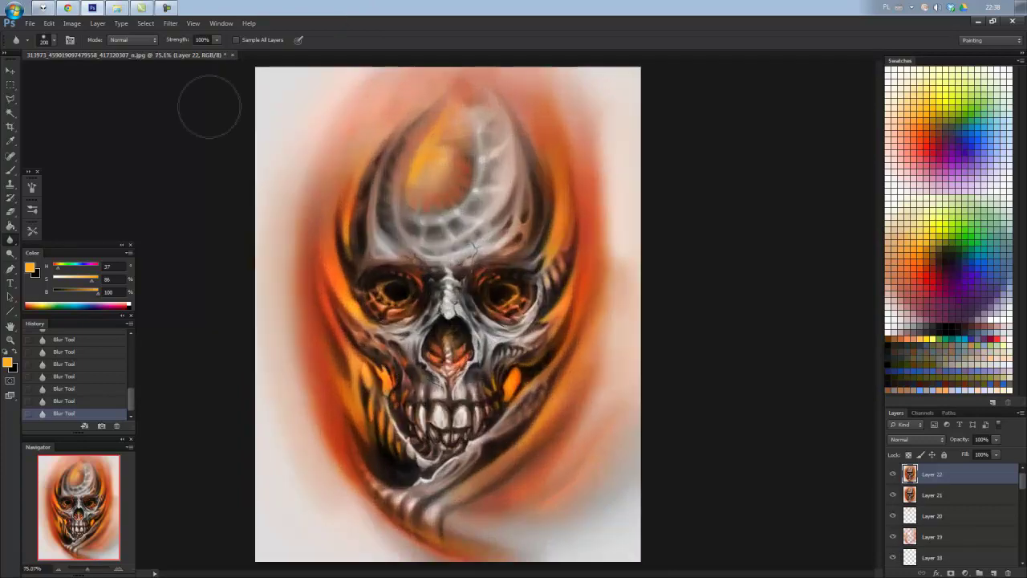
Flip the canvas horizontally and reset colours to default black and white.
click(71, 22)
click(224, 166)
scroll(241, 208, down, 4)
scroll(268, 191, up, 2)
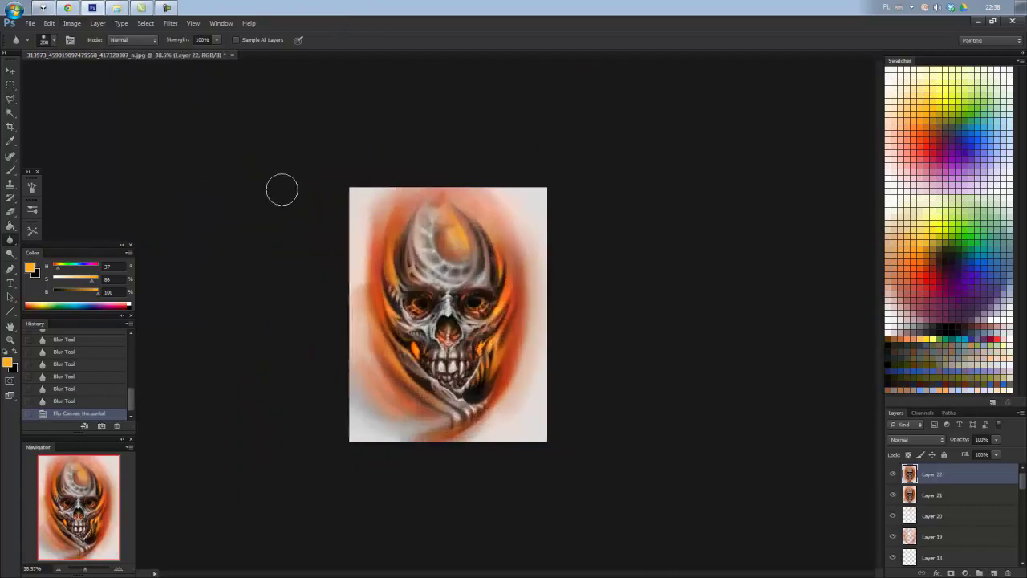
scroll(282, 187, up, 5)
scroll(287, 188, down, 5)
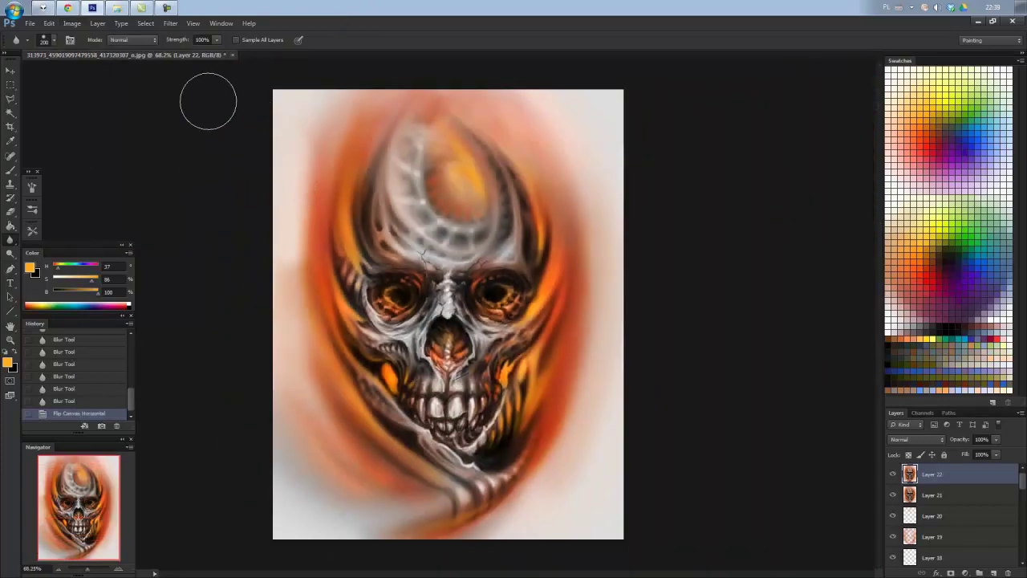
key(d)
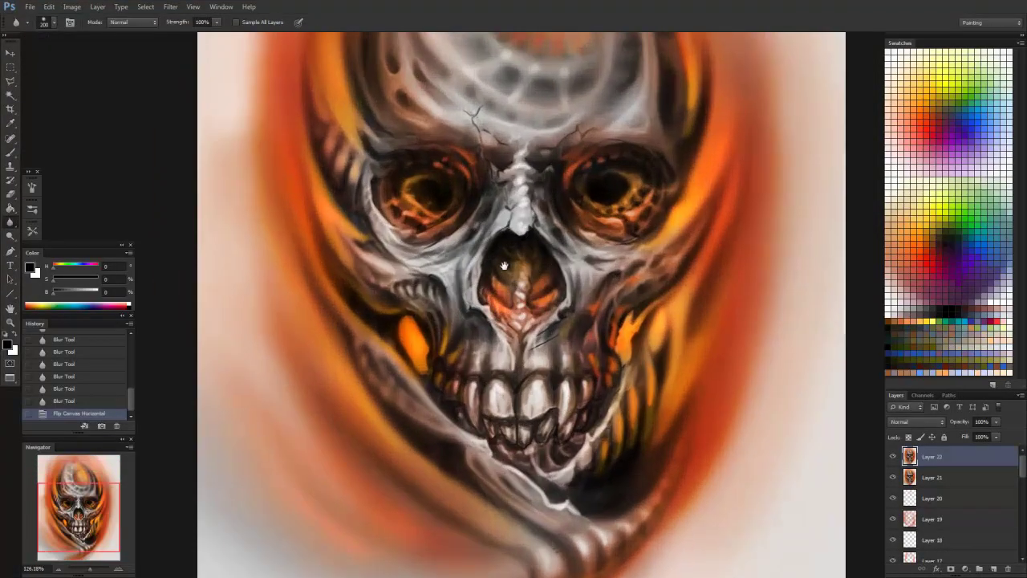
Fit the painting to the window and paste a merged copy as Layer 23.
drag(504, 266, 504, 24)
key(ctrl+0)
key(ctrl+a)
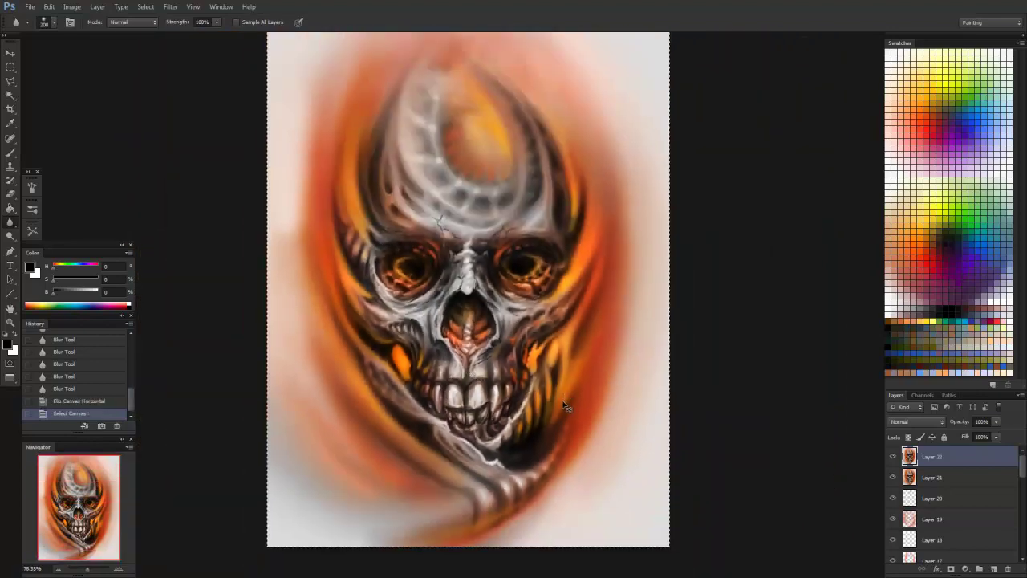
key(ctrl+a)
key(ctrl+shift+c)
key(ctrl+v)
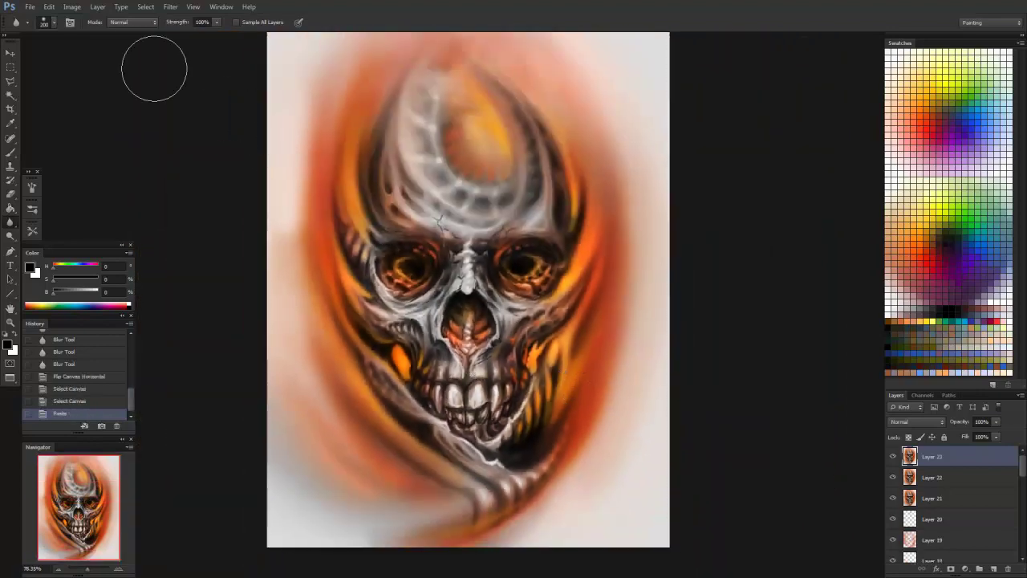
click(71, 7)
Apply Color Balance to Layer 23, nudging midtone and shadow sliders for a subtly warmer, redder cast.
click(229, 100)
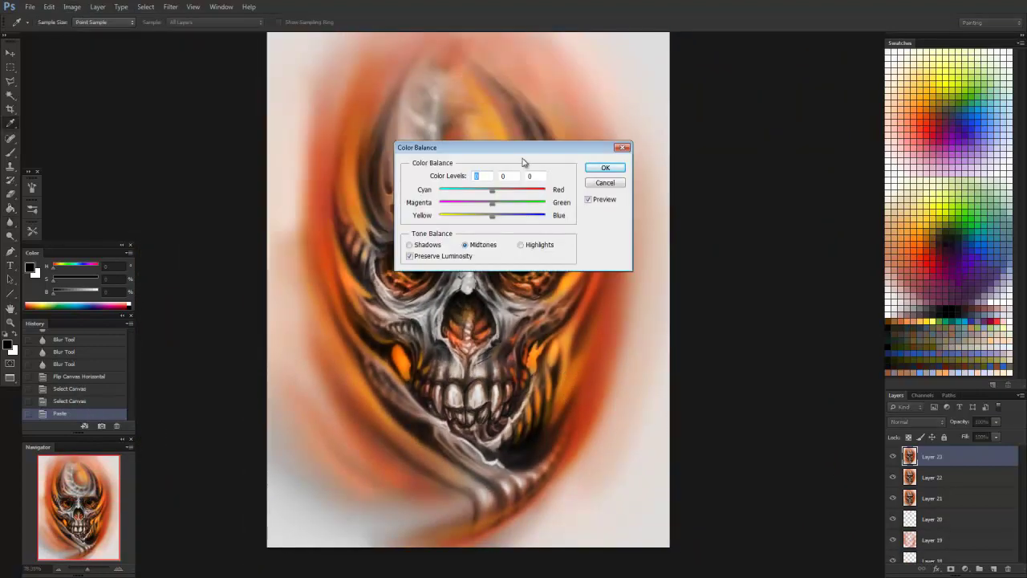
drag(490, 145, 785, 134)
drag(782, 177, 775, 198)
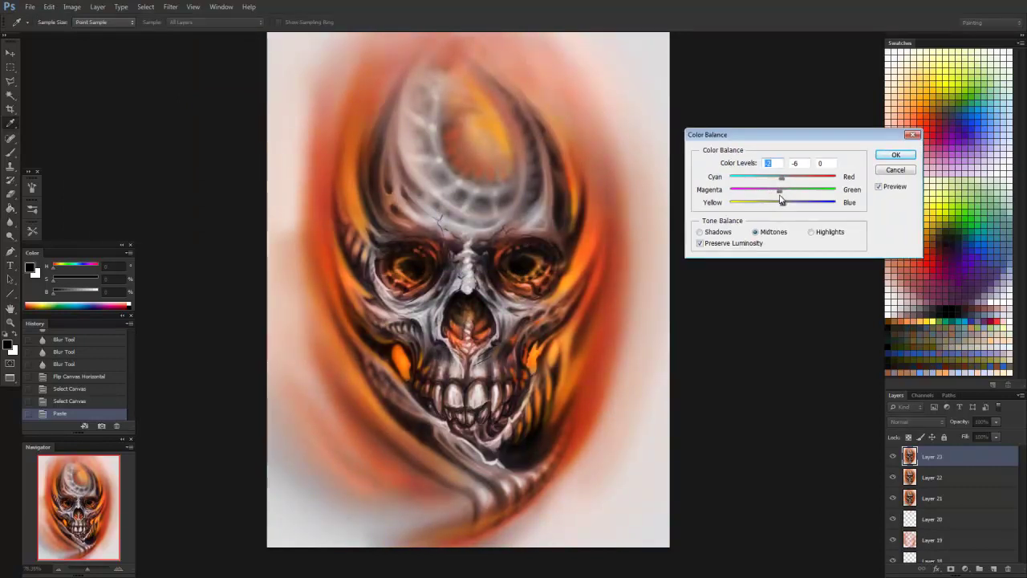
click(781, 195)
click(811, 232)
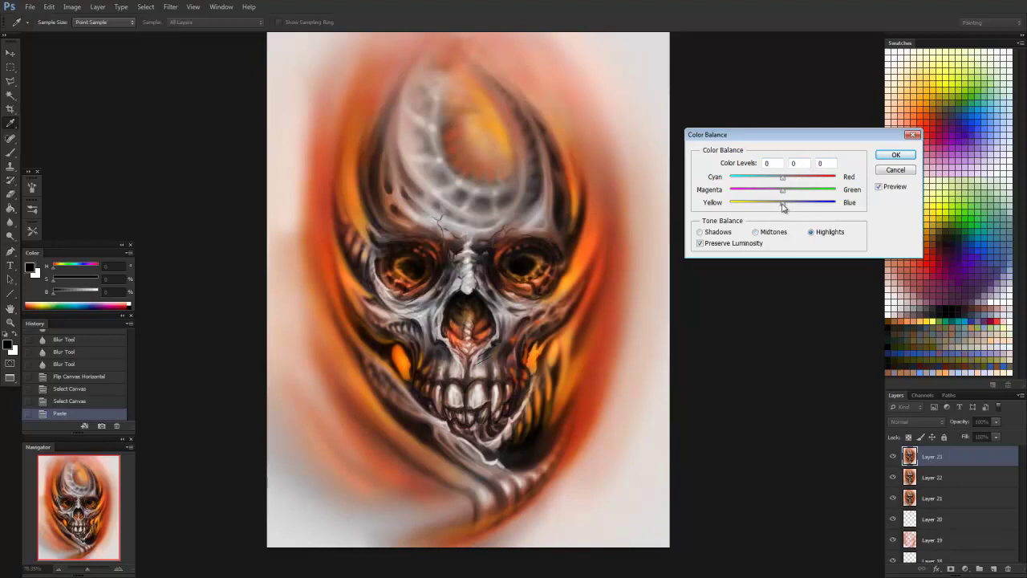
click(728, 232)
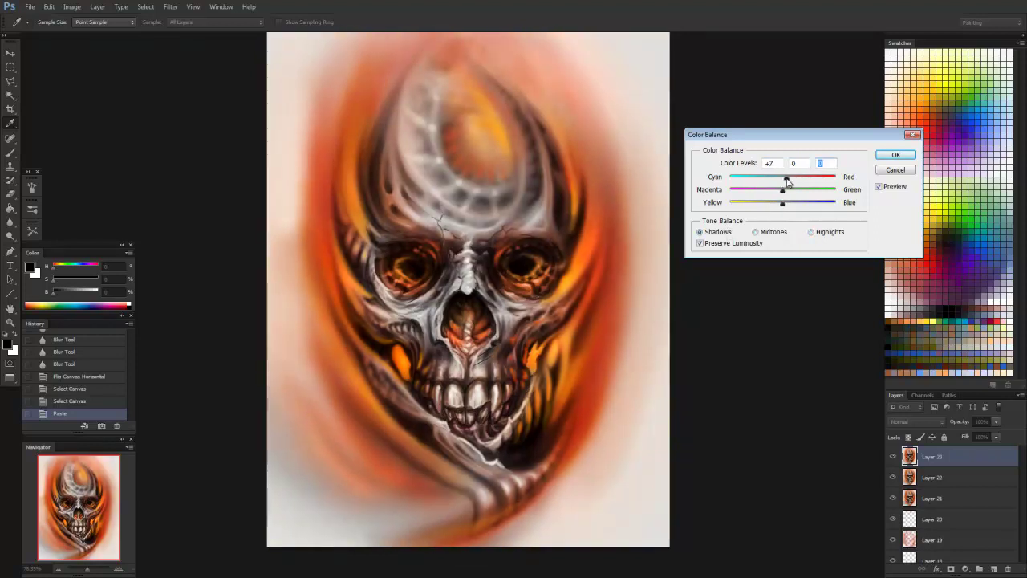
click(879, 156)
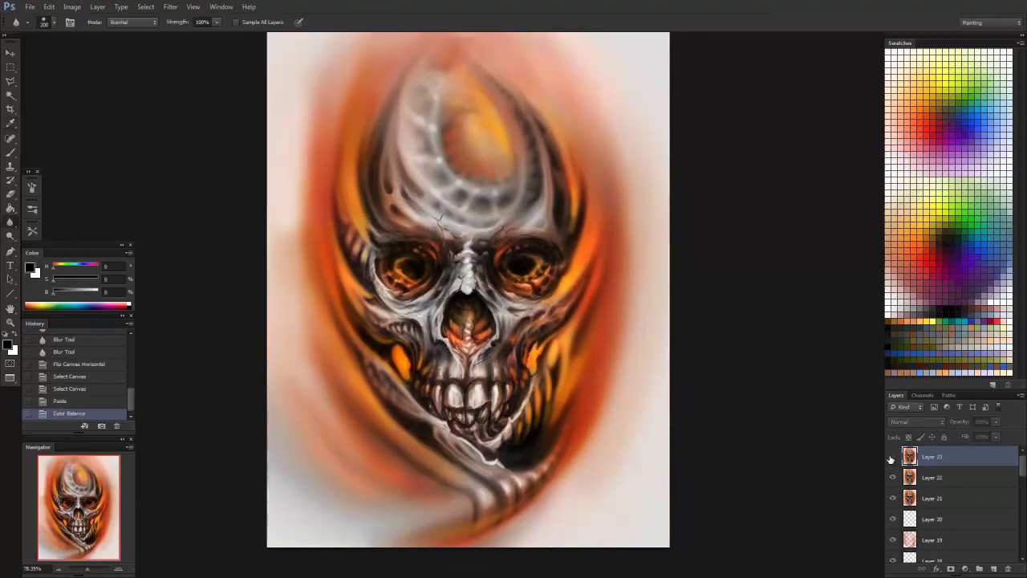
scroll(689, 333, down, 3)
scroll(690, 337, up, 3)
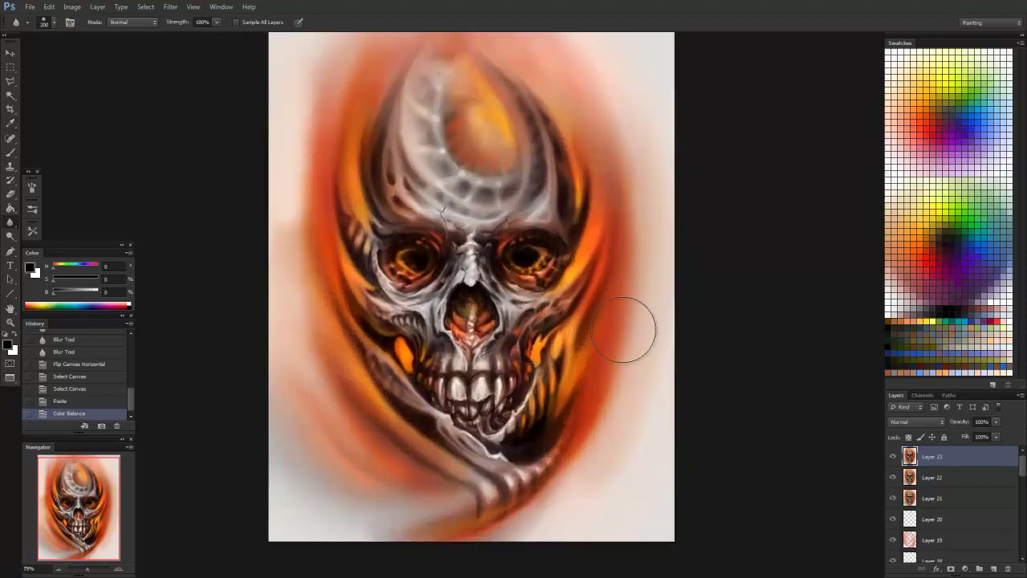
scroll(631, 328, down, 2)
scroll(595, 338, down, 1)
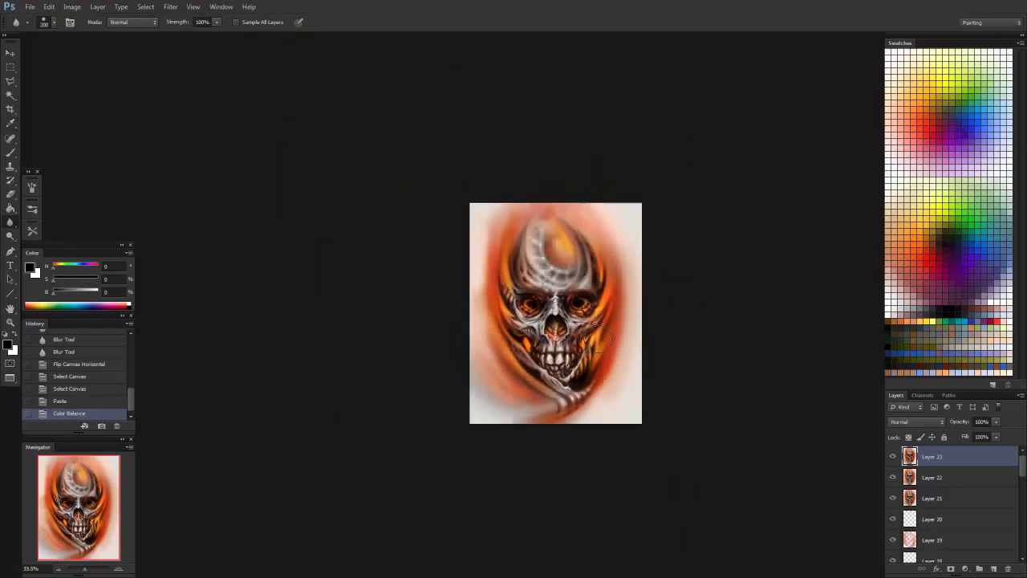
scroll(596, 341, up, 4)
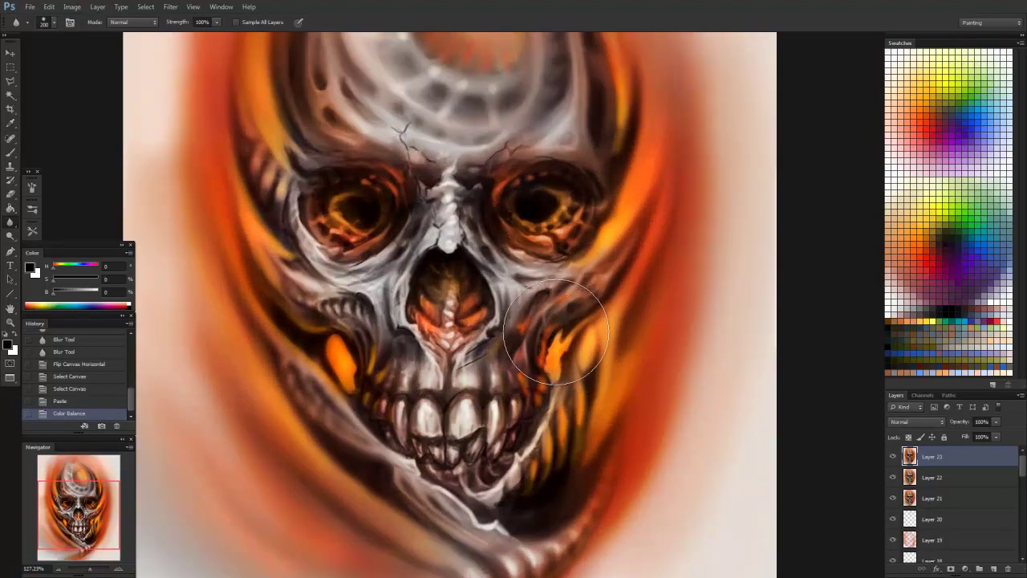
scroll(450, 449, down, 4)
scroll(387, 413, up, 2)
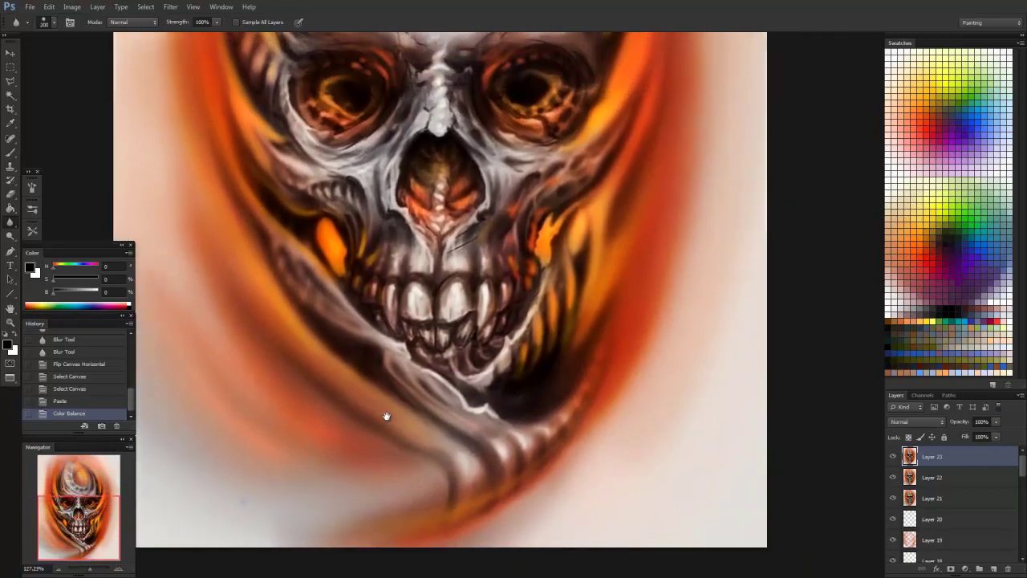
Draw a text box at the bottom right and type the artist's two-line signature.
click(12, 269)
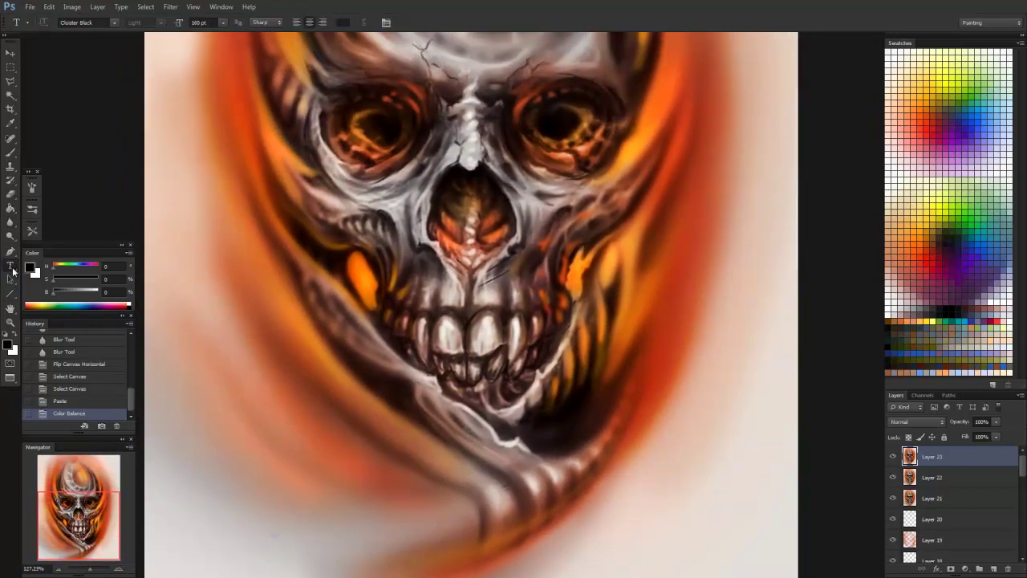
drag(440, 388, 271, 292)
drag(445, 367, 627, 474)
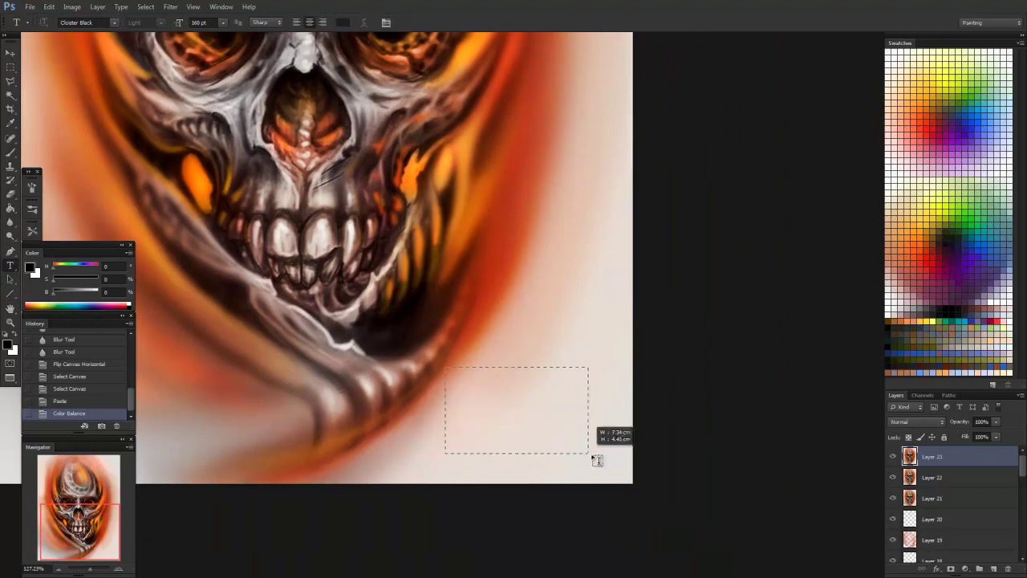
click(198, 23)
text(77)
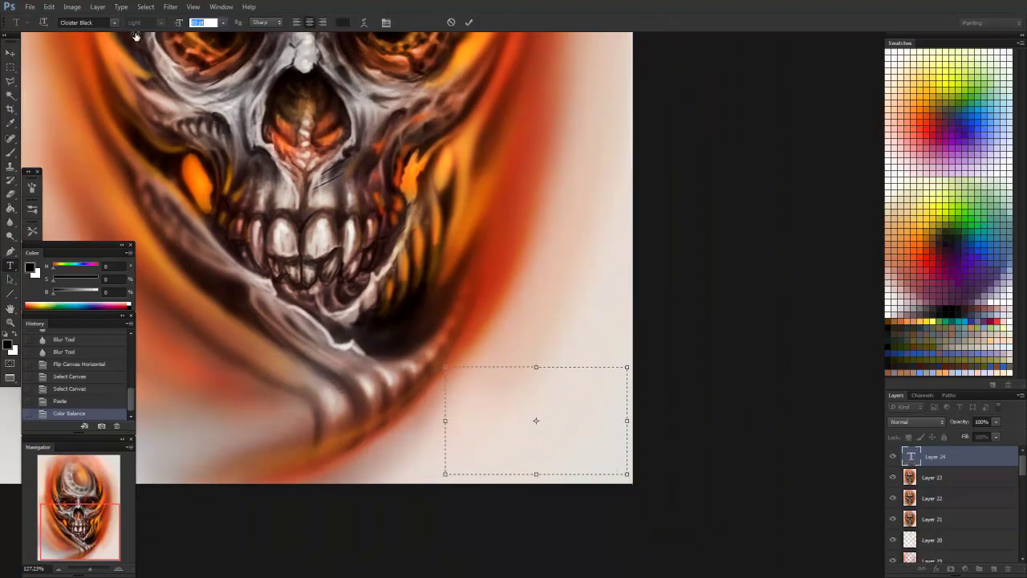
key(Return)
drag(178, 24, 205, 24)
text(ukasz )
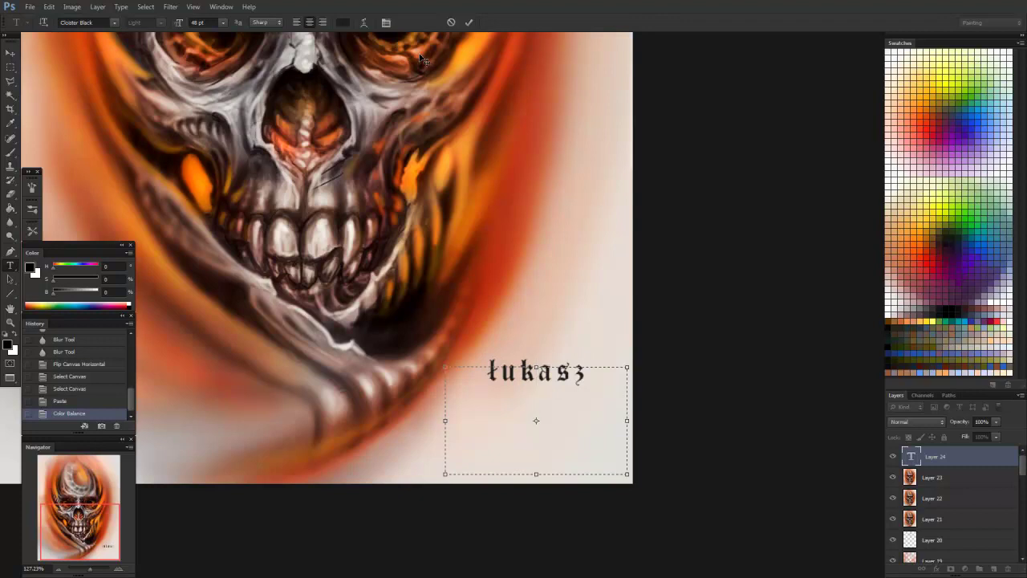
text(JAWOR)
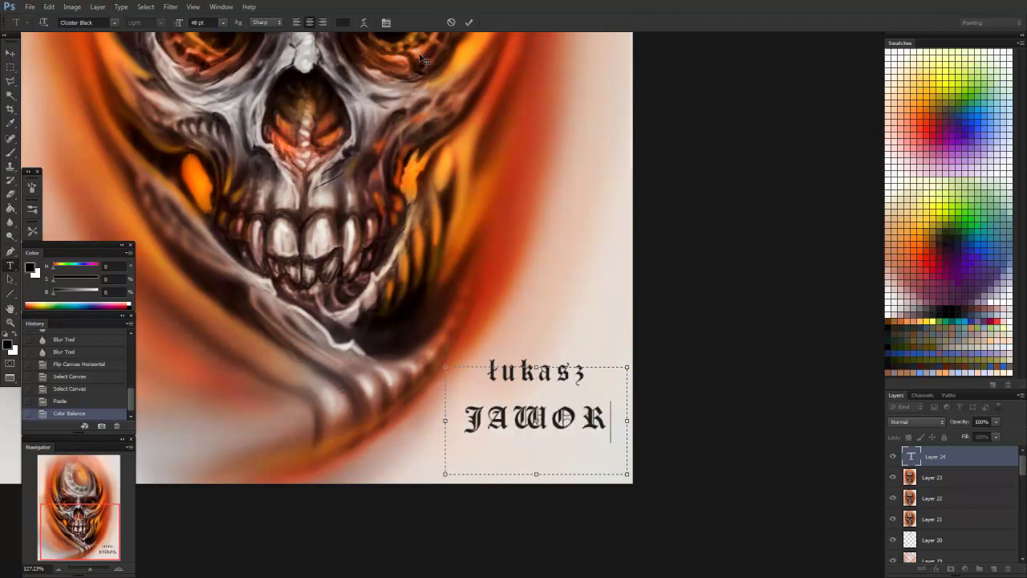
text(A)
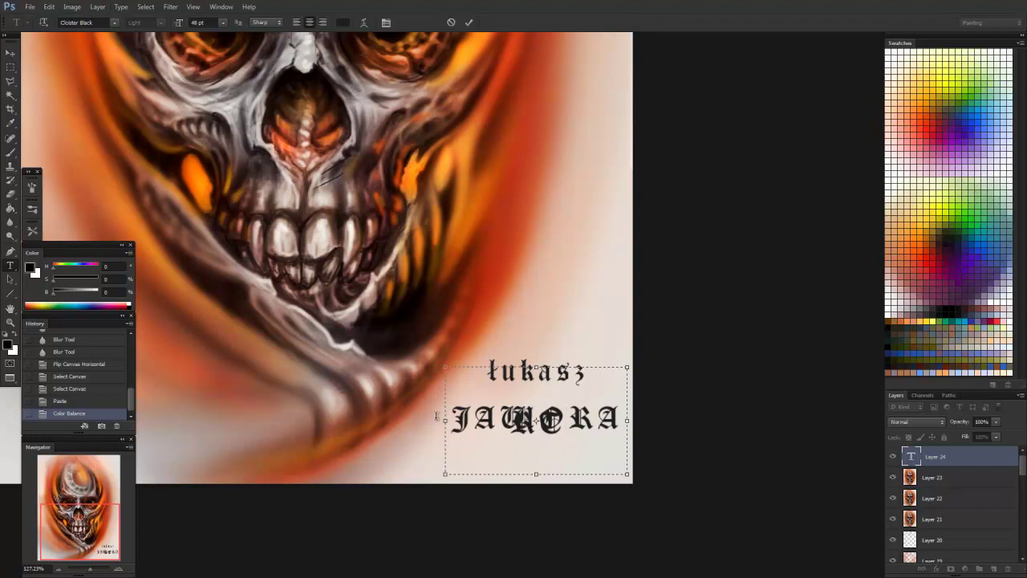
text(RT)
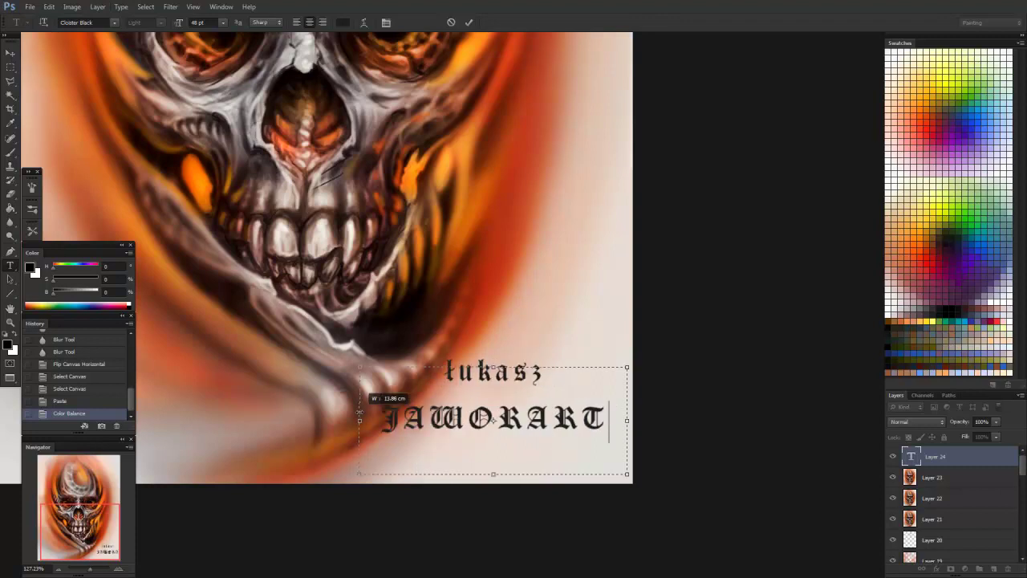
Right-align the signature text and set it to 37 pt.
key(ctrl+a)
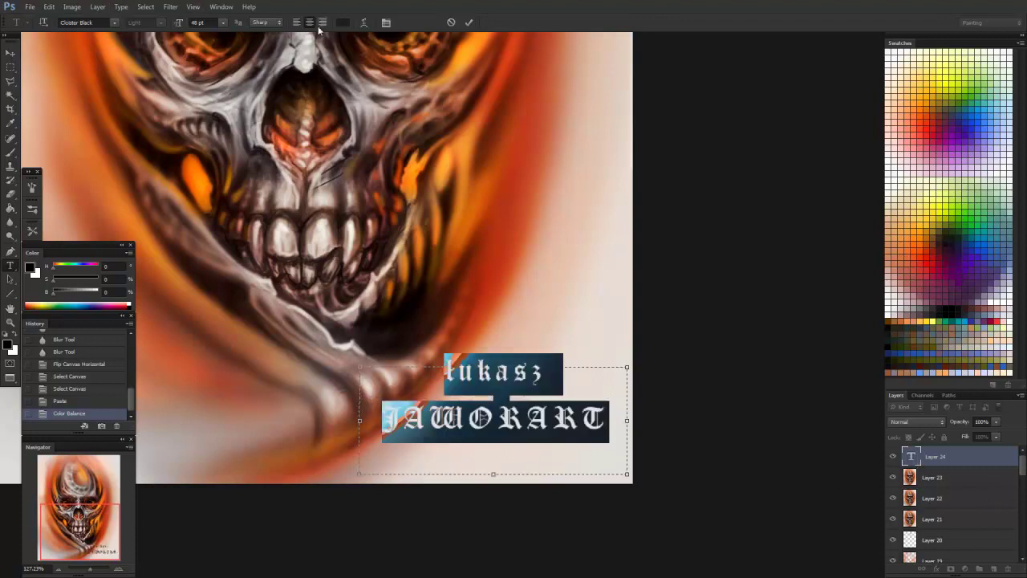
key(ctrl+shift+r)
click(201, 22)
text(37)
key(Return)
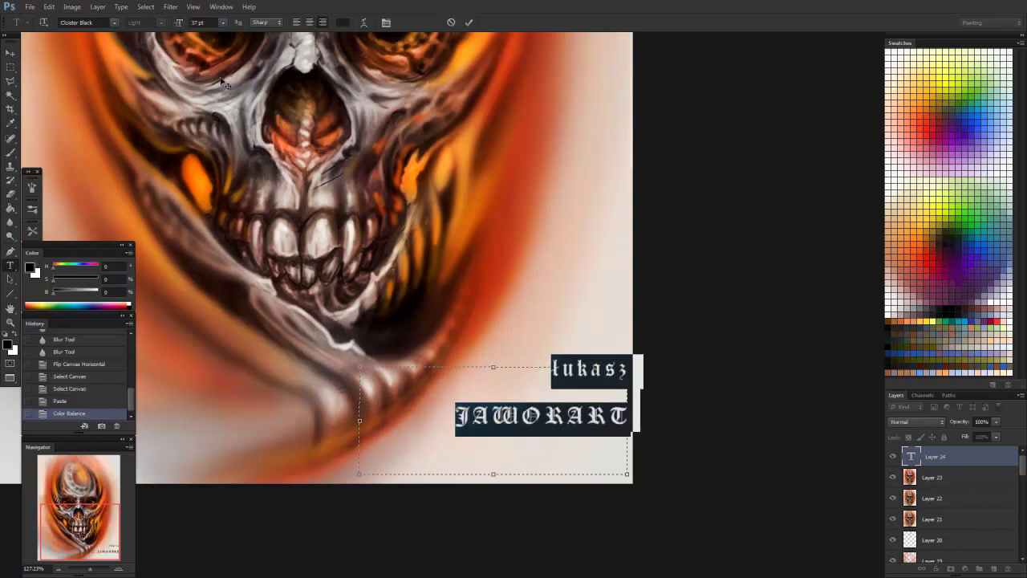
Commit the signature and nudge it down toward the bottom edge.
key(ctrl+Return)
key(v)
key(shift+Down)
key(shift+Down)
key(shift+Down)
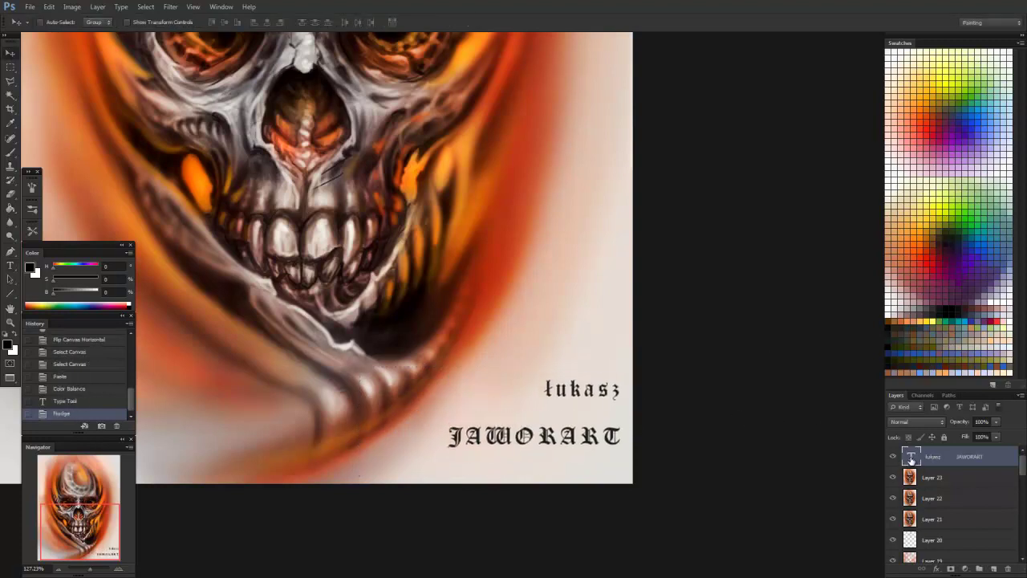
key(shift+Down)
key(shift+Down)
scroll(619, 287, down, 1)
scroll(600, 252, down, 2)
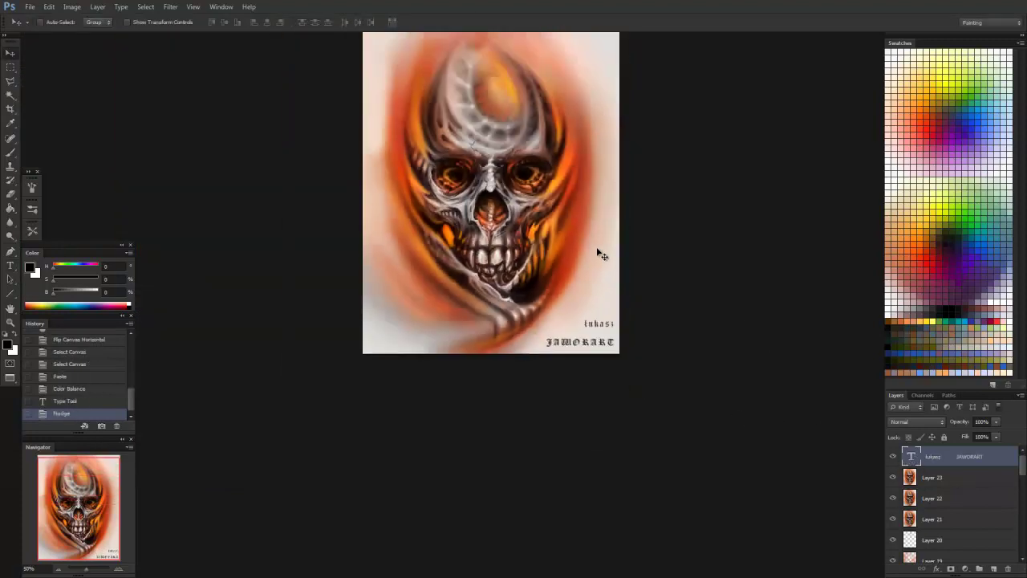
scroll(601, 252, up, 2)
Lower the signature's leading in the Character panel so the two lines sit snugly.
double_click(911, 456)
click(386, 22)
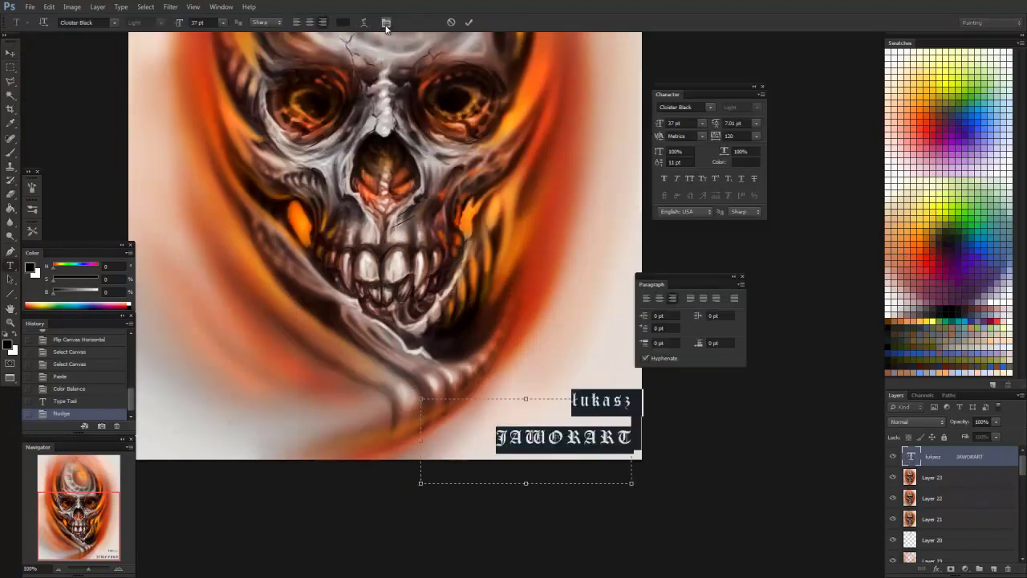
click(742, 278)
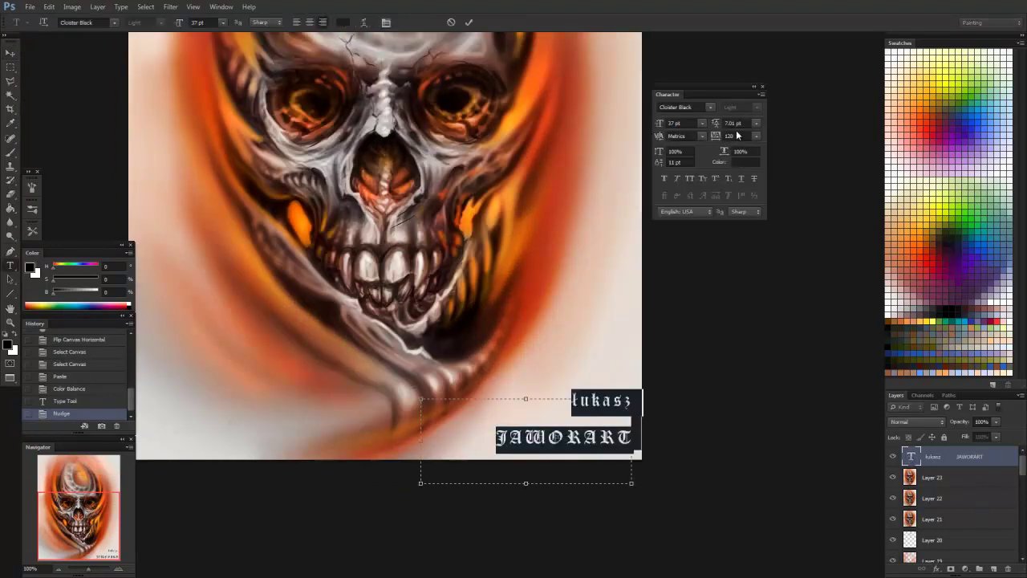
drag(715, 125, 803, 228)
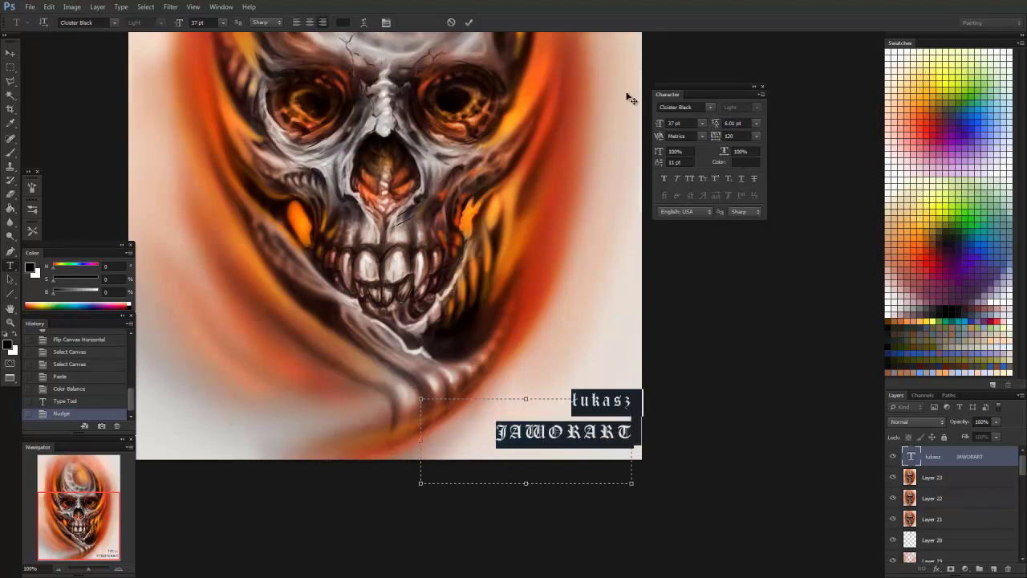
click(754, 136)
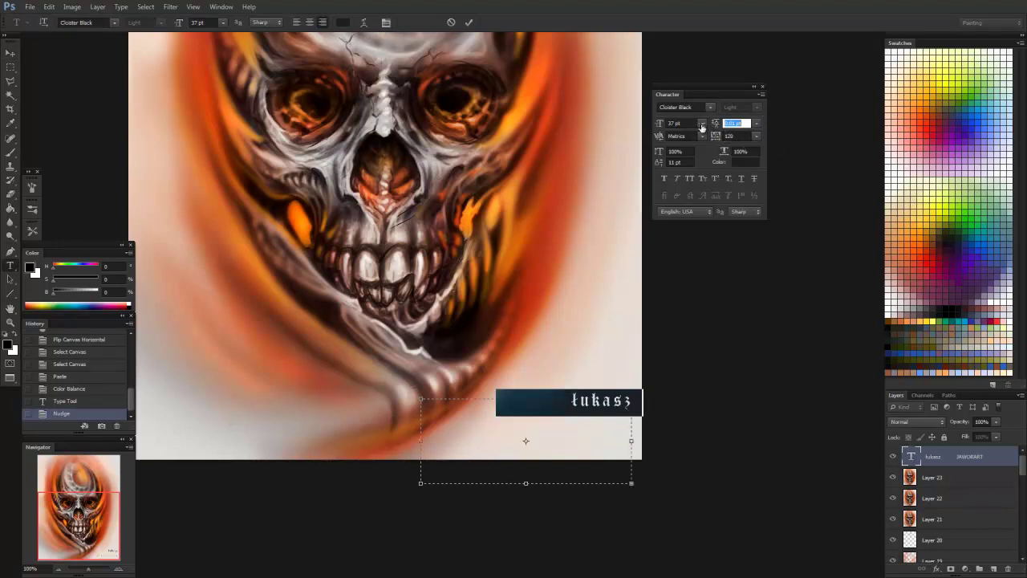
drag(705, 129, 874, 213)
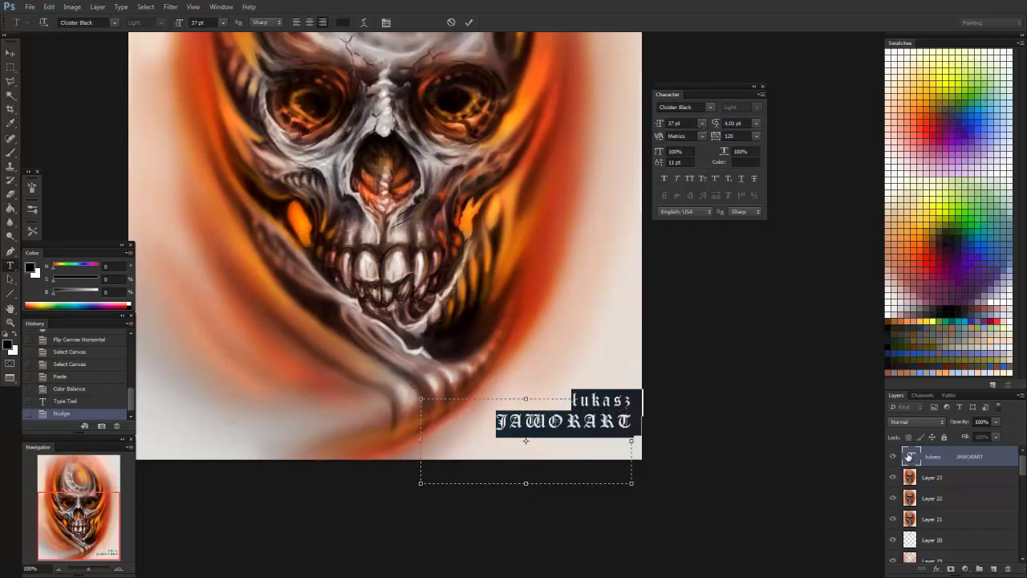
key(ctrl+Return)
Fit the painting to the window and nudge the signature down into its final position.
key(v)
key(ctrl+0)
scroll(755, 419, up, 3)
click(762, 86)
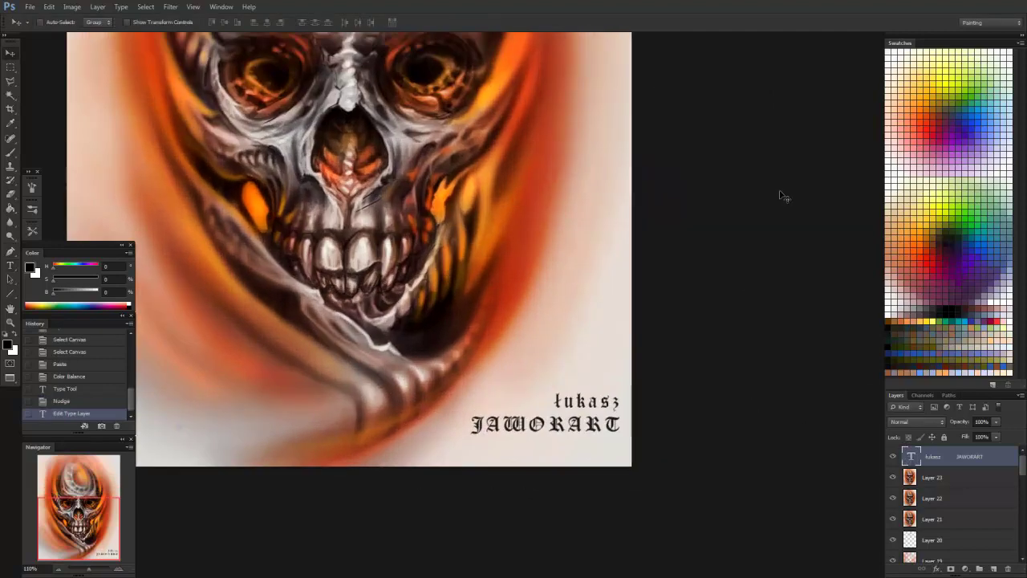
key(Down)
scroll(615, 245, down, 2)
scroll(568, 295, down, 1)
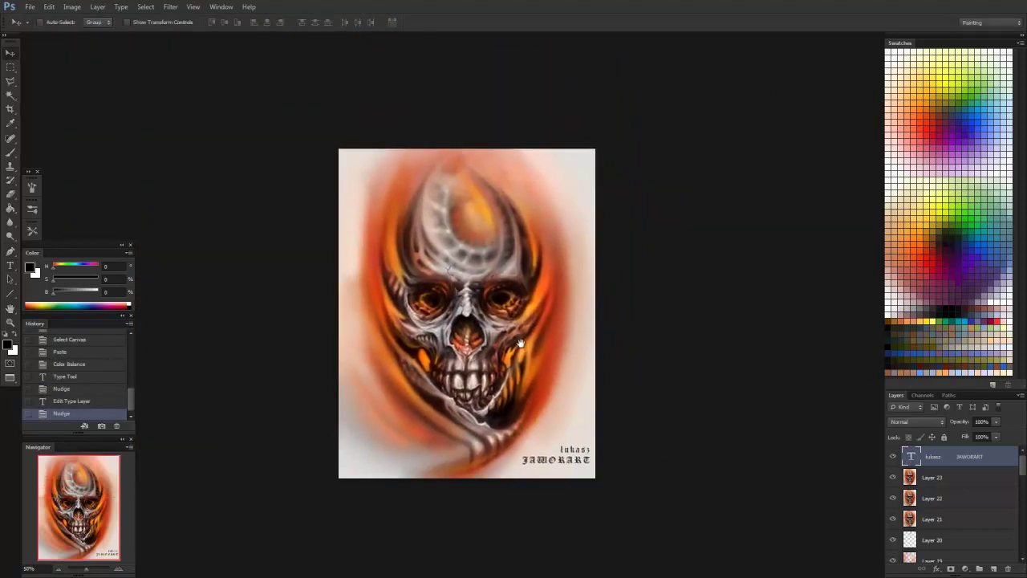
scroll(520, 343, up, 1)
Present the finished signed skull painting, then switch to another program window.
scroll(526, 357, up, 1)
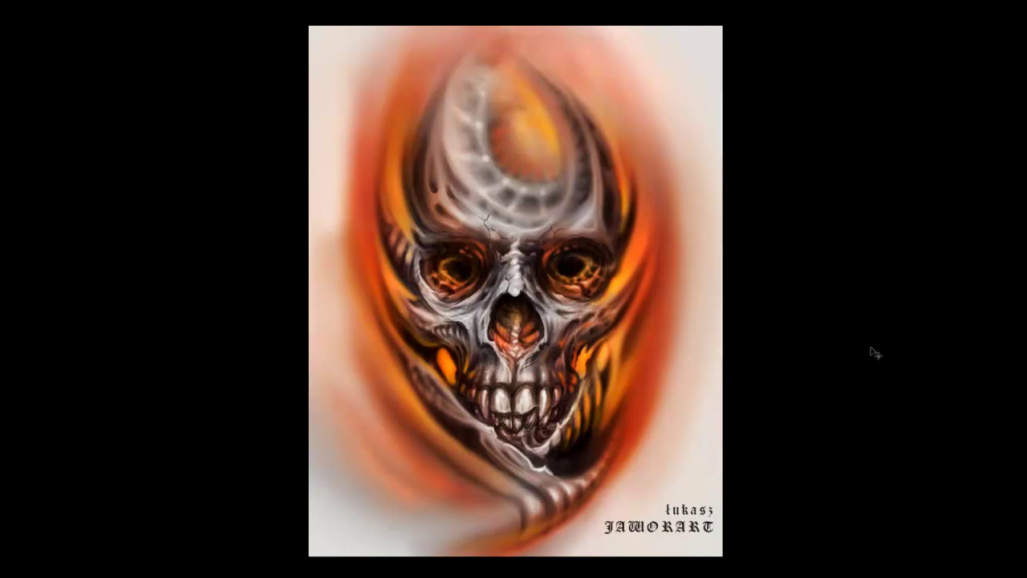
key(alt+Tab)
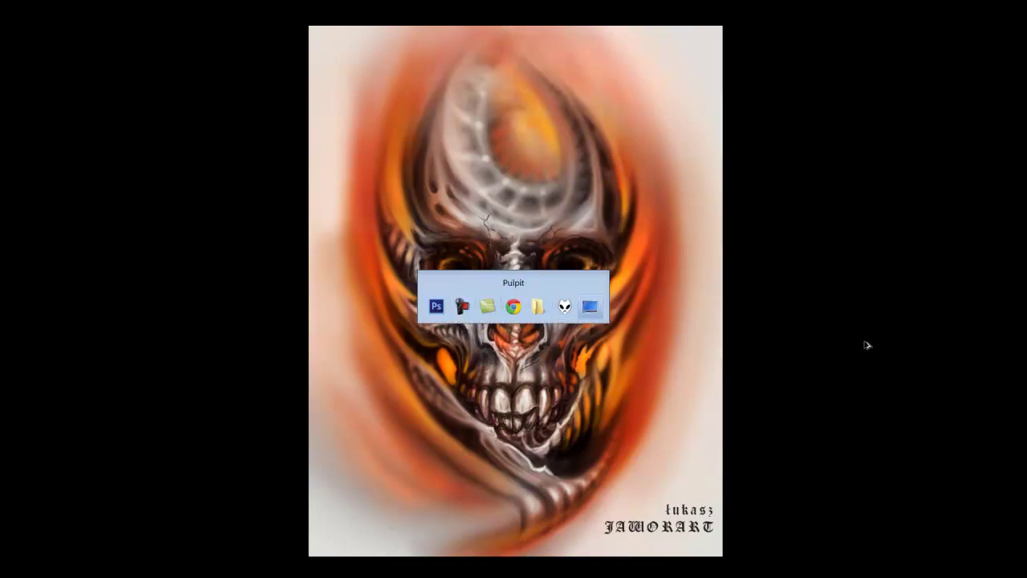